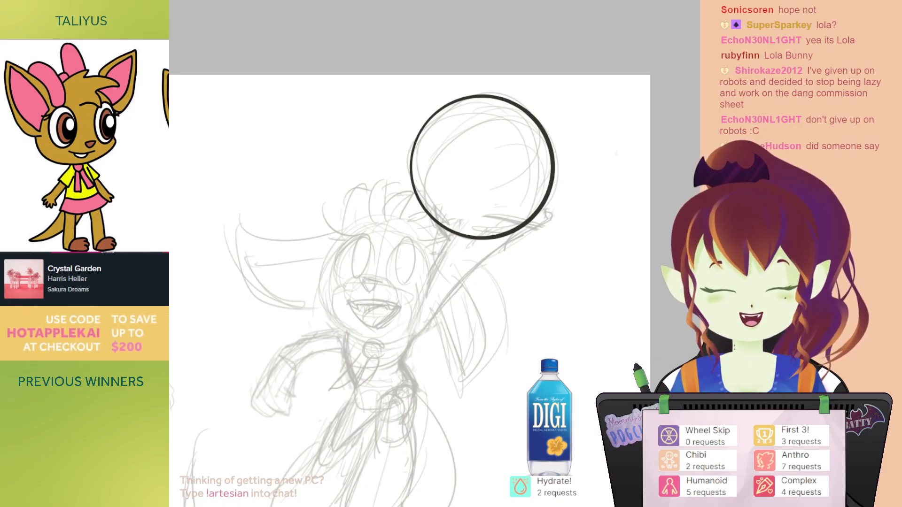
Step: Examine the character sketch and the inked ball from several positions, and mirror the canvas view to check the pose
left_click_drag(536, 190, 571, 186)
left_click_drag(489, 173, 509, 186)
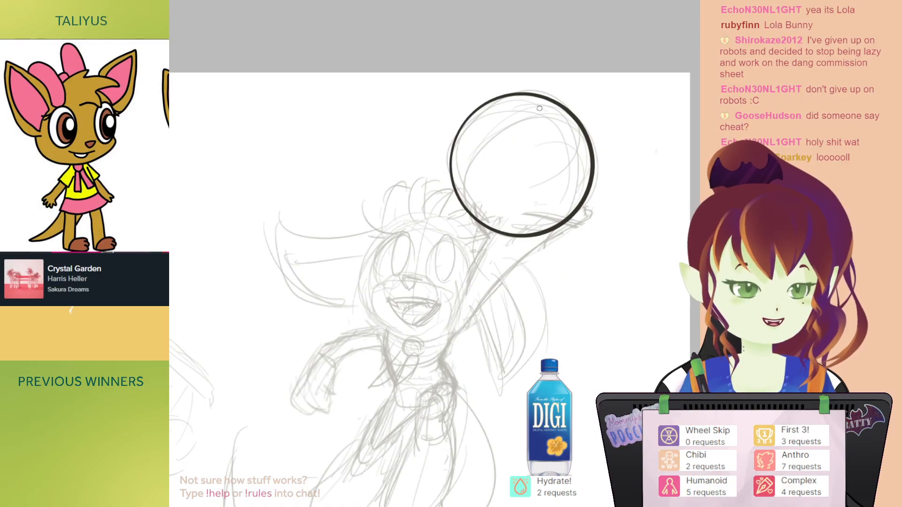
left_click_drag(474, 166, 492, 165)
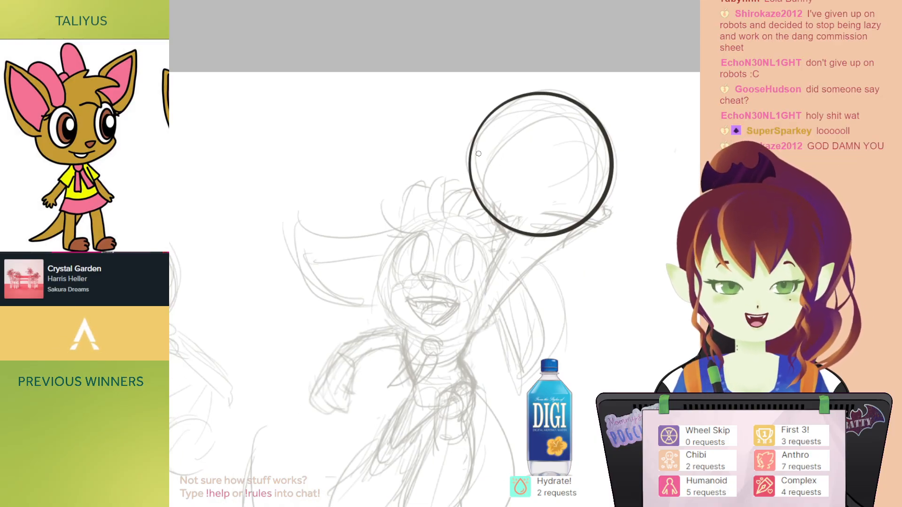
mouse_move(470, 196)
left_mouse_down()
mouse_move(473, 202)
mouse_move(478, 183)
left_mouse_up()
left_click_drag(587, 187, 579, 152)
left_click_drag(554, 208, 569, 167)
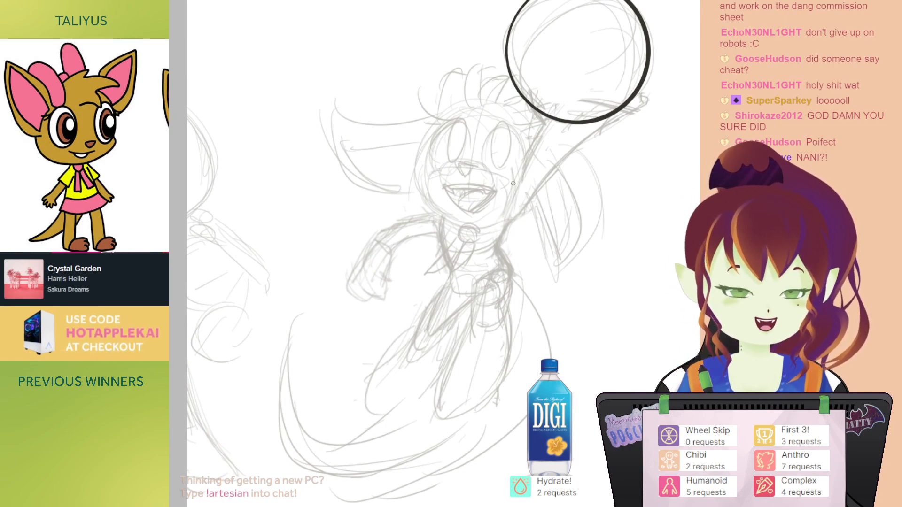
left_click_drag(507, 98, 502, 118)
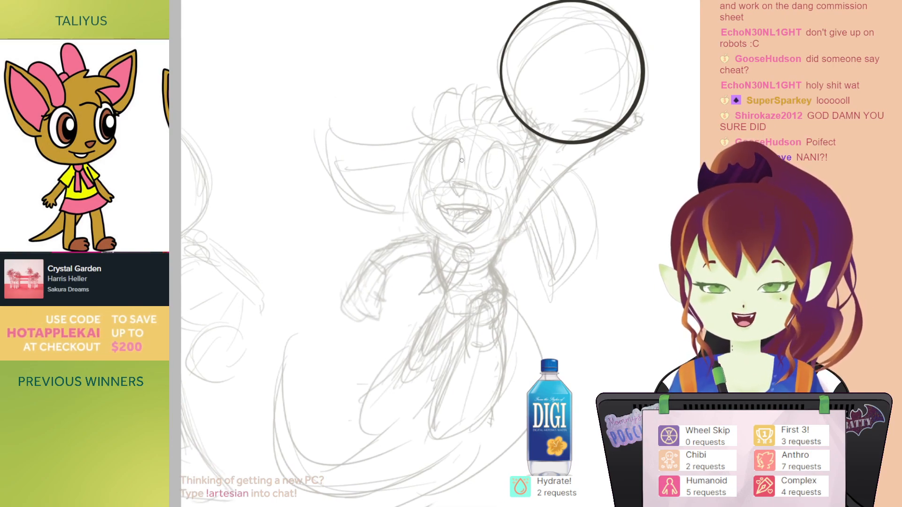
mouse_move(476, 147)
left_mouse_down()
mouse_move(467, 146)
mouse_move(499, 176)
mouse_move(520, 154)
left_mouse_up()
left_click_drag(456, 151, 444, 174)
key("h")
left_click_drag(449, 56, 479, 72)
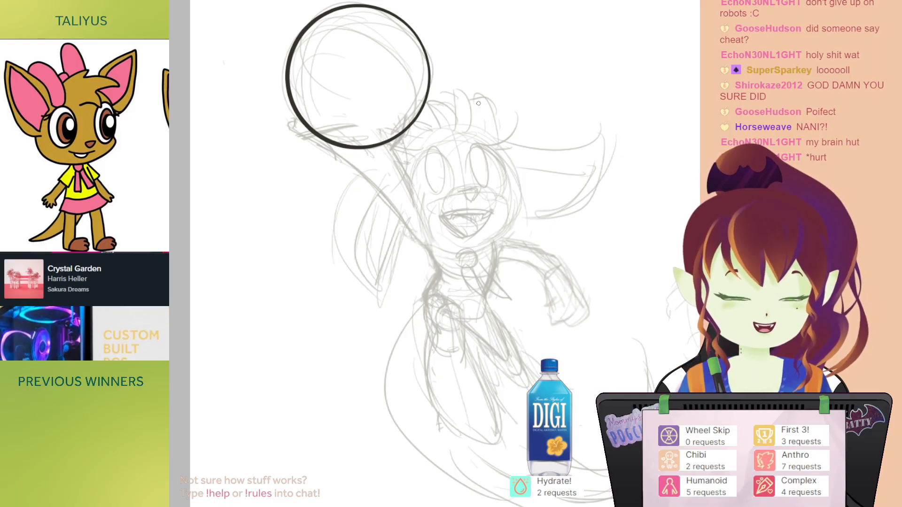
left_click_drag(434, 74, 445, 73)
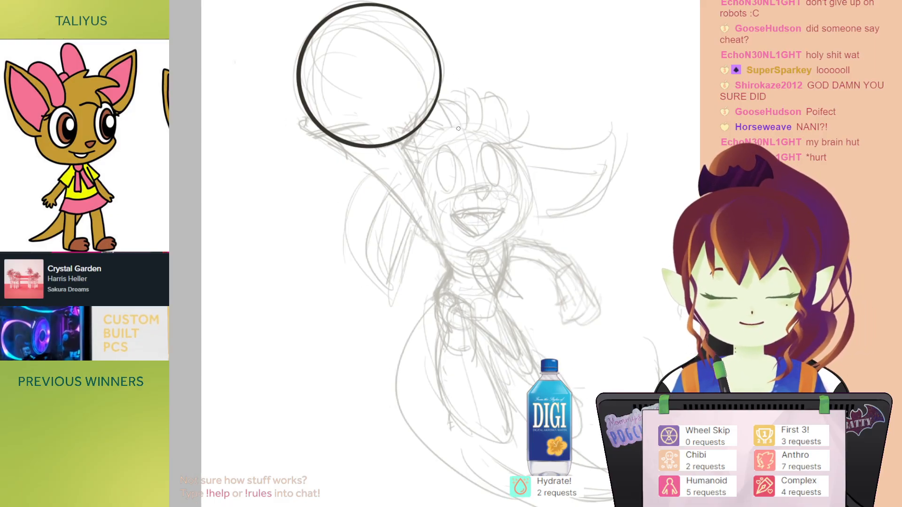
left_click_drag(469, 118, 460, 163)
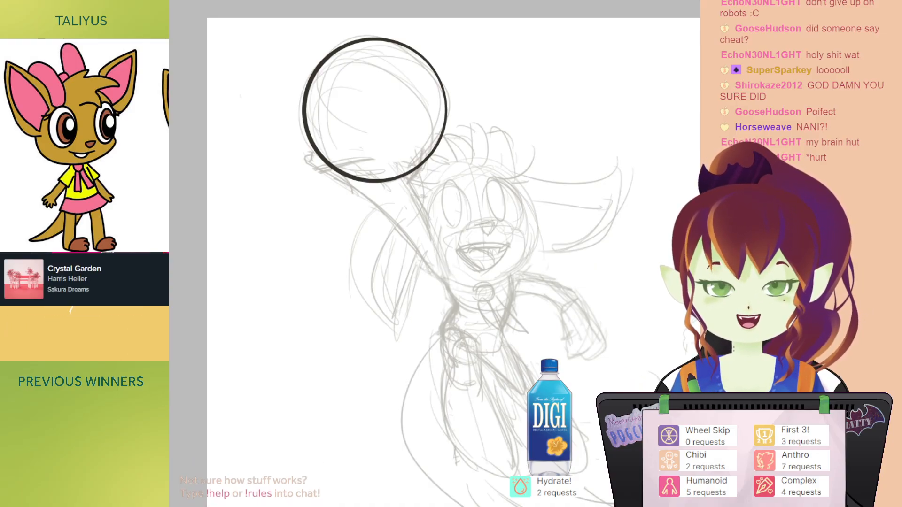
Step: Try five-fold symmetrical strokes over the head, first a rounded star and then a swirled pointed shape, undoing each one
mouse_move(563, 221)
left_mouse_down()
mouse_move(454, 270)
mouse_move(418, 71)
mouse_move(595, 200)
left_mouse_up()
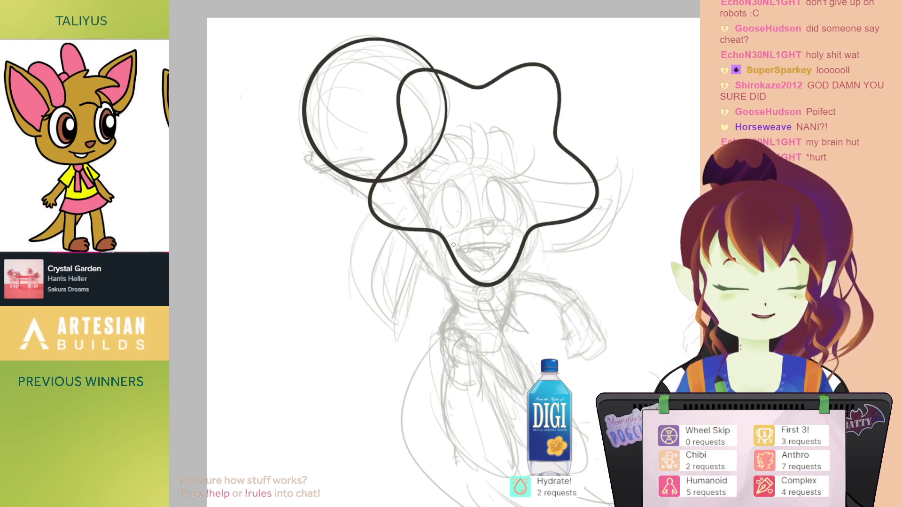
key("ctrl+z")
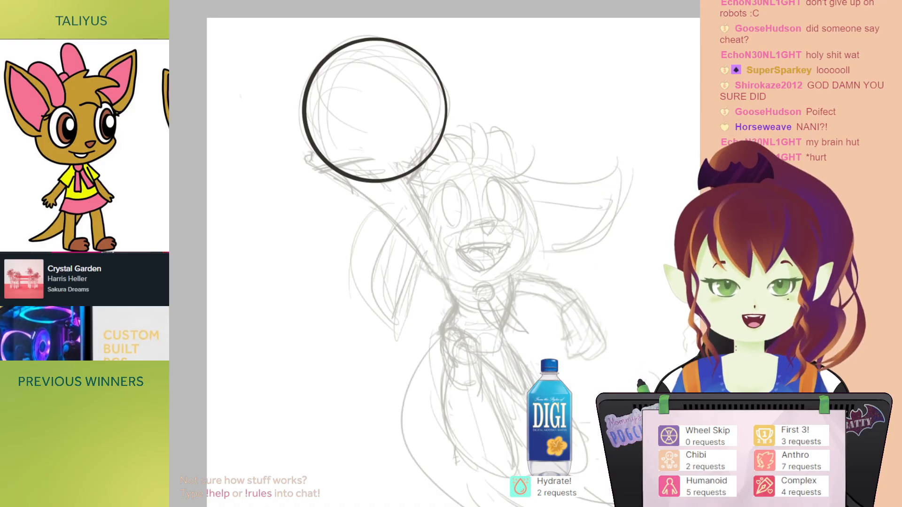
mouse_move(539, 209)
left_mouse_down()
mouse_move(535, 220)
mouse_move(420, 96)
mouse_move(573, 206)
left_mouse_up()
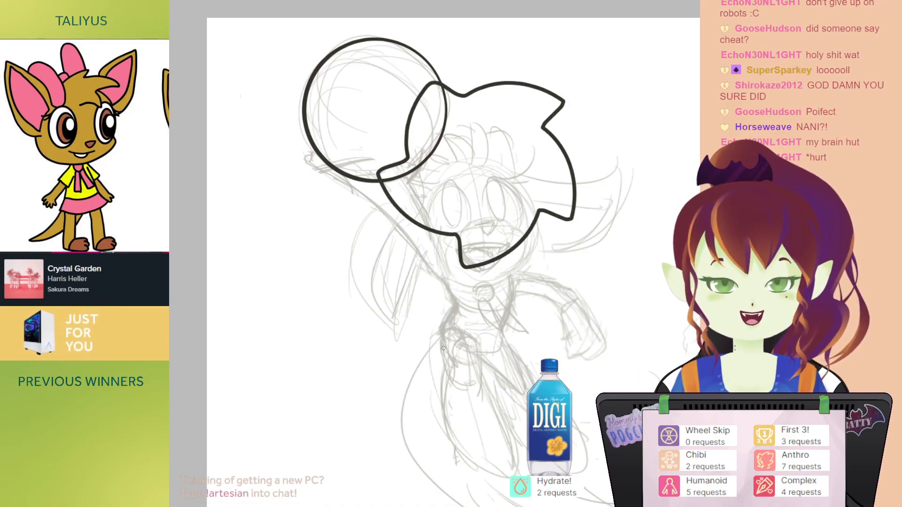
key("ctrl+z")
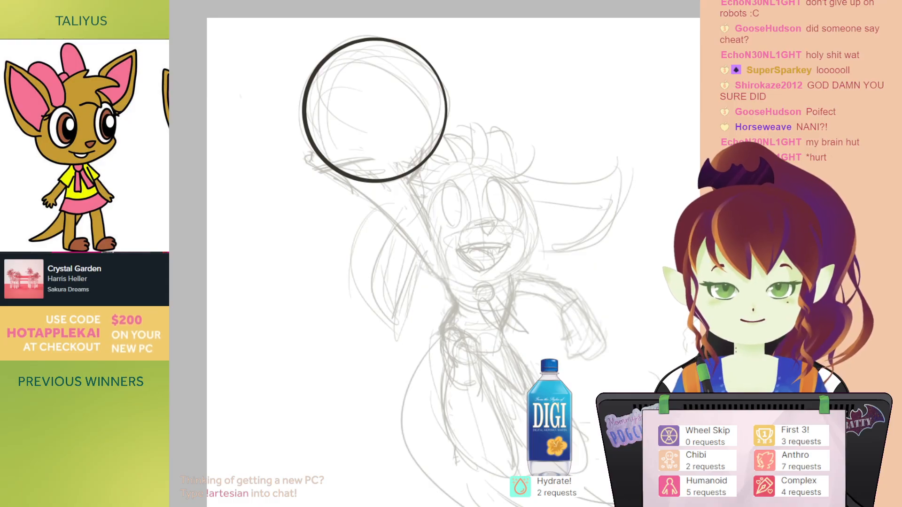
Step: Try long, gently bowed guided strokes on both sides of the figure and above the head, and undo them all
left_click_drag(333, 328, 331, 165)
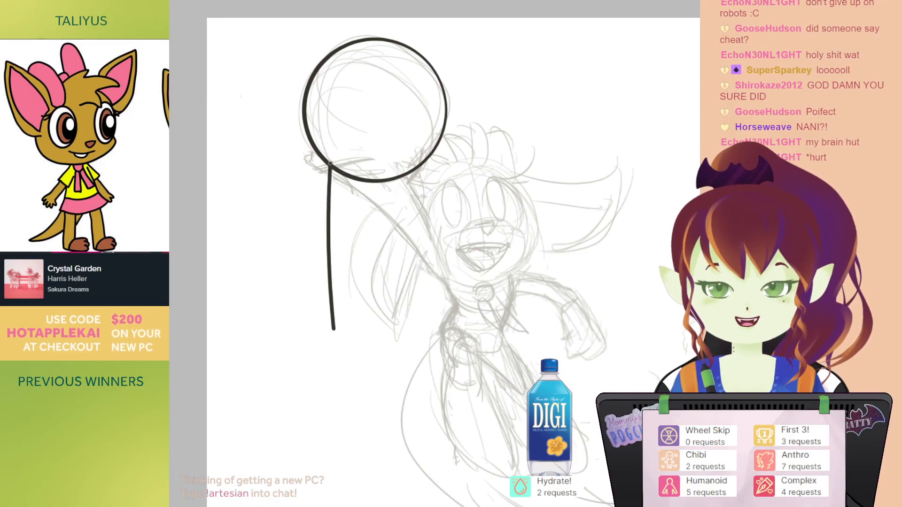
left_click_drag(336, 358, 350, 433)
mouse_move(629, 165)
left_mouse_down()
mouse_move(632, 245)
mouse_move(608, 395)
left_mouse_up()
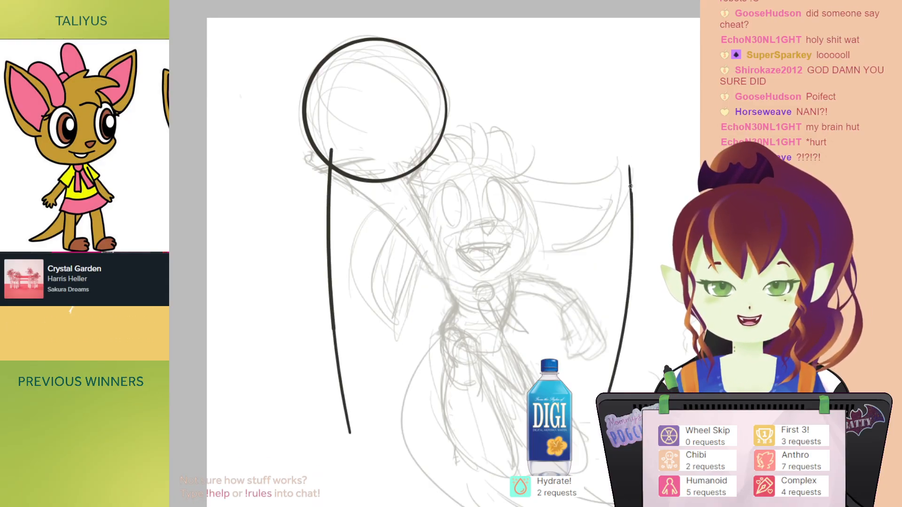
left_click_drag(632, 206, 613, 76)
left_click_drag(408, 94, 596, 111)
left_click_drag(596, 110, 403, 95)
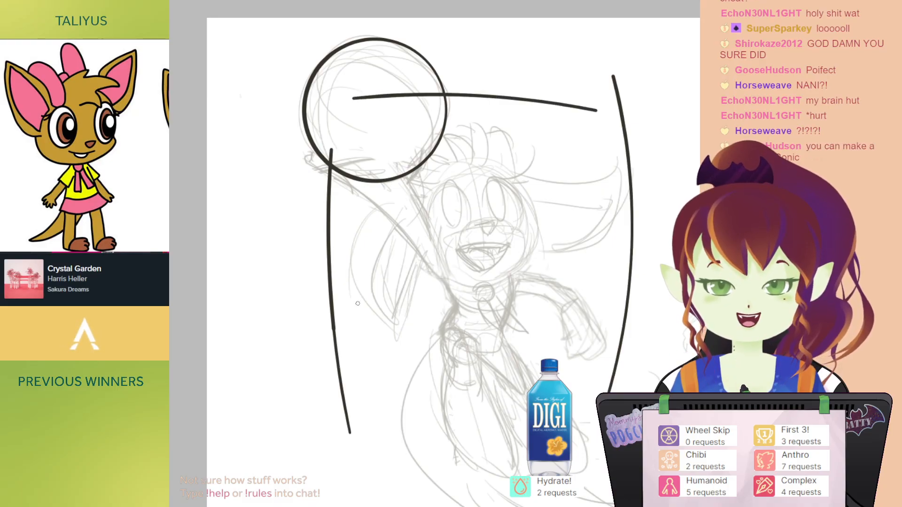
mouse_move(404, 375)
left_mouse_down()
mouse_move(467, 375)
mouse_move(298, 365)
left_mouse_up()
key("ctrl+z")
key("ctrl+z")
key("ctrl+z")
key("ctrl+z")
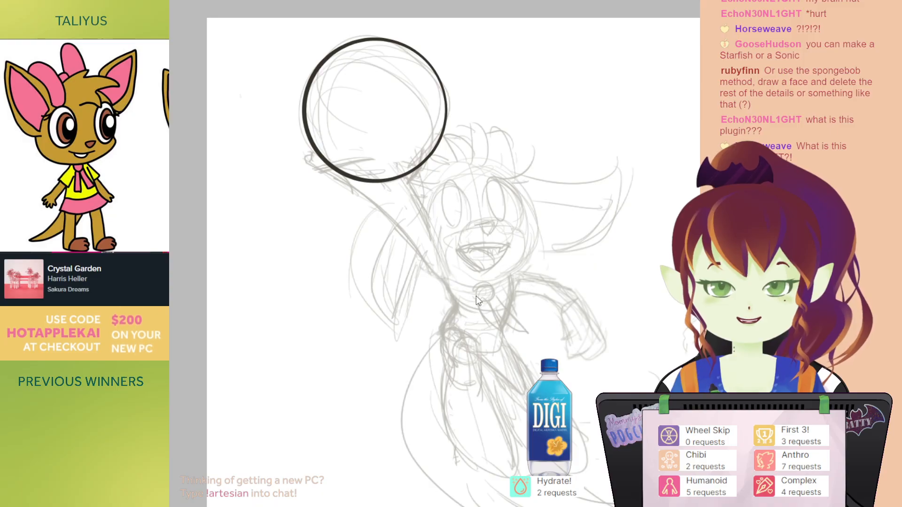
Step: Try a set of parallel diagonal straight strokes across the figure and the ball, and undo them all
left_click_drag(402, 127, 530, 390)
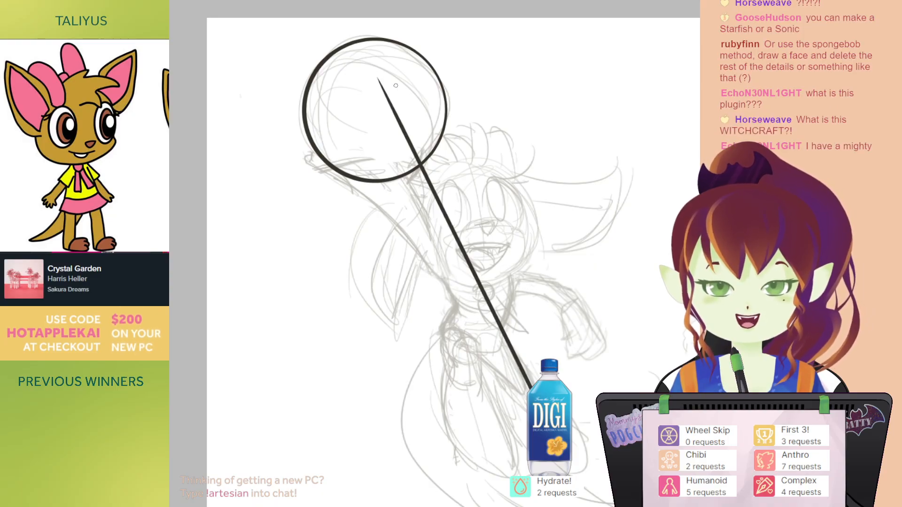
left_click_drag(256, 81, 415, 402)
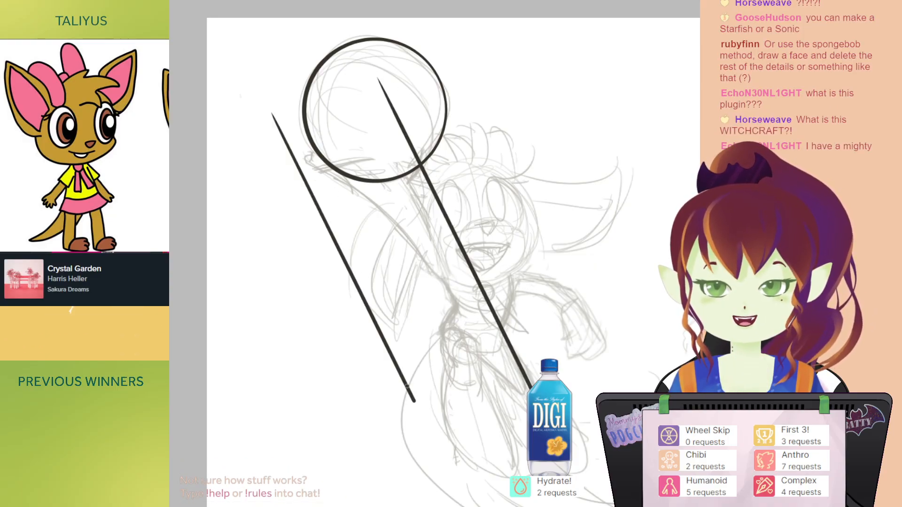
left_click_drag(511, 19, 627, 252)
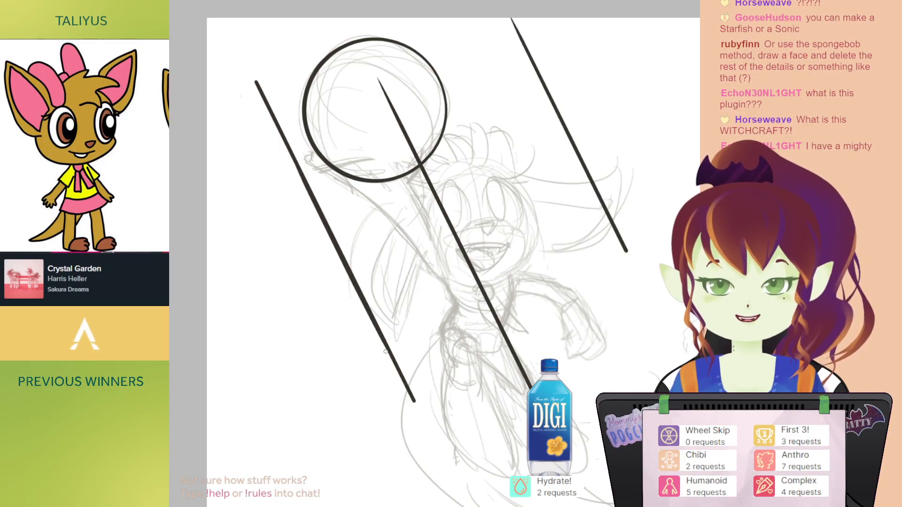
left_click_drag(246, 221, 332, 395)
left_click_drag(407, 175, 479, 321)
left_click_drag(497, 134, 572, 287)
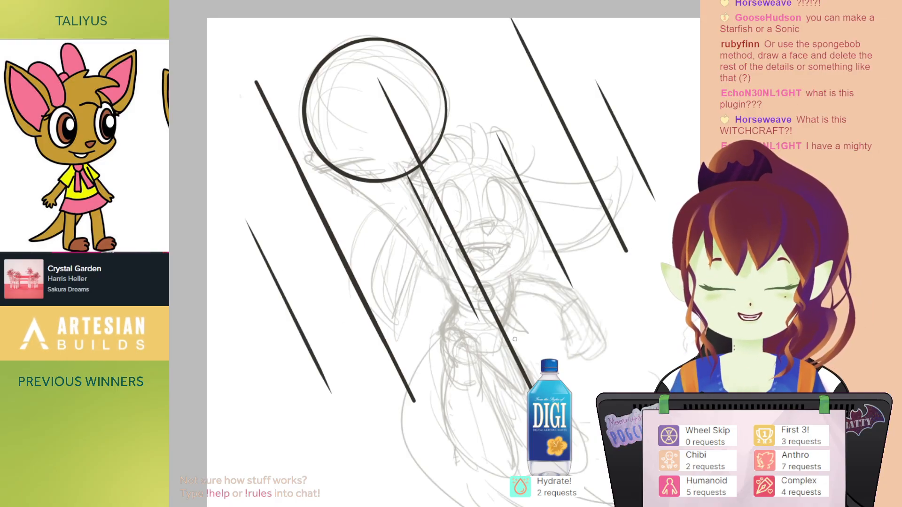
key("ctrl+z")
key("ctrl+z")
key("ctrl+z")
key("ctrl+z")
key("ctrl+z")
key("ctrl+z")
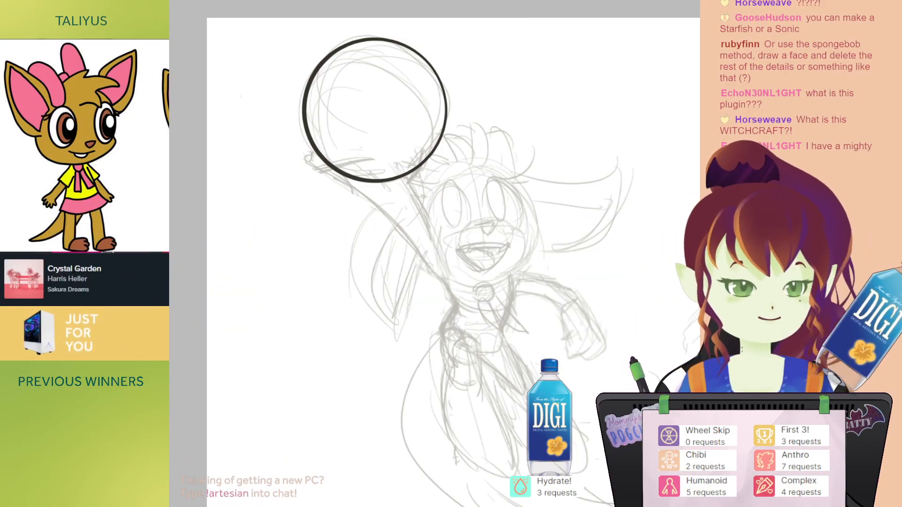
Step: Try smoothed freehand squiggles over the character's hair and face, and undo them
left_click_drag(679, 205, 660, 195)
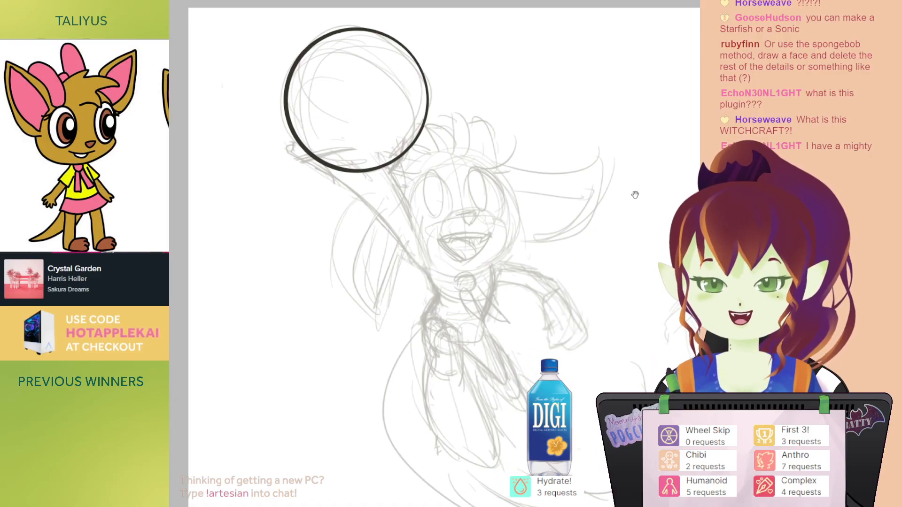
mouse_move(458, 131)
left_mouse_down()
mouse_move(462, 168)
mouse_move(470, 134)
mouse_move(481, 145)
mouse_move(471, 147)
left_mouse_up()
key("ctrl+z")
left_click_drag(471, 111, 517, 121)
key("ctrl+z")
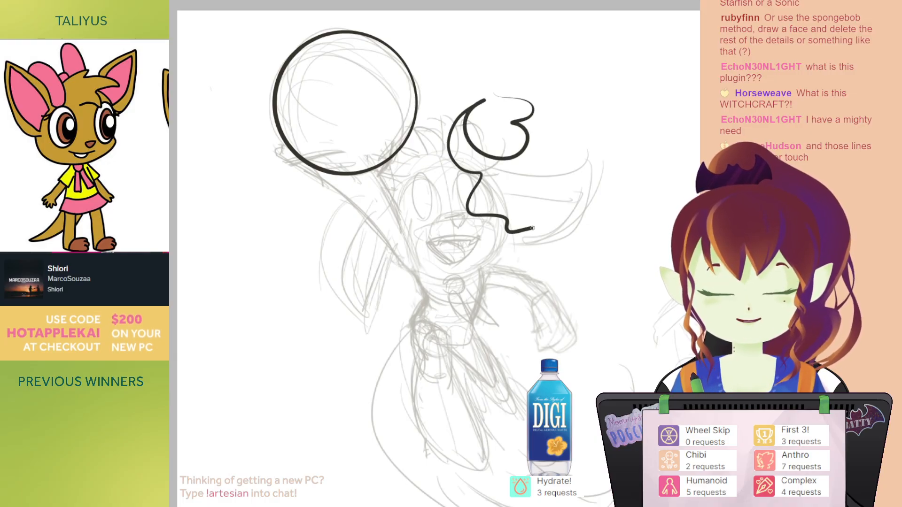
left_click_drag(530, 228, 547, 226)
key("ctrl+z")
Step: Mirror the canvas view back and ink the pointed hair tufts on top of the character's head, redoing strokes that miss the sketch
key("h")
mouse_move(513, 160)
left_mouse_down()
mouse_move(498, 156)
mouse_move(528, 157)
mouse_move(526, 166)
left_mouse_up()
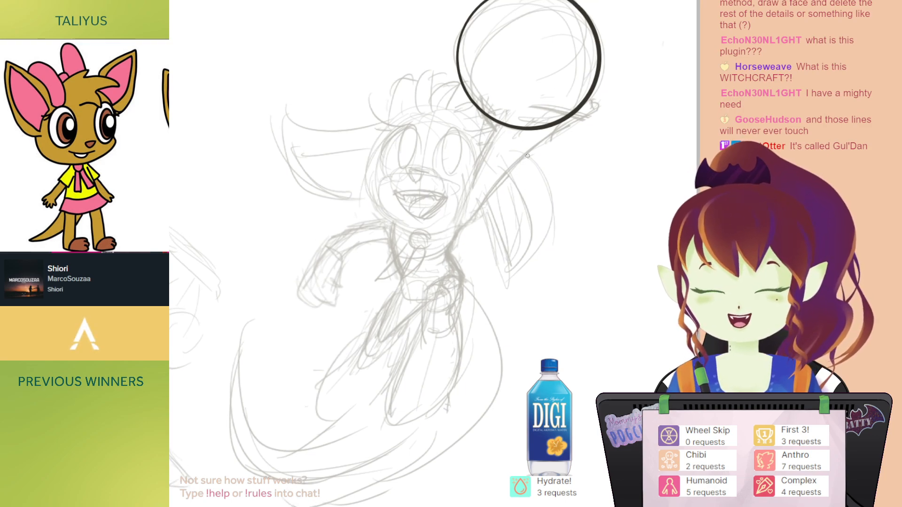
left_click_drag(467, 196, 513, 210)
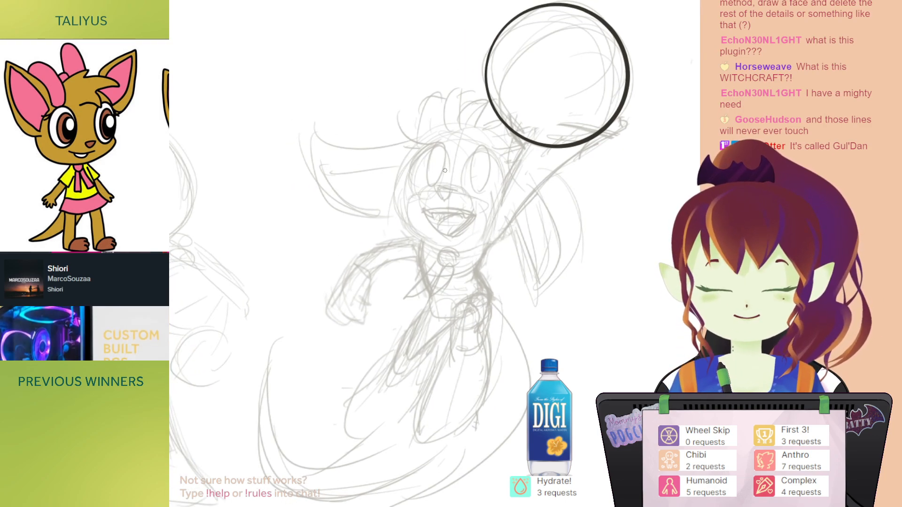
left_click_drag(447, 179, 435, 183)
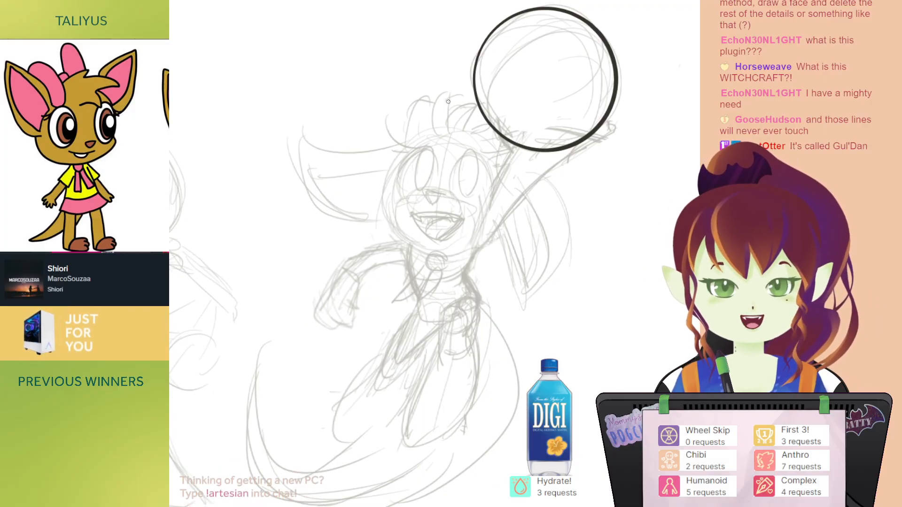
left_click_drag(450, 168, 448, 181)
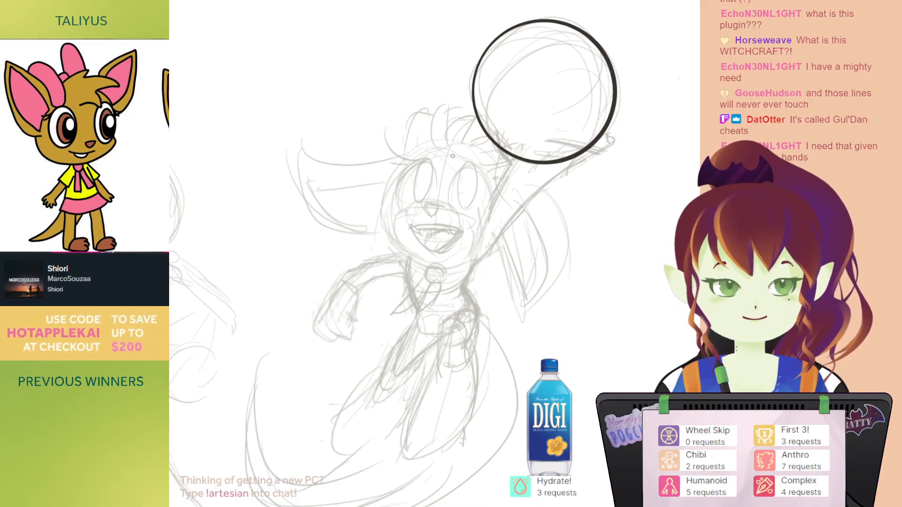
left_click_drag(430, 148, 426, 167)
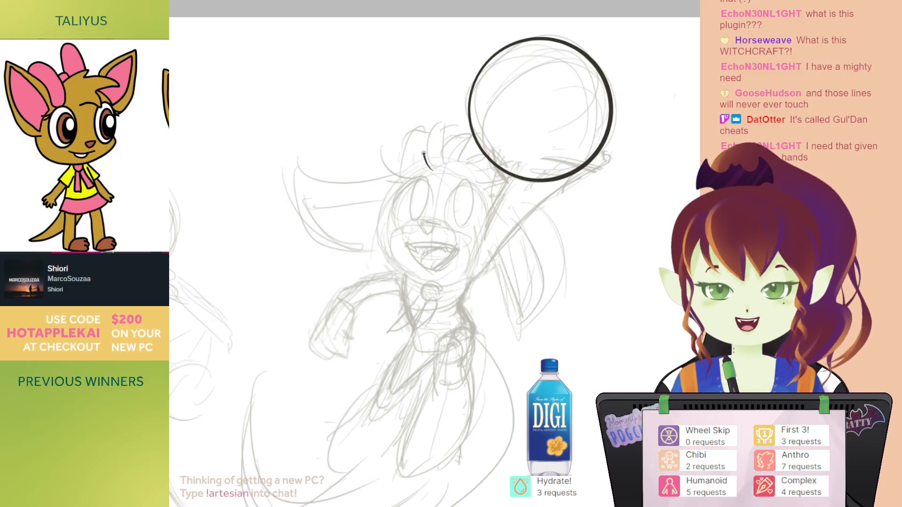
left_click_drag(431, 132, 445, 120)
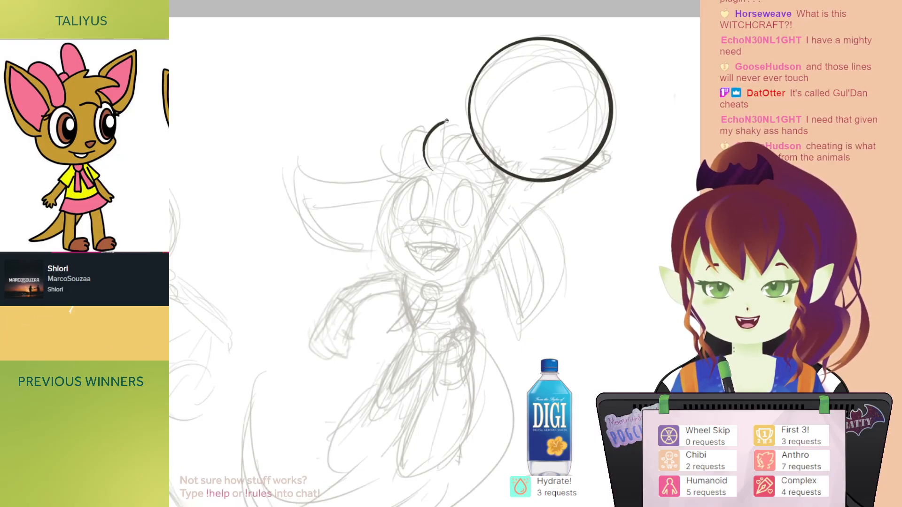
key("ctrl+z")
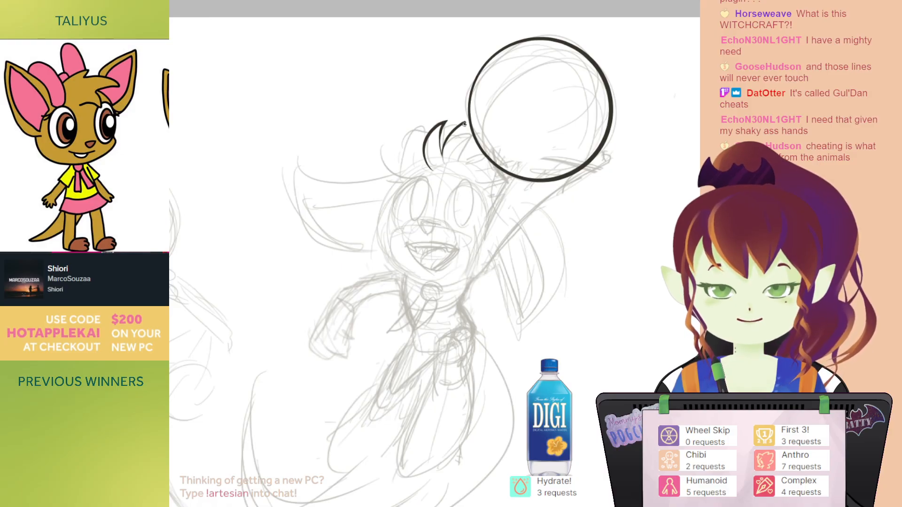
mouse_move(464, 142)
left_mouse_down()
mouse_move(452, 166)
mouse_move(472, 156)
left_mouse_up()
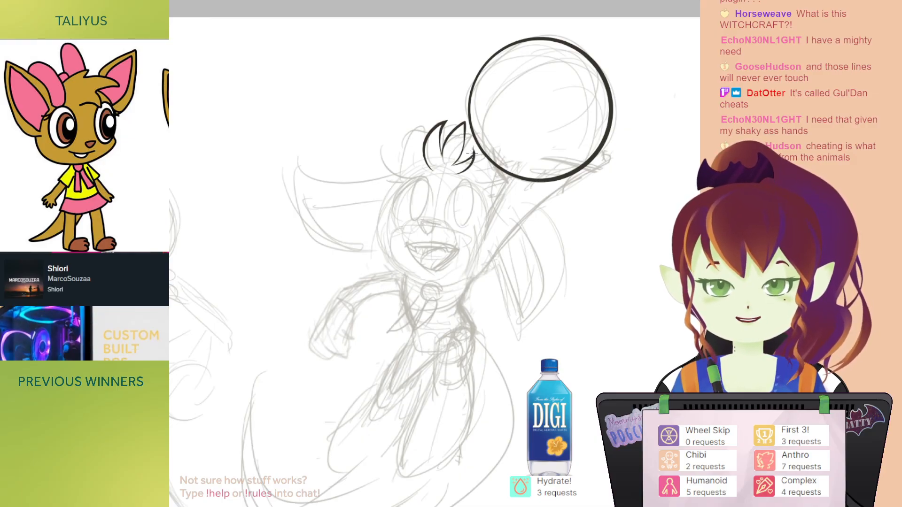
left_click_drag(479, 126, 466, 142)
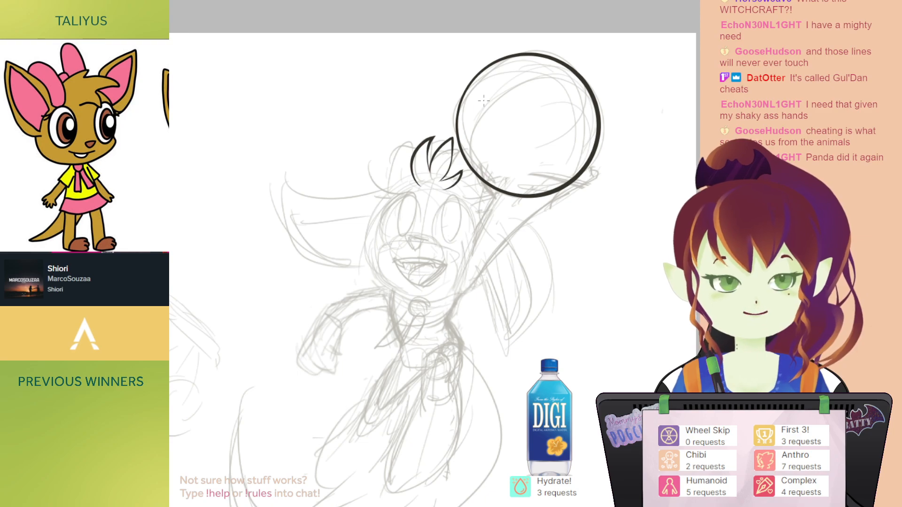
Step: Ink an additional small pointed lock on the side of the hair tuft farther from the ball
mouse_move(539, 127)
left_mouse_down()
mouse_move(532, 133)
mouse_move(548, 122)
mouse_move(552, 130)
left_mouse_up()
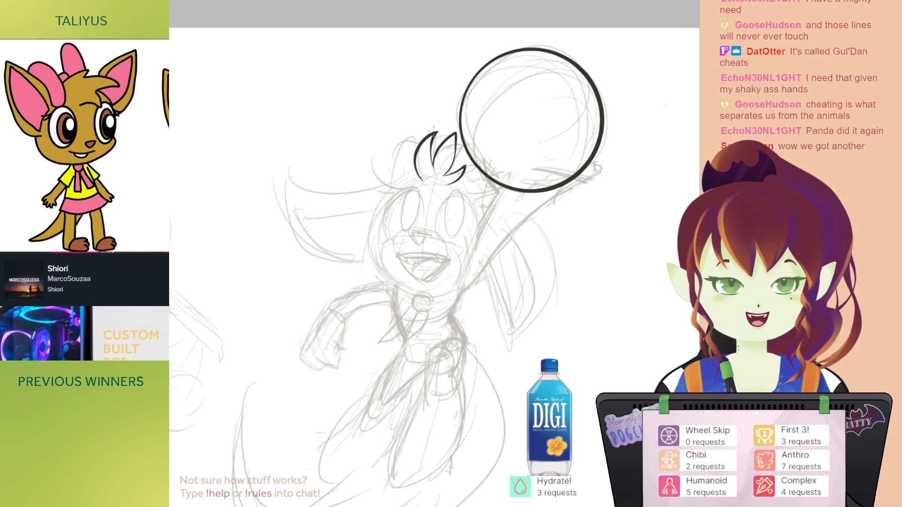
left_click_drag(433, 131, 436, 131)
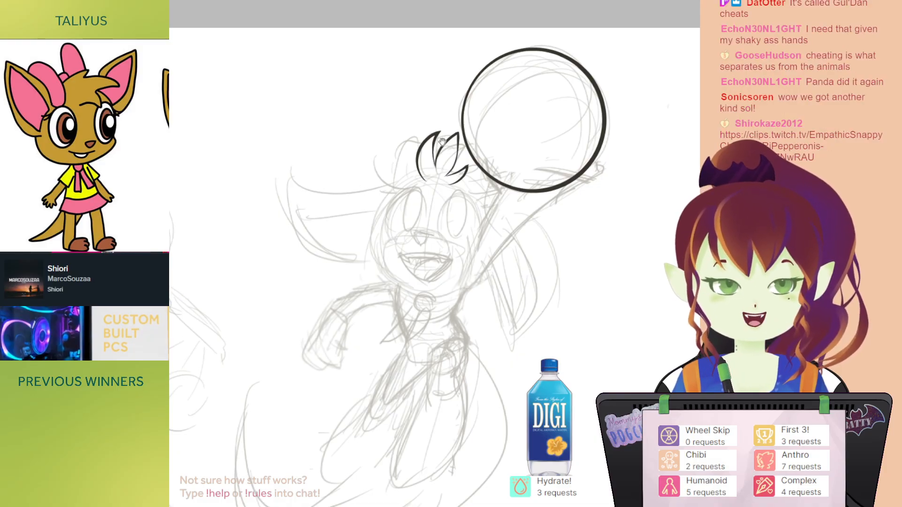
left_click_drag(435, 142, 428, 128)
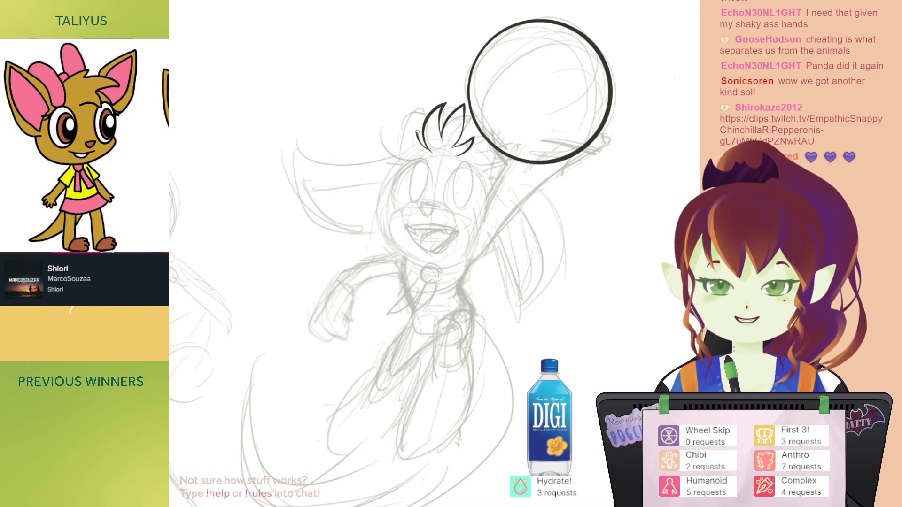
mouse_move(504, 137)
left_mouse_down()
mouse_move(507, 113)
mouse_move(508, 136)
left_mouse_up()
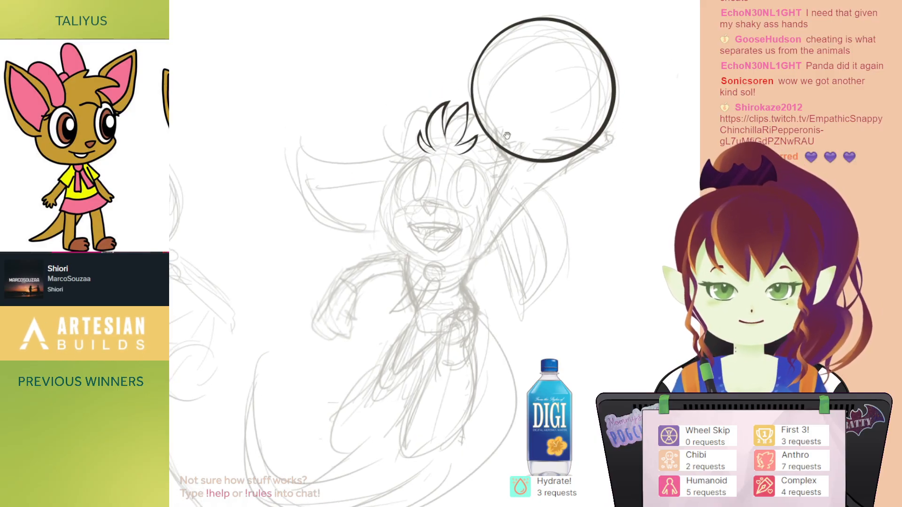
Step: Ink the small triangular nose and the tall oval outline of the eye nearer the outstretched ear
left_click_drag(431, 114, 444, 74)
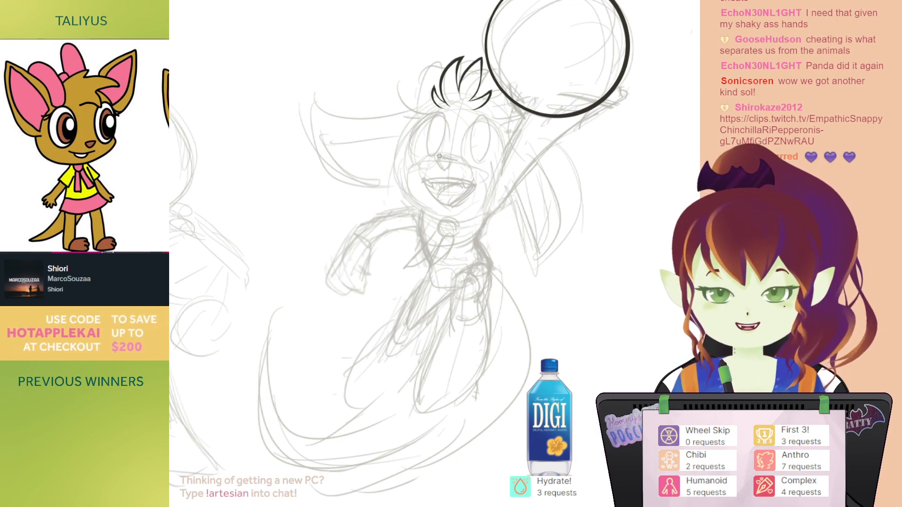
mouse_move(438, 157)
left_mouse_down()
mouse_move(453, 159)
mouse_move(449, 137)
mouse_move(483, 118)
left_mouse_up()
key("h")
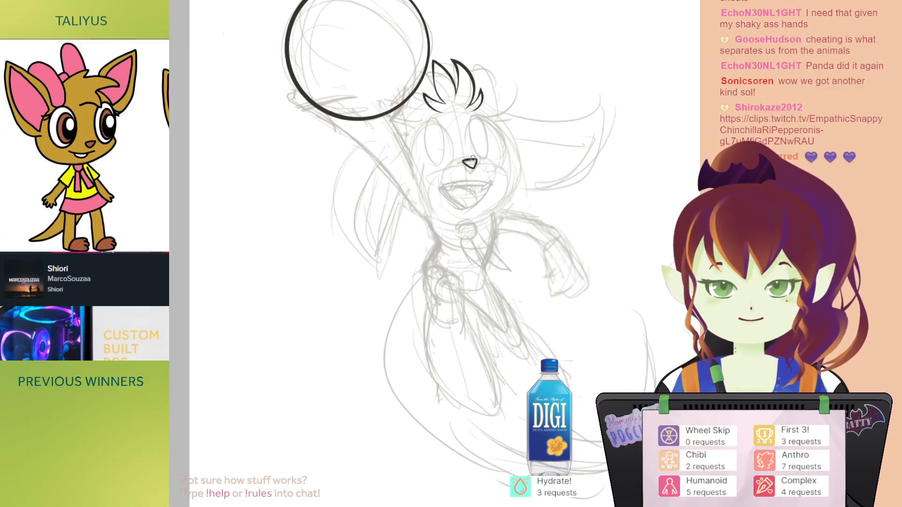
mouse_move(469, 149)
left_mouse_down()
mouse_move(476, 119)
mouse_move(499, 133)
mouse_move(501, 157)
mouse_move(488, 167)
left_mouse_up()
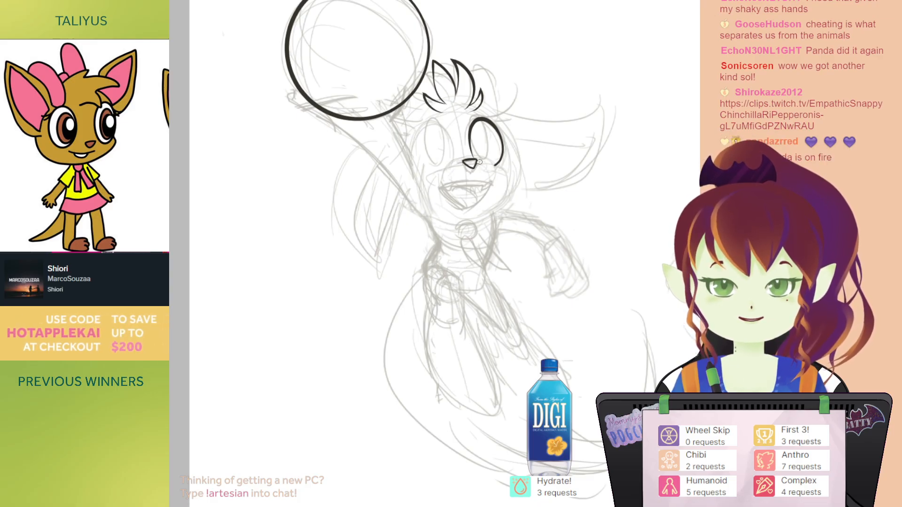
Step: Try a curved stroke for the inner edge of the eye on the ball side, and undo it
left_click_drag(492, 89, 500, 102)
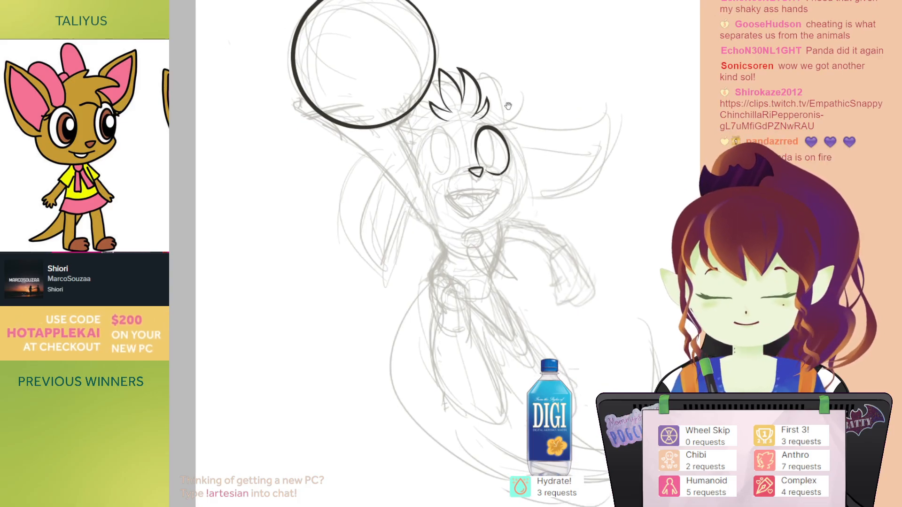
key("h")
mouse_move(480, 148)
left_mouse_down()
mouse_move(525, 108)
mouse_move(496, 113)
left_mouse_up()
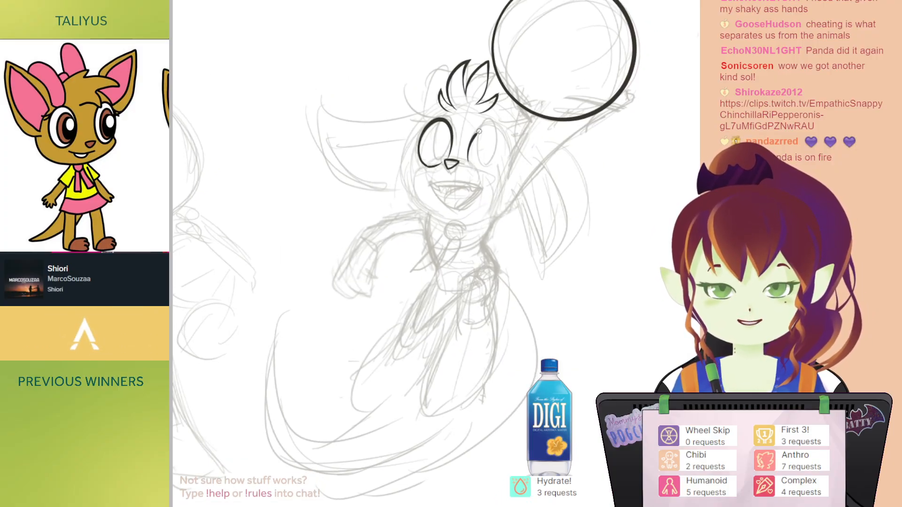
left_click_drag(468, 160, 479, 130)
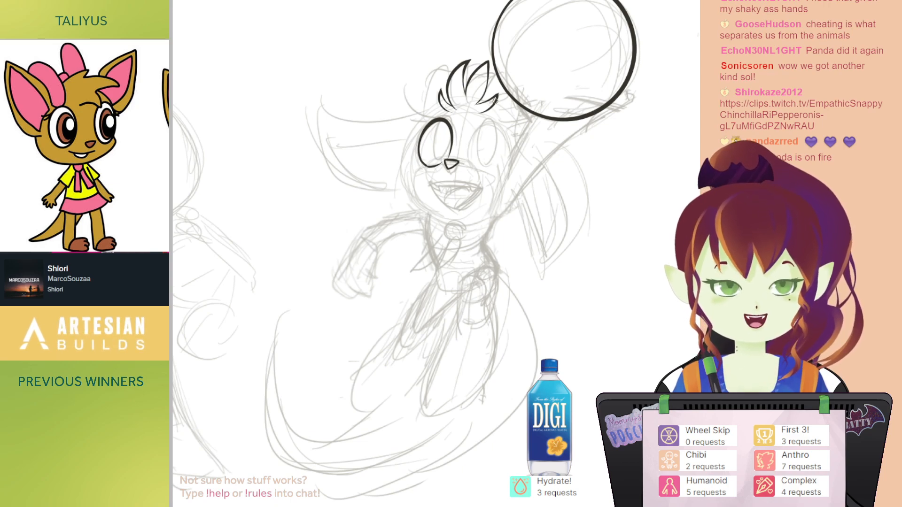
Step: Ink the outstretched ear's upper and lower edges from the head to its pointed tip, redoing the lower edge once
left_click_drag(485, 88, 522, 128)
left_click_drag(477, 107, 542, 93)
key("h")
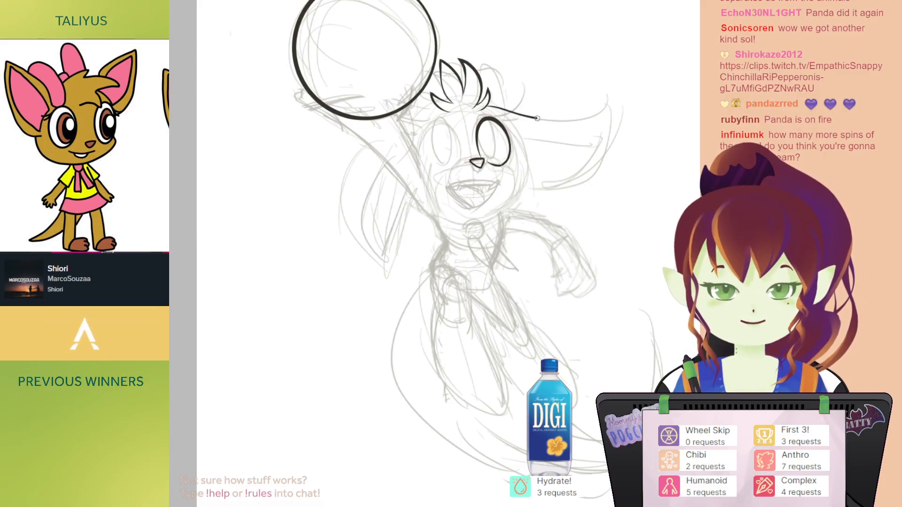
left_click_drag(578, 120, 612, 106)
key("h")
left_click_drag(463, 93, 517, 90)
left_click_drag(346, 103, 360, 159)
key("ctrl+z")
mouse_move(347, 103)
left_mouse_down()
mouse_move(368, 162)
mouse_move(437, 174)
left_mouse_up()
Step: Ink the face contour on the outstretched ear's side, from beside the eye around the cheek toward the chin
left_click_drag(420, 106, 407, 112)
left_click_drag(478, 143, 477, 133)
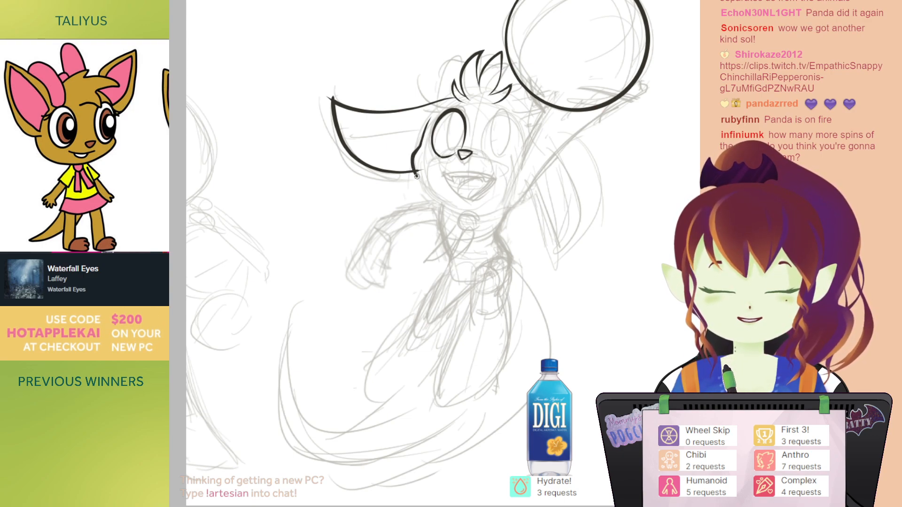
left_click_drag(426, 188, 442, 201)
left_click_drag(420, 144, 411, 149)
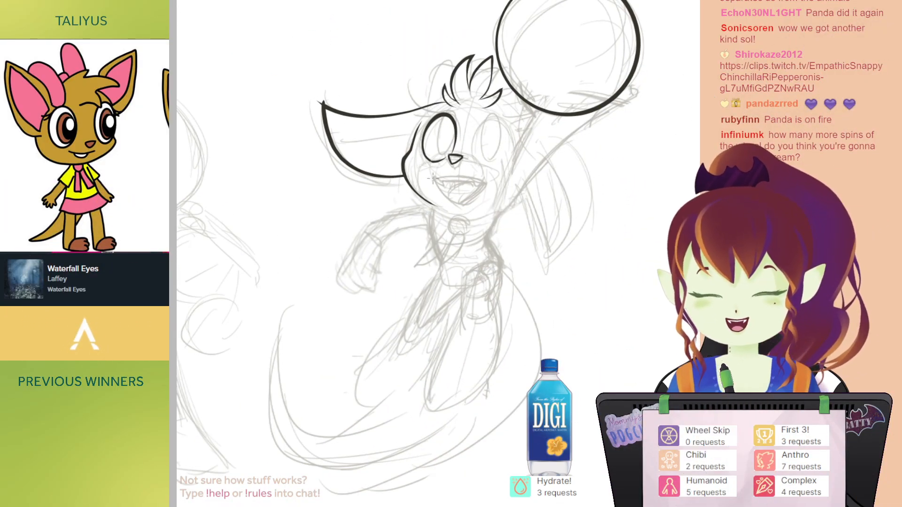
Step: Mirror the canvas view and ink the open smiling mouth with its teeth and tongue lines
left_click_drag(347, 80, 336, 79)
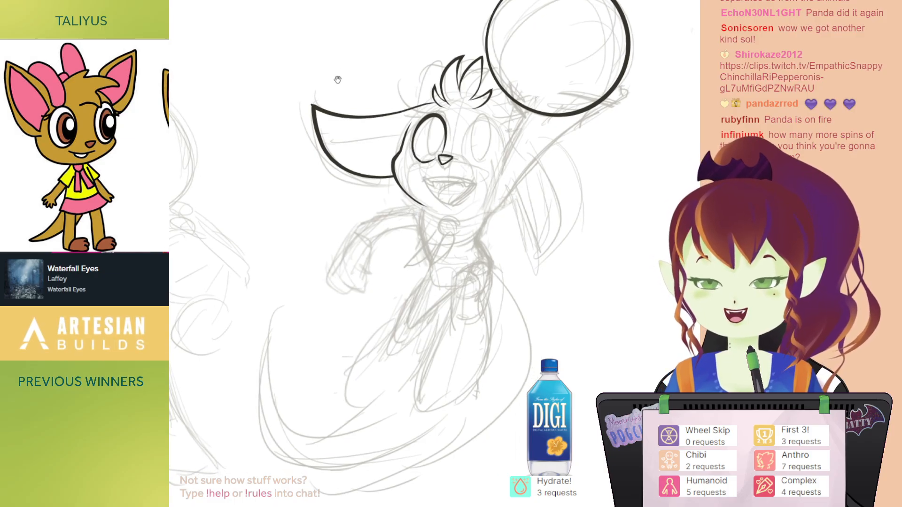
key("h")
mouse_move(518, 148)
left_mouse_down()
mouse_move(546, 154)
mouse_move(561, 181)
mouse_move(564, 129)
left_mouse_up()
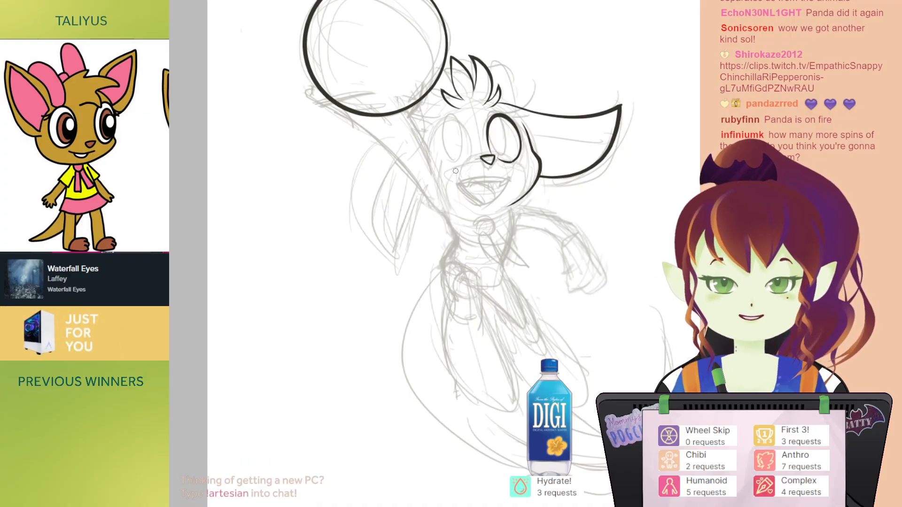
mouse_move(458, 172)
left_mouse_down()
mouse_move(506, 177)
mouse_move(466, 184)
mouse_move(473, 193)
left_mouse_up()
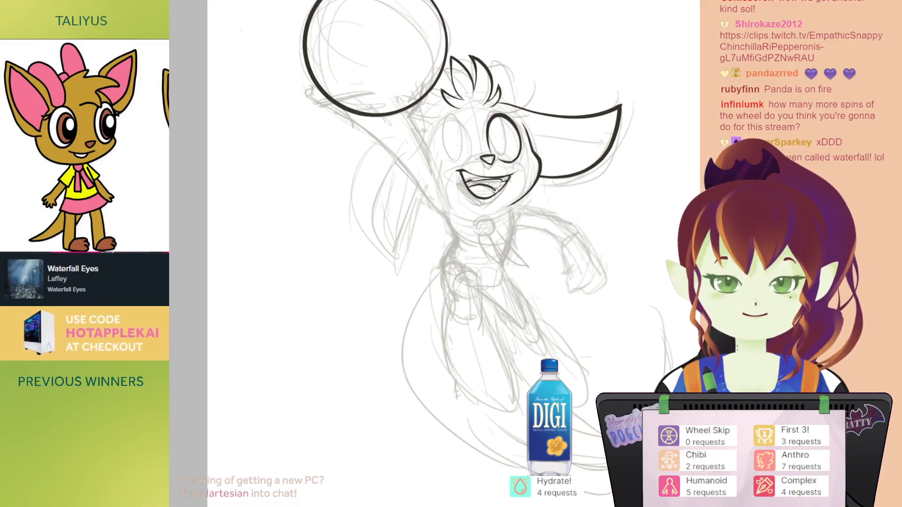
left_click_drag(495, 190, 504, 209)
Step: Mirror the view back and ink the ball-side eye's oval outline with a curved lower lid, redoing the first stroke
key("h")
mouse_move(465, 188)
left_mouse_down()
mouse_move(482, 171)
mouse_move(476, 126)
left_mouse_up()
key("ctrl+z")
mouse_move(469, 159)
left_mouse_down()
mouse_move(472, 134)
mouse_move(486, 121)
left_mouse_up()
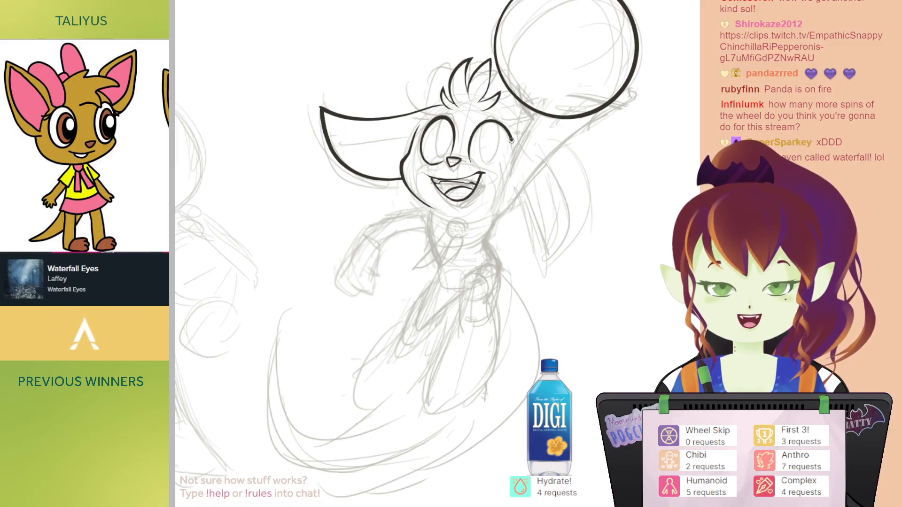
left_click_drag(510, 158, 506, 170)
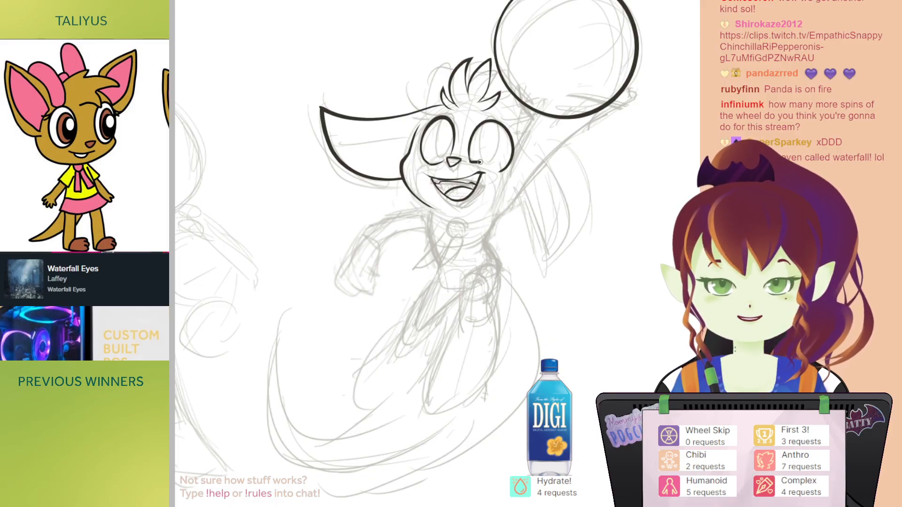
left_click_drag(484, 164, 495, 171)
Step: Ink a tall inner oval inside each eye, mirroring the canvas view between the two
left_click_drag(521, 115, 548, 144)
key("h")
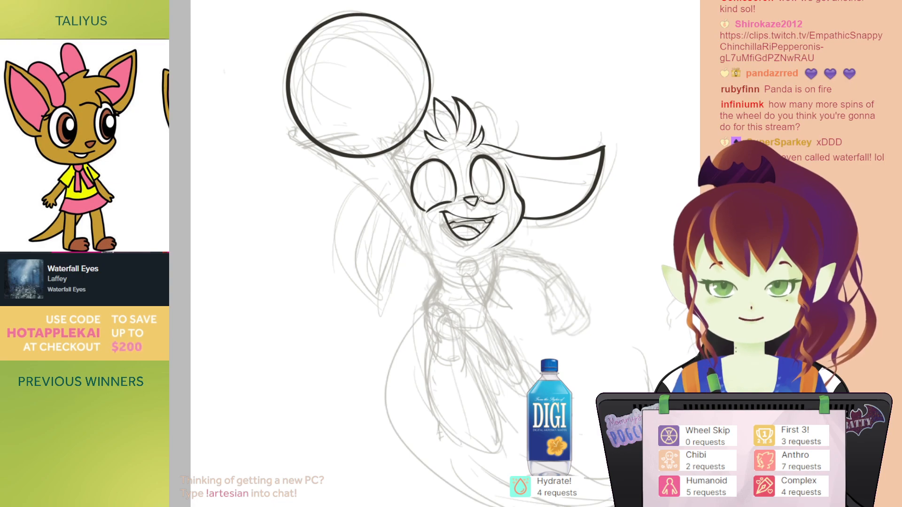
left_click_drag(496, 201, 484, 202)
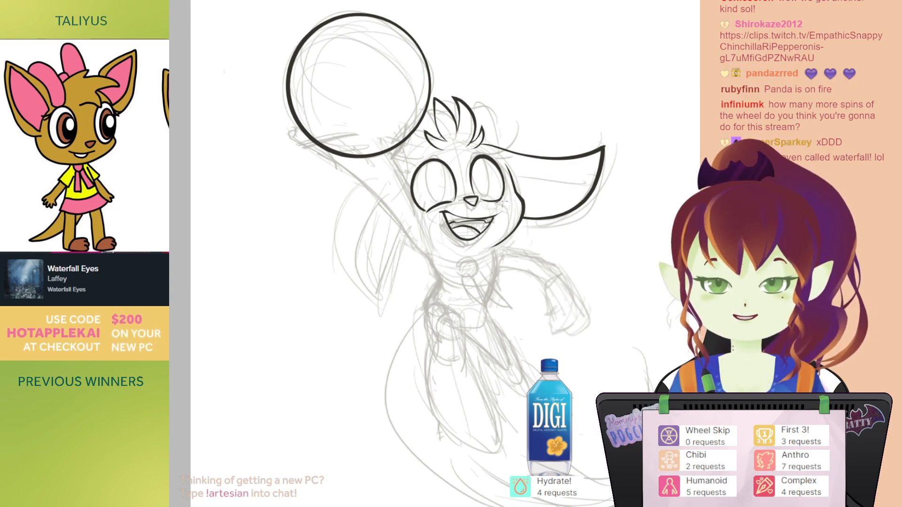
left_click_drag(495, 147, 517, 130)
mouse_move(443, 148)
left_mouse_down()
mouse_move(453, 175)
mouse_move(462, 155)
left_mouse_up()
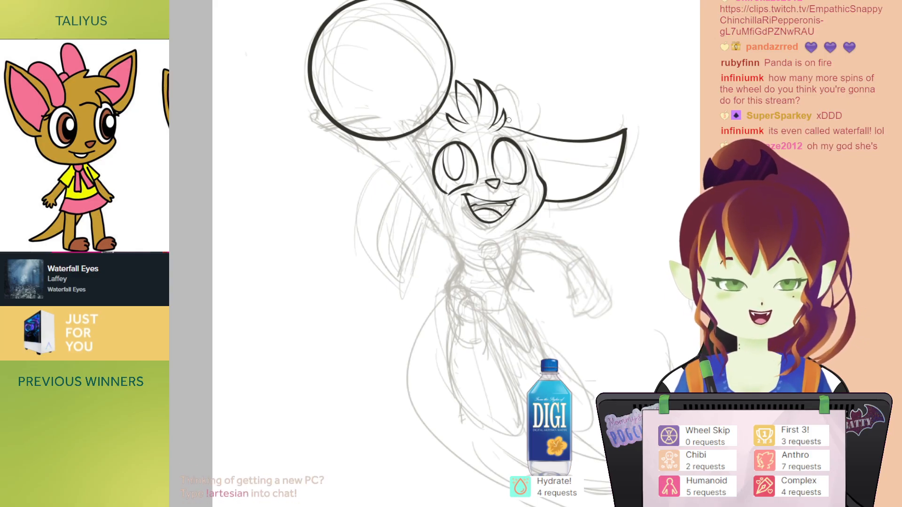
key("h")
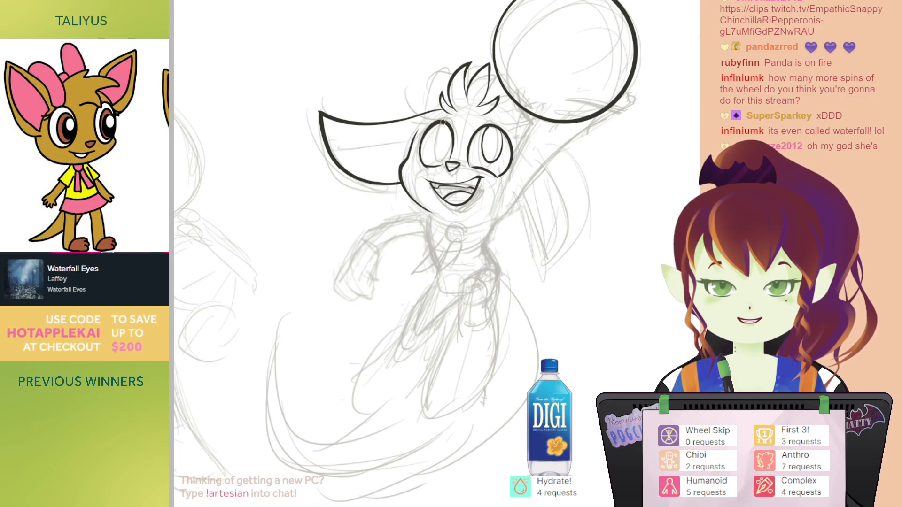
left_click_drag(443, 124, 437, 152)
Step: Ink the rounded loop shape beside the hair tufts, above the base of the outstretched ear
left_click_drag(457, 107, 464, 137)
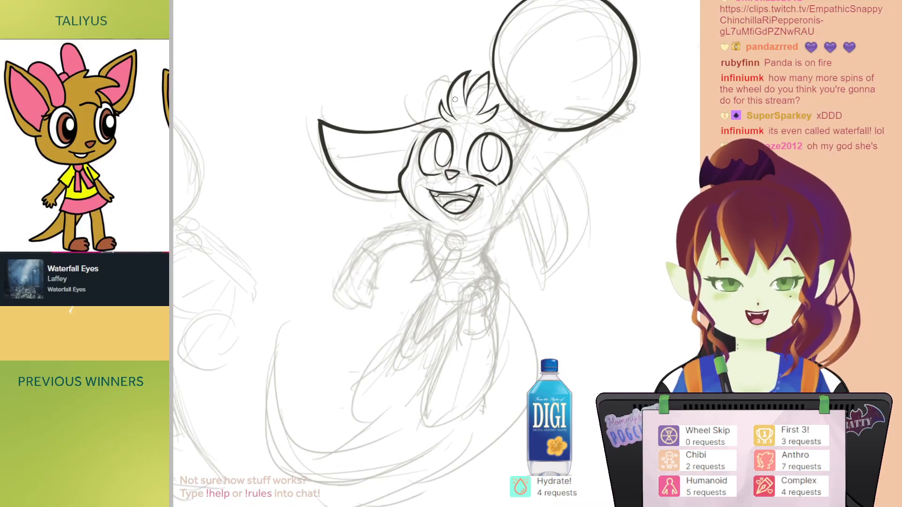
left_click_drag(493, 109, 512, 109)
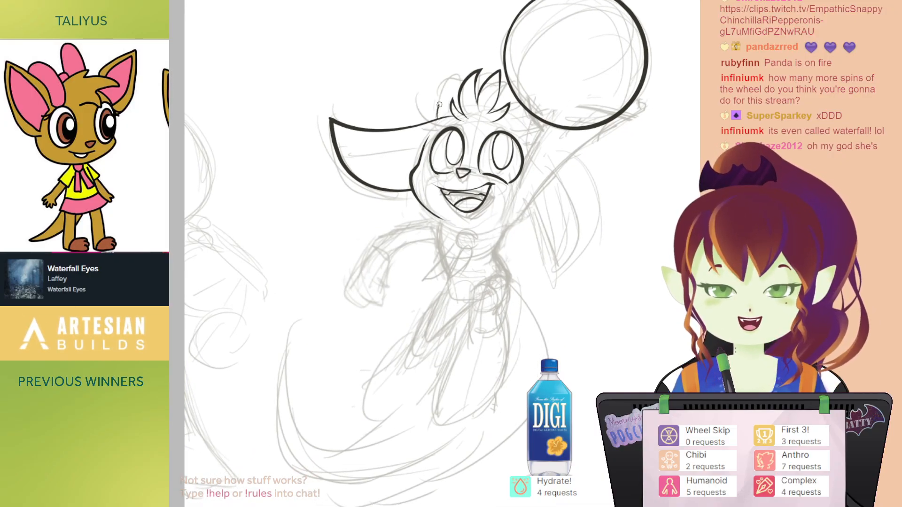
left_click_drag(437, 108, 448, 89)
mouse_move(437, 120)
left_mouse_down()
mouse_move(444, 89)
mouse_move(462, 76)
left_mouse_up()
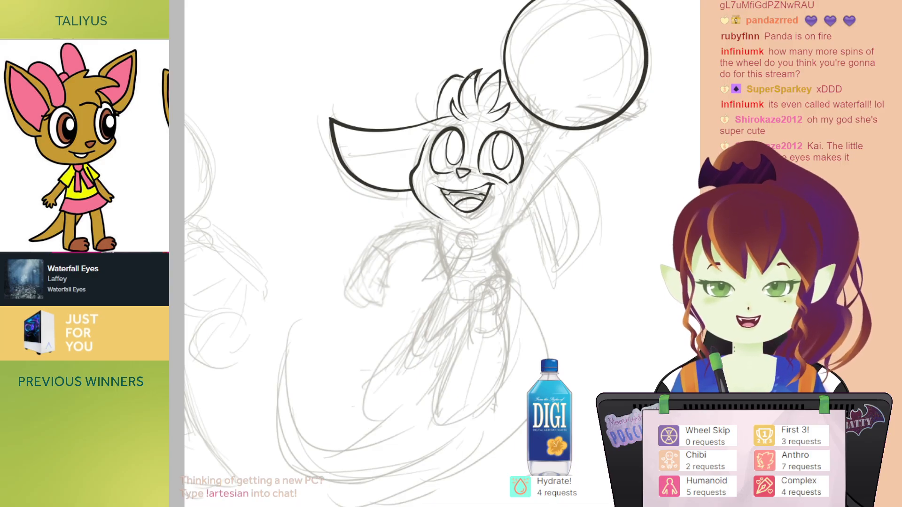
left_click_drag(483, 79, 477, 82)
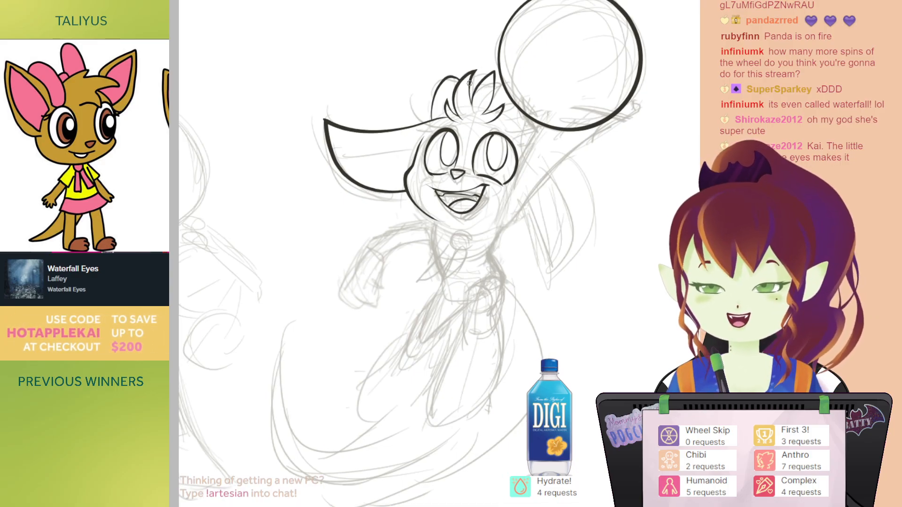
left_click_drag(488, 96, 506, 85)
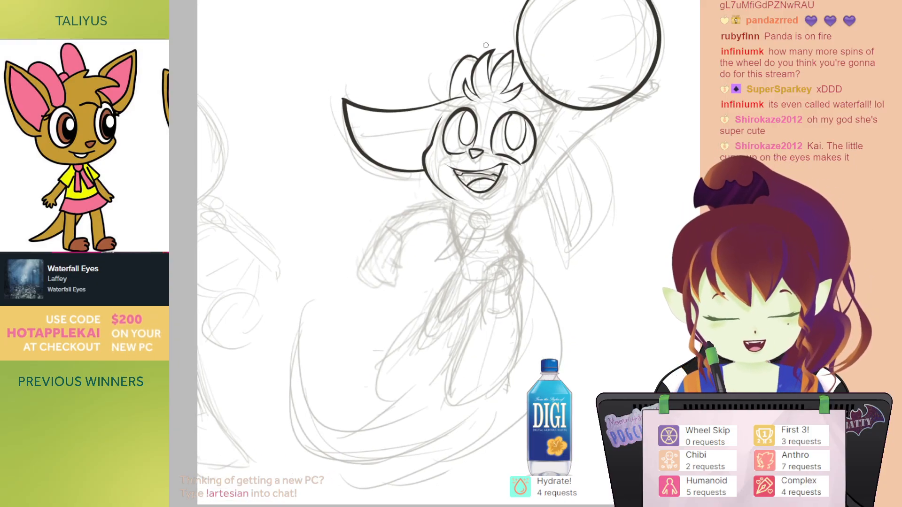
left_click_drag(477, 56, 451, 97)
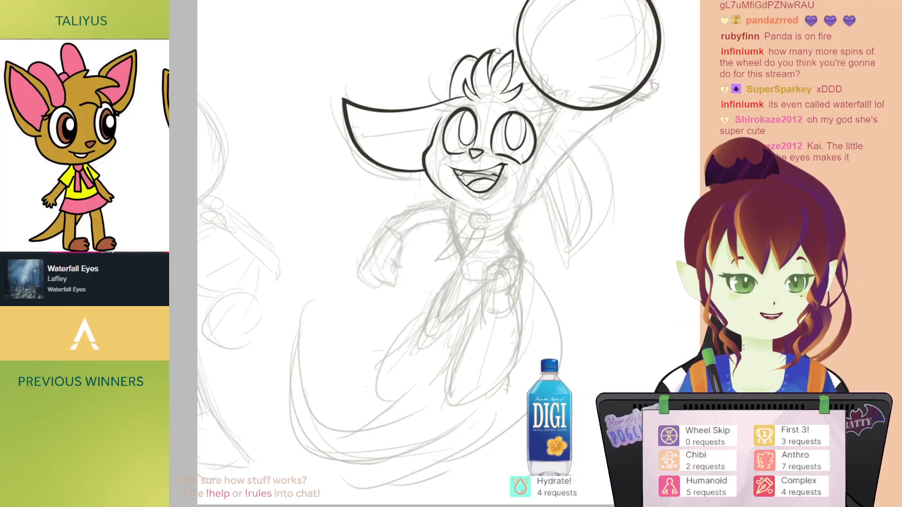
left_click_drag(466, 93, 451, 74)
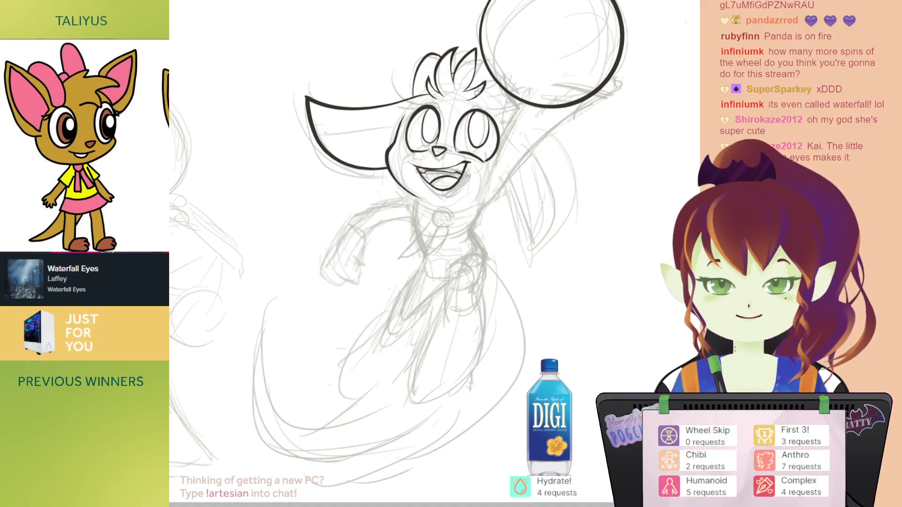
Step: Ink the cheek and jaw contour on the ball side of the face, mirroring the view and redoing a missed stroke
left_click_drag(505, 104, 512, 110)
key("ctrl+z")
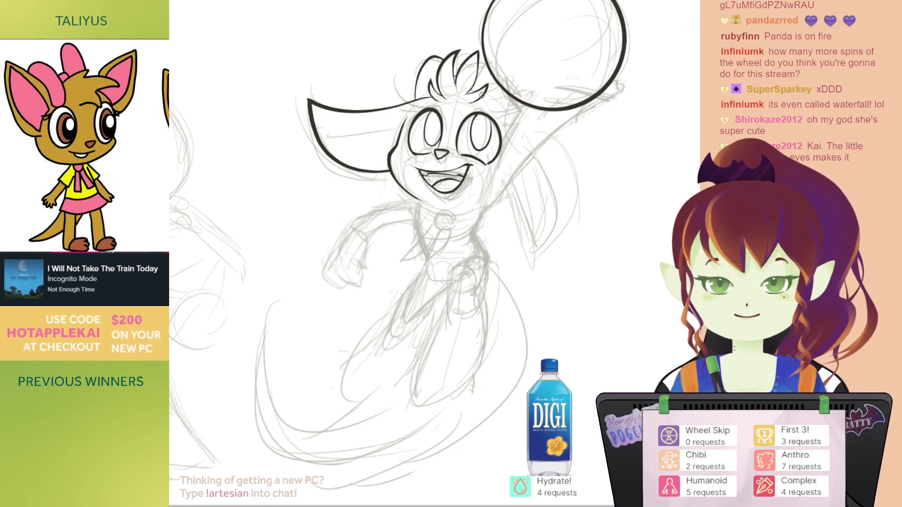
key("h")
left_click_drag(474, 137, 520, 99)
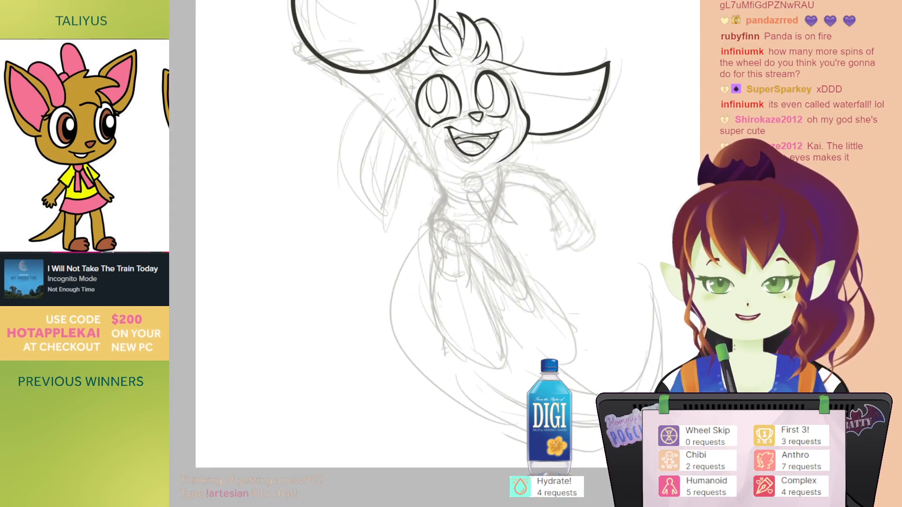
left_click_drag(422, 133, 424, 154)
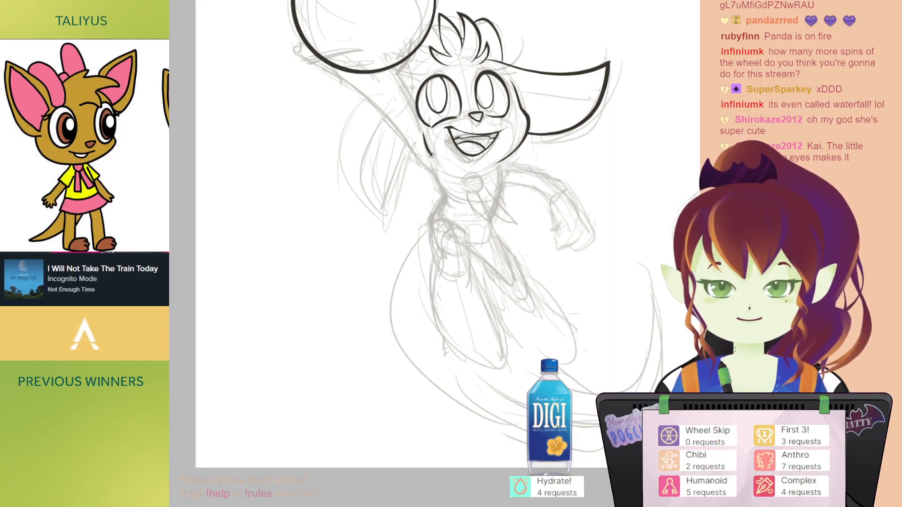
key("h")
mouse_move(470, 117)
left_mouse_down()
mouse_move(492, 162)
mouse_move(496, 155)
left_mouse_up()
scroll(494, 144, "down", 1)
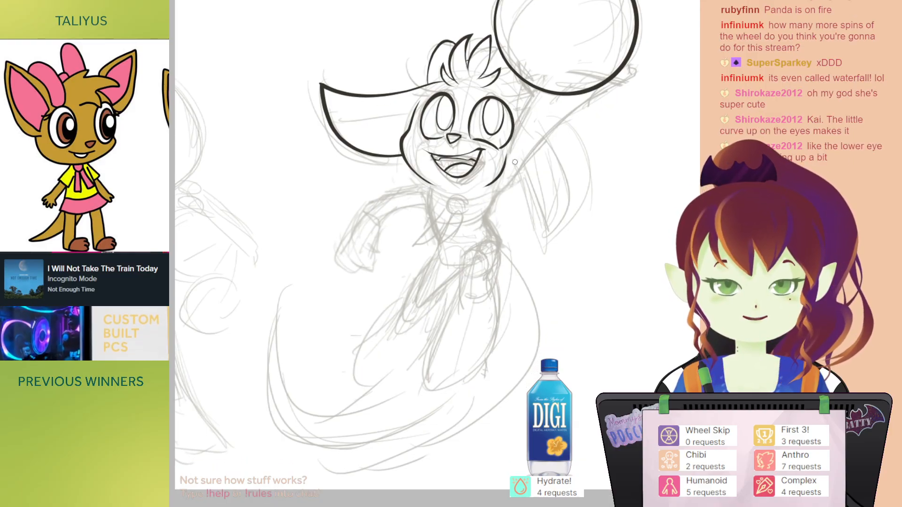
left_click_drag(518, 108, 521, 105)
mouse_move(525, 100)
left_mouse_down()
mouse_move(520, 140)
mouse_move(525, 121)
left_mouse_up()
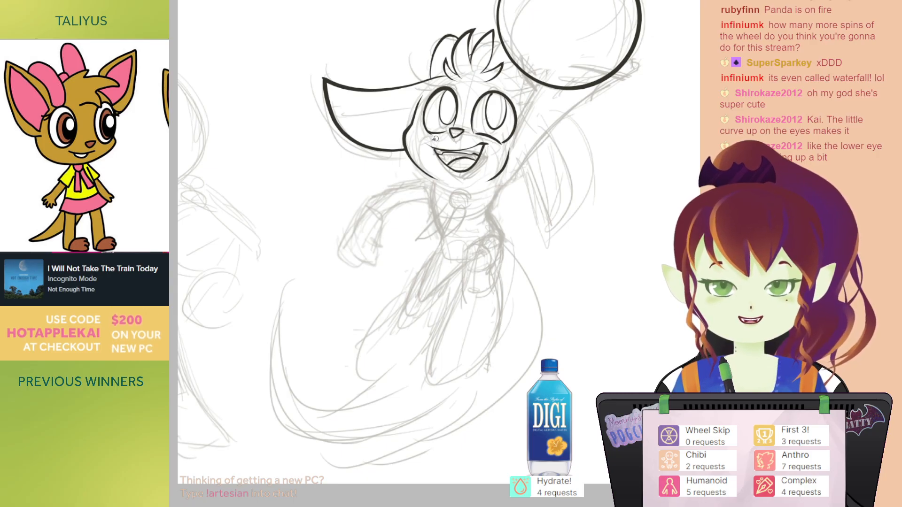
Step: Ink a small narrow hooked shape beneath the ball-side jaw, redoing it once, and mirror the canvas view
left_click_drag(473, 127, 462, 130)
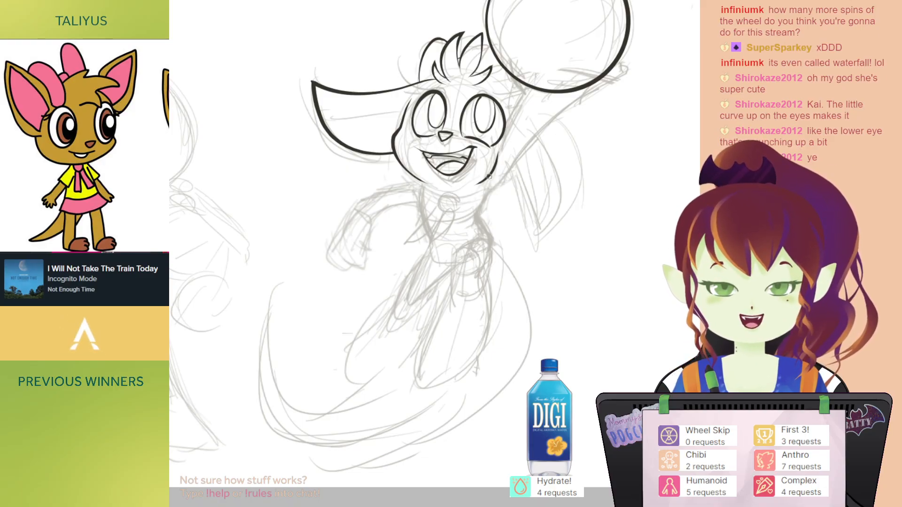
left_click_drag(489, 177, 492, 191)
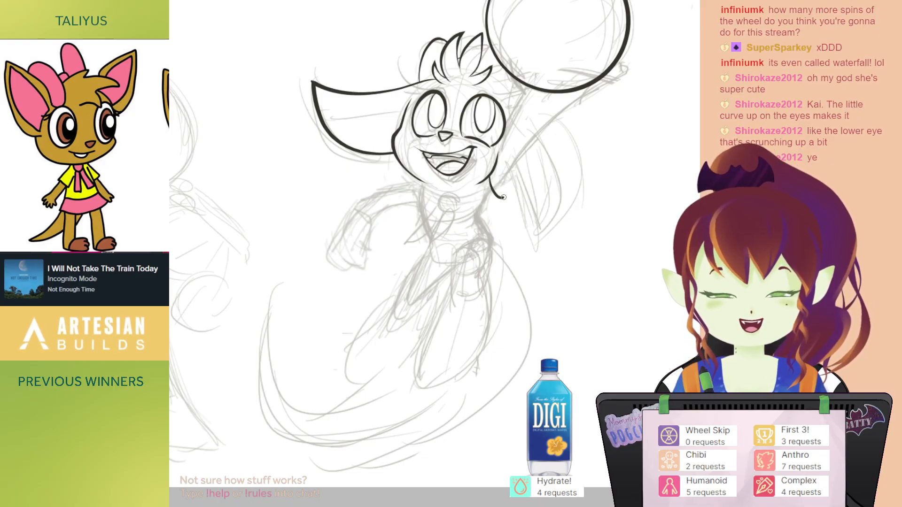
key("ctrl+z")
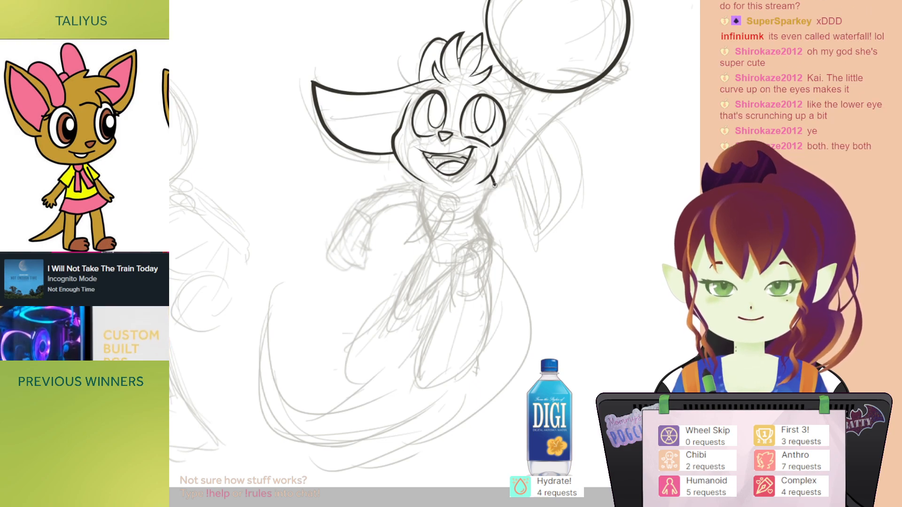
mouse_move(492, 178)
left_mouse_down()
mouse_move(497, 198)
mouse_move(505, 190)
left_mouse_up()
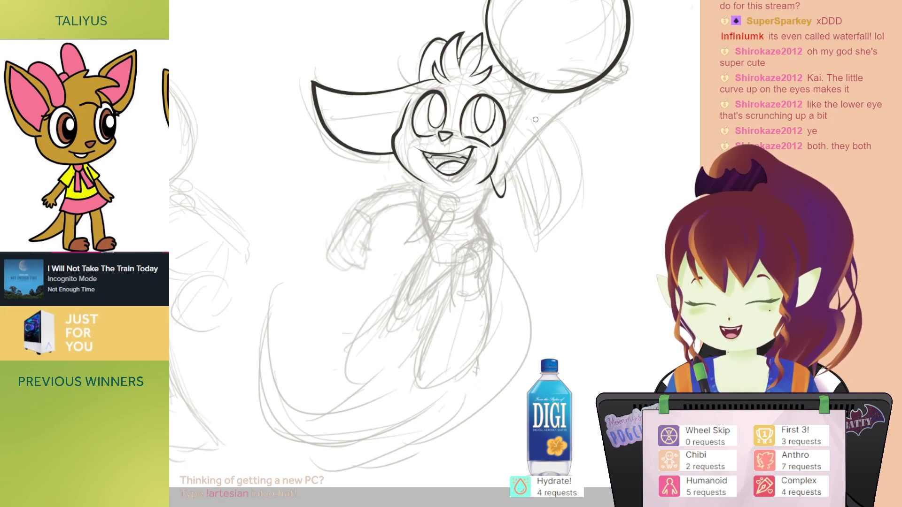
key("m")
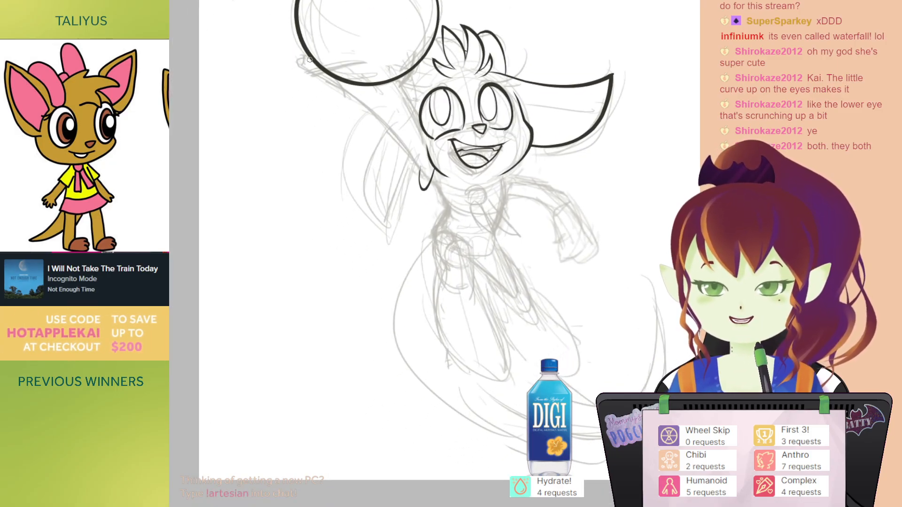
Step: Try to ink the hand curve beside the ball and the raised arm's outer contour down to the jaw, mirroring the view
left_click_drag(302, 56, 298, 66)
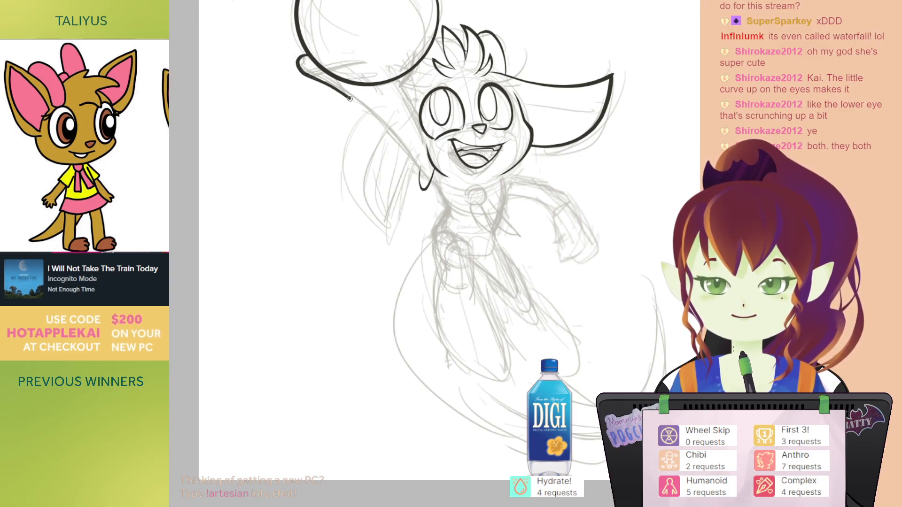
left_click_drag(366, 110, 383, 119)
key("m")
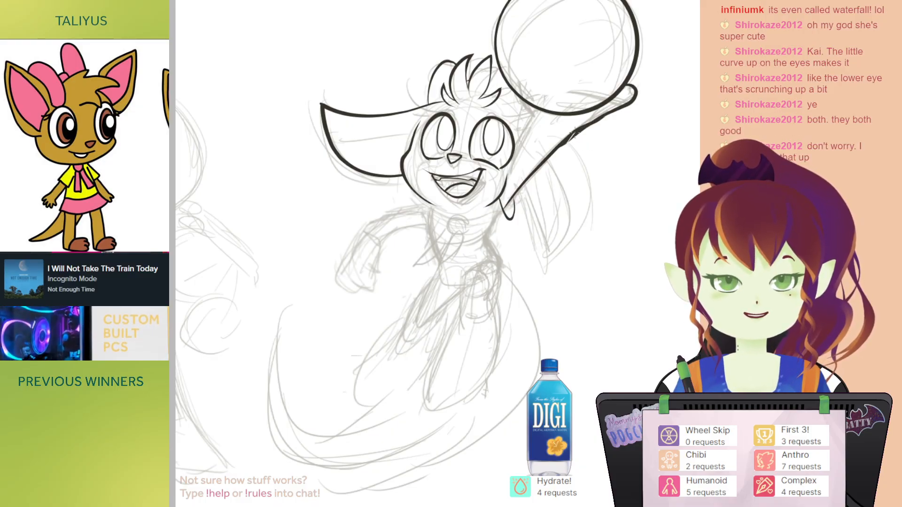
left_click_drag(576, 130, 600, 119)
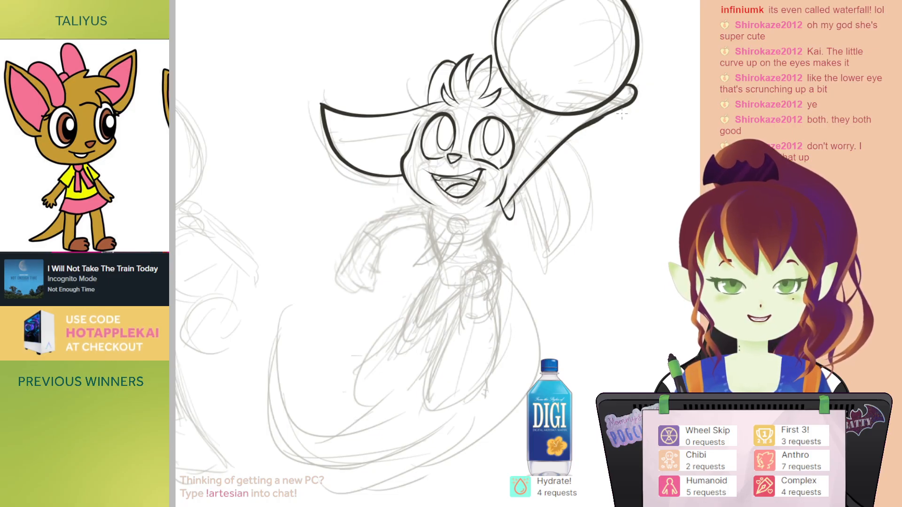
key("ctrl+z")
key("ctrl+z")
key("ctrl+y")
key("ctrl+z")
key("ctrl+y")
left_click(595, 124)
left_click(613, 111)
key("Delete")
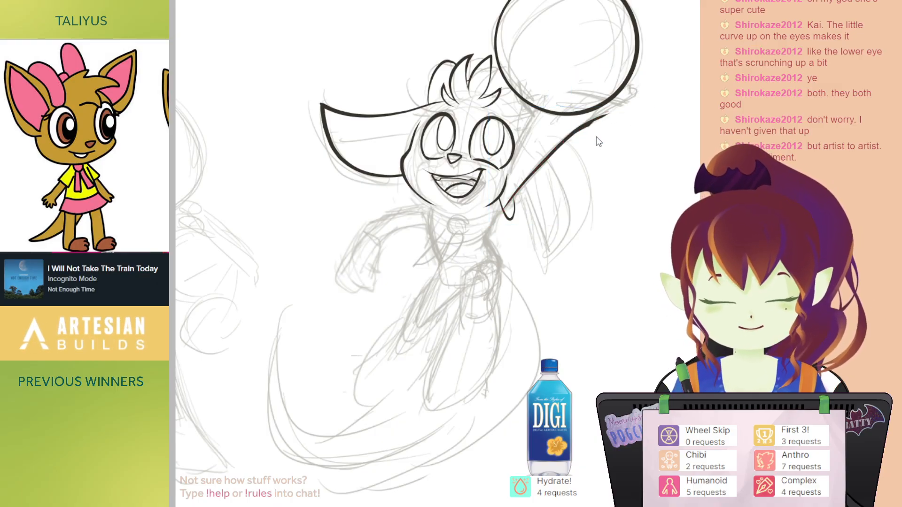
key("ctrl+z")
Step: Delete the inked strokes of the raised arm's outer edge and hand, and redraw the contour from the jaw up to the ball
left_click(598, 125)
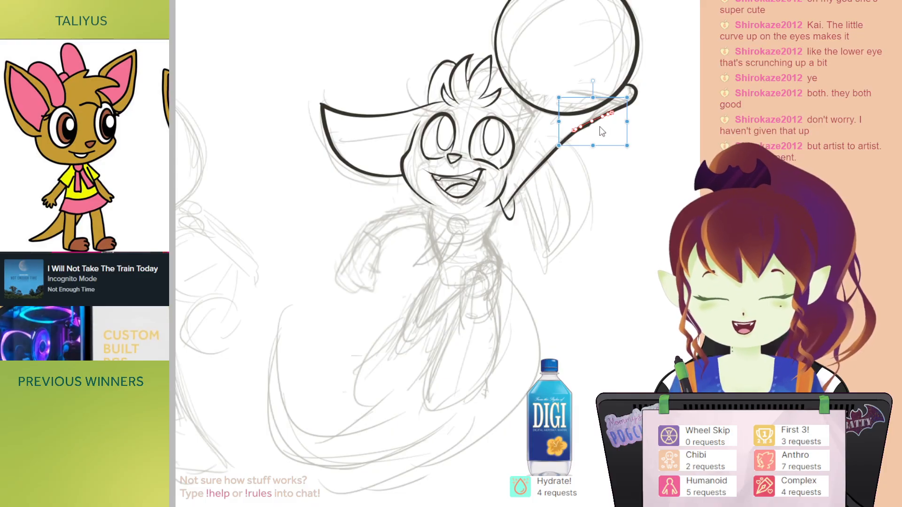
key("Delete")
left_click(595, 121)
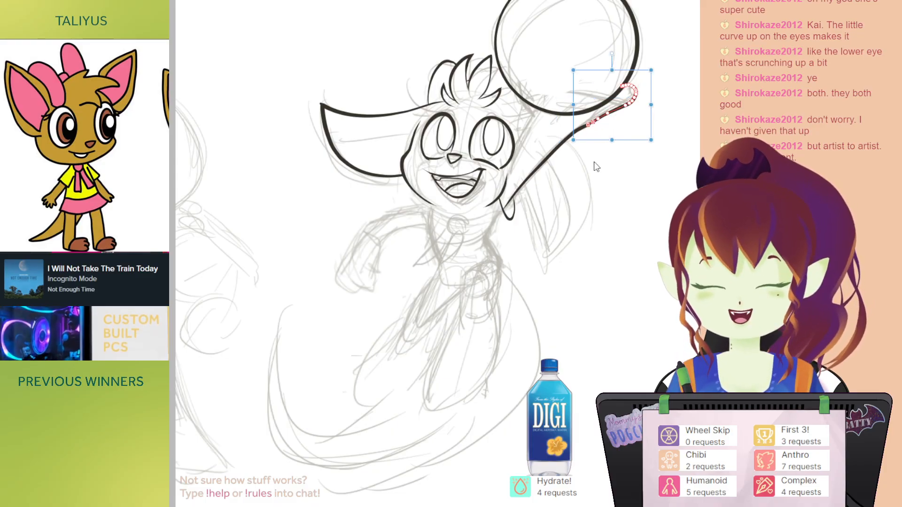
left_click(595, 167)
left_click_drag(590, 124, 621, 107)
left_click(608, 113)
key("Delete")
left_click(592, 123)
key("Delete")
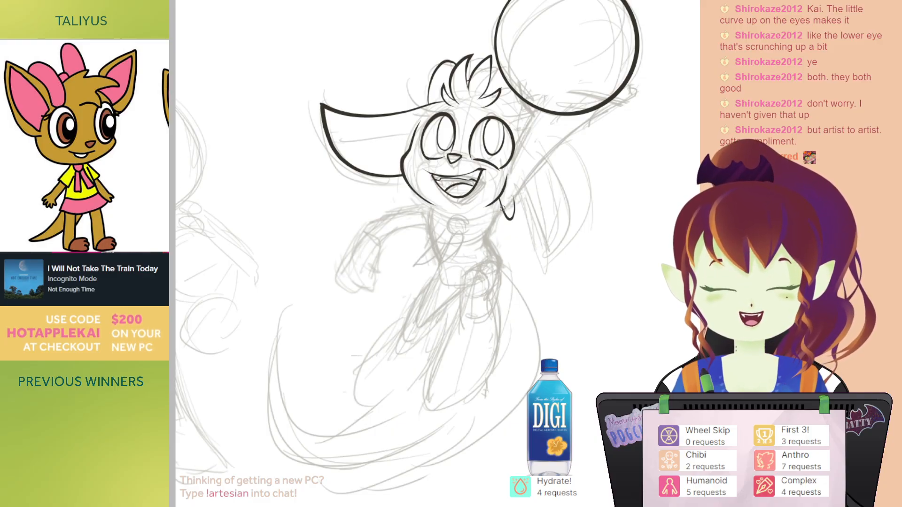
mouse_move(518, 188)
left_mouse_down()
mouse_move(565, 137)
mouse_move(621, 106)
mouse_move(652, 106)
left_mouse_up()
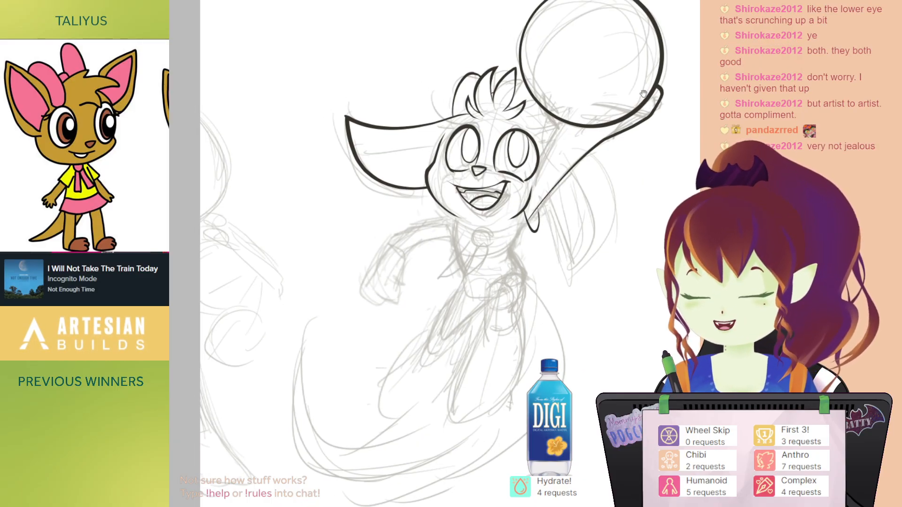
Step: Ink the inner edge of the raised arm from the ball down to the cheek, undoing an extra stroke
key("h")
mouse_move(418, 97)
left_mouse_down()
mouse_move(496, 116)
mouse_move(490, 95)
left_mouse_up()
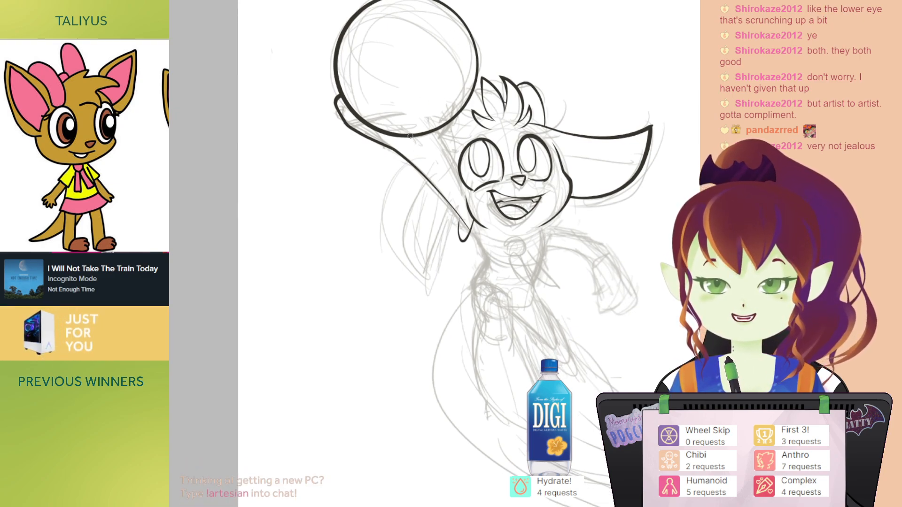
left_click_drag(440, 111, 429, 91)
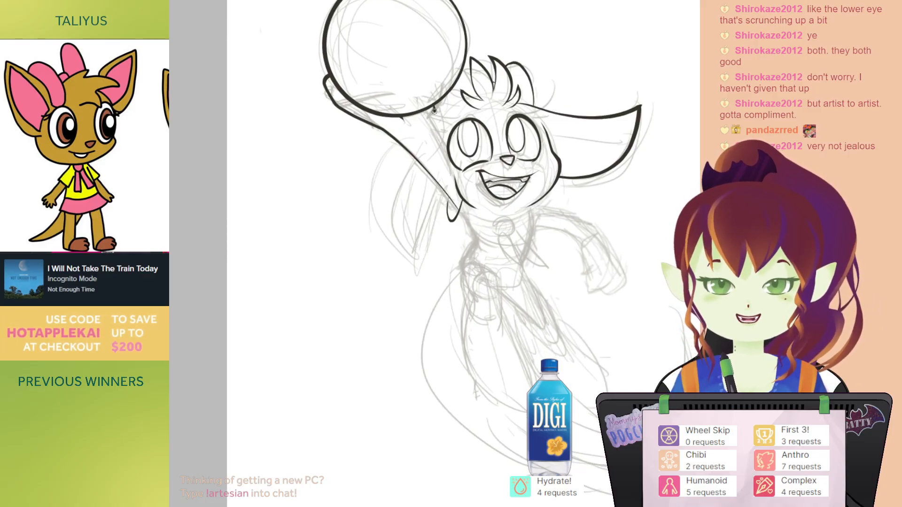
left_click_drag(431, 119, 442, 149)
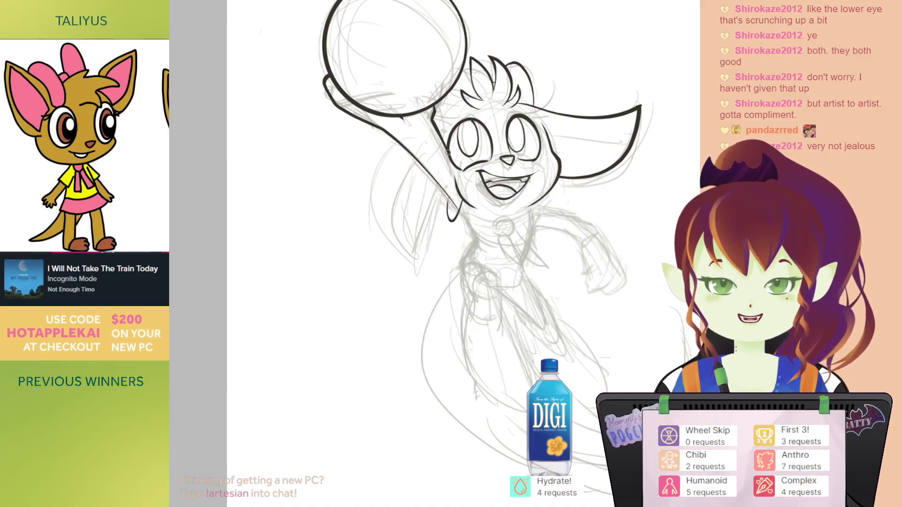
left_click_drag(443, 142, 455, 174)
key("ctrl+z")
mouse_move(464, 118)
left_mouse_down()
mouse_move(468, 146)
mouse_move(473, 138)
mouse_move(494, 158)
left_mouse_up()
key("h")
left_click_drag(569, 234, 577, 179)
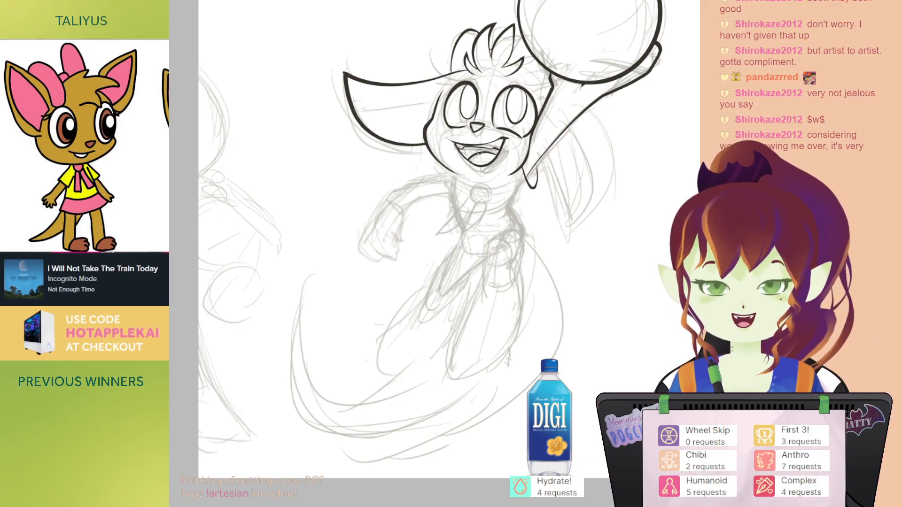
Step: Examine the inked face and raised arm at different zoom levels and in the mirrored view
scroll(477, 151, "up", 2)
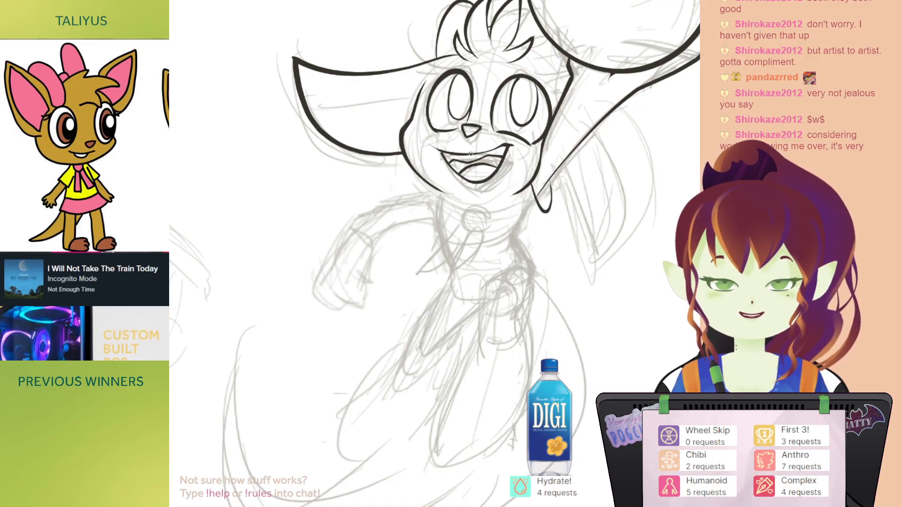
left_click_drag(505, 89, 499, 96)
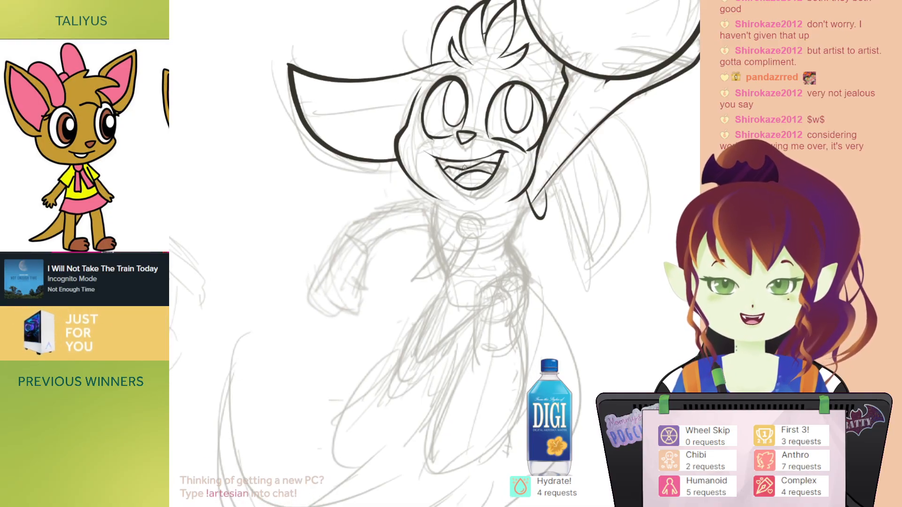
left_click_drag(464, 167, 467, 181)
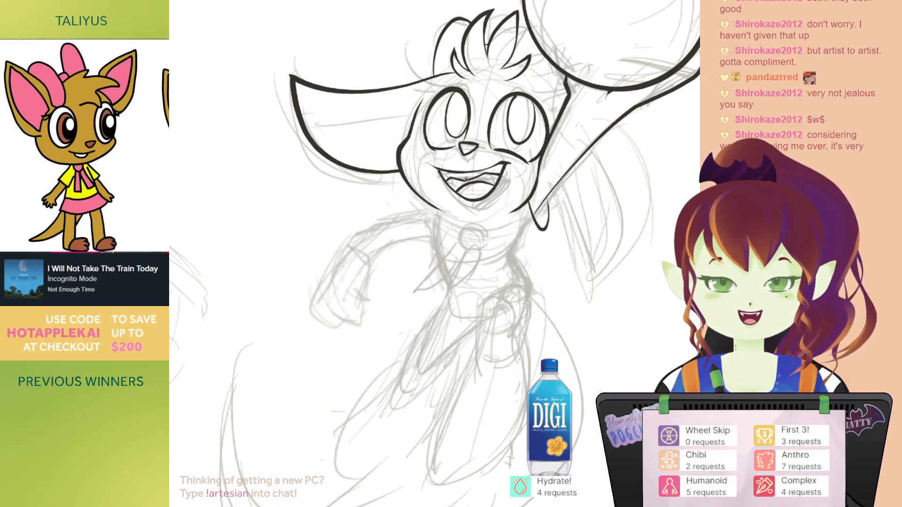
left_click_drag(518, 82, 521, 87)
mouse_move(538, 122)
left_mouse_down()
mouse_move(515, 100)
mouse_move(513, 156)
left_mouse_up()
scroll(501, 131, "down", 2)
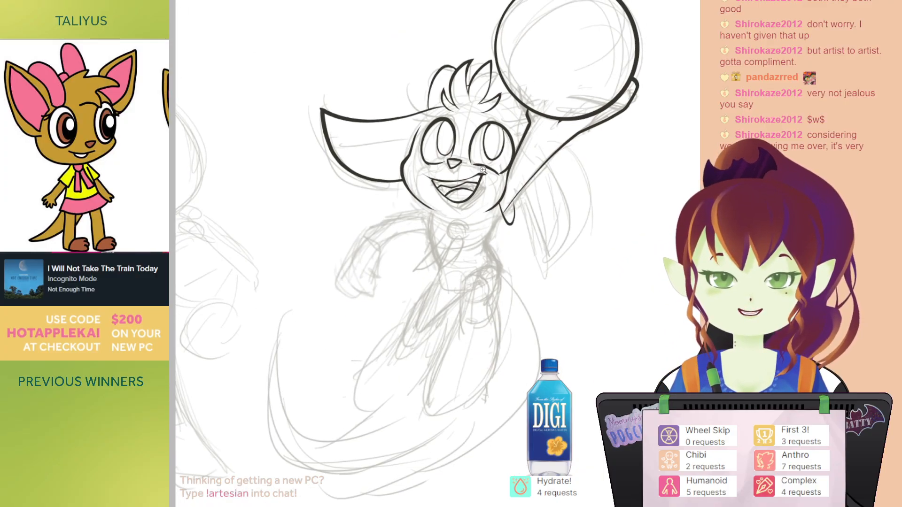
scroll(482, 168, "up", 2)
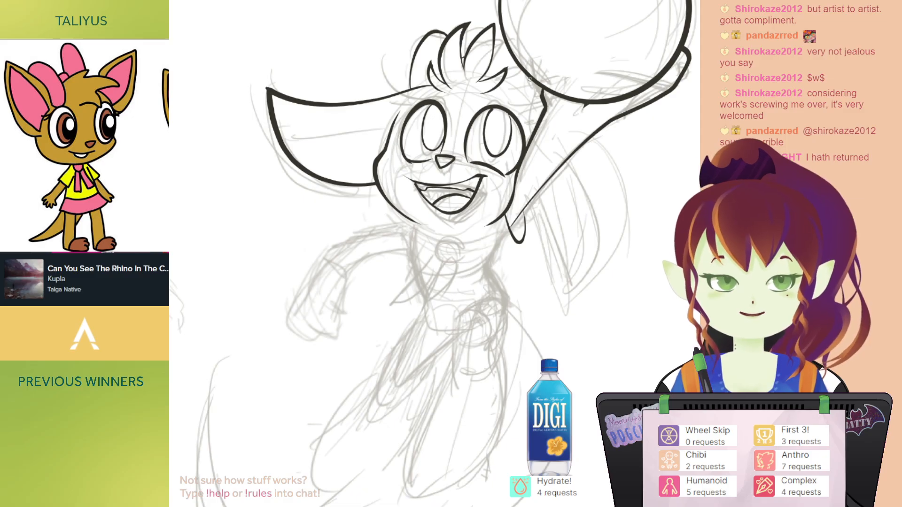
left_click_drag(489, 123, 487, 118)
key("h")
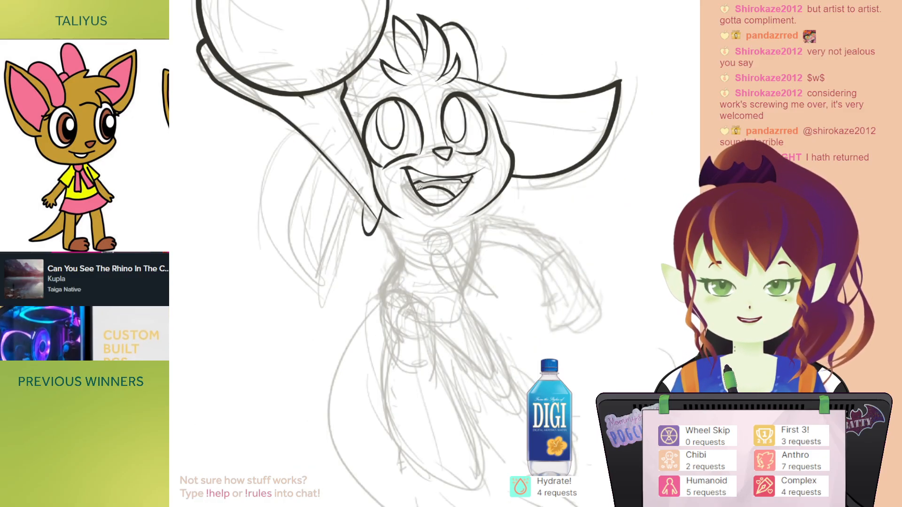
Step: Redraw the upper teeth line and the tongue inside the open mouth
key("h")
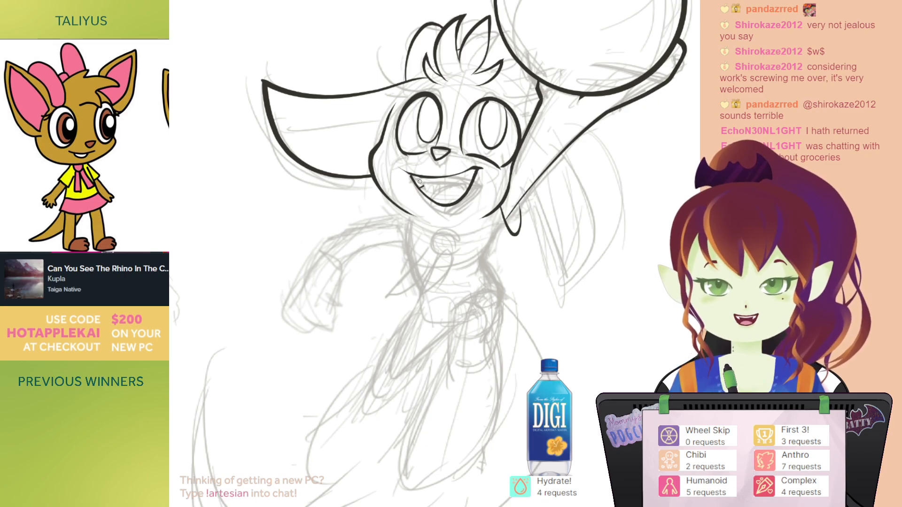
left_click_drag(425, 185, 448, 184)
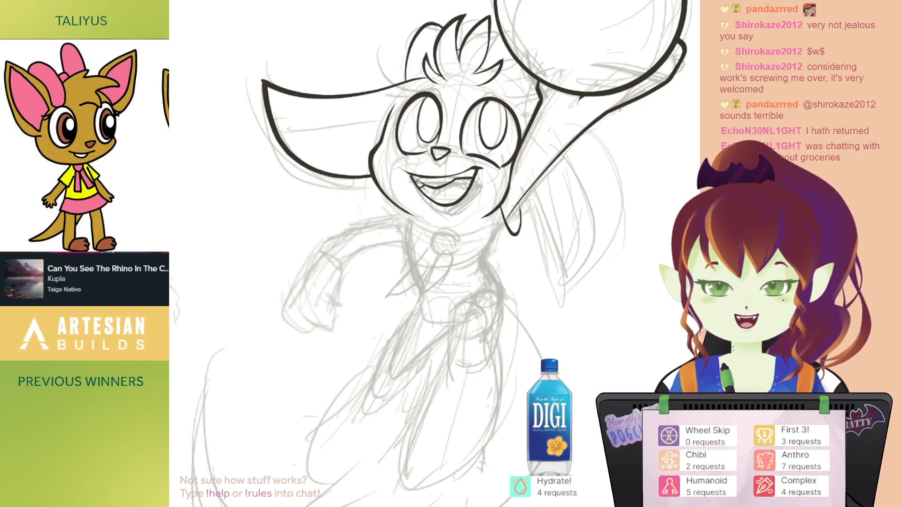
left_click_drag(499, 129, 454, 132)
key("h")
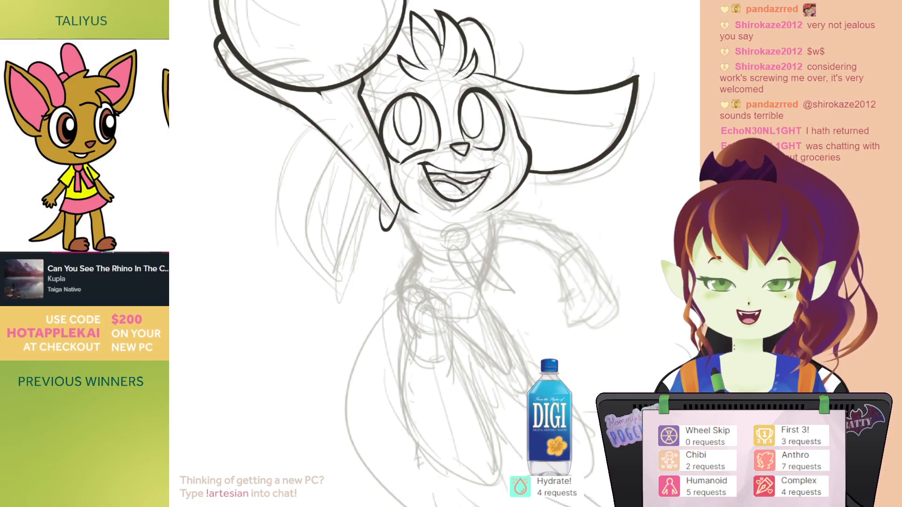
Step: Check the whole drawing in both orientations and ink the rounded scarf knot below the chin
scroll(507, 162, "down", 3)
left_click_drag(529, 127, 495, 160)
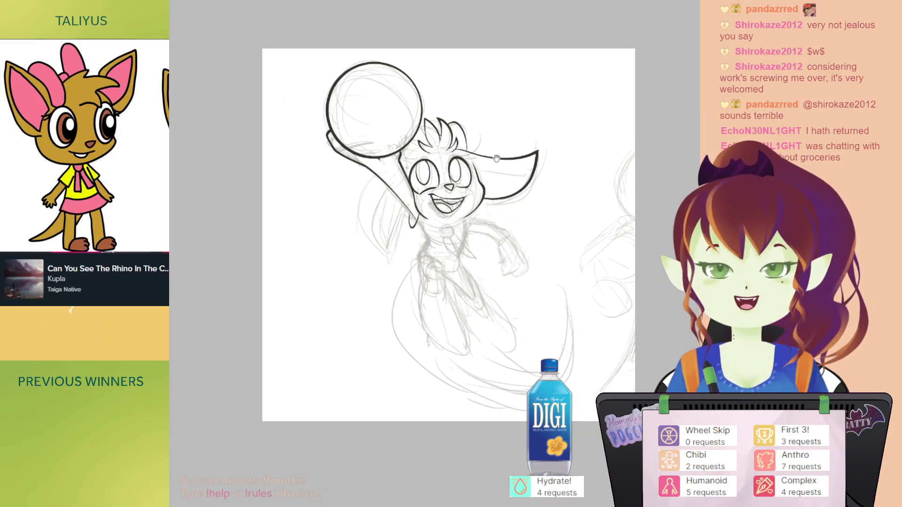
key("h")
left_click_drag(440, 180, 454, 139)
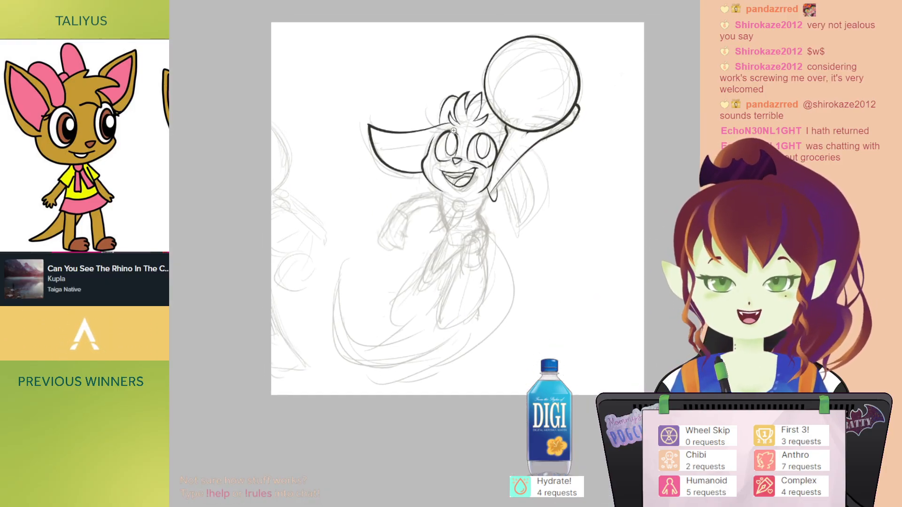
left_click(470, 165)
left_click_drag(479, 221, 461, 178)
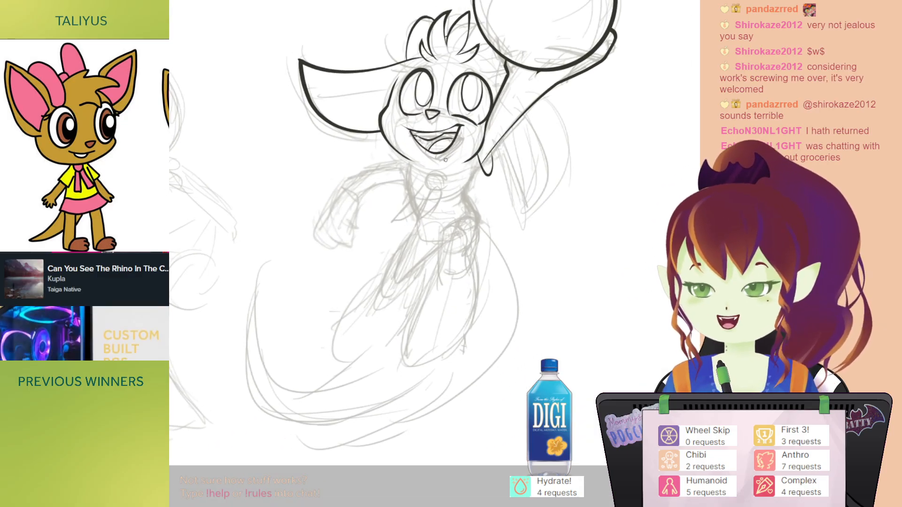
scroll(439, 158, "up", 2)
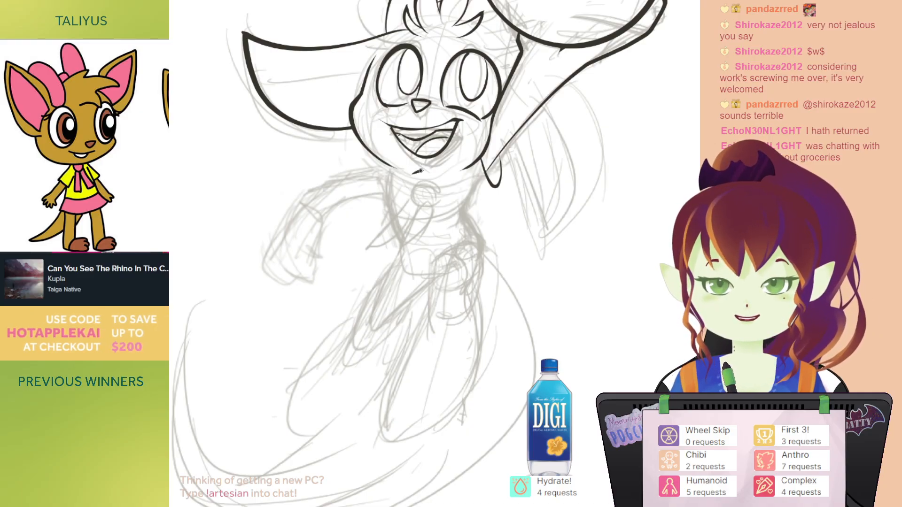
mouse_move(413, 173)
left_mouse_down()
mouse_move(431, 173)
mouse_move(423, 192)
left_mouse_up()
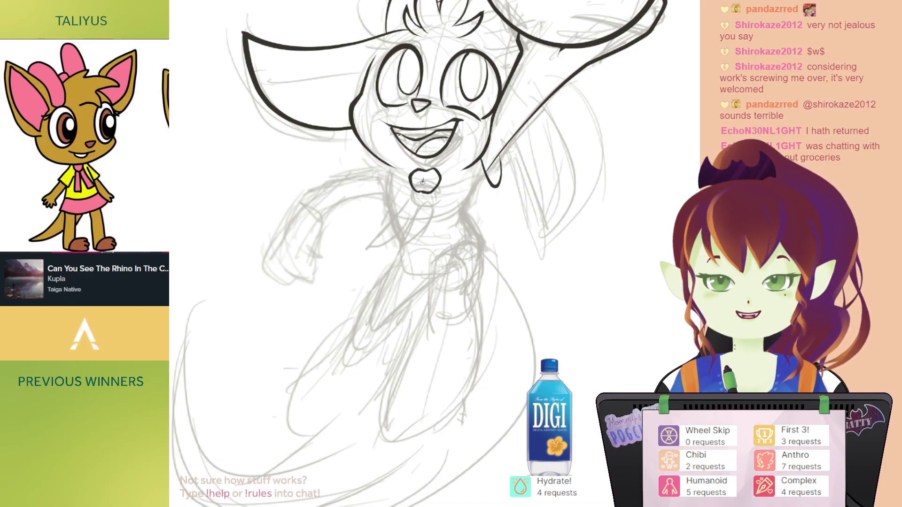
mouse_move(460, 132)
left_mouse_down()
mouse_move(469, 100)
mouse_move(455, 138)
left_mouse_up()
Step: Try to ink a long curved edge for the scarf tail hanging from the knot
left_click_drag(432, 187, 460, 176)
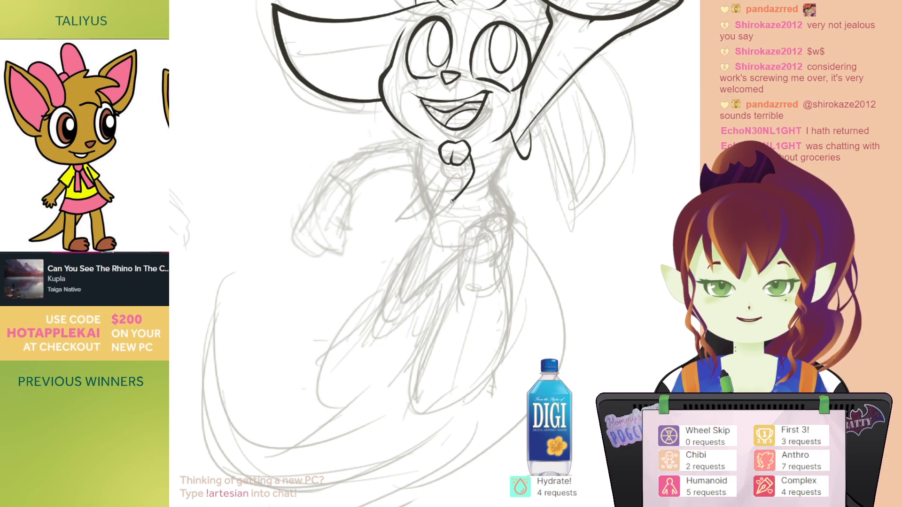
left_click_drag(431, 217, 418, 224)
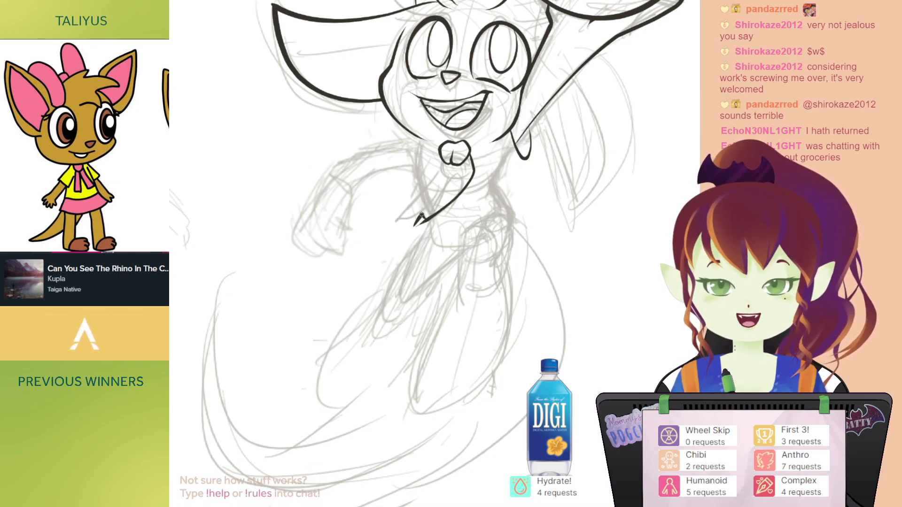
key("ctrl+z")
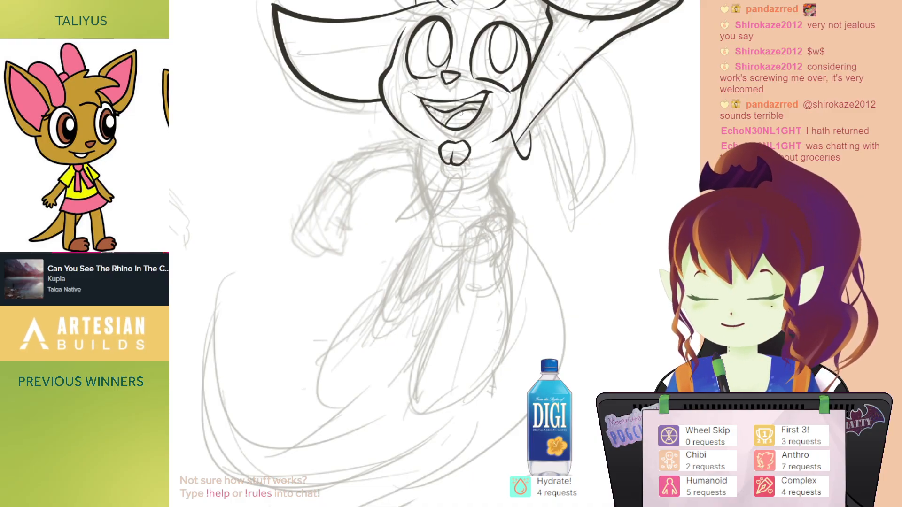
Step: Mirror the canvas view and ink the first pointed scarf tail hanging diagonally from the knot
key("h")
mouse_move(448, 223)
left_mouse_down()
mouse_move(425, 155)
mouse_move(480, 222)
left_mouse_up()
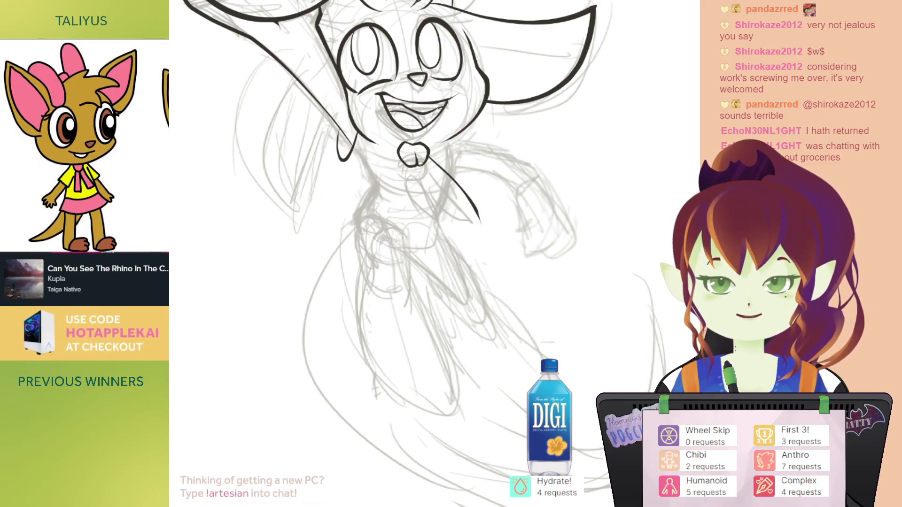
left_click_drag(422, 167, 482, 219)
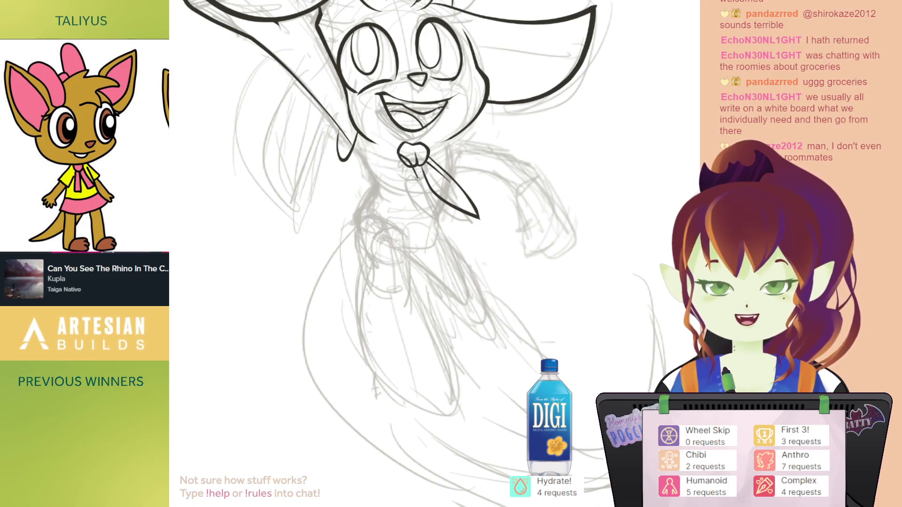
Step: Ink the second pointed scarf tail alongside the first and mirror the canvas view back
left_click_drag(449, 221, 454, 225)
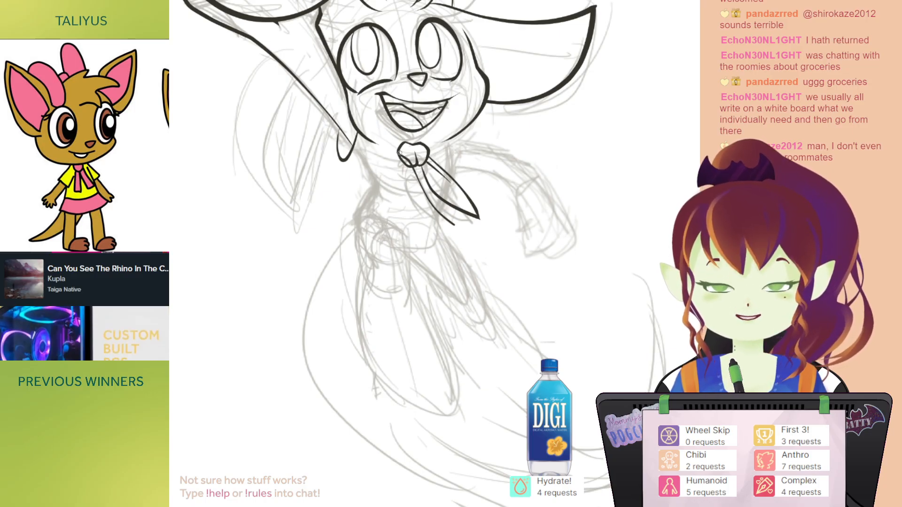
left_click_drag(395, 162, 450, 223)
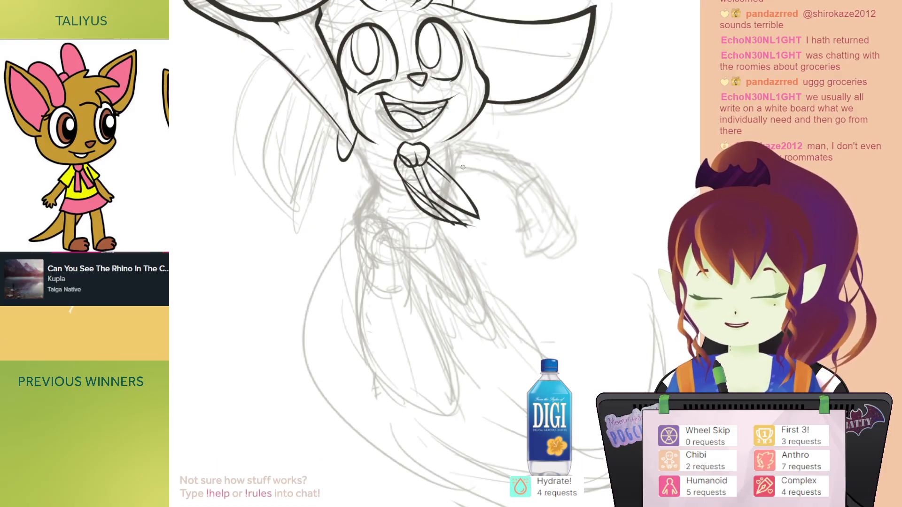
key("m")
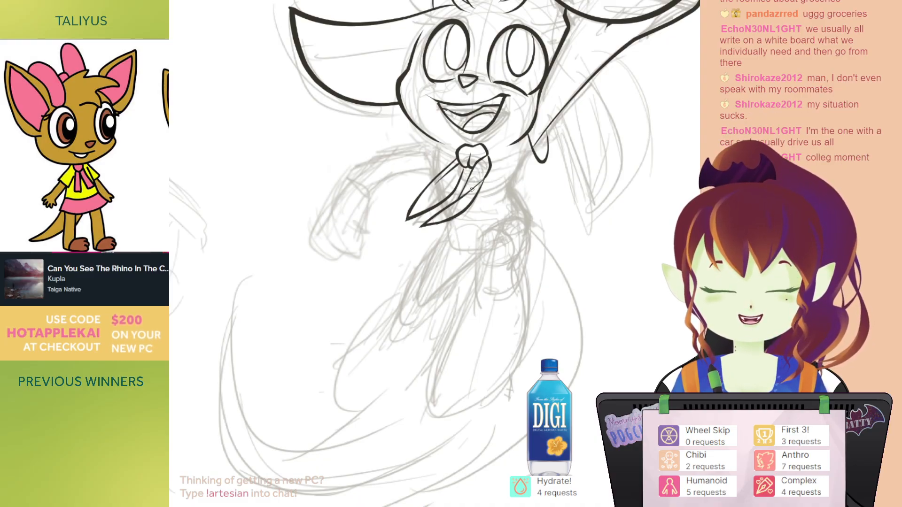
left_click_drag(487, 146, 503, 130)
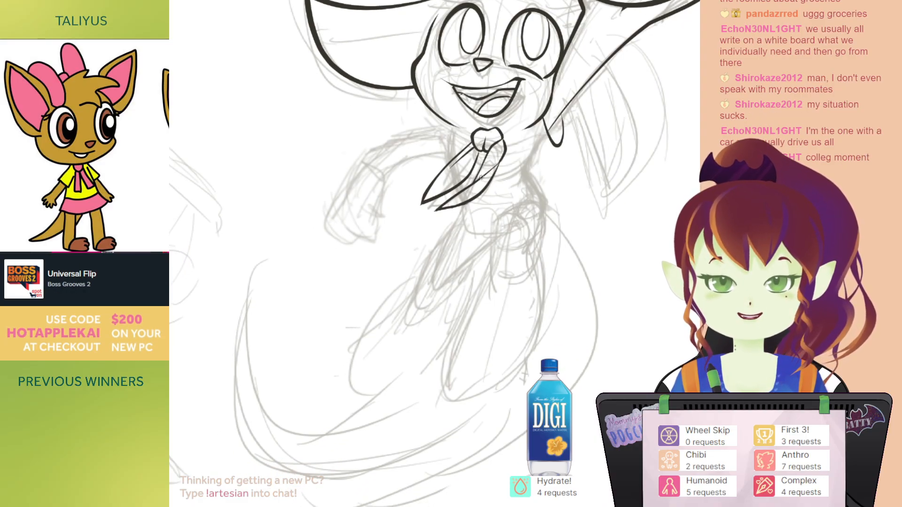
Step: Ink the scarf's neckband curving under the chin from the knot toward the raised arm
left_click_drag(485, 172, 512, 153)
left_click_drag(487, 123, 420, 220)
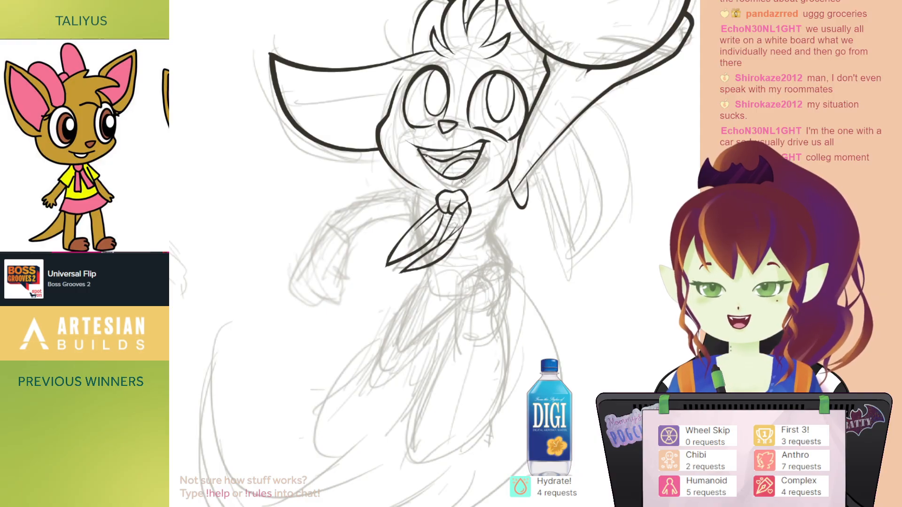
left_click_drag(465, 181, 468, 142)
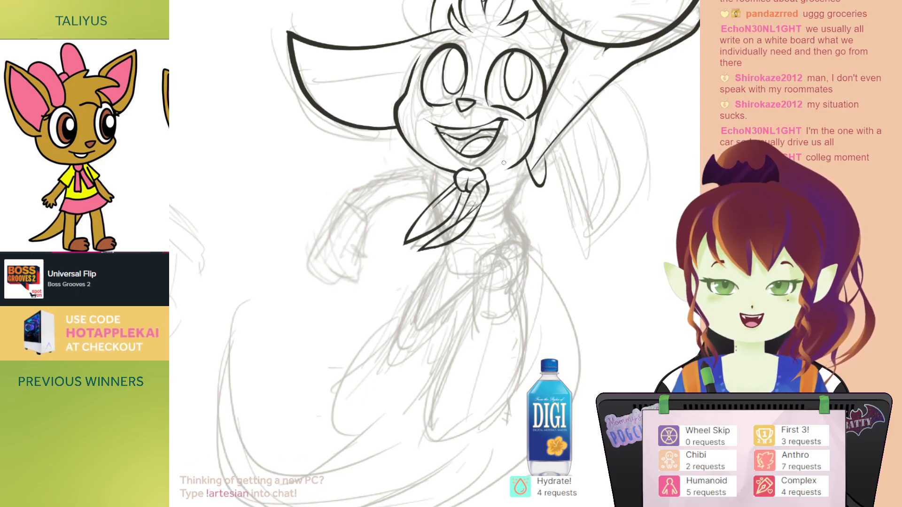
left_click_drag(483, 173, 515, 165)
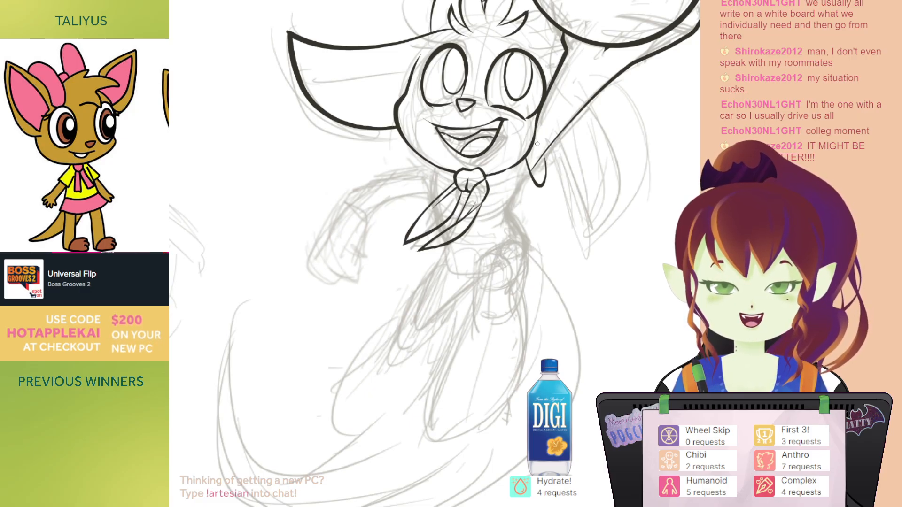
mouse_move(517, 130)
left_mouse_down()
mouse_move(503, 151)
mouse_move(511, 111)
mouse_move(507, 143)
left_mouse_up()
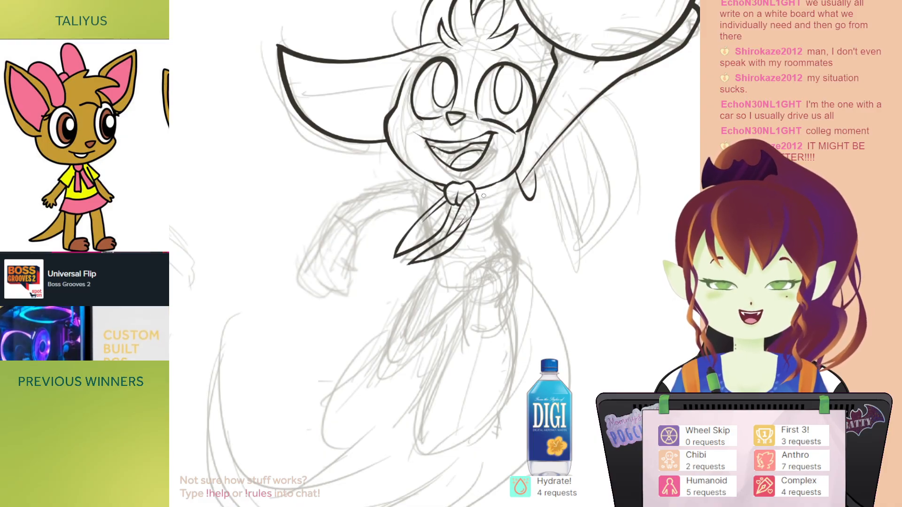
scroll(509, 97, "down", 4)
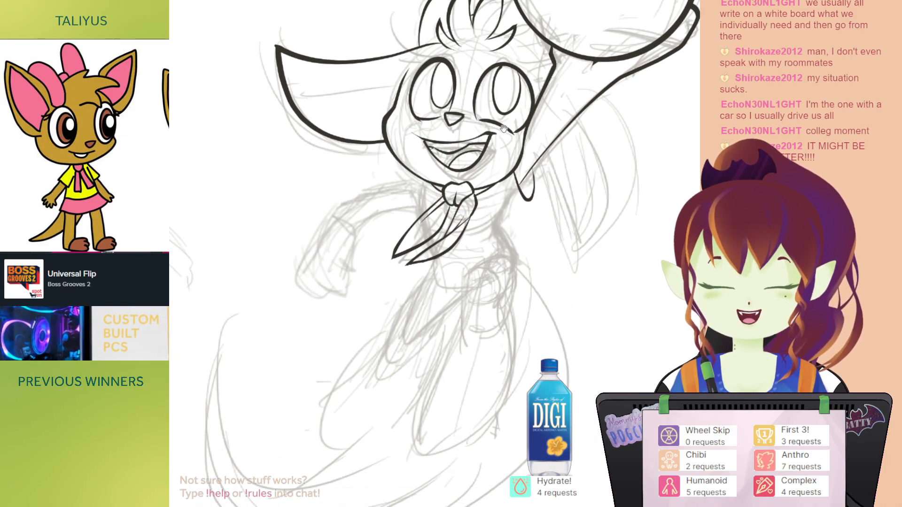
Step: Ink the underside of the raised arm's short sleeve where it meets the torso, redoing the stroke once
mouse_move(532, 153)
left_mouse_down()
mouse_move(517, 180)
mouse_move(494, 162)
left_mouse_up()
key("ctrl+z")
mouse_move(488, 108)
left_mouse_down()
mouse_move(474, 125)
mouse_move(497, 165)
mouse_move(507, 131)
left_mouse_up()
Step: Mirror the canvas view, ink the short open sleeve on the lowered arm's shoulder, and mirror the view back
key("h")
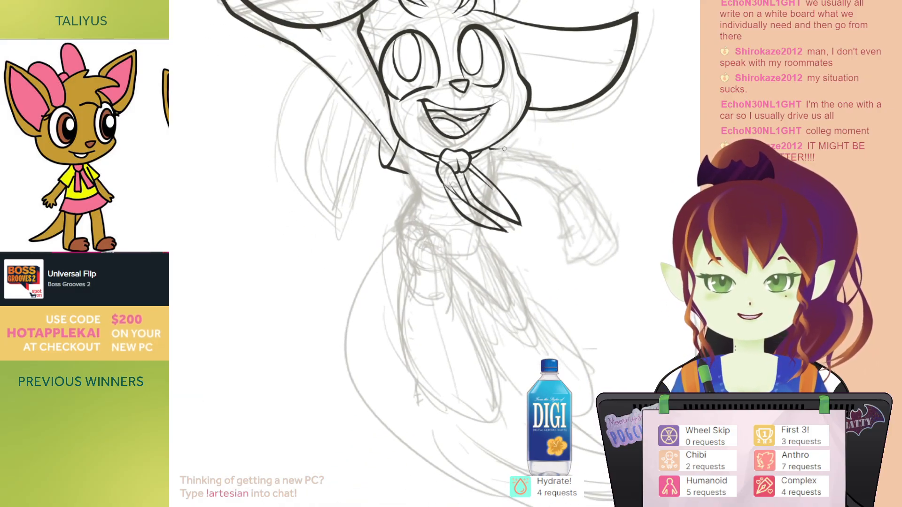
left_click_drag(490, 145, 531, 150)
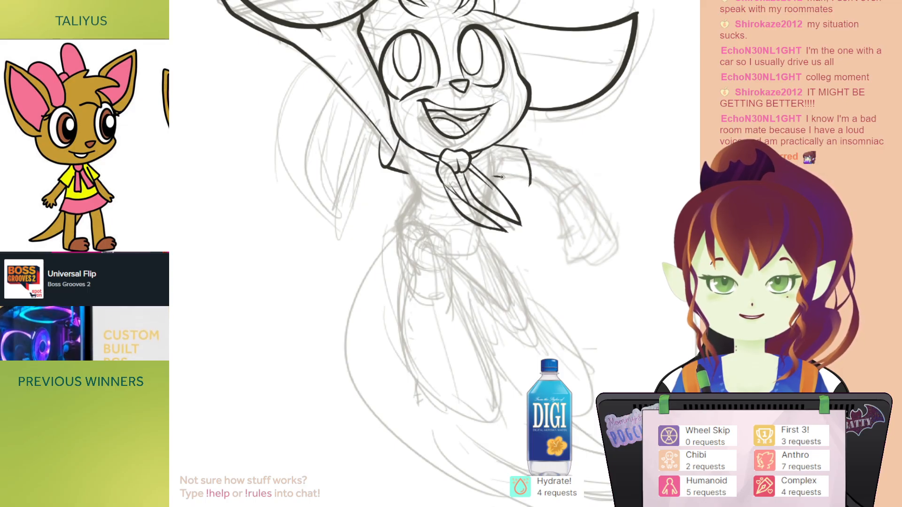
left_click_drag(521, 184, 533, 186)
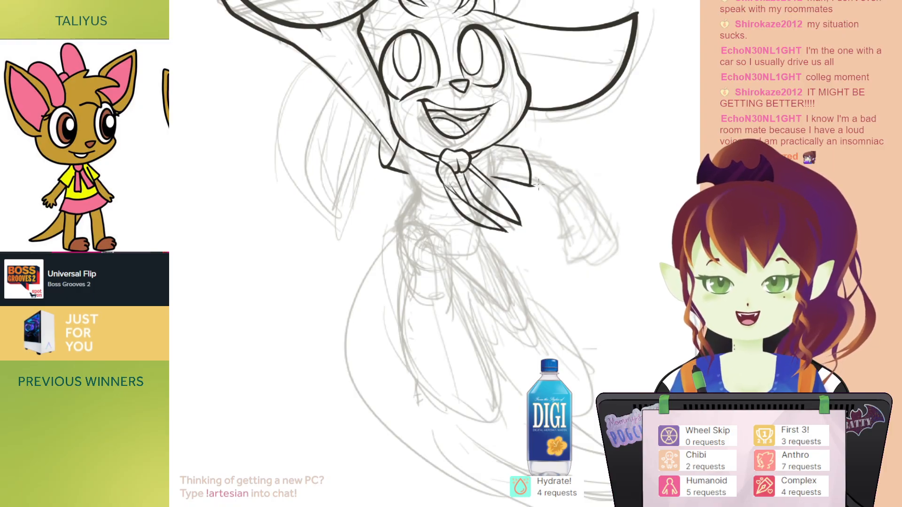
scroll(536, 18, "up", 1)
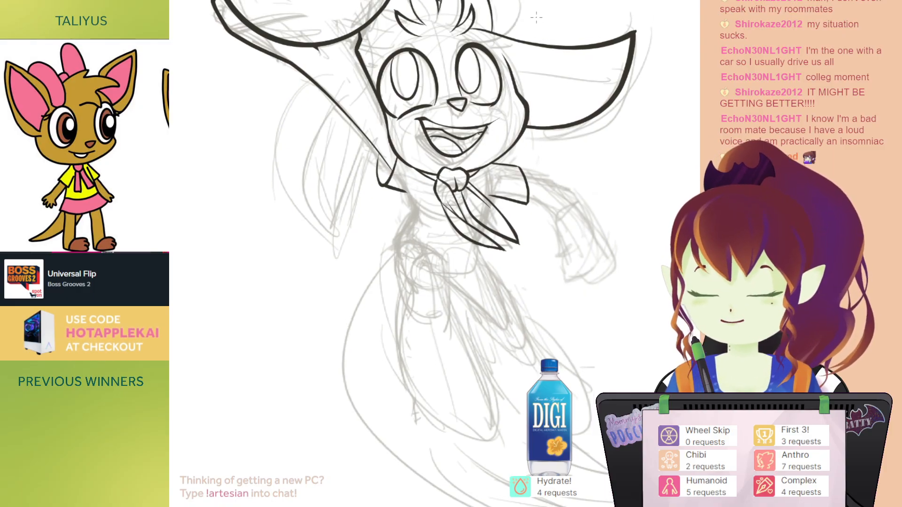
key("h")
Step: Ink both sides of the shirt's torso and its curved bottom hem with a flared corner at the hip
mouse_move(499, 173)
left_mouse_down()
mouse_move(539, 72)
mouse_move(519, 82)
left_mouse_up()
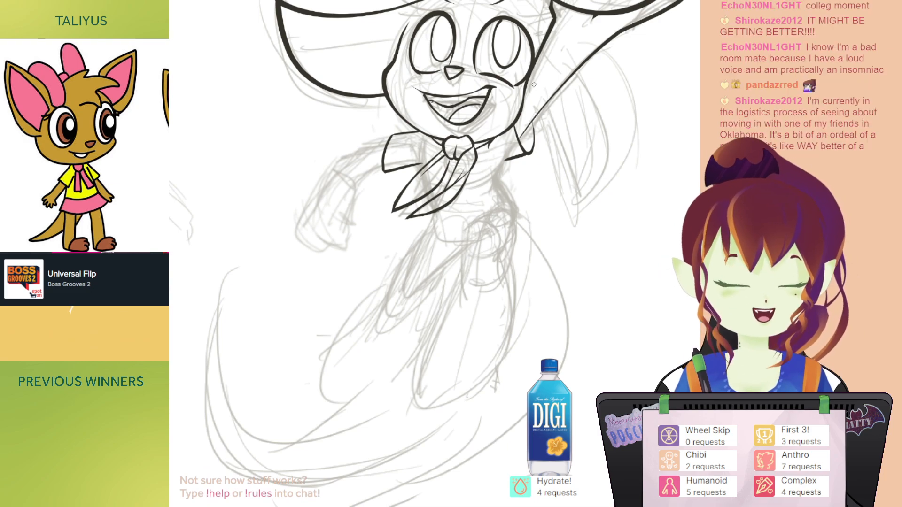
left_click_drag(527, 109, 533, 110)
left_click_drag(504, 156, 504, 128)
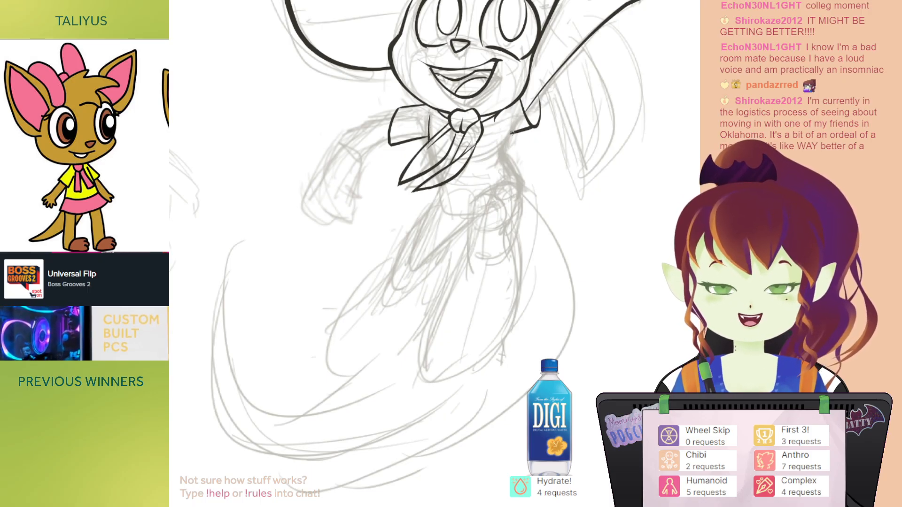
key("ctrl+z")
mouse_move(512, 133)
left_mouse_down()
mouse_move(495, 160)
mouse_move(511, 160)
left_mouse_up()
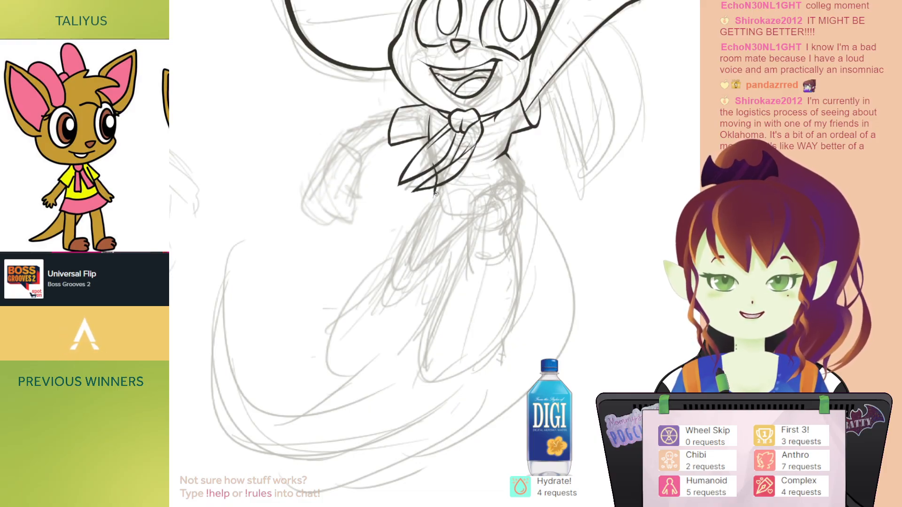
left_click_drag(454, 202, 497, 186)
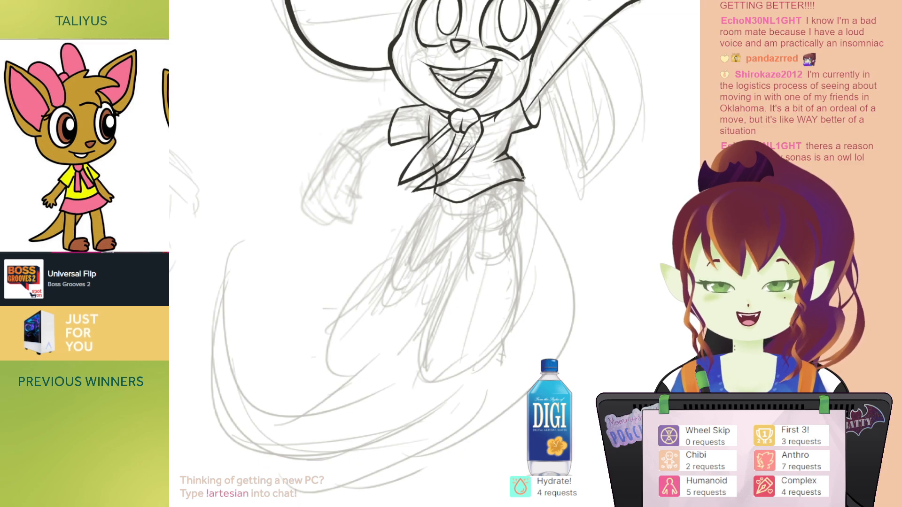
left_click_drag(510, 159, 523, 181)
Step: Check the inked shirt, scarf and overall pose in both mirrored and normal orientation
key("h")
mouse_move(504, 60)
left_mouse_down()
mouse_move(501, 166)
mouse_move(539, 159)
left_mouse_up()
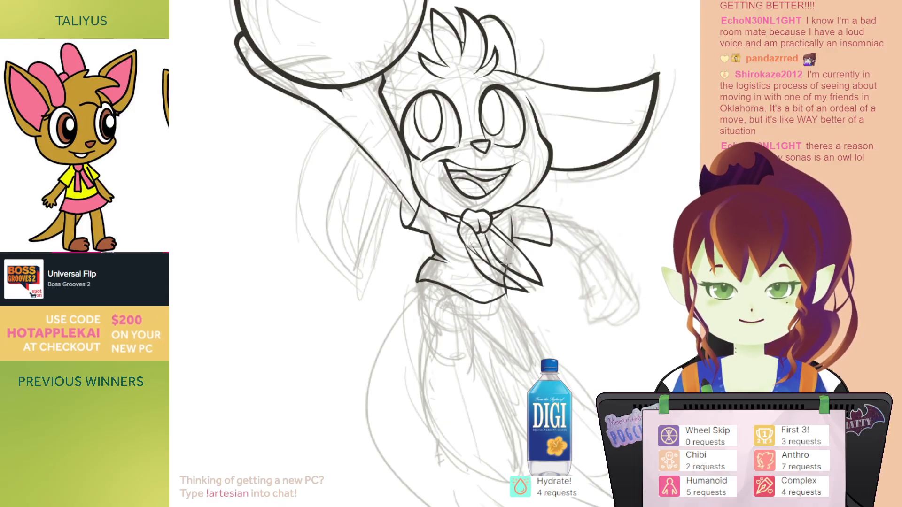
left_click_drag(500, 311, 518, 274)
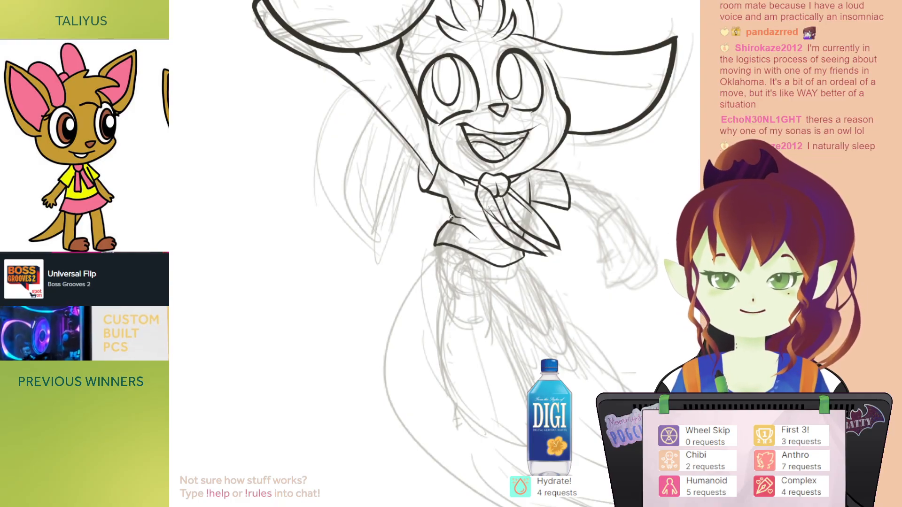
left_click_drag(471, 173, 461, 173)
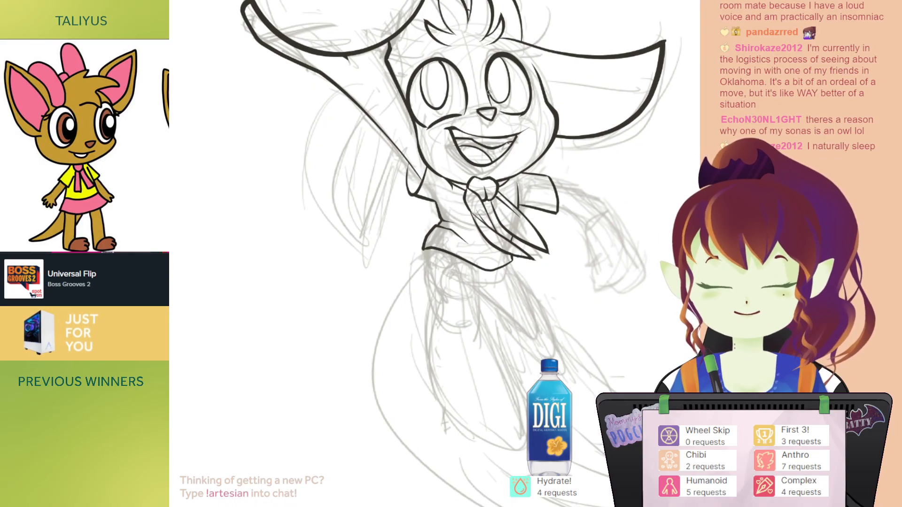
key("h")
left_click_drag(437, 238, 465, 188)
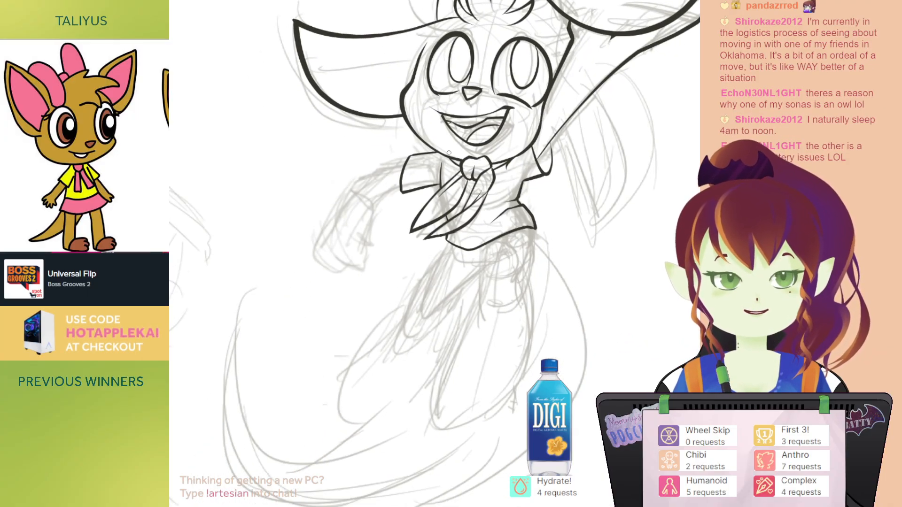
mouse_move(470, 232)
left_mouse_down()
mouse_move(462, 217)
mouse_move(473, 172)
mouse_move(452, 264)
left_mouse_up()
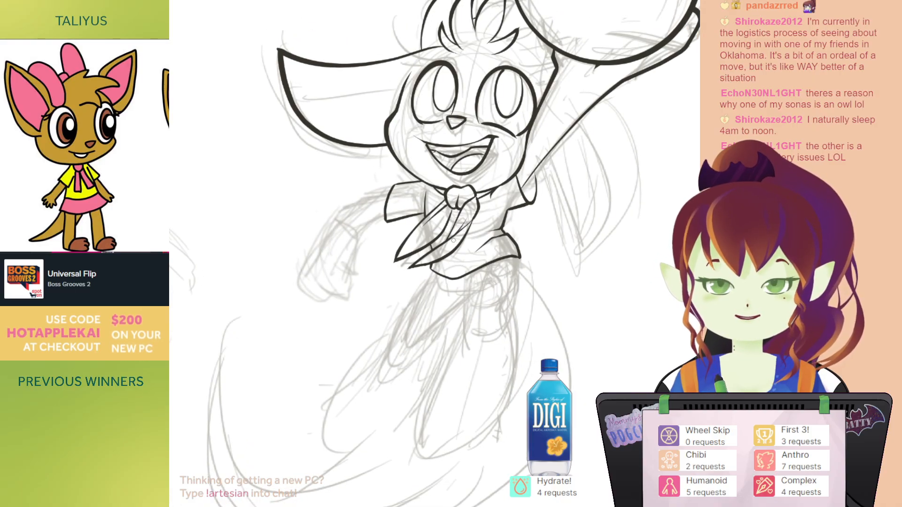
left_click_drag(491, 164, 523, 143)
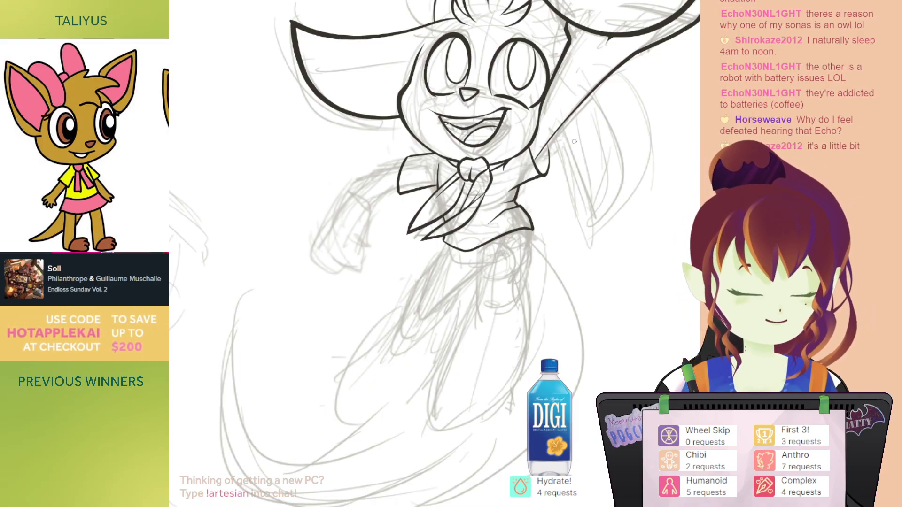
mouse_move(545, 139)
left_mouse_down()
mouse_move(521, 174)
mouse_move(526, 148)
mouse_move(548, 148)
mouse_move(534, 221)
mouse_move(546, 128)
left_mouse_up()
left_click_drag(548, 173, 583, 158)
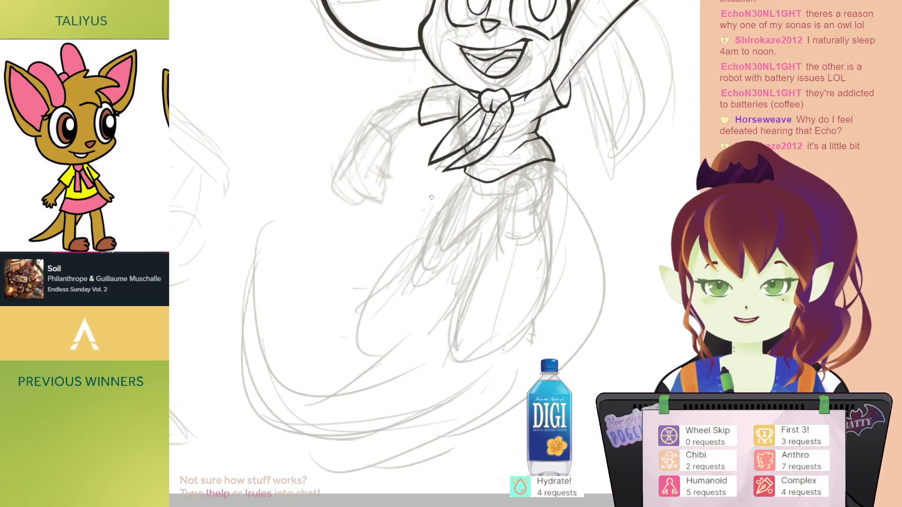
Step: Ink the wavy skirt edge sweeping across the hips below the shirt hem, working in both canvas orientations
mouse_move(434, 197)
left_mouse_down()
mouse_move(467, 207)
mouse_move(541, 171)
left_mouse_up()
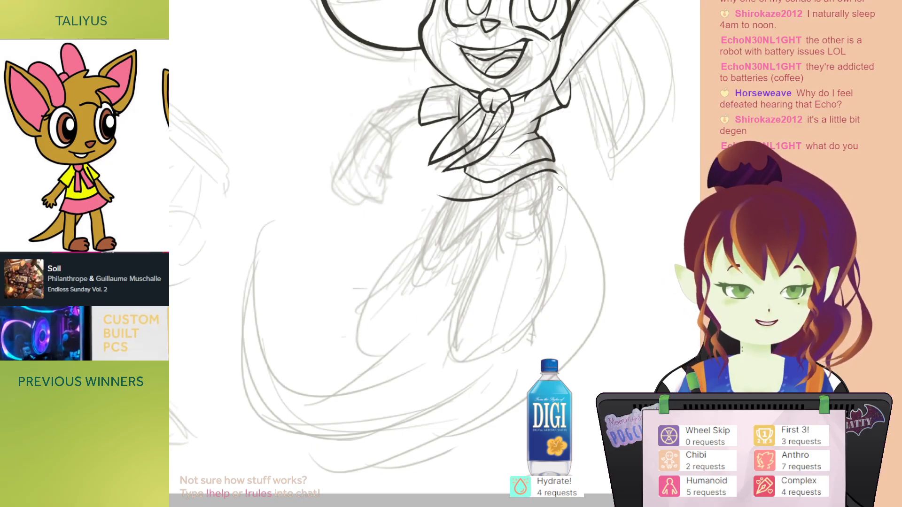
key("h")
mouse_move(434, 66)
left_mouse_down()
mouse_move(492, 145)
mouse_move(502, 126)
left_mouse_up()
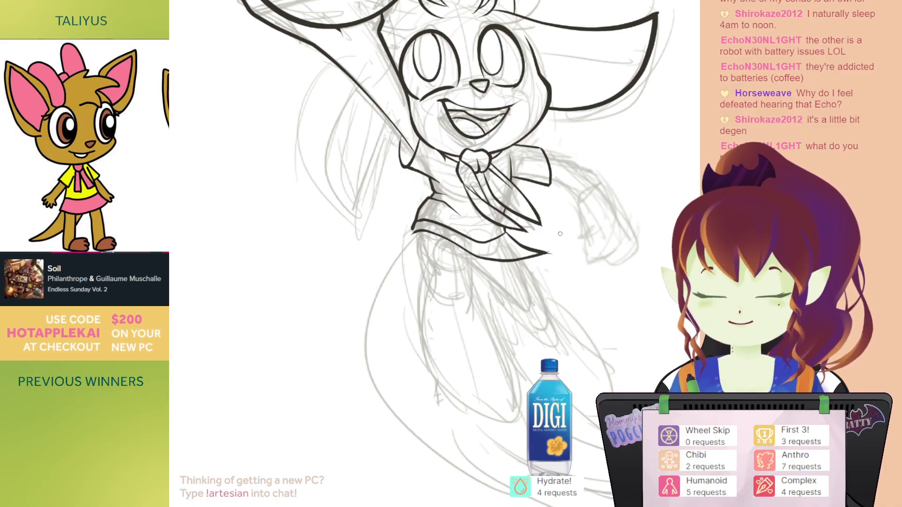
key("h")
Step: Ink the skirt's curled end at the hip and clean up the pointed tip on its opposite side
mouse_move(503, 286)
left_mouse_down()
mouse_move(533, 233)
mouse_move(545, 257)
left_mouse_up()
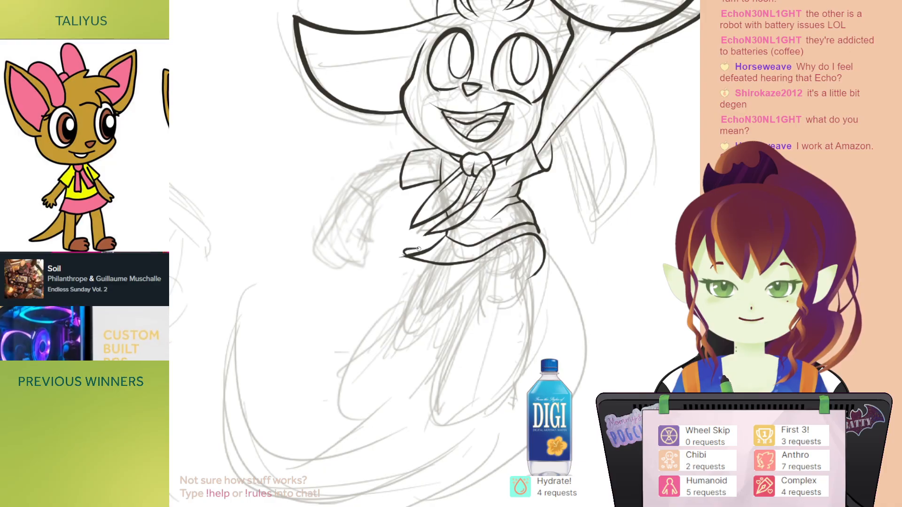
left_click_drag(411, 249, 403, 254)
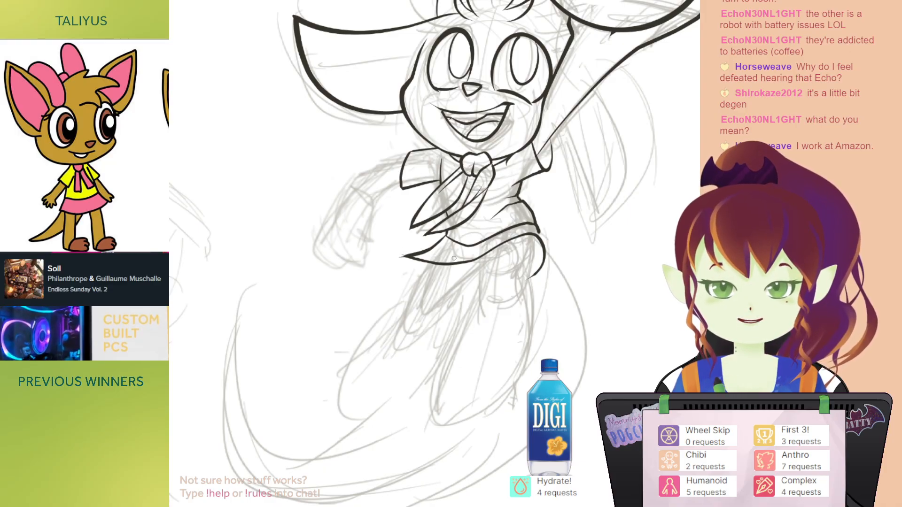
key("ctrl+z")
mouse_move(542, 268)
left_mouse_down()
mouse_move(482, 273)
mouse_move(412, 242)
mouse_move(384, 259)
mouse_move(399, 271)
mouse_move(446, 265)
left_mouse_up()
key("ctrl+z")
mouse_move(512, 260)
left_mouse_down()
mouse_move(515, 212)
mouse_move(504, 231)
left_mouse_up()
left_click_drag(518, 185, 527, 175)
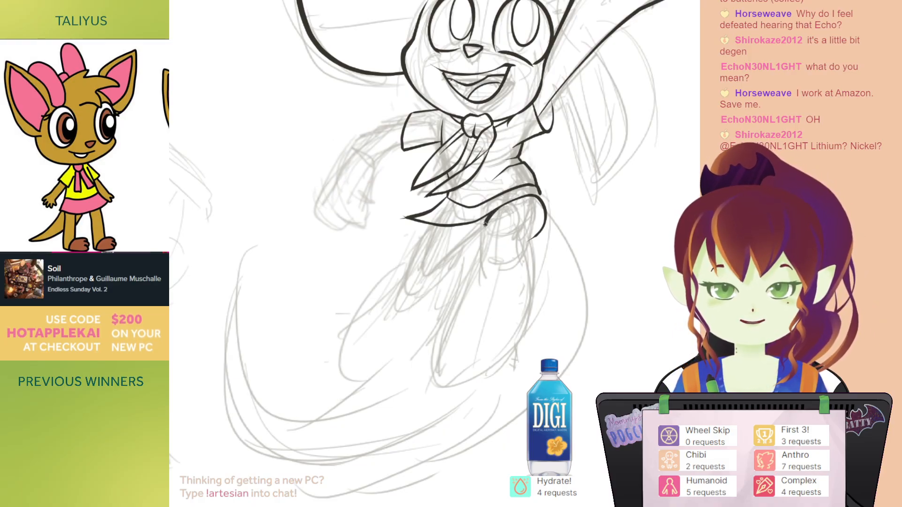
Step: Ink the long curved outer edge of the second ear hanging behind the raised arm
mouse_move(499, 210)
left_mouse_down()
mouse_move(513, 221)
mouse_move(570, 179)
mouse_move(525, 273)
left_mouse_up()
left_click_drag(553, 187, 545, 217)
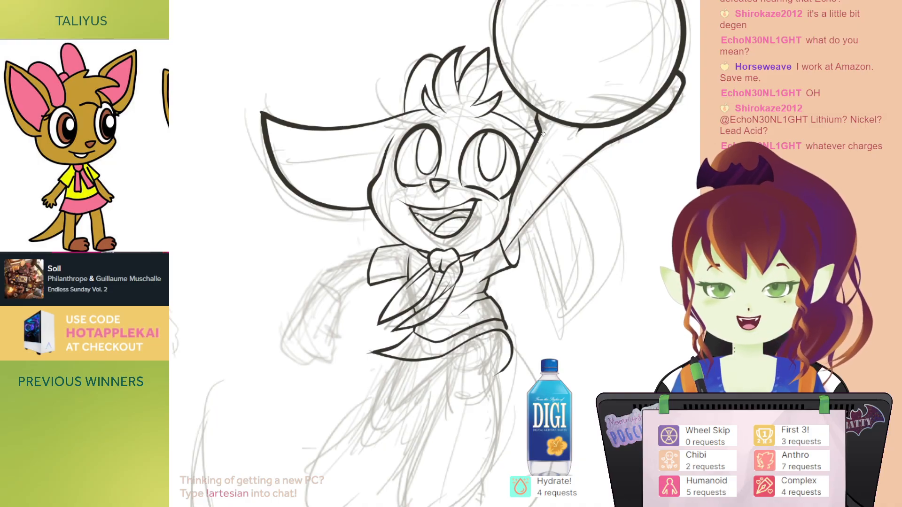
scroll(542, 133, "down", 3)
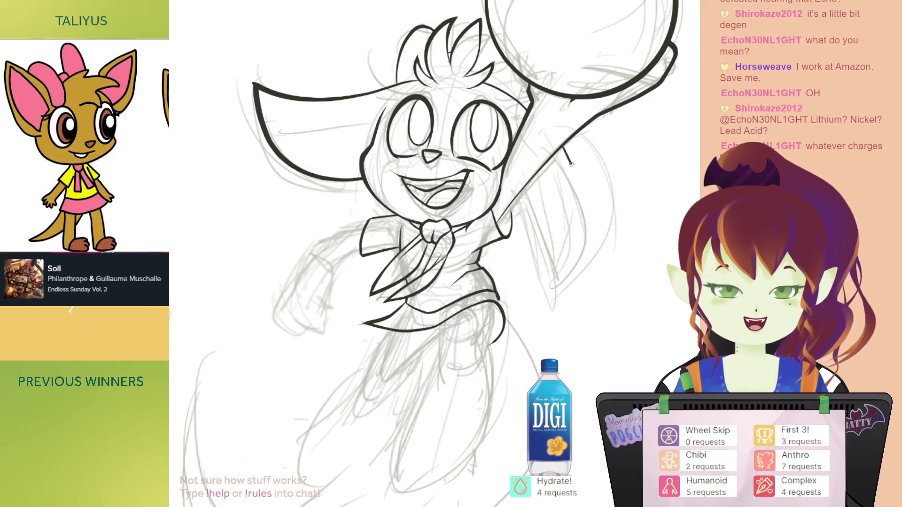
mouse_move(582, 195)
left_mouse_down()
mouse_move(588, 226)
mouse_move(579, 258)
left_mouse_up()
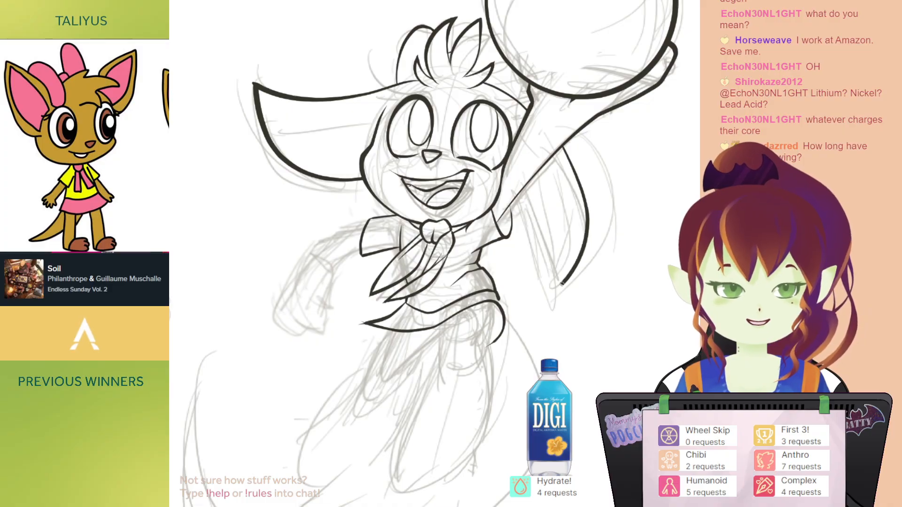
Step: Try to ink the hanging ear's inner edge from its tip up toward the sleeve in the mirrored view
left_click_drag(525, 188, 561, 188)
key("h")
left_click_drag(373, 207, 481, 208)
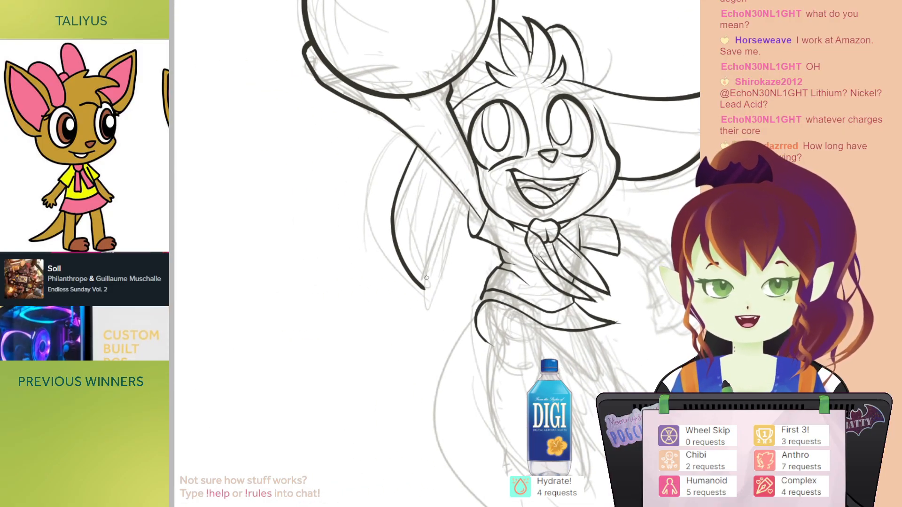
left_click_drag(427, 286, 448, 232)
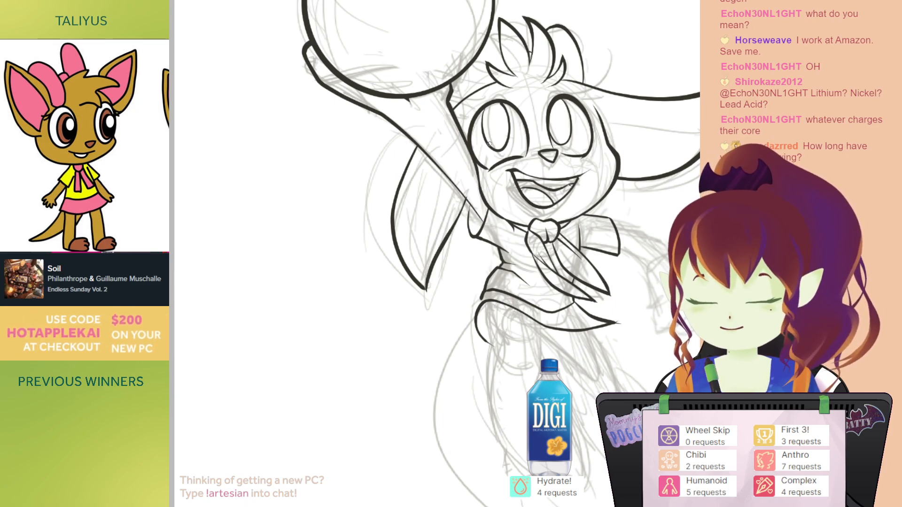
key("h")
mouse_move(455, 177)
left_mouse_down()
mouse_move(461, 232)
mouse_move(439, 192)
left_mouse_up()
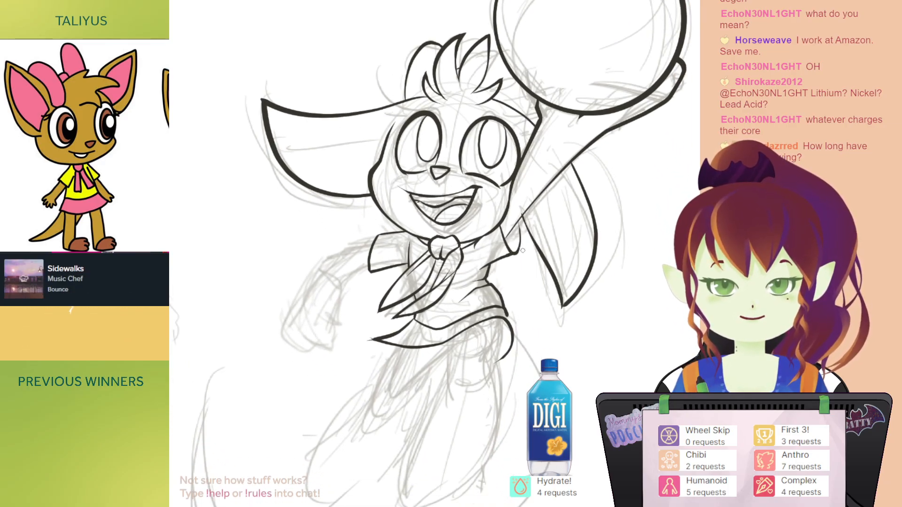
Step: Ink the hanging ear's inner edge from the raised arm's sleeve down to the ear tip, checking the shape in the mirrored view
left_click_drag(518, 251, 539, 270)
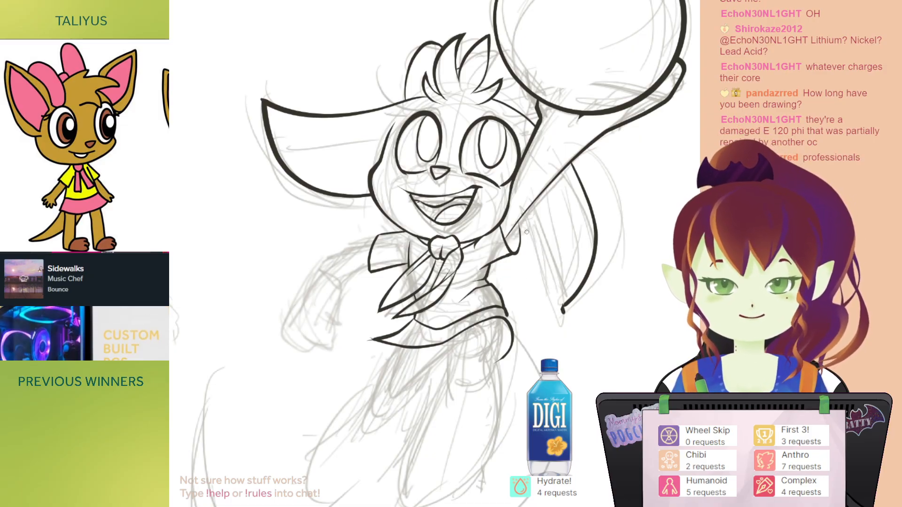
left_click_drag(519, 250, 563, 309)
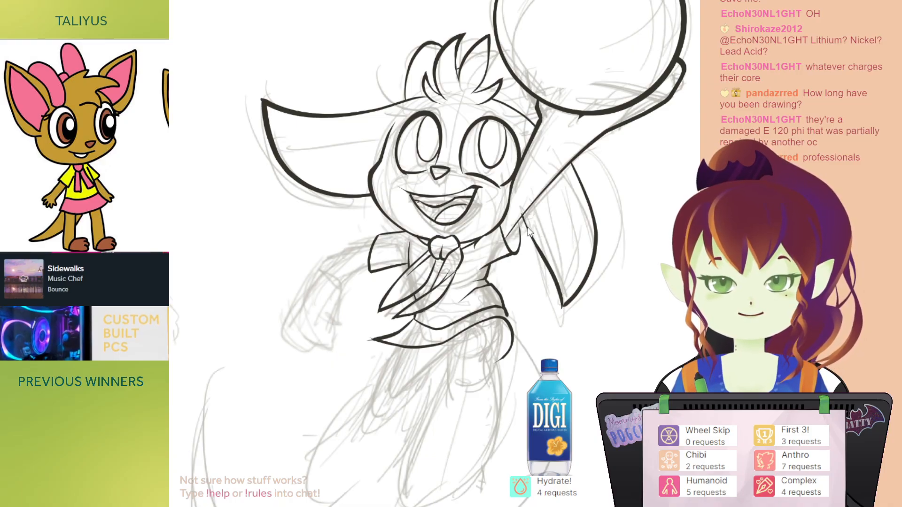
key("h")
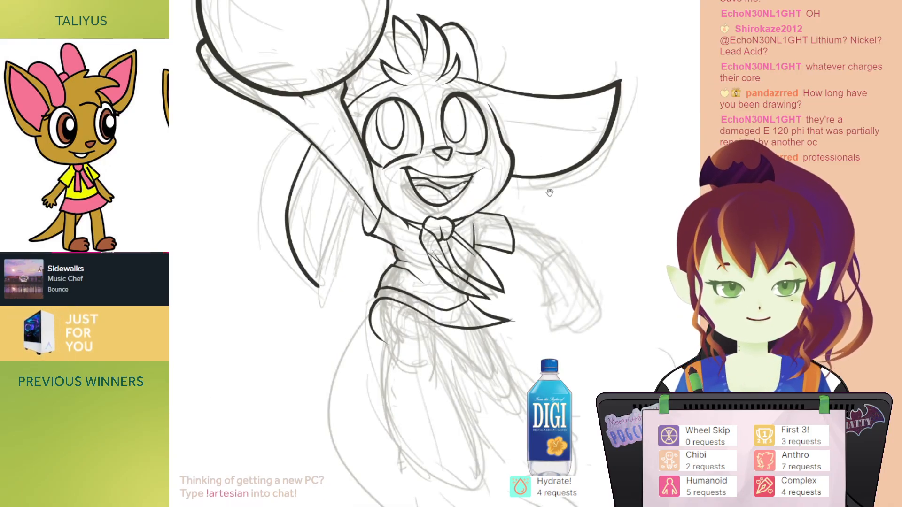
key("h")
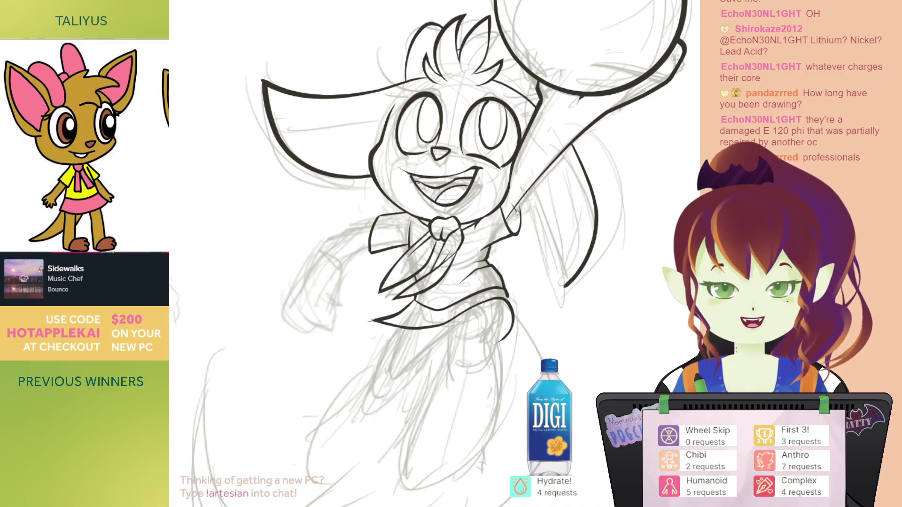
left_click_drag(515, 208, 563, 287)
Step: Adjust the hanging ear's curved outer line so its lower end meets the inner edge at the tip
left_click(589, 246, "ctrl")
key("ctrl+t")
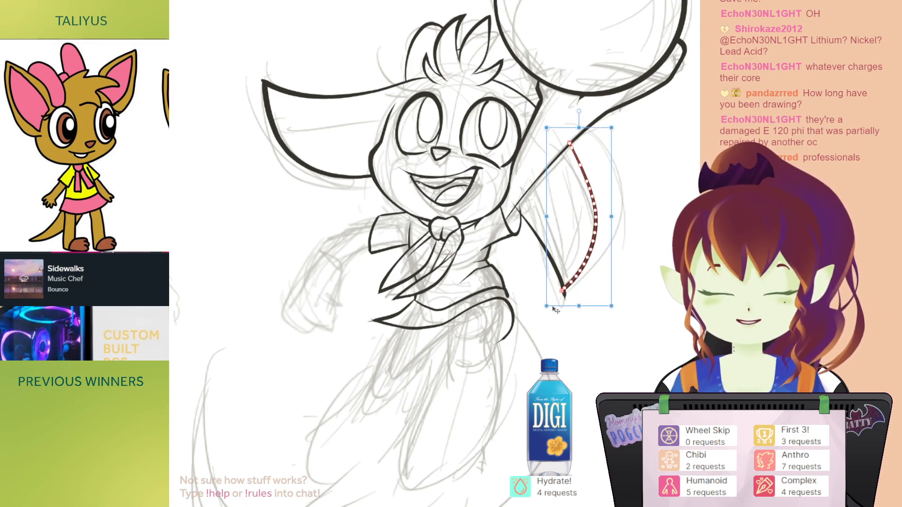
key("Return")
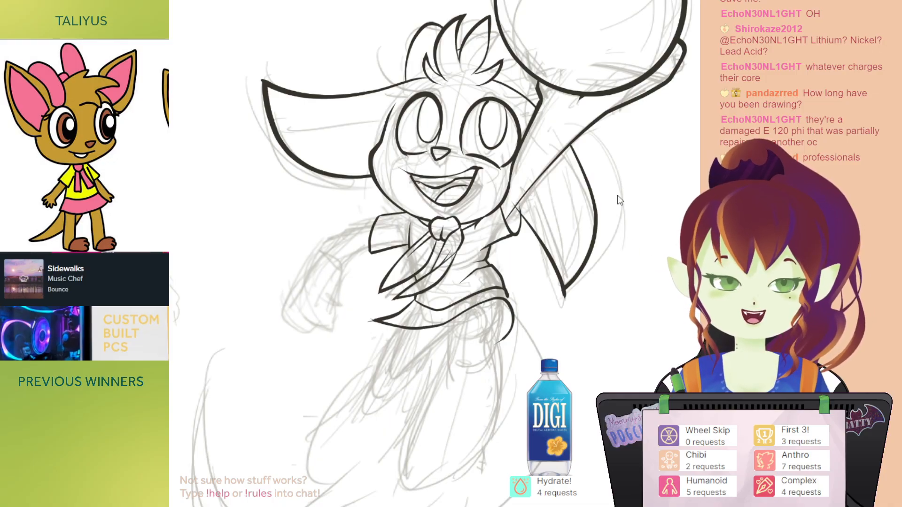
left_click_drag(617, 195, 604, 203)
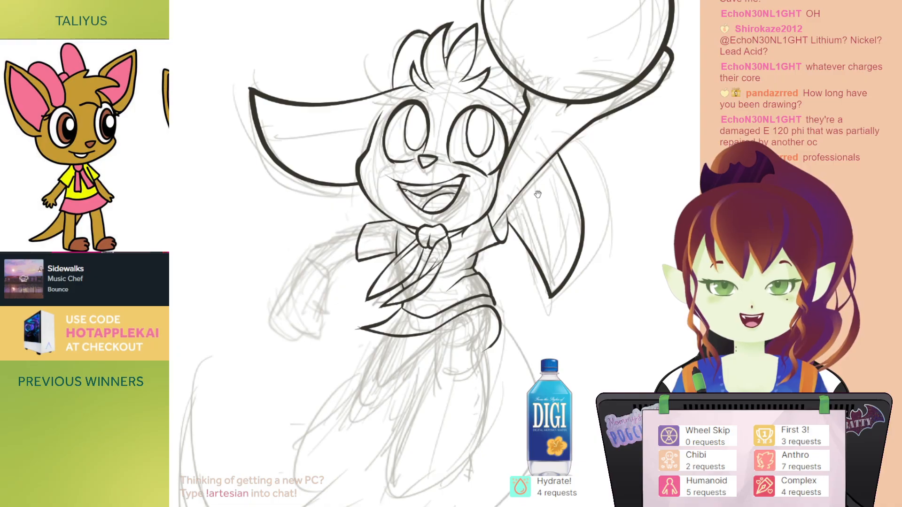
Step: Try to ink the inner contour of the outstretched ear, redoing its lower curve several times
left_click_drag(579, 295, 586, 340)
left_click_drag(493, 157, 547, 184)
mouse_move(423, 188)
left_mouse_down()
mouse_move(399, 188)
mouse_move(394, 140)
left_mouse_up()
mouse_move(622, 145)
left_mouse_down()
mouse_move(636, 160)
mouse_move(693, 165)
left_mouse_up()
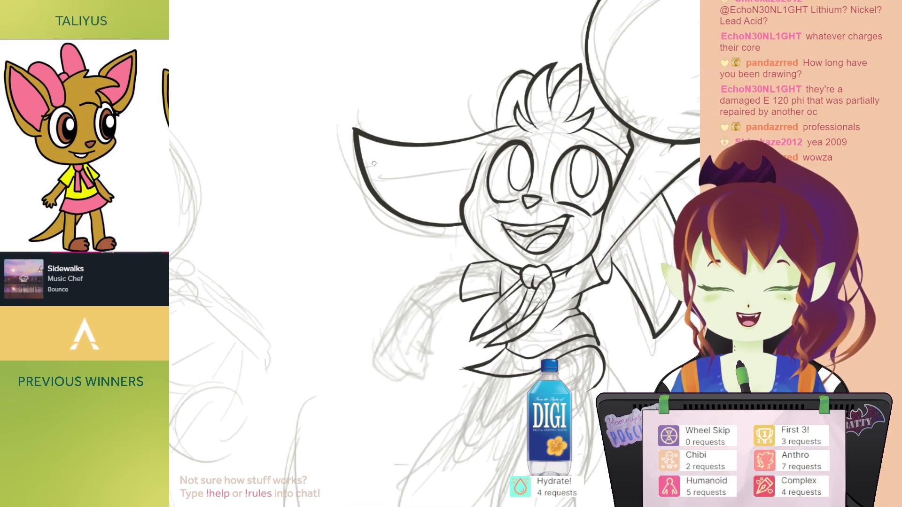
key("ctrl+z")
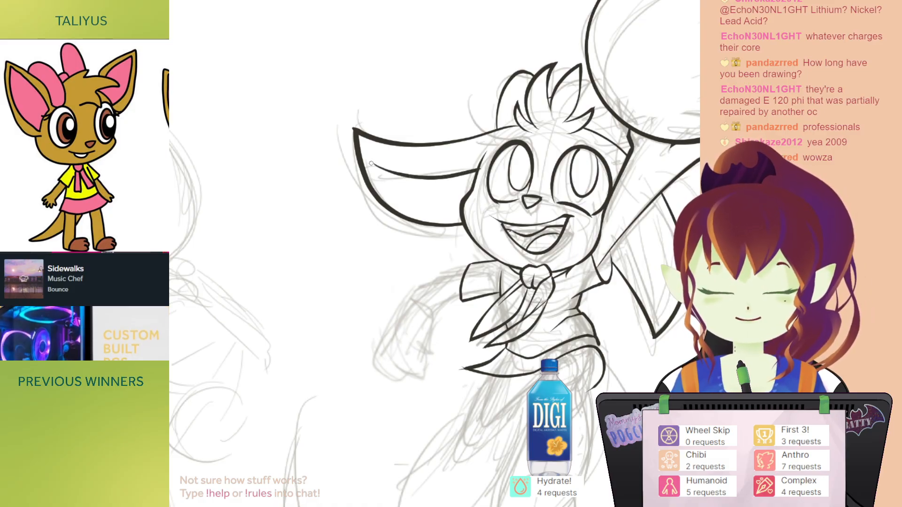
left_click_drag(375, 172, 432, 210)
key("ctrl+z")
mouse_move(371, 162)
left_mouse_down()
mouse_move(383, 189)
mouse_move(376, 177)
mouse_move(424, 212)
mouse_move(373, 172)
mouse_move(390, 195)
mouse_move(455, 218)
left_mouse_up()
key("ctrl+z")
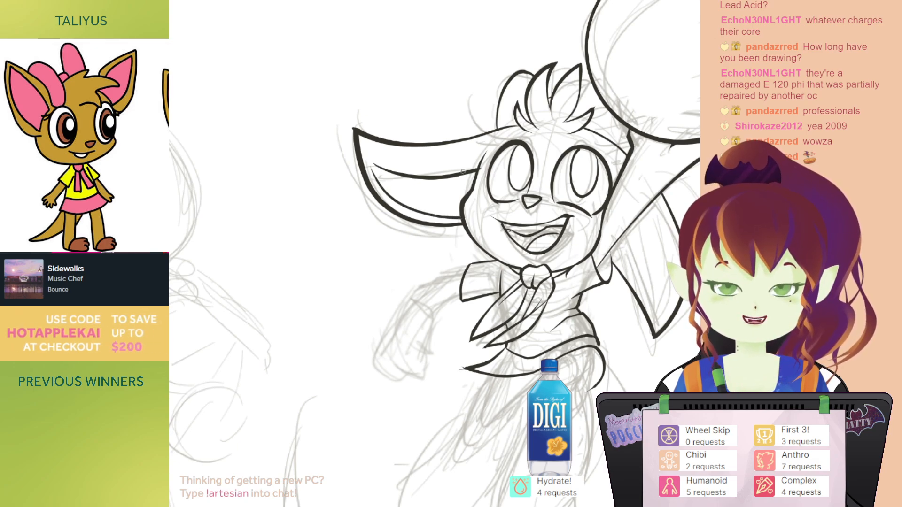
Step: Ink the curved inner fold of the hanging ear from the raised arm to the tip in the mirrored view
key("h")
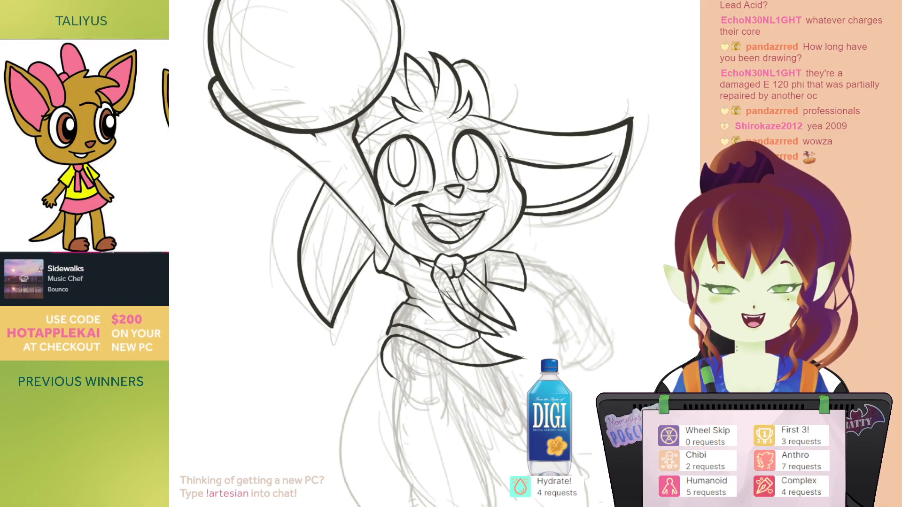
left_click_drag(414, 165, 466, 130)
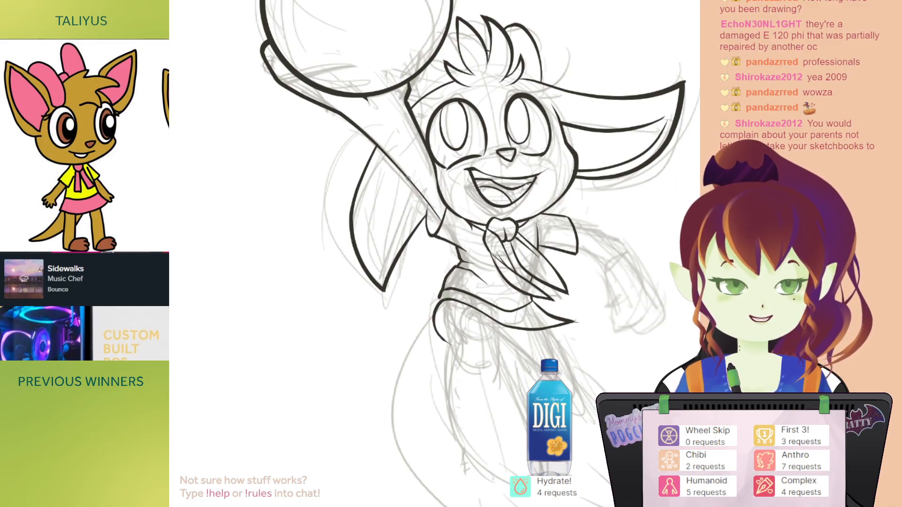
mouse_move(390, 203)
left_mouse_down()
mouse_move(384, 282)
mouse_move(428, 205)
left_mouse_up()
key("e")
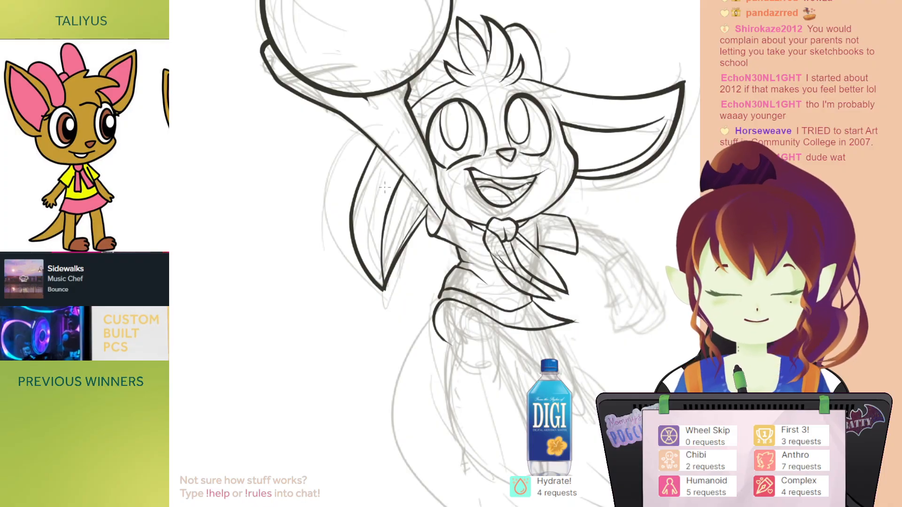
left_click_drag(360, 234, 360, 236)
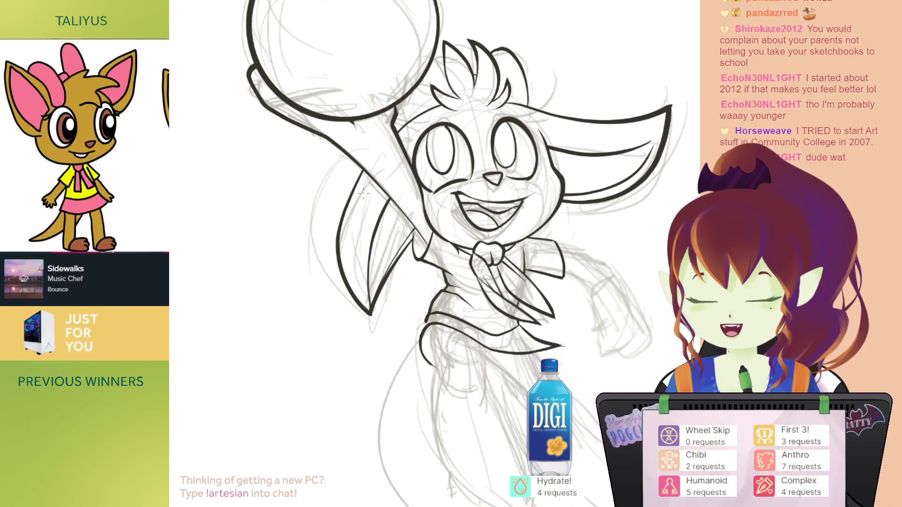
Step: Reshape the hanging ear's body-side edge line between the sleeve and the tip in the unmirrored view
key("h")
mouse_move(517, 207)
left_mouse_down()
mouse_move(524, 177)
mouse_move(491, 165)
mouse_move(523, 177)
left_mouse_up()
left_click(502, 226)
left_click_drag(537, 235, 542, 233)
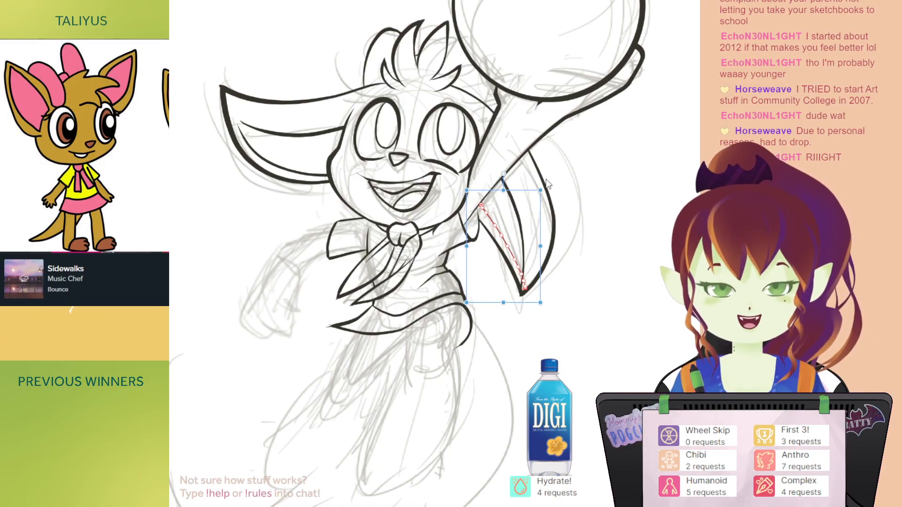
left_click_drag(546, 183, 538, 214)
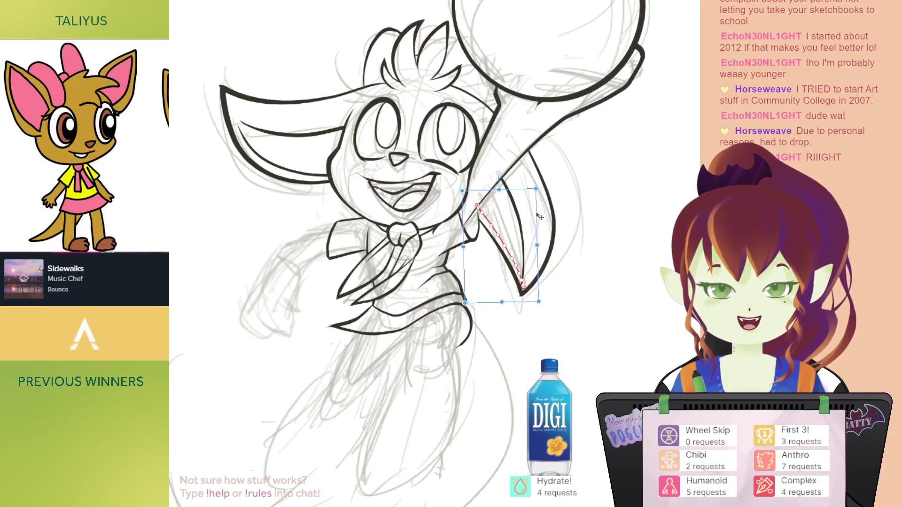
left_click(568, 215)
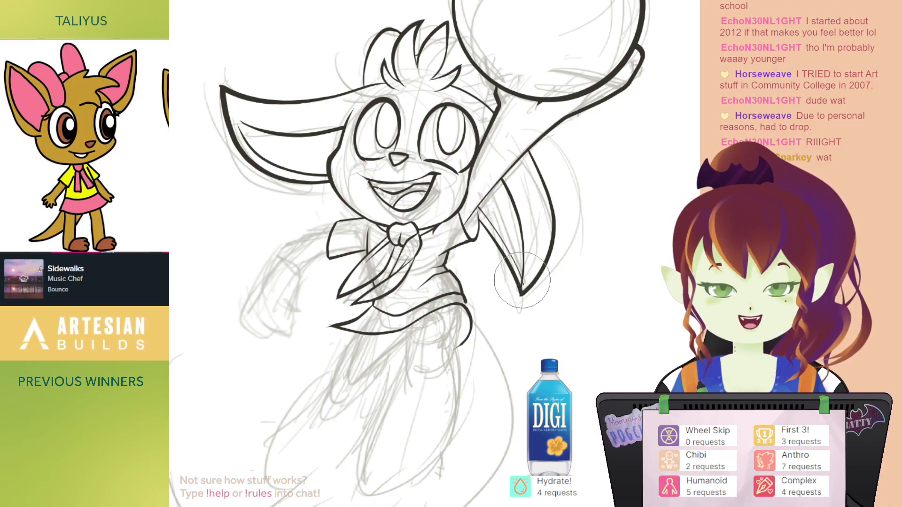
Step: Erase the outstretched ear's inner contour and re-ink it as a pointed shape running from near the tip to the head
left_click_drag(519, 180, 591, 258)
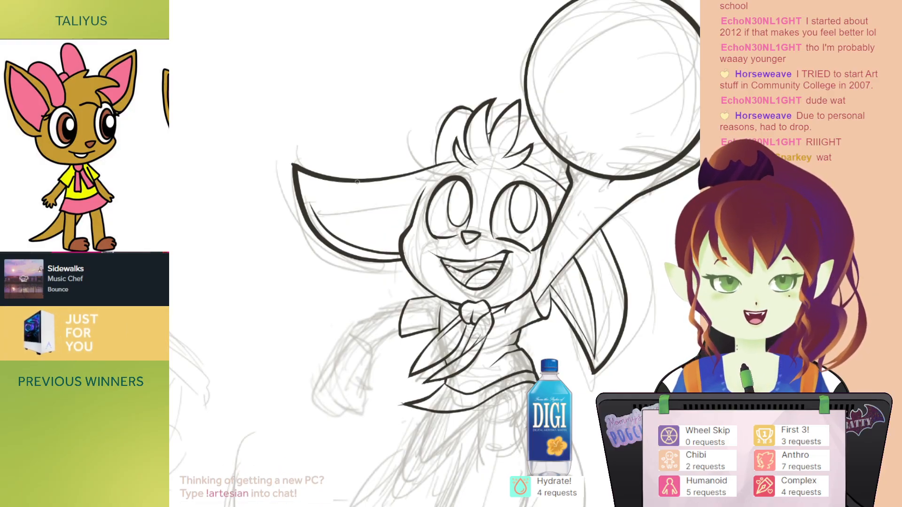
left_click_drag(307, 195, 322, 224)
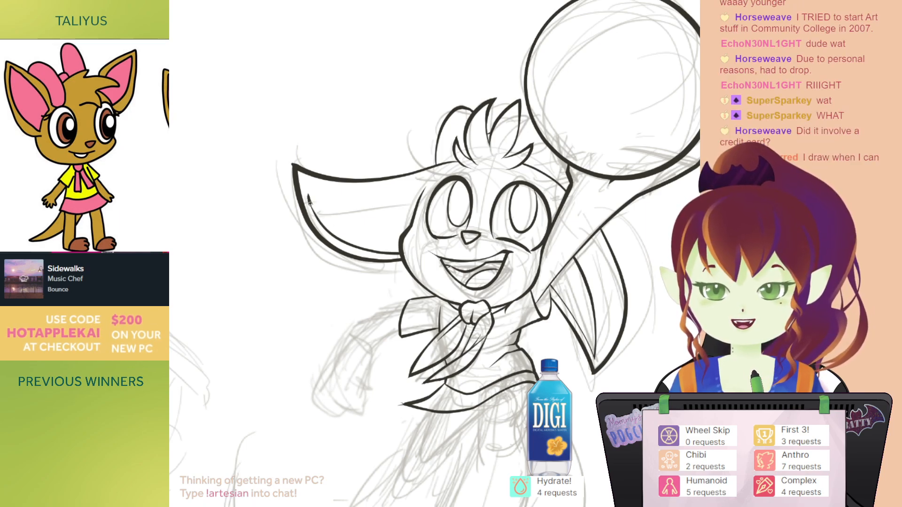
left_click_drag(308, 196, 327, 230)
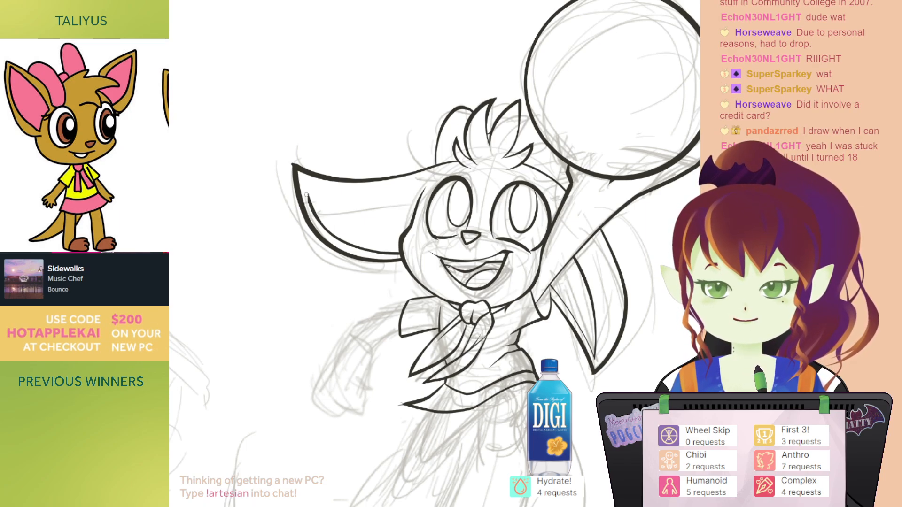
key("ctrl+z")
key("ctrl+z")
mouse_move(308, 195)
left_mouse_down()
mouse_move(338, 215)
mouse_move(416, 206)
left_mouse_up()
key("ctrl+z")
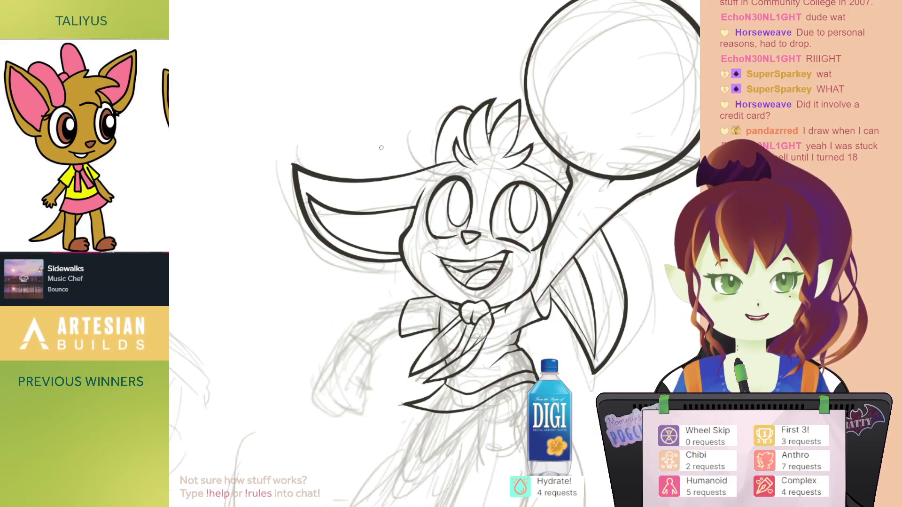
Step: Remove the inked loop behind the hair tuft above the outstretched ear
left_click_drag(376, 182, 396, 164)
mouse_move(398, 277)
left_mouse_down()
mouse_move(385, 276)
mouse_move(364, 209)
mouse_move(375, 182)
mouse_move(380, 225)
left_mouse_up()
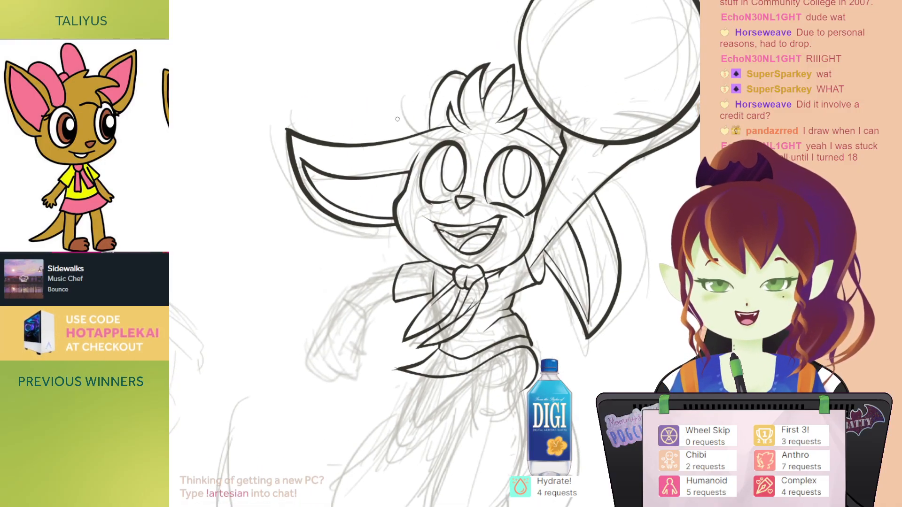
left_click_drag(393, 189, 416, 203)
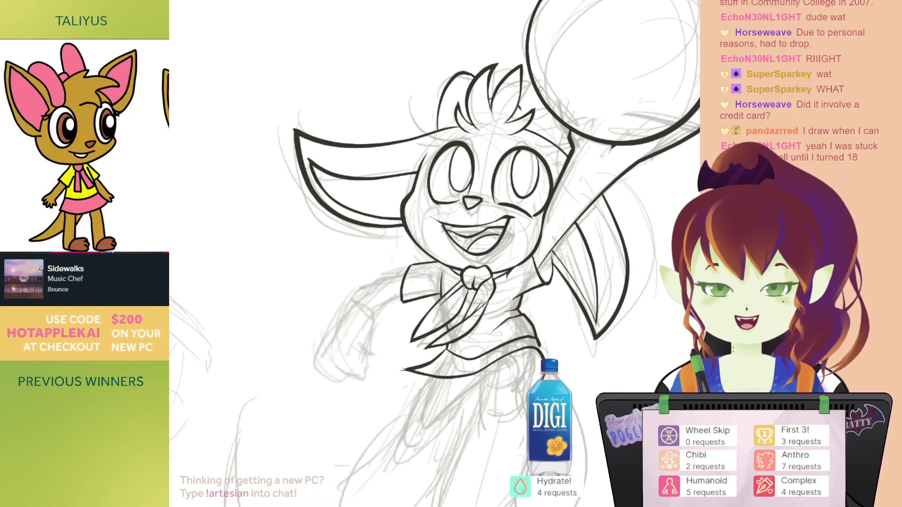
left_click_drag(493, 81, 470, 102)
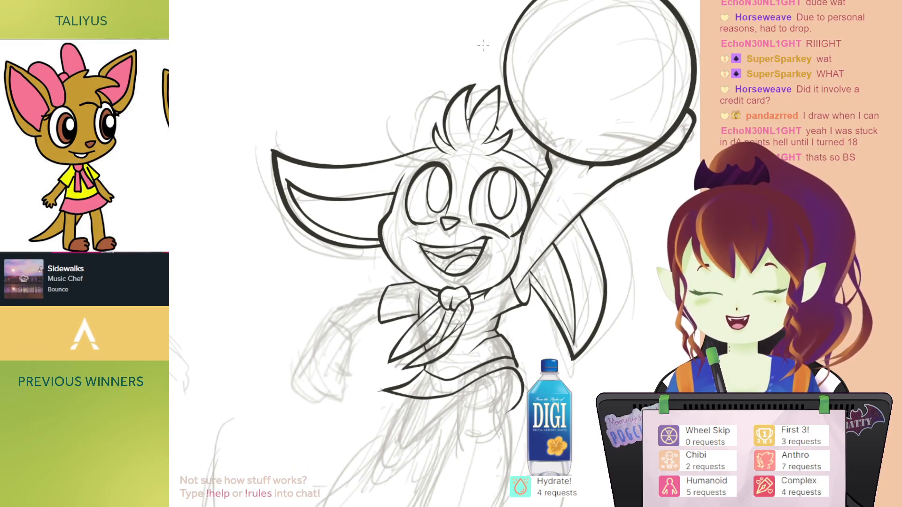
Step: Ink a larger rounded bow loop behind the hair on the outstretched ear's side, using the mirrored view
key("h")
mouse_move(460, 68)
left_mouse_down()
mouse_move(405, 9)
mouse_move(439, 89)
mouse_move(454, 80)
mouse_move(487, 91)
left_mouse_up()
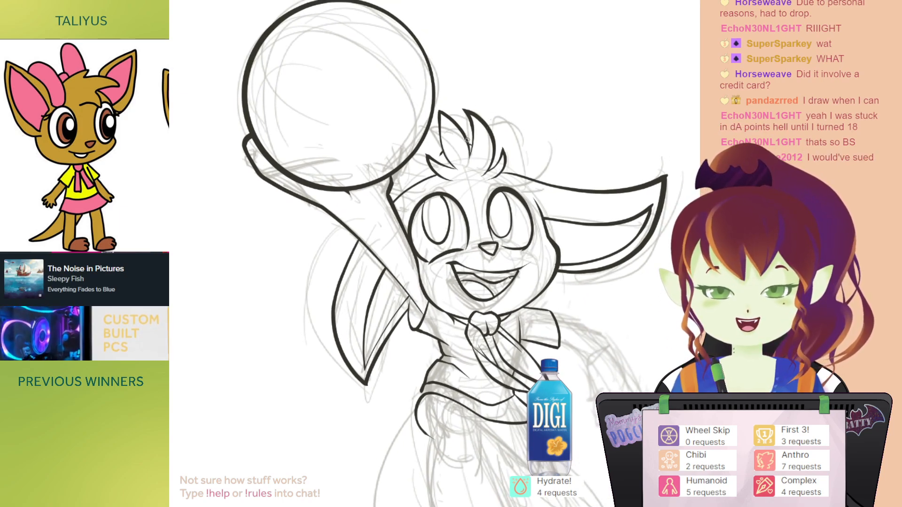
mouse_move(511, 113)
left_mouse_down()
mouse_move(540, 120)
mouse_move(518, 177)
mouse_move(518, 128)
mouse_move(529, 119)
mouse_move(496, 121)
left_mouse_up()
key("h")
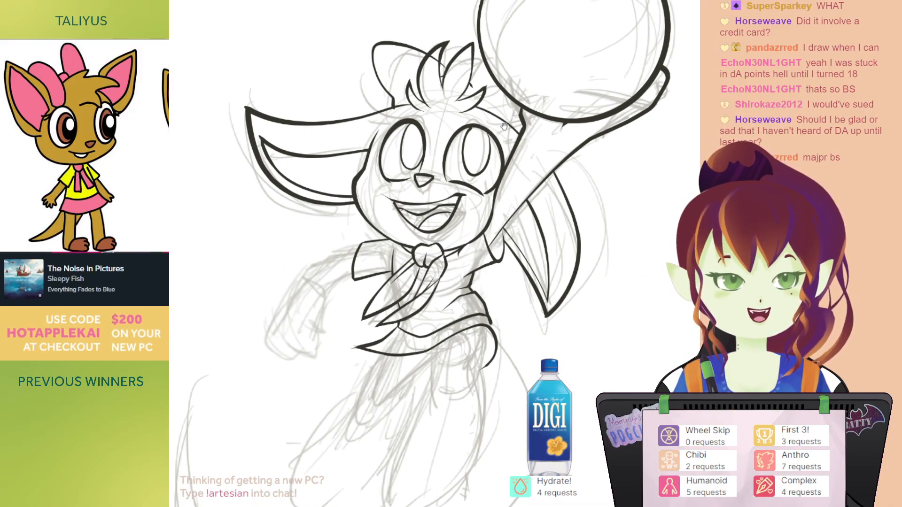
Step: Ink the smaller second bow loop between the hair tuft and the ball and tidy the bow's line ends
left_click_drag(475, 158, 498, 179)
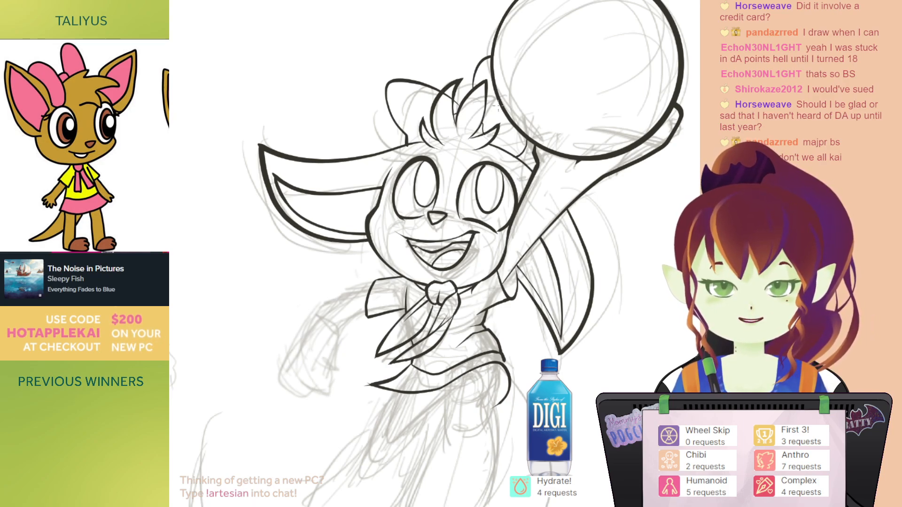
left_click(408, 147)
left_click(407, 146)
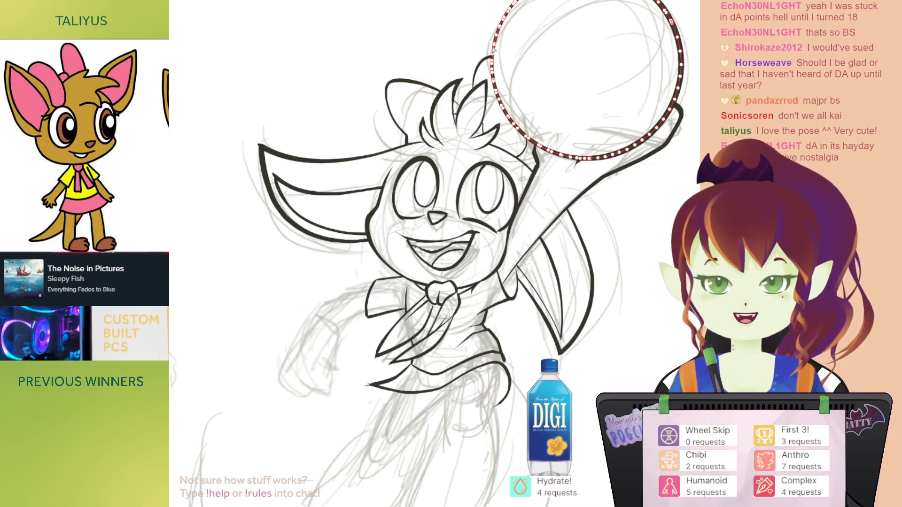
key("p")
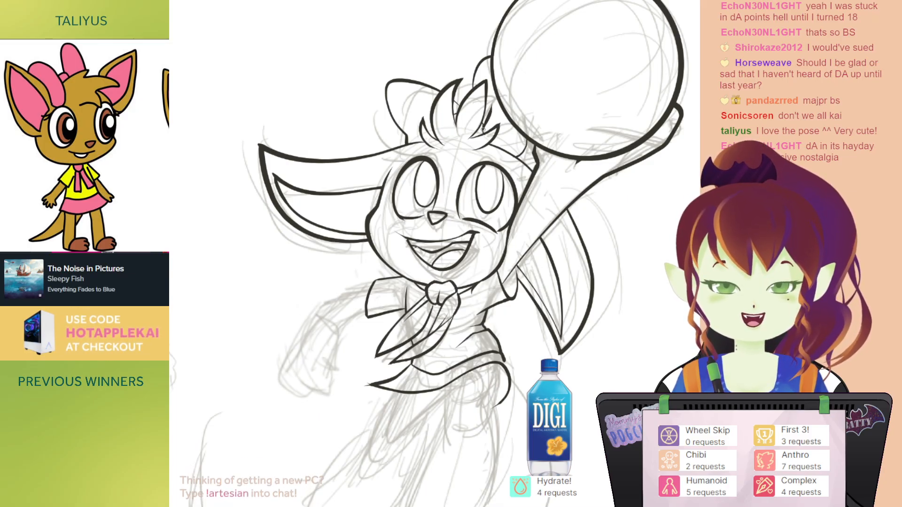
key("e")
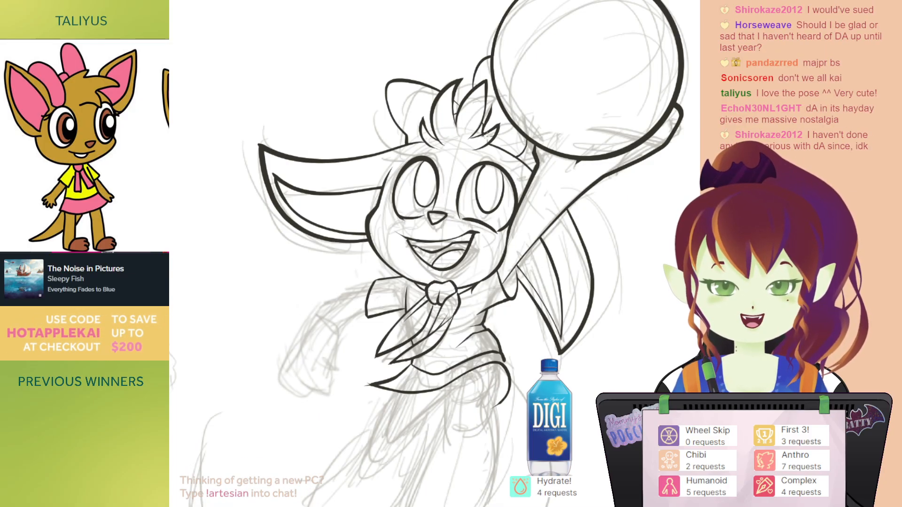
key("space")
mouse_move(507, 100)
left_mouse_down()
mouse_move(501, 141)
mouse_move(508, 52)
mouse_move(501, 47)
left_mouse_up()
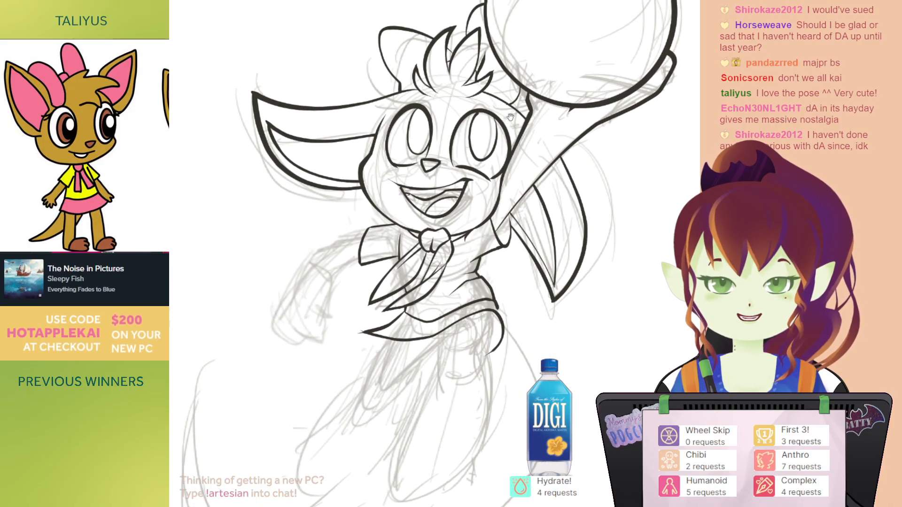
left_click_drag(497, 94, 515, 121)
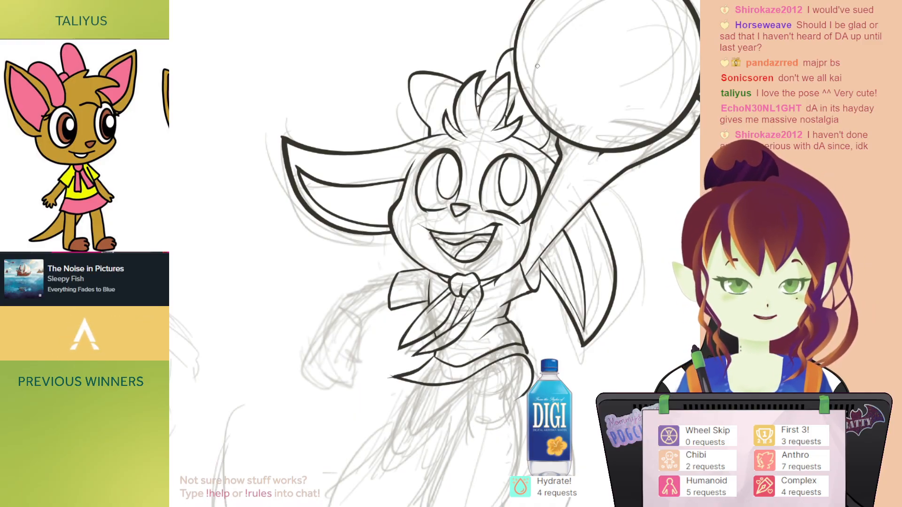
Step: Ink the pointed eyelashes at the outer corner of the eye on the outstretched ear's side, checking them in the mirrored view
mouse_move(519, 131)
left_mouse_down()
mouse_move(505, 136)
mouse_move(497, 90)
left_mouse_up()
mouse_move(509, 180)
left_mouse_down()
mouse_move(512, 130)
mouse_move(525, 189)
left_mouse_up()
key("h")
left_click_drag(508, 126, 523, 150)
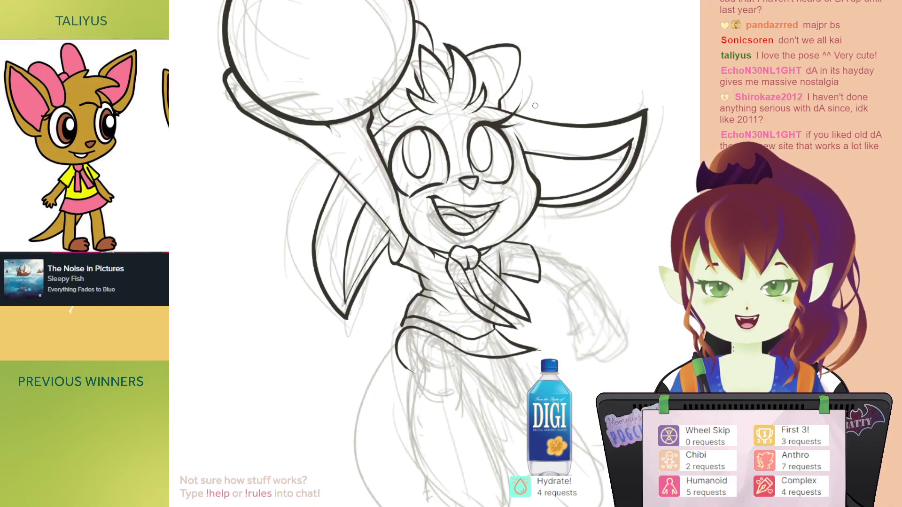
key("m")
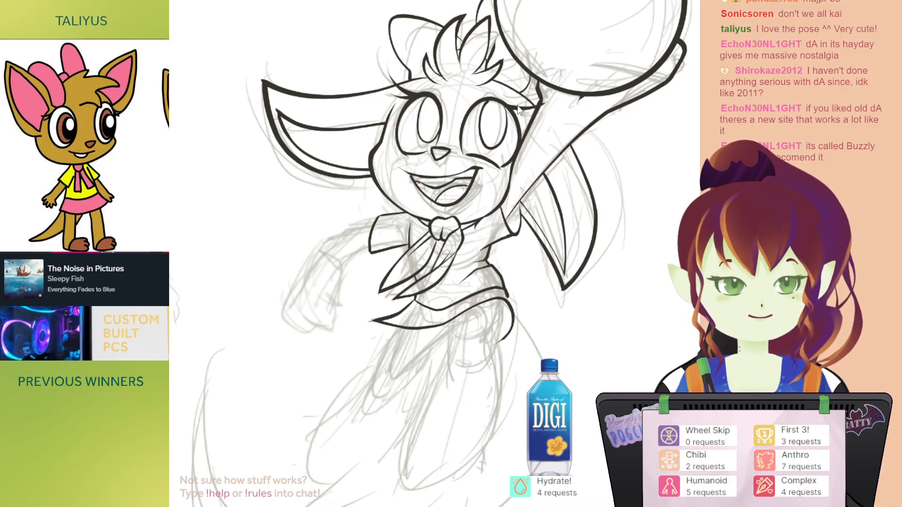
Step: Ink thick upper lashes with pointed outer tips on the eye nearest the raised arm
left_click_drag(511, 105, 505, 129)
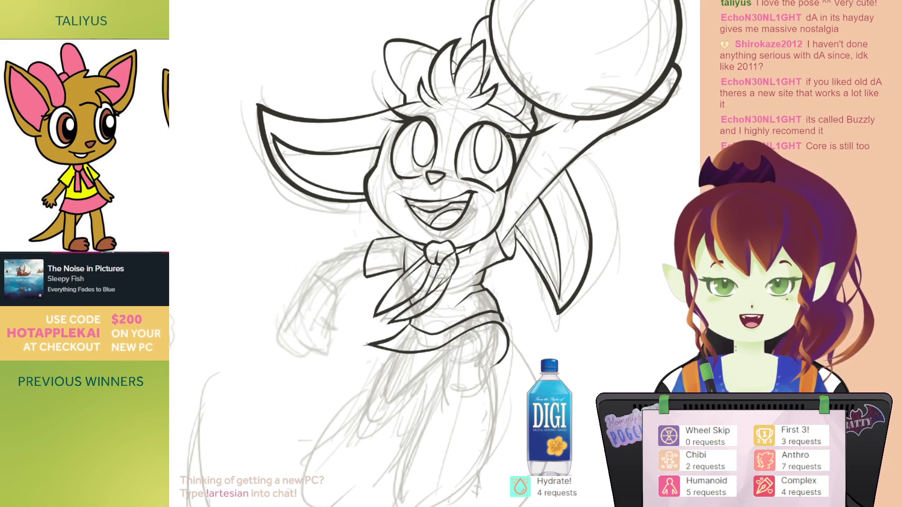
left_click_drag(536, 133, 560, 124)
left_click_drag(541, 66, 538, 95)
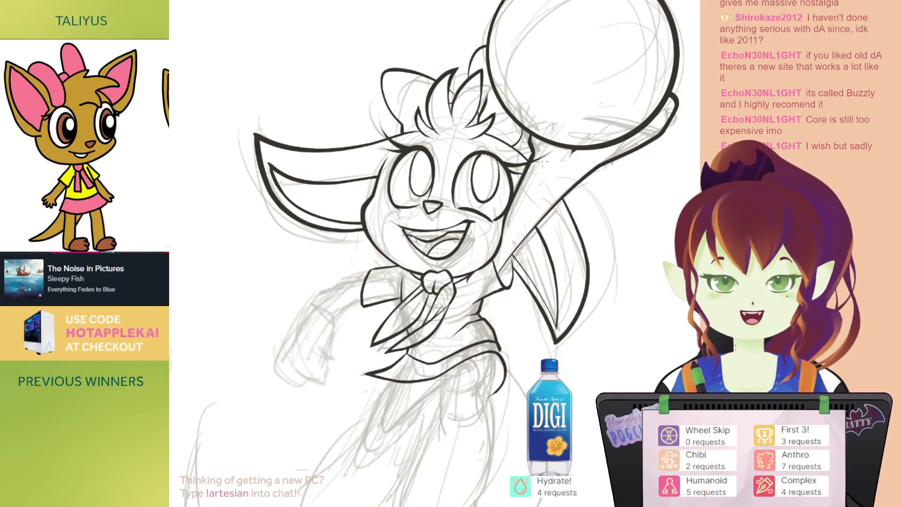
left_click_drag(545, 115, 549, 139)
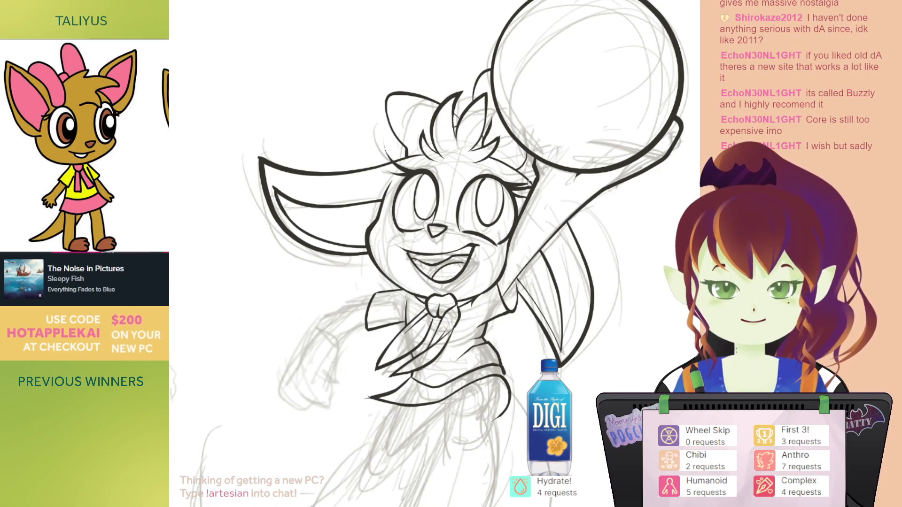
left_click_drag(544, 148, 518, 148)
Step: Ink the outer thigh line of the trailing leg, starting beneath the skirt's pointed hem
key("h")
mouse_move(491, 249)
left_mouse_down()
mouse_move(480, 159)
mouse_move(496, 182)
mouse_move(519, 59)
left_mouse_up()
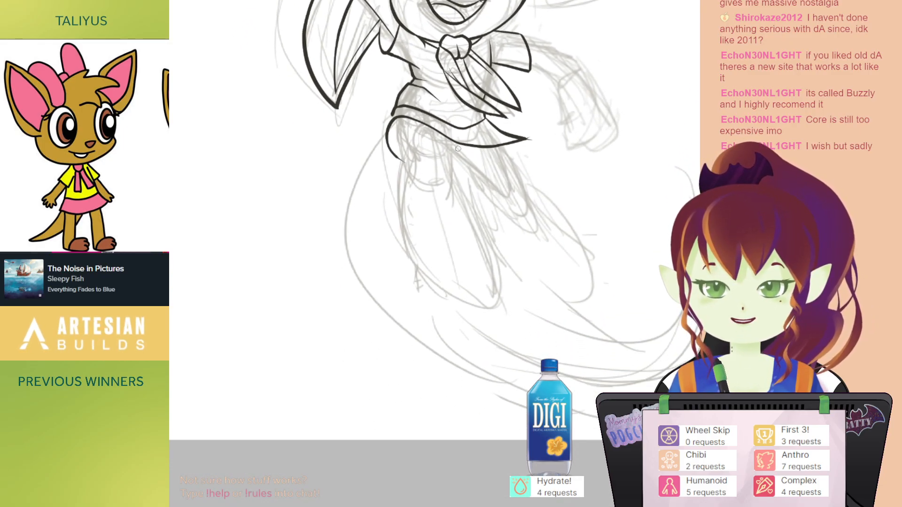
key("h")
mouse_move(425, 301)
left_mouse_down()
mouse_move(451, 148)
mouse_move(455, 190)
mouse_move(409, 186)
left_mouse_up()
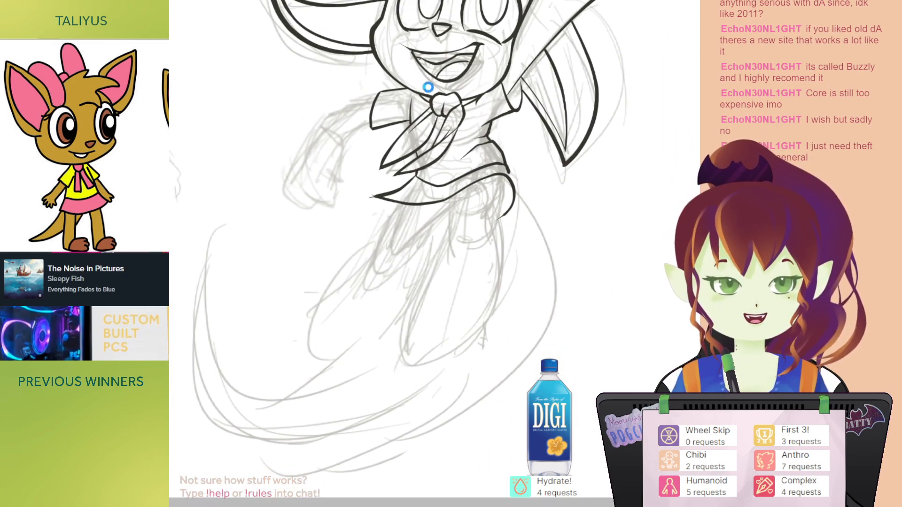
mouse_move(460, 176)
left_mouse_down()
mouse_move(479, 133)
mouse_move(471, 141)
left_mouse_up()
left_click_drag(433, 165, 441, 156)
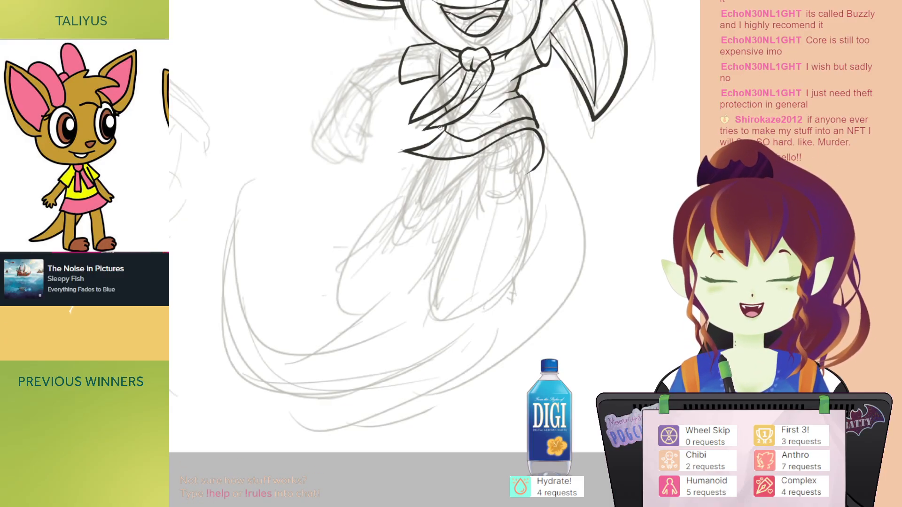
mouse_move(438, 177)
left_mouse_down()
mouse_move(428, 198)
mouse_move(446, 172)
left_mouse_up()
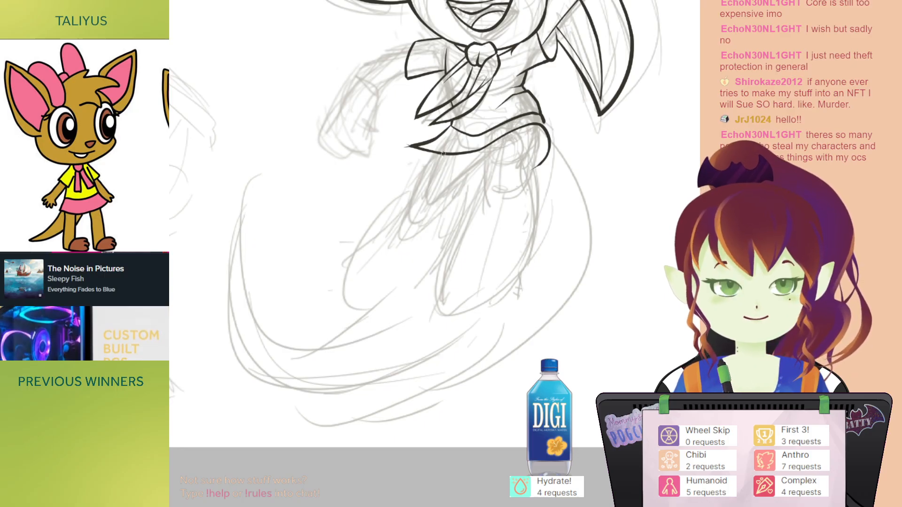
left_click_drag(437, 155, 420, 179)
left_click_drag(391, 179, 386, 168)
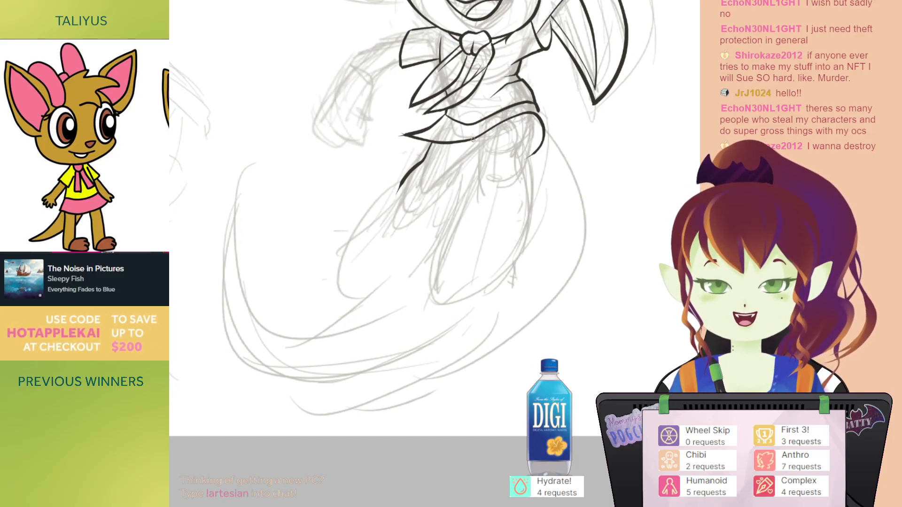
Step: Extend the trailing leg's outer contour down the shin and around the tip of the foot
left_click_drag(464, 152, 446, 167)
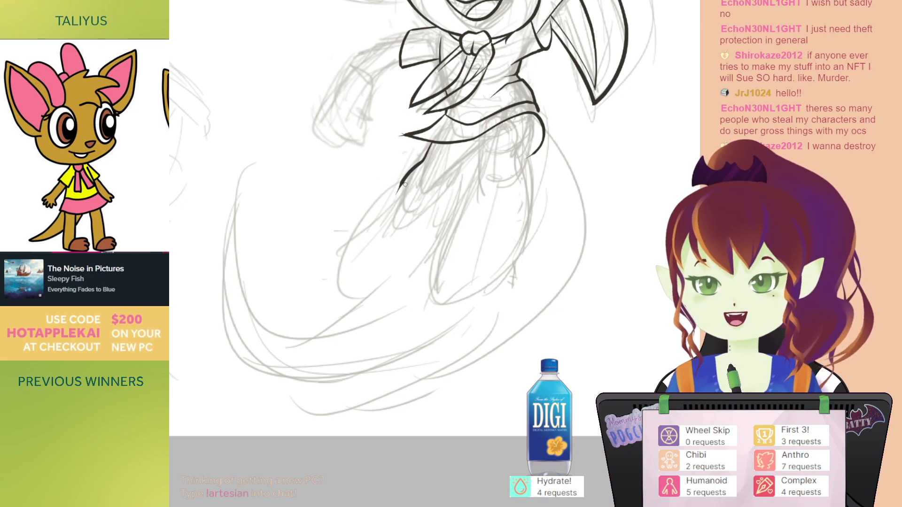
left_click_drag(396, 190, 368, 219)
key("ctrl+z")
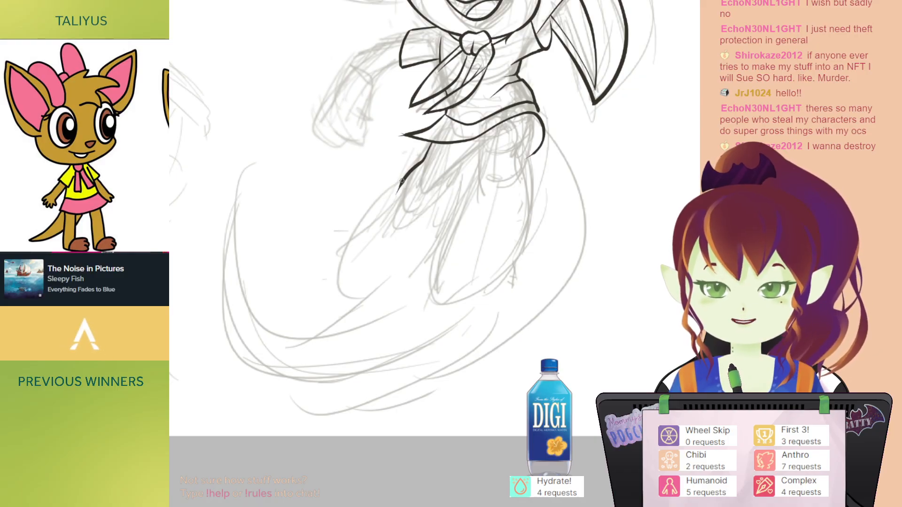
left_click_drag(401, 180, 384, 207)
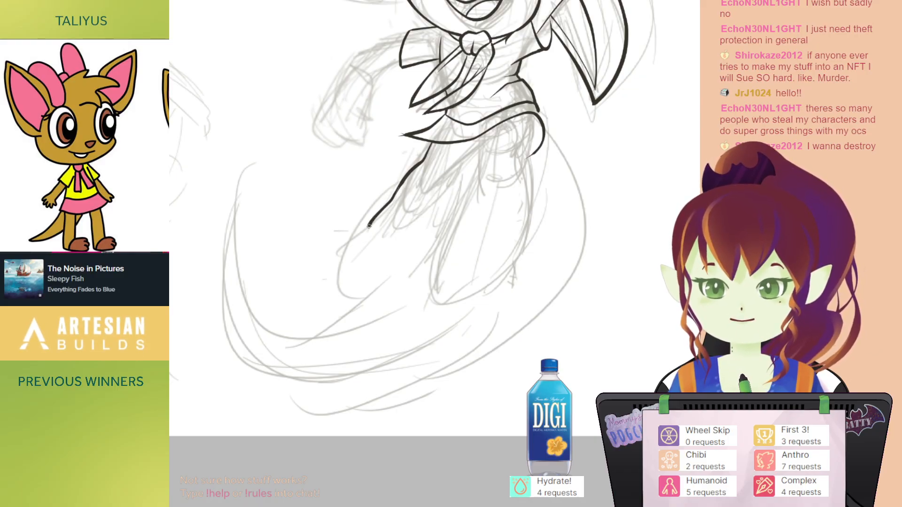
key("h")
mouse_move(513, 165)
left_mouse_down()
mouse_move(501, 58)
mouse_move(482, 26)
left_mouse_up()
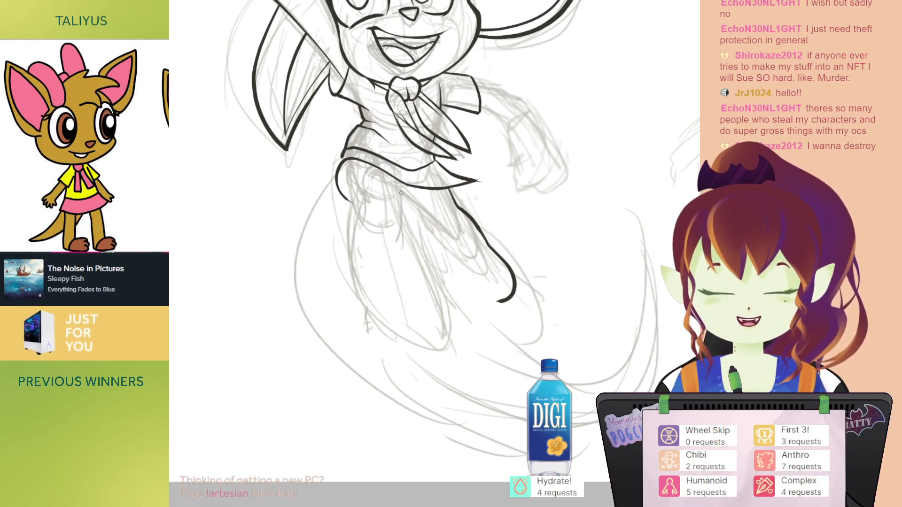
Step: Ink the trailing leg's inner thigh line and redo its lower contour with a rounded heel meeting the foot's tip
left_click_drag(402, 192, 435, 224)
left_click_drag(443, 187, 413, 155)
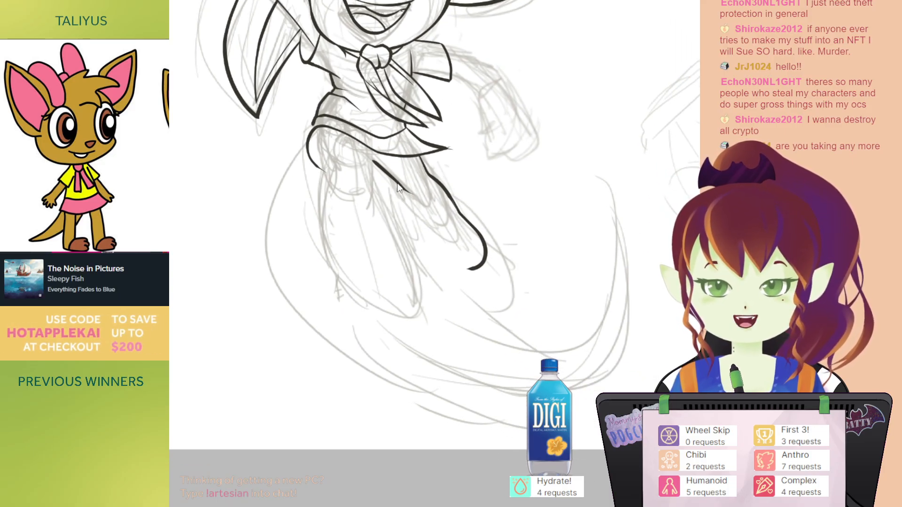
mouse_move(396, 180)
left_mouse_down()
mouse_move(442, 250)
mouse_move(470, 269)
left_mouse_up()
left_click_drag(395, 190, 426, 237)
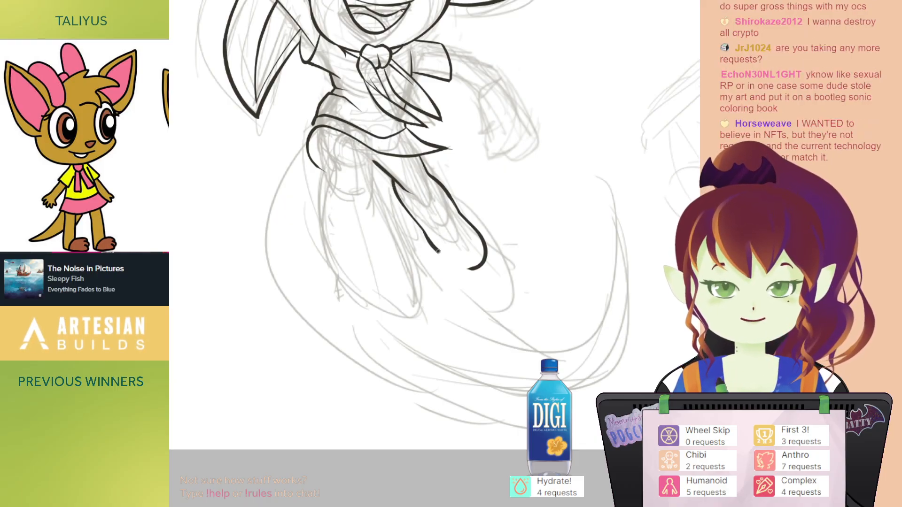
key("ctrl+z")
key("ctrl+z")
left_click_drag(448, 193, 432, 180)
mouse_move(355, 149)
left_mouse_down()
mouse_move(396, 183)
mouse_move(451, 256)
left_mouse_up()
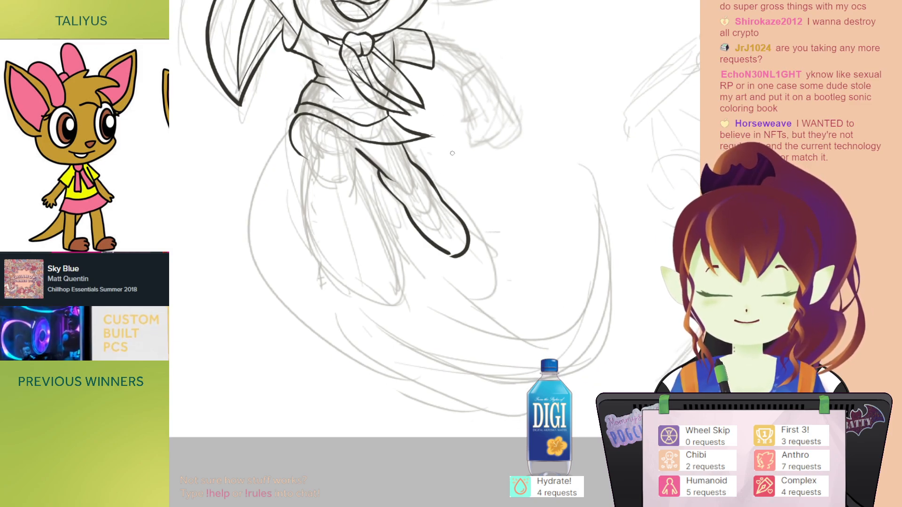
Step: Ink the small overlapping lines at the trailing leg's ankle and heel and tidy where the contours meet
key("h")
mouse_move(498, 97)
left_mouse_down()
mouse_move(465, 189)
mouse_move(454, 166)
left_mouse_up()
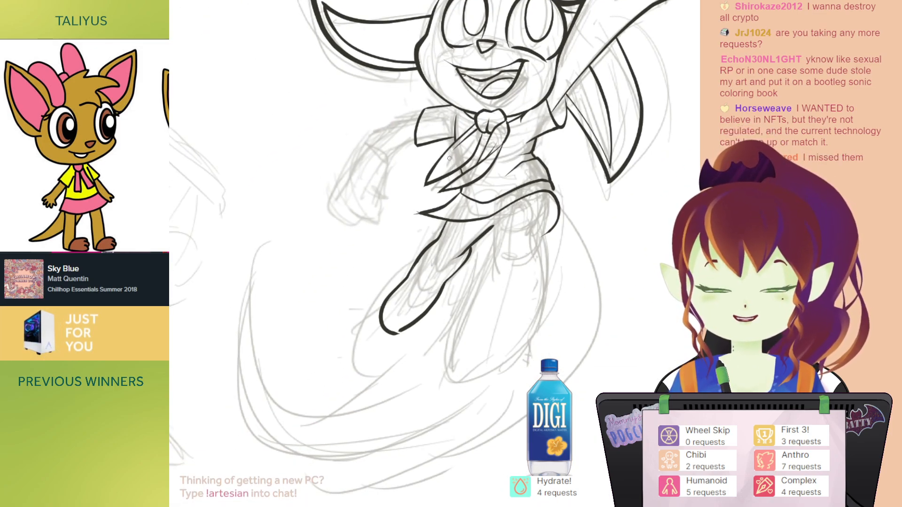
left_click_drag(436, 206, 425, 183)
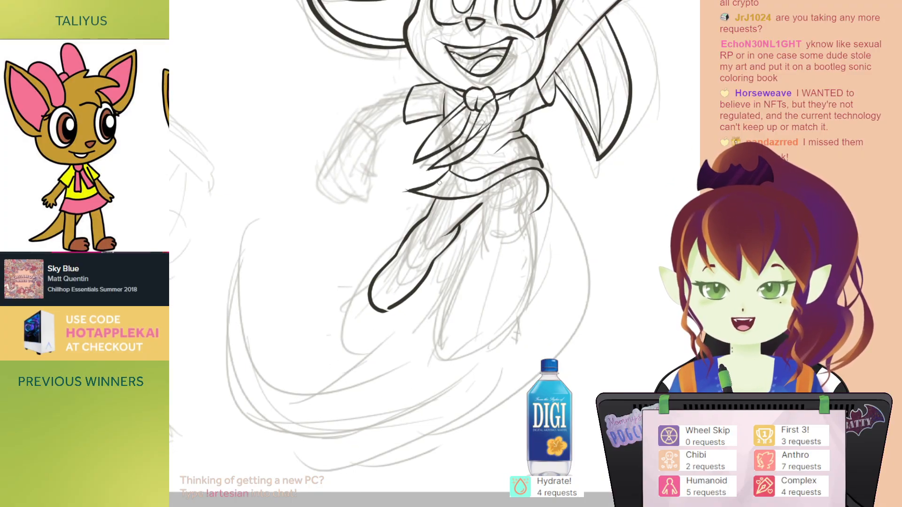
left_click_drag(437, 134, 409, 137)
left_click_drag(403, 192, 408, 139)
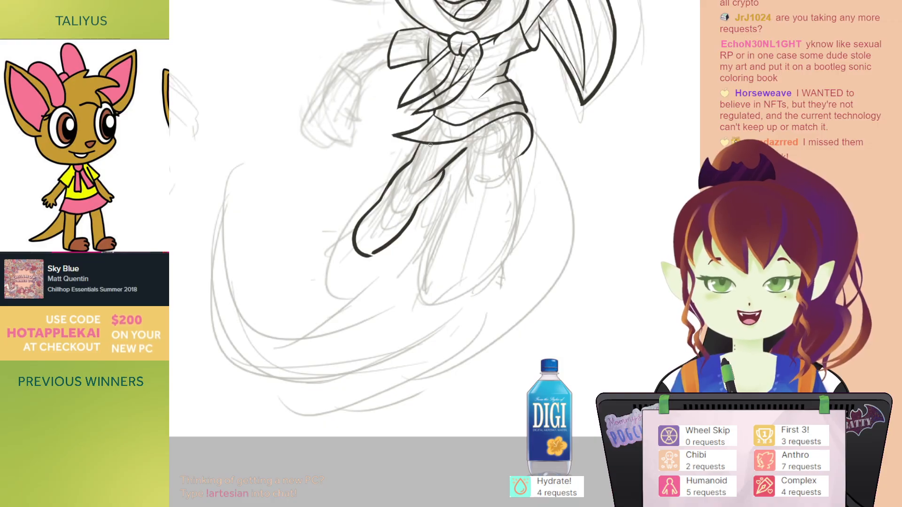
left_click_drag(440, 177, 443, 173)
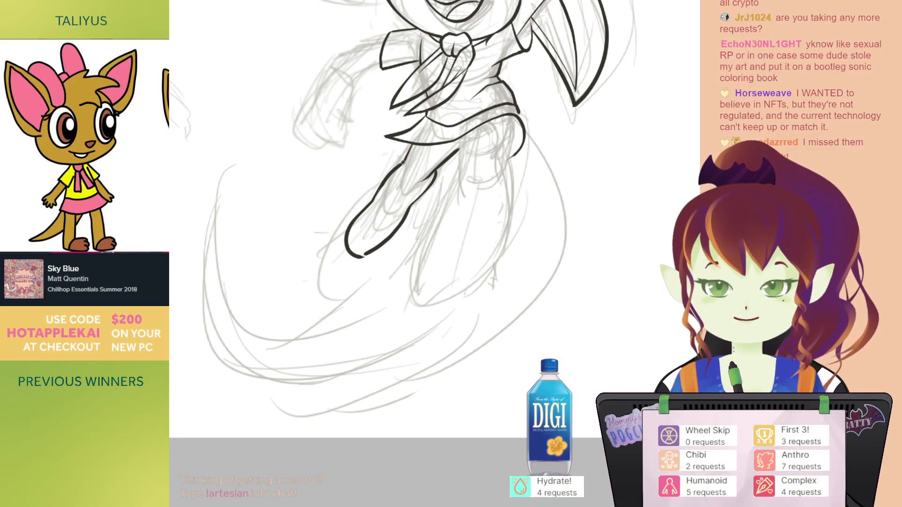
mouse_move(402, 176)
left_mouse_down()
mouse_move(411, 161)
mouse_move(420, 177)
left_mouse_up()
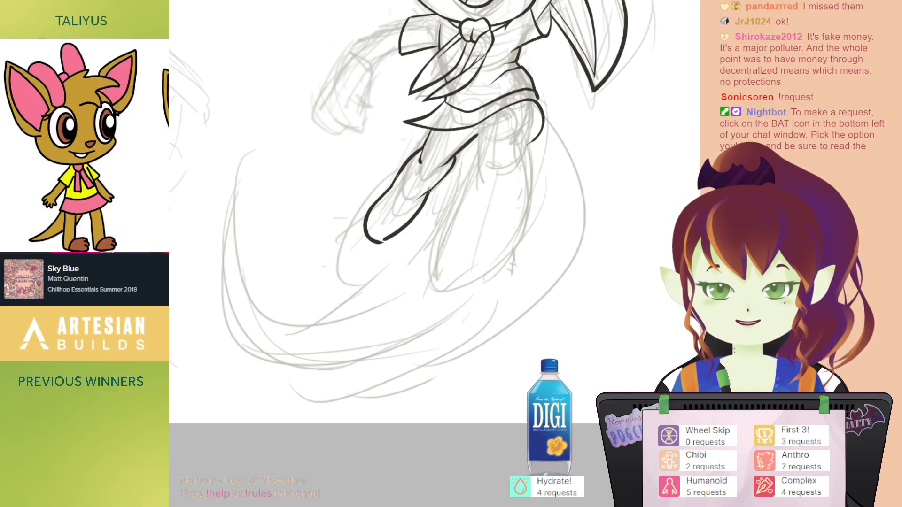
left_click_drag(418, 200, 442, 179)
Step: Join the trailing leg to the skirt and ink the front leg's upper thigh lines emerging from under the hem
mouse_move(482, 128)
left_mouse_down()
mouse_move(445, 200)
mouse_move(473, 153)
mouse_move(498, 169)
mouse_move(501, 194)
mouse_move(520, 164)
left_mouse_up()
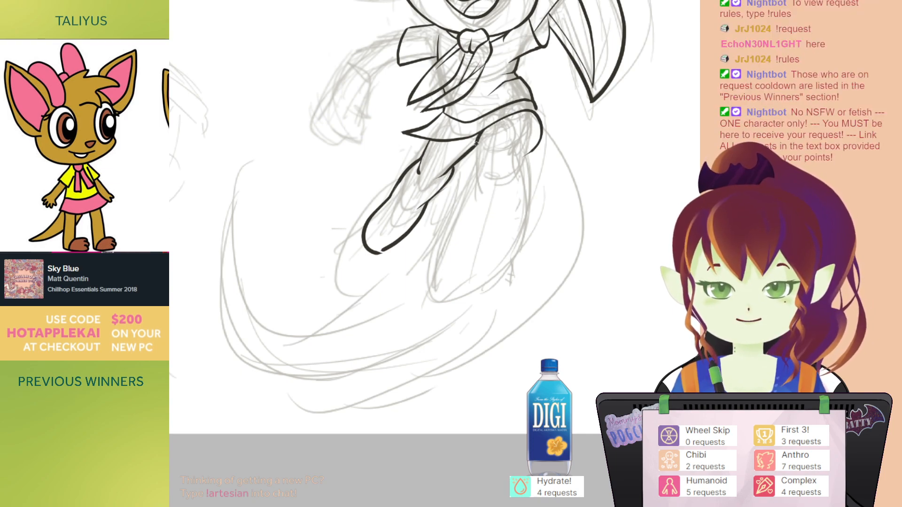
left_click_drag(507, 107, 509, 110)
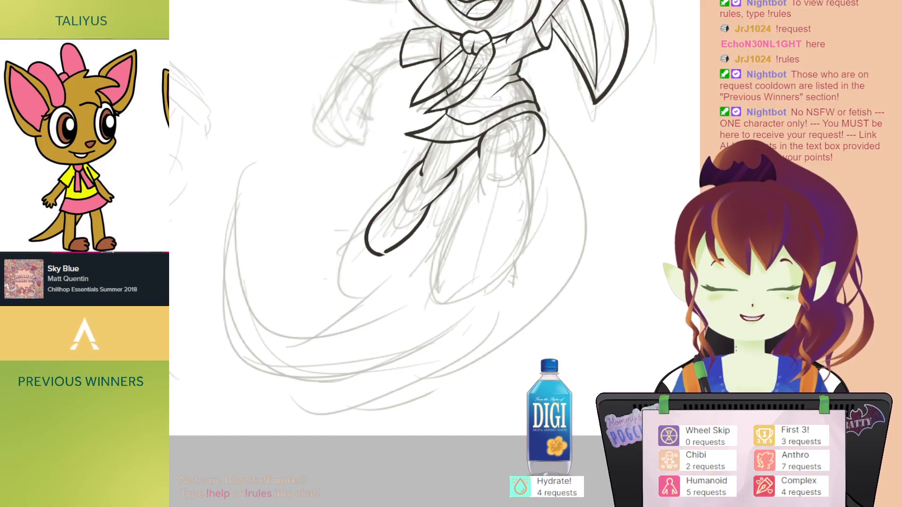
mouse_move(527, 133)
left_mouse_down()
mouse_move(509, 151)
mouse_move(475, 235)
mouse_move(427, 142)
left_mouse_up()
key("h")
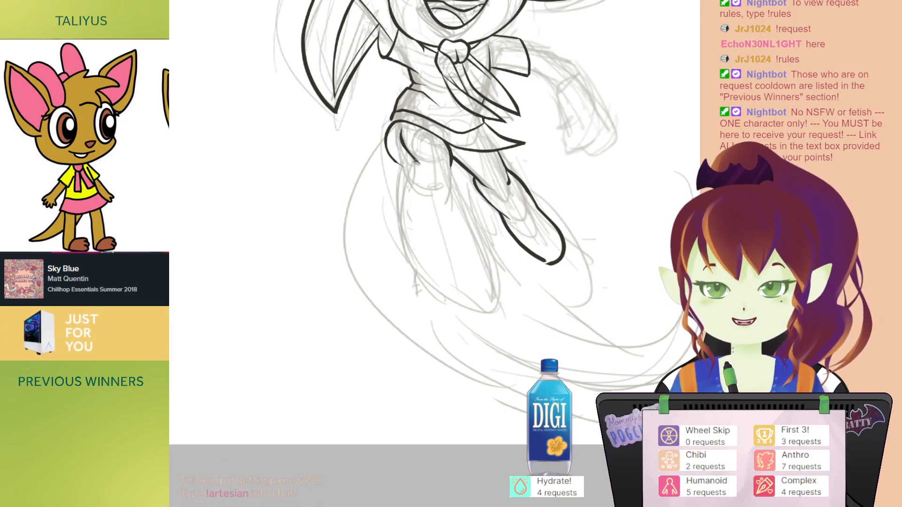
left_click_drag(414, 162, 415, 186)
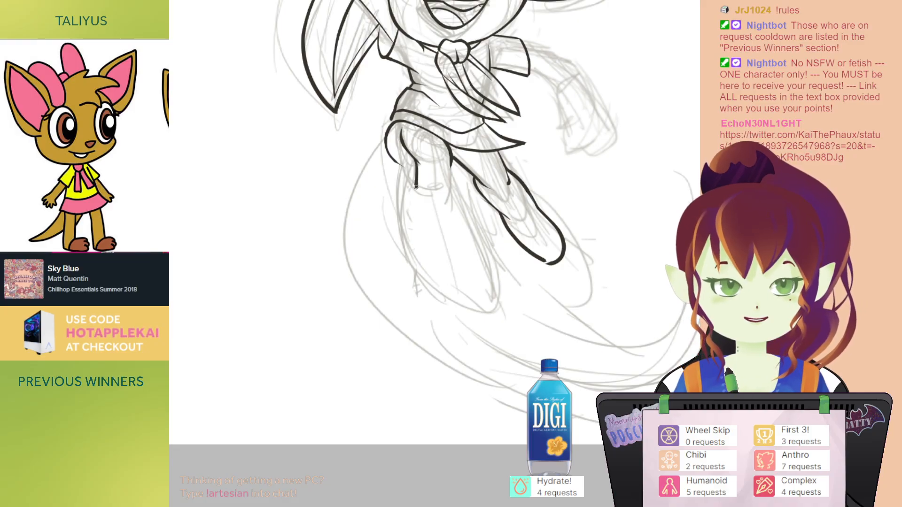
left_click_drag(473, 165, 452, 163)
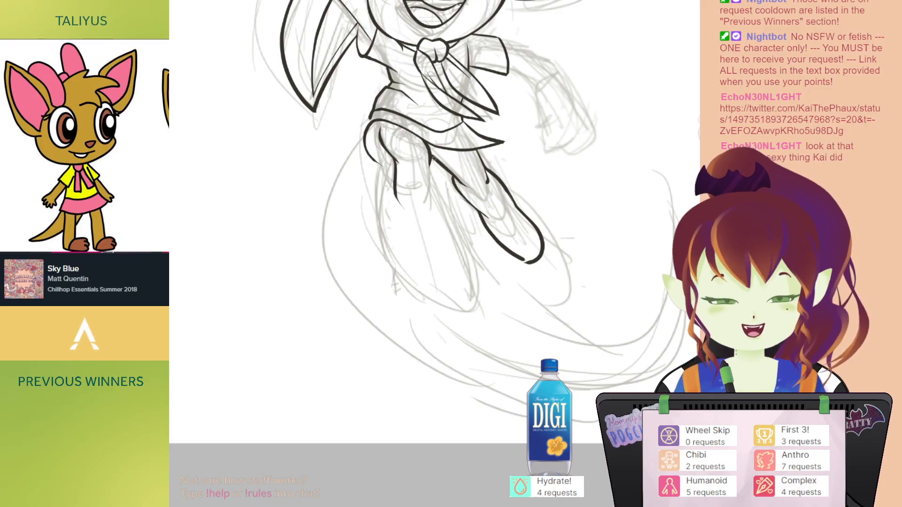
Step: Ink both side contours of the front leg from the knee down towards the toes
left_click_drag(428, 155, 430, 212)
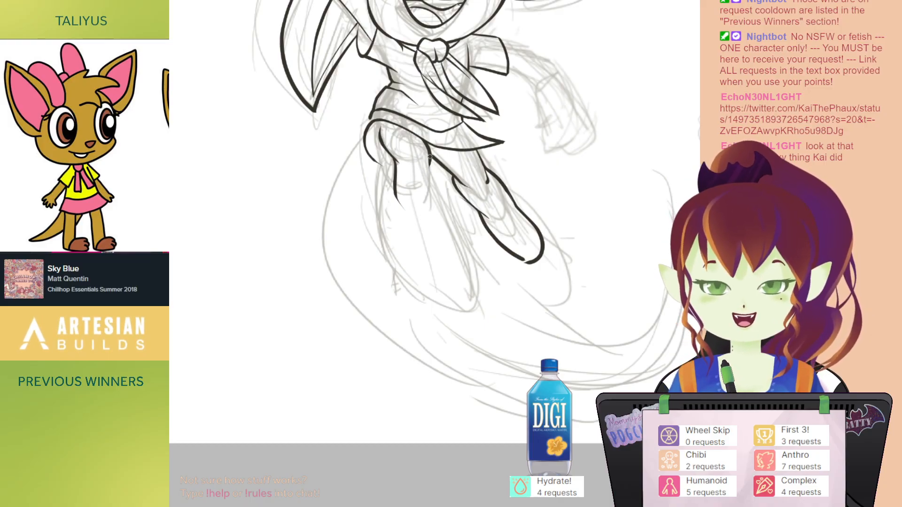
mouse_move(429, 155)
left_mouse_down()
mouse_move(432, 198)
mouse_move(468, 279)
left_mouse_up()
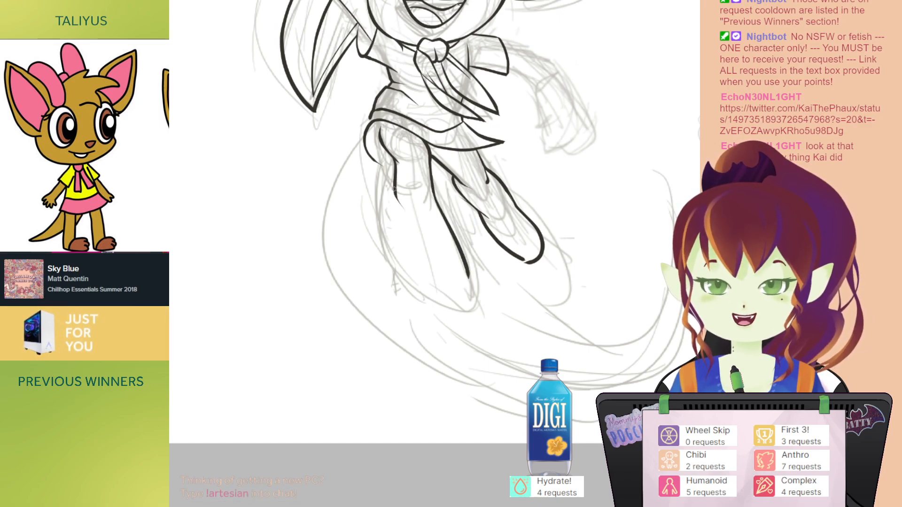
left_click_drag(392, 203, 405, 268)
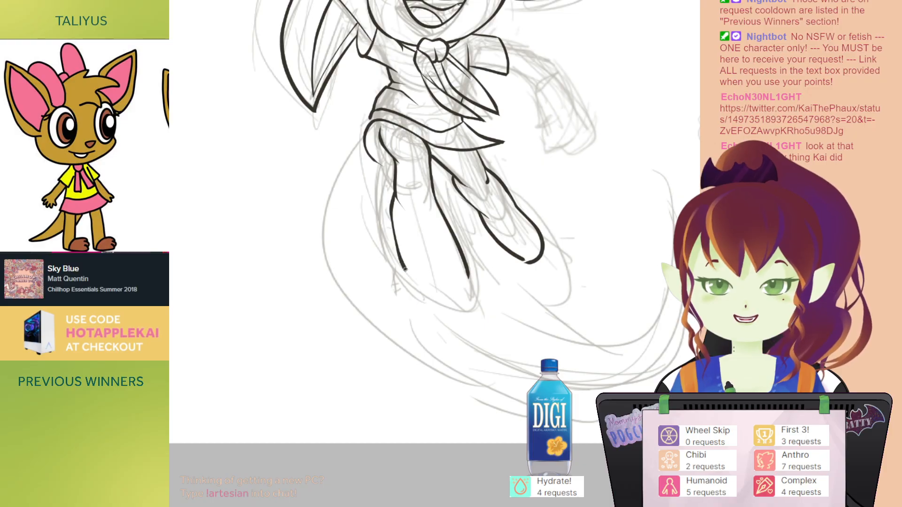
Step: Close the front foot with three rounded toes and ink the dividing lines between them
mouse_move(441, 123)
left_mouse_down()
mouse_move(479, 212)
mouse_move(471, 170)
mouse_move(463, 169)
left_mouse_up()
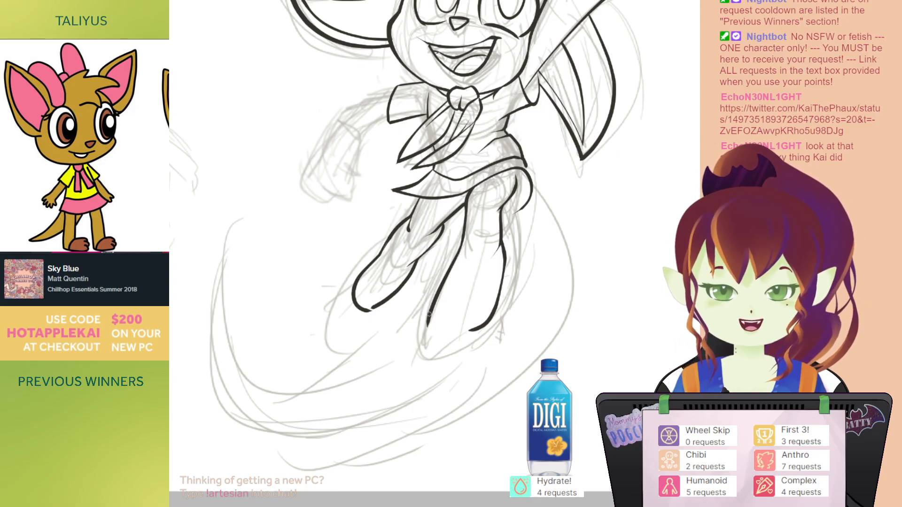
left_click_drag(429, 324, 449, 330)
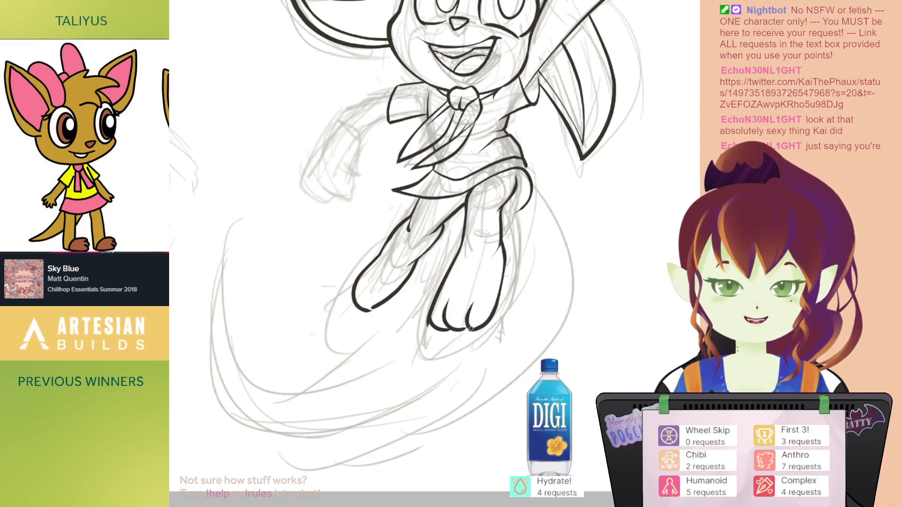
scroll(510, 288, "down", 1)
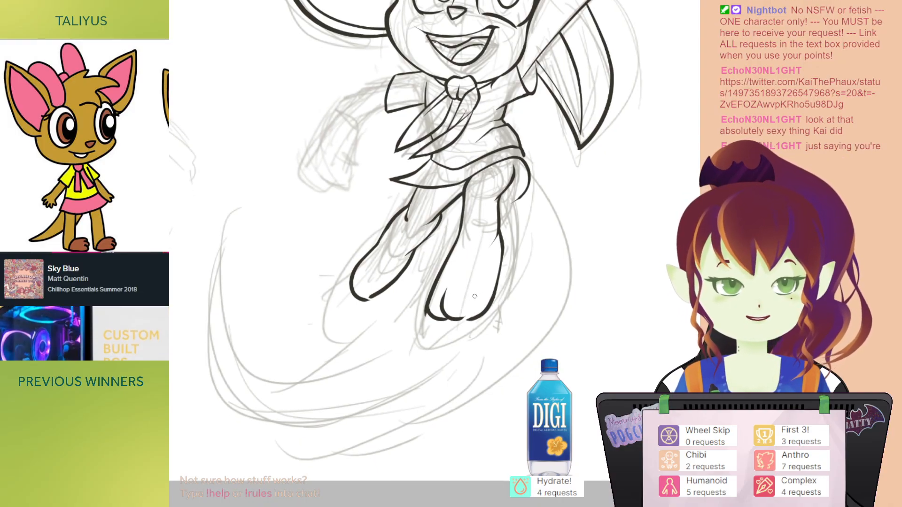
left_click_drag(465, 306, 476, 318)
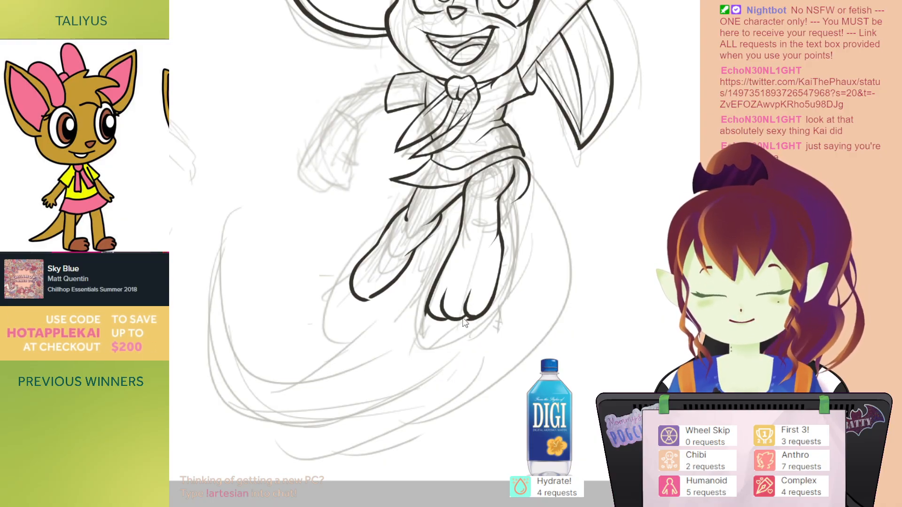
scroll(475, 248, "down", 2)
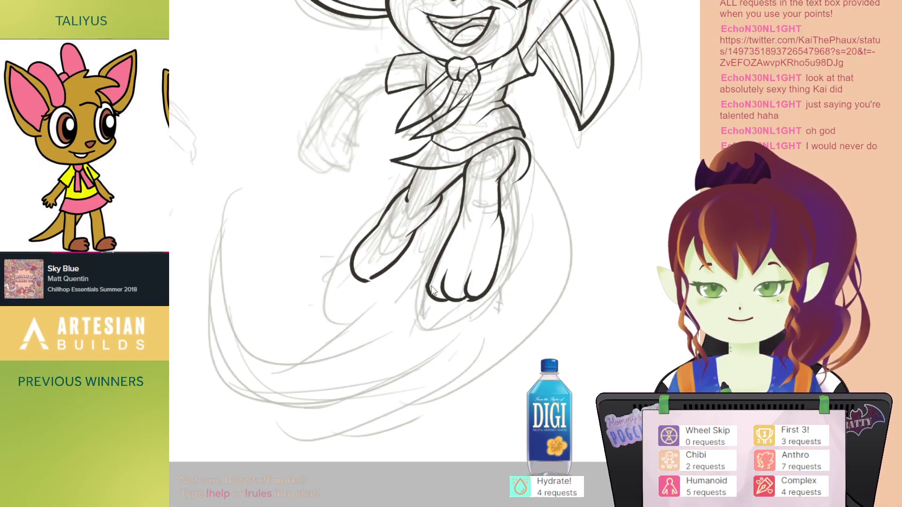
Step: Check the inked legs and feet against the whole pose in both normal and mirrored orientation
left_click_drag(447, 221, 472, 229)
key("h")
left_click_drag(471, 62, 476, 231)
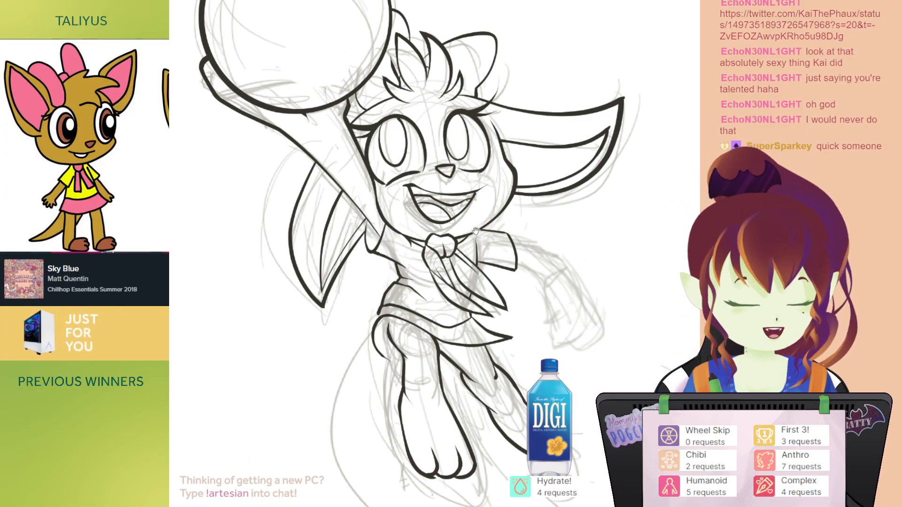
mouse_move(530, 350)
left_mouse_down()
mouse_move(557, 182)
mouse_move(540, 193)
mouse_move(534, 216)
mouse_move(513, 333)
mouse_move(532, 167)
left_mouse_up()
key("h")
mouse_move(478, 246)
left_mouse_down()
mouse_move(469, 285)
mouse_move(495, 230)
mouse_move(500, 237)
left_mouse_up()
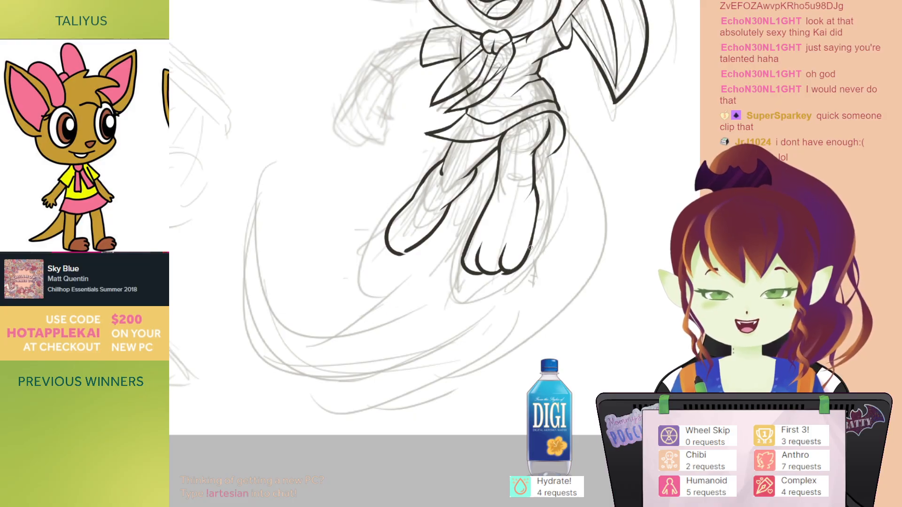
key("ctrl+z")
key("ctrl+y")
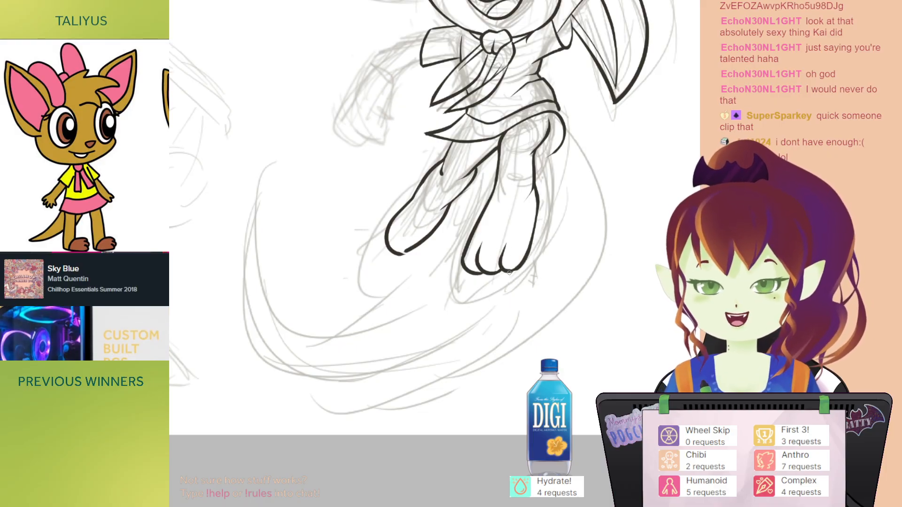
Step: Ink short dividing lines for the toes on the trailing foot and tidy its rounded tip
left_click_drag(517, 138, 517, 179)
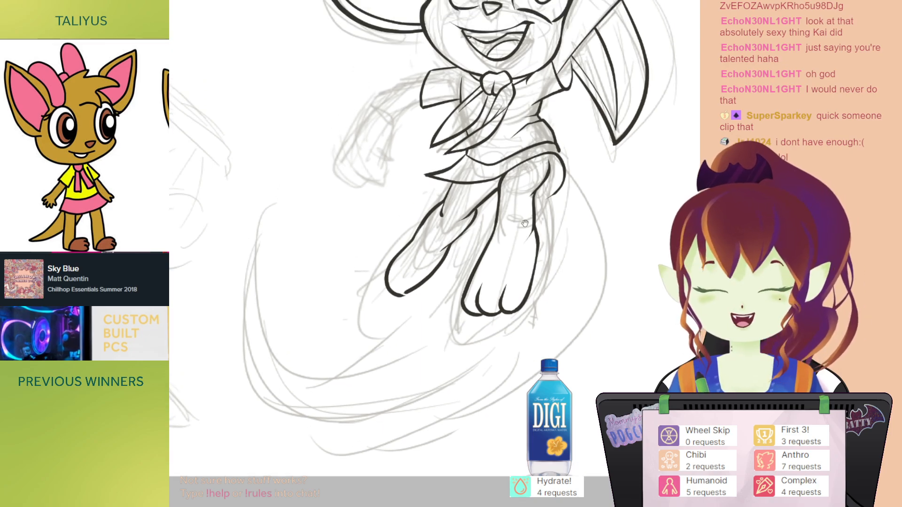
left_click_drag(493, 248, 506, 223)
mouse_move(545, 162)
left_mouse_down()
mouse_move(520, 234)
mouse_move(542, 220)
mouse_move(509, 239)
mouse_move(522, 226)
left_mouse_up()
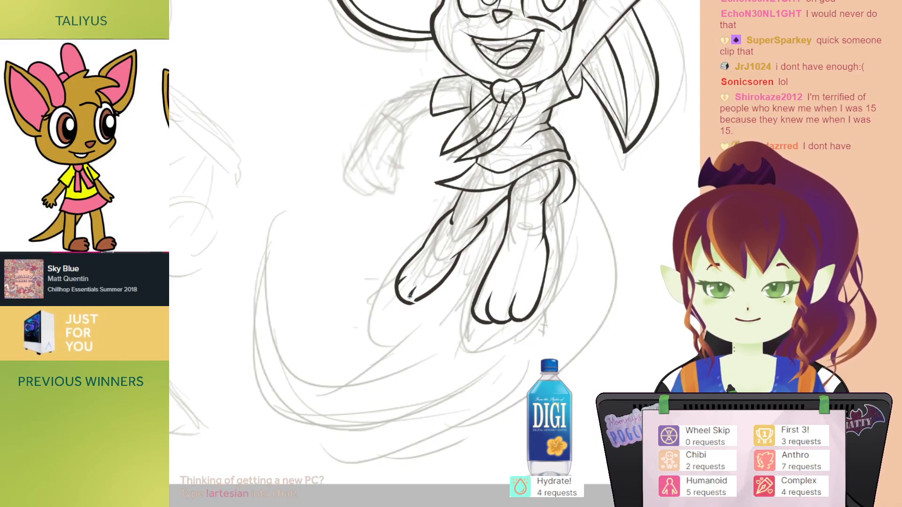
key("h")
scroll(452, 247, "down", 2)
scroll(438, 245, "up", 2)
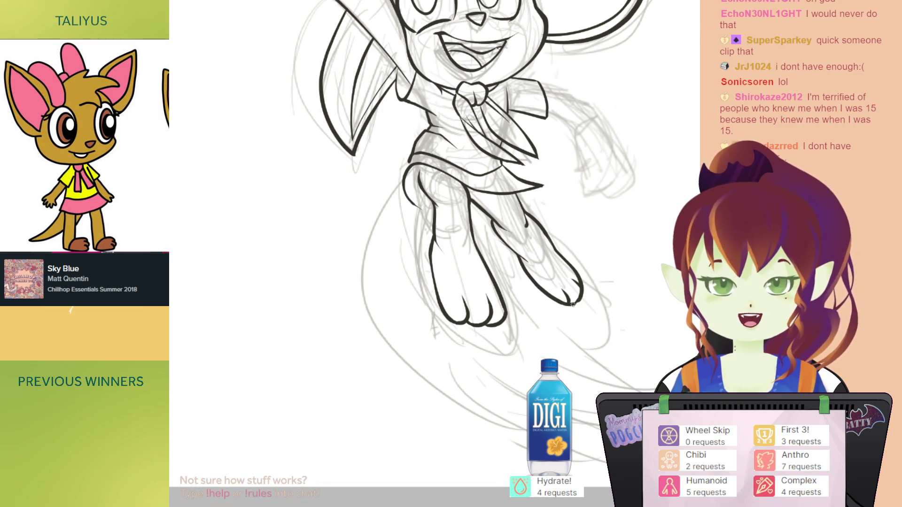
mouse_move(555, 261)
left_mouse_down()
mouse_move(554, 309)
mouse_move(547, 301)
left_mouse_up()
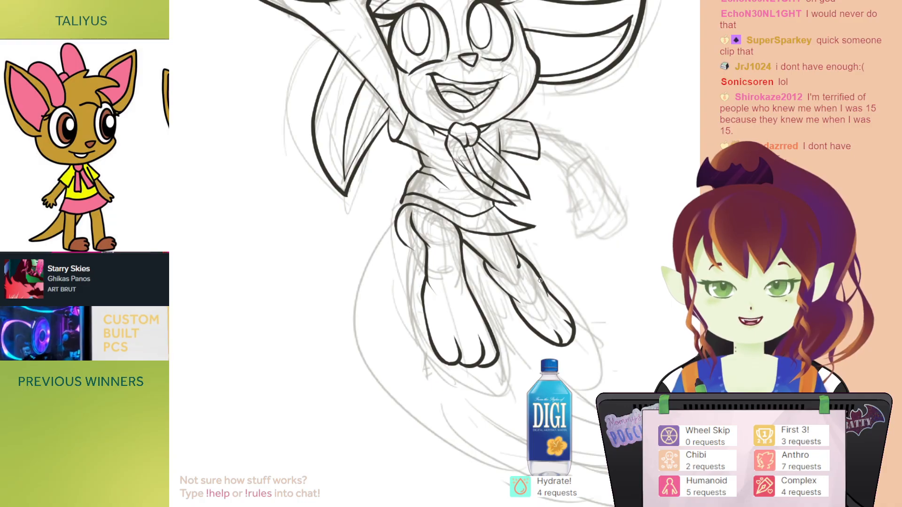
Step: Erase the pointed skirt hem and side flare around the thighs, keeping the shirt hem and leg contours
left_click_drag(489, 258, 523, 122)
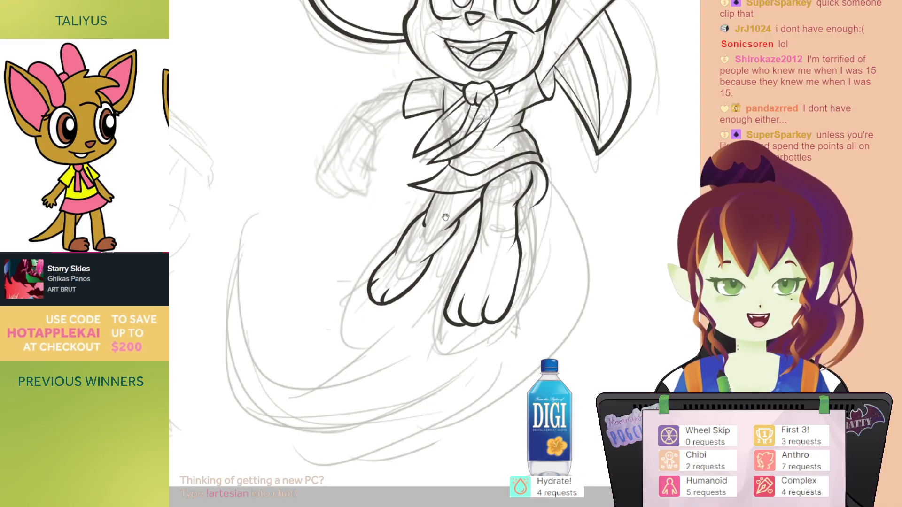
left_click_drag(446, 194, 450, 193)
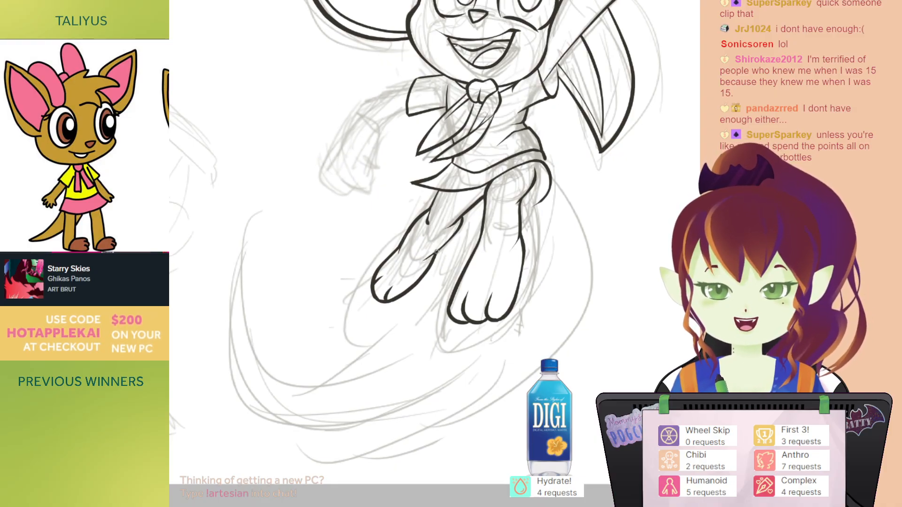
left_click_drag(450, 187, 431, 228)
left_click_drag(462, 190, 468, 194)
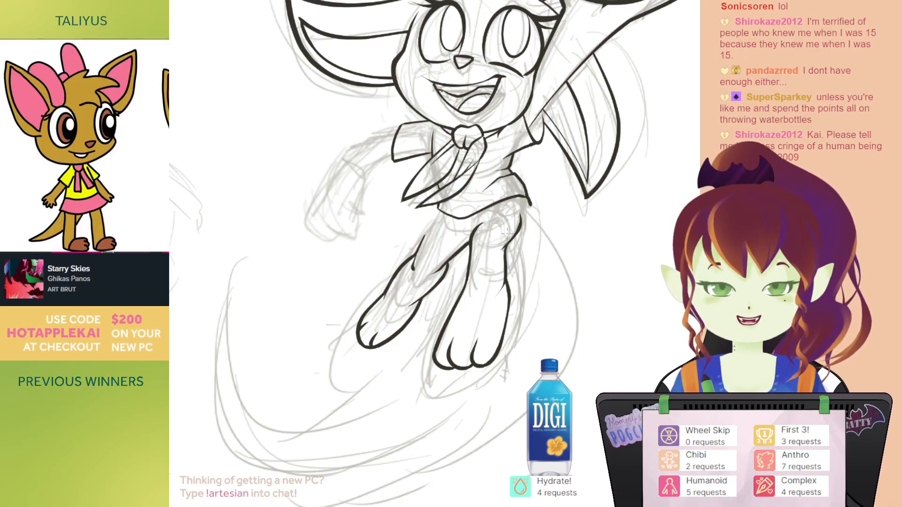
Step: Try a single curved skirt hem stroke sweeping across the trailing thigh
left_click_drag(508, 235, 516, 215)
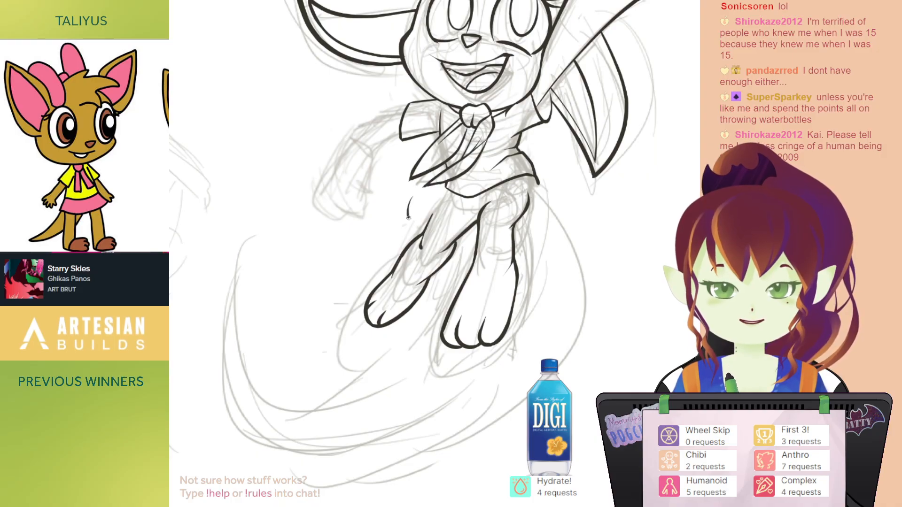
left_click_drag(448, 234, 472, 224)
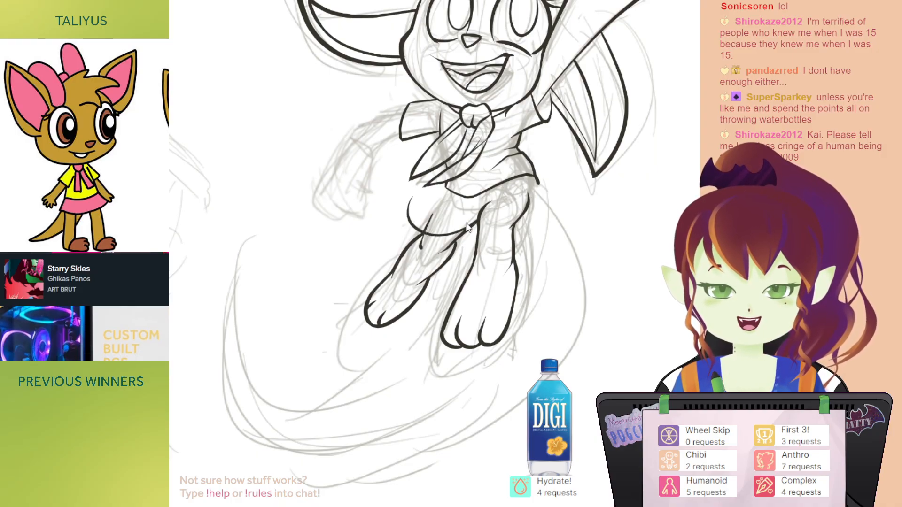
key("ctrl+z")
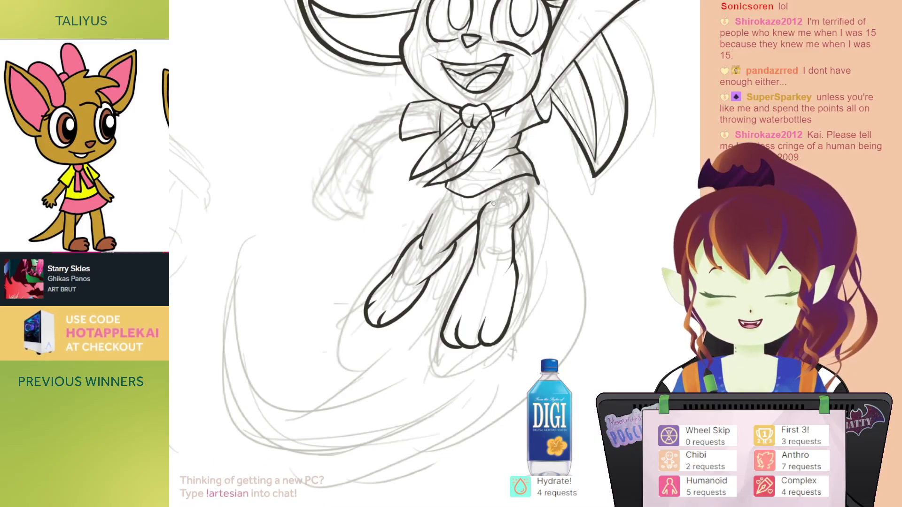
Step: Try a rounded arc over the front thigh with the skirt's outer edge falling from the shirt hem beside it
mouse_move(483, 209)
left_mouse_down()
mouse_move(506, 198)
mouse_move(528, 206)
mouse_move(538, 247)
mouse_move(527, 259)
left_mouse_up()
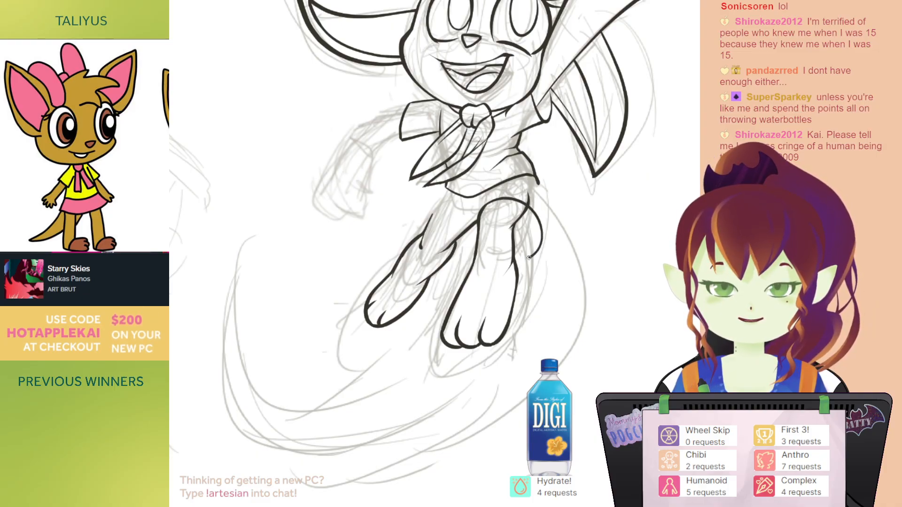
key("h")
mouse_move(435, 76)
left_mouse_down()
mouse_move(436, 188)
mouse_move(482, 92)
left_mouse_up()
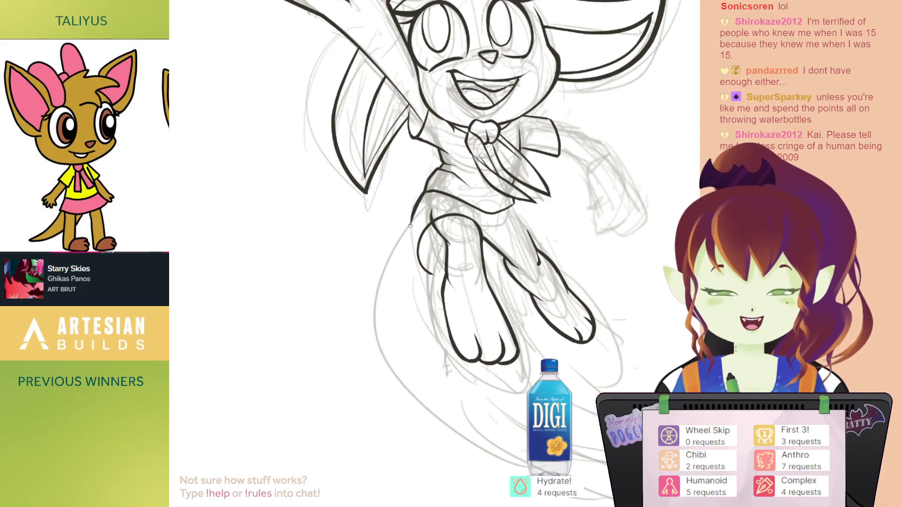
left_click_drag(421, 197, 411, 228)
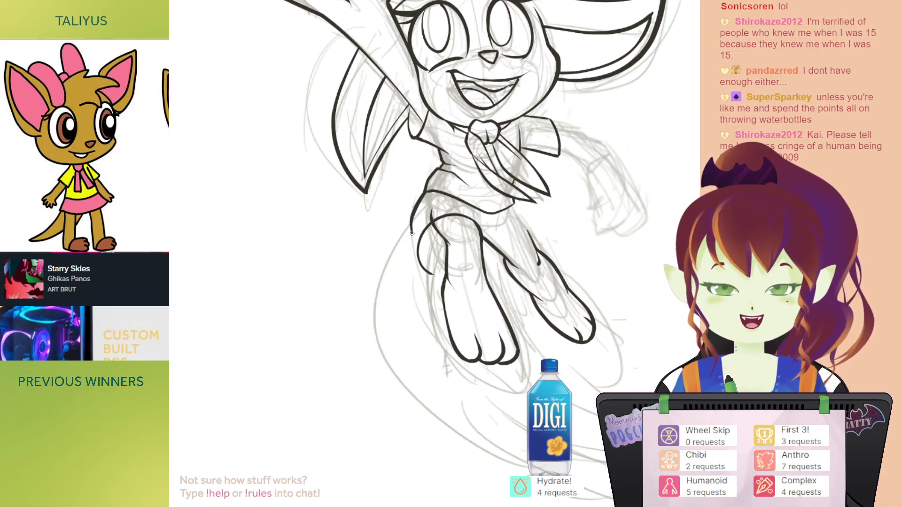
key("h")
left_click_drag(474, 306, 526, 189)
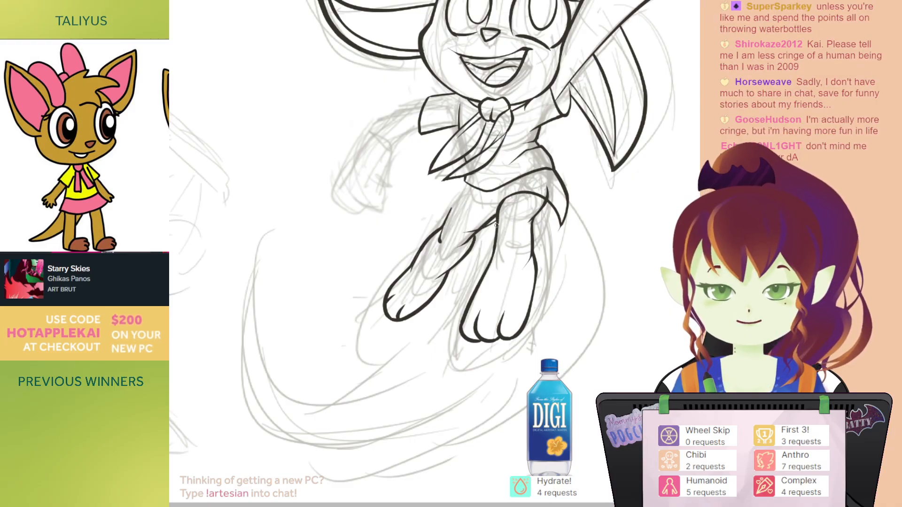
left_click_drag(486, 227, 452, 229)
key("ctrl+z")
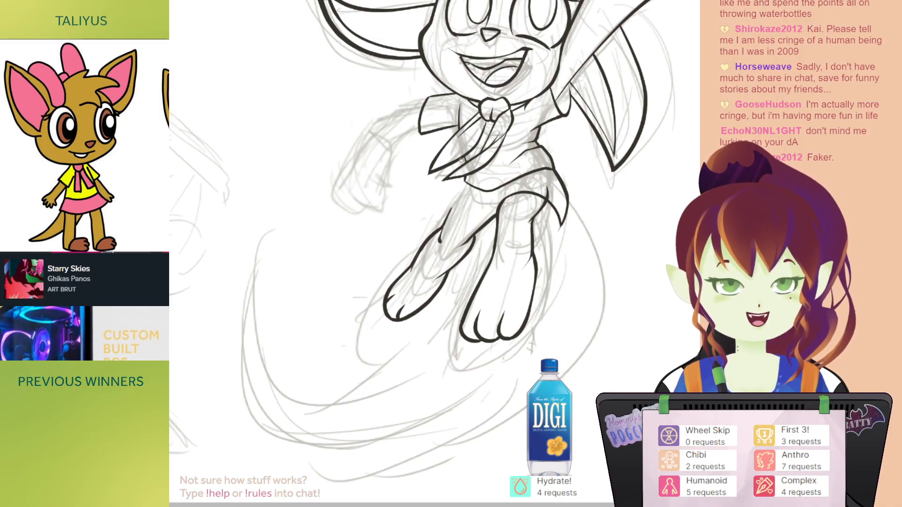
Step: Try a flared skirt hem over the trailing thigh, curving its outer end back up towards the waist
scroll(460, 206, "down", 1)
left_click_drag(460, 206, 454, 208)
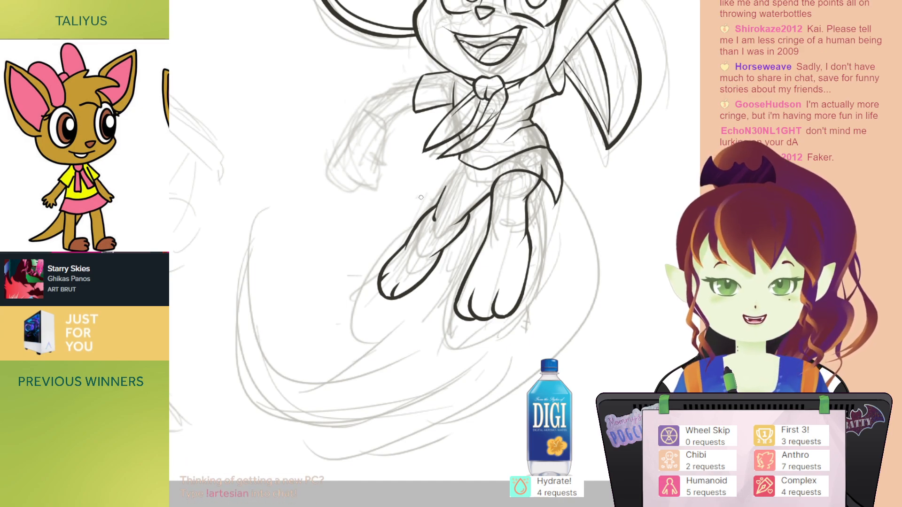
left_click_drag(421, 190, 467, 208)
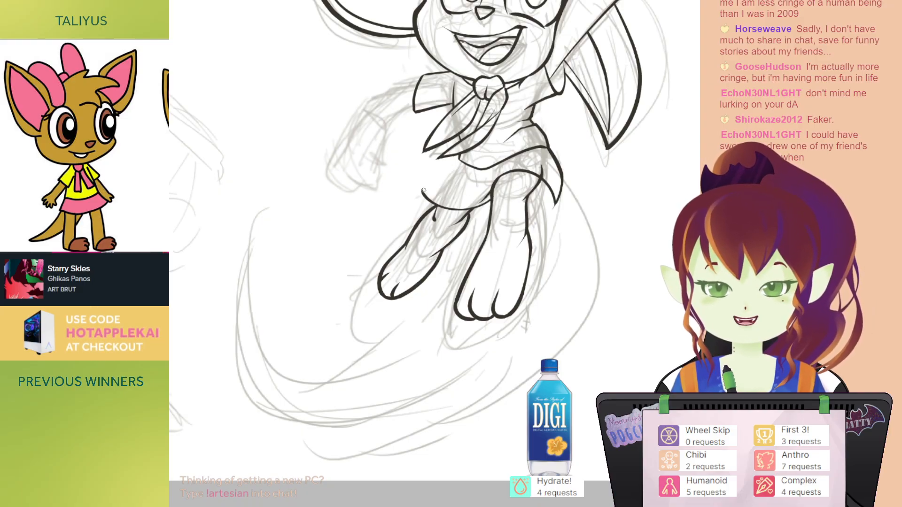
left_click_drag(423, 192, 441, 179)
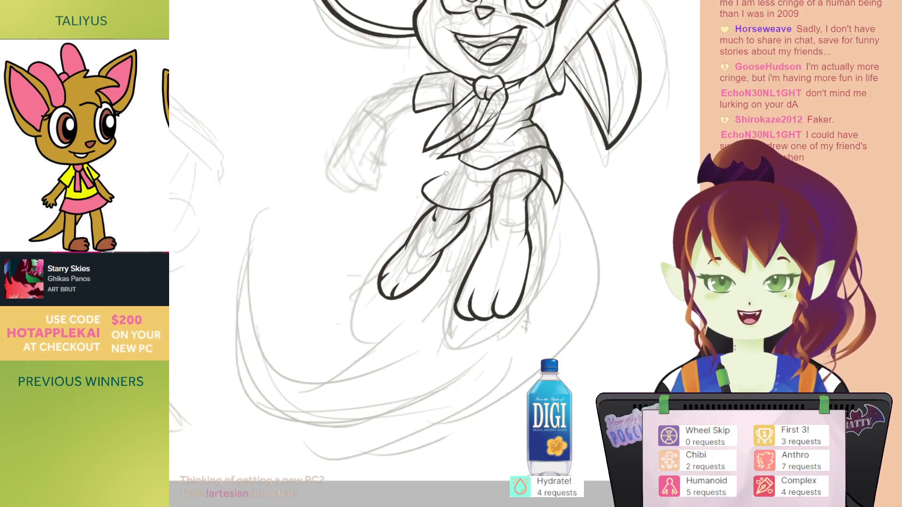
Step: Remove the trial skirt edges and the arc over the front thigh, leaving the shirt hem and legs
left_click_drag(512, 125, 503, 132)
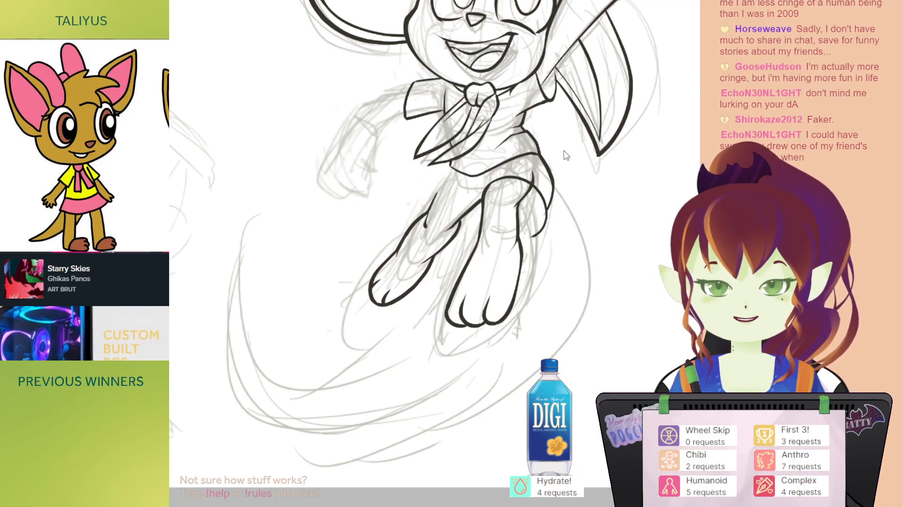
key("h")
key("h")
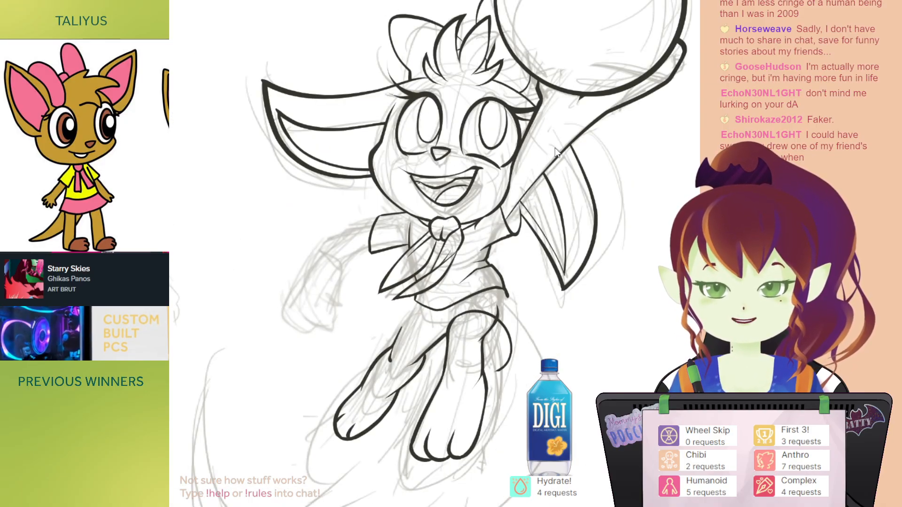
left_click_drag(462, 302, 486, 172)
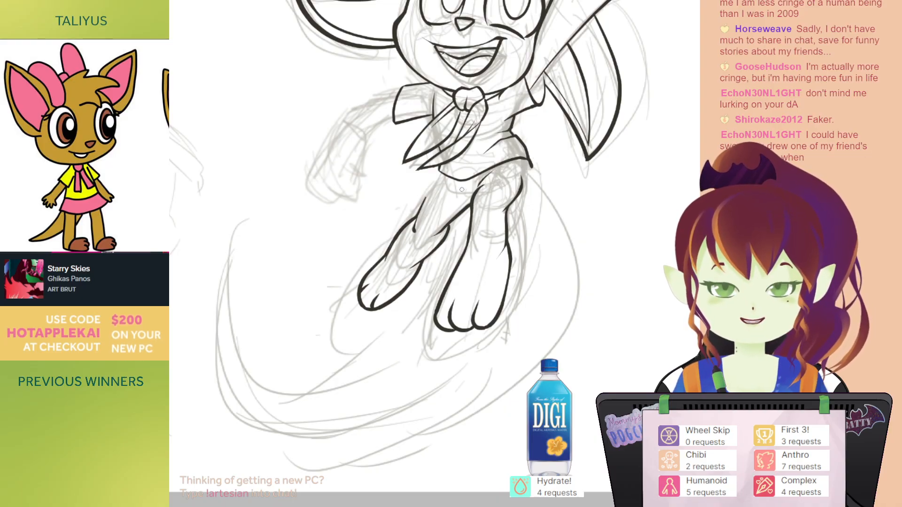
mouse_move(537, 143)
left_mouse_down()
mouse_move(502, 117)
mouse_move(454, 155)
mouse_move(471, 127)
left_mouse_up()
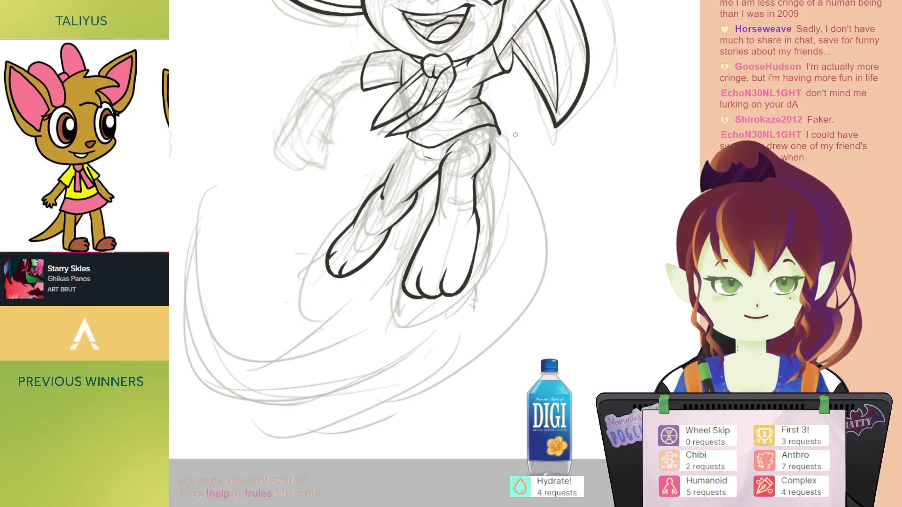
left_click_drag(504, 193, 514, 211)
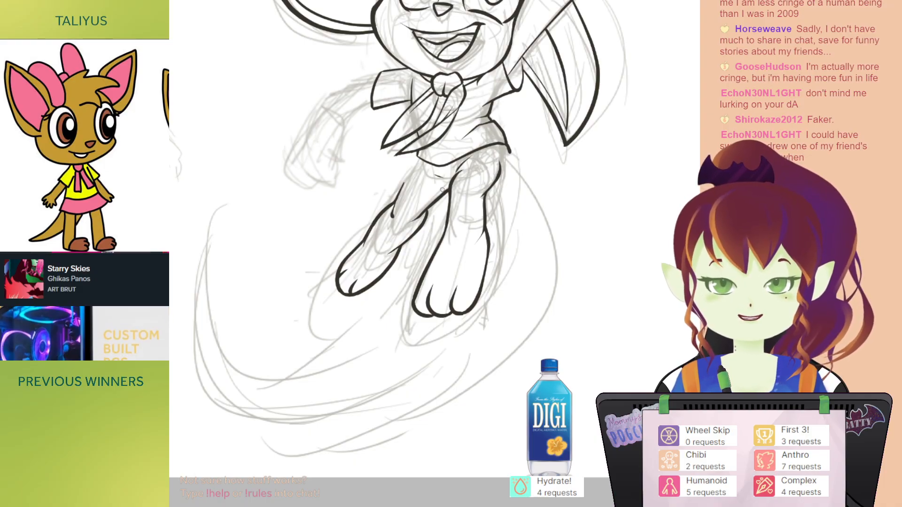
left_click_drag(531, 156, 560, 166)
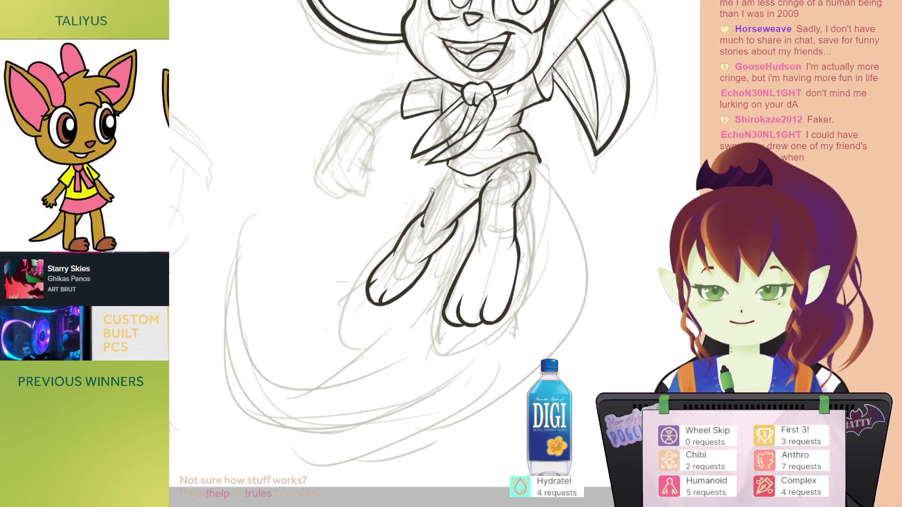
Step: Ink a rounded skirt hem over the trailing thigh and an arc over the top of the front thigh
mouse_move(413, 182)
left_mouse_down()
mouse_move(405, 195)
mouse_move(431, 217)
mouse_move(468, 210)
mouse_move(491, 182)
mouse_move(517, 173)
mouse_move(527, 174)
mouse_move(526, 188)
mouse_move(507, 178)
mouse_move(521, 218)
mouse_move(545, 213)
mouse_move(541, 198)
left_mouse_up()
key("ctrl+z")
key("ctrl+z")
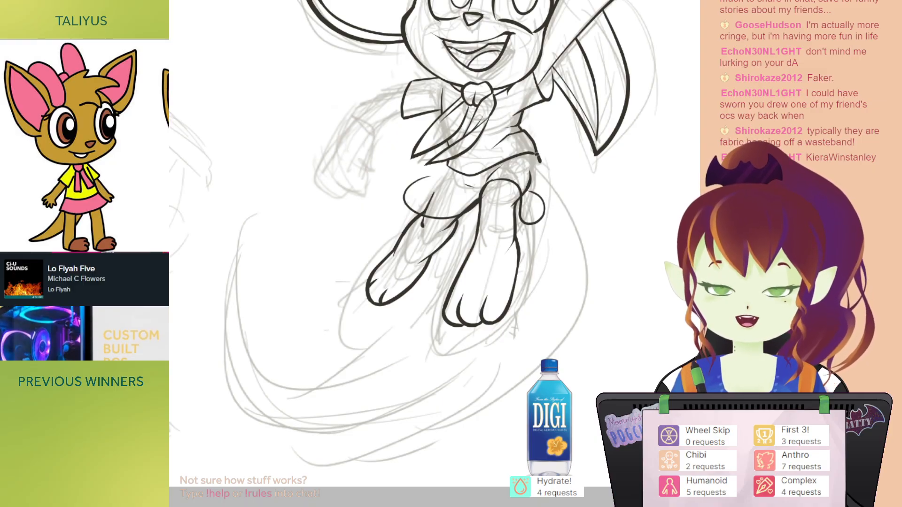
key("ctrl+z")
Step: Try a long outer skirt edge from the shirt hem, rounding its lower corner back to the front thigh
mouse_move(537, 154)
left_mouse_down()
mouse_move(546, 200)
mouse_move(544, 210)
mouse_move(535, 170)
mouse_move(512, 301)
left_mouse_up()
key("h")
left_click_drag(390, 317, 450, 213)
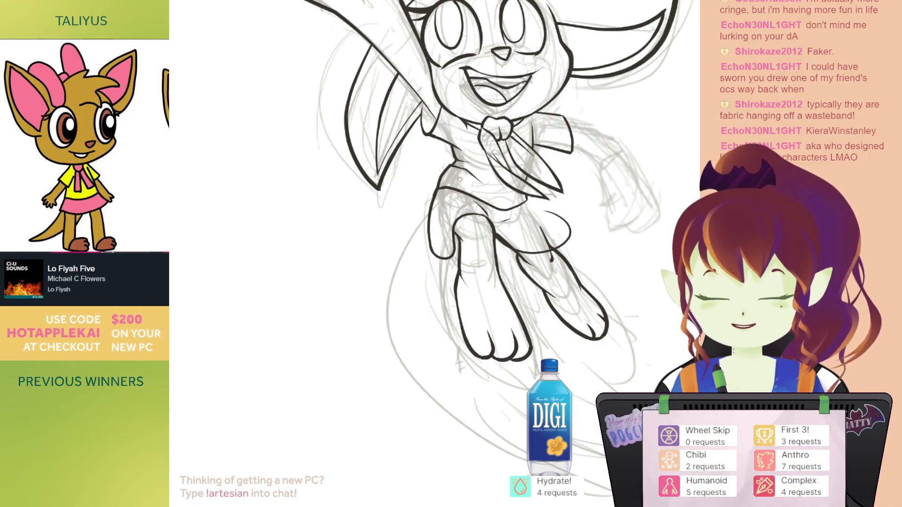
key("h")
left_click_drag(444, 205, 493, 169)
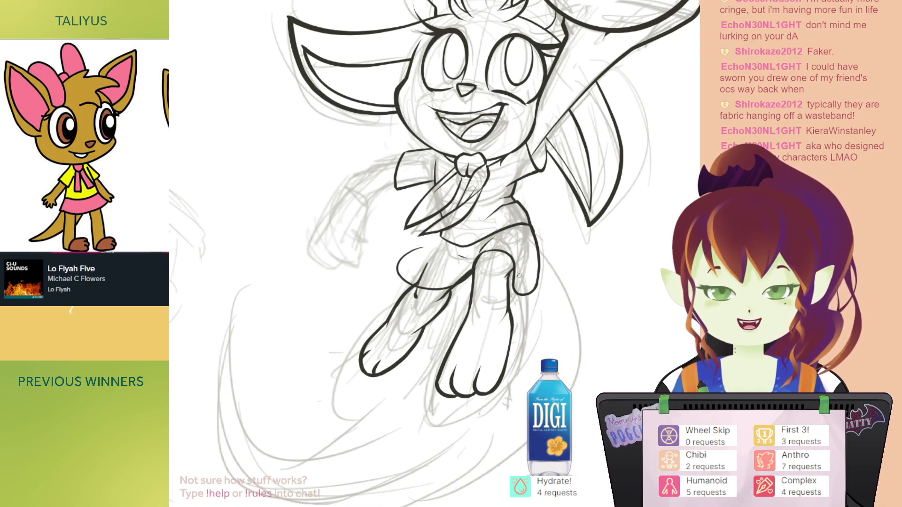
mouse_move(532, 241)
left_mouse_down()
mouse_move(534, 199)
mouse_move(507, 219)
left_mouse_up()
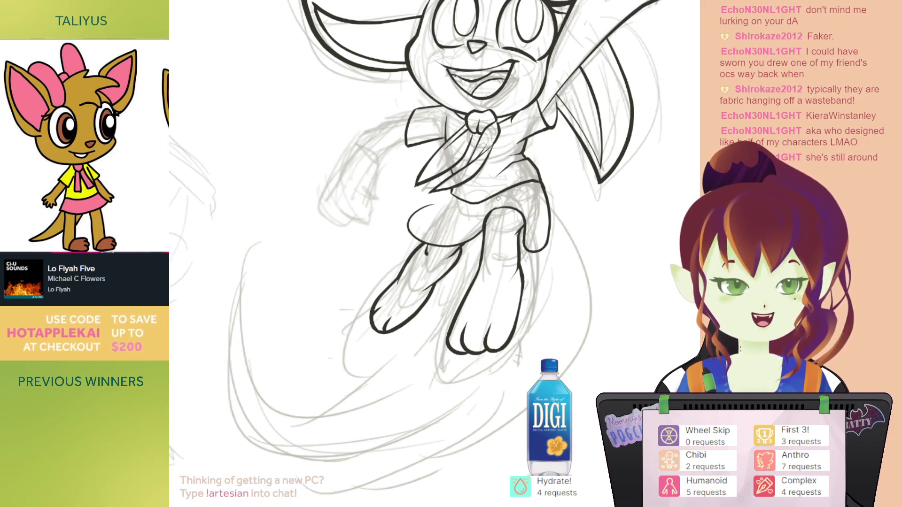
left_click_drag(491, 203, 509, 189)
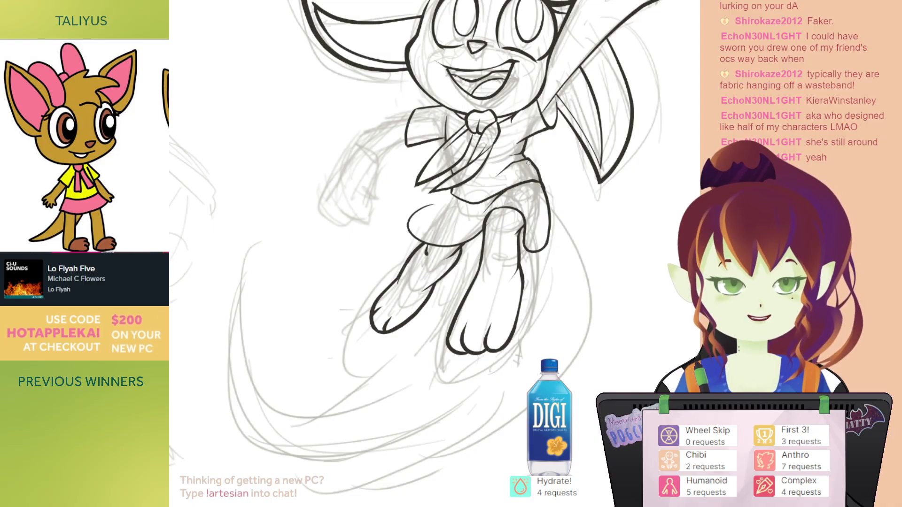
Step: Redraw the skirt's outer edge as a smooth curve from the shirt hem down beside the front thigh
left_click_drag(538, 245, 561, 216)
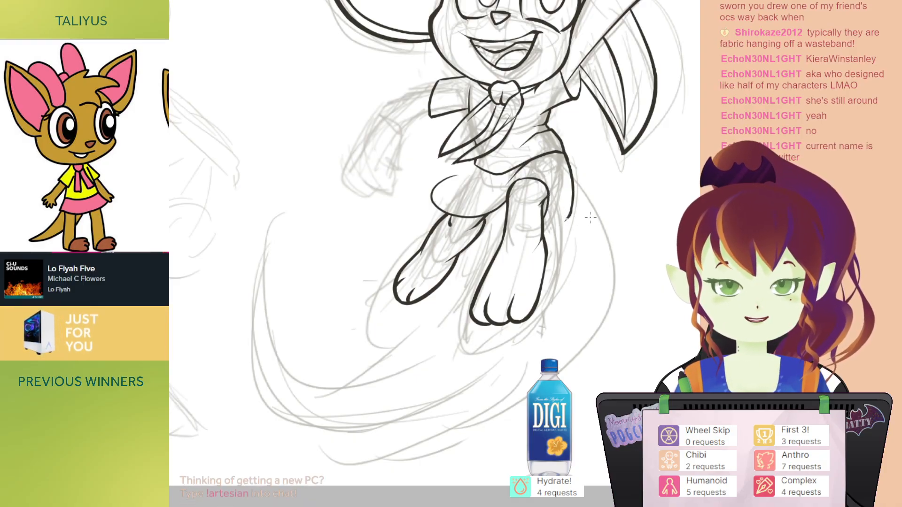
key("ctrl+z")
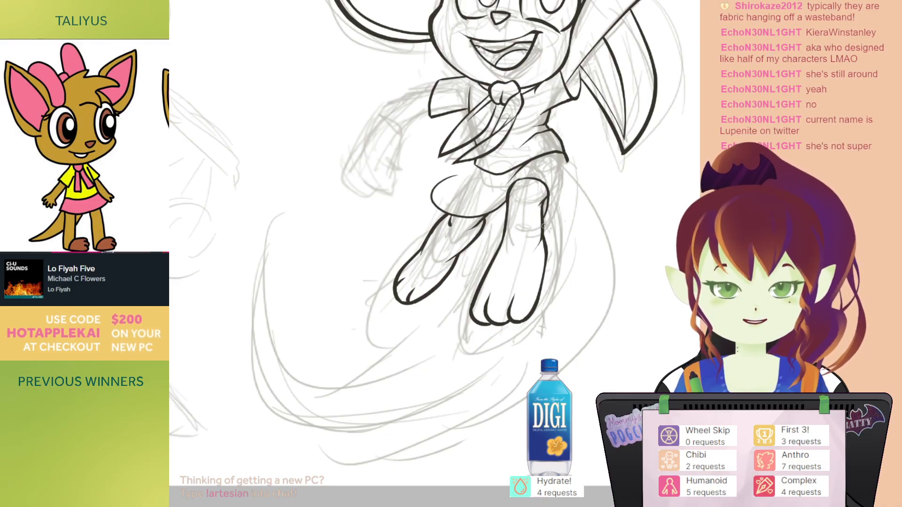
mouse_move(562, 203)
left_mouse_down()
mouse_move(568, 163)
mouse_move(538, 181)
left_mouse_up()
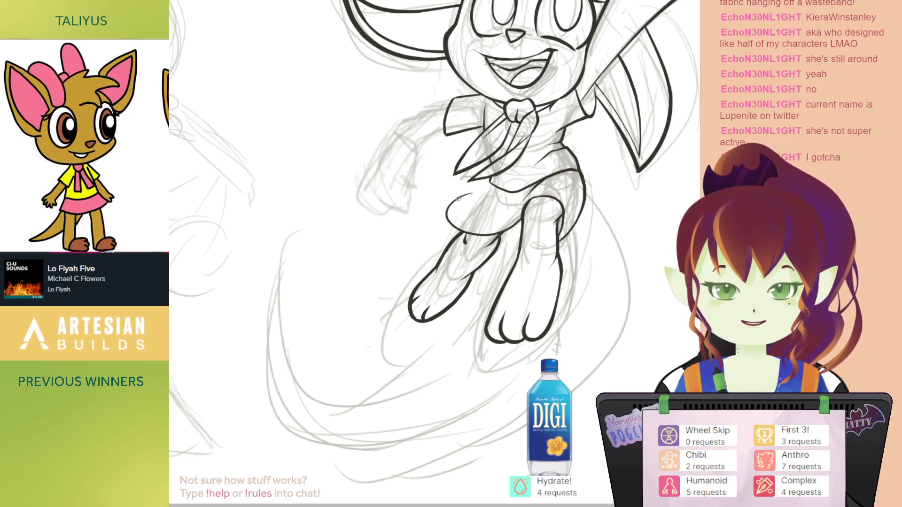
Step: Try a pointed, flared corner on the skirt's trailing side in place of the rounded edge over the thigh
left_click_drag(485, 186, 496, 184)
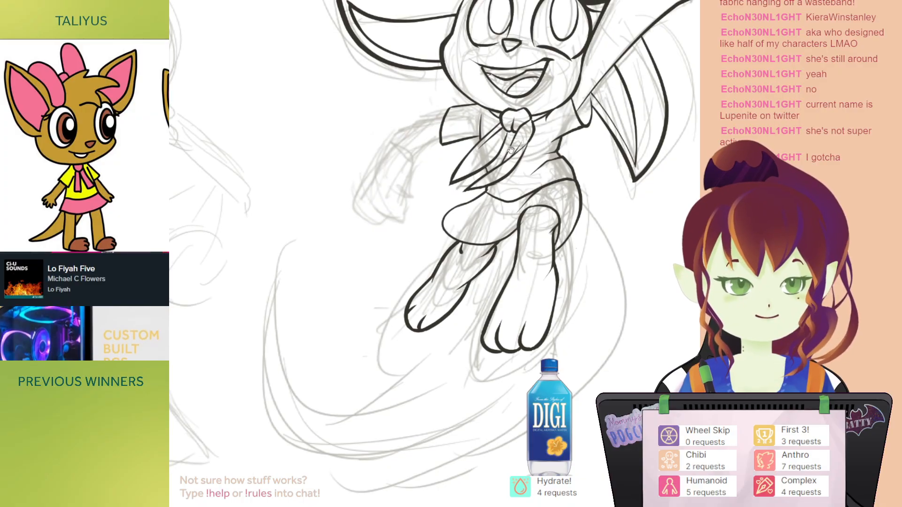
key("h")
mouse_move(435, 83)
left_mouse_down()
mouse_move(522, 130)
mouse_move(528, 115)
left_mouse_up()
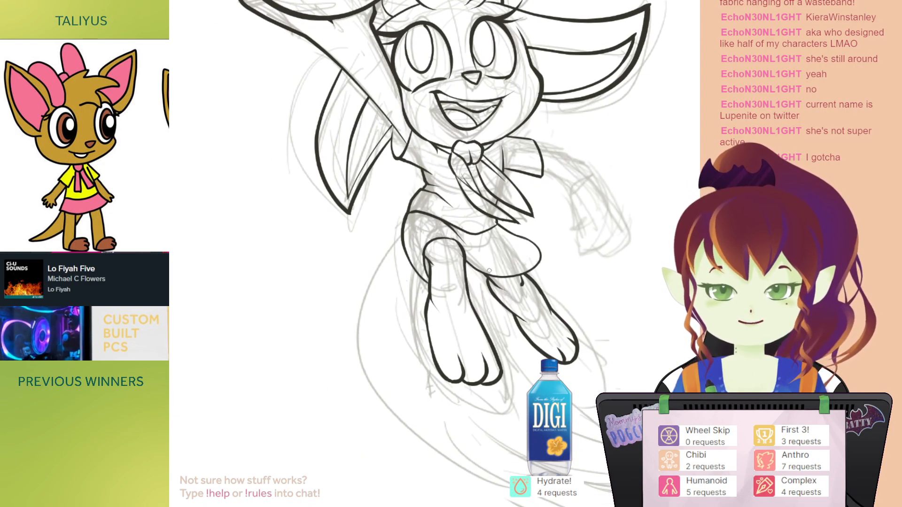
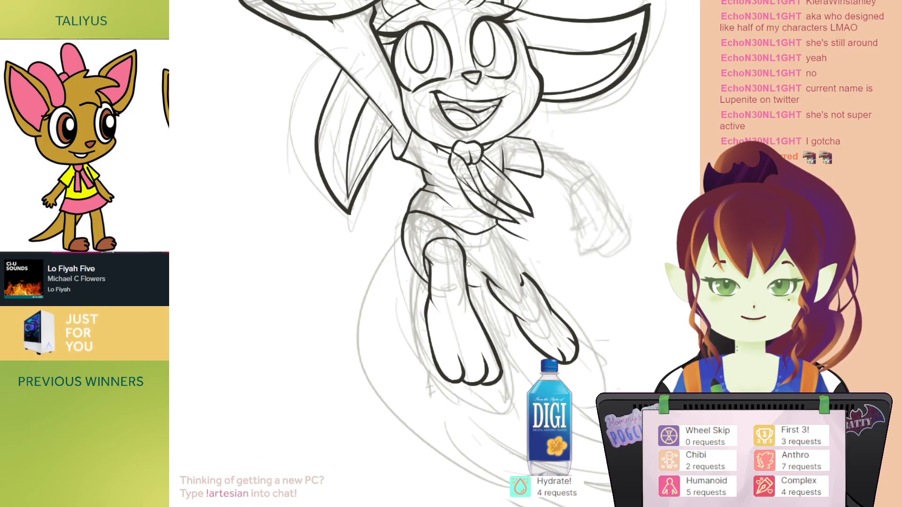
mouse_move(467, 273)
left_mouse_down()
mouse_move(516, 277)
mouse_move(535, 266)
mouse_move(525, 163)
mouse_move(450, 179)
left_mouse_up()
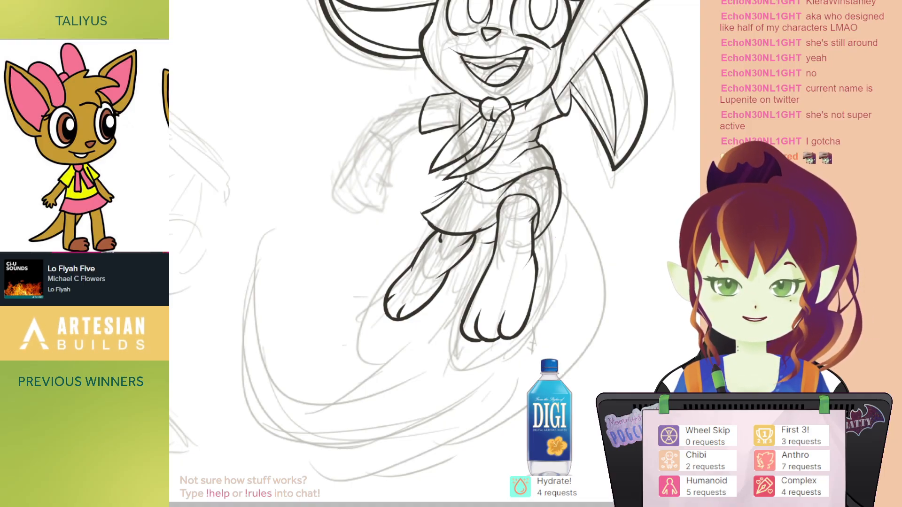
mouse_move(495, 167)
left_mouse_down()
mouse_move(472, 242)
mouse_move(494, 183)
left_mouse_up()
left_click_drag(450, 204, 417, 222)
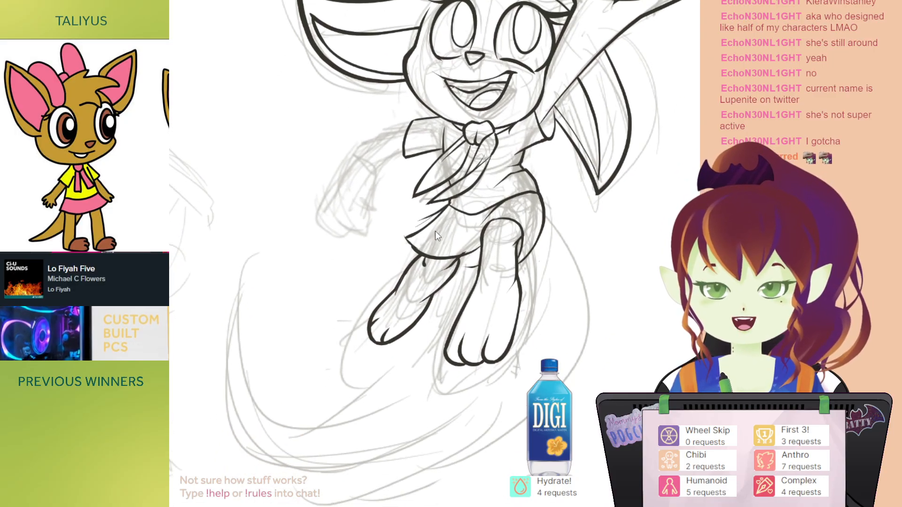
Step: Undo the pointed skirt corner and ink a rounded edge over the trailing thigh
key("ctrl+z")
key("h")
mouse_move(457, 131)
left_mouse_down()
mouse_move(423, 227)
mouse_move(456, 130)
left_mouse_up()
key("h")
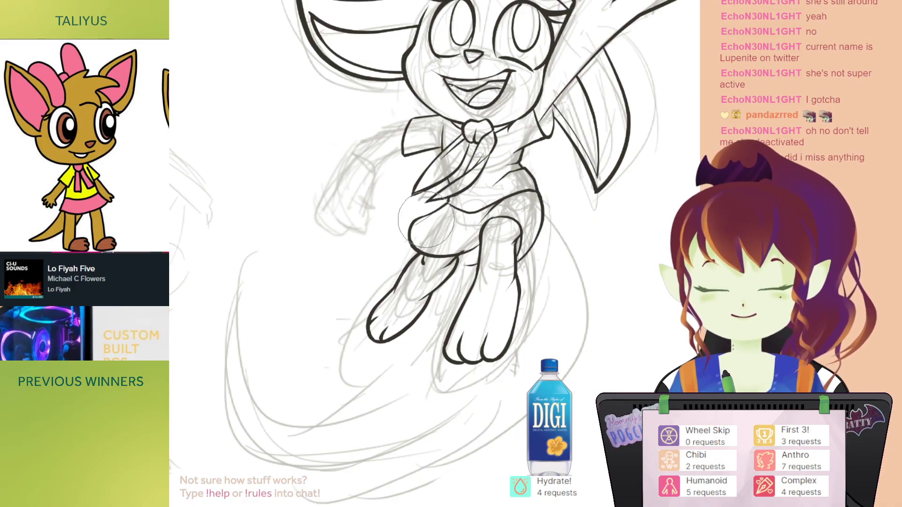
left_click_drag(429, 207, 420, 205)
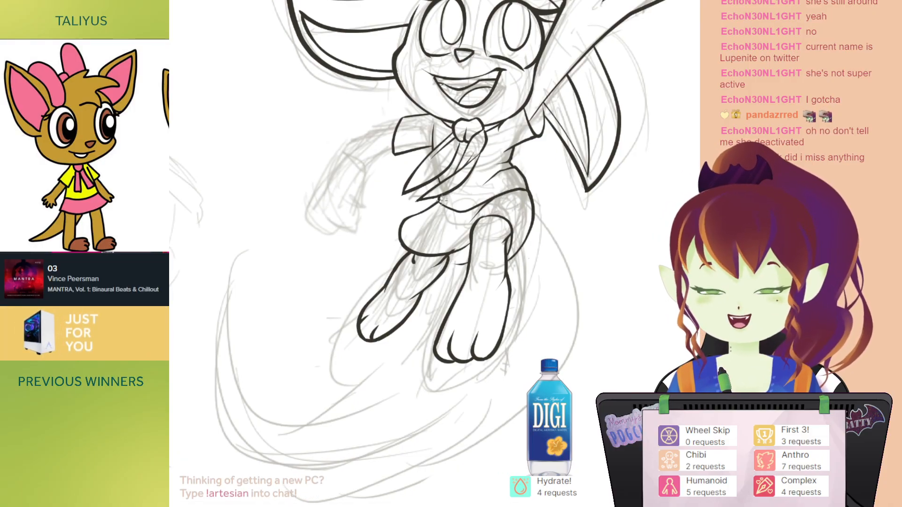
Step: Redraw the skirt's outer edge beside the front thigh and thicken the hem above the trailing leg
left_click_drag(460, 249, 475, 197)
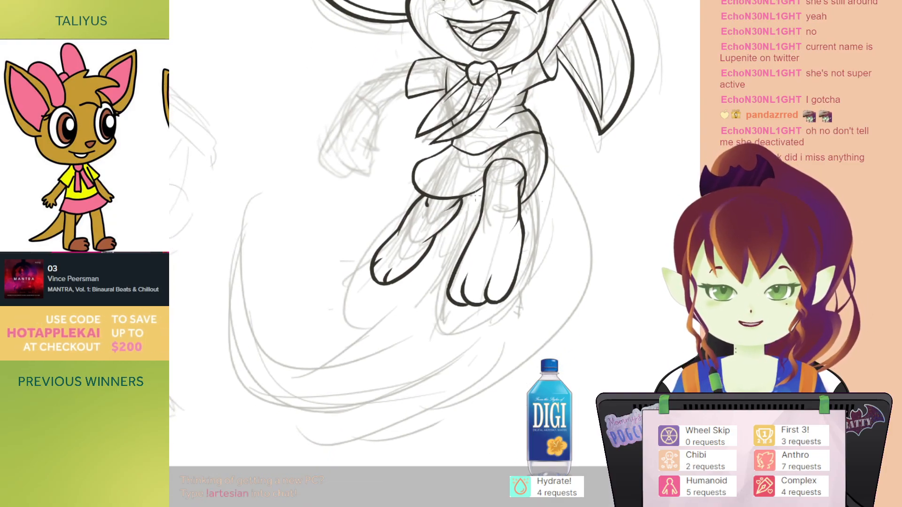
left_click_drag(466, 196, 477, 195)
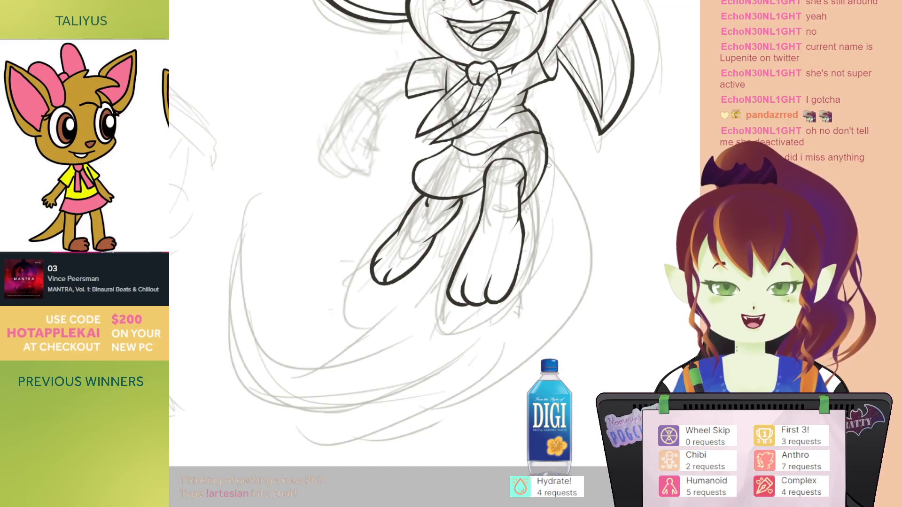
key("ctrl+z")
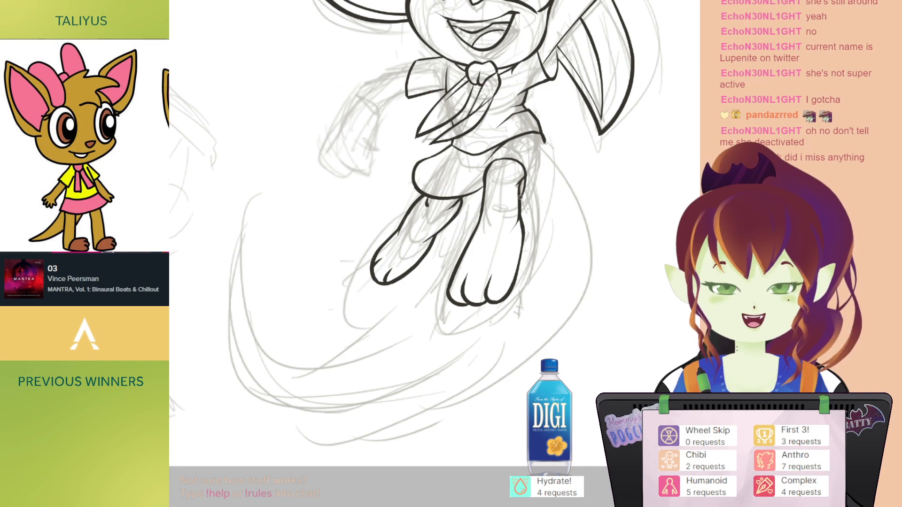
mouse_move(533, 187)
left_mouse_down()
mouse_move(546, 146)
mouse_move(541, 229)
left_mouse_up()
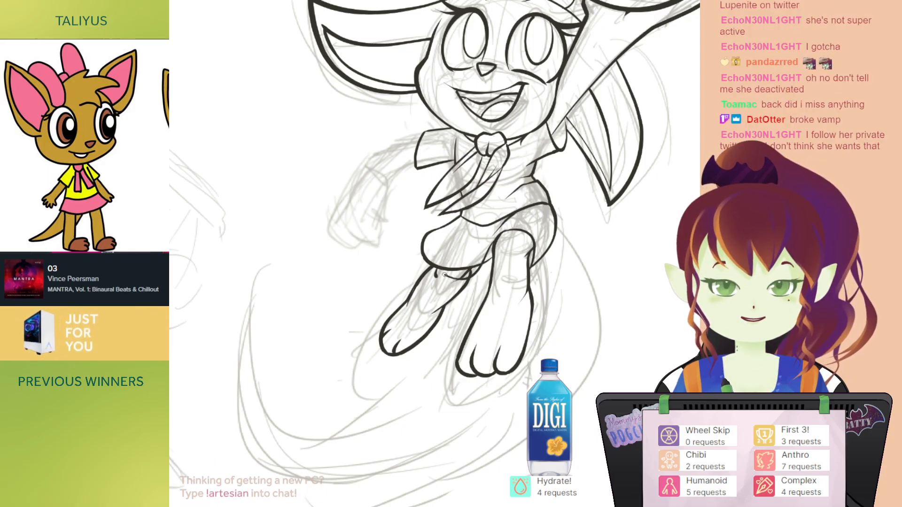
left_click_drag(435, 273, 474, 270)
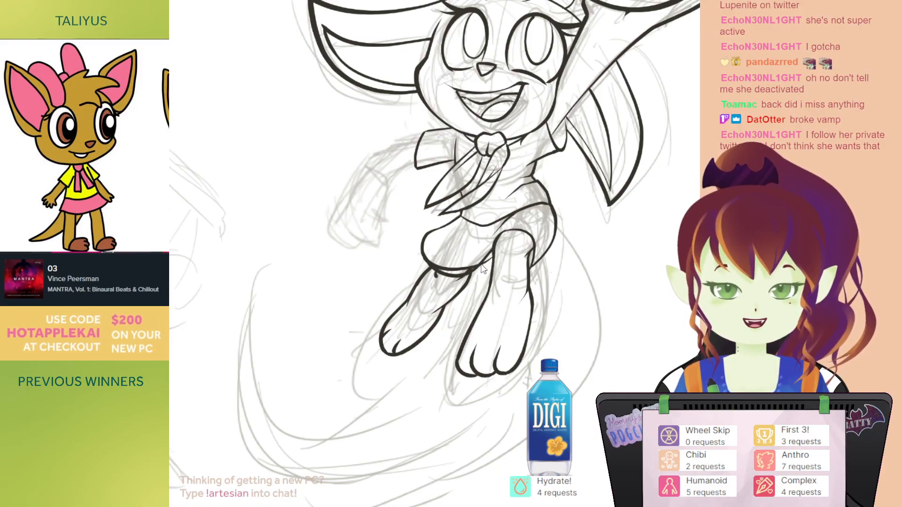
Step: Try a sharper corner on the skirt's trailing side, undo it and retouch the rounded hem near the front thigh
mouse_move(482, 219)
left_mouse_down()
mouse_move(498, 201)
mouse_move(497, 291)
mouse_move(485, 227)
left_mouse_up()
key("h")
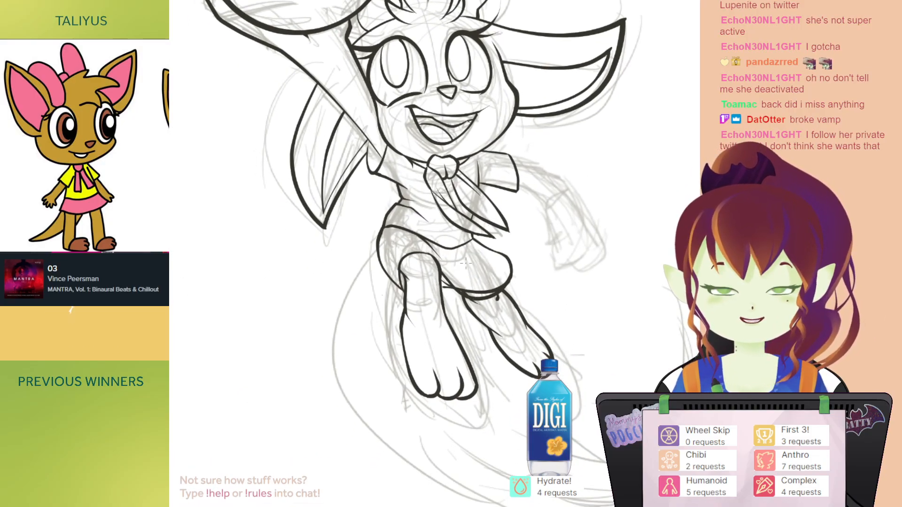
left_click_drag(460, 283, 467, 217)
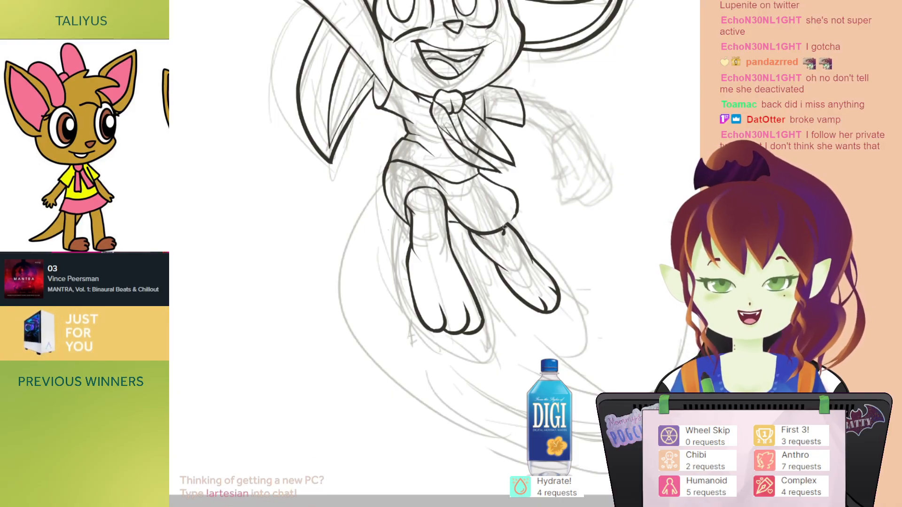
key("h")
mouse_move(463, 184)
left_mouse_down()
mouse_move(459, 230)
mouse_move(466, 207)
mouse_move(476, 212)
mouse_move(479, 202)
left_mouse_up()
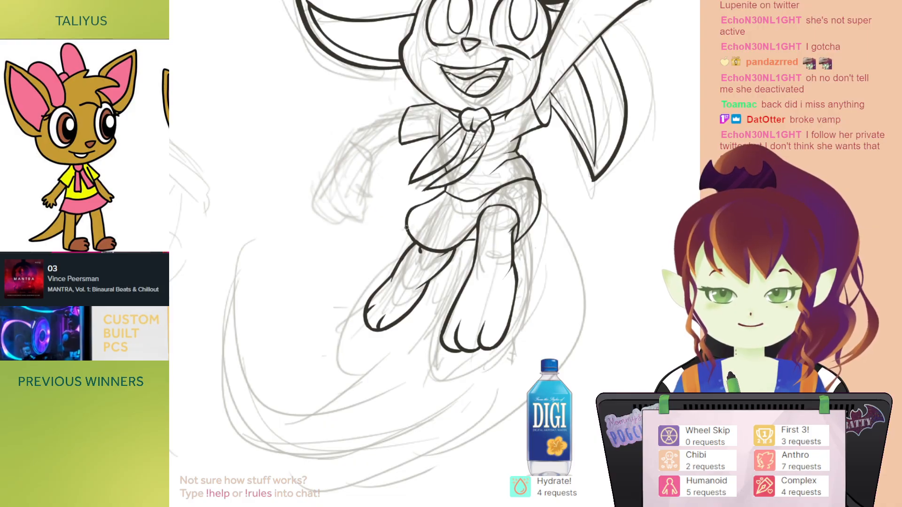
key("ctrl+z")
mouse_move(454, 237)
left_mouse_down()
mouse_move(442, 244)
mouse_move(462, 237)
left_mouse_up()
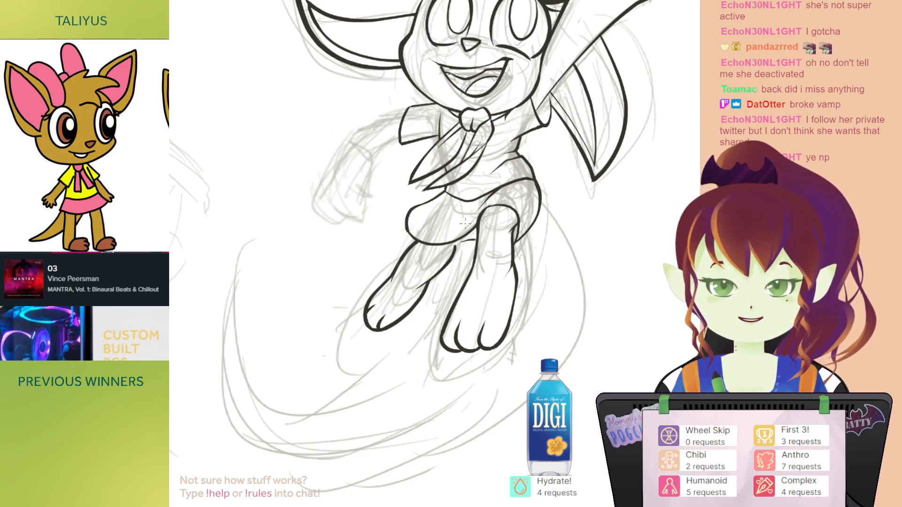
left_click_drag(472, 213, 470, 232)
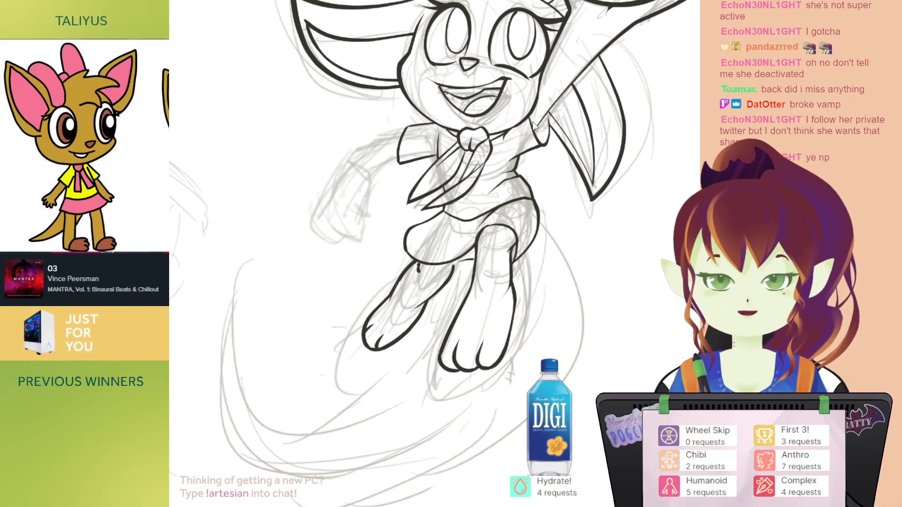
Step: Hide the rough sketch and check the clean line art of the whole figure, including in mirrored view
key("ctrl+minus")
left_click_drag(551, 252, 582, 277)
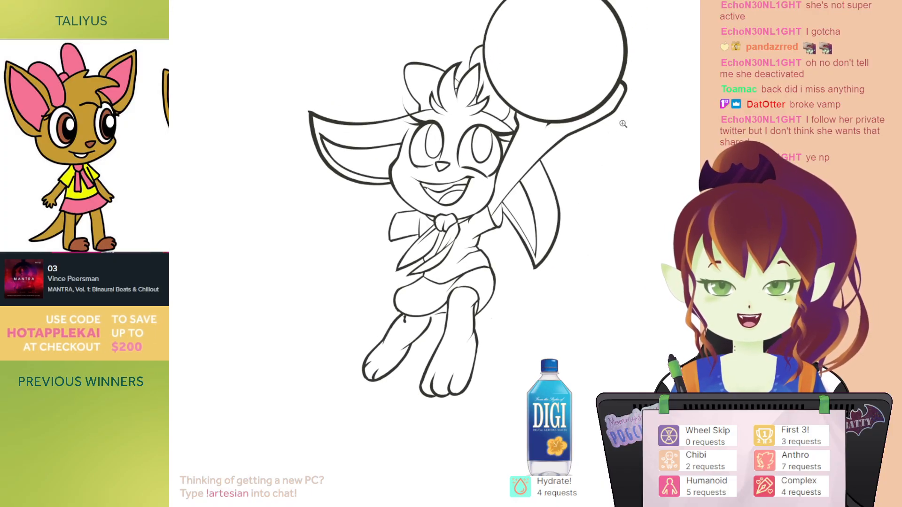
left_click_drag(596, 200, 583, 190)
key("h")
left_click_drag(559, 245, 558, 233)
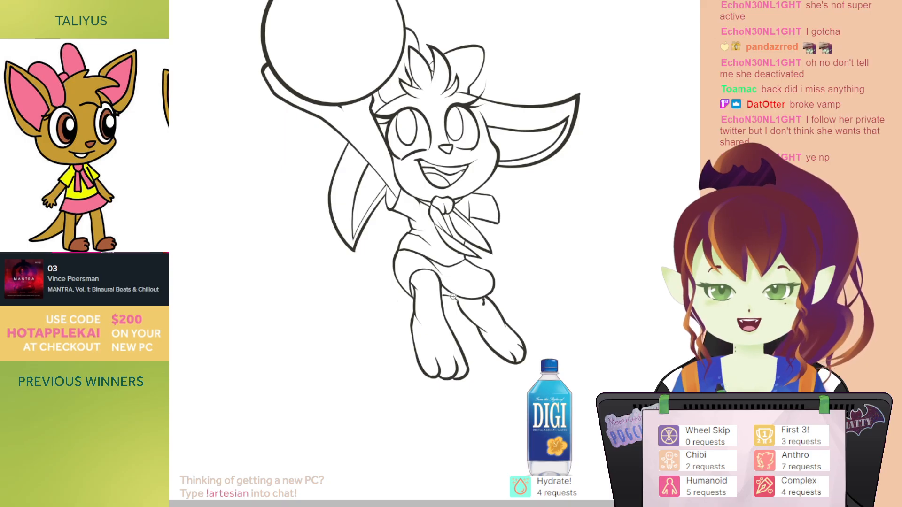
Step: Remove the rounded trailing side of the skirt between the shirt hem and the lower hem
left_click(489, 284)
left_click(488, 284)
left_click_drag(486, 284, 512, 234)
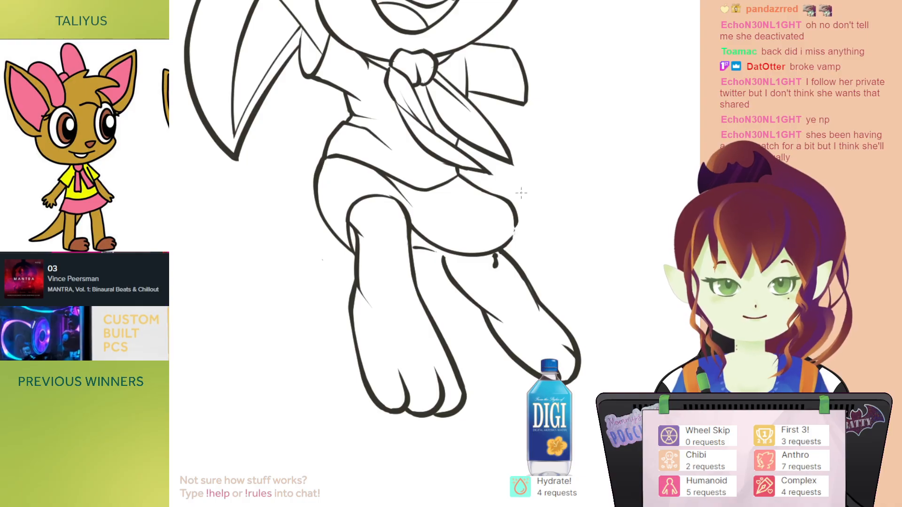
left_click_drag(523, 179, 513, 183)
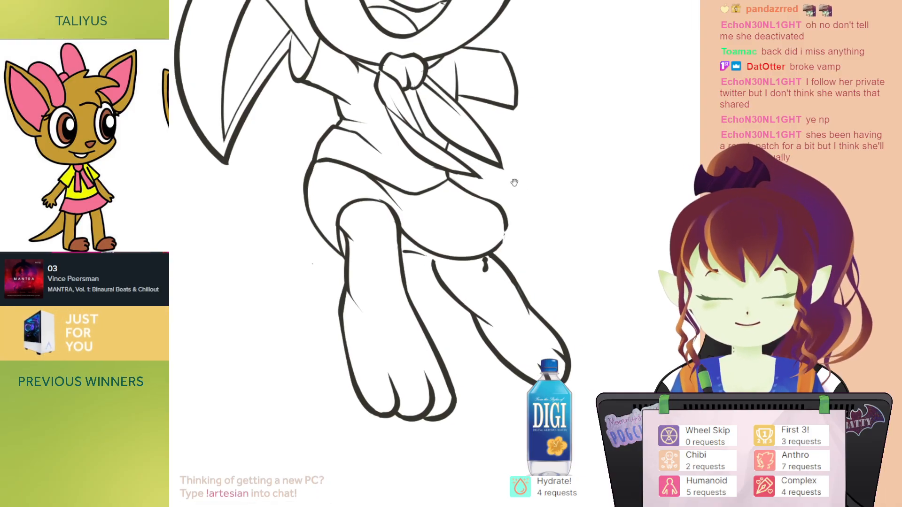
key("ctrl+z")
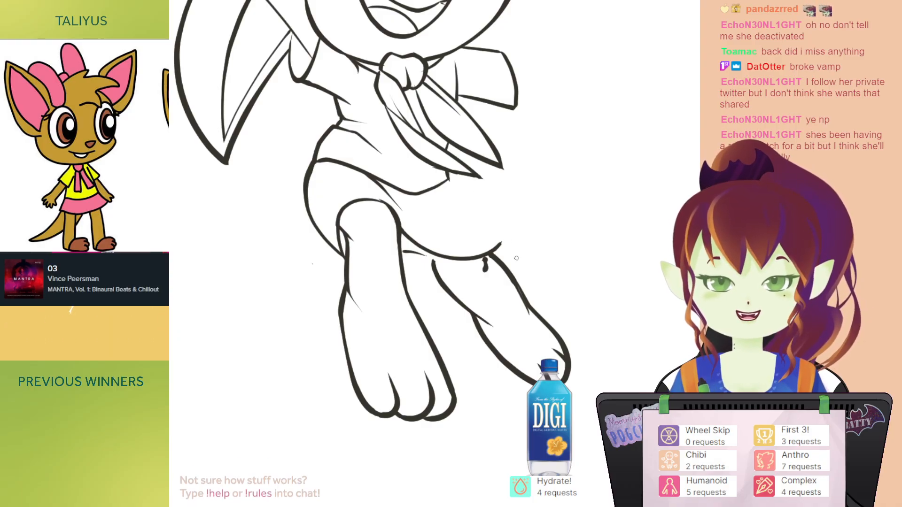
key("ctrl+z")
key("ctrl+y")
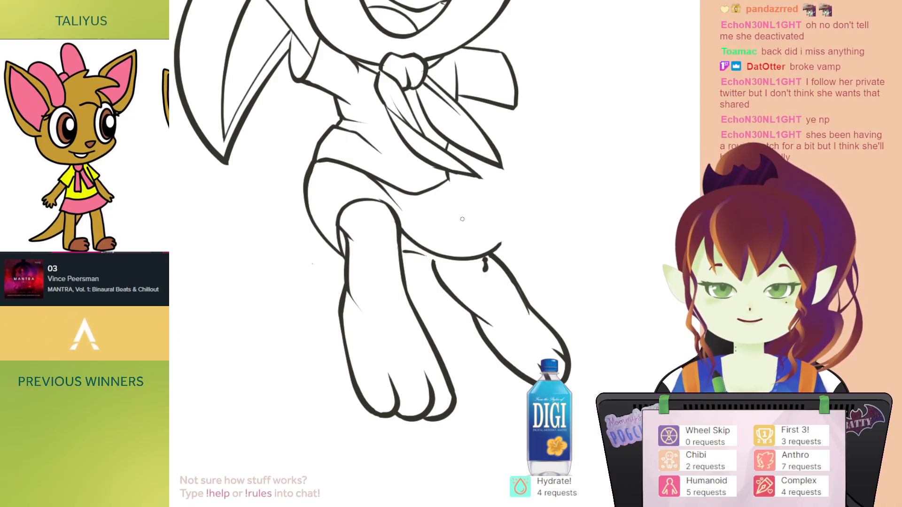
Step: Erase the stray mark below the hem and ink a straighter trailing skirt edge ending in a tight corner
left_click_drag(486, 271, 484, 260)
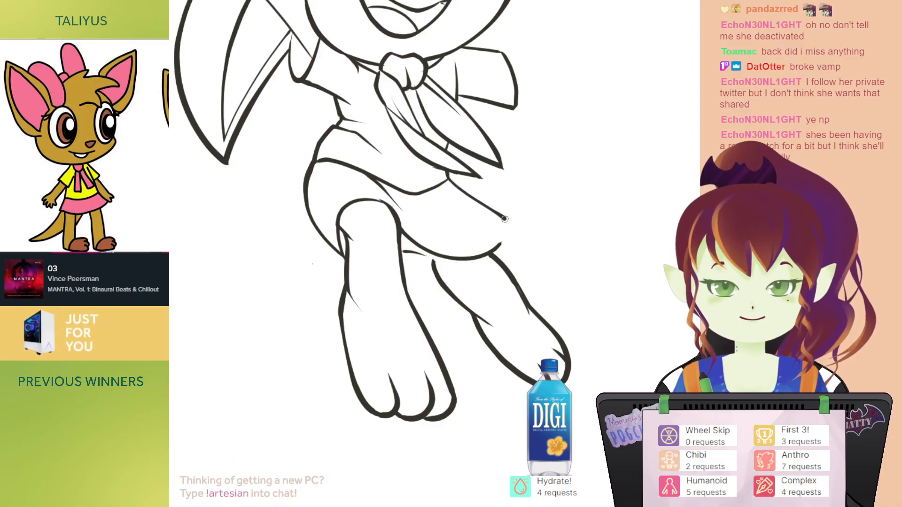
left_click_drag(485, 191, 496, 190)
key("h")
mouse_move(489, 132)
left_mouse_down()
mouse_move(446, 268)
mouse_move(488, 163)
left_mouse_up()
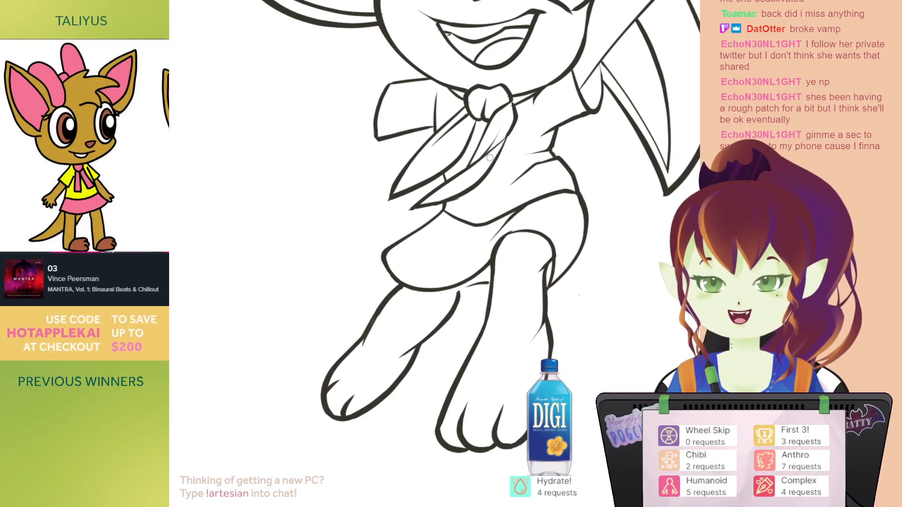
Step: Redraw the lower skirt hem as one continuous curve from the trailing corner to the front thigh
left_click_drag(430, 209, 414, 206)
key("e")
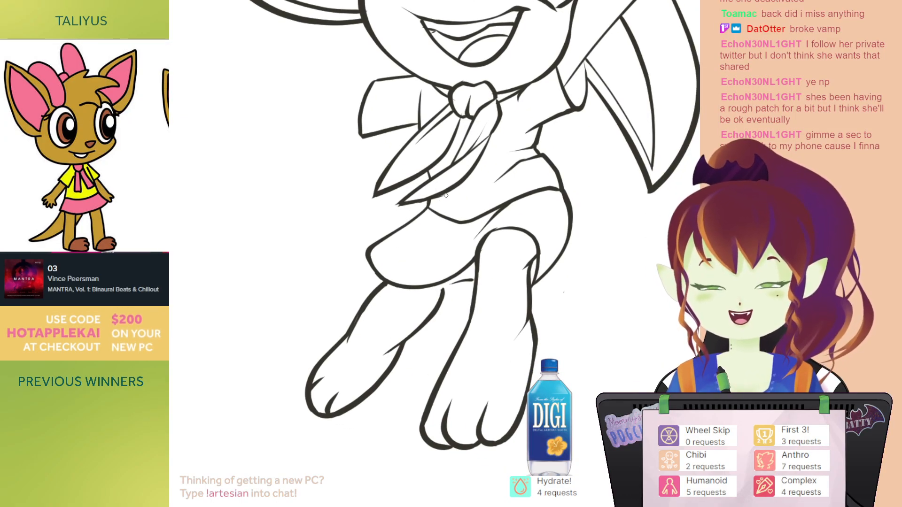
left_click_drag(441, 205, 430, 178)
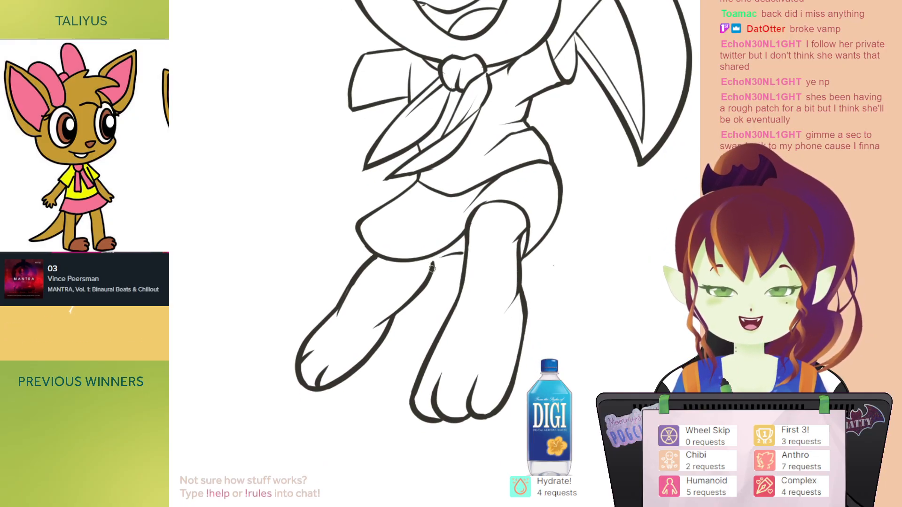
left_click_drag(458, 201, 462, 156)
left_click_drag(439, 217, 454, 170)
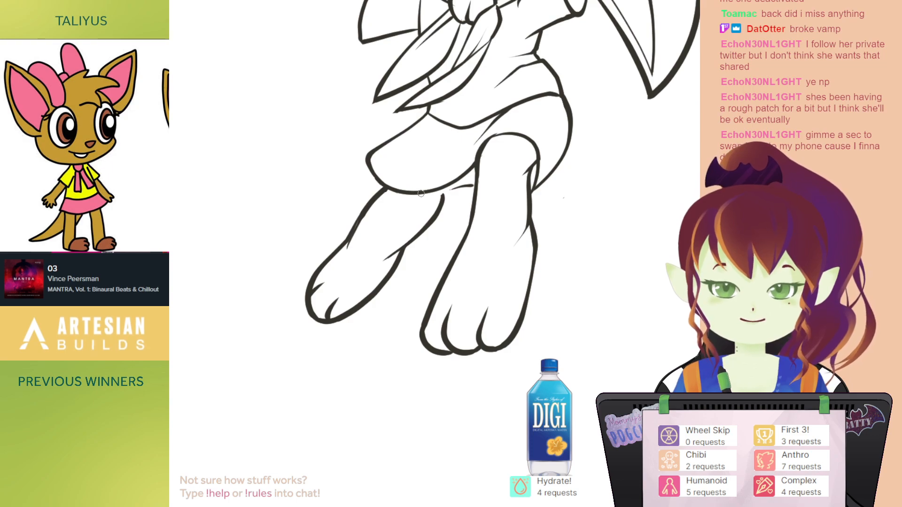
mouse_move(444, 190)
left_mouse_down()
mouse_move(477, 178)
mouse_move(447, 189)
mouse_move(475, 166)
mouse_move(446, 161)
left_mouse_up()
key("e")
key("b")
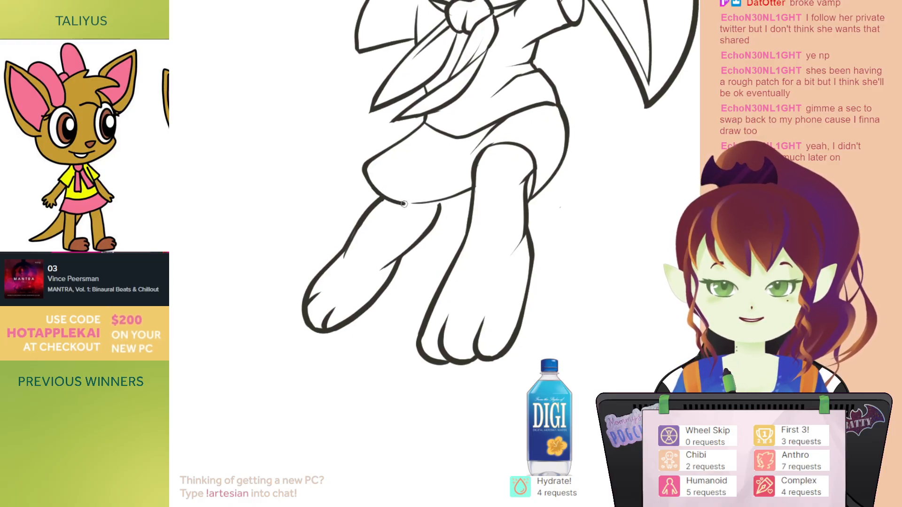
left_click_drag(399, 203, 430, 201)
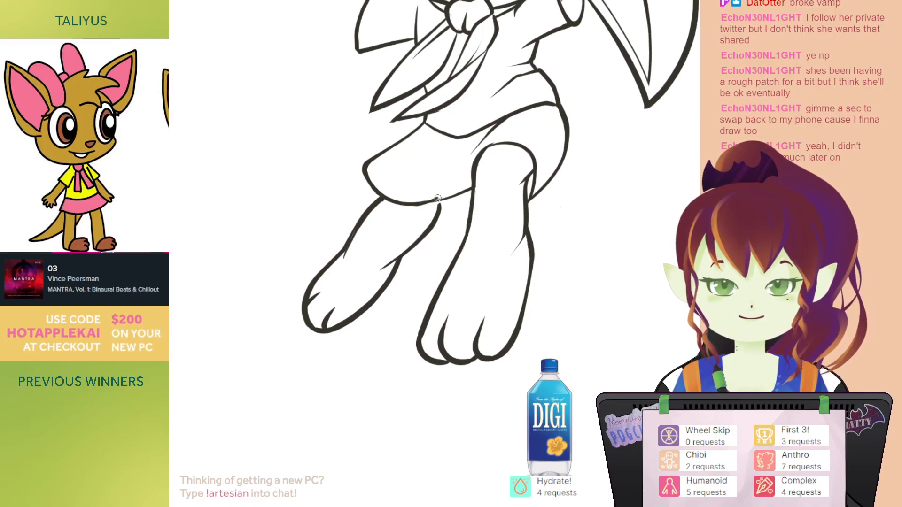
key("ctrl+z")
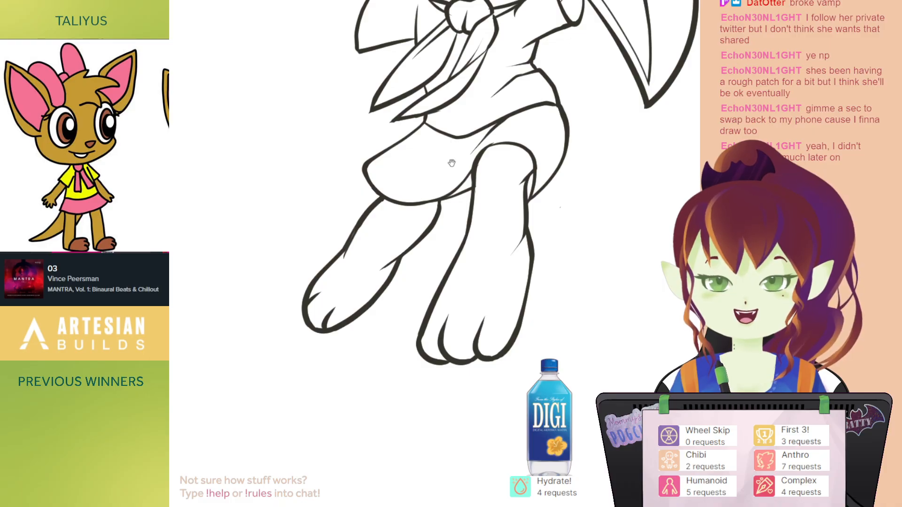
Step: Clean up the junction where the trailing leg's inner line meets the skirt hem
left_click_drag(451, 158, 440, 155)
left_click_drag(427, 203, 423, 219)
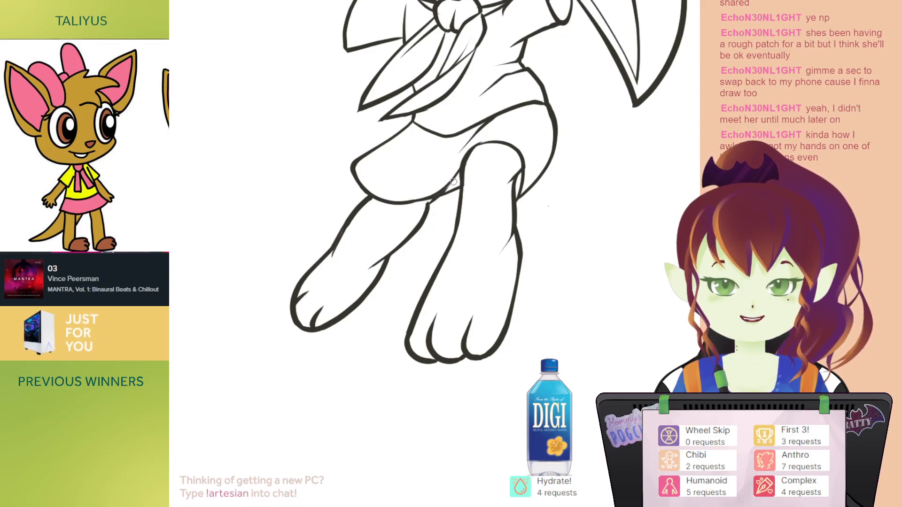
key("ctrl+z")
left_click_drag(427, 205, 439, 197)
key("ctrl+z")
left_click(456, 205, "alt")
left_click(461, 196, "alt")
Step: Select the line strokes of the trailing leg and foot and shift them slightly outward, away from the front leg
left_click_drag(441, 143, 440, 172)
left_click(436, 272, "ctrl")
left_click_drag(453, 242, 464, 234)
left_click(434, 270, "shift")
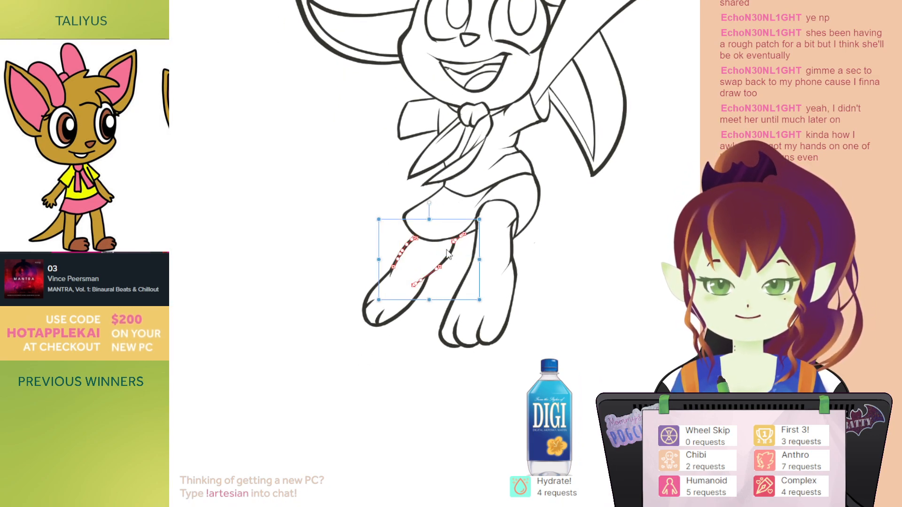
left_click(435, 285, "shift")
left_click(376, 293, "shift")
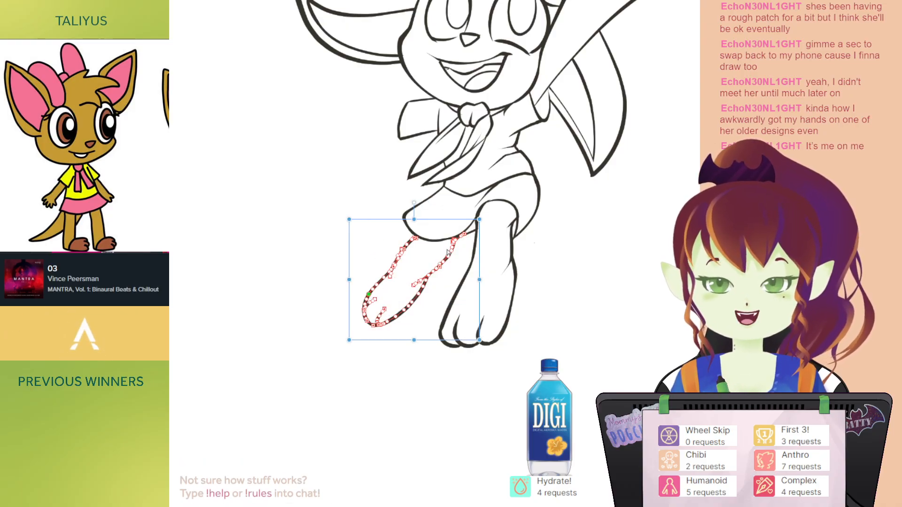
left_click_drag(458, 223, 445, 217)
left_click(619, 244)
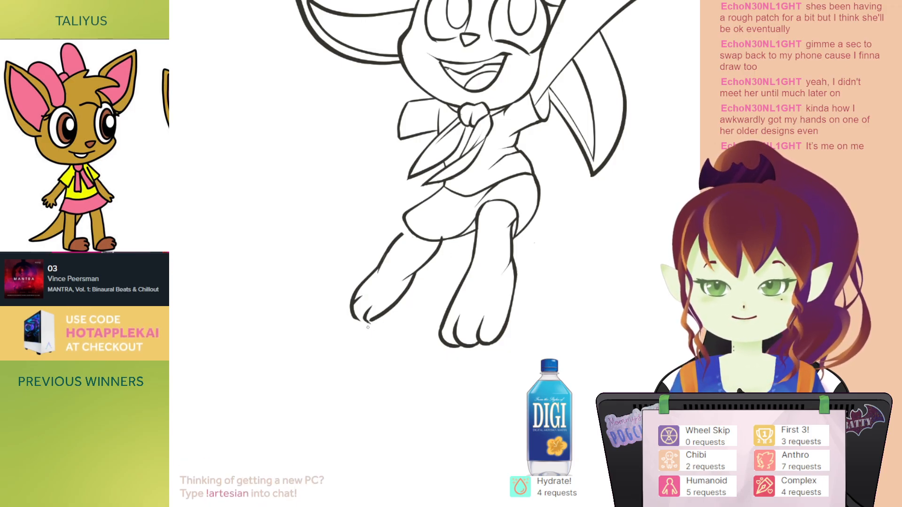
Step: Redraw the trailing leg's outer contour as a smooth line joining the skirt hem corner to the foot
scroll(444, 283, "up", 2)
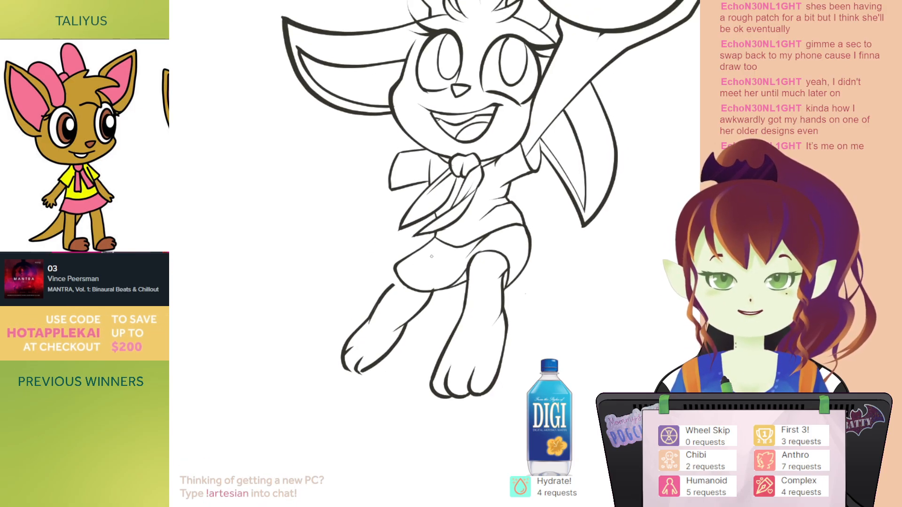
left_click_drag(434, 265, 395, 264)
key("h")
left_click_drag(493, 355, 461, 261)
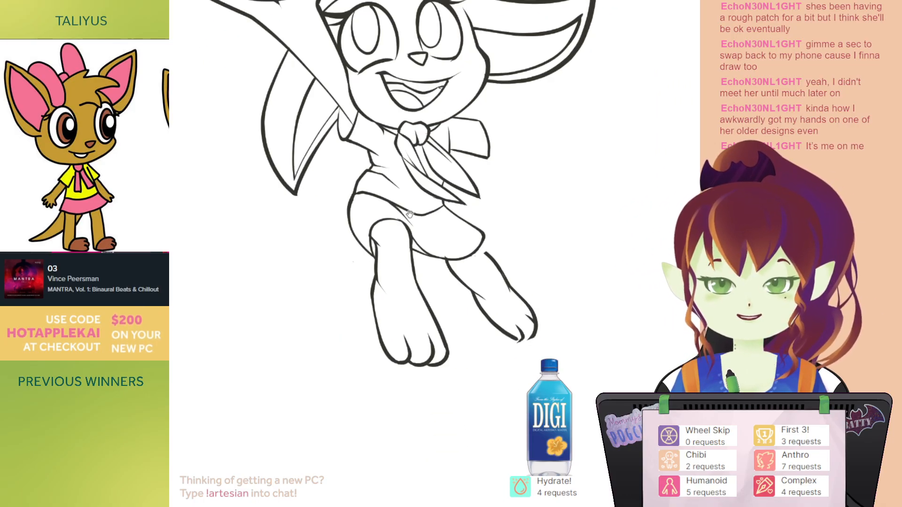
left_click(476, 266)
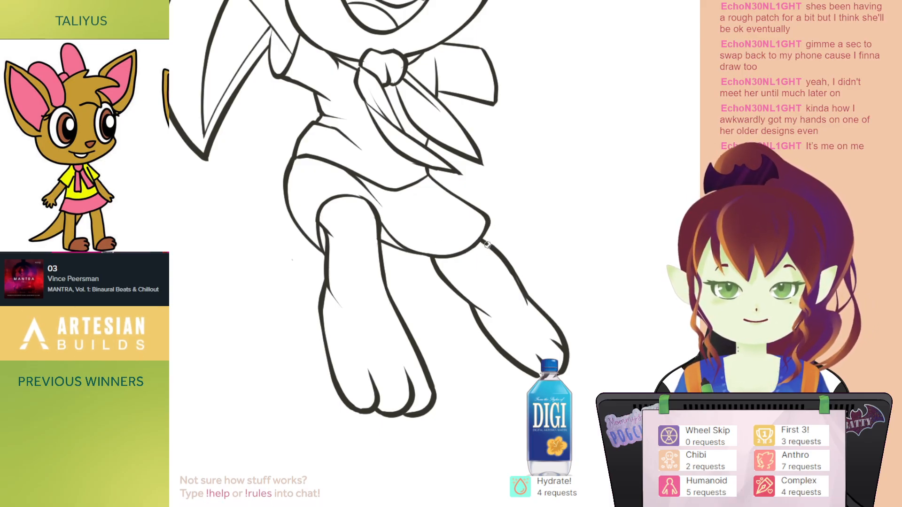
mouse_move(499, 236)
left_mouse_down()
mouse_move(474, 207)
mouse_move(485, 226)
mouse_move(480, 254)
left_mouse_up()
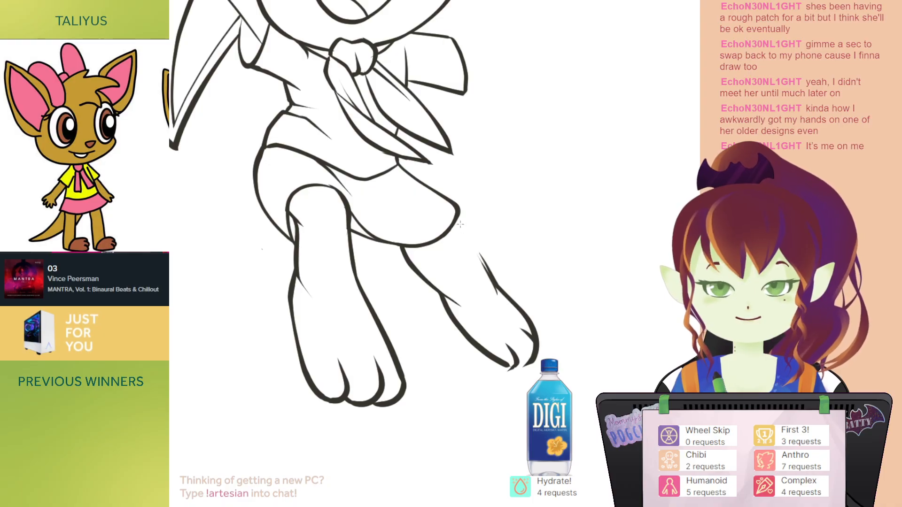
left_click_drag(451, 229, 502, 287)
mouse_move(494, 235)
left_mouse_down()
mouse_move(515, 195)
mouse_move(531, 250)
left_mouse_up()
left_click_drag(522, 196, 540, 327)
key("h")
mouse_move(451, 270)
left_mouse_down()
mouse_move(493, 174)
mouse_move(506, 85)
left_mouse_up()
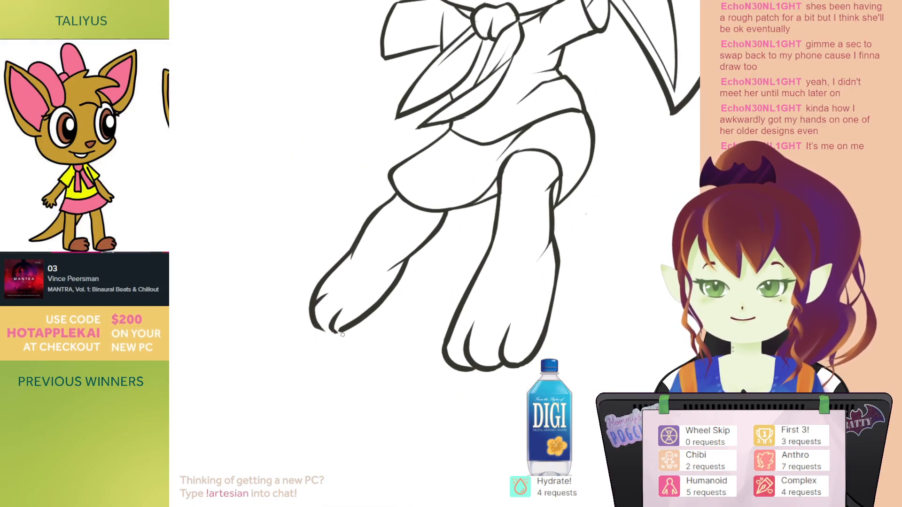
Step: Redraw the underside of the trailing foot from the ankle to the toes and ink its short toe line
key("ctrl+z")
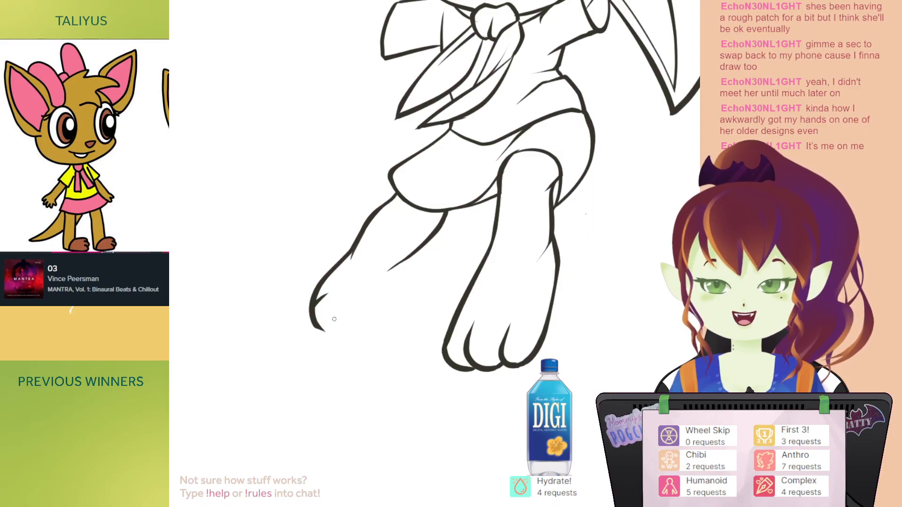
left_click_drag(409, 259, 340, 327)
key("]")
key("]")
key("]")
key("]")
key("[")
key("[")
key("[")
key("[")
key("[")
key("ctrl+z")
left_click_drag(408, 259, 339, 330)
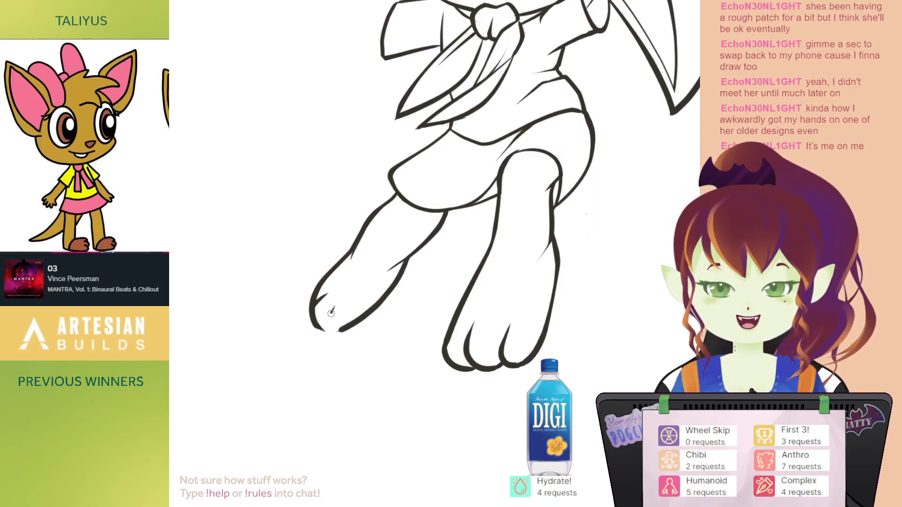
left_click_drag(332, 313, 328, 329)
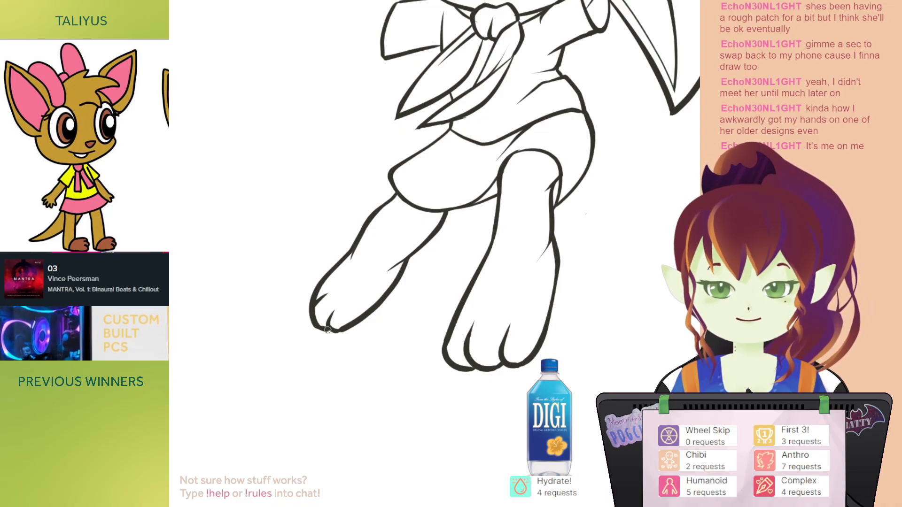
Step: Replace the trailing foot's underside with a smoother curve that overlaps the inner leg line at the ankle
mouse_move(365, 275)
left_mouse_down()
mouse_move(360, 301)
mouse_move(351, 292)
left_mouse_up()
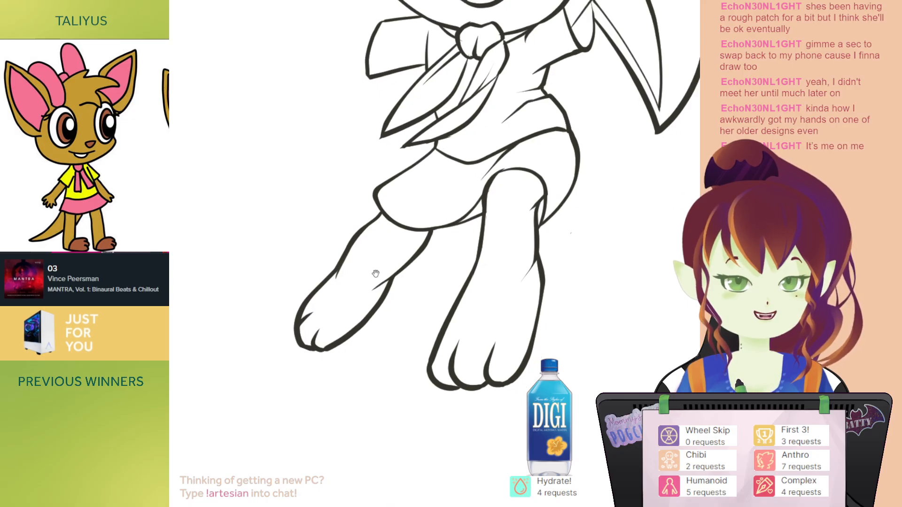
mouse_move(449, 236)
left_mouse_down()
mouse_move(458, 207)
mouse_move(420, 256)
left_mouse_up()
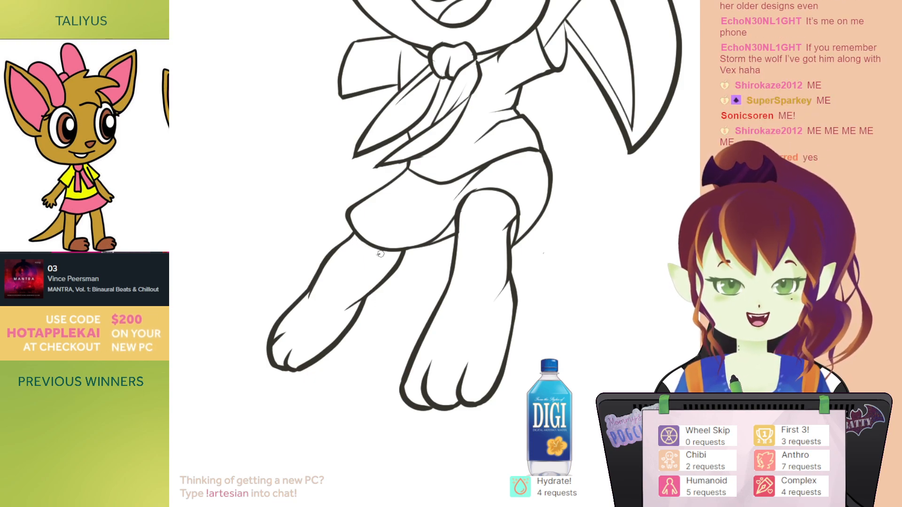
scroll(374, 206, "up", 1)
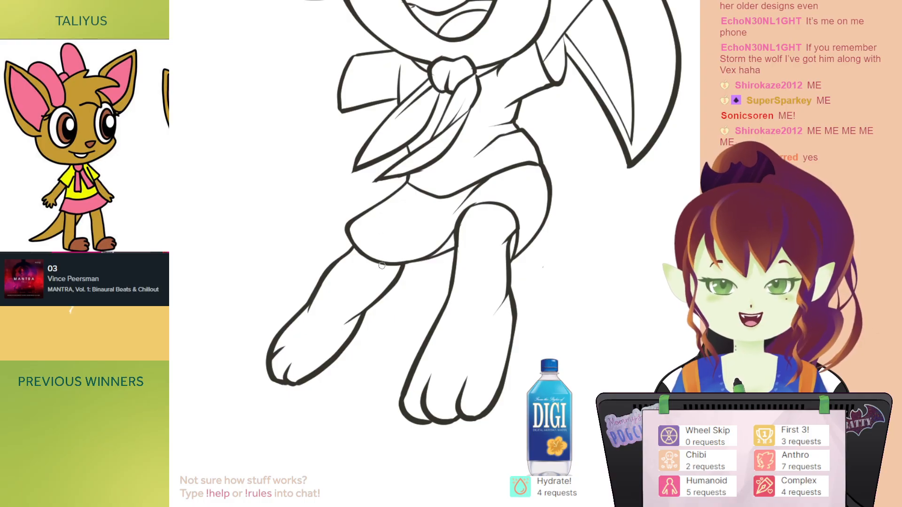
left_click_drag(387, 257, 428, 234)
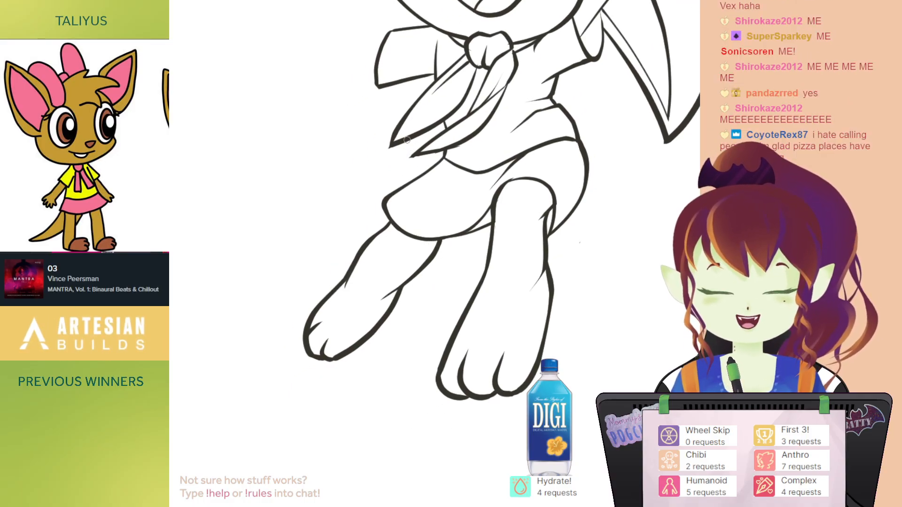
key("h")
mouse_move(407, 135)
left_mouse_down()
mouse_move(371, 296)
mouse_move(376, 169)
left_mouse_up()
mouse_move(393, 292)
left_mouse_down()
mouse_move(375, 222)
mouse_move(362, 238)
left_mouse_up()
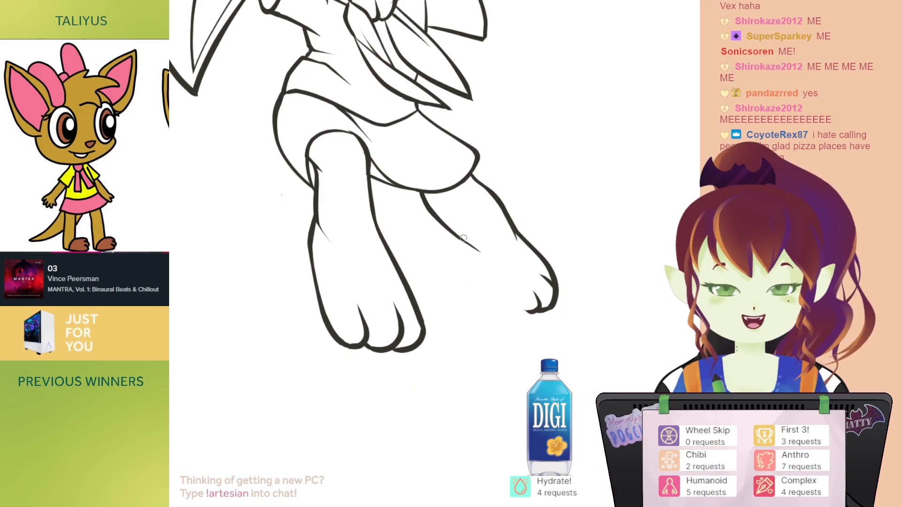
mouse_move(463, 241)
left_mouse_down()
mouse_move(493, 288)
mouse_move(530, 312)
left_mouse_up()
mouse_move(491, 225)
left_mouse_down()
mouse_move(491, 262)
mouse_move(457, 229)
mouse_move(463, 242)
mouse_move(452, 236)
left_mouse_up()
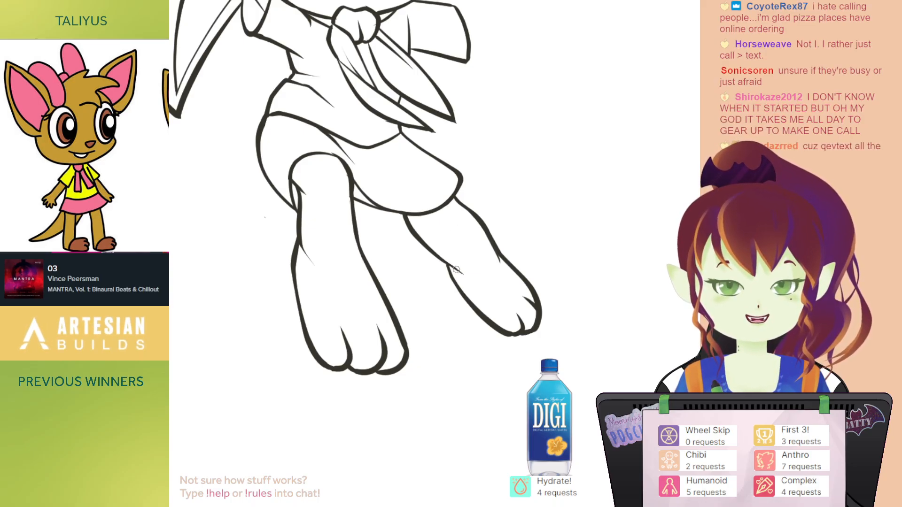
mouse_move(483, 234)
left_mouse_down()
mouse_move(471, 253)
mouse_move(483, 214)
mouse_move(467, 252)
mouse_move(475, 283)
left_mouse_up()
key("h")
Step: Select the outer line of the trailing leg and adjust its curve slightly inward between hem and ankle
left_click_drag(419, 327, 472, 266)
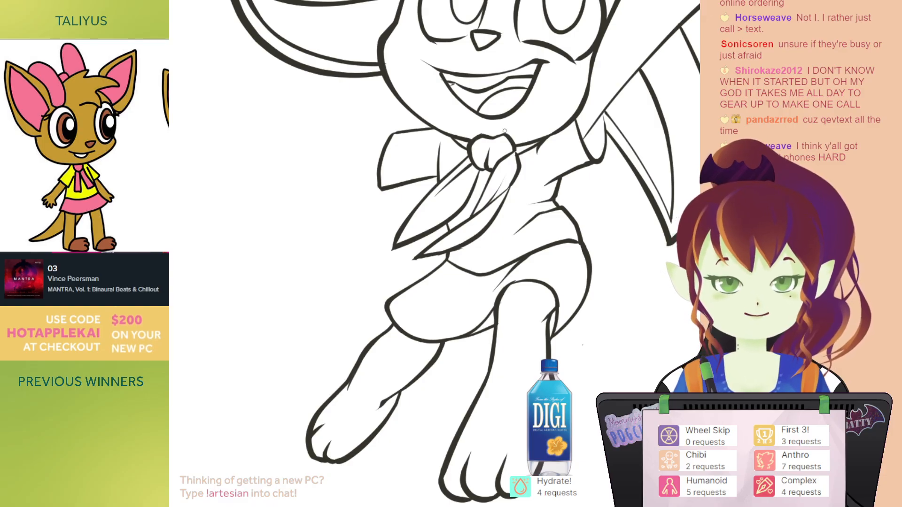
left_click_drag(479, 158, 474, 214)
mouse_move(435, 134)
left_mouse_down()
mouse_move(411, 190)
mouse_move(399, 195)
mouse_move(460, 83)
mouse_move(472, 43)
left_mouse_up()
left_click_drag(416, 249, 455, 137)
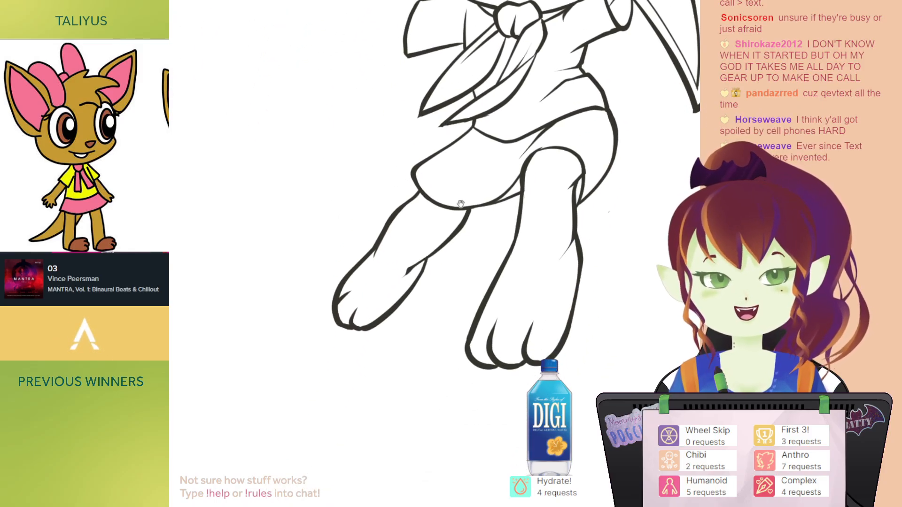
left_click_drag(454, 195, 448, 194)
left_click(375, 255, "ctrl")
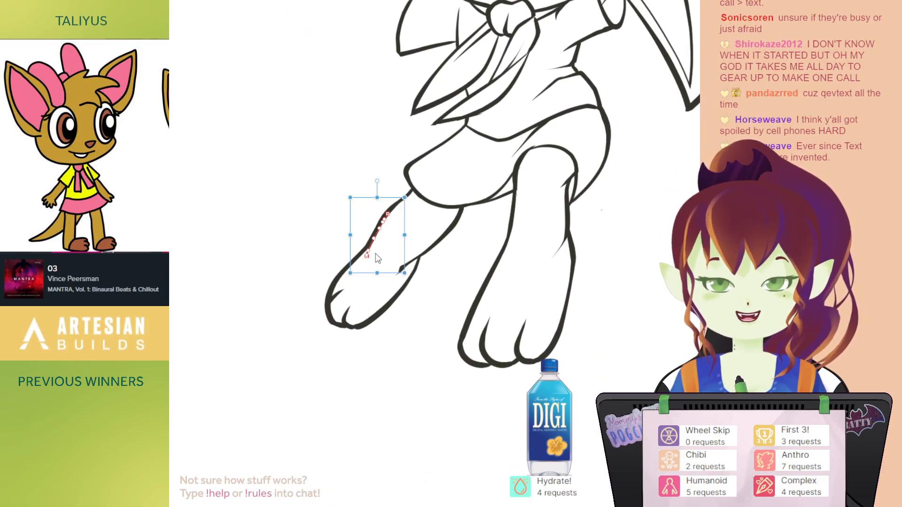
mouse_move(385, 206)
left_mouse_down()
mouse_move(411, 207)
mouse_move(445, 180)
mouse_move(408, 202)
left_mouse_up()
left_click(326, 201)
left_click(379, 227)
left_click(427, 228)
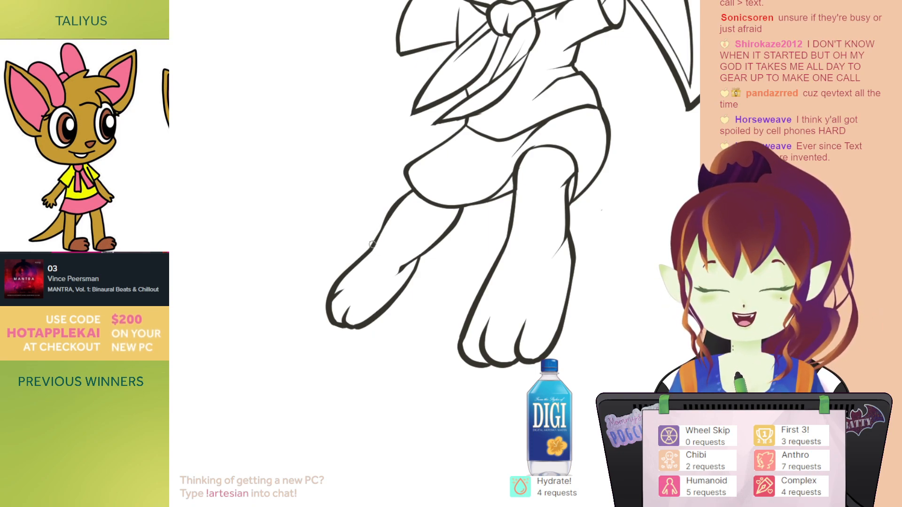
Step: Erase the stray dot in the empty area beside the front leg
scroll(390, 221, "down", 3)
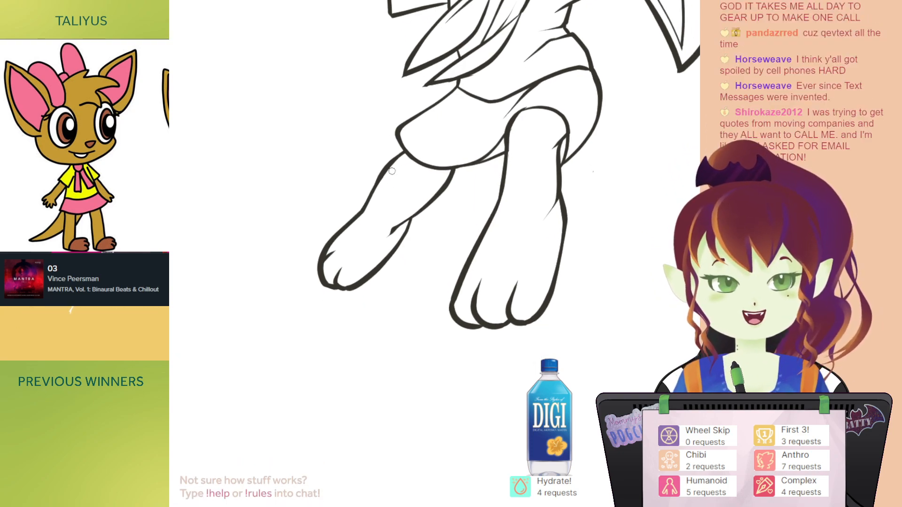
mouse_move(396, 198)
left_mouse_down()
mouse_move(383, 219)
mouse_move(379, 274)
left_mouse_up()
key("e")
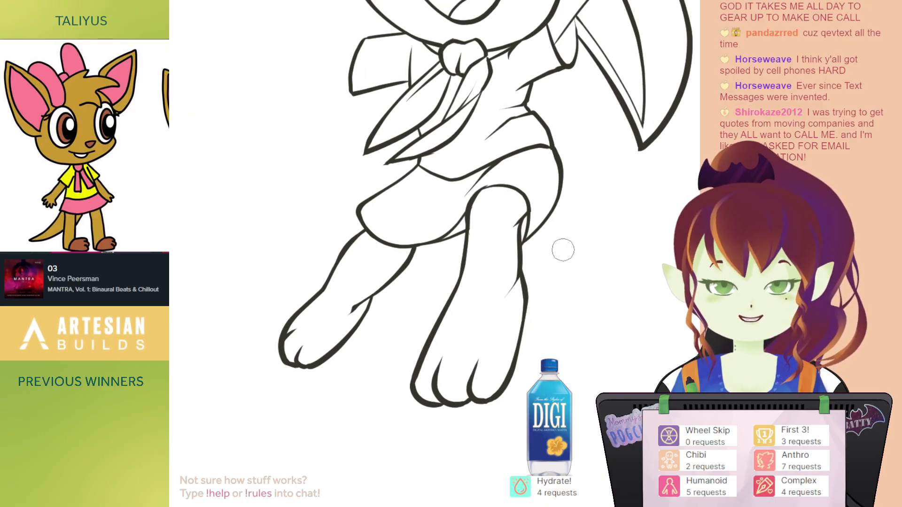
left_click(578, 259, "alt")
left_click(590, 201, "alt")
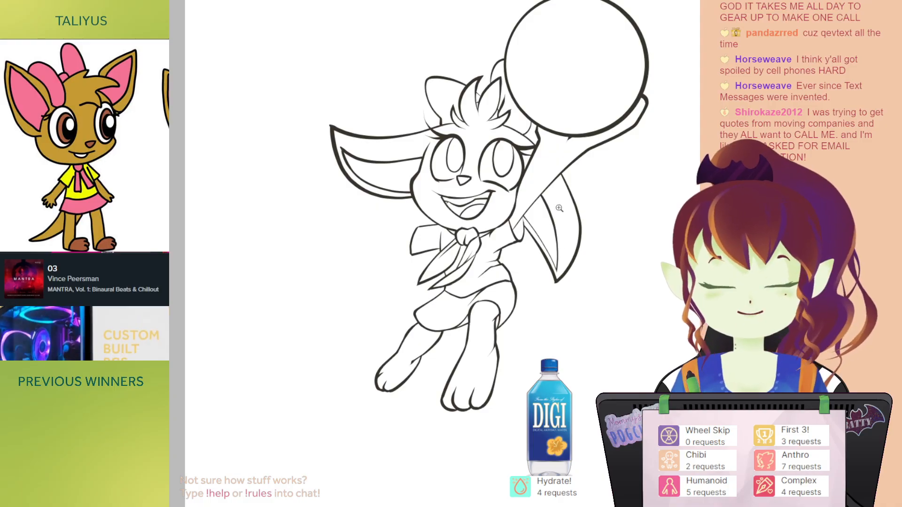
Step: Check the whole figure in mirrored view and show the rough sketch beneath the line art
key("h")
left_click_drag(531, 281, 551, 271)
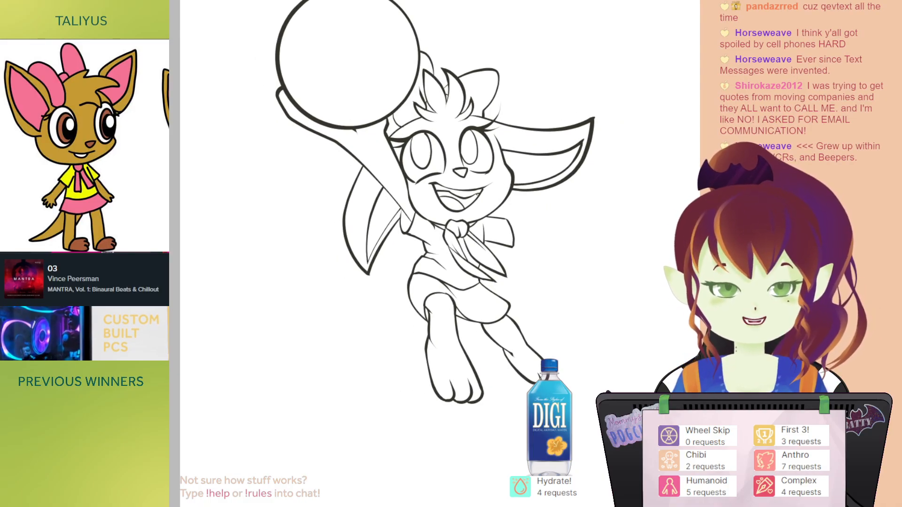
left_click_drag(596, 309, 575, 275)
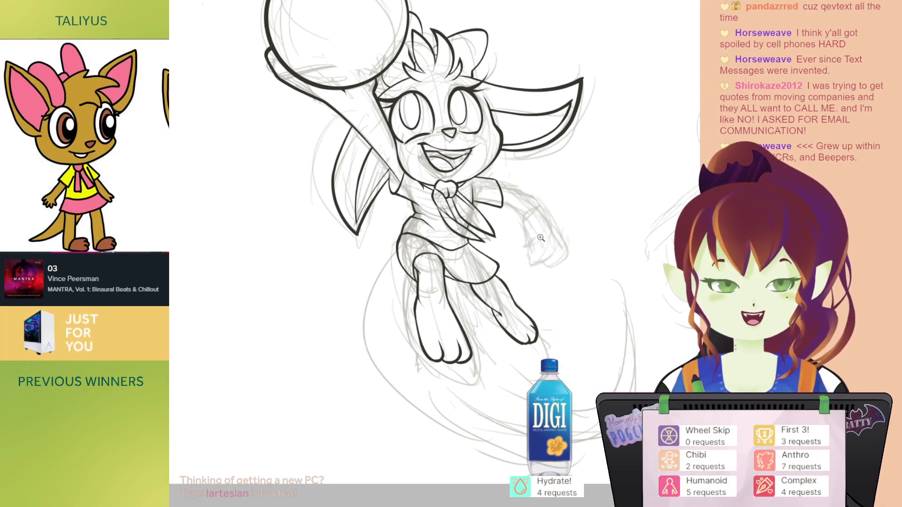
left_click_drag(533, 257, 534, 193)
left_click_drag(537, 227, 522, 276)
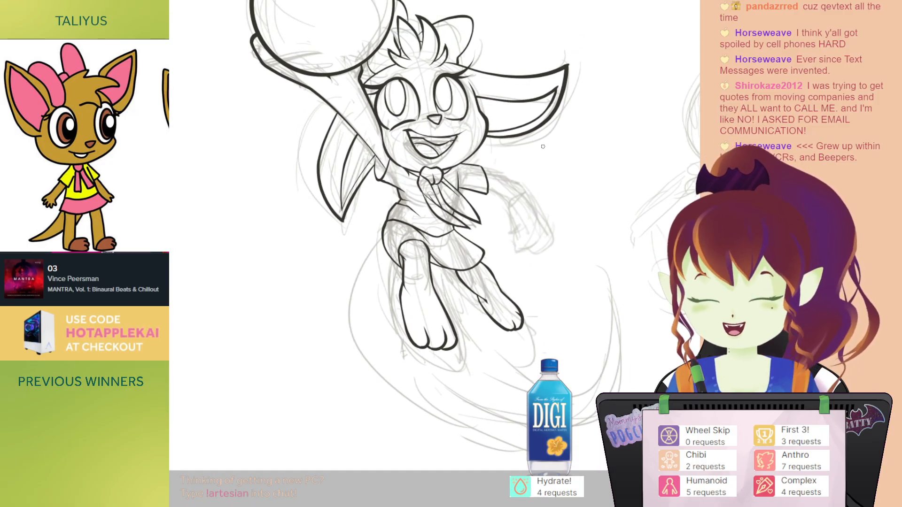
key("h")
left_click_drag(451, 152, 443, 209)
left_click_drag(405, 363, 392, 215)
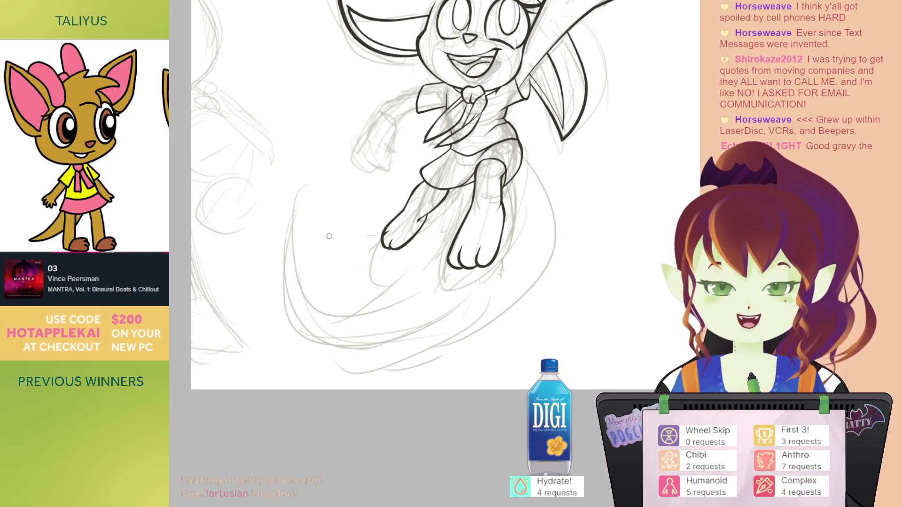
left_click_drag(305, 187, 305, 286)
key("ctrl+z")
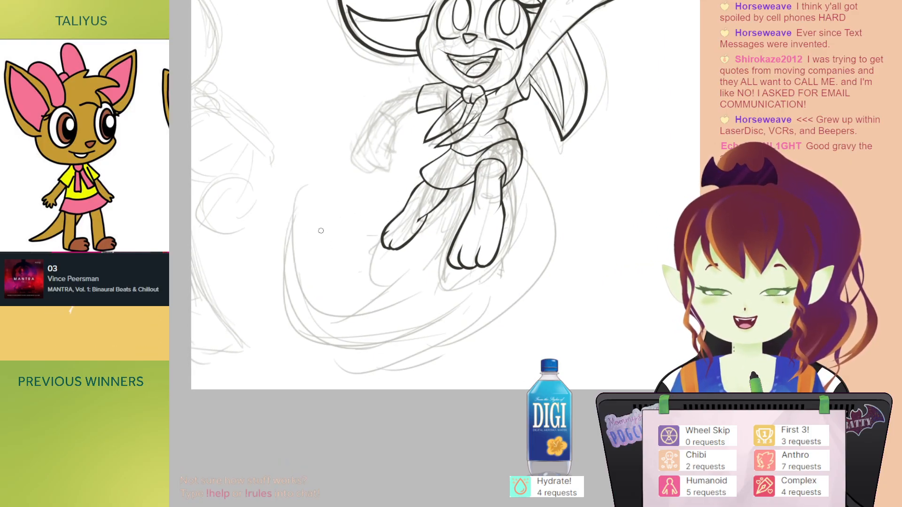
left_click_drag(308, 186, 290, 282)
key("ctrl+z")
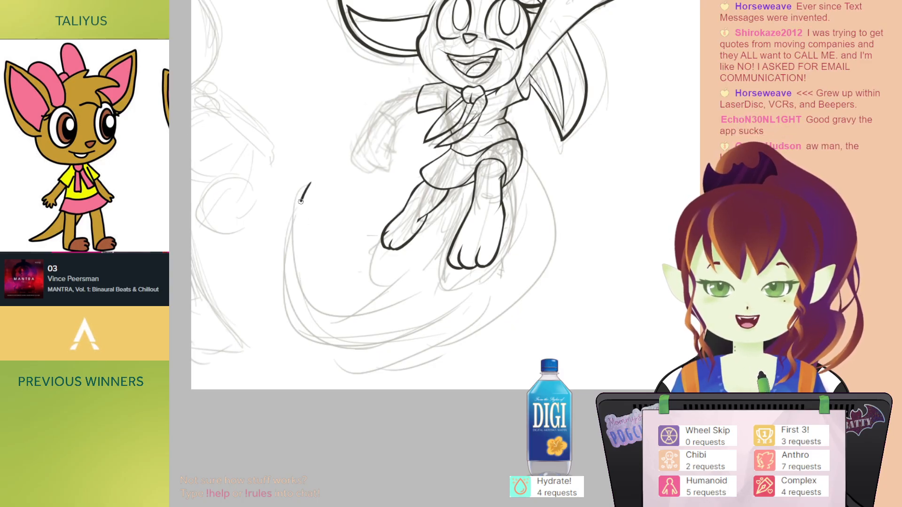
key("ctrl+z")
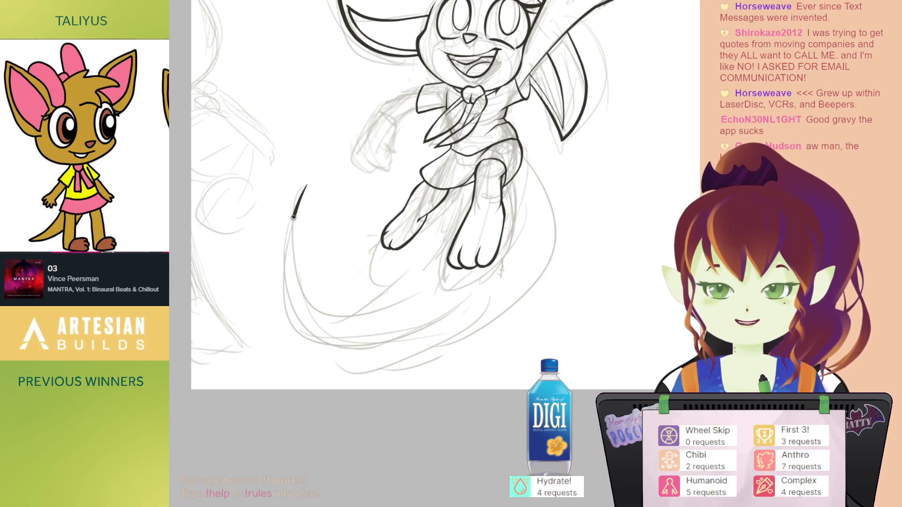
mouse_move(332, 303)
left_mouse_down()
mouse_move(391, 292)
mouse_move(428, 273)
left_mouse_up()
key("ctrl+z")
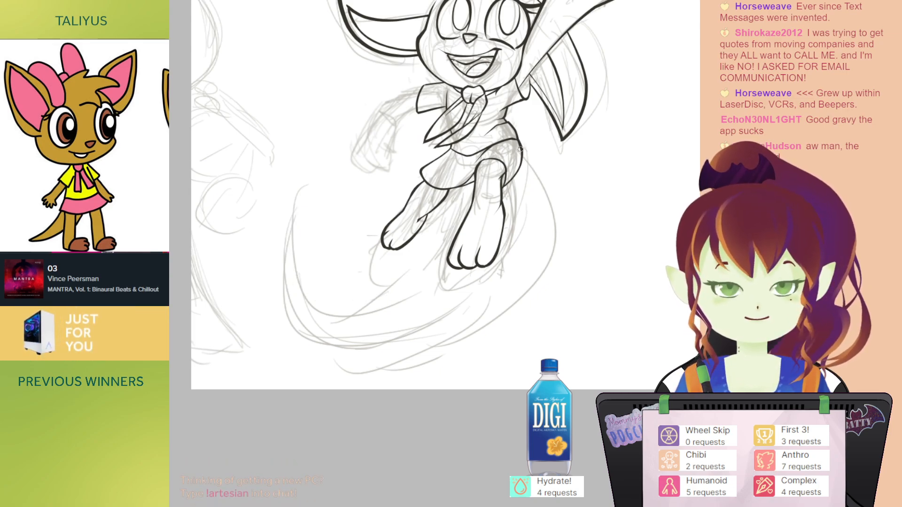
Step: Ink the tail's outer edge as one long curve from behind the skirt, beneath the feet and up to the tip
mouse_move(520, 150)
left_mouse_down()
mouse_move(539, 207)
mouse_move(540, 251)
mouse_move(511, 297)
mouse_move(442, 338)
left_mouse_up()
key("h")
scroll(471, 225, "down", 5)
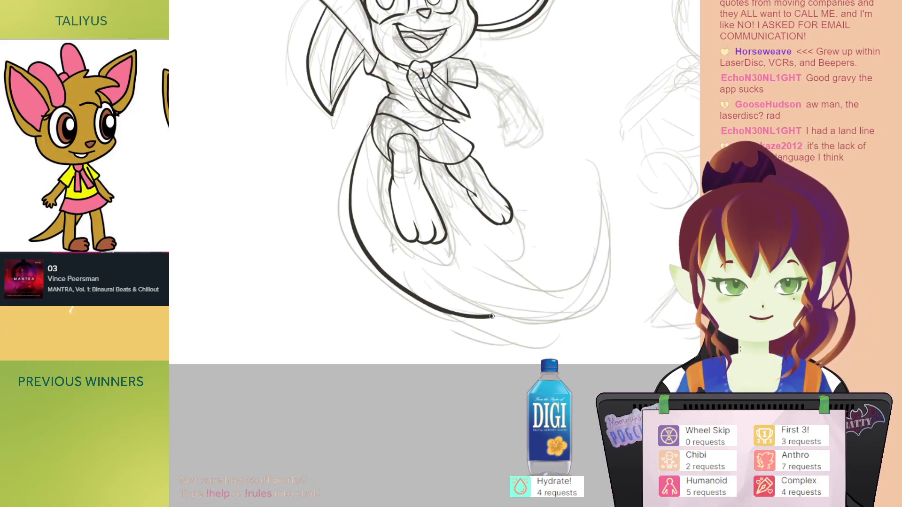
left_click_drag(533, 301, 562, 271)
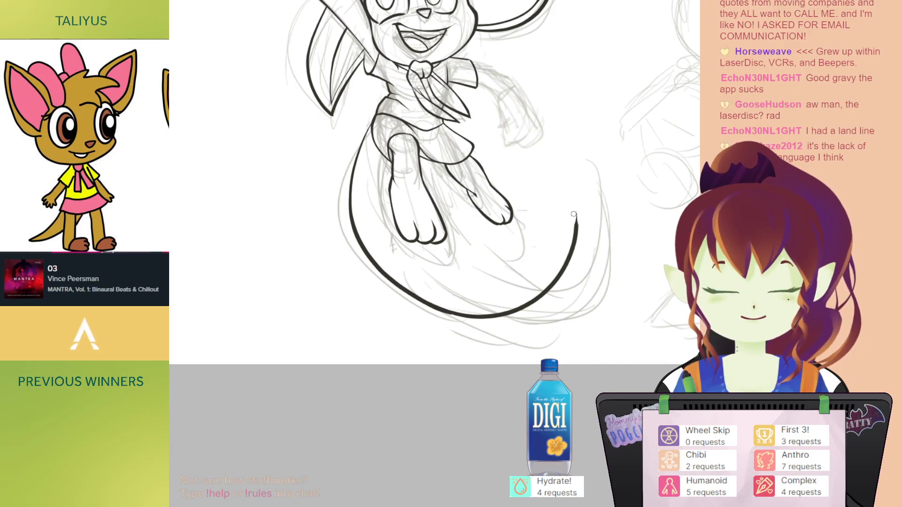
Step: Ink the tail's inner edge from the front foot's toes, curving up to meet the outer edge in a point
left_click_drag(430, 161, 468, 231)
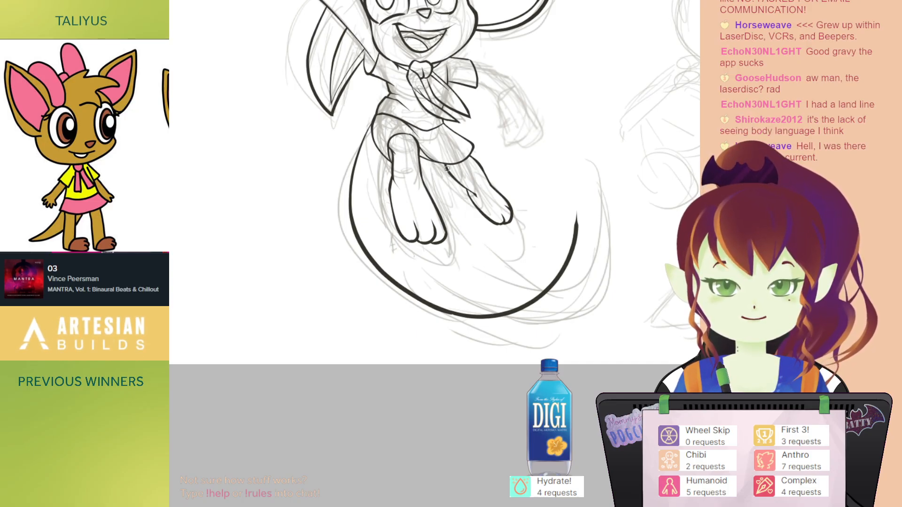
left_click_drag(425, 159, 428, 188)
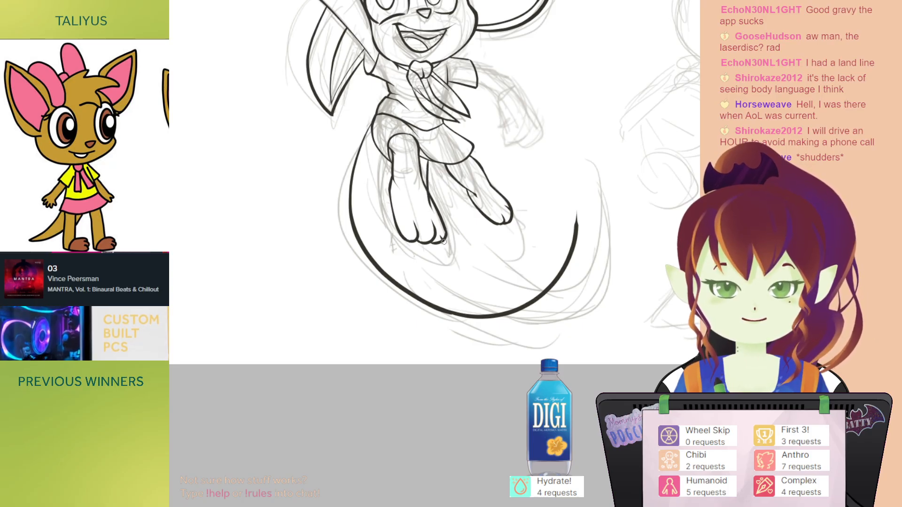
mouse_move(442, 239)
left_mouse_down()
mouse_move(469, 269)
mouse_move(512, 283)
left_mouse_up()
key("ctrl+z")
mouse_move(444, 244)
left_mouse_down()
mouse_move(480, 270)
mouse_move(517, 273)
mouse_move(546, 256)
left_mouse_up()
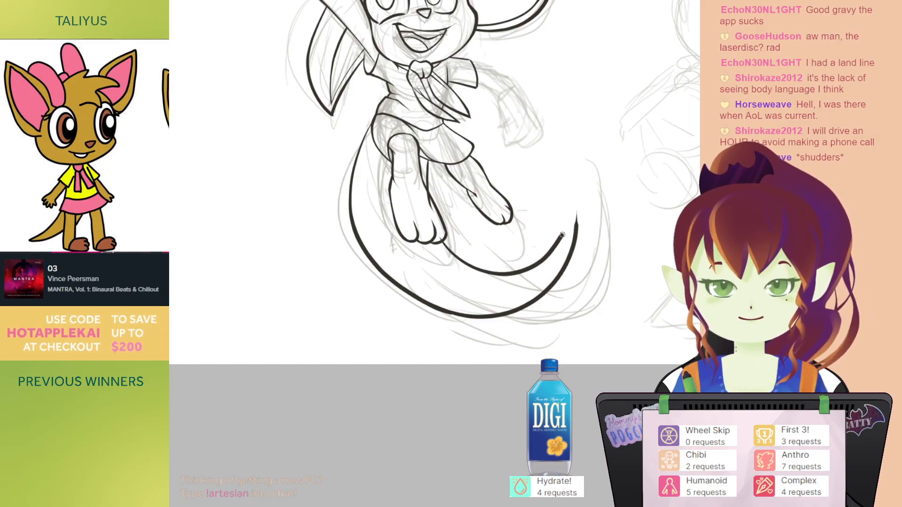
left_click_drag(587, 208, 559, 267)
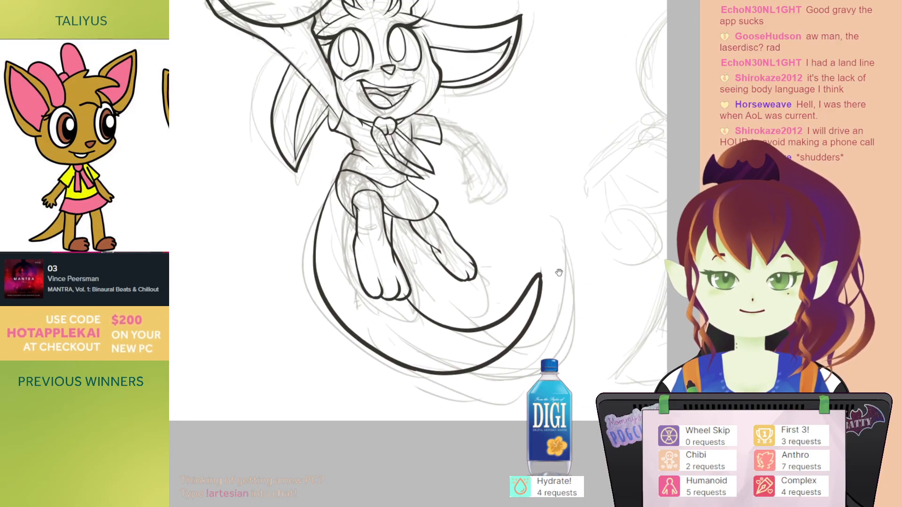
Step: Unmirror the canvas and refine the tail's outer edge at the tip and along the bend beside the front leg
key("h")
left_click_drag(515, 226, 510, 295)
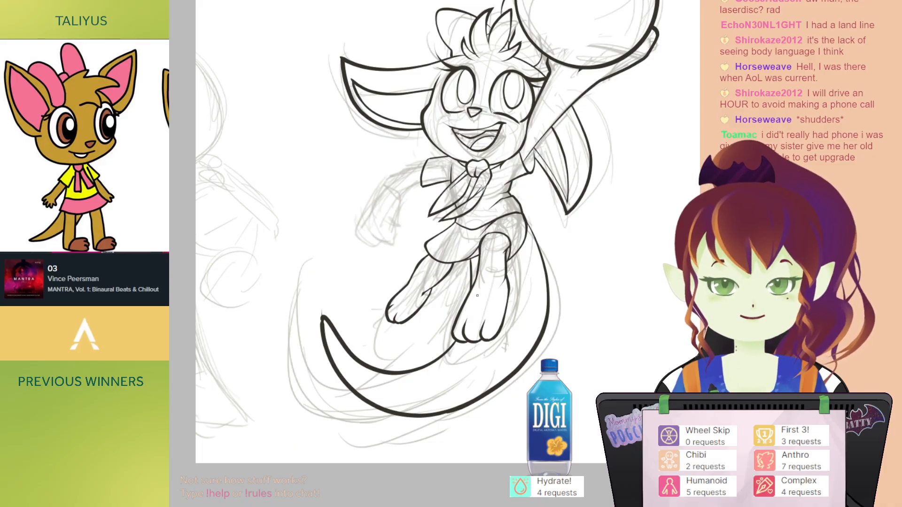
left_click_drag(499, 232, 513, 252)
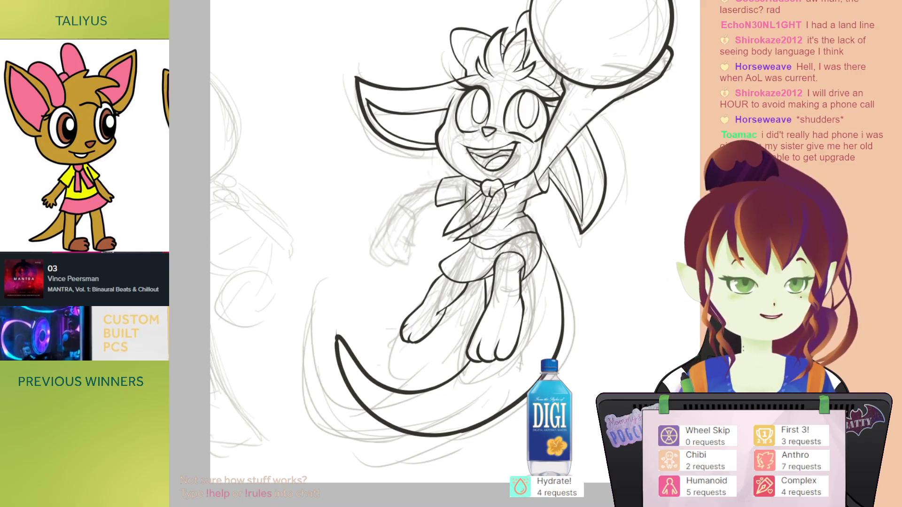
left_click_drag(566, 278, 575, 232)
left_click(359, 274)
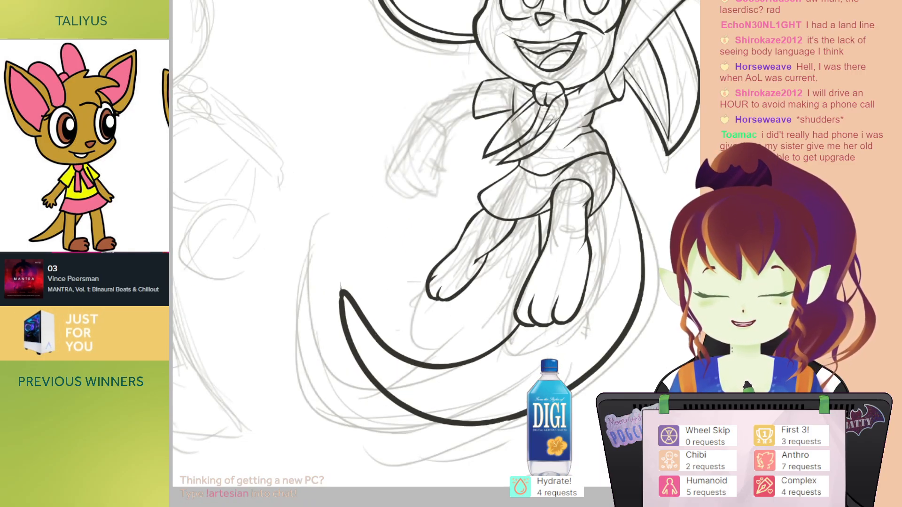
left_click_drag(362, 295, 358, 258)
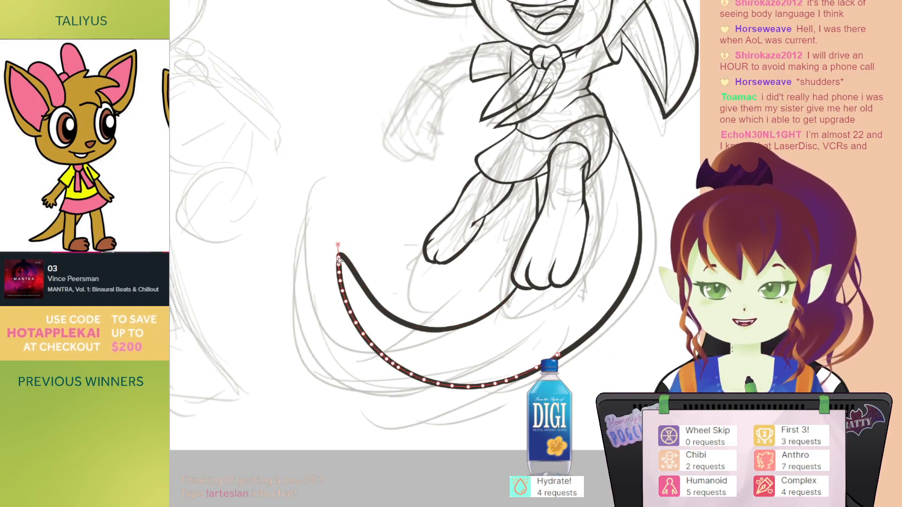
left_click_drag(380, 238, 358, 298)
left_click_drag(522, 213, 507, 195)
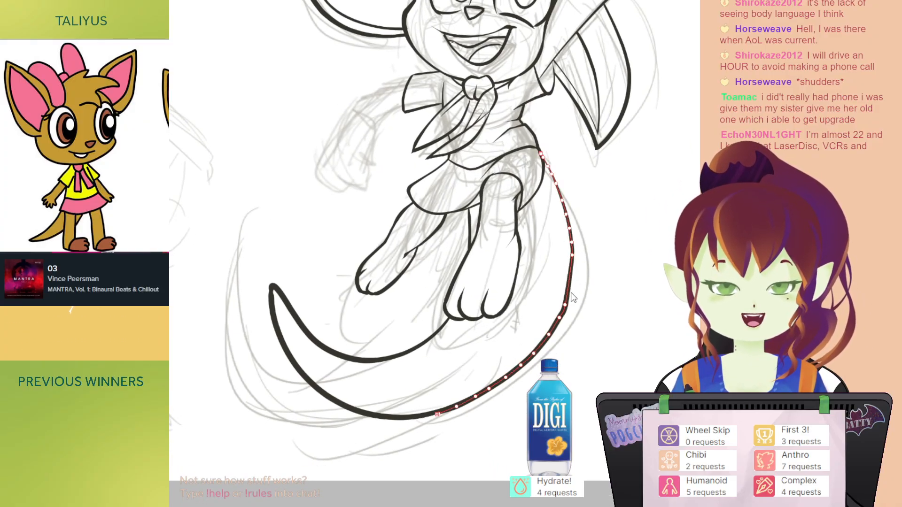
left_click(572, 243)
left_click_drag(569, 256, 572, 239)
left_click_drag(574, 281, 570, 282)
left_click_drag(572, 233, 570, 233)
Step: Ink the lowered arm's upper and lower edges from the sleeve to the wrist and start the hand with a short curved finger line
left_click_drag(610, 195, 633, 232)
left_click_drag(555, 244, 528, 250)
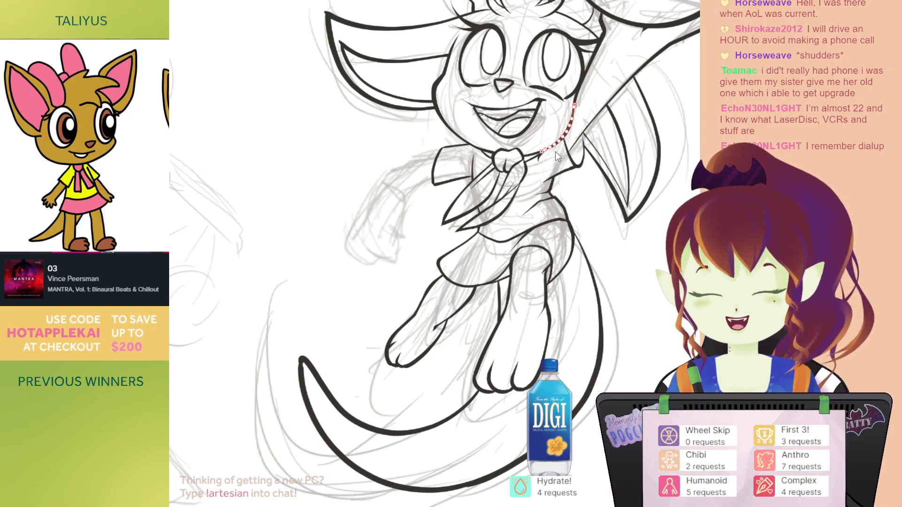
mouse_move(544, 206)
left_mouse_down()
mouse_move(514, 237)
mouse_move(530, 233)
left_mouse_up()
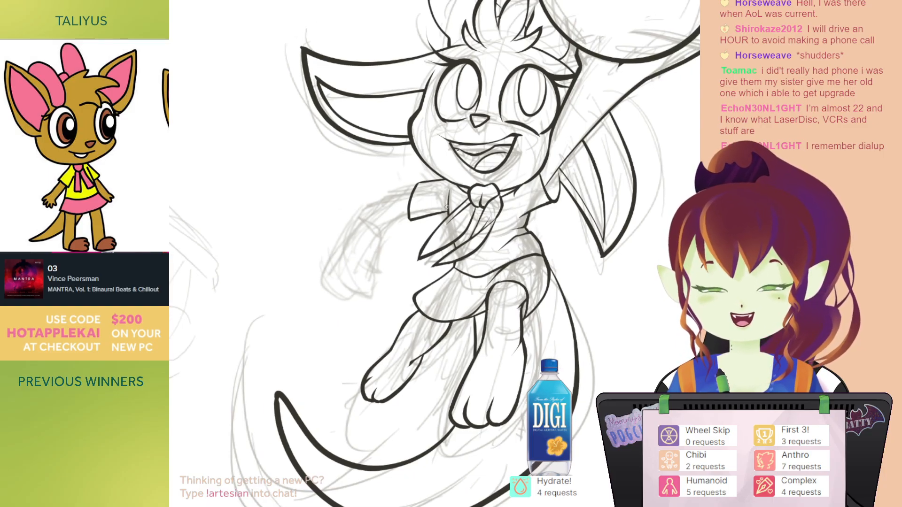
left_click_drag(469, 196, 480, 205)
mouse_move(468, 128)
left_mouse_down()
mouse_move(470, 146)
mouse_move(507, 96)
left_mouse_up()
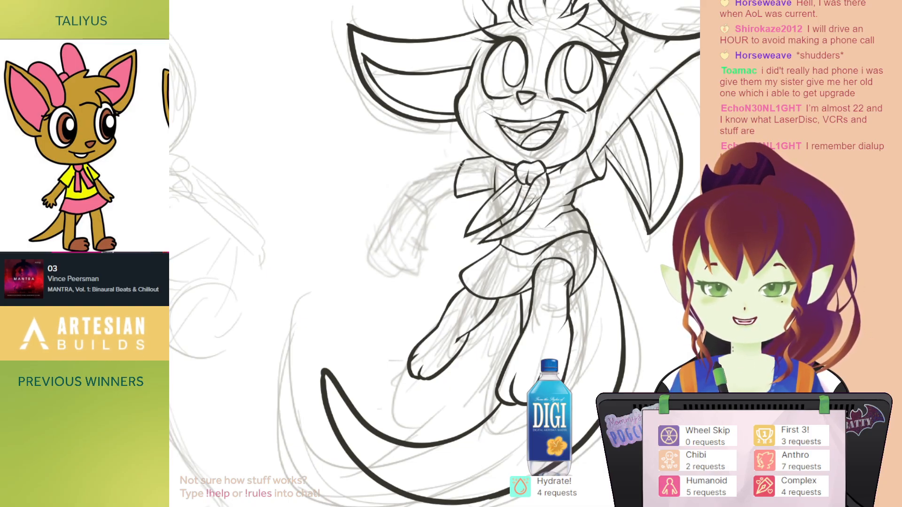
mouse_move(425, 170)
left_mouse_down()
mouse_move(379, 222)
mouse_move(377, 240)
left_mouse_up()
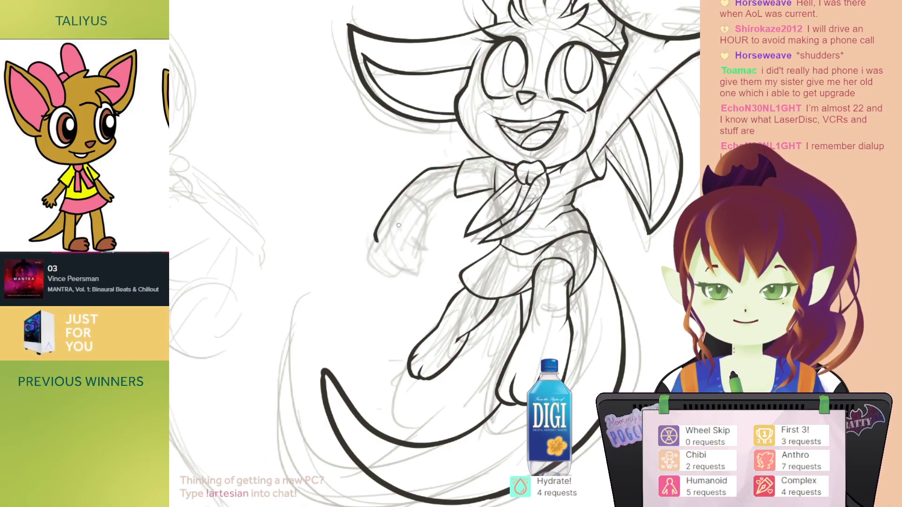
mouse_move(393, 224)
left_mouse_down()
mouse_move(395, 243)
mouse_move(414, 233)
left_mouse_up()
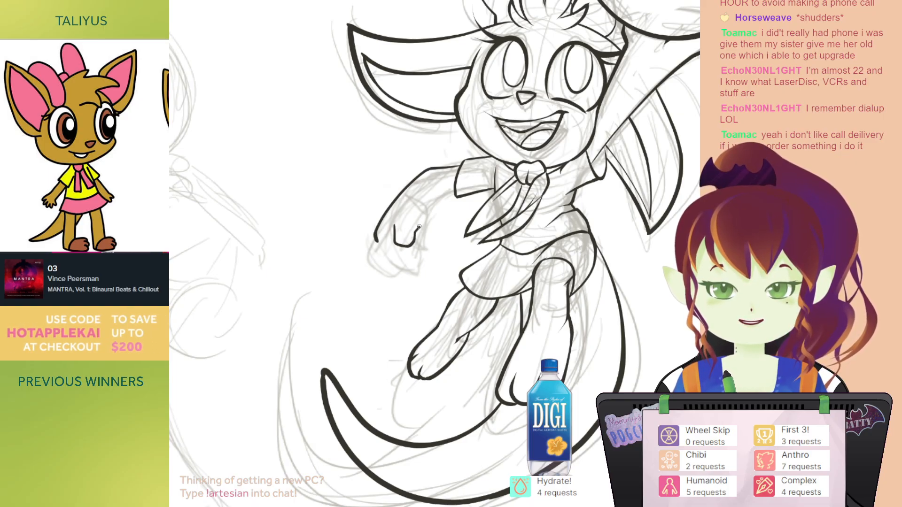
left_click_drag(427, 200, 432, 189)
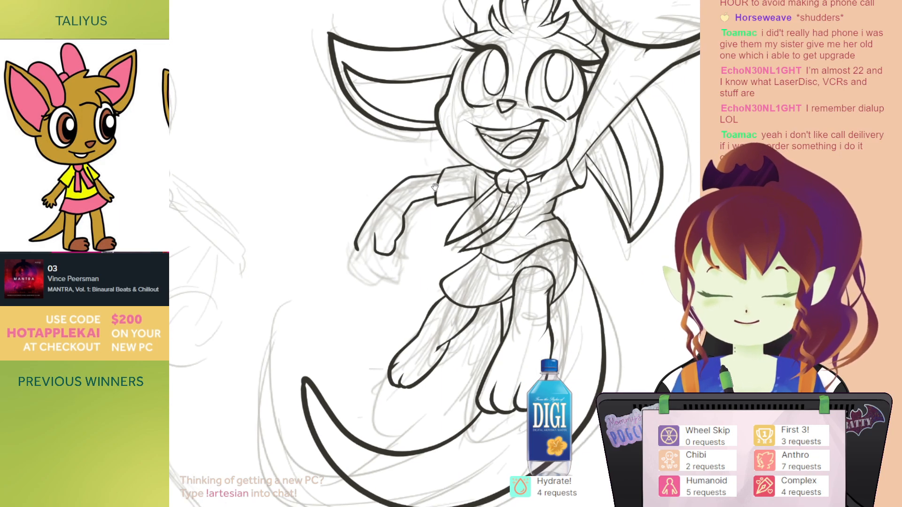
Step: Ink the lowered hand as a clenched fist with knuckles and curled fingers, checking it in mirrored and normal view
key("h")
left_click_drag(530, 235, 568, 207)
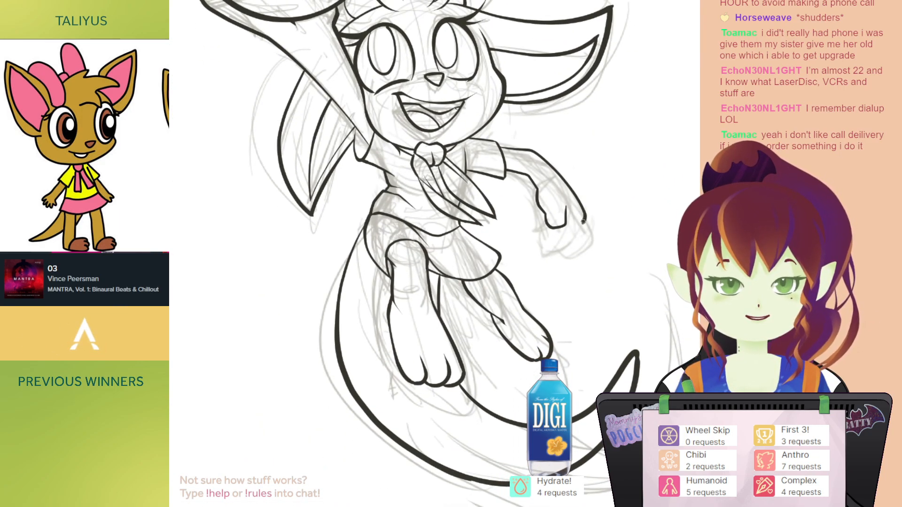
left_click_drag(578, 230, 562, 232)
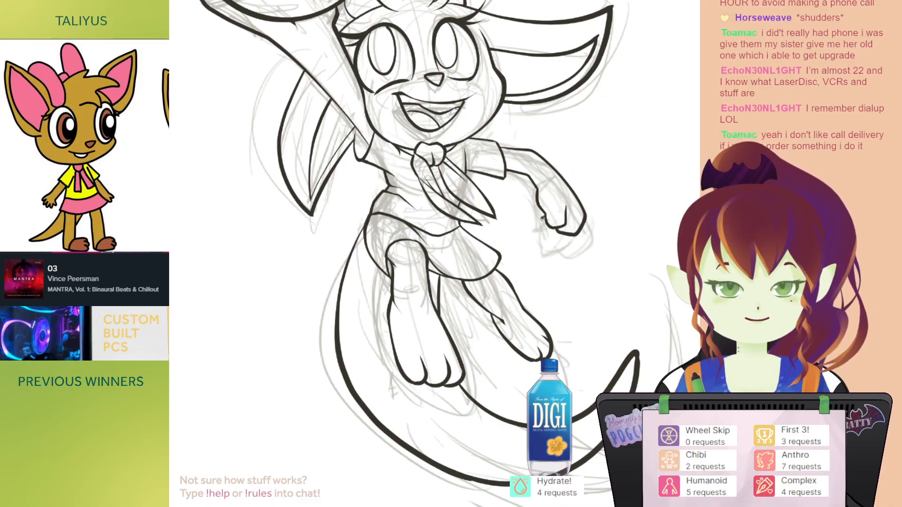
left_click_drag(544, 219, 560, 236)
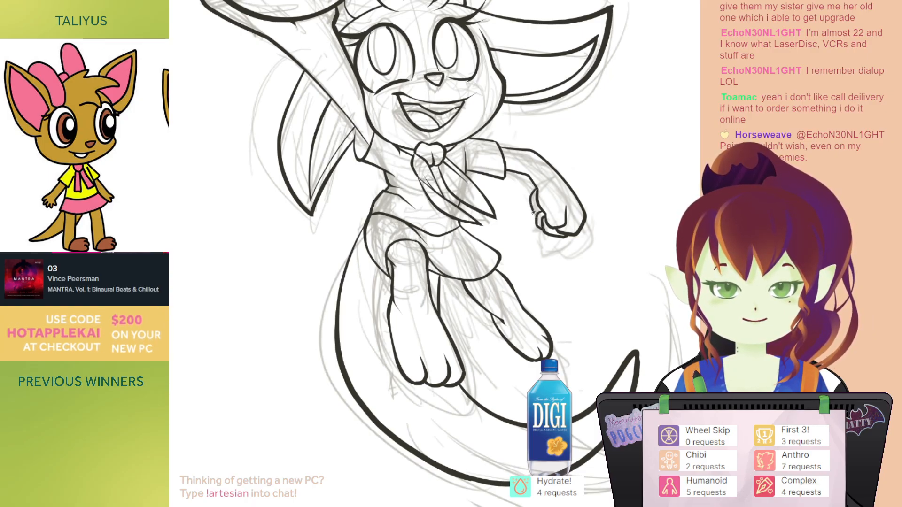
key("ctrl+z")
left_click_drag(555, 206, 562, 216)
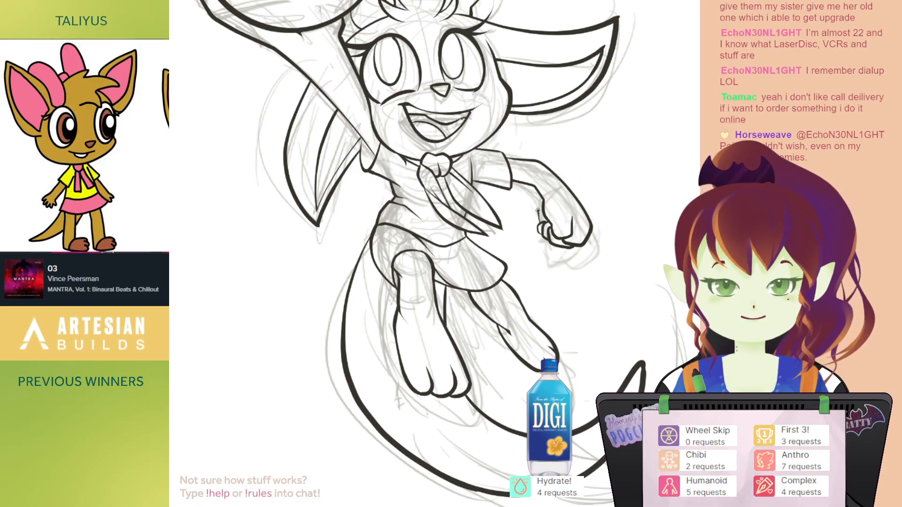
left_click_drag(559, 165, 552, 205)
key("h")
mouse_move(465, 249)
left_mouse_down()
mouse_move(520, 230)
mouse_move(512, 241)
left_mouse_up()
left_click_drag(415, 203, 422, 167)
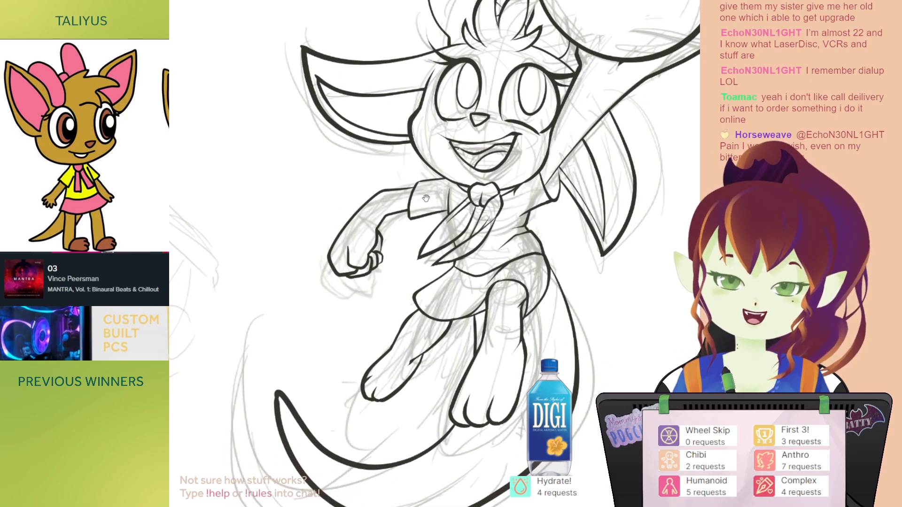
left_click_drag(375, 230, 376, 217)
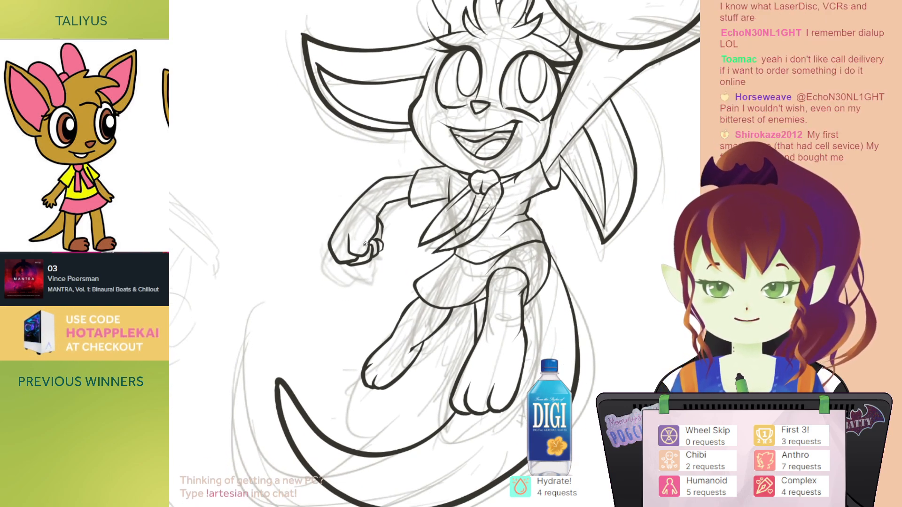
Step: Hide the rough sketch and show the complete figure's line art on its own
left_click_drag(419, 186, 402, 205)
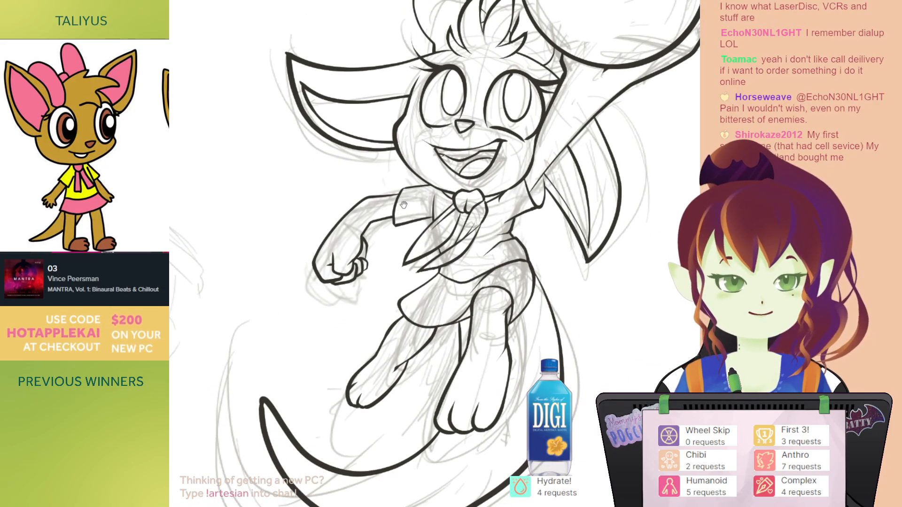
left_click(608, 394)
left_click_drag(577, 232, 543, 226)
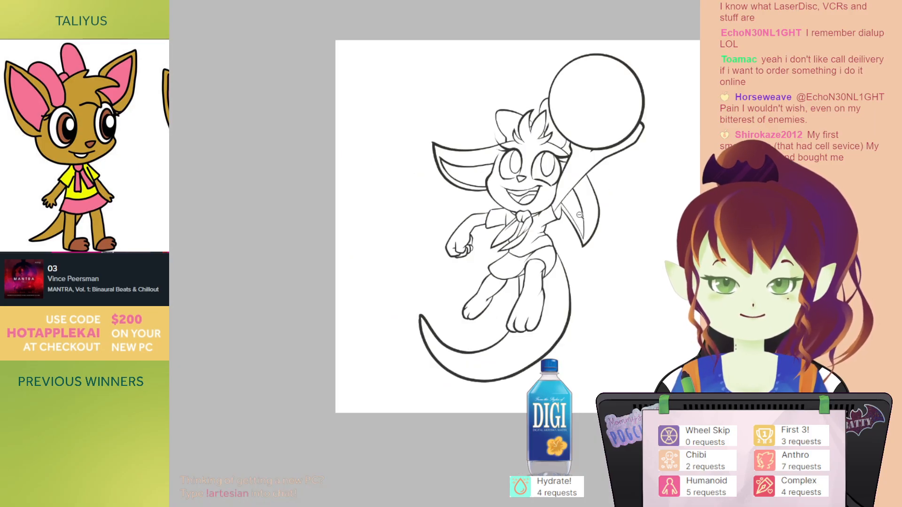
left_click_drag(573, 160, 536, 148)
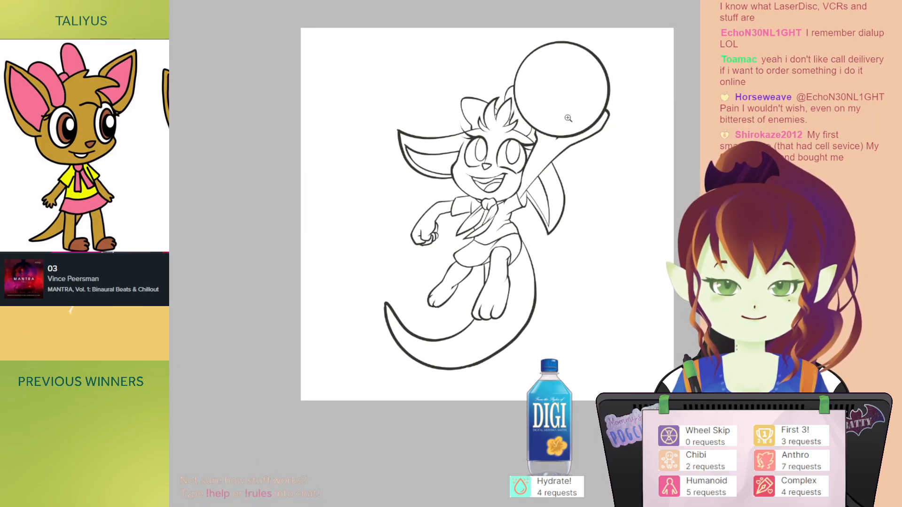
left_click(510, 212)
mouse_move(534, 179)
left_mouse_down()
mouse_move(522, 212)
mouse_move(564, 203)
mouse_move(545, 218)
left_mouse_up()
left_click(526, 202, "alt")
Step: Try to narrow and skew the whole line art by moving the side beside the lowered arm inward and slightly up
key("ctrl+t")
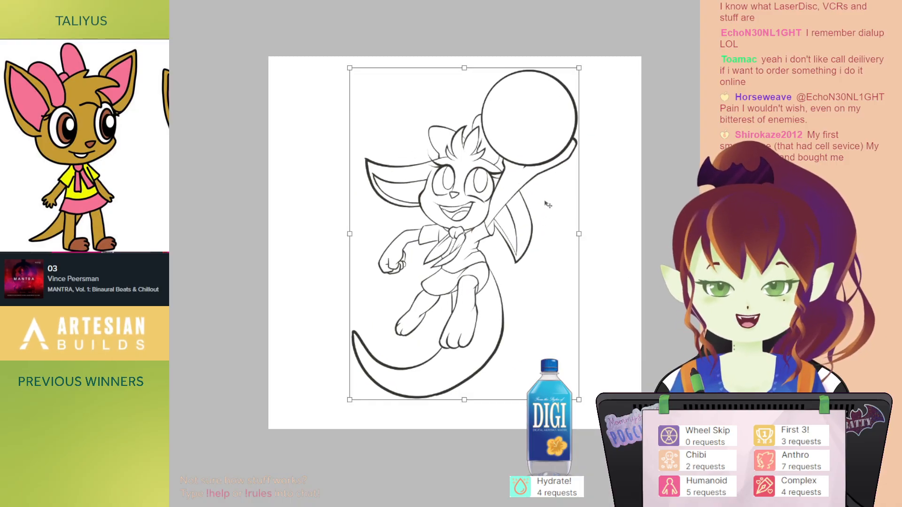
left_click_drag(349, 234, 358, 231)
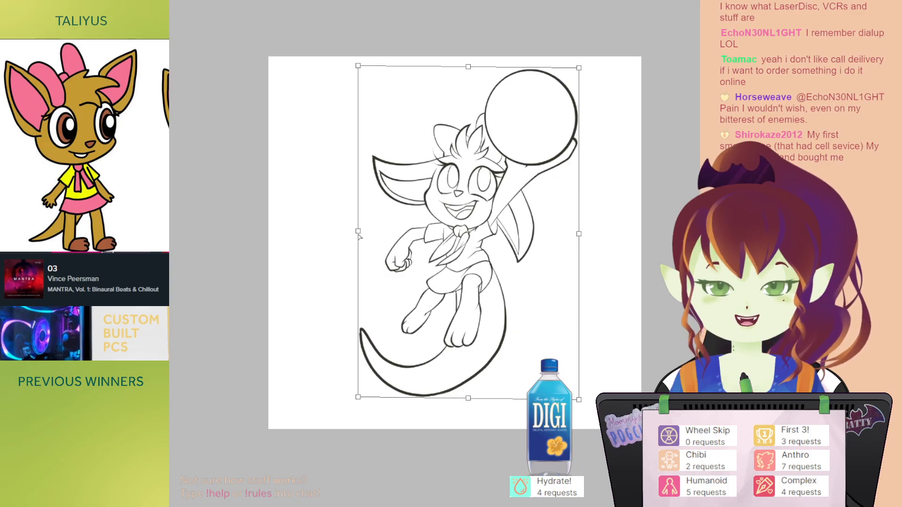
key("Return")
left_click_drag(344, 288, 303, 288)
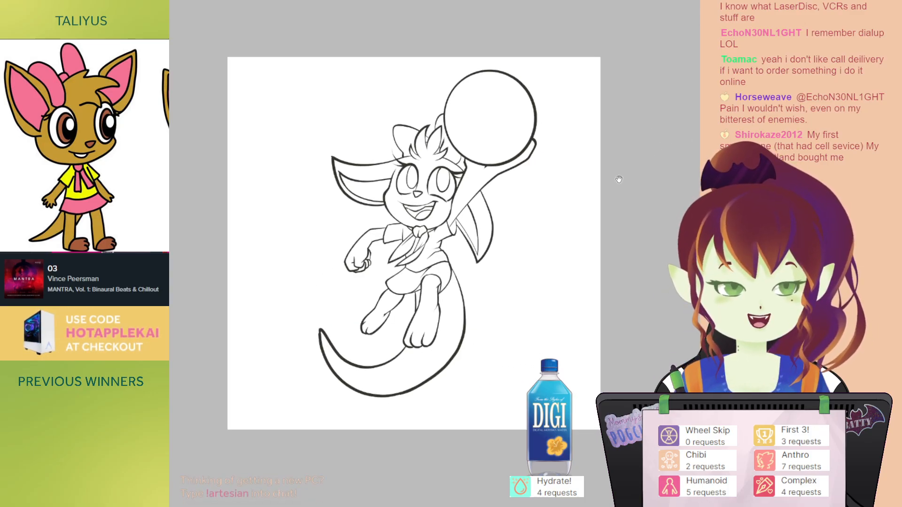
left_click_drag(620, 180, 607, 184)
key("ctrl+z")
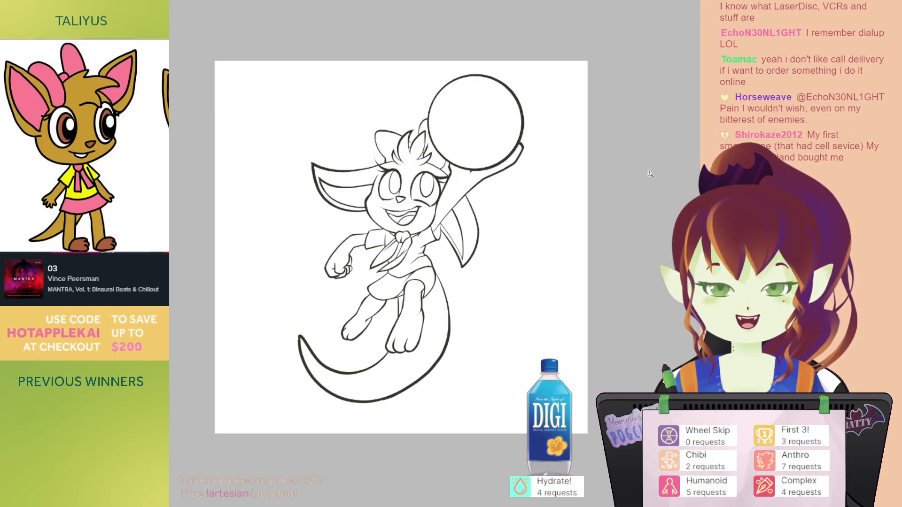
Step: Distort the whole line art slightly, shifting the side beside the lowered arm inward and up and its upper corner further in
left_click_drag(612, 190, 632, 182)
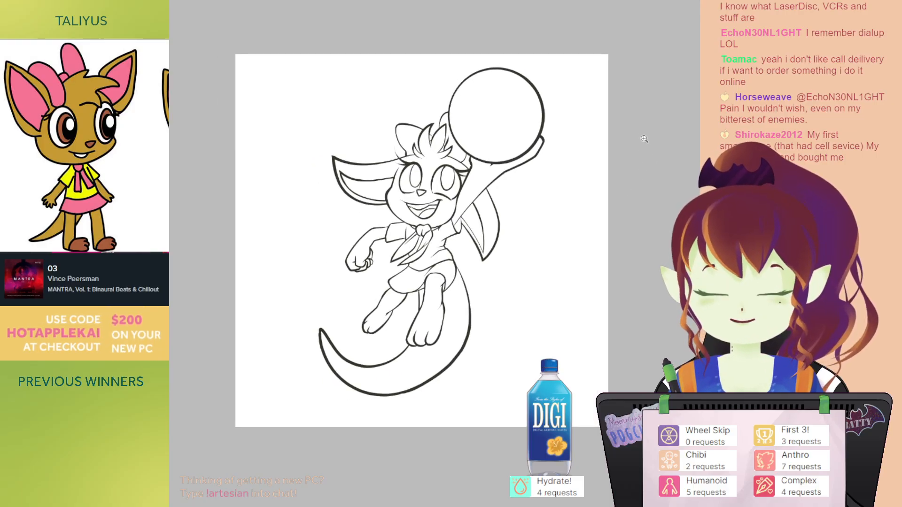
key("ctrl+t")
left_click_drag(317, 232, 319, 229)
left_click_drag(319, 63, 322, 62)
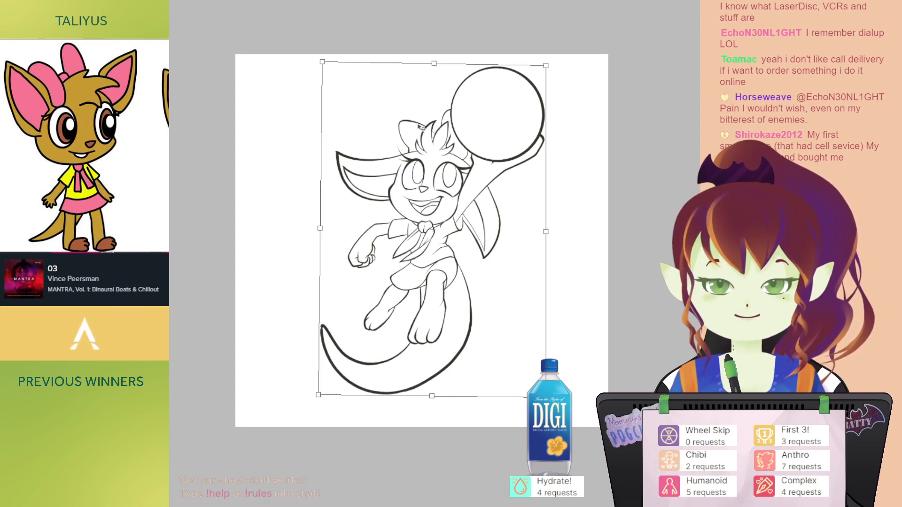
key("Return")
Step: Examine the transformed figure's line art from the lowered arm and tail up to the head and ball
left_click_drag(361, 231, 356, 247)
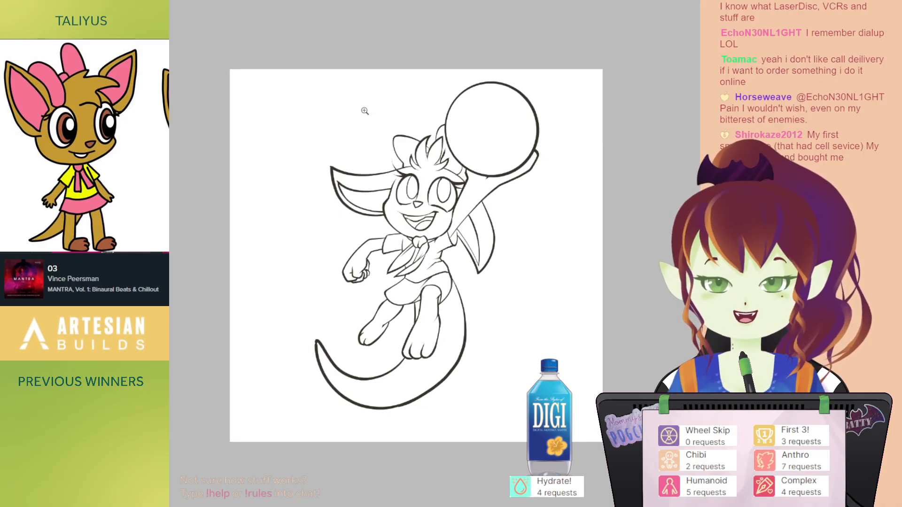
left_click(418, 233)
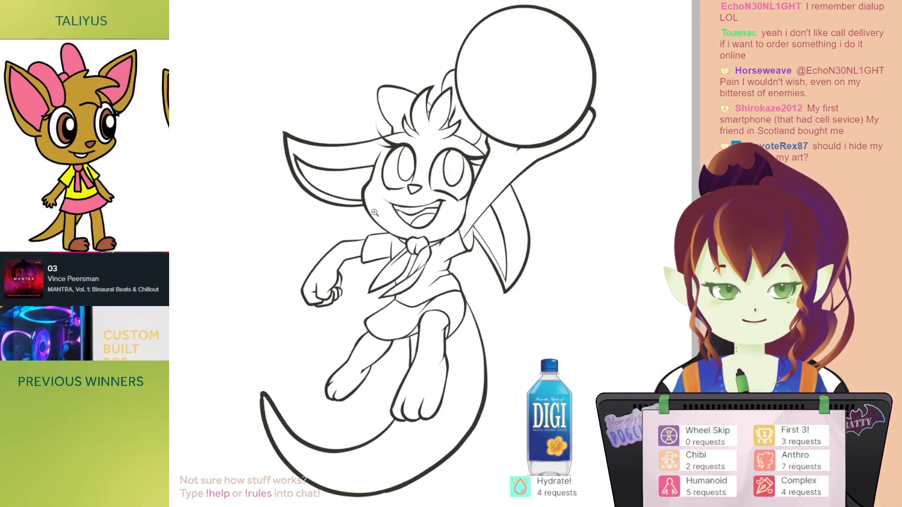
left_click_drag(378, 184, 383, 167)
left_click_drag(374, 228, 402, 208)
left_click(394, 172)
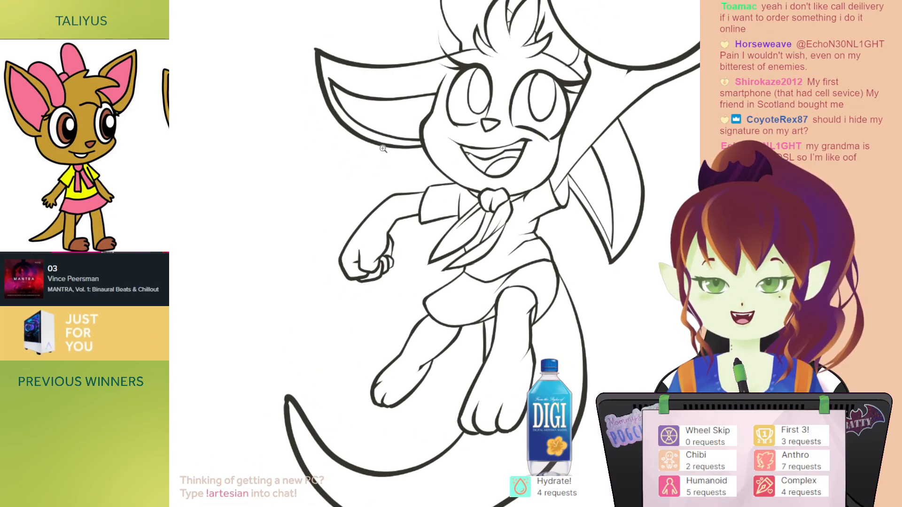
left_click_drag(387, 162, 355, 207)
left_click_drag(391, 179, 358, 189)
left_click_drag(347, 223, 431, 66)
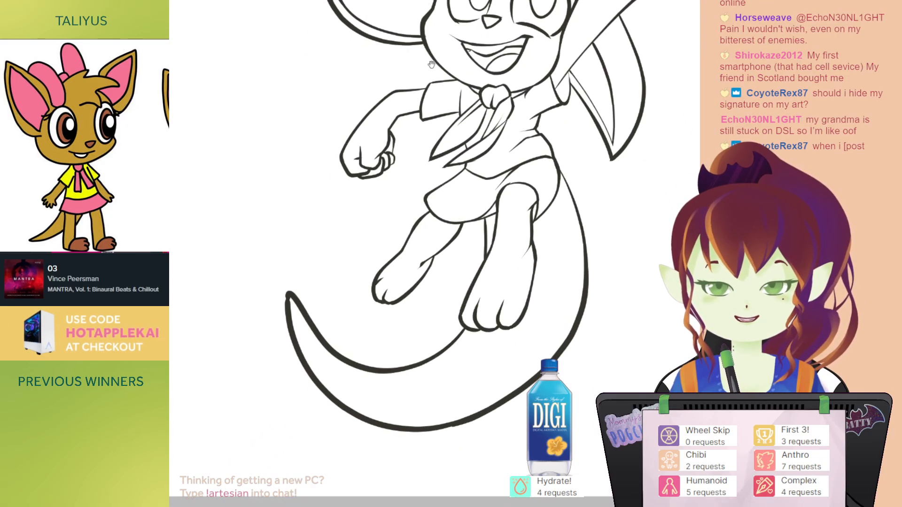
left_click_drag(382, 186, 435, 100)
left_click_drag(432, 139, 338, 211)
mouse_move(409, 150)
left_mouse_down()
mouse_move(374, 235)
mouse_move(377, 273)
left_mouse_up()
left_click_drag(402, 222, 409, 278)
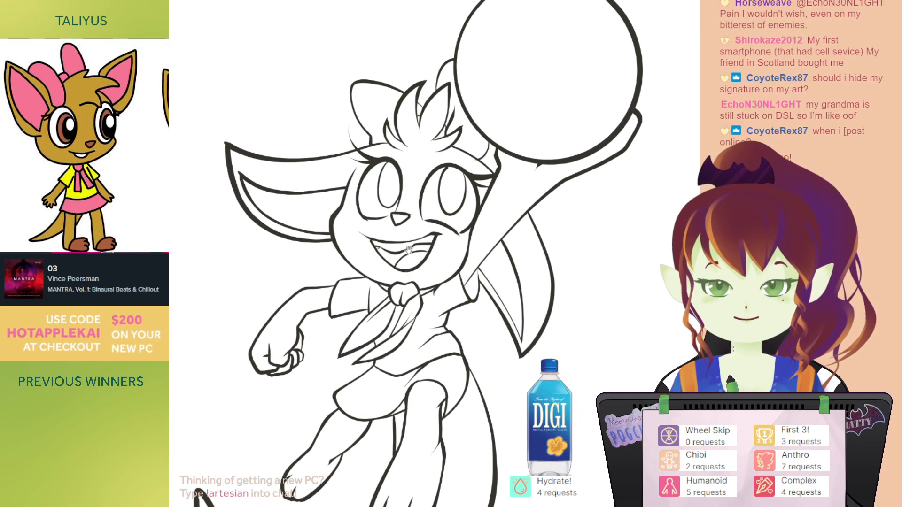
Step: Examine the lines of the face, hair, ears, neckerchief and sleeves up close
left_click(476, 159)
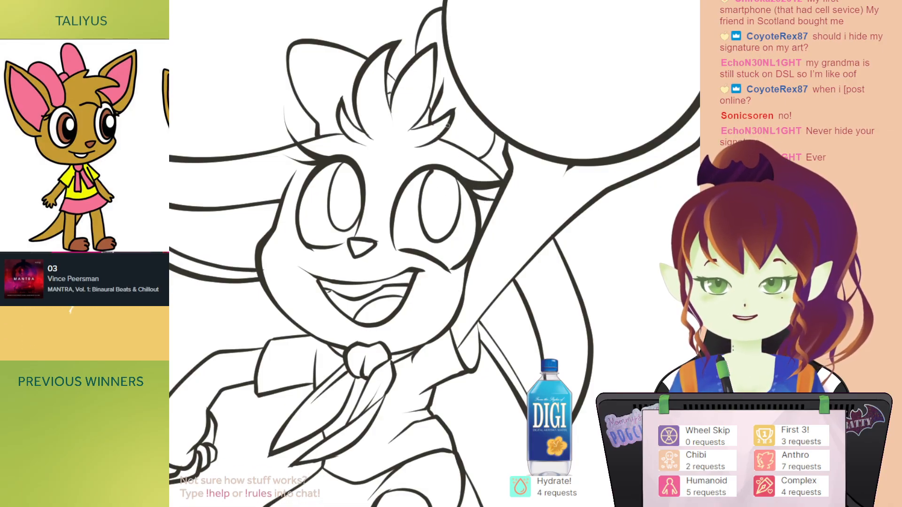
left_click_drag(353, 146, 515, 173)
left_click_drag(370, 130, 354, 104)
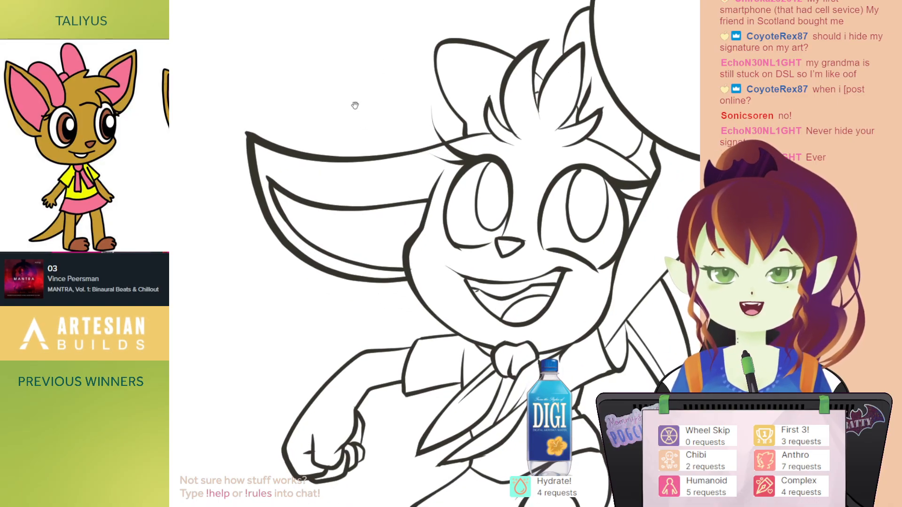
left_click_drag(471, 173, 472, 151)
mouse_move(476, 183)
left_mouse_down()
mouse_move(435, 194)
mouse_move(462, 182)
mouse_move(468, 150)
left_mouse_up()
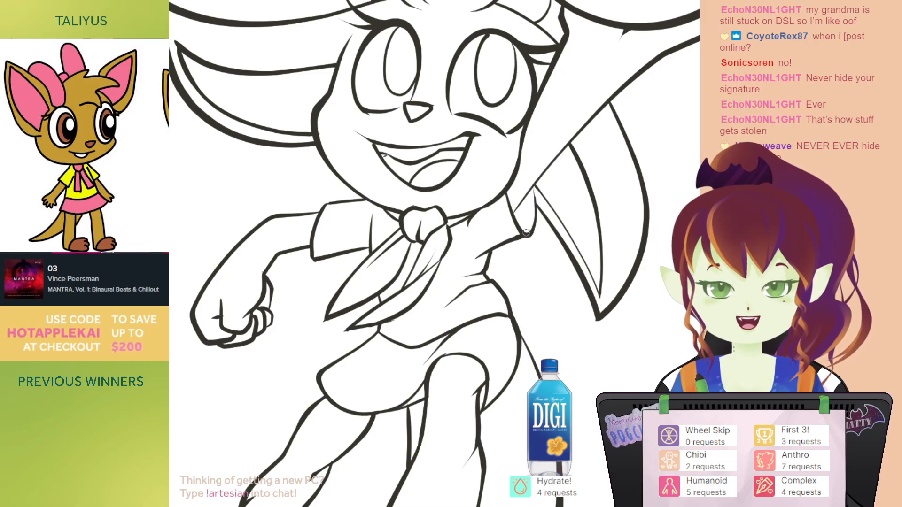
left_click_drag(543, 149, 549, 184)
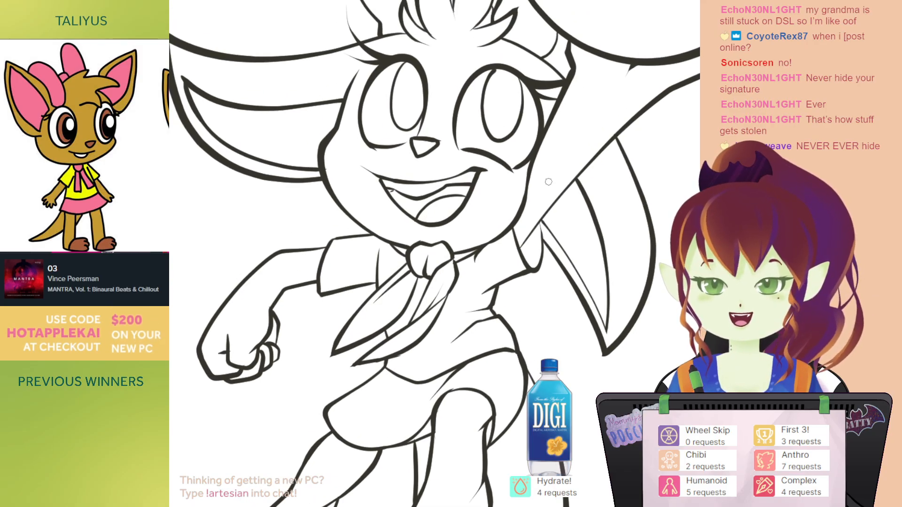
Step: Examine the line art of the face, lowered arm, legs and tail, then the whole figure and the ball
mouse_move(464, 150)
left_mouse_down()
mouse_move(452, 167)
mouse_move(448, 105)
mouse_move(480, 13)
left_mouse_up()
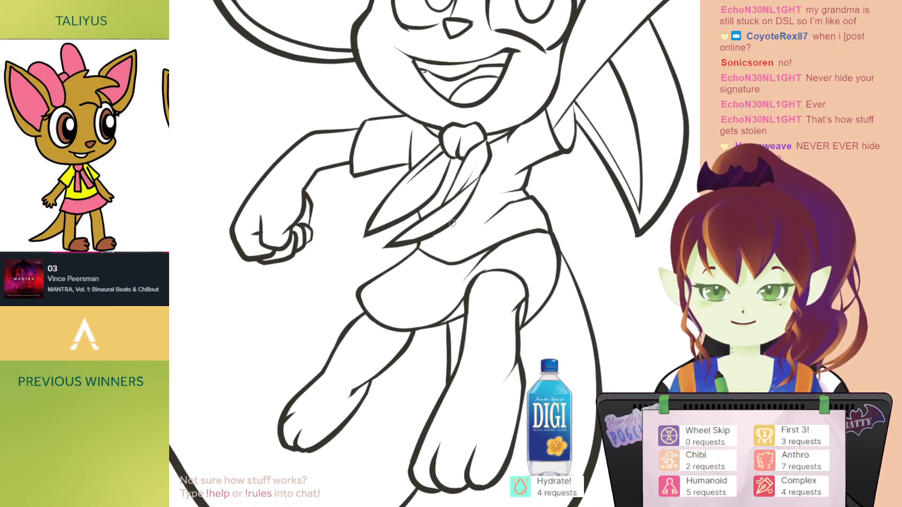
left_click_drag(358, 177, 451, 205)
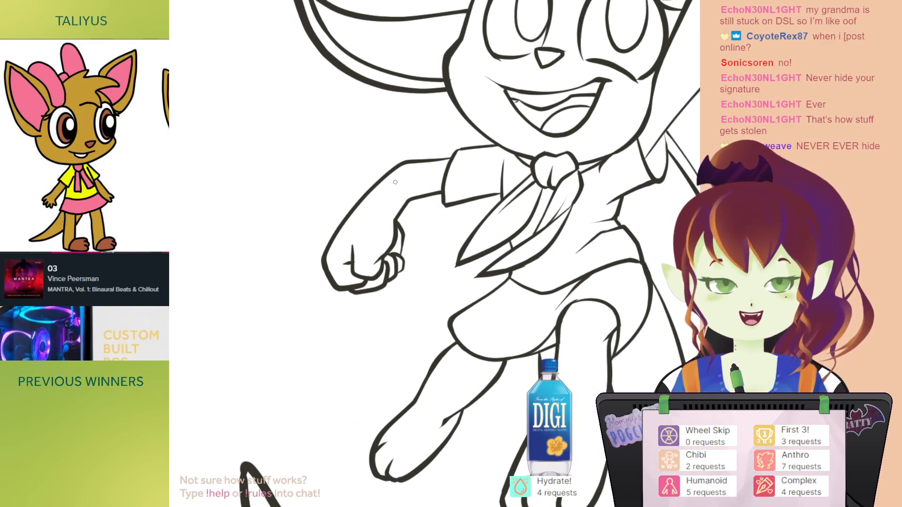
scroll(400, 218, "down", 2)
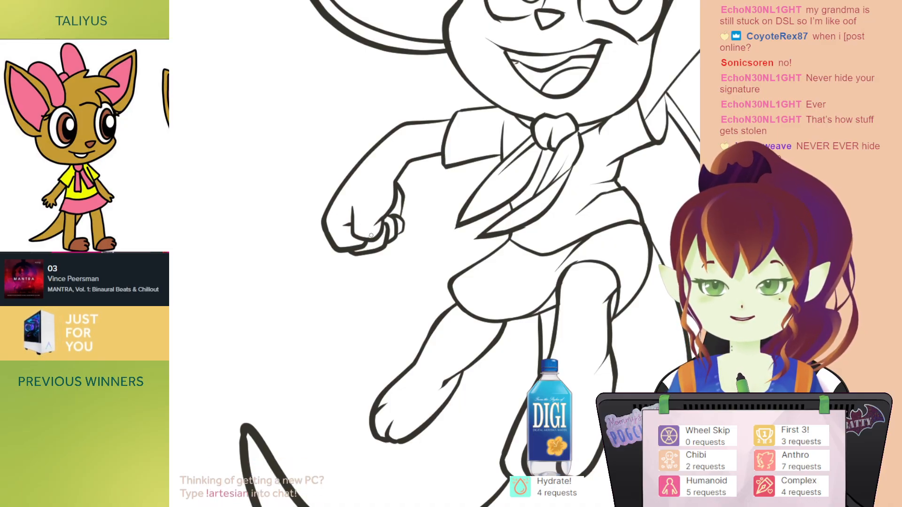
left_click_drag(433, 202, 396, 208)
left_click(413, 151, "alt")
left_click(413, 150, "alt")
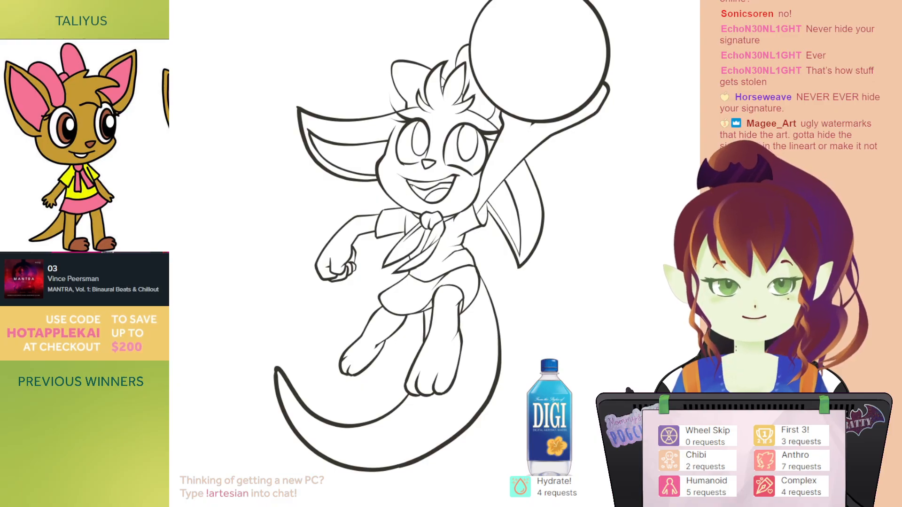
left_click_drag(600, 249, 567, 258)
left_click_drag(500, 113, 475, 176)
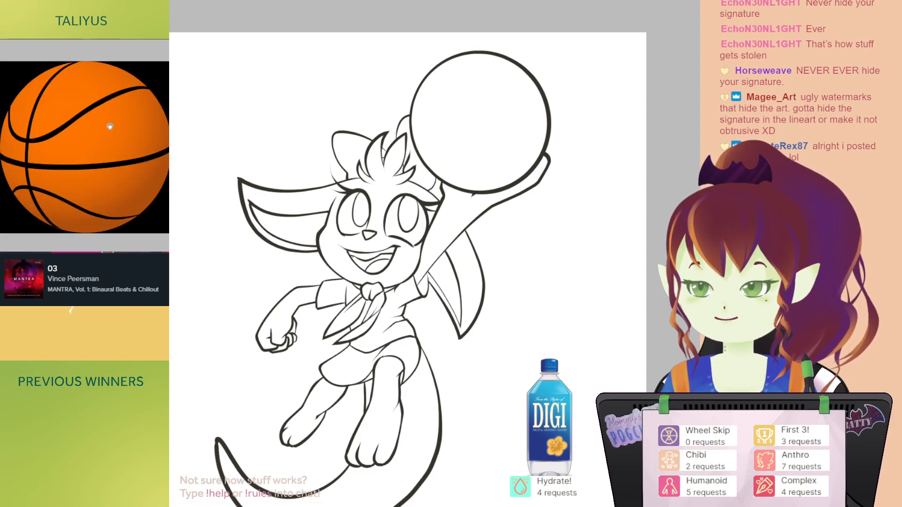
Step: Draw a thick curved seam down the ball from its upper edge to the hand, following the basketball reference
left_click_drag(467, 126, 463, 130)
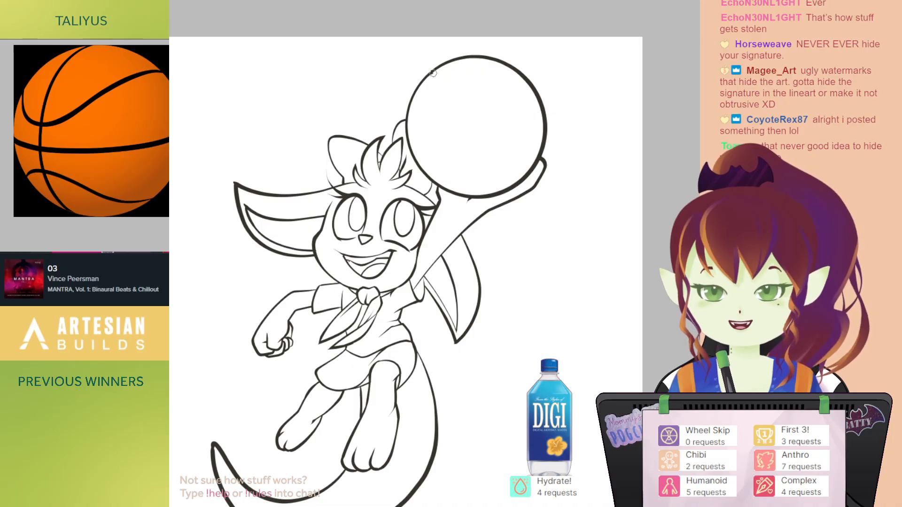
mouse_move(501, 107)
left_mouse_down()
mouse_move(509, 159)
mouse_move(496, 195)
left_mouse_up()
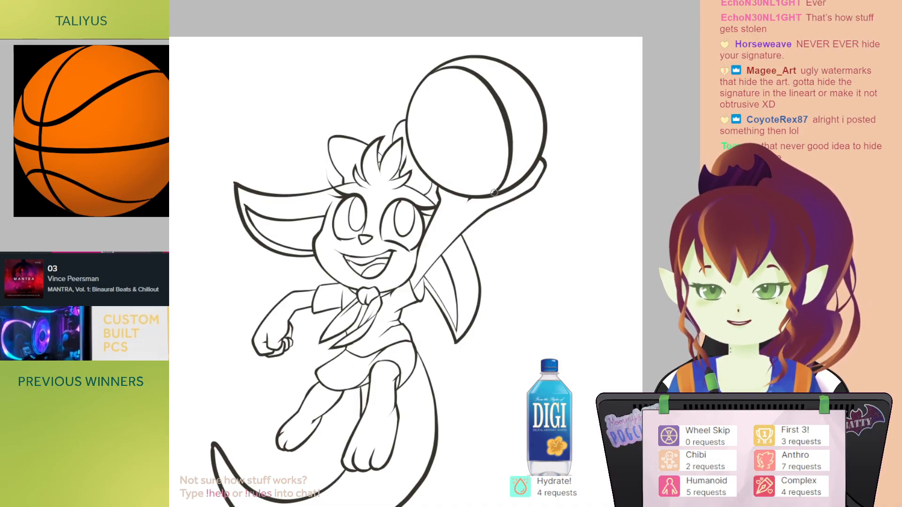
left_click_drag(455, 85, 463, 95)
Step: Mirror the canvas view, shift the ball's vertical seam toward the nearer outline and stretch it slightly taller to meet the edges
key("h")
left_click_drag(414, 80, 479, 140)
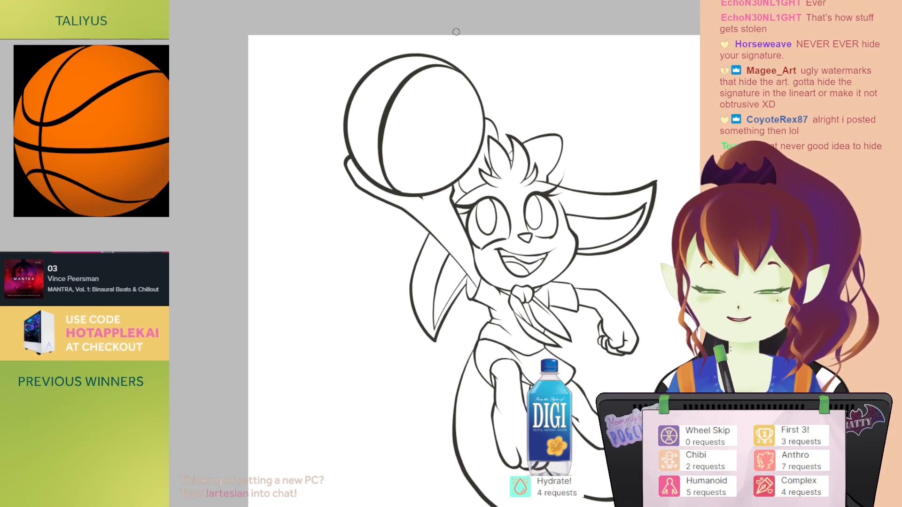
key("o")
left_click(389, 104)
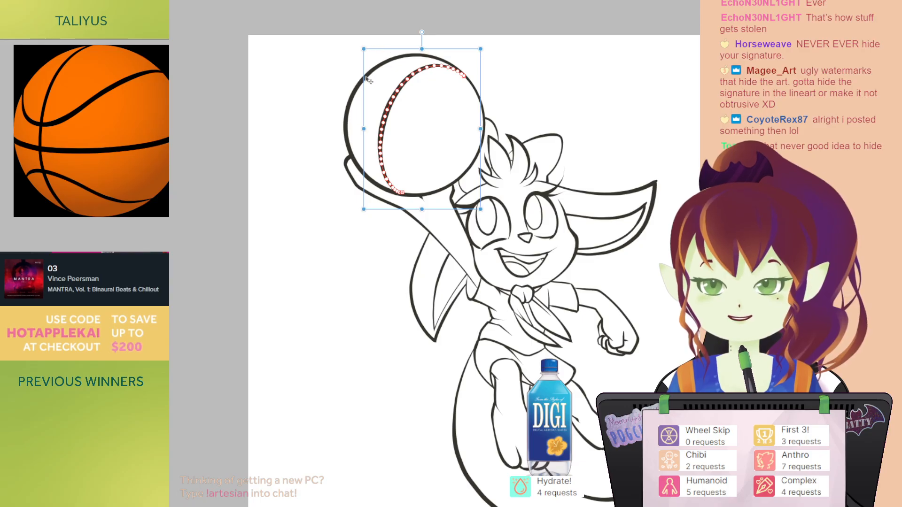
left_click_drag(368, 101, 360, 98)
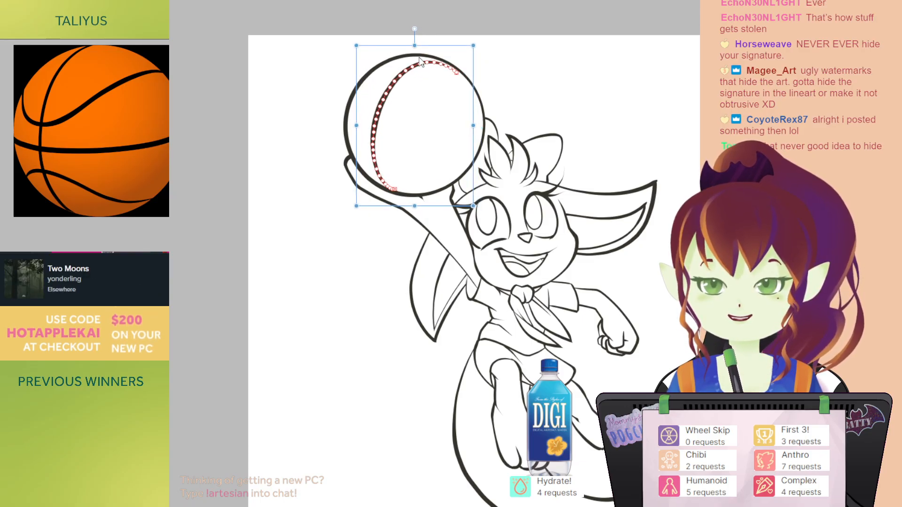
left_click_drag(415, 45, 414, 42)
left_click_drag(414, 205, 414, 209)
left_click(544, 68)
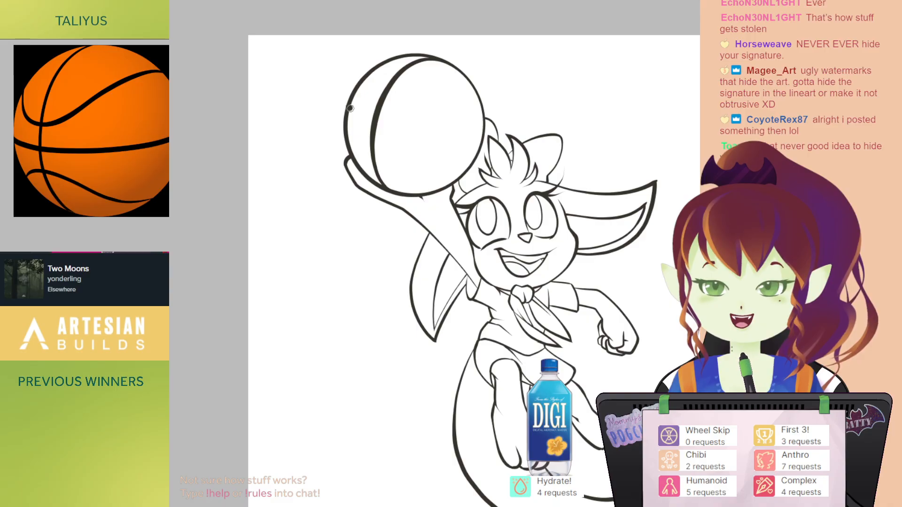
Step: Draw a curved seam across the middle of the ball, redoing the first attempt, and restore the unmirrored view
left_click_drag(364, 119, 412, 136)
key("ctrl+z")
mouse_move(362, 121)
left_mouse_down()
mouse_move(430, 142)
mouse_move(484, 139)
left_mouse_up()
key("h")
Step: Draw the wavy upper seam across the ball, redoing the stroke until it flows through the vertical seam
left_click_drag(427, 158, 413, 147)
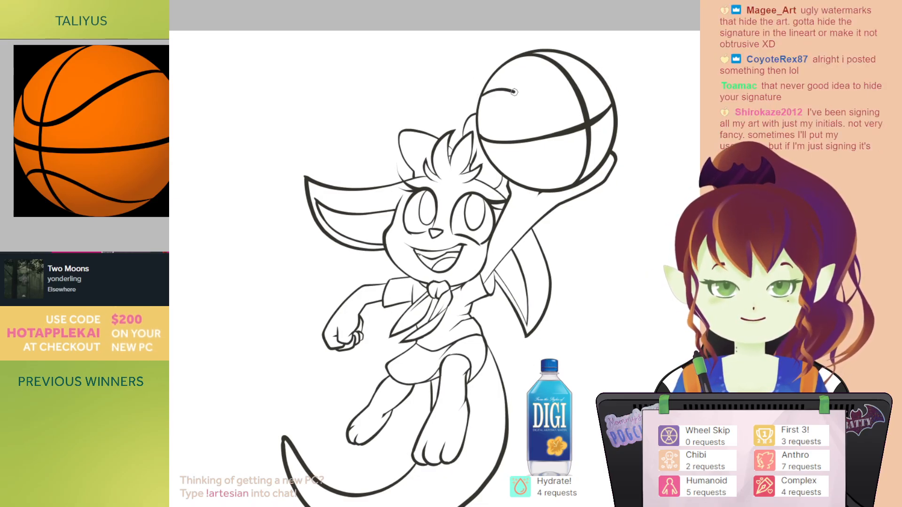
key("ctrl+z")
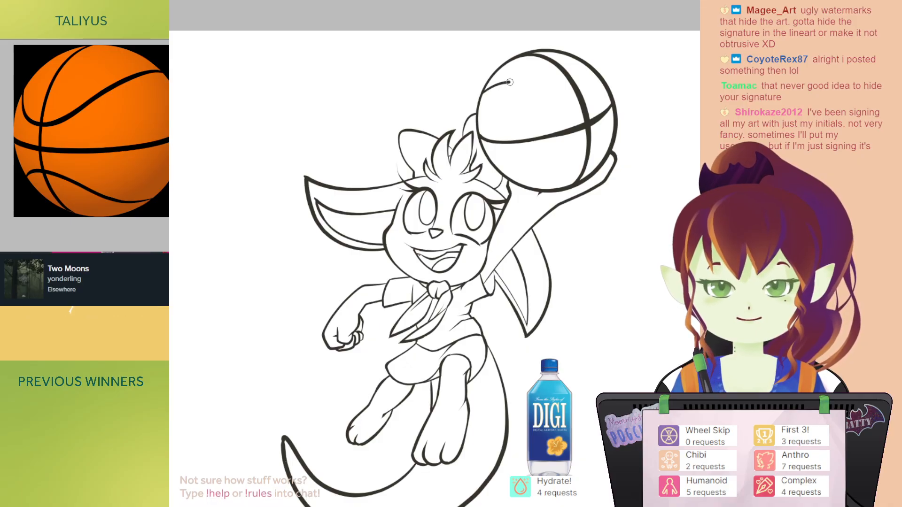
left_click_drag(537, 89, 562, 101)
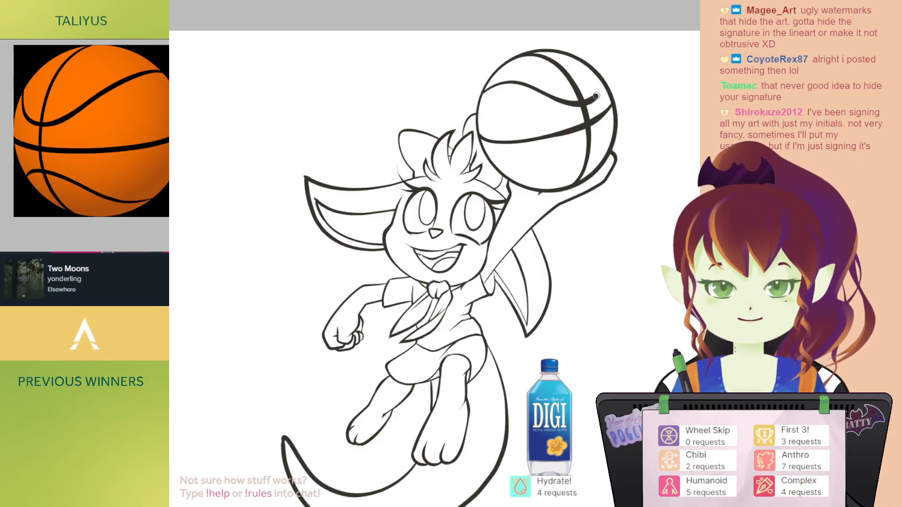
left_click_drag(556, 52, 549, 41)
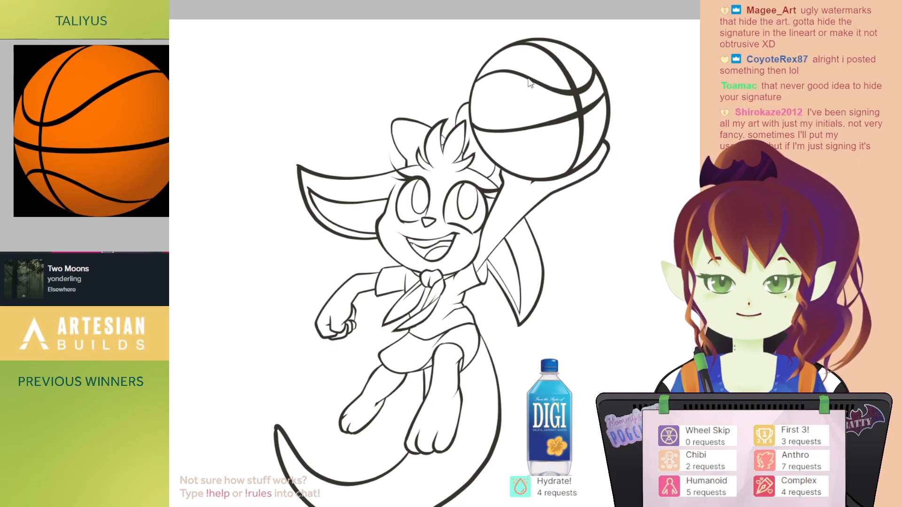
key("ctrl+z")
mouse_move(484, 78)
left_mouse_down()
mouse_move(585, 80)
mouse_move(587, 60)
mouse_move(498, 81)
left_mouse_up()
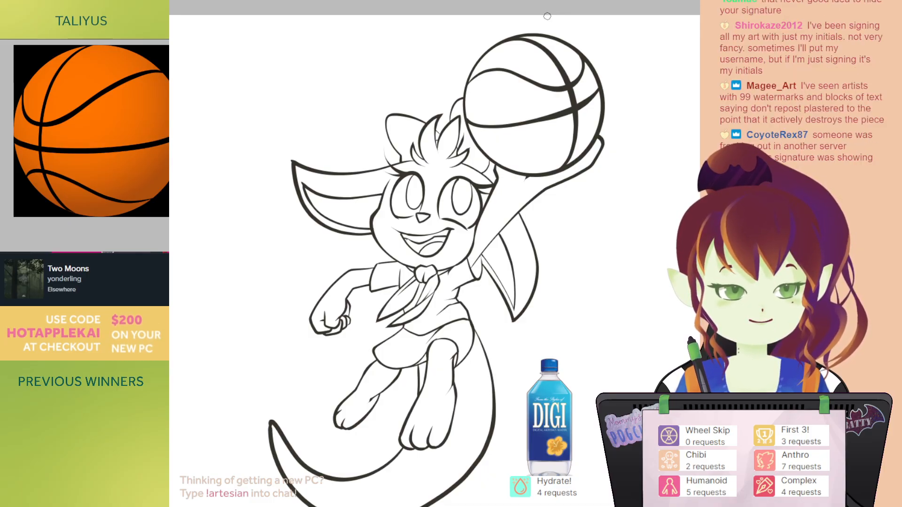
Step: Rotate the canvas to draw the curved lower seam near the hand, completing the basketball pattern, and return the view upright
mouse_move(536, 106)
left_mouse_down()
mouse_move(515, 143)
mouse_move(547, 146)
mouse_move(476, 97)
mouse_move(355, 345)
mouse_move(399, 197)
mouse_move(442, 118)
left_mouse_up()
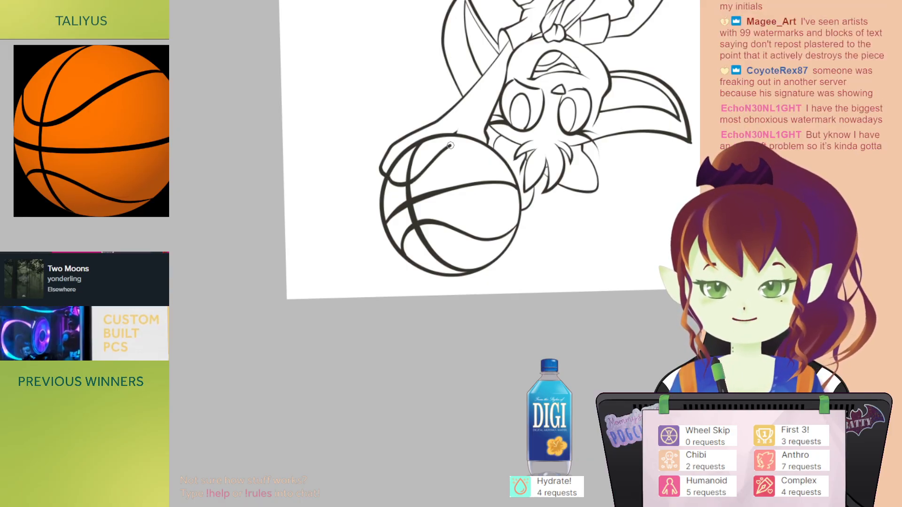
left_click_drag(598, 54, 320, 383)
left_click_drag(425, 261, 555, 122)
left_click_drag(577, 166, 550, 168)
left_click_drag(562, 117, 515, 124)
scroll(528, 164, "down", 1)
scroll(499, 155, "up", 1)
left_click_drag(502, 165, 521, 148)
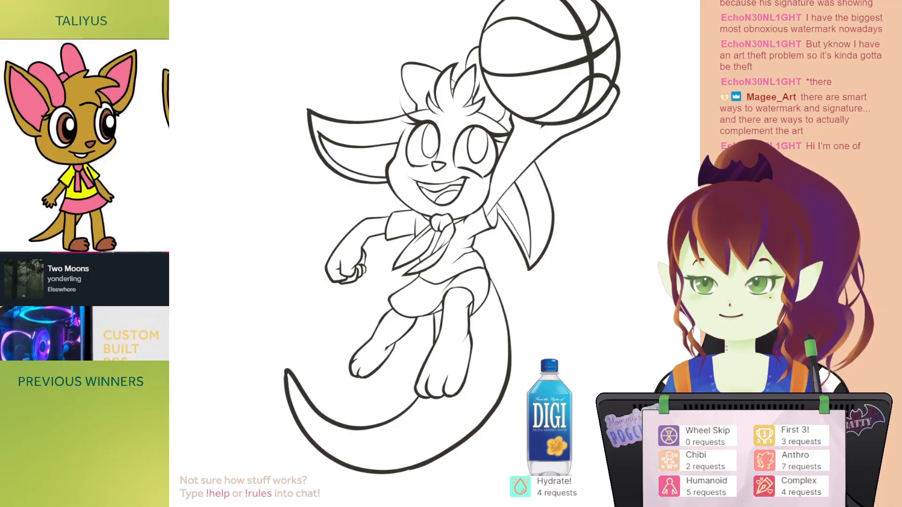
Step: Pick the brown fur colour from the character reference and fill the head, hair, ears and raised arm
left_click_drag(420, 168, 398, 183)
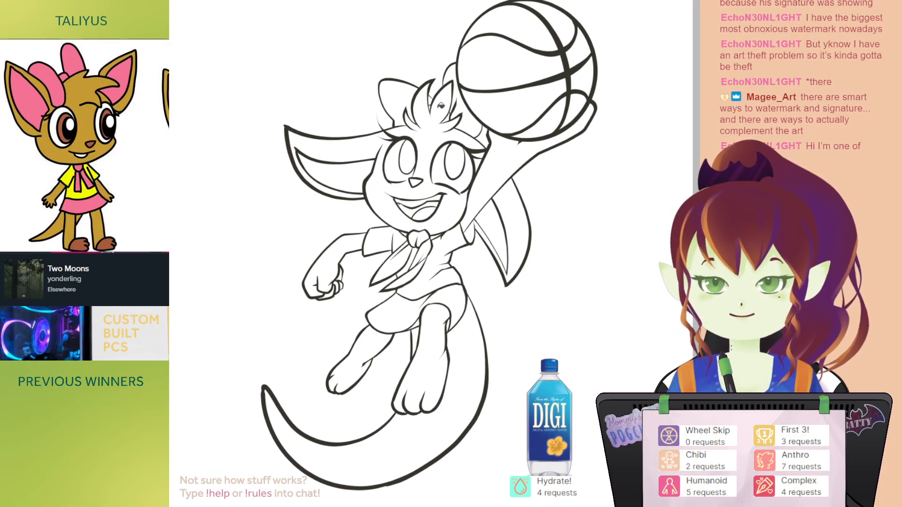
left_click_drag(444, 97, 453, 99)
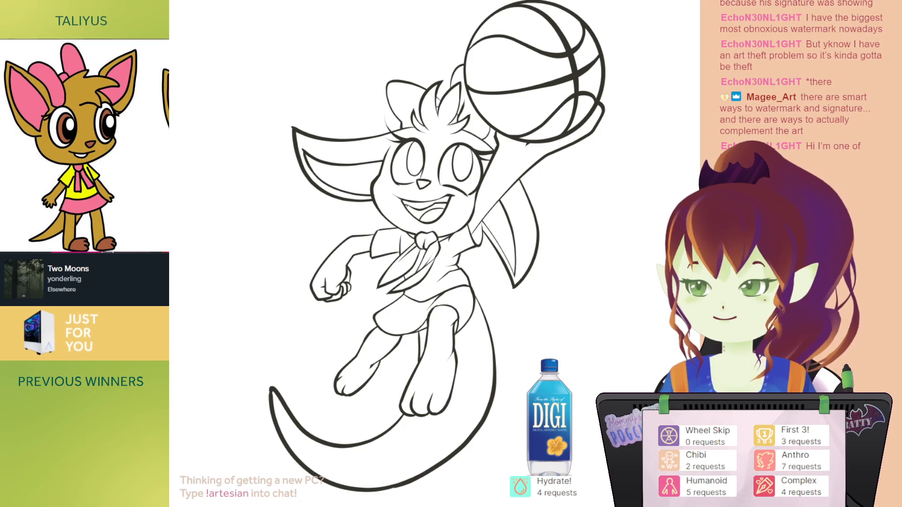
left_click(84, 123)
left_click(445, 133)
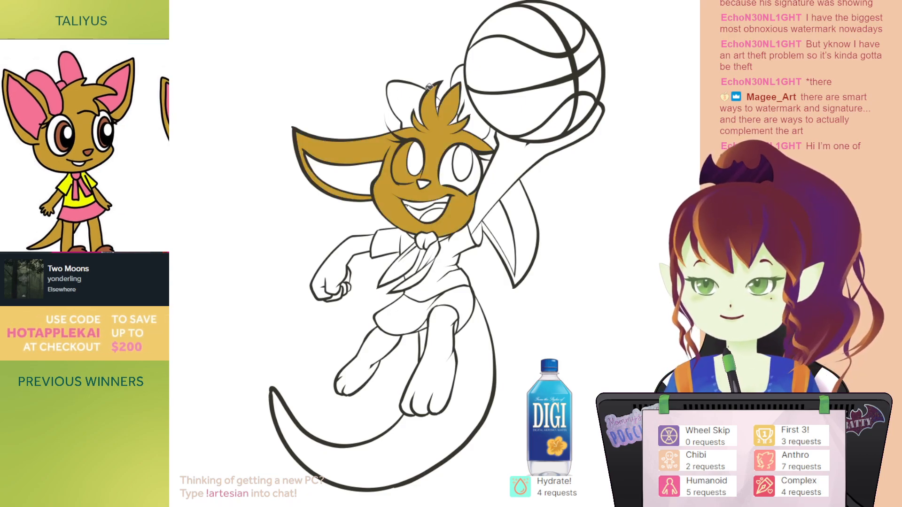
left_click(531, 217)
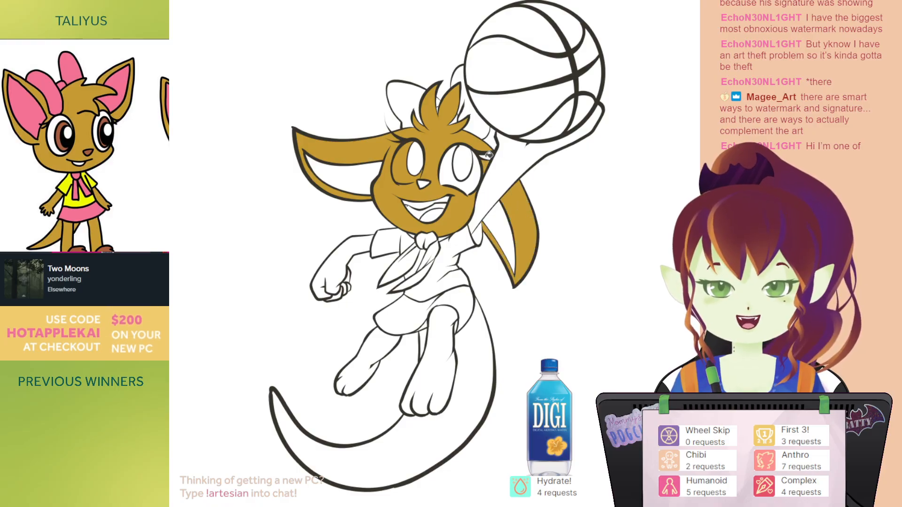
left_click_drag(481, 104, 531, 78)
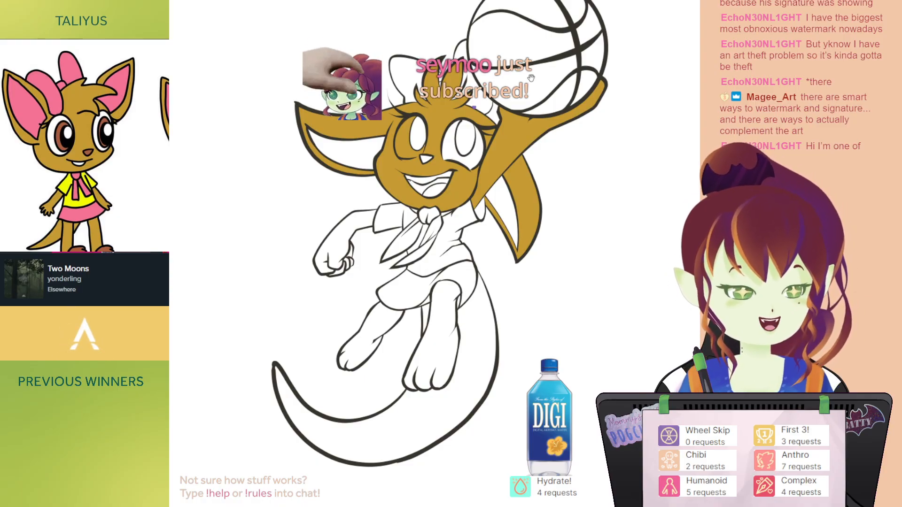
left_click_drag(531, 77, 551, 68)
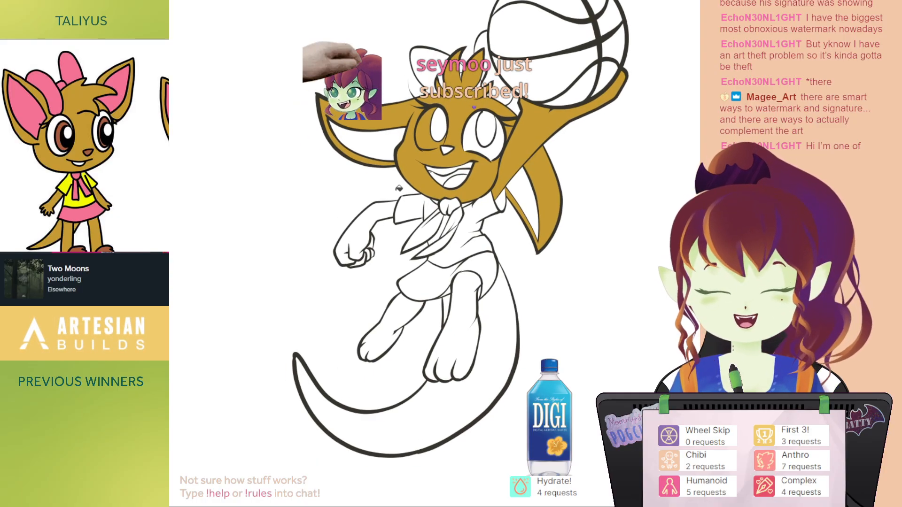
Step: Fill the lowered arm, fist and each separate finger with the brown fur colour
left_click(372, 218)
scroll(376, 226, "up", 2)
left_click_drag(391, 204, 402, 227)
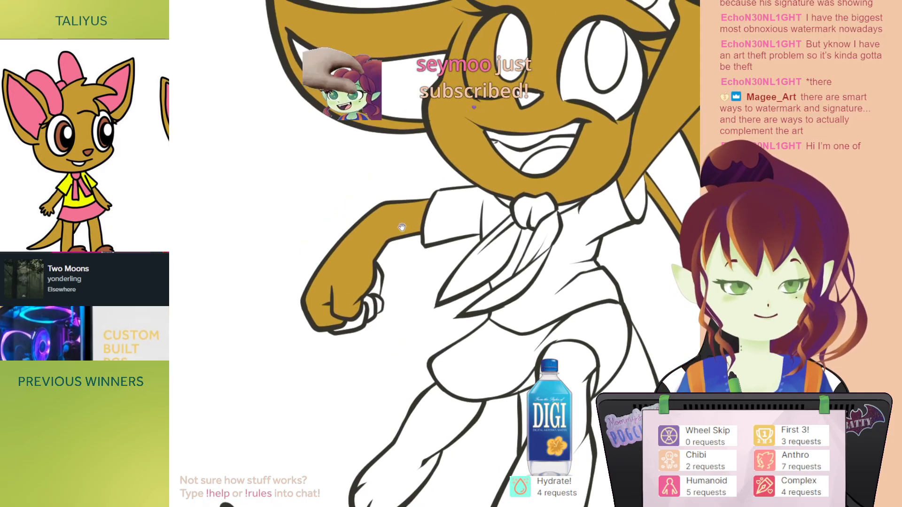
left_click(379, 304)
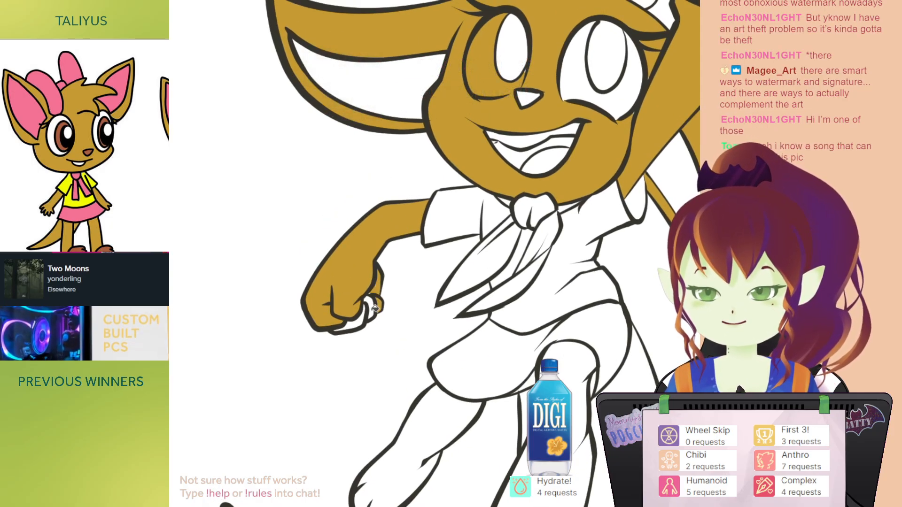
left_click(364, 317)
key("b")
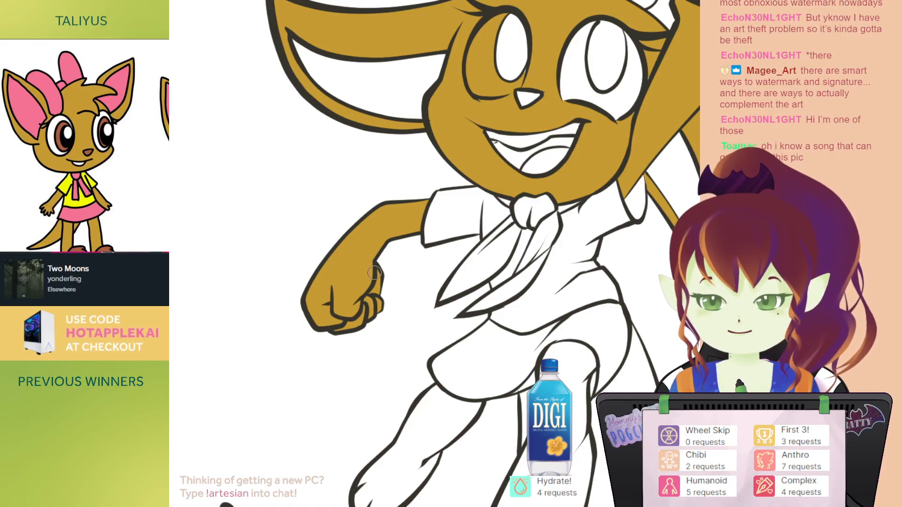
Step: Fill both legs and the tail with the brown fur colour
mouse_move(415, 364)
left_mouse_down()
mouse_move(353, 333)
mouse_move(342, 158)
left_mouse_up()
key("g")
left_click(491, 235)
left_click(338, 253)
left_click(458, 216)
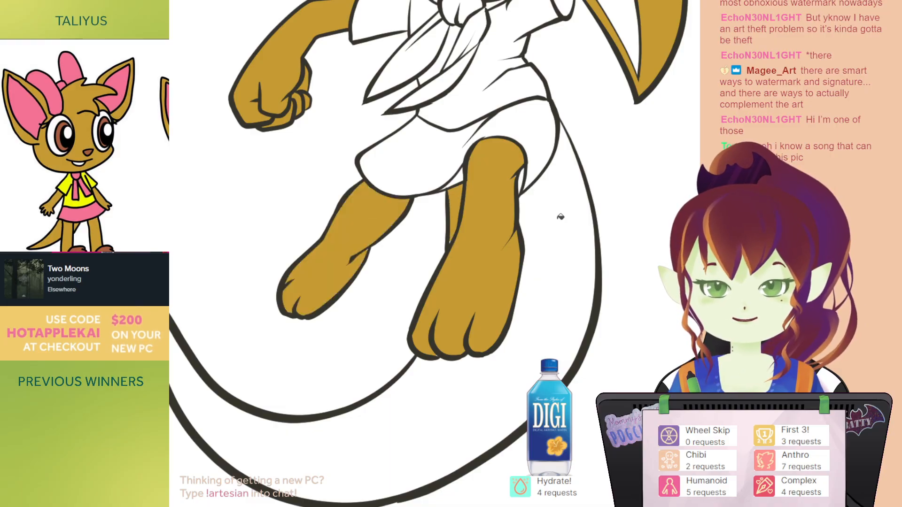
left_click(561, 214)
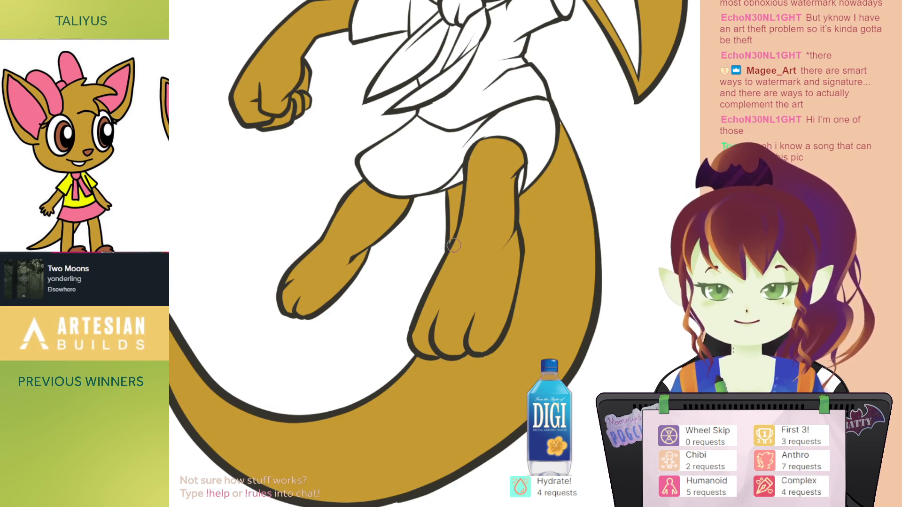
Step: Brush brown into the small unfilled gaps along the lines of the legs, tail tip, lowered arm, eyelashes and hair
mouse_move(527, 141)
left_mouse_down()
mouse_move(502, 179)
mouse_move(524, 160)
mouse_move(516, 160)
mouse_move(559, 167)
left_mouse_up()
left_click_drag(465, 210, 572, 119)
left_click_drag(503, 186, 586, 156)
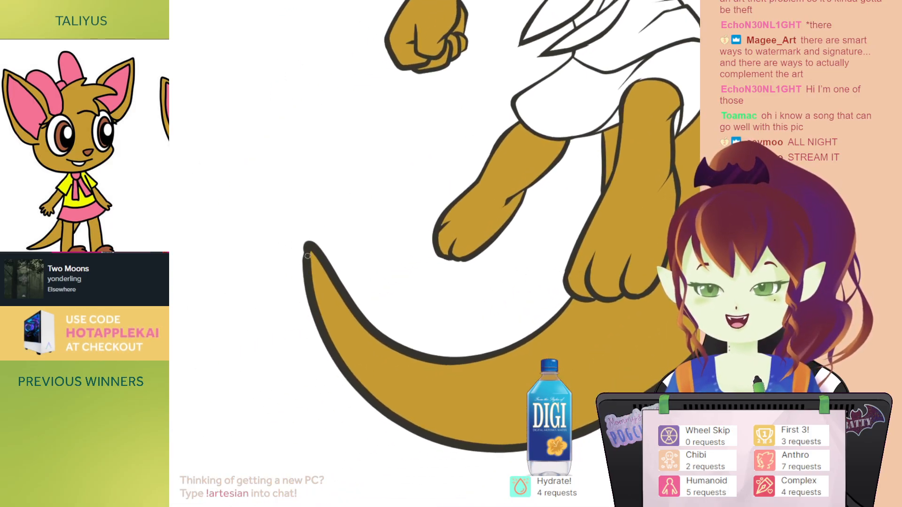
mouse_move(601, 101)
left_mouse_down()
mouse_move(520, 173)
mouse_move(546, 213)
left_mouse_up()
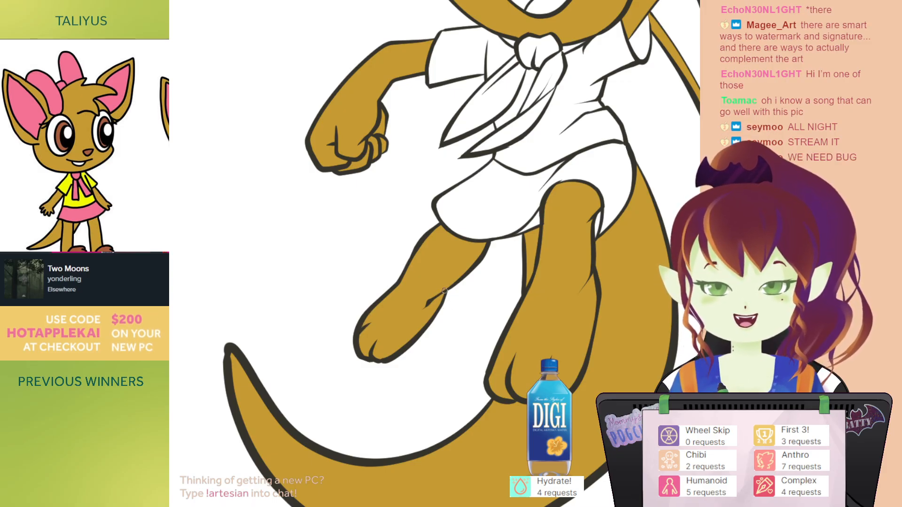
left_click_drag(403, 66, 364, 189)
left_click_drag(380, 141, 369, 191)
left_click_drag(505, 100, 488, 182)
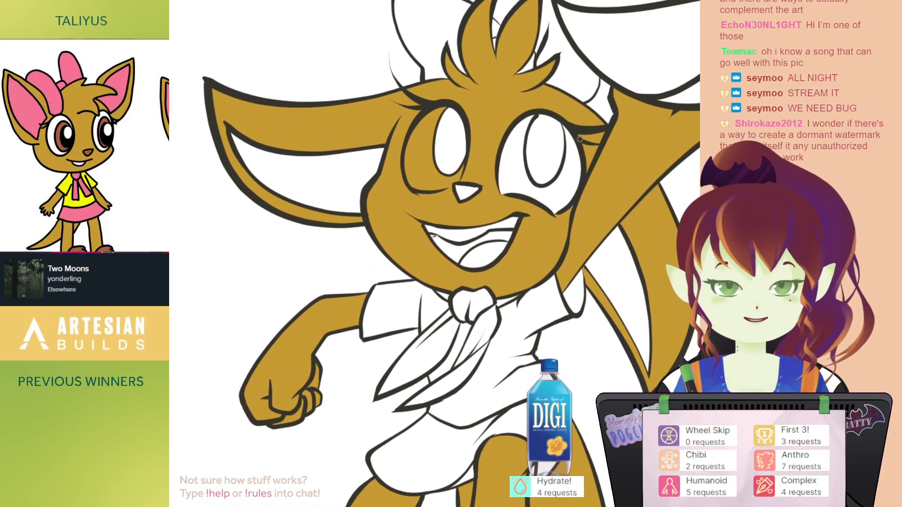
mouse_move(573, 116)
left_mouse_down()
mouse_move(541, 194)
mouse_move(553, 197)
left_mouse_up()
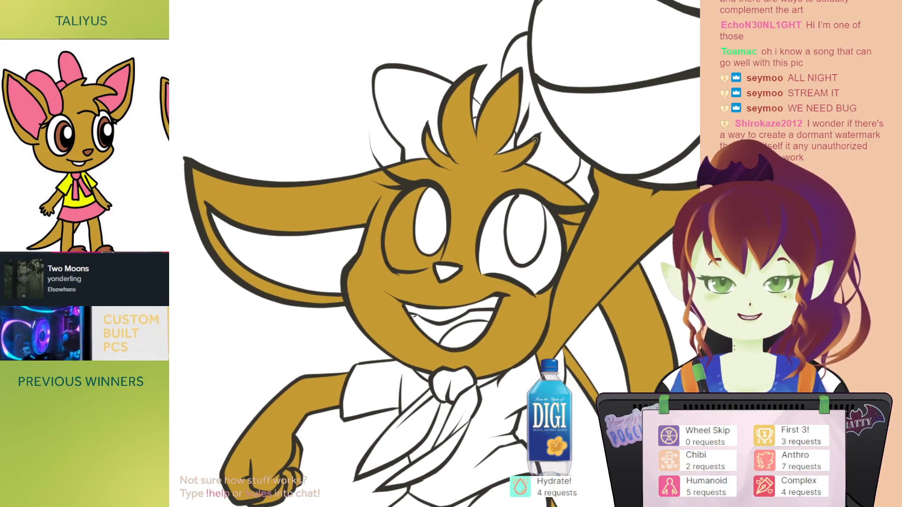
Step: Fill the hair bow and its band with the pink of the character reference
left_click_drag(612, 138, 578, 151)
left_click_drag(527, 204, 548, 173)
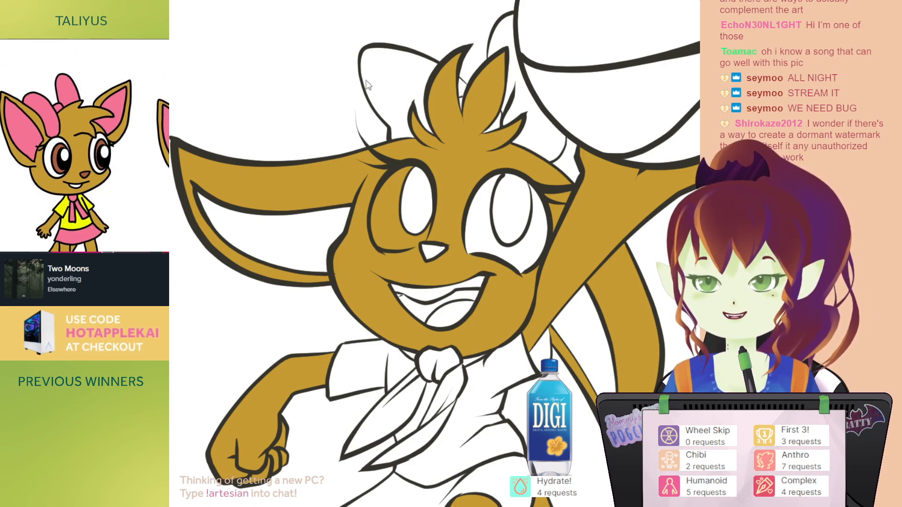
left_click(401, 64)
left_click(502, 115)
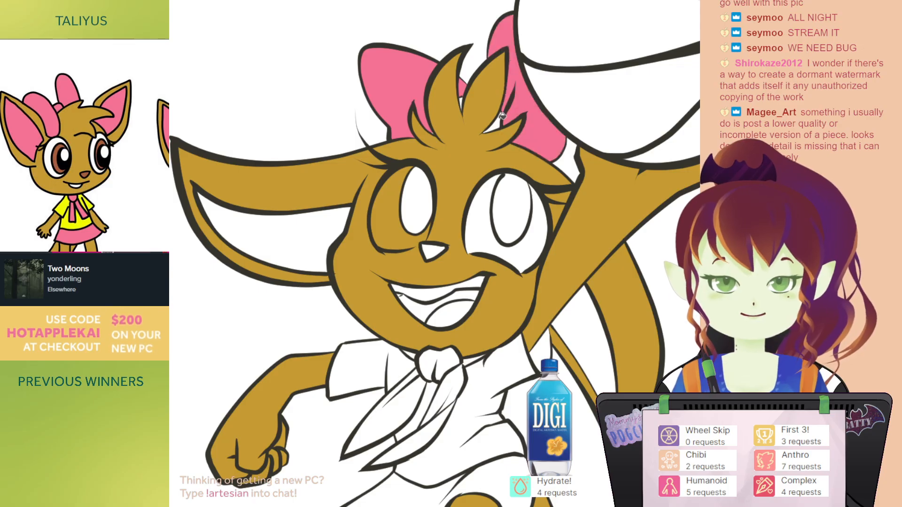
Step: Brush pink into the small unfilled gaps of the hair bow between the hair tufts
left_click_drag(477, 89, 491, 91)
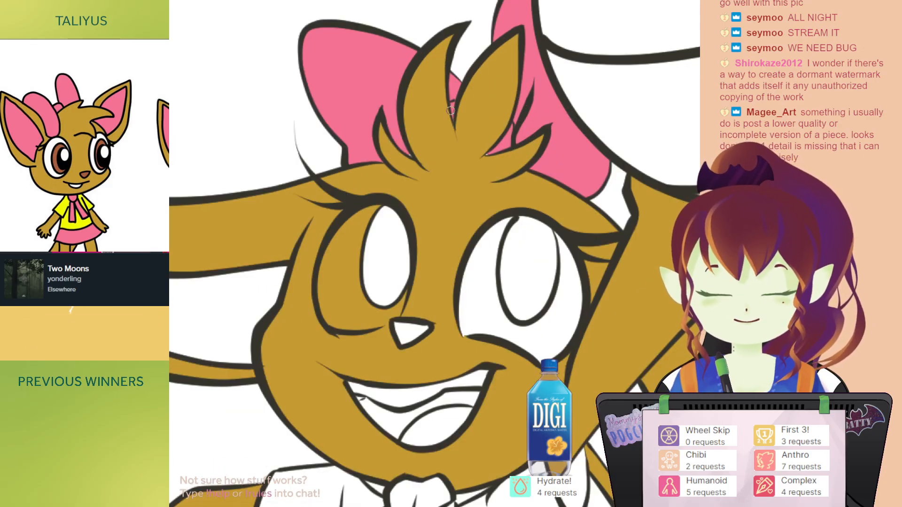
left_click_drag(476, 149, 448, 148)
left_click_drag(508, 200, 502, 126)
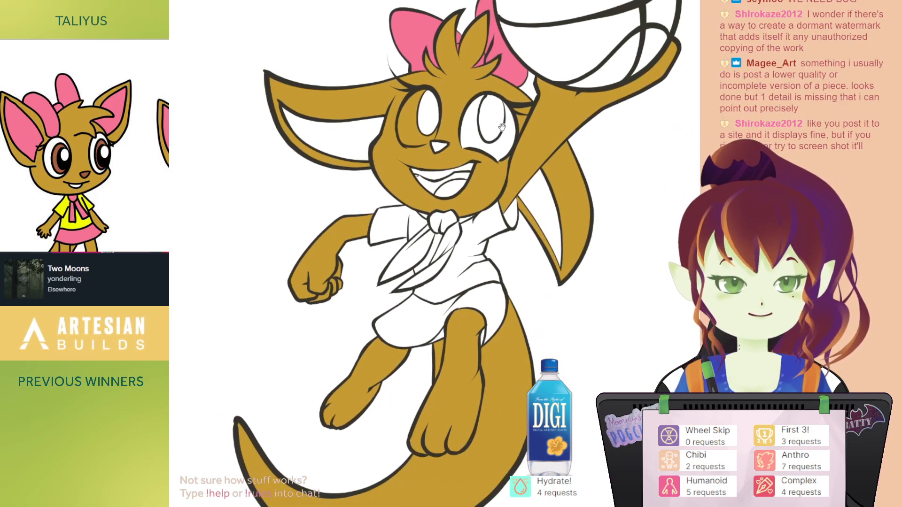
Step: Fill the knot and both hanging tails of the neckerchief with the same pink, following the character reference
left_click_drag(459, 45, 445, 63)
left_click_drag(435, 117, 478, 126)
left_click_drag(68, 153, 62, 131)
left_click_drag(439, 178, 453, 105)
left_click(453, 187)
left_click(461, 209)
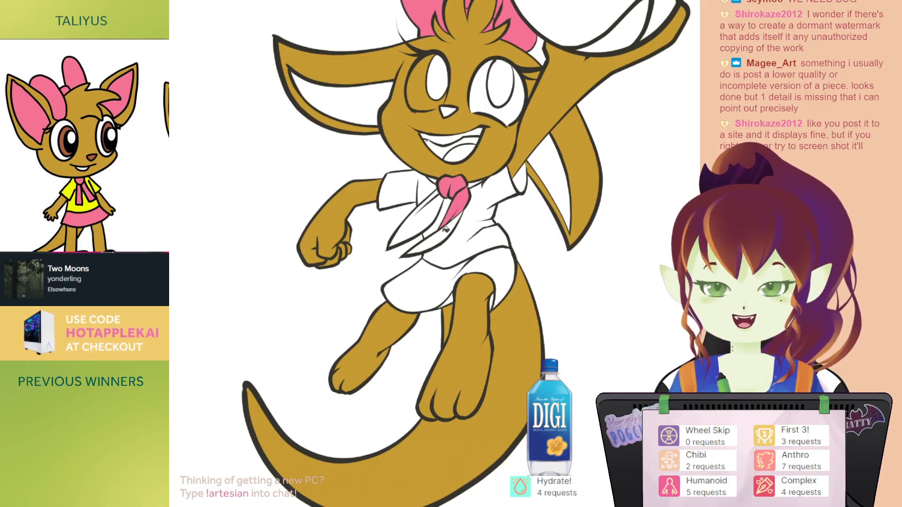
left_click(446, 229)
left_click(424, 220)
Step: Fill the skirt on both sides of the raised knee with the same pink
left_click_drag(437, 285, 439, 206)
left_click(439, 206)
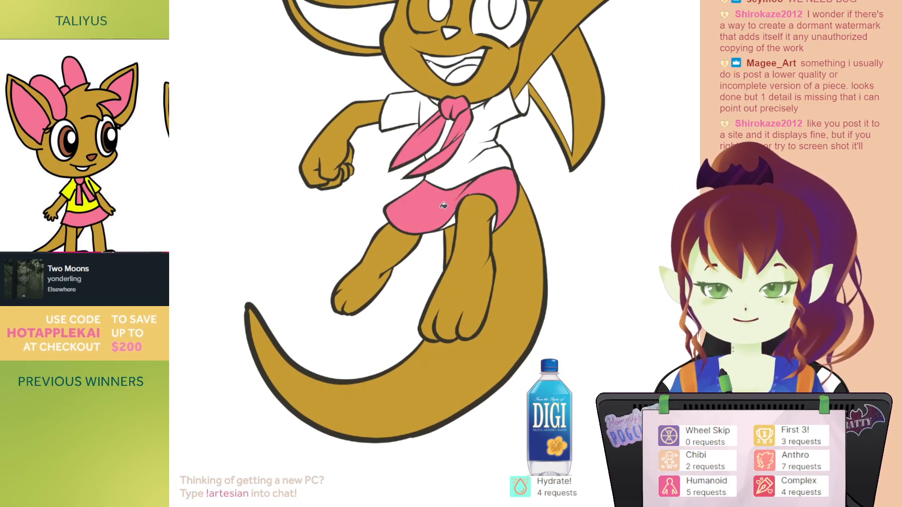
left_click(463, 198)
left_click(466, 195)
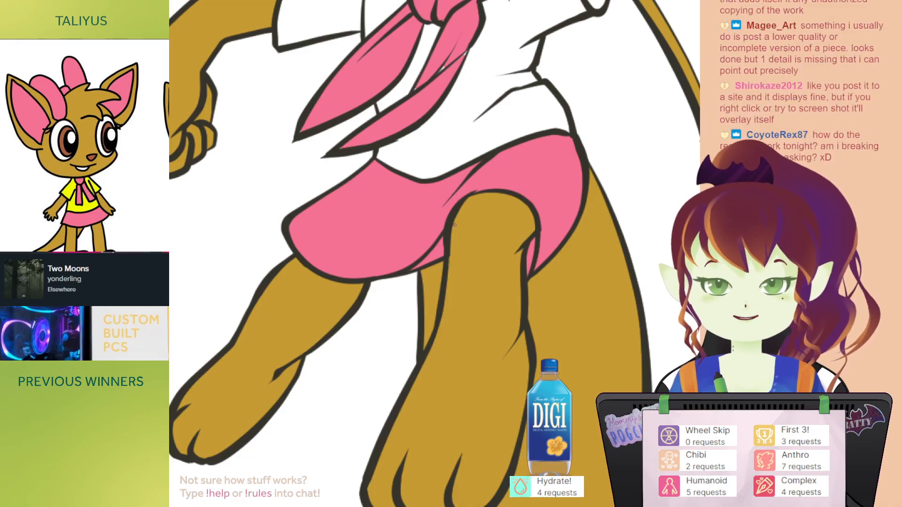
Step: Brush pink into the small unfilled gaps along the lines of the skirt and neckerchief
left_click_drag(503, 141, 503, 150)
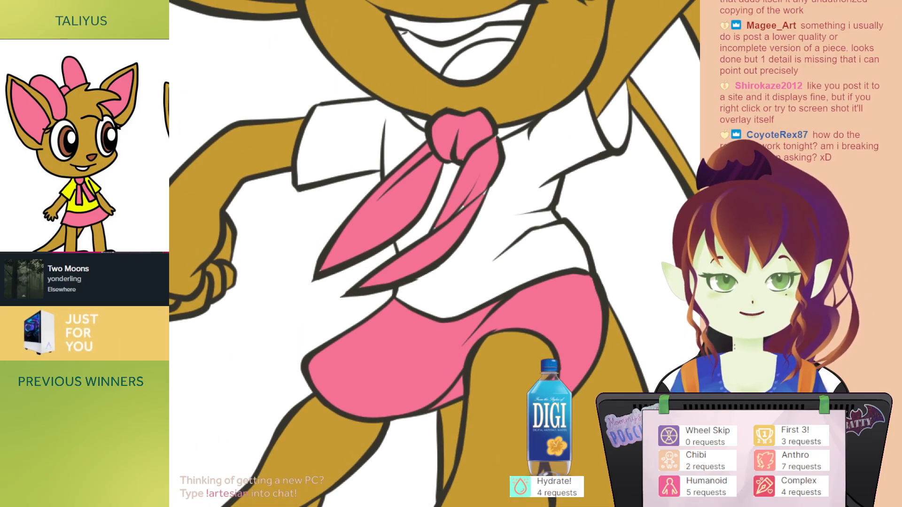
left_click_drag(448, 157, 438, 172)
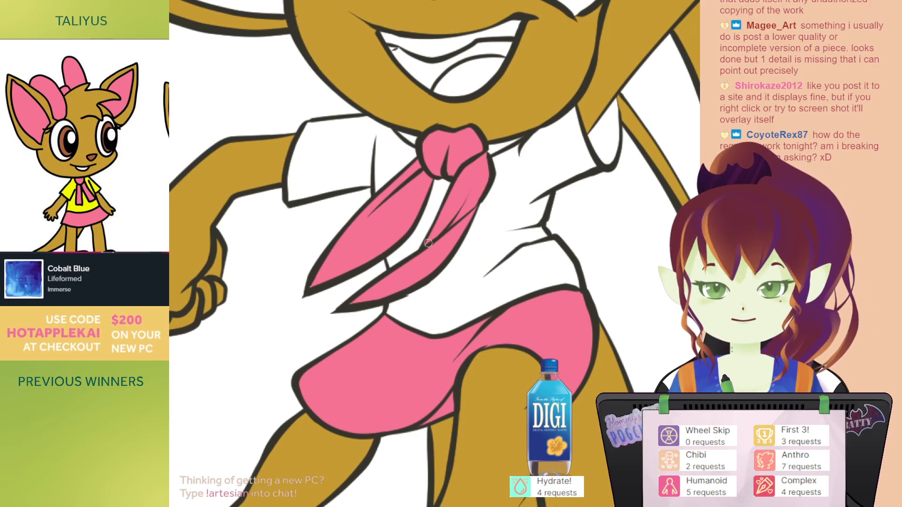
left_click_drag(422, 181, 470, 133)
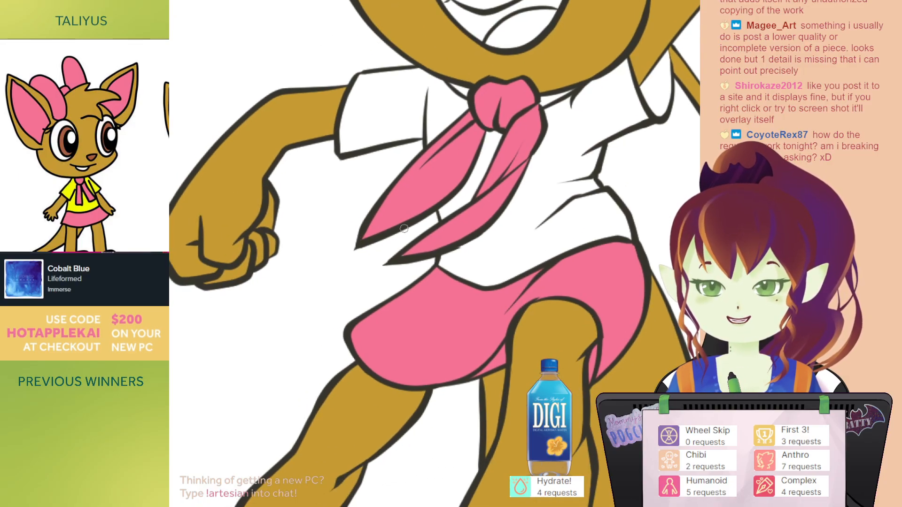
Step: Paint the narrow neckerchief bands on both sides of the knot under the chin pink
scroll(496, 152, "up", 2)
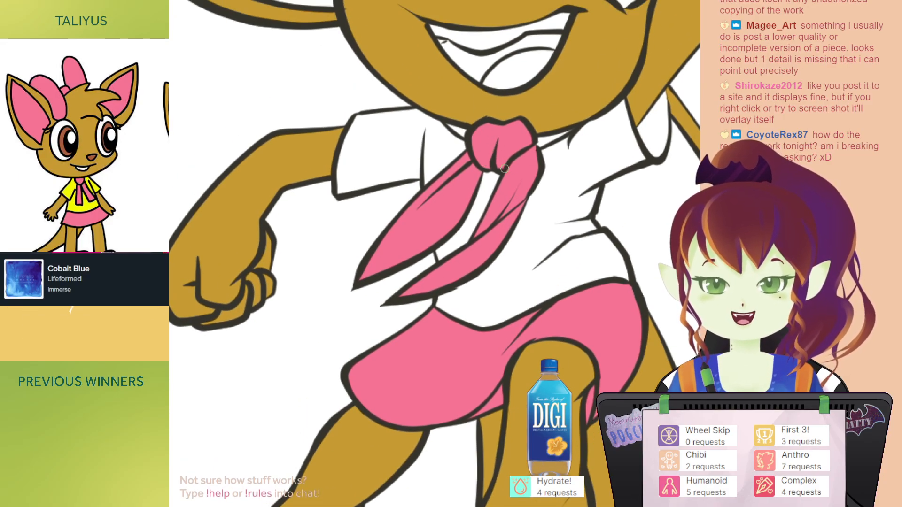
scroll(504, 168, "up", 4)
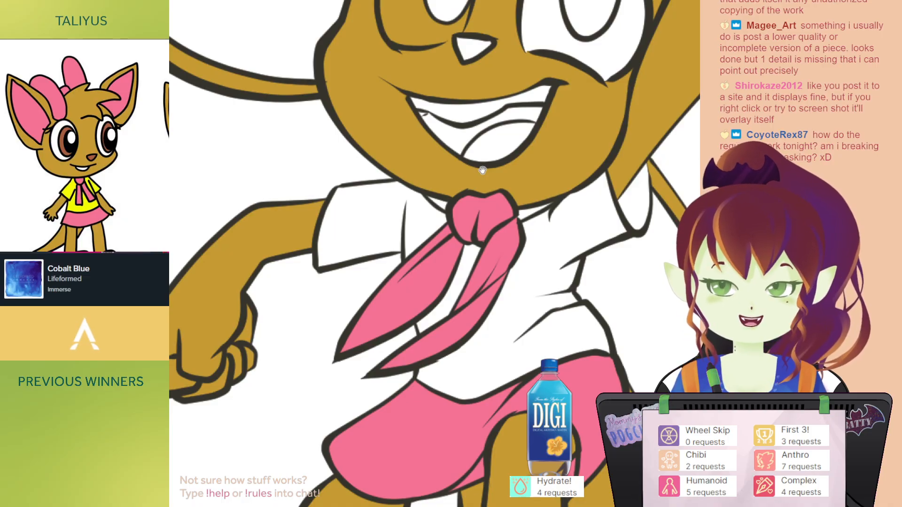
mouse_move(482, 202)
left_mouse_down()
mouse_move(467, 185)
mouse_move(477, 192)
left_mouse_up()
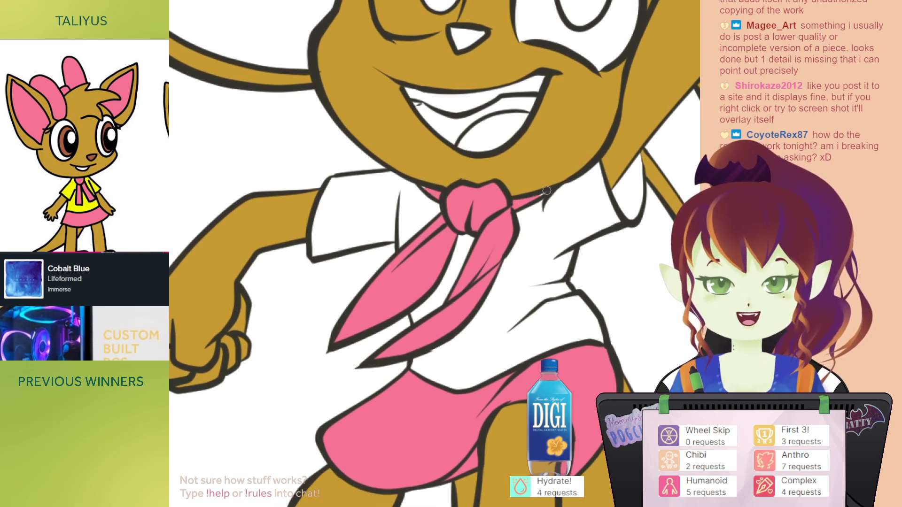
mouse_move(447, 175)
left_mouse_down()
mouse_move(447, 223)
mouse_move(483, 237)
left_mouse_up()
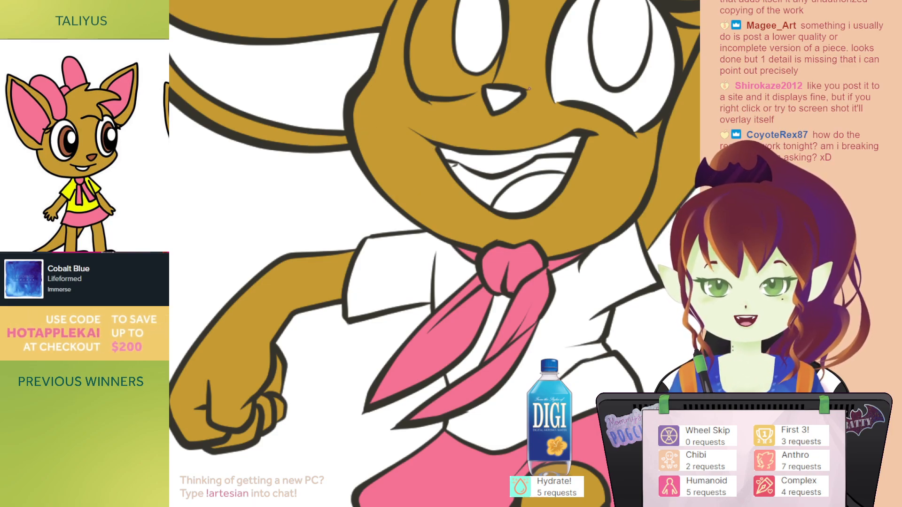
left_click_drag(521, 67, 506, 139)
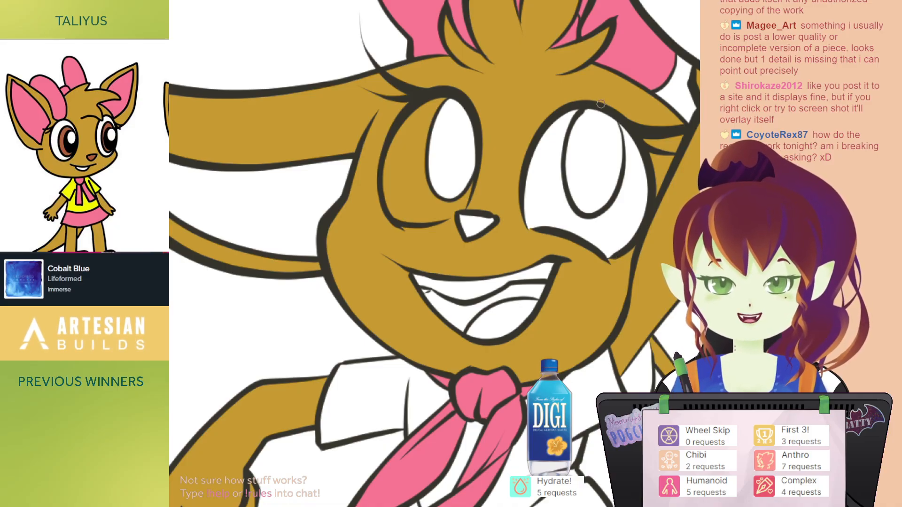
left_click_drag(581, 63, 592, 200)
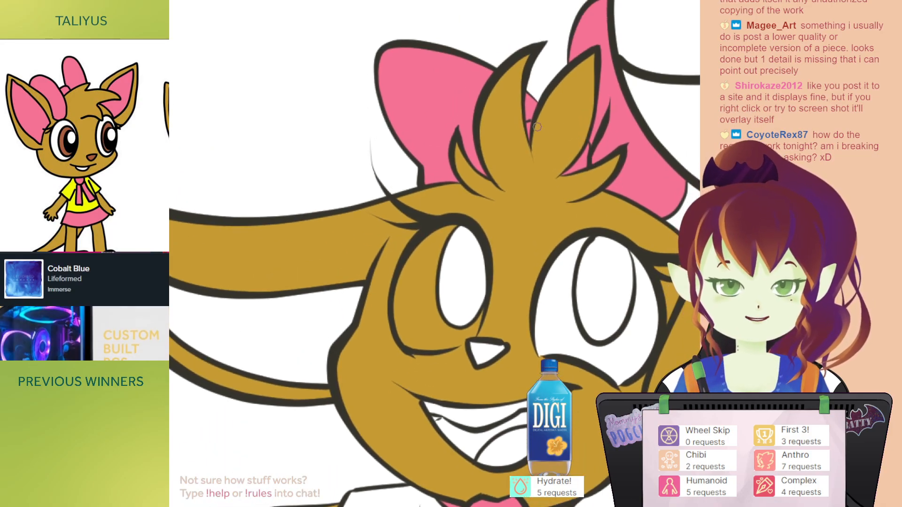
key("e")
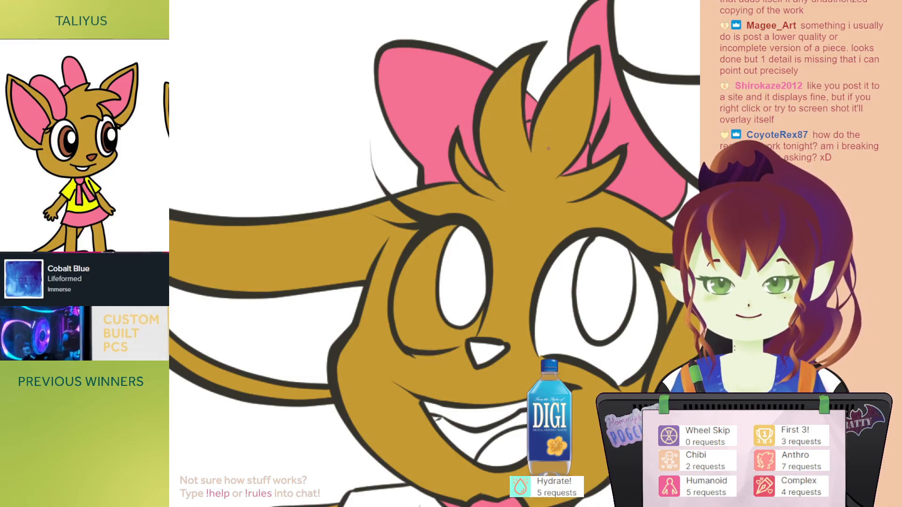
left_click_drag(502, 329, 539, 193)
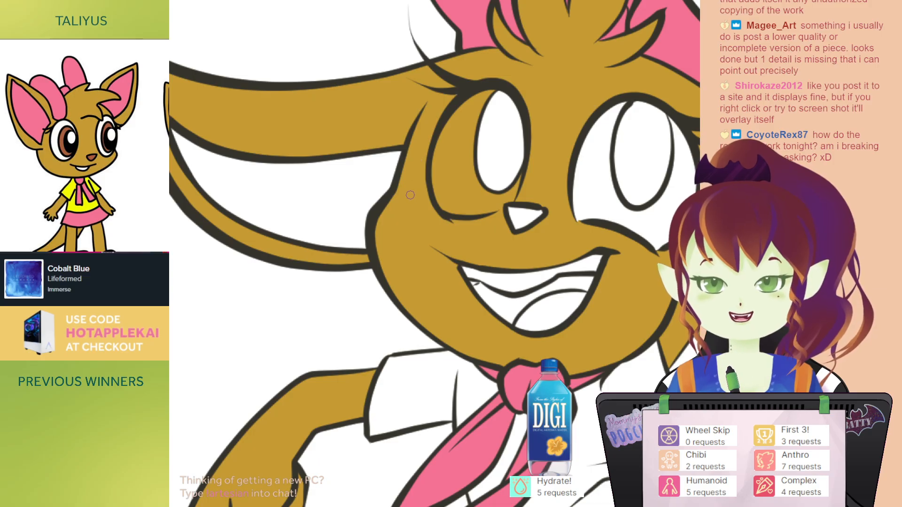
scroll(470, 151, "up", 3)
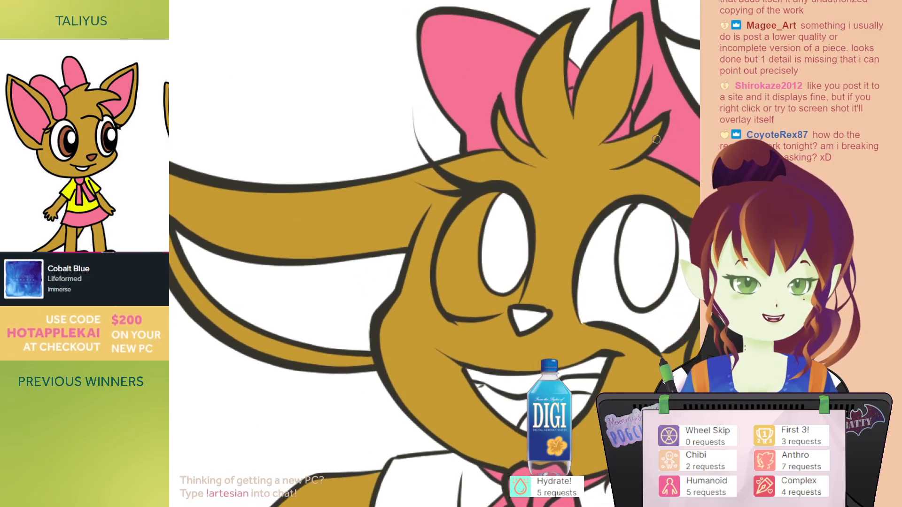
left_click_drag(676, 204, 574, 117)
left_click_drag(521, 345, 548, 207)
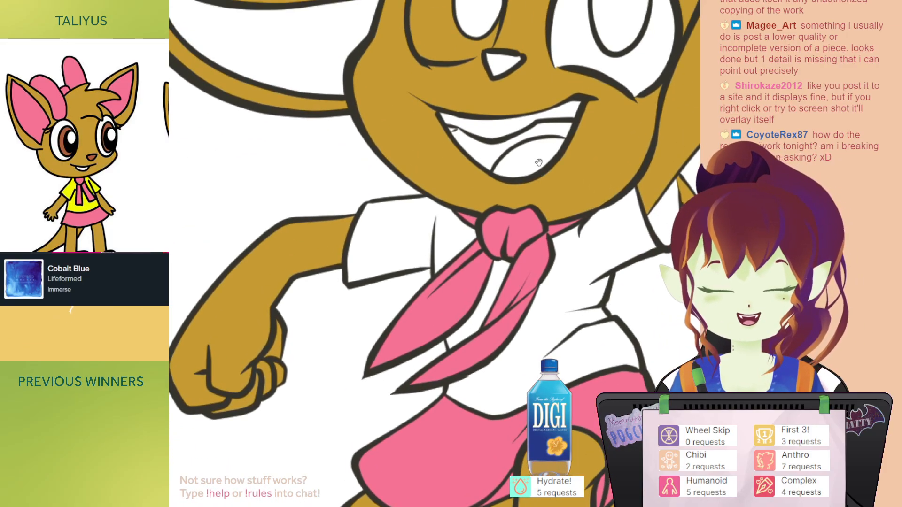
Step: Try filling the shirt's sleeve and chest with the bright yellow of the character reference
left_click_drag(475, 90, 469, 119)
left_click_drag(92, 148, 85, 98)
left_click_drag(495, 230, 481, 114)
left_click(397, 131)
left_click(479, 185)
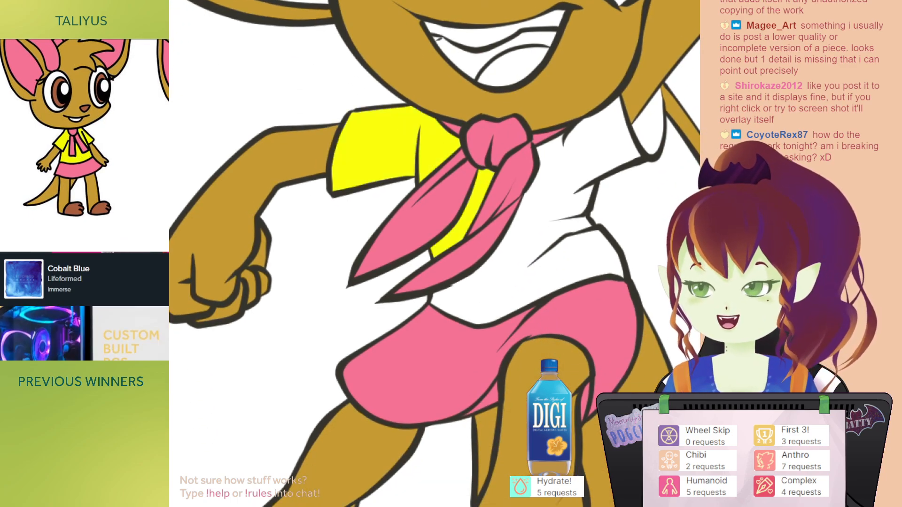
key("ctrl+z")
key("ctrl+z")
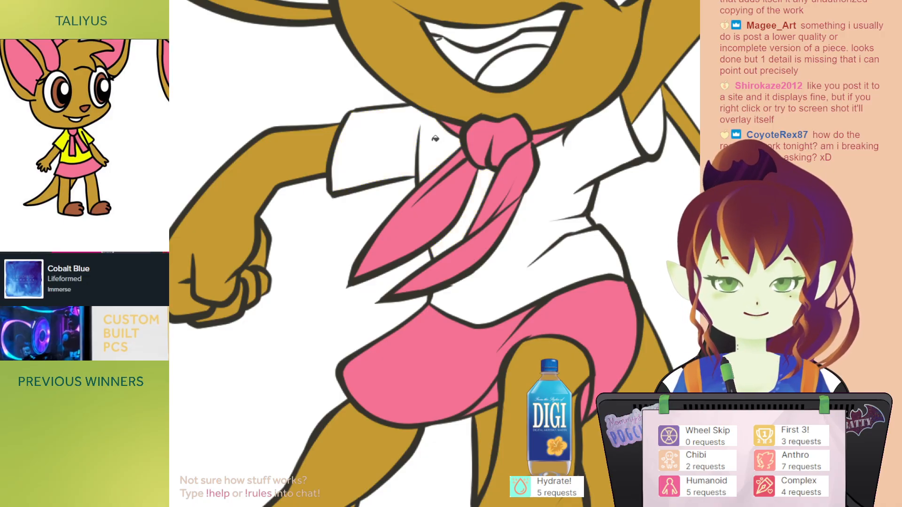
Step: Fill the shirt's front, both sleeves and the gap between the scarf tails with golden yellow
left_click(435, 142)
left_click(483, 194)
left_click(587, 175)
left_click_drag(547, 161, 524, 170)
left_click(635, 132)
key("b")
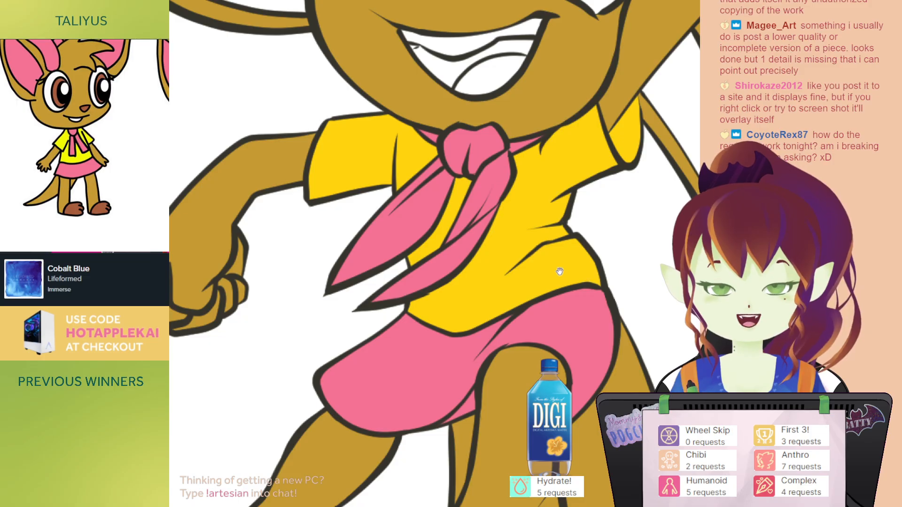
Step: Fill both irises and the nose with reddish brown
left_click_drag(560, 276, 565, 164)
left_click_drag(516, 193, 539, 162)
left_click_drag(510, 75, 528, 241)
left_click_drag(569, 16, 465, 192)
left_click(544, 100)
left_click(413, 101)
left_click_drag(449, 158, 439, 142)
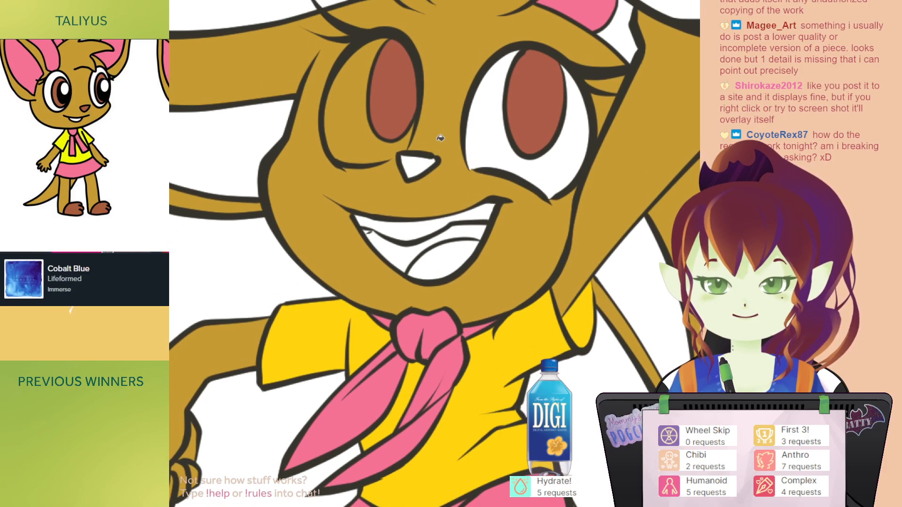
left_click_drag(503, 172, 548, 120)
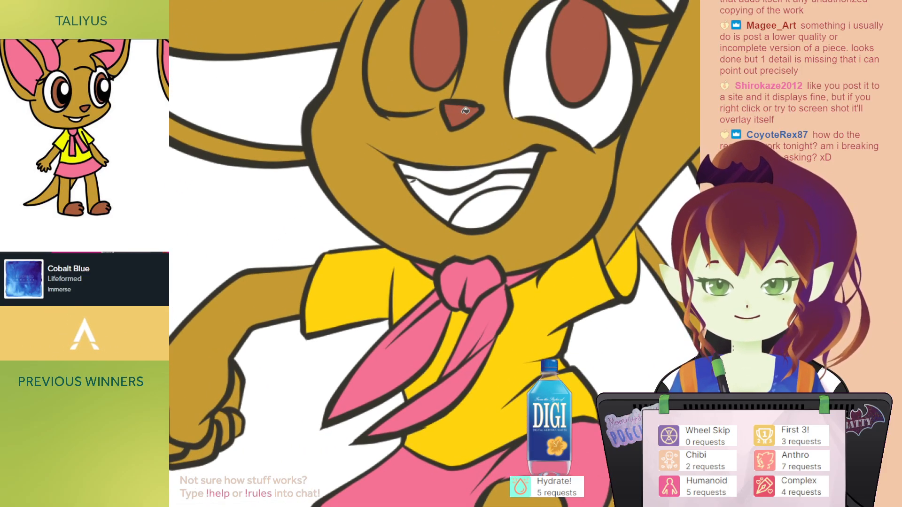
Step: Fill the tongue with light pink and the inside of the mouth with purple
left_click_drag(465, 111, 470, 153)
left_click(498, 231)
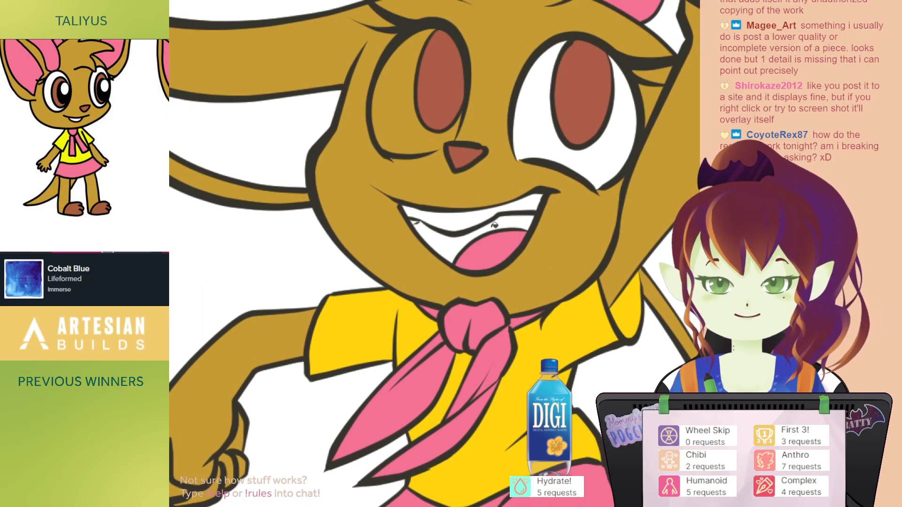
scroll(476, 150, "down", 2)
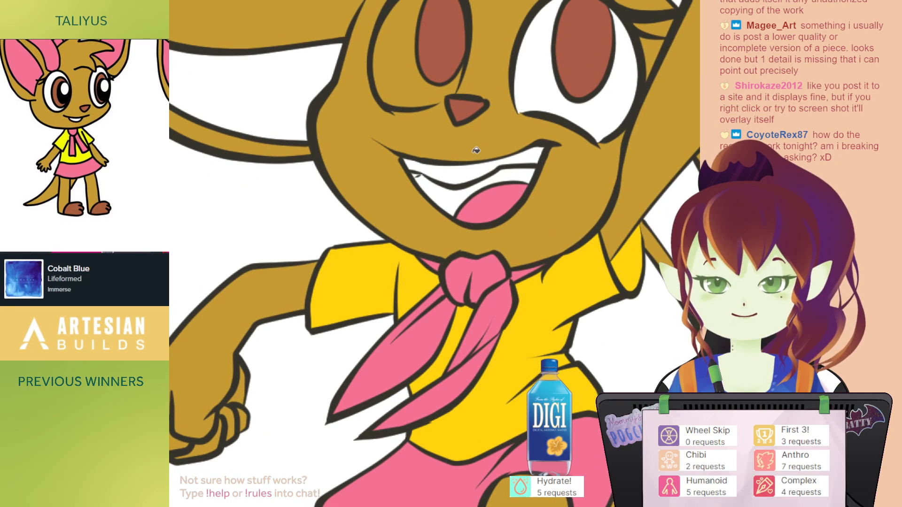
key("ctrl+z")
left_click(513, 196)
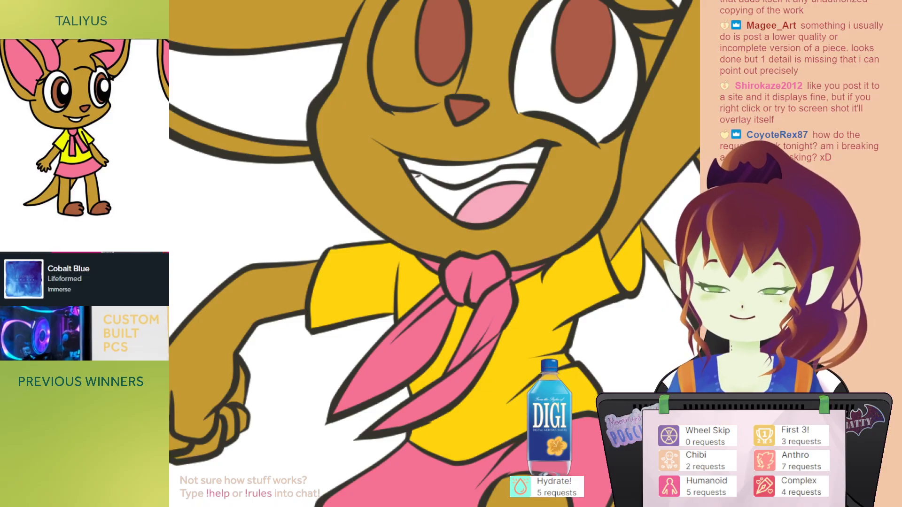
left_click(451, 200)
Step: Fill the white of the eye nearest the raised arm with very pale blue
left_click_drag(517, 134, 503, 195)
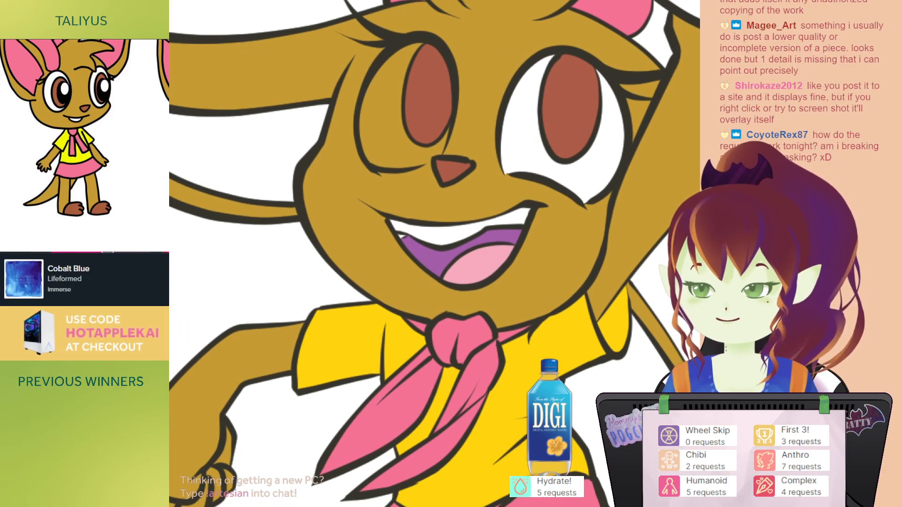
left_click_drag(605, 107, 590, 136)
left_click(520, 146)
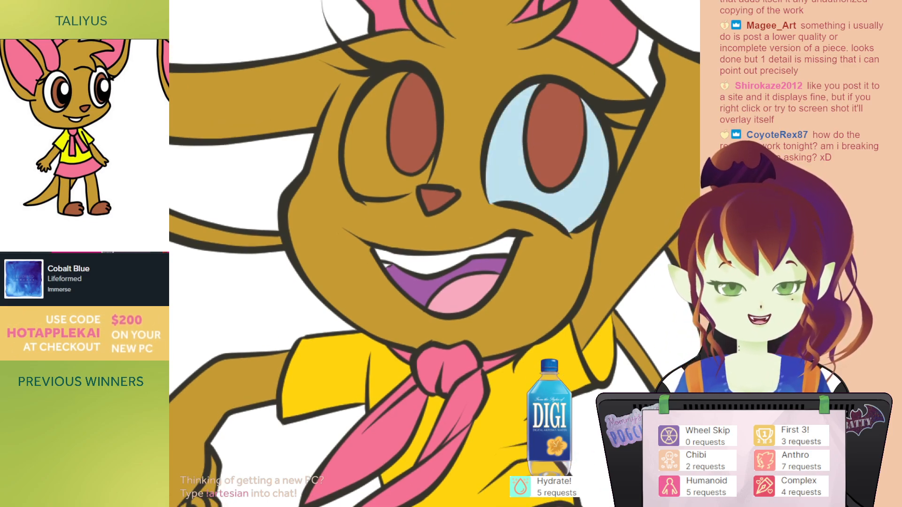
key("ctrl+z")
left_click(522, 166)
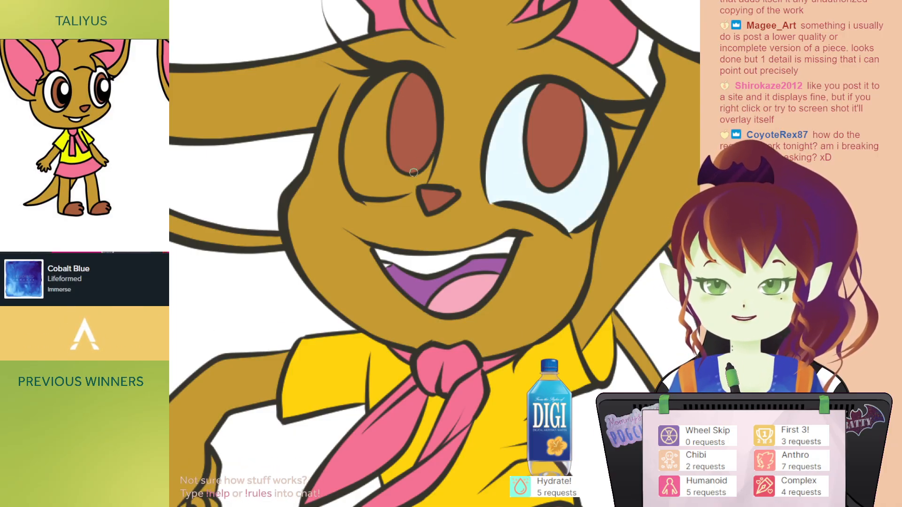
Step: Fill the other eye's white with the same very pale blue and clean up its open corner beside the nose
left_click(406, 189)
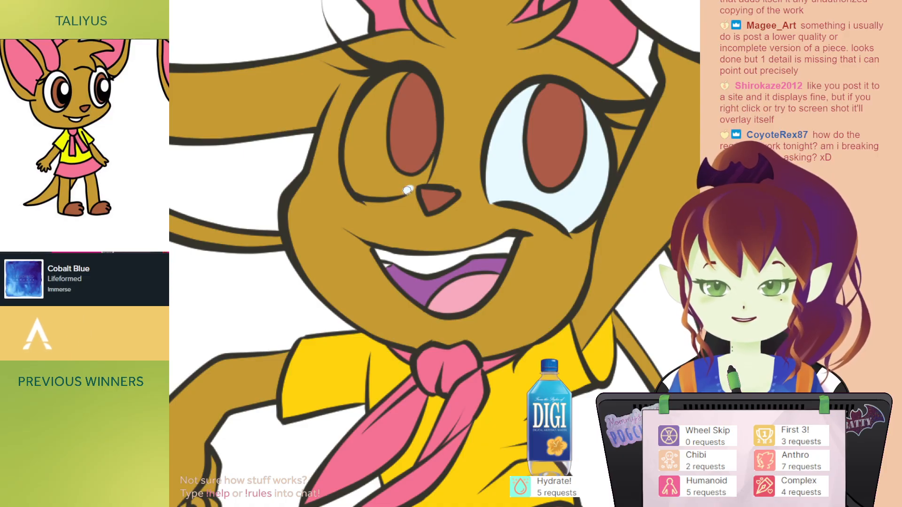
left_click(416, 165)
key("b")
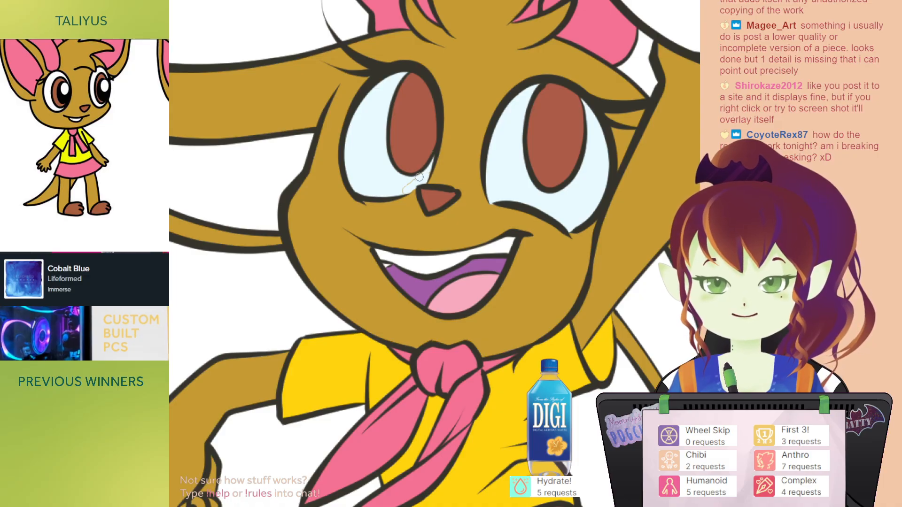
left_click_drag(417, 180, 403, 188)
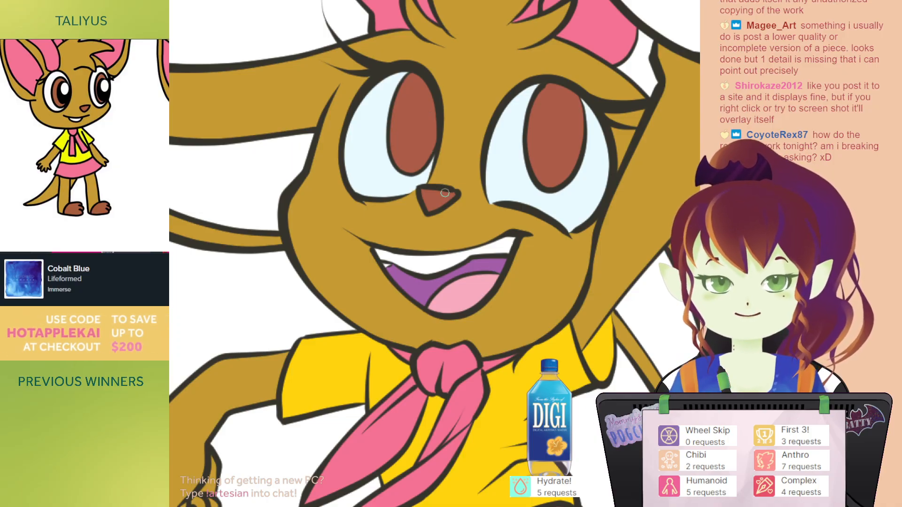
Step: Paint the upper teeth with the pale blue used for the eye whites
left_click_drag(407, 169, 436, 172)
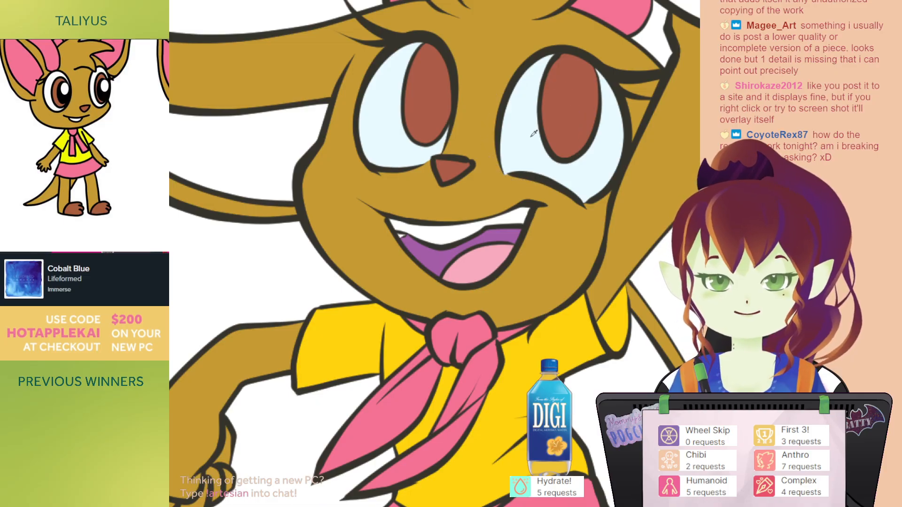
mouse_move(413, 225)
left_mouse_down()
mouse_move(467, 235)
mouse_move(497, 220)
left_mouse_up()
key("ctrl+z")
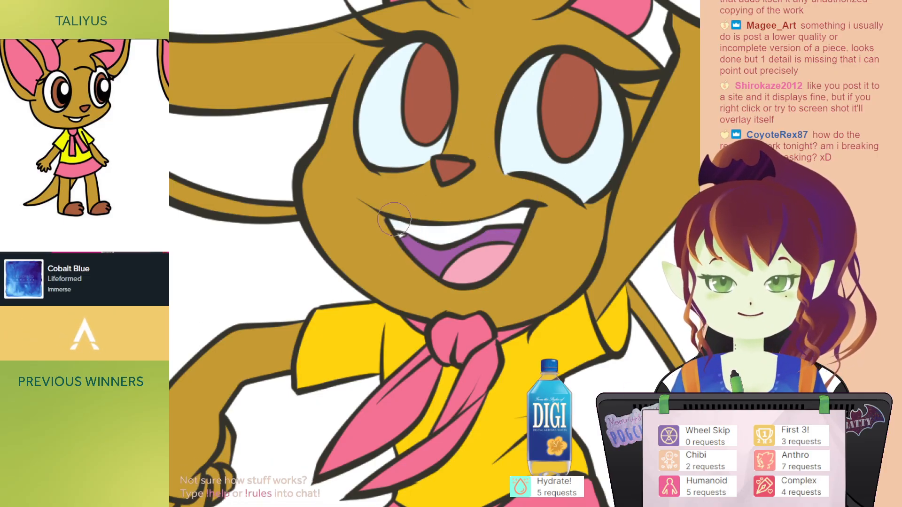
left_click_drag(431, 235, 522, 217)
Step: Bring up the basketball reference image and sample its orange
left_click_drag(493, 277, 512, 28)
left_click_drag(505, 310, 529, 46)
mouse_move(528, 116)
left_mouse_down()
mouse_move(531, 156)
mouse_move(742, 207)
mouse_move(574, 463)
left_mouse_up()
left_click_drag(634, 30, 347, 399)
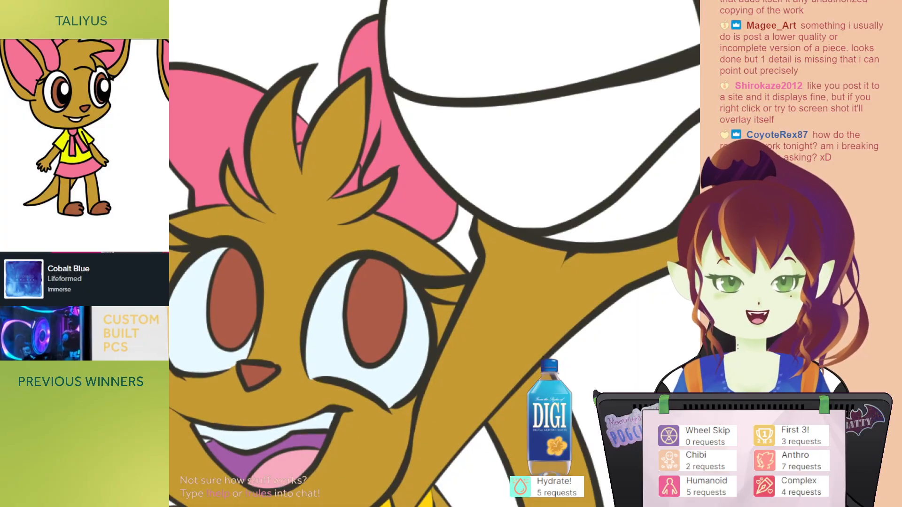
left_click_drag(428, 209, 345, 214)
left_click_drag(473, 183, 518, 161)
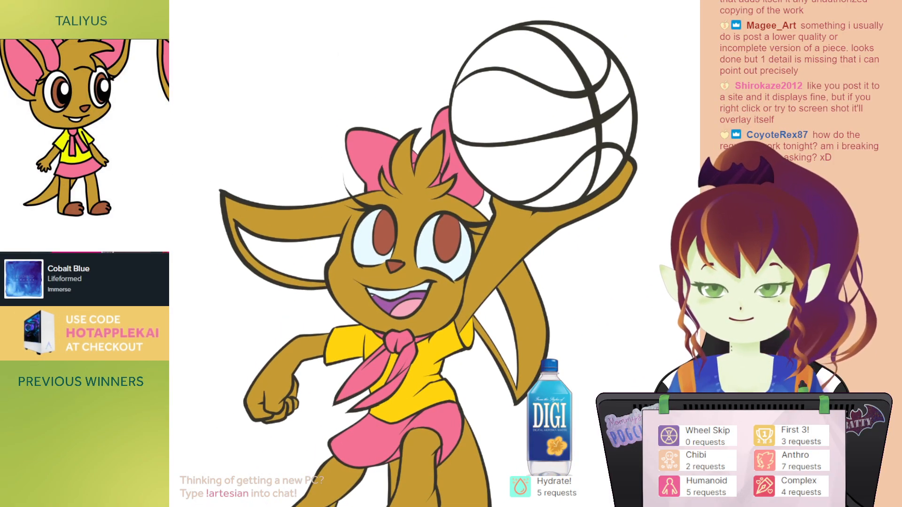
left_click(182, 13)
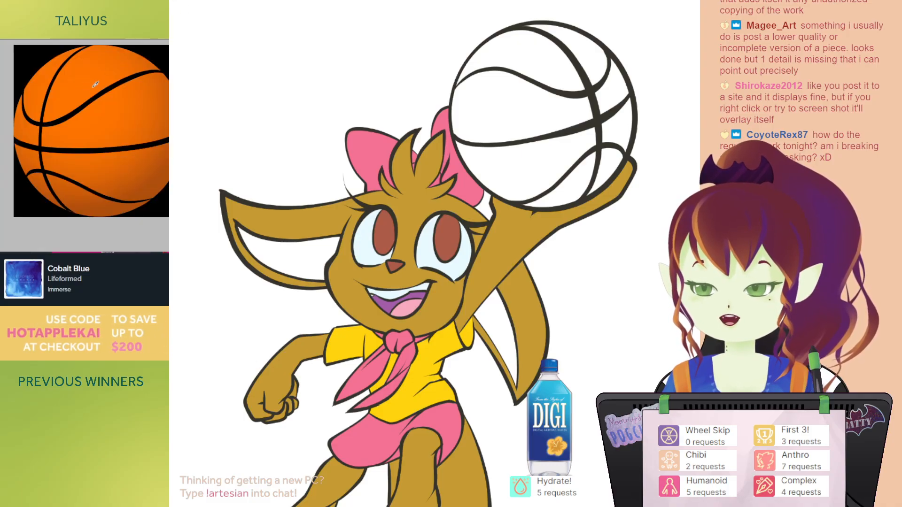
Step: Fill every panel of the held basketball with the sampled orange
left_click_drag(574, 104, 564, 121)
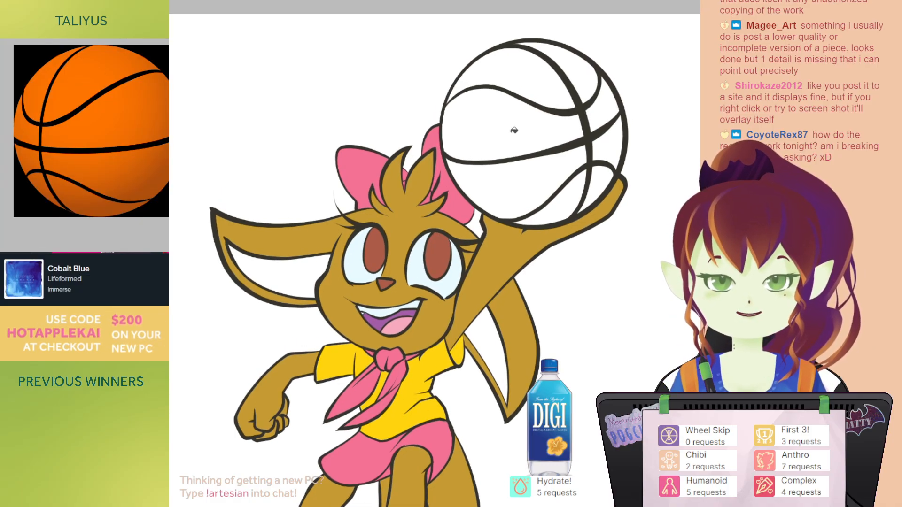
left_click(513, 127)
left_click(527, 80)
left_click(587, 64)
left_click(600, 97)
left_click(607, 135)
left_click(598, 181)
left_click(538, 171)
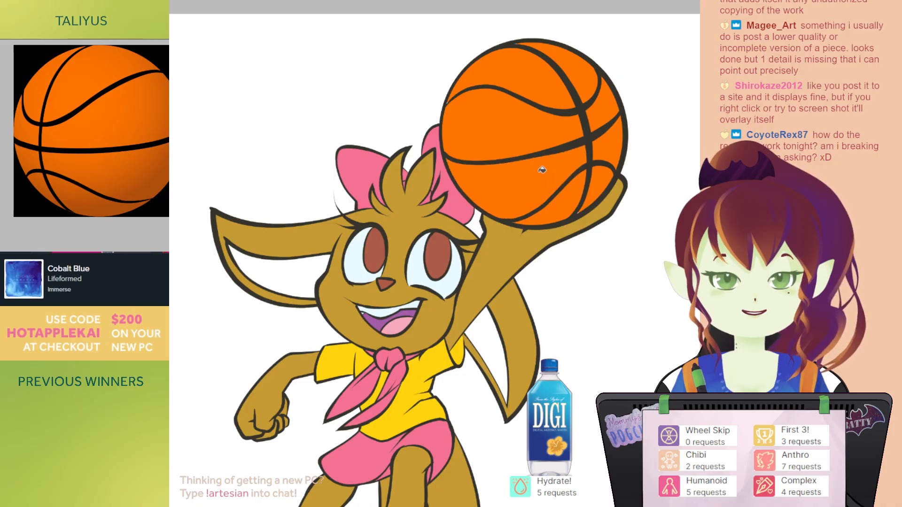
Step: Examine the basketball's orange panels and the face's flat colors up close for missed spots
left_click(582, 173, "ctrl")
left_click(583, 172, "ctrl")
left_click_drag(554, 109, 584, 219)
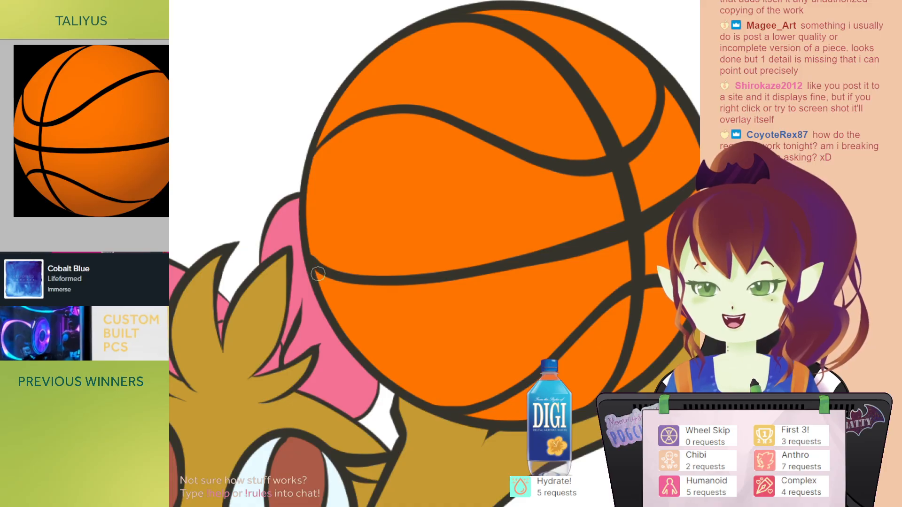
left_click_drag(657, 327, 578, 204)
left_click_drag(340, 226, 631, 98)
left_click_drag(534, 238, 542, 160)
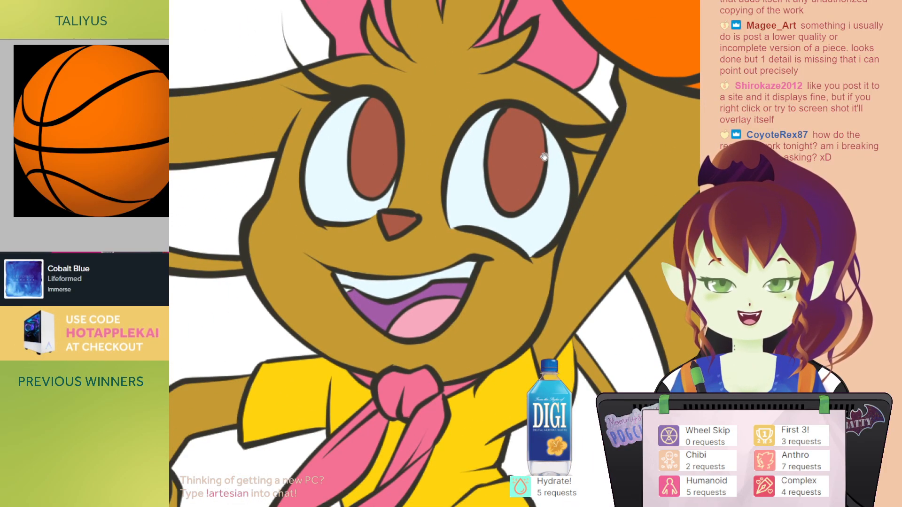
left_click_drag(489, 243, 536, 184)
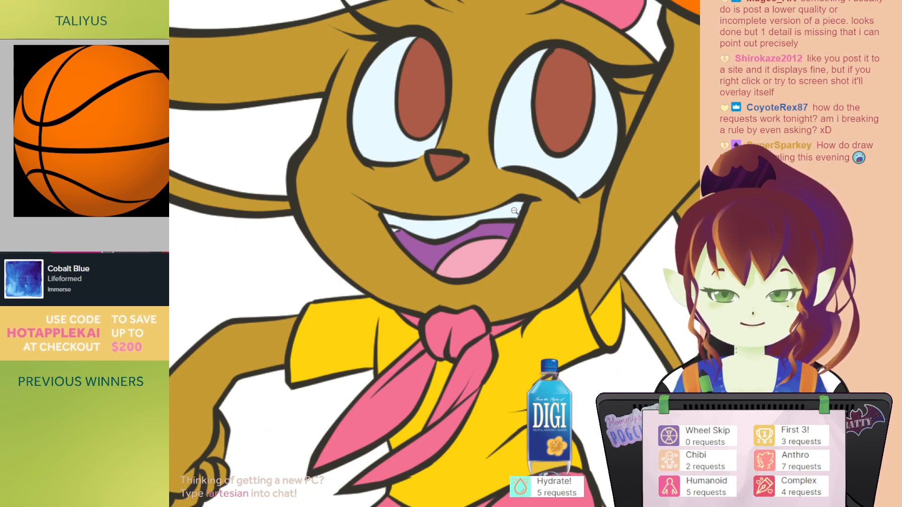
left_click(512, 210, "alt")
left_click(516, 206, "alt")
left_click(516, 216, "alt")
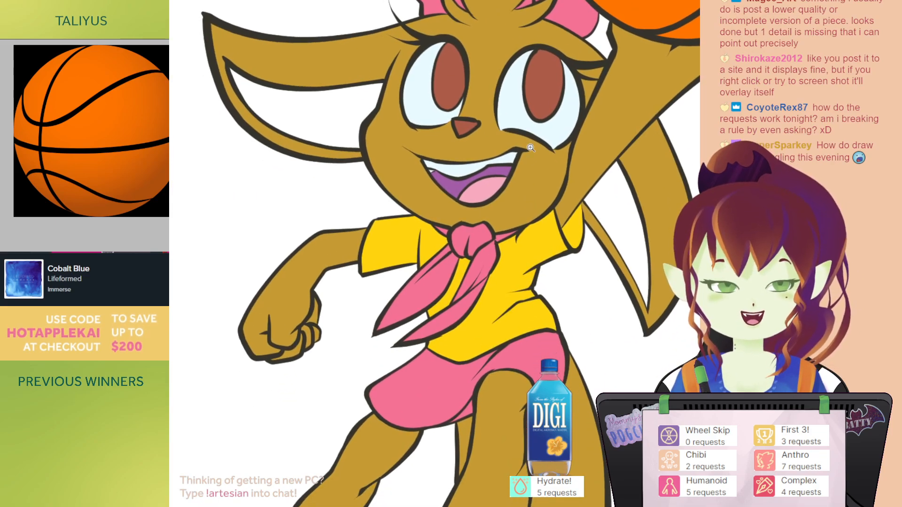
Step: Examine the flat colors of the shirt, scarf, skirt, legs and feet up close
left_click(515, 219)
left_click_drag(502, 209, 534, 184)
left_click_drag(475, 261, 555, 138)
left_click_drag(556, 270, 438, 204)
left_click_drag(584, 236, 527, 173)
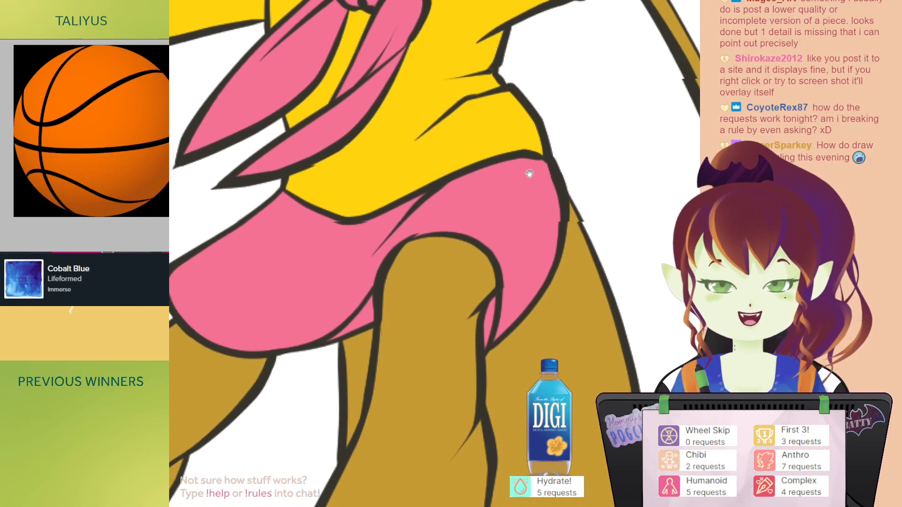
left_click_drag(478, 239, 560, 149)
left_click_drag(447, 242, 587, 113)
left_click_drag(603, 197, 562, 242)
left_click_drag(487, 79, 386, 390)
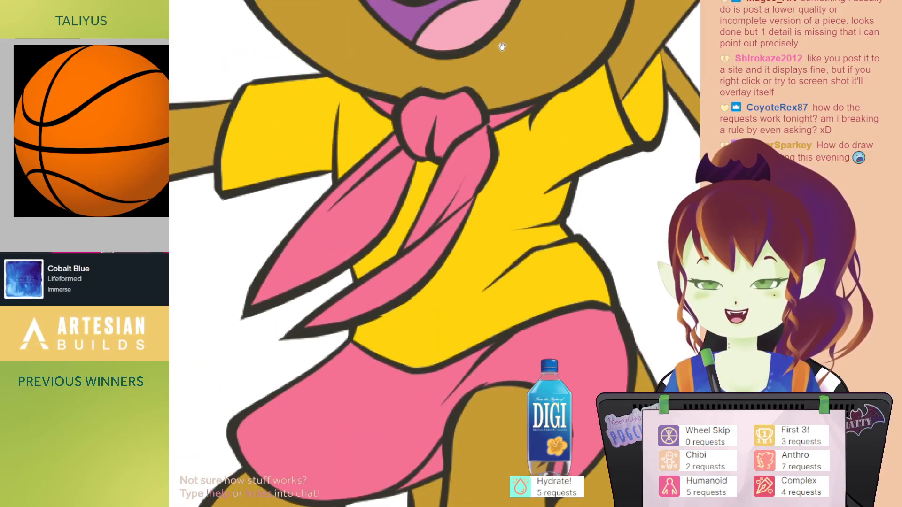
left_click_drag(501, 56, 509, 209)
left_click_drag(500, 305, 545, 78)
left_click_drag(558, 367, 487, 247)
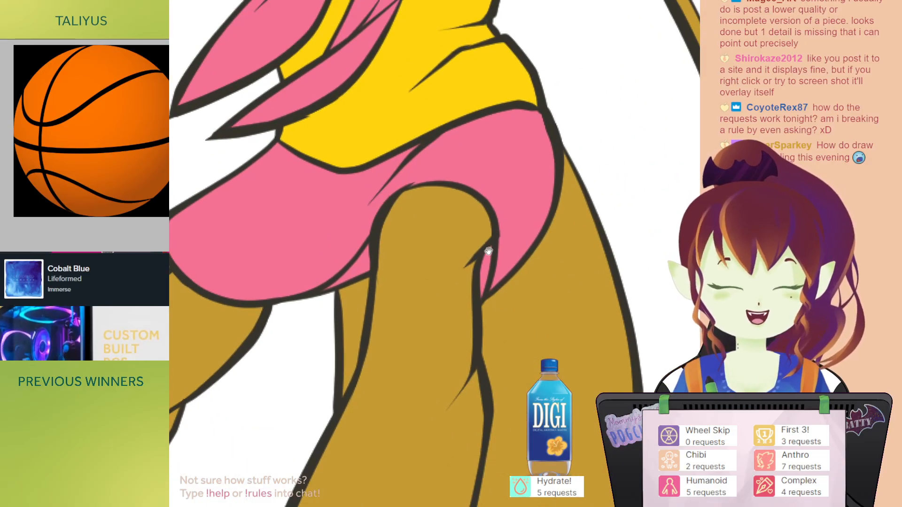
left_click_drag(484, 390, 534, 137)
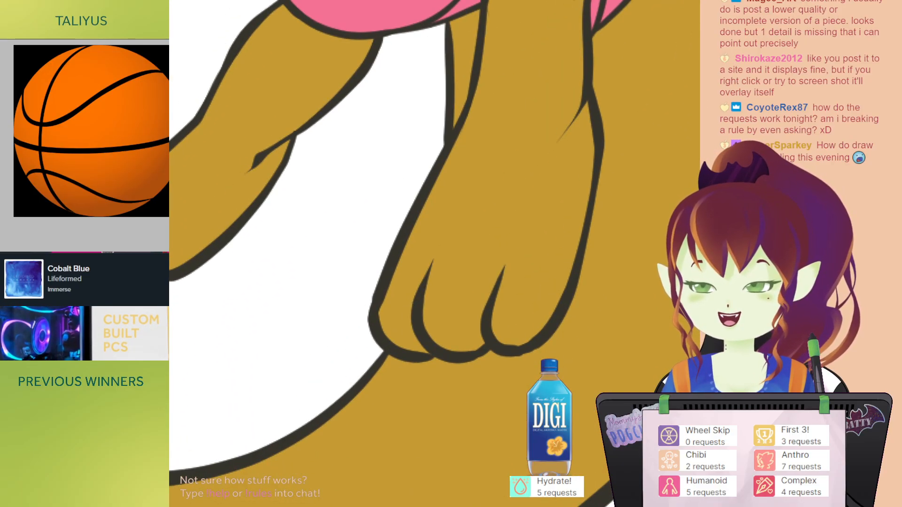
Step: Draw curved boundaries across both feet and fill the toe areas with reddish brown, matching the character reference
left_click_drag(487, 161, 501, 154)
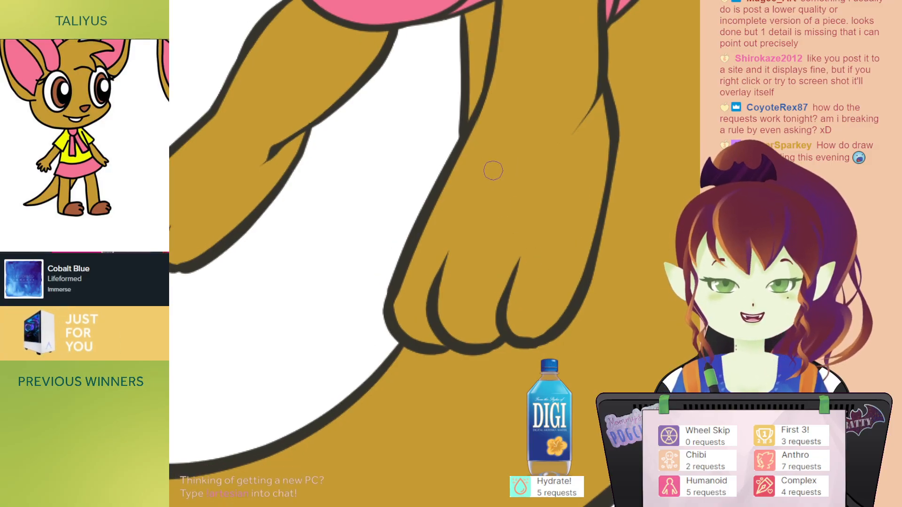
mouse_move(449, 180)
left_mouse_down()
mouse_move(505, 167)
mouse_move(561, 175)
mouse_move(601, 210)
left_mouse_up()
mouse_move(448, 162)
left_mouse_down()
mouse_move(622, 198)
mouse_move(639, 219)
left_mouse_up()
left_click_drag(385, 212, 439, 264)
left_click(398, 255)
left_click_drag(421, 219, 408, 200)
key("b")
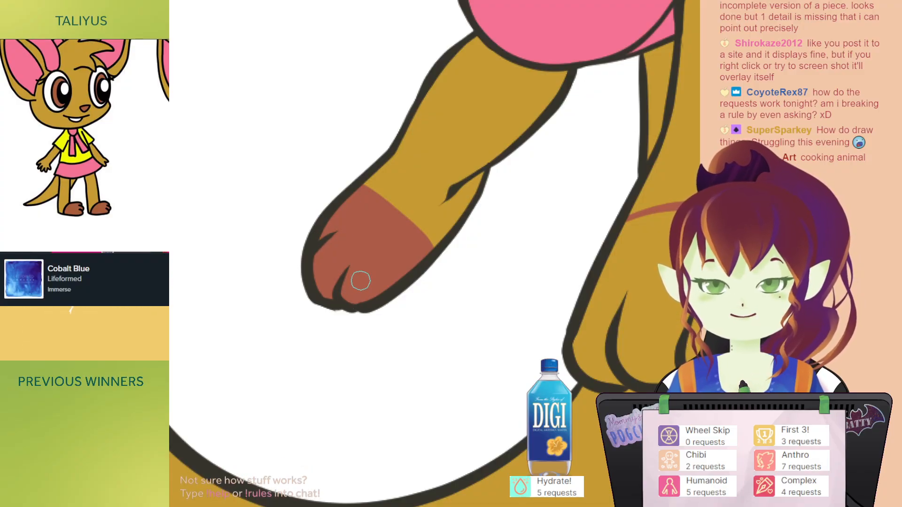
left_click_drag(699, 201, 509, 183)
key("g")
left_click(490, 256)
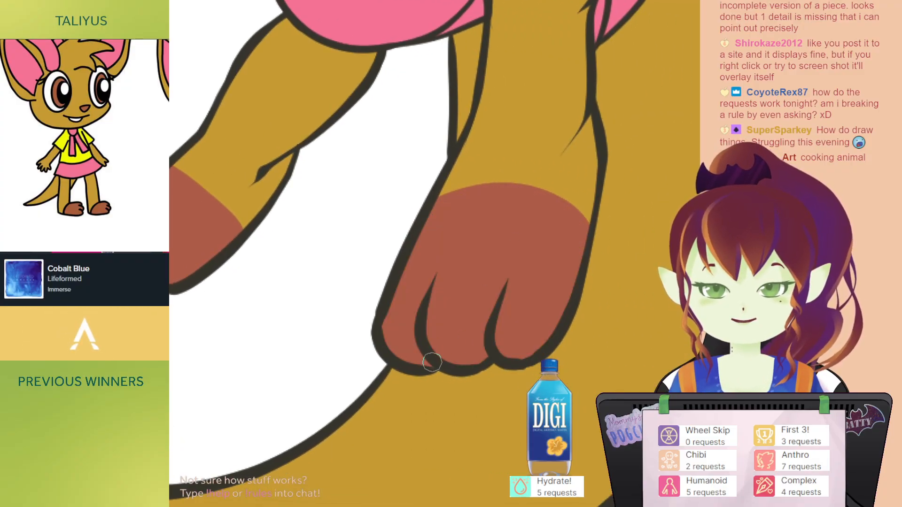
Step: Examine the upper body and face colors up close against the character reference
left_click_drag(509, 140, 533, 181)
scroll(557, 165, "down", 3)
left_click_drag(547, 54, 528, 185)
left_click_drag(549, 136, 514, 290)
left_click_drag(535, 173, 535, 223)
left_click_drag(79, 85, 83, 153)
left_click_drag(475, 245, 478, 229)
scroll(452, 238, "up", 3)
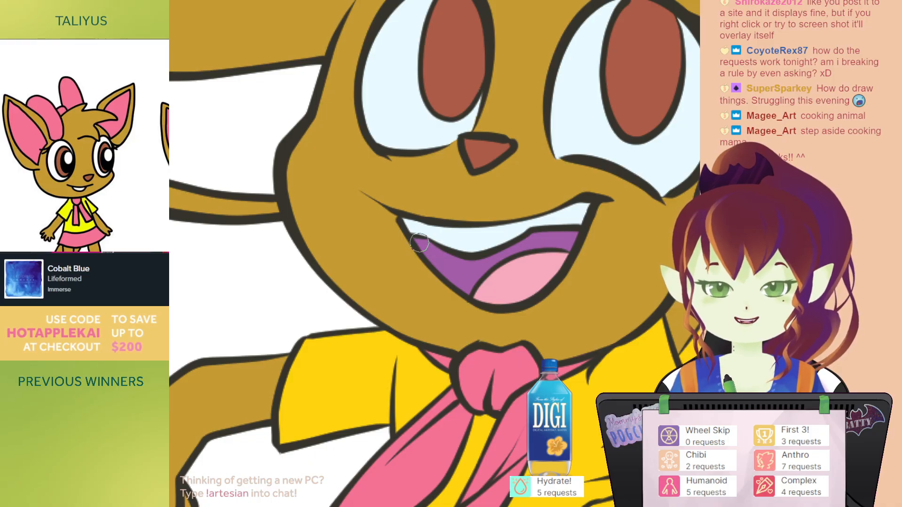
scroll(561, 212, "down", 2)
left_click_drag(595, 142, 554, 172)
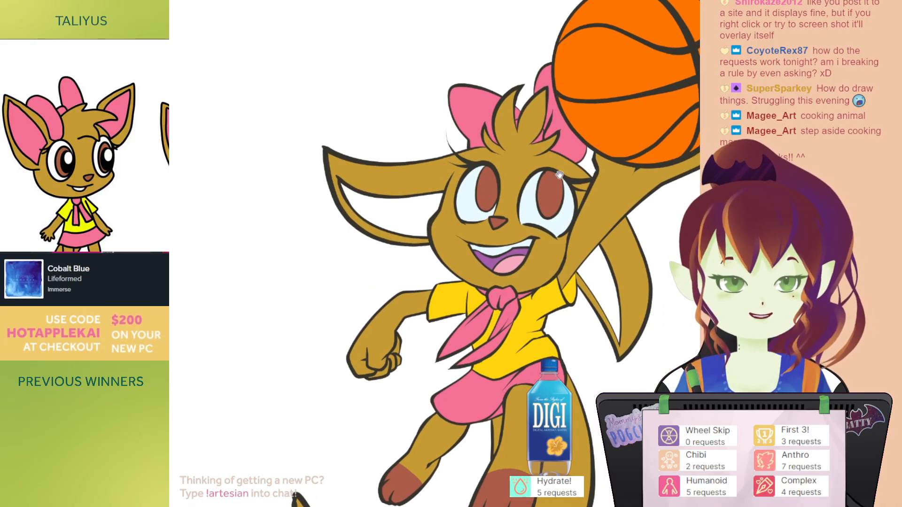
Step: Fill the inside of both ears with the bow's pink
left_click_drag(472, 108, 462, 117)
left_click(410, 209)
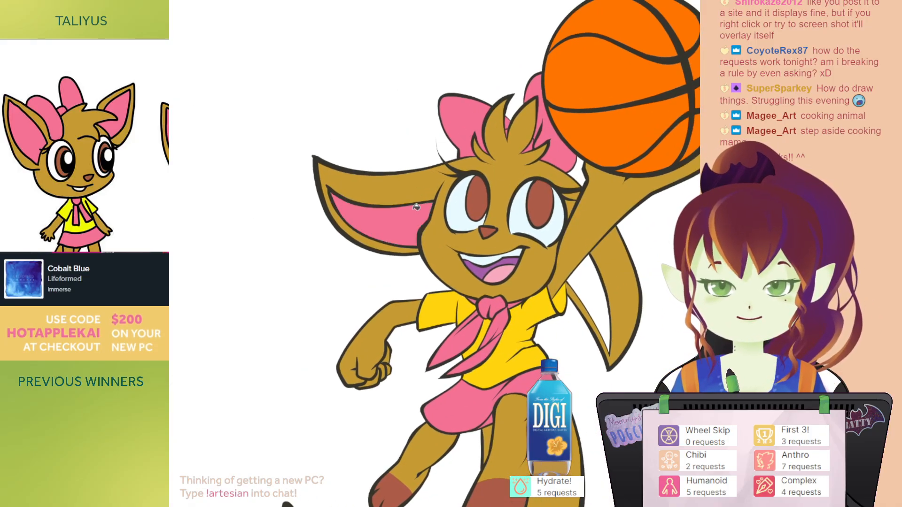
left_click(602, 290)
left_click(535, 291, "ctrl")
left_click(534, 290, "ctrl")
left_click_drag(378, 141, 671, 244)
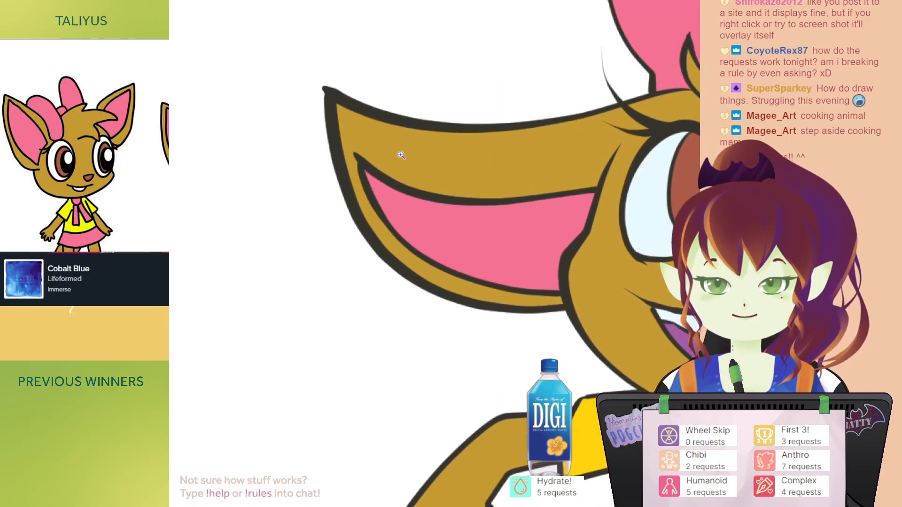
left_click_drag(589, 200, 309, 9)
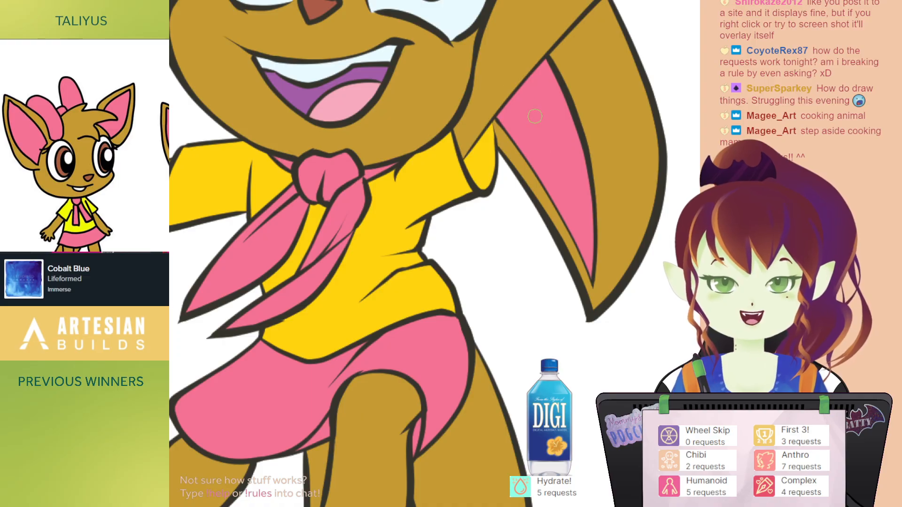
left_click(594, 145, "alt")
left_click(606, 138, "alt")
left_click(559, 165, "alt")
left_click_drag(559, 166, 501, 217)
left_click_drag(559, 163, 552, 149)
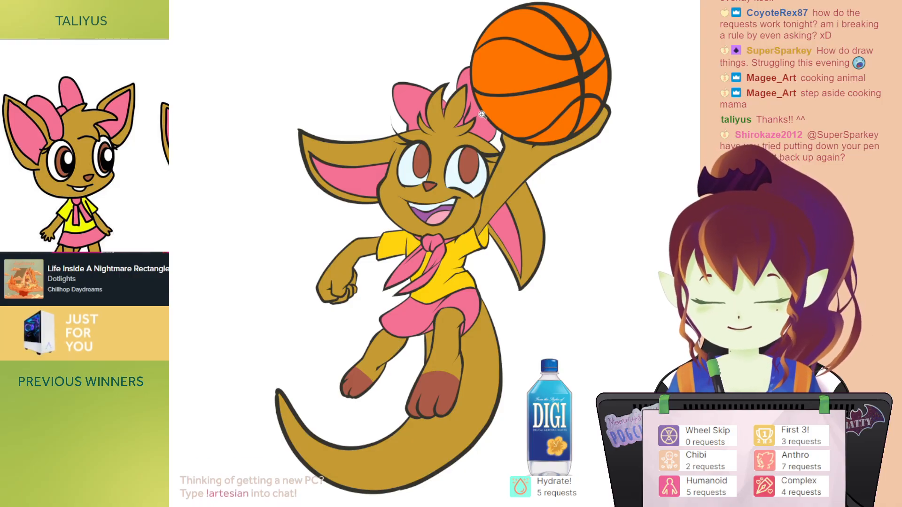
Step: Shift the character and basketball flats to darker, warmer shadow tones
left_click_drag(475, 120, 462, 142)
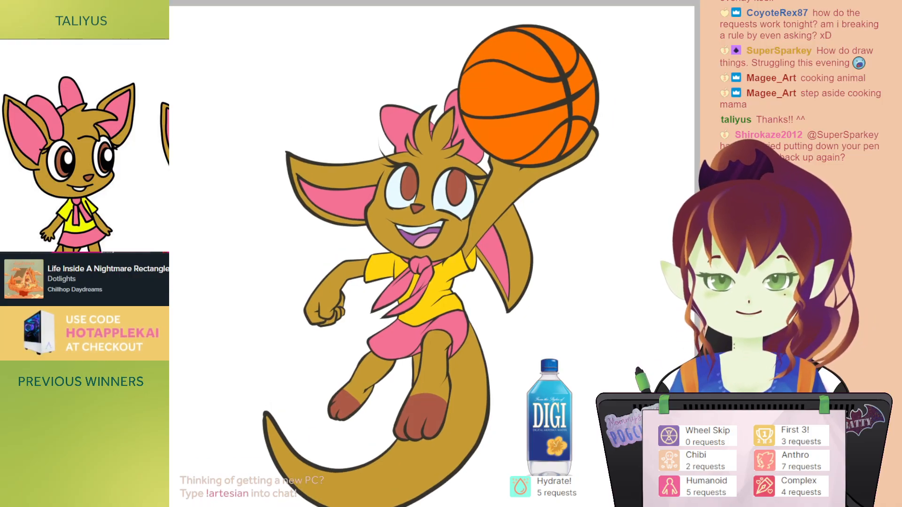
key("alt+Delete")
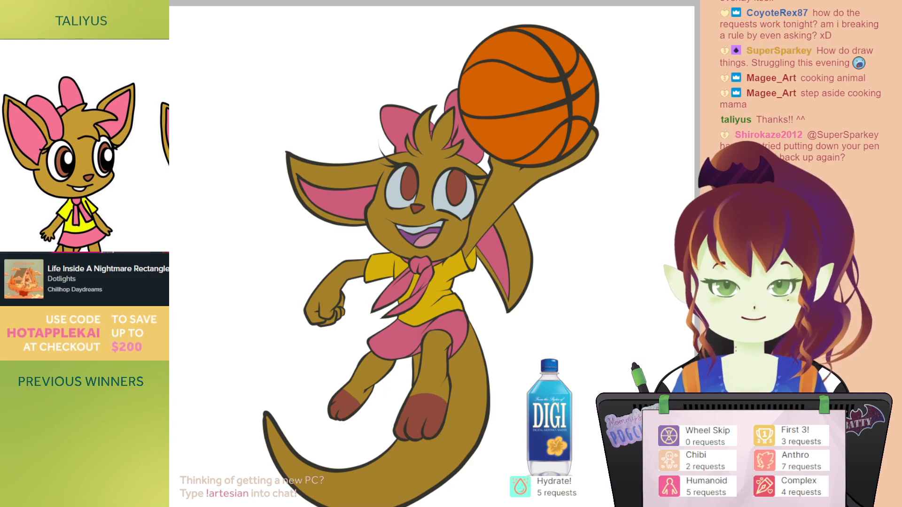
key("Down")
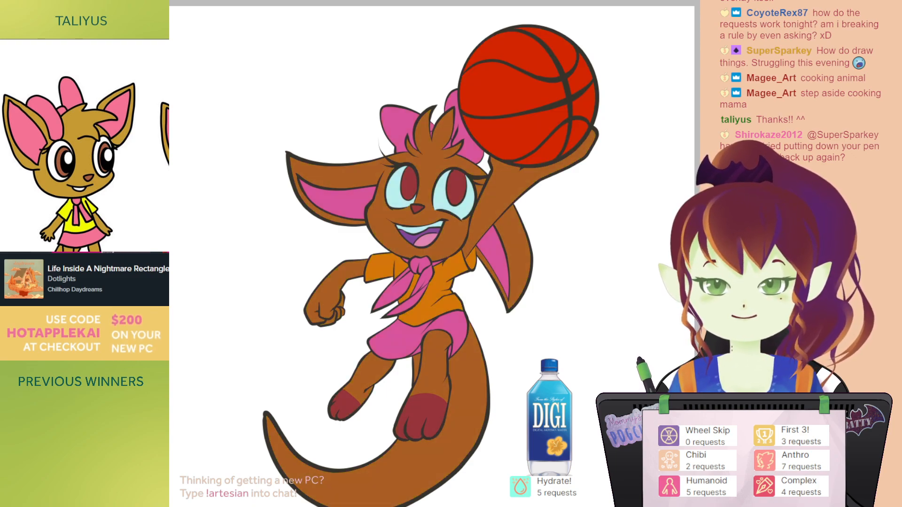
key("Down")
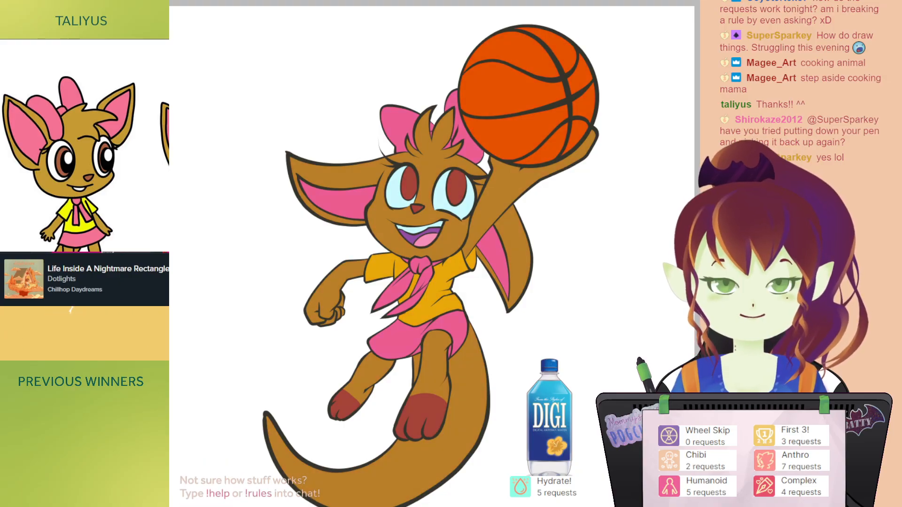
left_click_drag(553, 164, 559, 130)
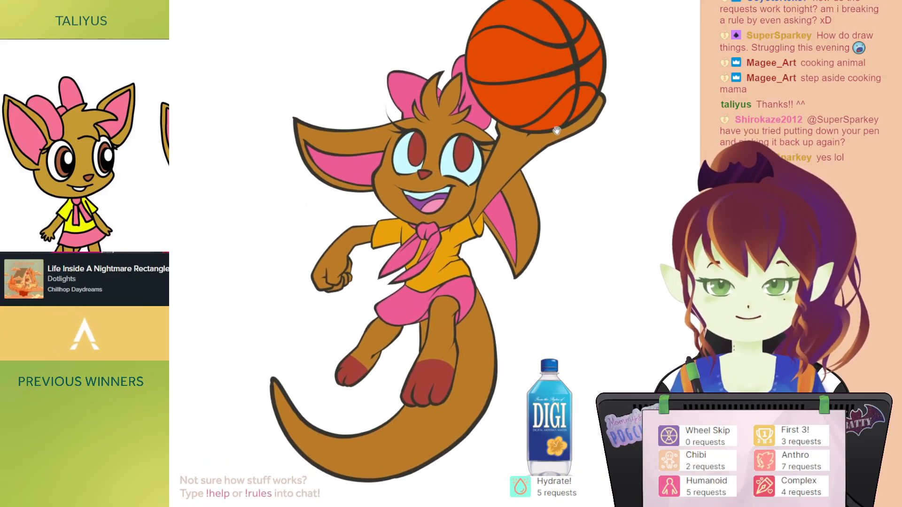
Step: Select the eye whites and teeth and recolor them a muted grayish blue for the shadow version
left_click(451, 163)
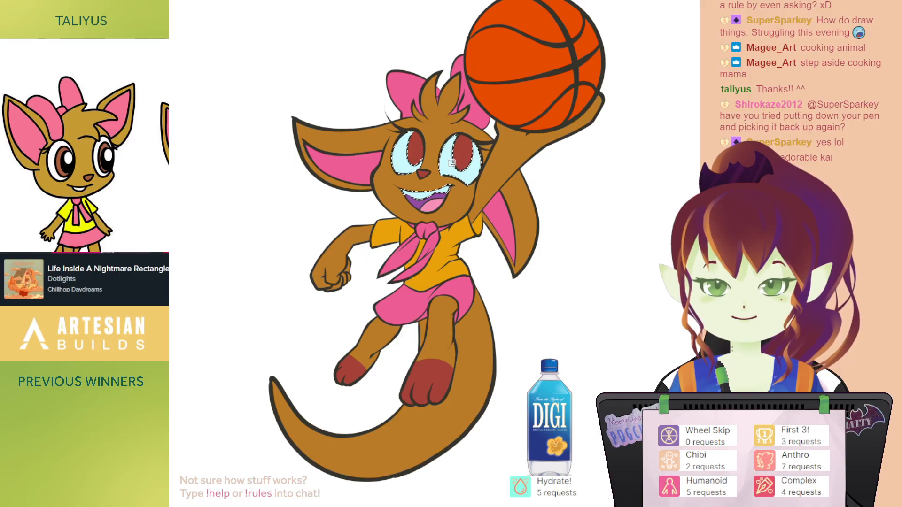
key("ctrl+d")
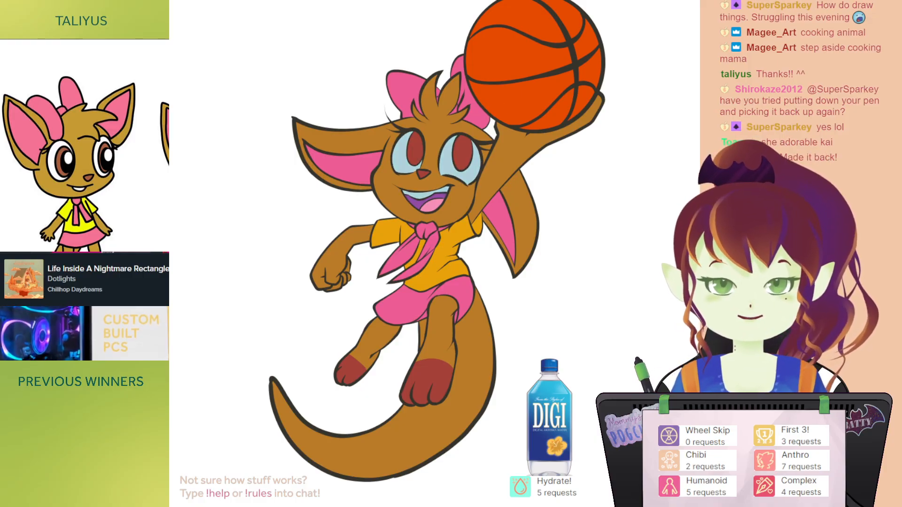
key("alt+BackSpace")
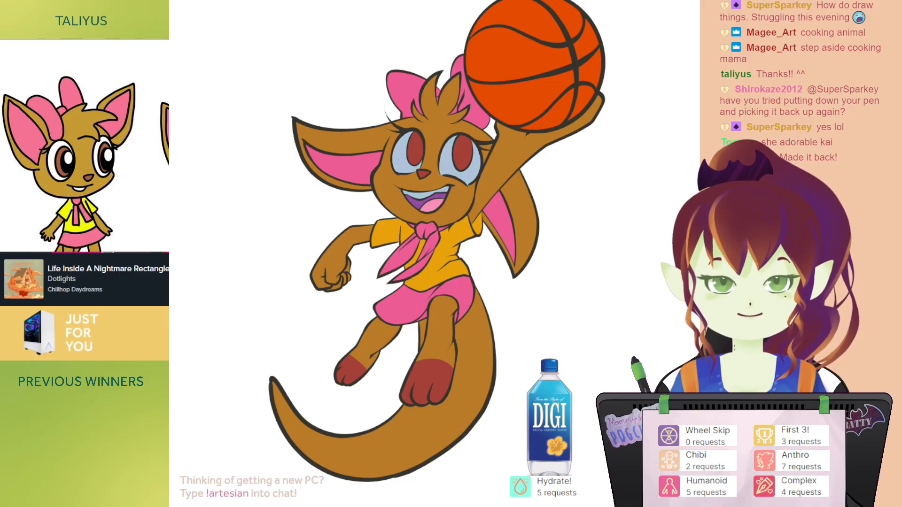
left_click_drag(579, 147, 578, 154)
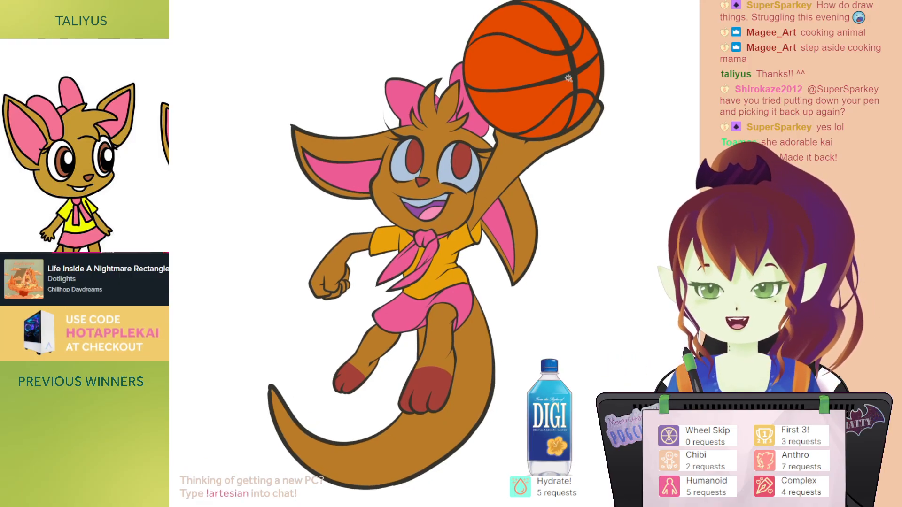
left_click_drag(528, 189, 548, 161)
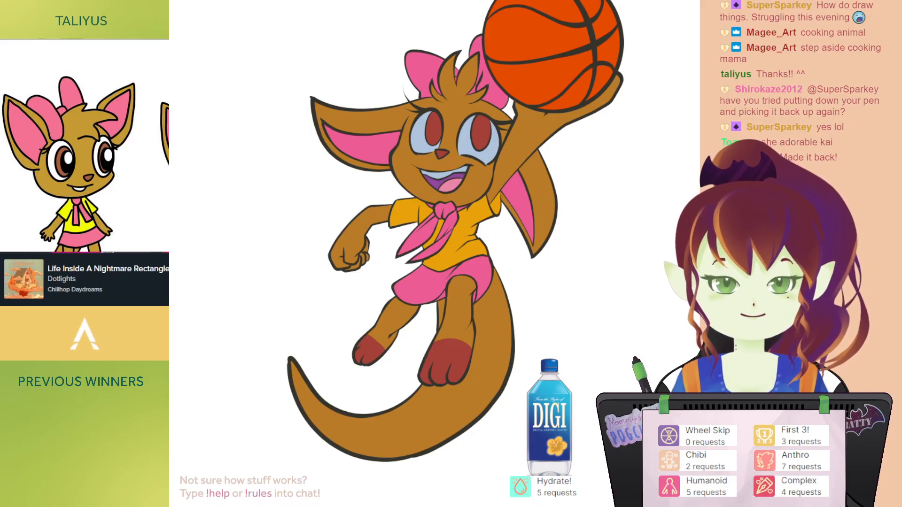
Step: Shift the shadow pink of the bow, inner ears, scarf and skirt to magenta
key("ctrl+z")
key("ctrl+y")
key("ctrl+z")
key("ctrl+y")
key("ctrl+z")
key("ctrl+y")
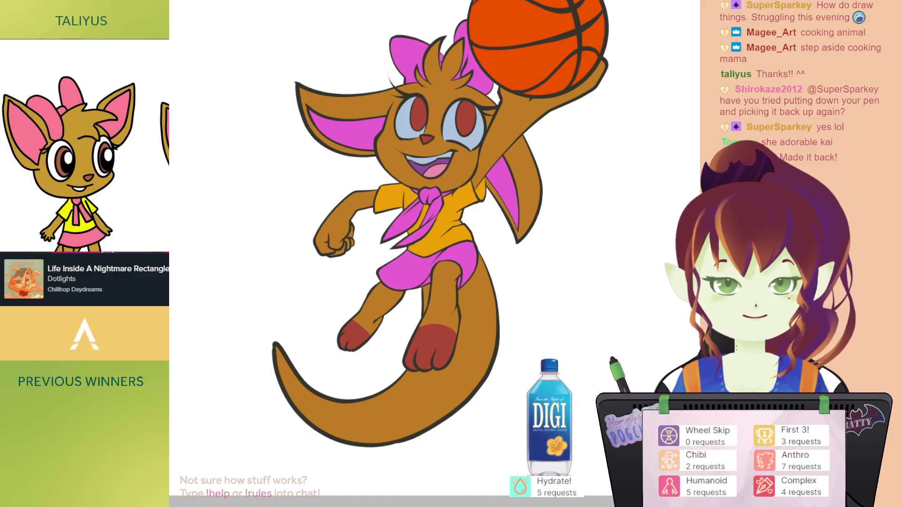
left_click_drag(679, 111, 667, 117)
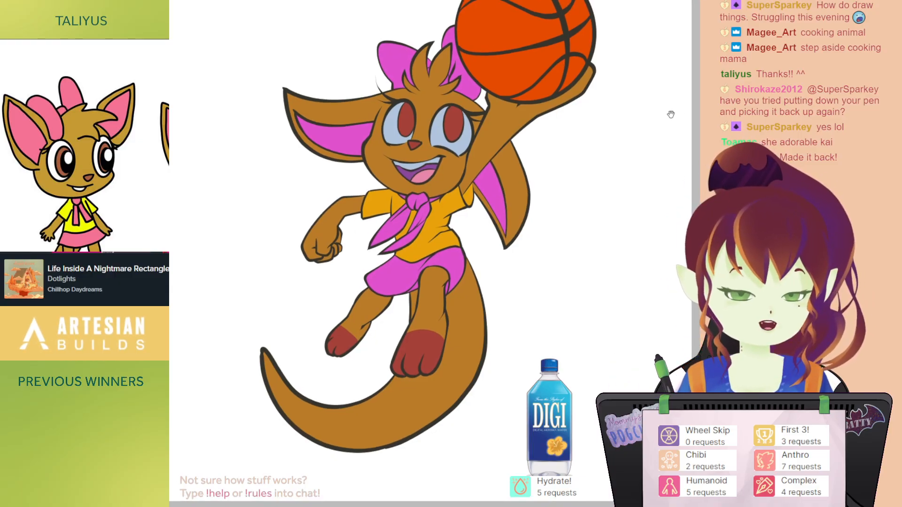
Step: Compare the shadow palette with and without the last color change
key("ctrl+z")
key("ctrl+y")
key("ctrl+z")
key("ctrl+y")
key("ctrl+z")
key("ctrl+y")
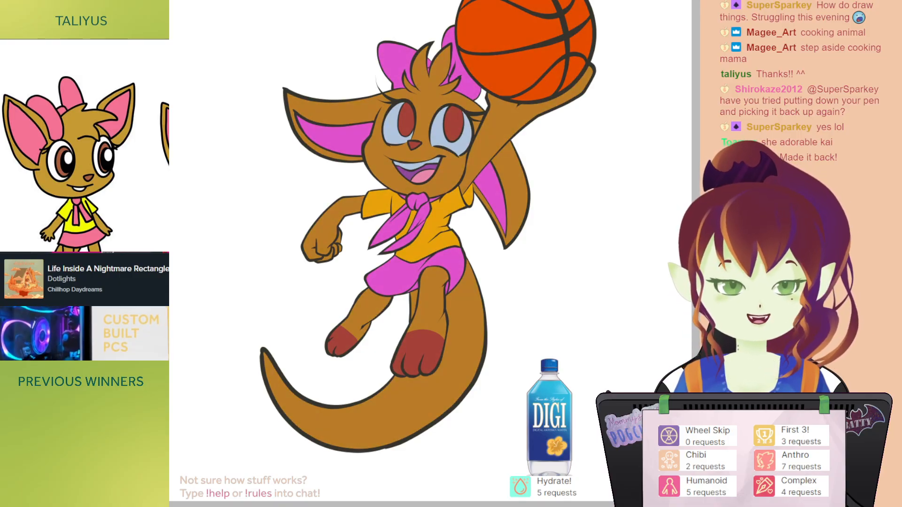
key("ctrl+z")
key("ctrl+y")
Step: Shift the shadow color of the irises, nose and feet to a deeper red, and conceal the shadow version over the flats
left_click(459, 118)
left_click_drag(478, 86, 481, 86)
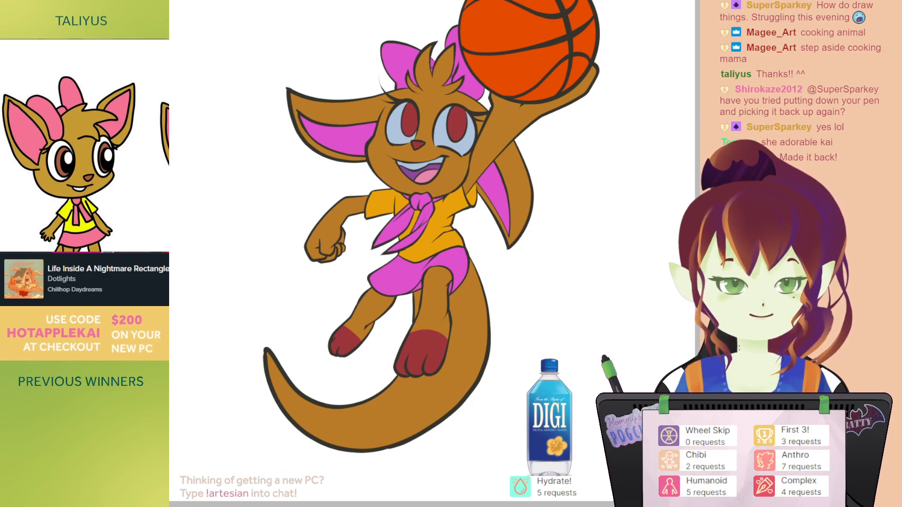
left_click_drag(569, 160, 578, 181)
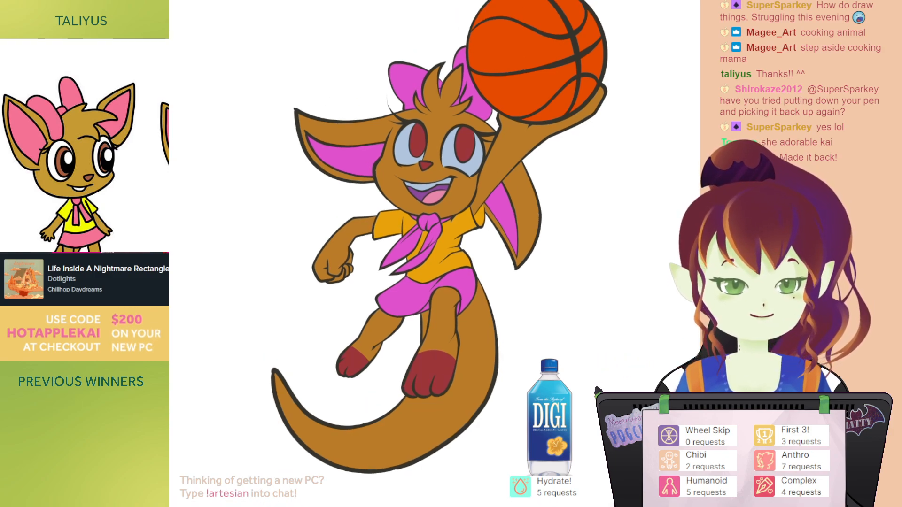
key("ctrl+z")
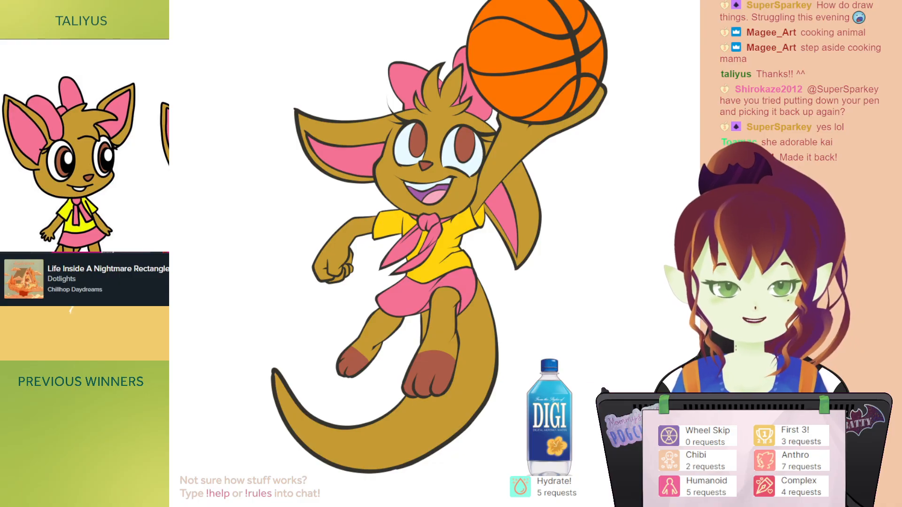
left_click_drag(536, 162, 533, 184)
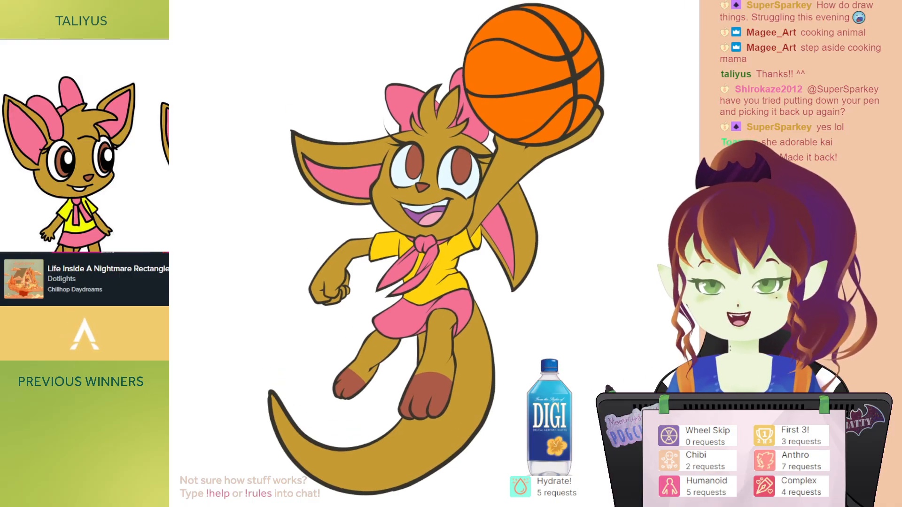
scroll(511, 141, "up", 2)
mouse_move(508, 71)
left_mouse_down()
mouse_move(476, 193)
mouse_move(546, 92)
mouse_move(611, 108)
mouse_move(483, 211)
mouse_move(357, 231)
mouse_move(273, 178)
mouse_move(376, 85)
left_mouse_up()
left_click_drag(587, 146, 634, 191)
key("ctrl+z")
key("ctrl+z")
Step: Mirror the canvas view horizontally and fill the bow loops with the magenta shadow color
mouse_move(481, 120)
left_mouse_down()
mouse_move(503, 153)
mouse_move(489, 154)
left_mouse_up()
key("h")
left_click_drag(439, 14, 555, 234)
left_click_drag(526, 138, 504, 142)
left_click_drag(463, 115, 494, 145)
left_click(504, 134)
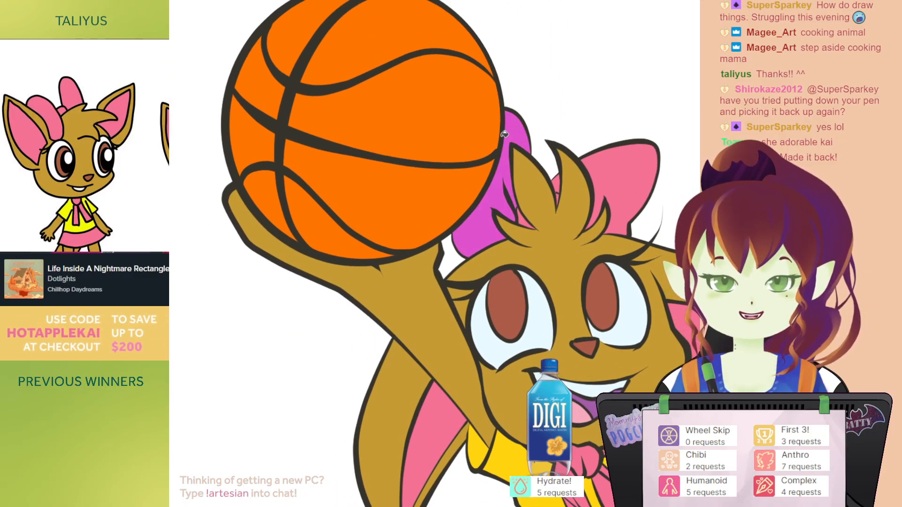
left_click(561, 179)
Step: Fill the pink inside of both ears with the magenta shadow color
left_click_drag(561, 179, 453, 57)
key("g")
left_click(632, 193)
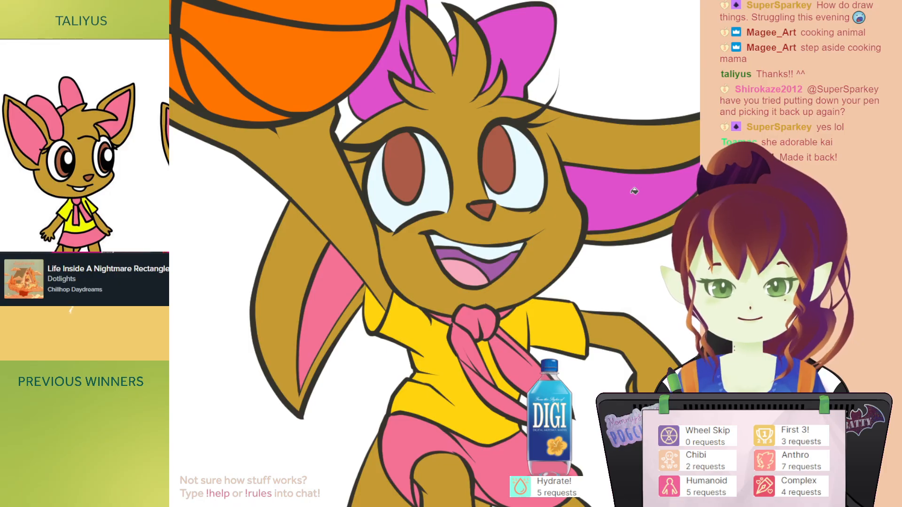
left_click_drag(631, 193, 705, 98)
left_click(432, 198)
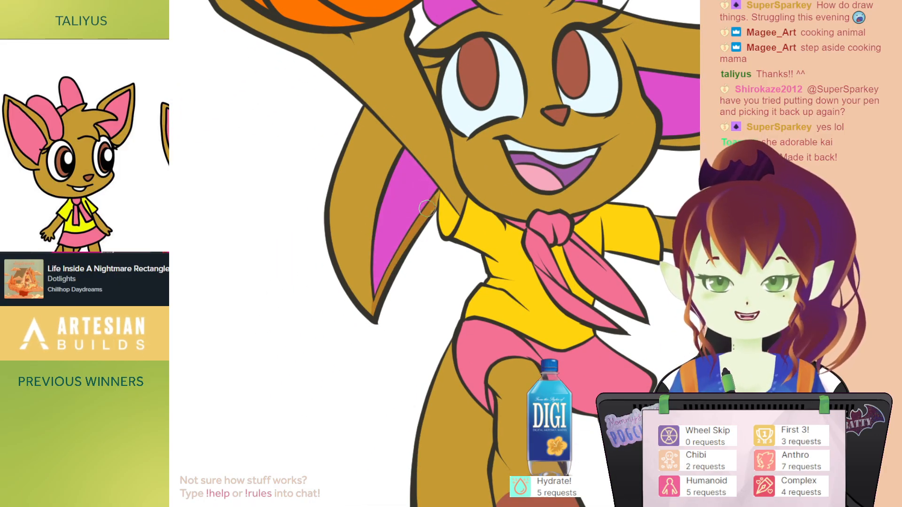
Step: Fill the raised arm's sleeve opening, the opposite sleeve and the lowered arm with their shadow colors
key("g")
left_click(448, 211)
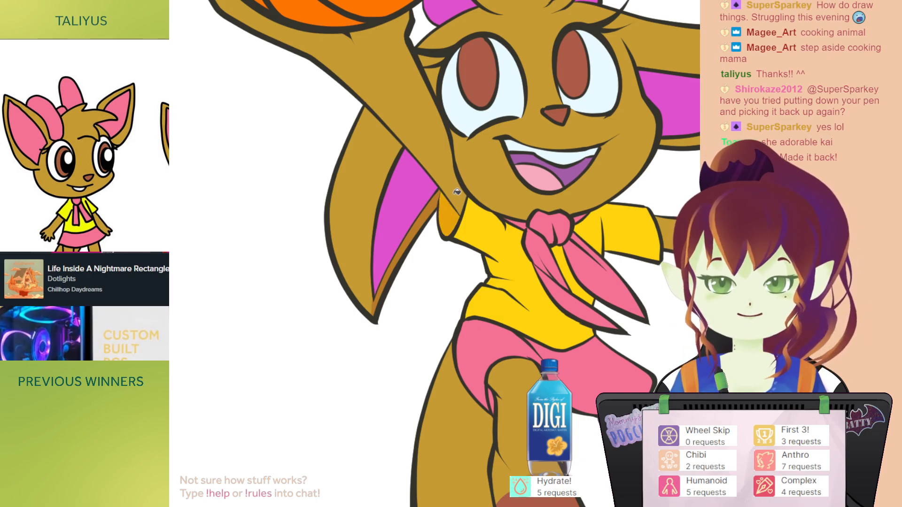
left_click_drag(549, 213, 483, 183)
left_click(565, 199)
left_click(621, 204)
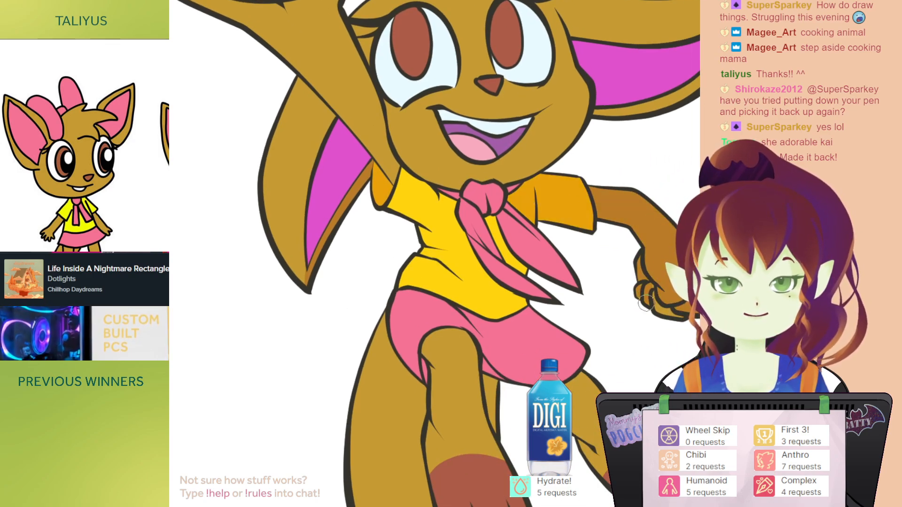
key("b")
left_click_drag(595, 189, 609, 231)
Step: Paint a magenta shadow on the scarf's far tail and refill the magenta shadow areas with a deeper tone
left_click_drag(547, 214, 515, 194)
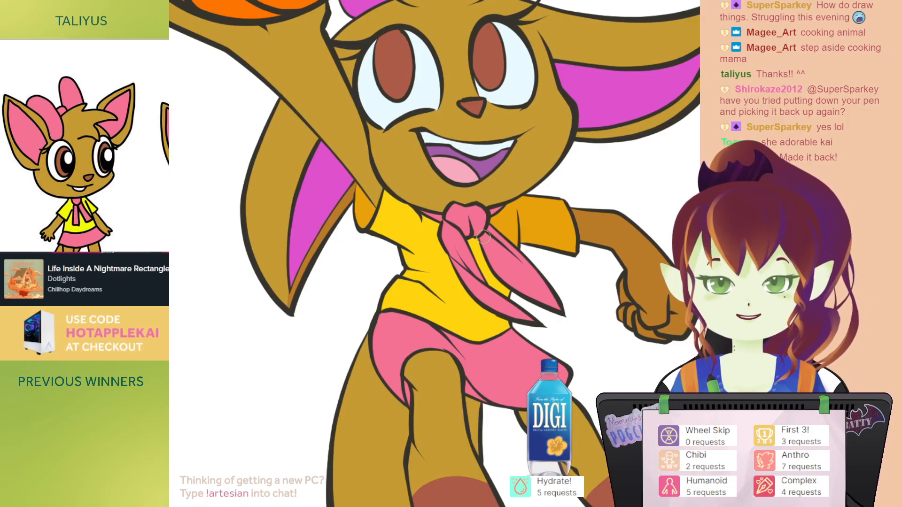
left_click_drag(483, 235, 535, 283)
left_click_drag(524, 224, 504, 257)
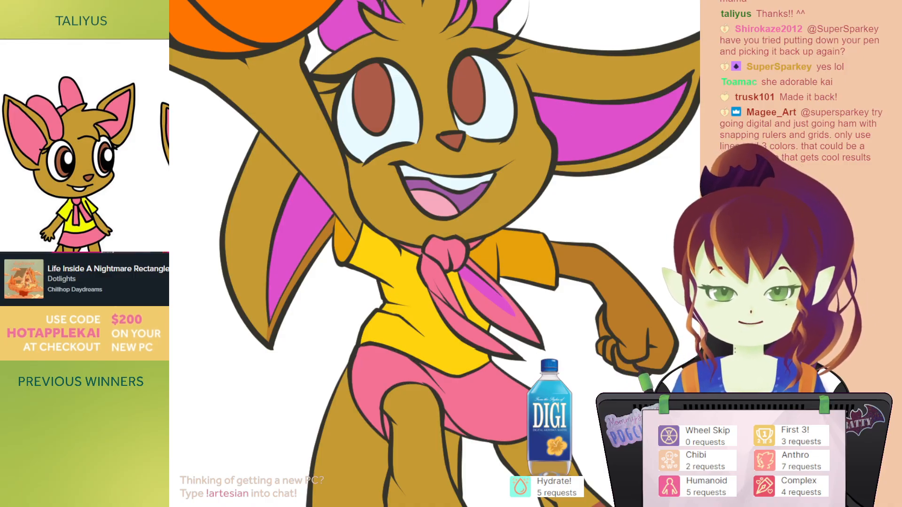
key("alt+Delete")
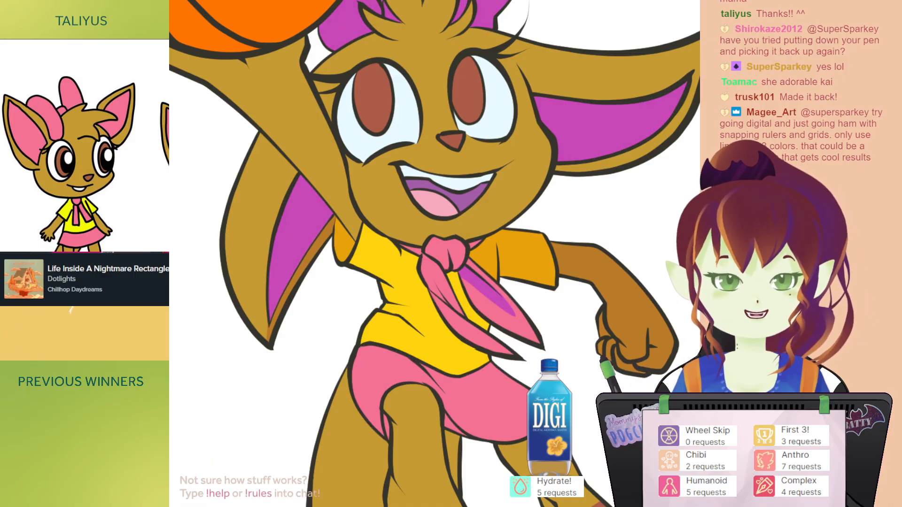
Step: Outline the remaining magenta shadow on the scarf's far tail and fill the enclosed area
scroll(503, 207, "down", 2)
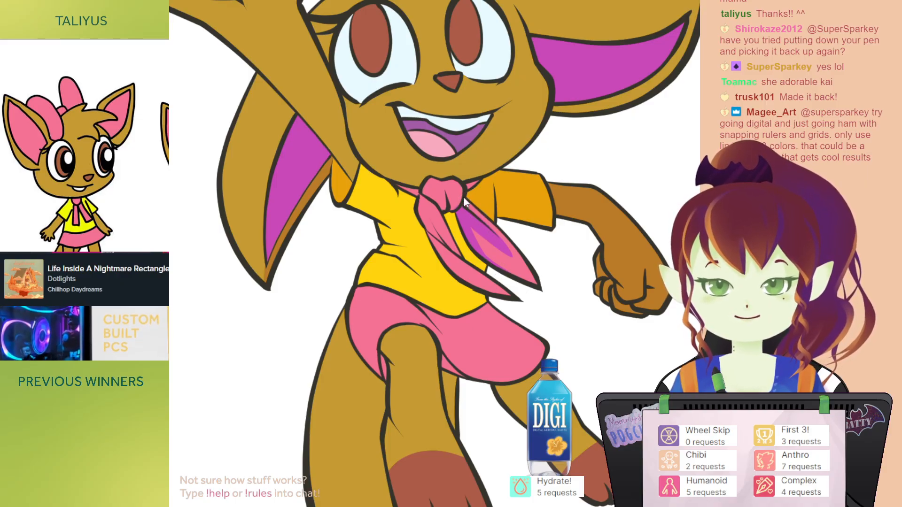
left_click_drag(531, 269, 540, 286)
left_click_drag(482, 195, 509, 218)
key("g")
left_click(500, 205)
key("b")
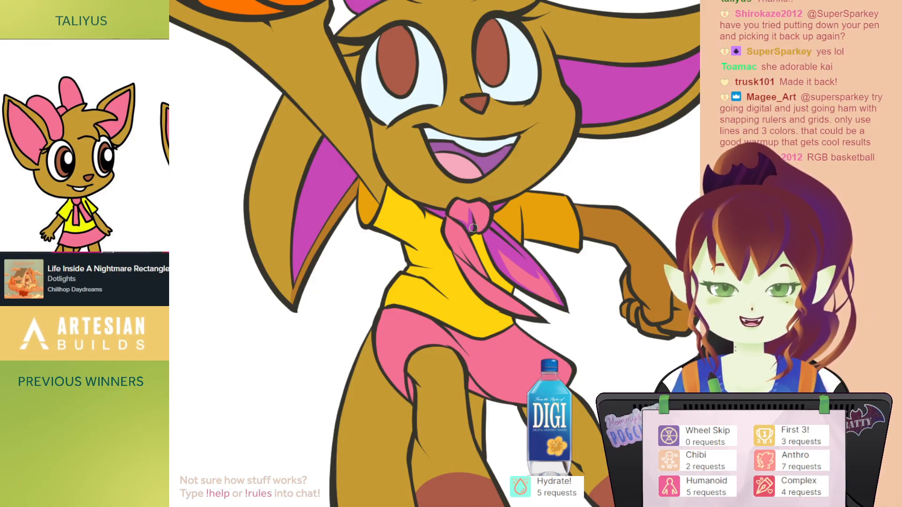
Step: Outline the magenta shadow on the scarf knot and fill it
left_click_drag(488, 211, 507, 265)
key("g")
left_click(478, 218)
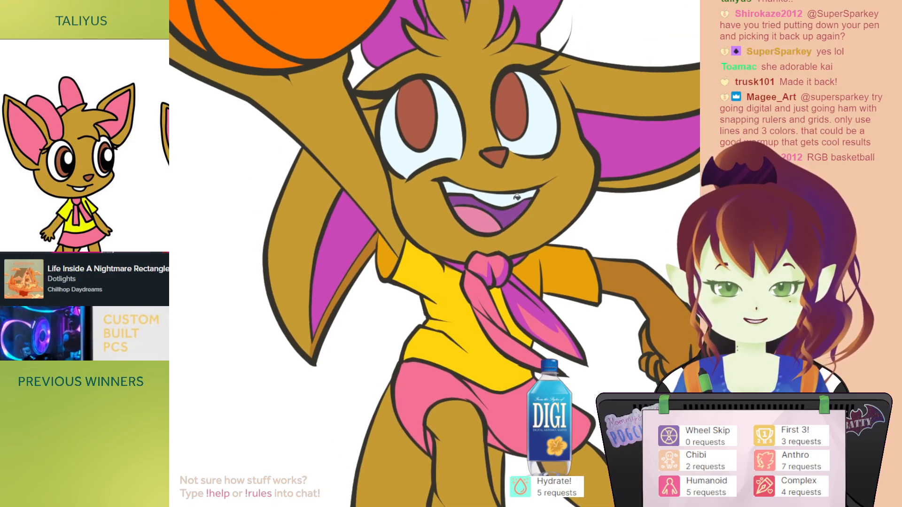
Step: Shade the teeth with the grey-blue shadow color and one side of the nose with the dark red shadow color
left_click(462, 194)
left_click_drag(504, 167, 484, 221)
key("b")
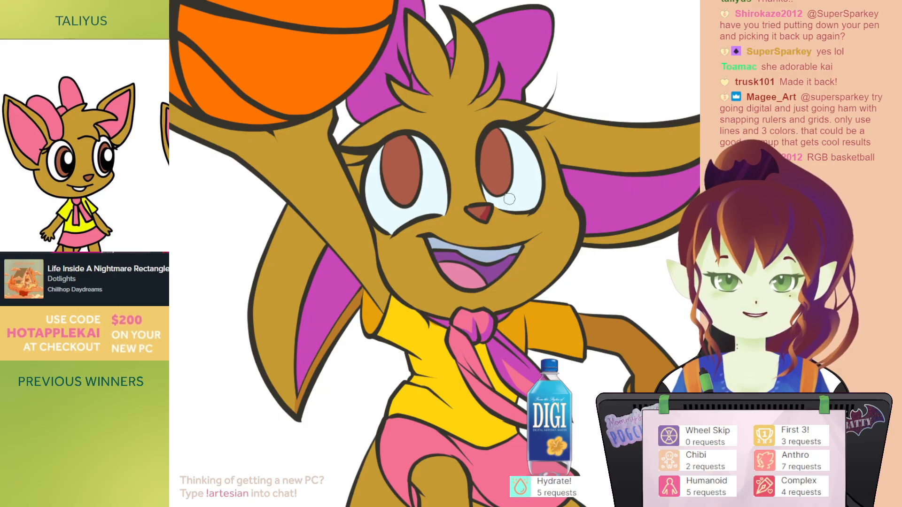
left_click_drag(507, 197, 497, 203)
Step: Outline the brown shadow along the outstretched ear above its magenta inside and fill it
key("g")
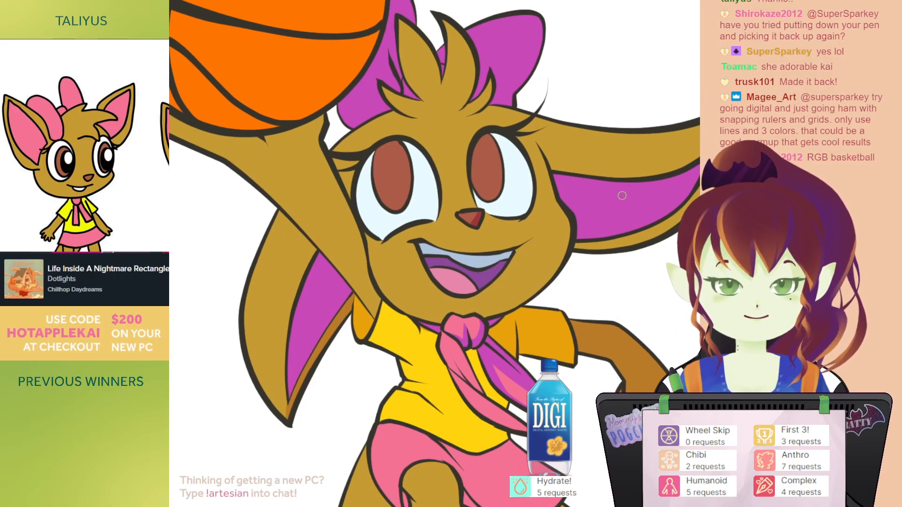
left_click_drag(552, 169, 577, 172)
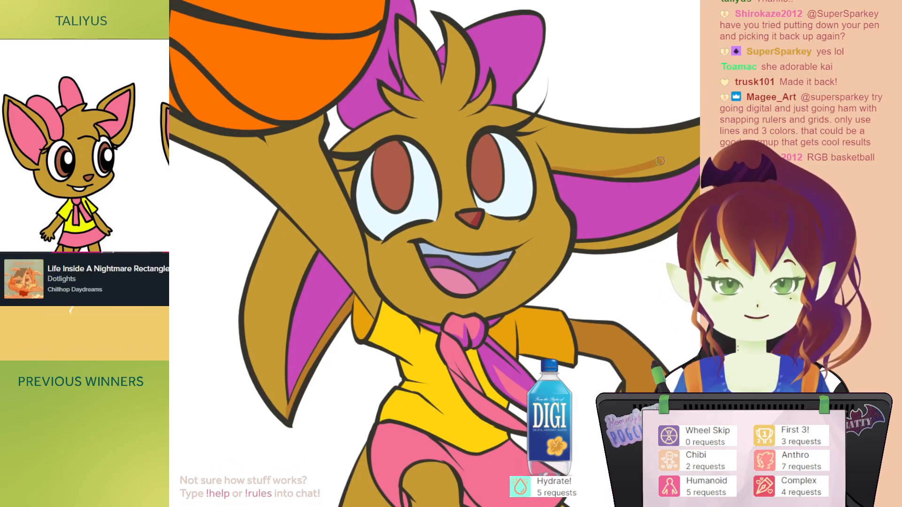
left_click_drag(700, 135, 710, 126)
key("g")
left_click(688, 158)
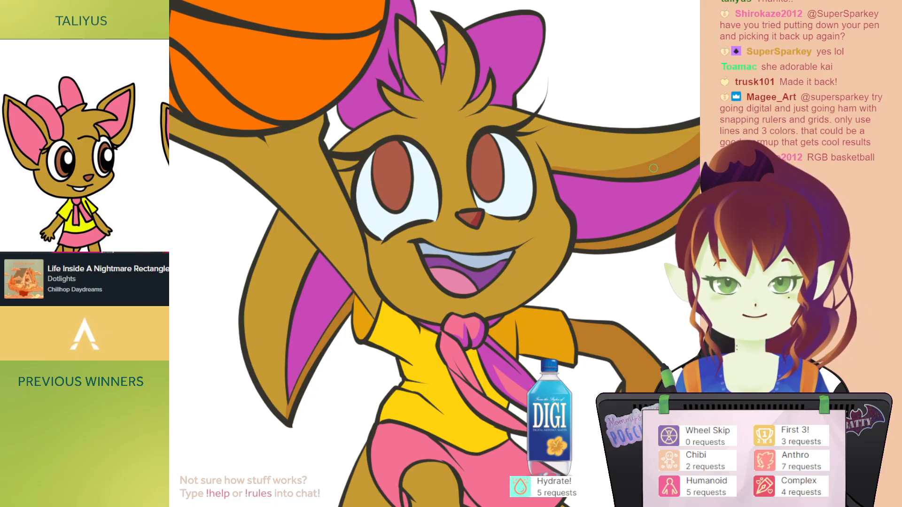
Step: Paint brown shadows on the strands of the hair tuft and on the forehead beneath them
left_click_drag(618, 179, 662, 266)
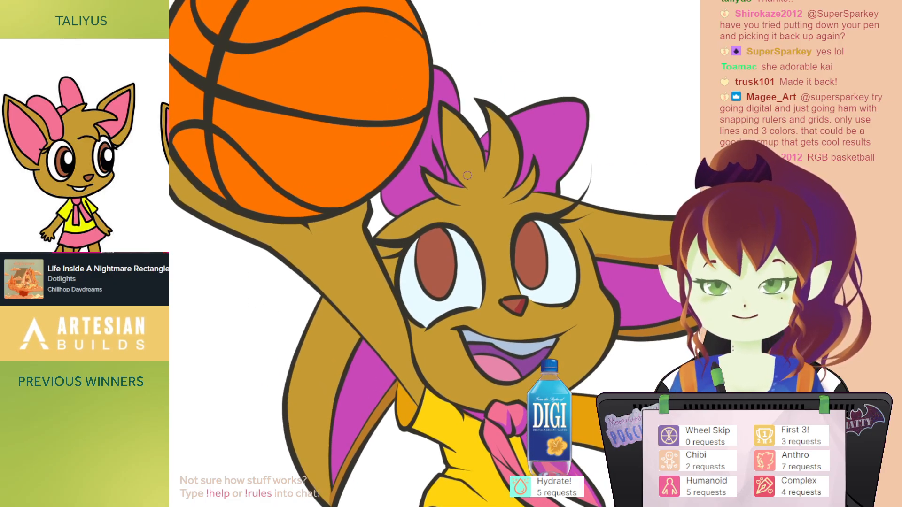
left_click_drag(441, 180, 466, 193)
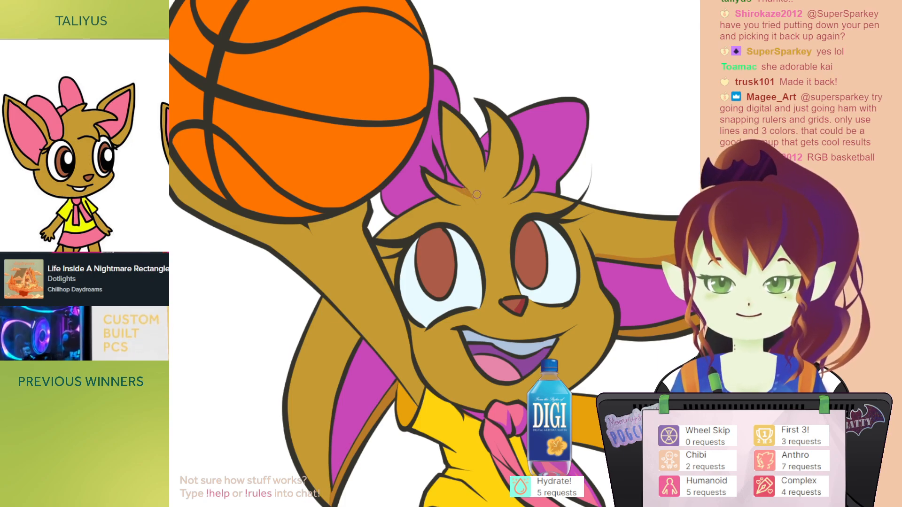
mouse_move(443, 105)
left_mouse_down()
mouse_move(474, 146)
mouse_move(485, 190)
left_mouse_up()
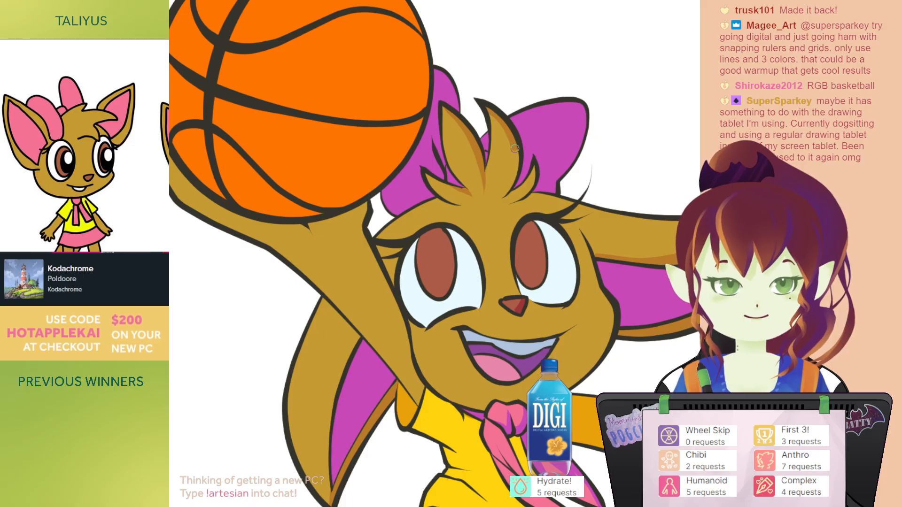
left_click_drag(515, 144, 513, 172)
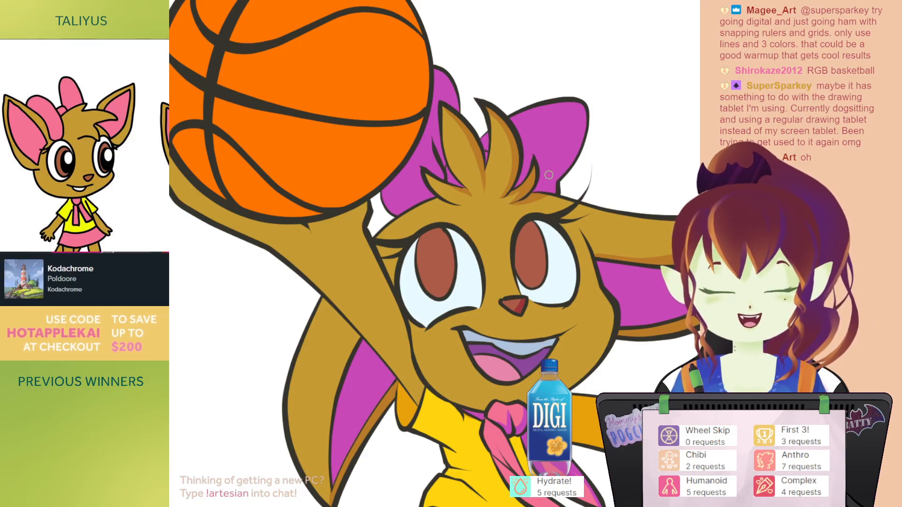
mouse_move(541, 181)
left_mouse_down()
mouse_move(565, 181)
mouse_move(557, 180)
left_mouse_up()
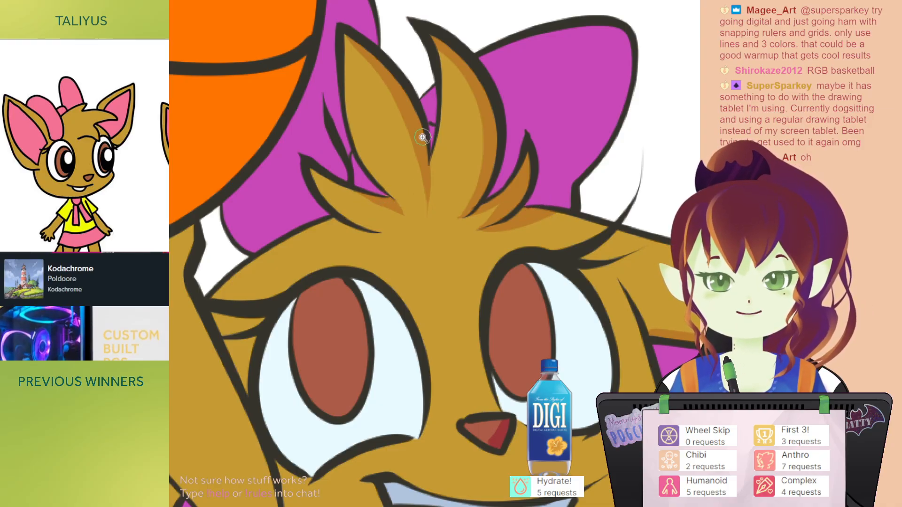
left_click(594, 213, "alt")
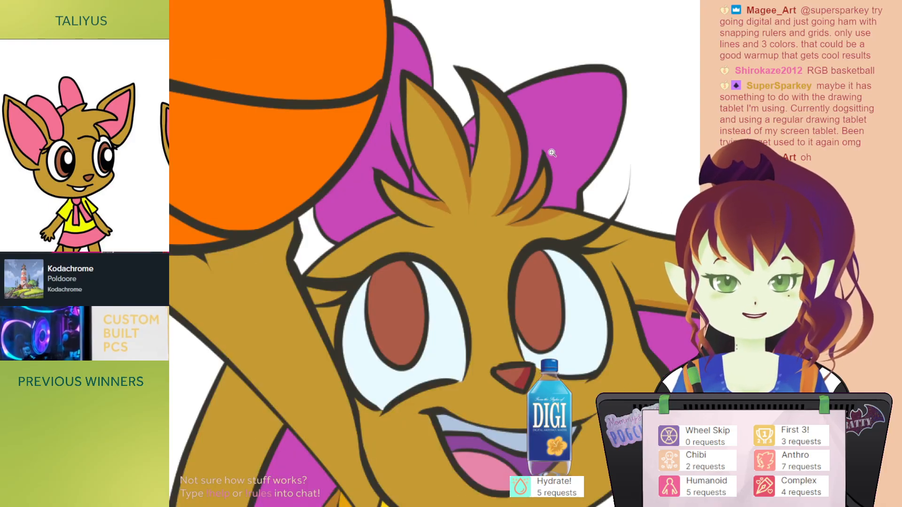
left_click_drag(499, 158, 478, 141)
left_click(501, 156, "alt")
left_click_drag(523, 136, 544, 159)
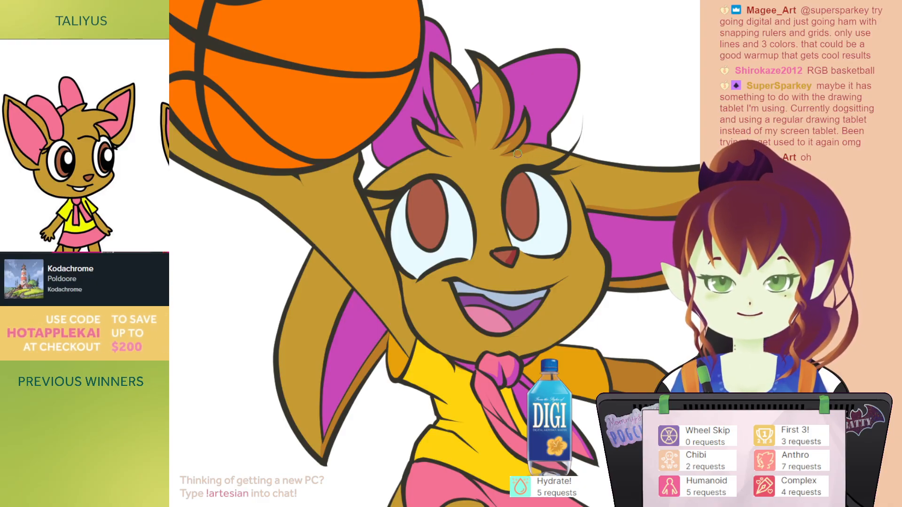
left_click_drag(551, 142, 540, 103)
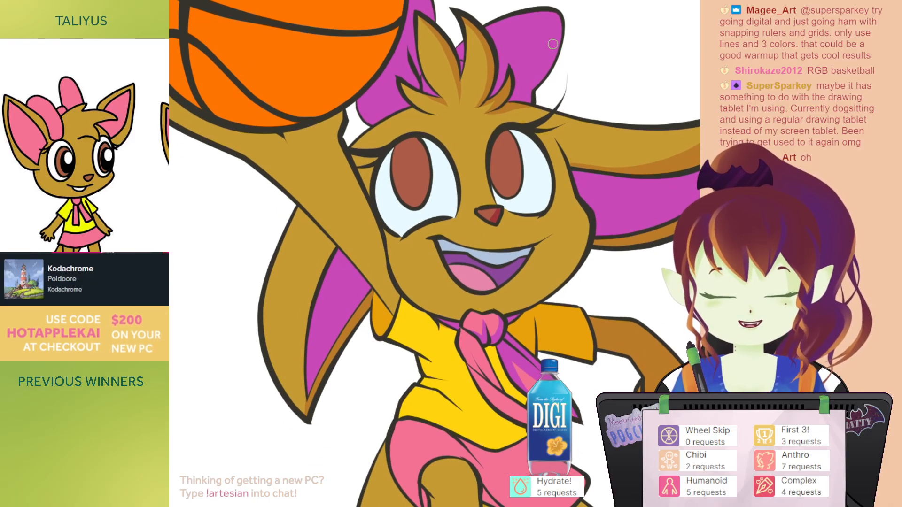
Step: Mirror the canvas view and fill a brown shadow along the underside of the raised arm
left_click_drag(522, 149, 475, 204)
key("h")
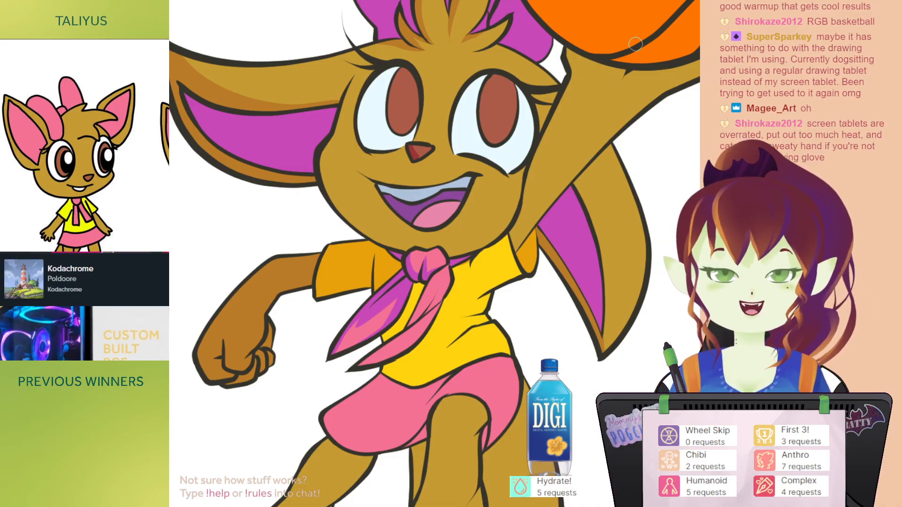
left_click_drag(487, 111, 418, 123)
left_click_drag(502, 134, 466, 123)
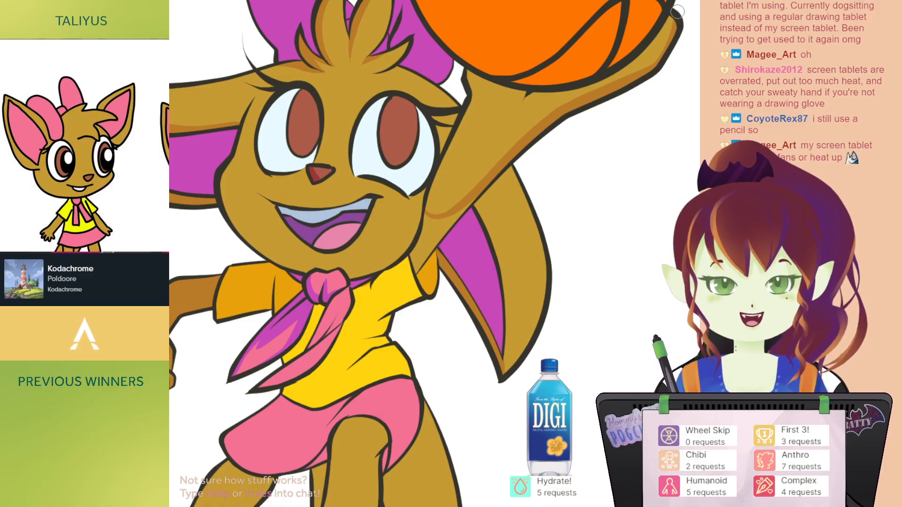
left_click_drag(647, 30, 684, 39)
key("g")
left_click(471, 239)
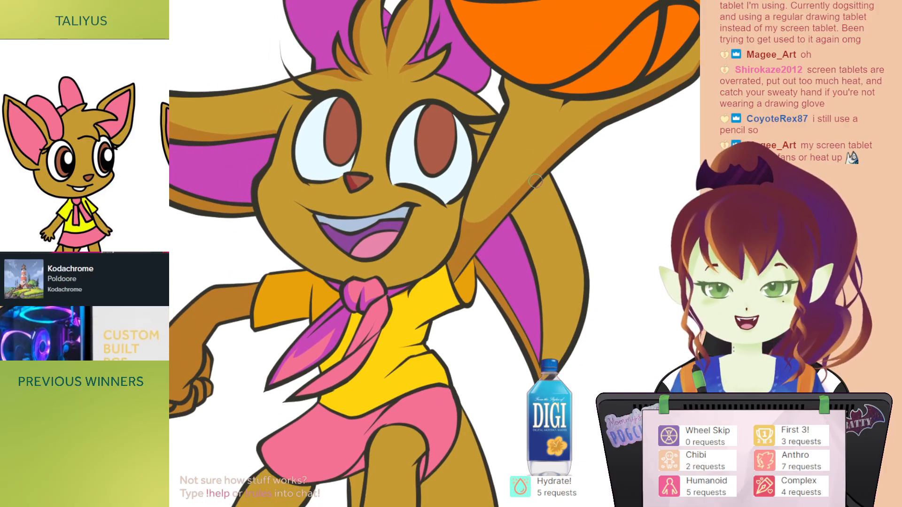
Step: Flip the canvas view back and add a brown shadow strip to the hanging ear behind the raised arm
mouse_move(503, 194)
left_mouse_down()
mouse_move(494, 171)
mouse_move(568, 195)
left_mouse_up()
key("h")
mouse_move(355, 137)
left_mouse_down()
mouse_move(537, 155)
mouse_move(526, 150)
left_mouse_up()
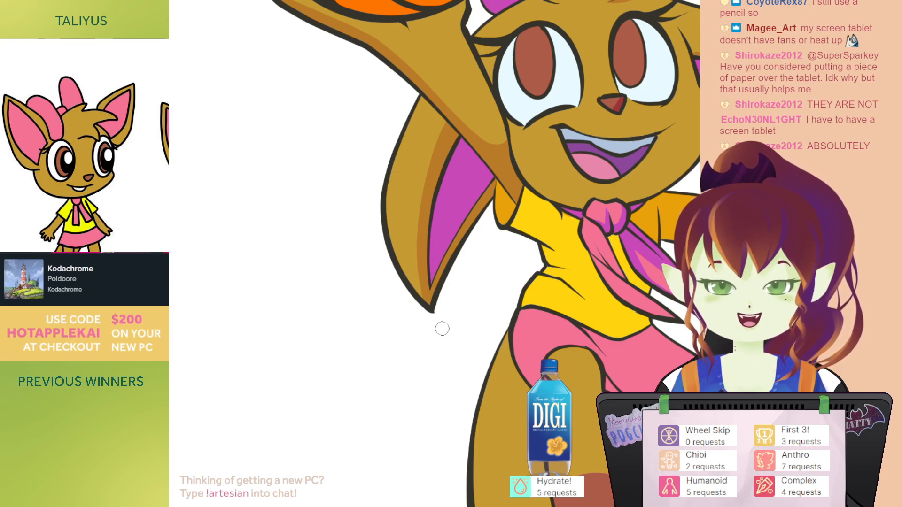
left_click_drag(453, 156, 422, 214)
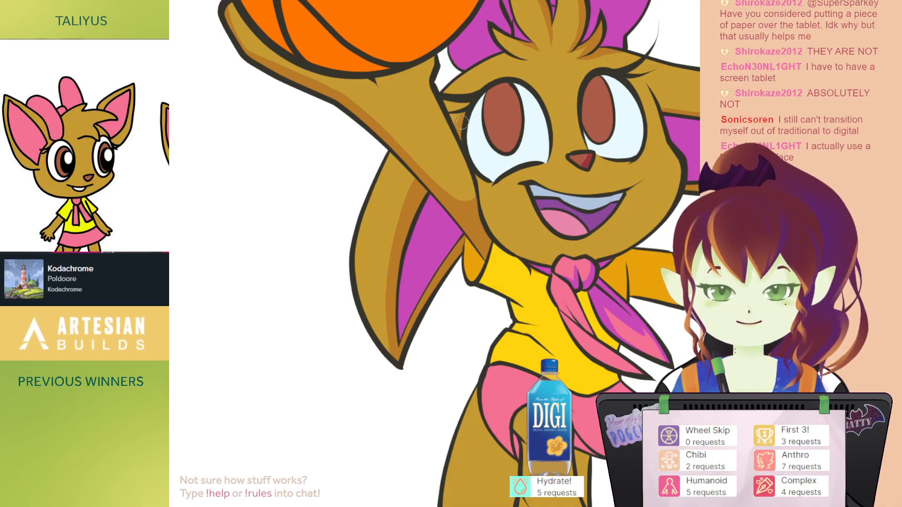
Step: Paint a brown shadow on the cheek below the eye nearest the raised arm
mouse_move(473, 97)
left_mouse_down()
mouse_move(416, 119)
mouse_move(441, 117)
left_mouse_up()
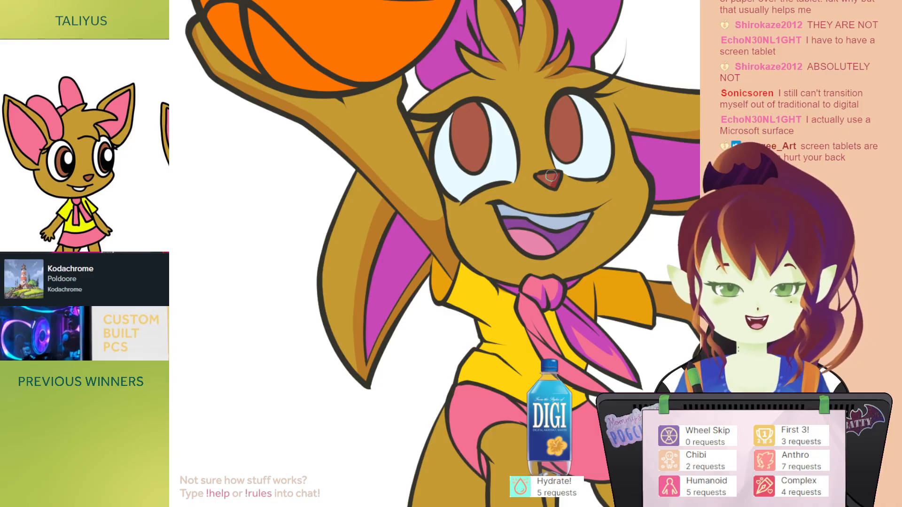
left_click_drag(592, 172, 556, 170)
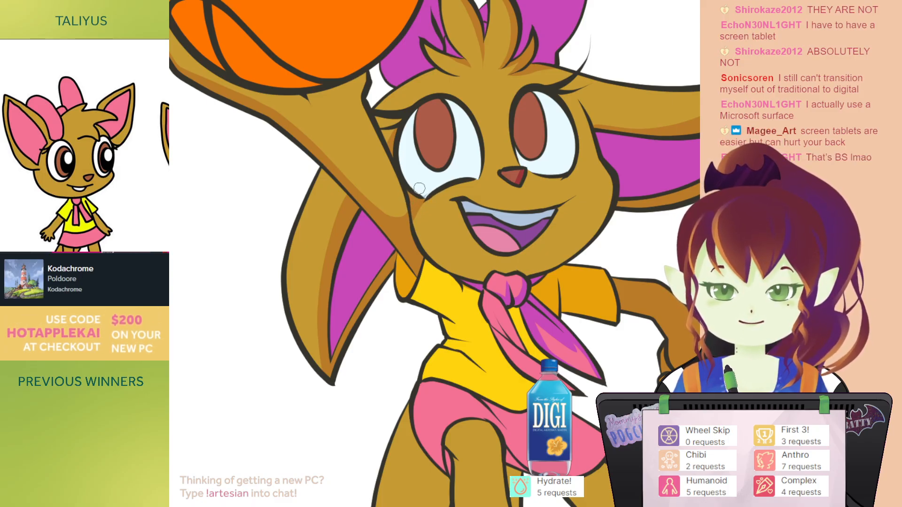
left_click_drag(484, 183, 454, 177)
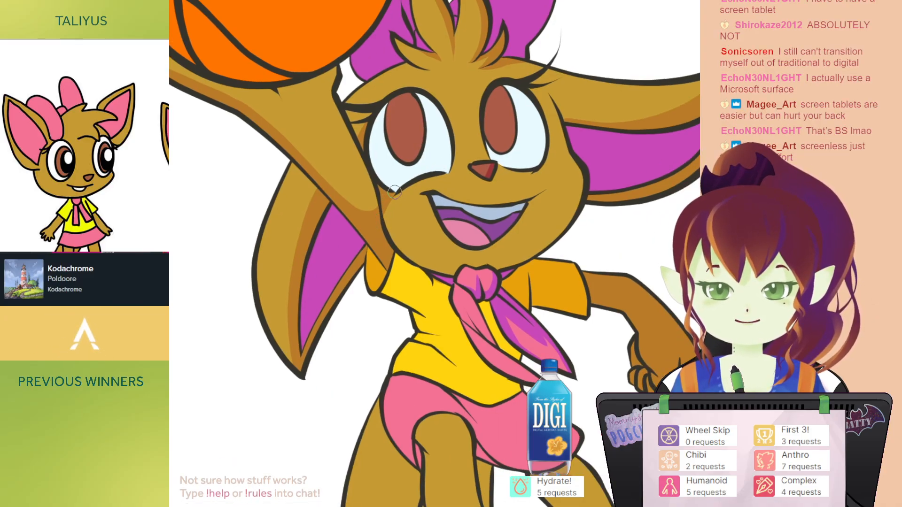
left_click_drag(385, 210, 386, 224)
Step: Shade the iris and the upper white of the eye farthest from the raised arm, checking the face in a mirrored view
mouse_move(478, 194)
left_mouse_down()
mouse_move(490, 169)
mouse_move(486, 214)
mouse_move(593, 170)
mouse_move(527, 201)
left_mouse_up()
key("h")
left_click_drag(509, 142, 495, 178)
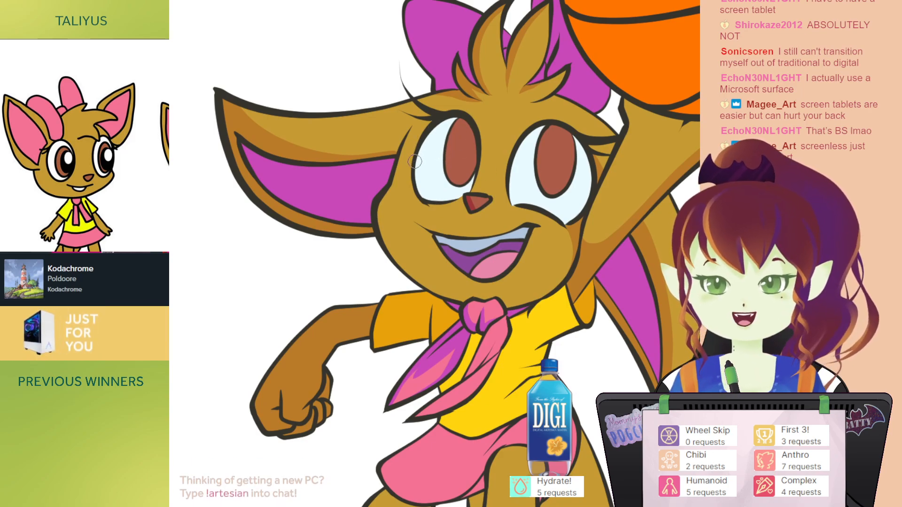
mouse_move(417, 156)
left_mouse_down()
mouse_move(445, 125)
mouse_move(467, 126)
mouse_move(476, 163)
left_mouse_up()
key("h")
mouse_move(371, 166)
left_mouse_down()
mouse_move(452, 111)
mouse_move(459, 141)
left_mouse_up()
Step: Divide the bow loops into pink lit areas and magenta shadow areas
mouse_move(472, 71)
left_mouse_down()
mouse_move(501, 137)
mouse_move(475, 163)
mouse_move(501, 181)
mouse_move(487, 184)
left_mouse_up()
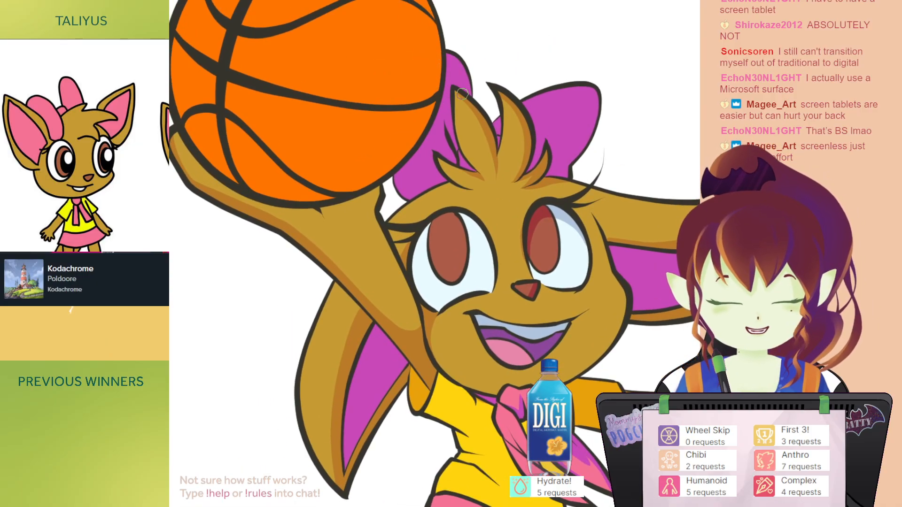
mouse_move(550, 97)
left_mouse_down()
mouse_move(540, 111)
mouse_move(611, 90)
mouse_move(556, 88)
left_mouse_up()
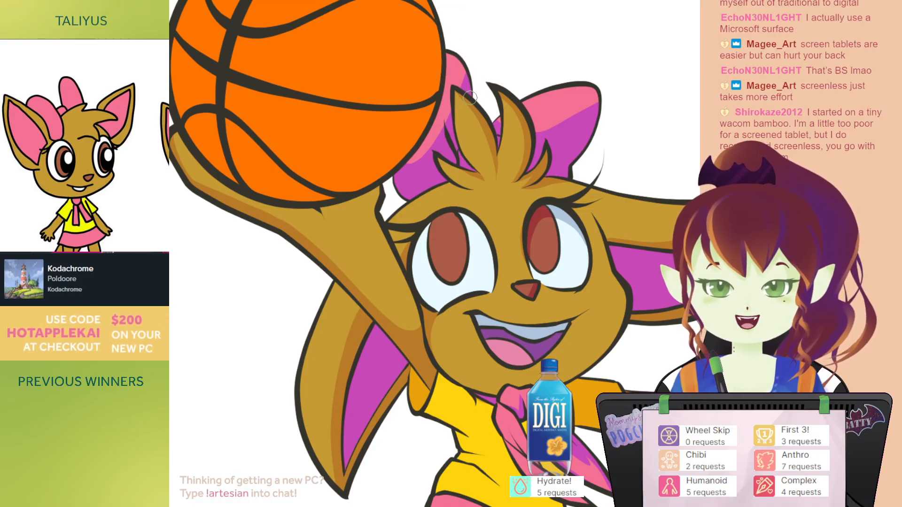
scroll(481, 104, "down", 1)
Step: Shade the iris and the upper white of the eye nearest the raised arm
mouse_move(489, 172)
left_mouse_down()
mouse_move(483, 122)
mouse_move(455, 78)
left_mouse_up()
scroll(578, 102, "up", 1)
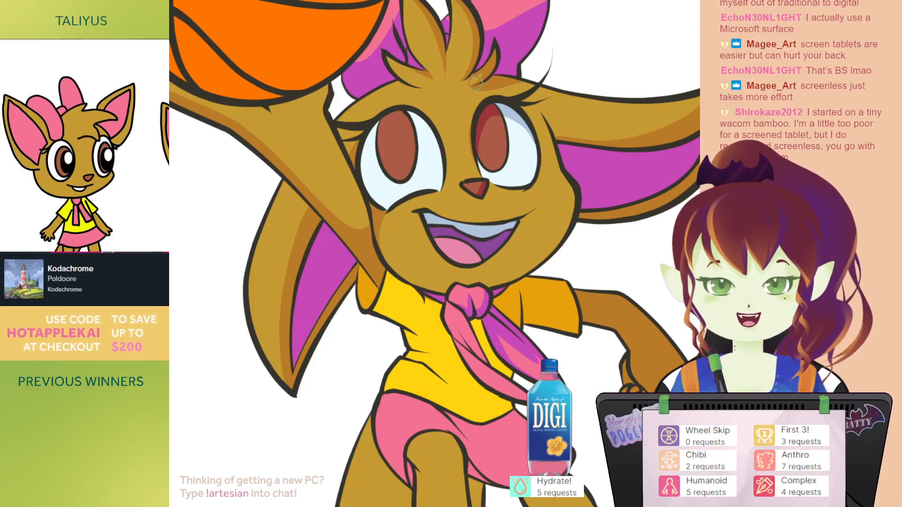
mouse_move(496, 41)
left_mouse_down()
mouse_move(492, 14)
mouse_move(505, 11)
left_mouse_up()
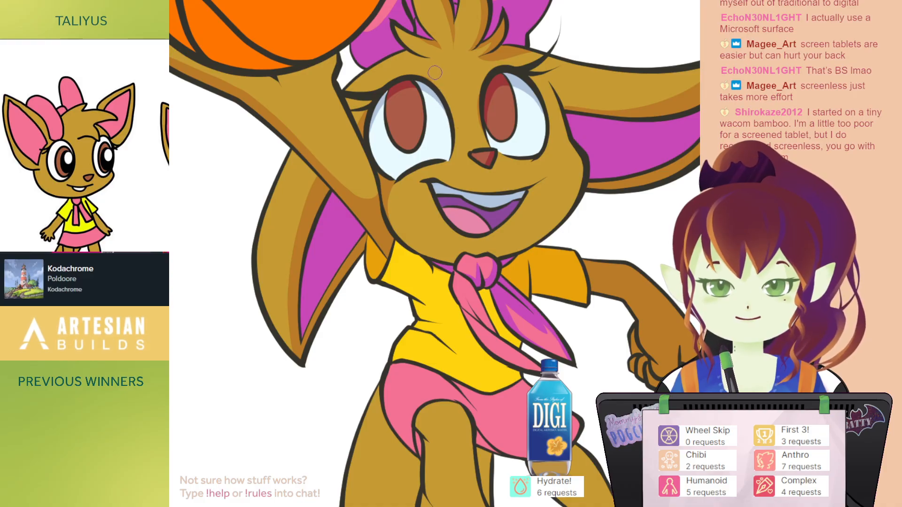
Step: Paint the brown shadow along the jaw and chin, checking the face in a mirrored view
scroll(463, 107, "down", 2)
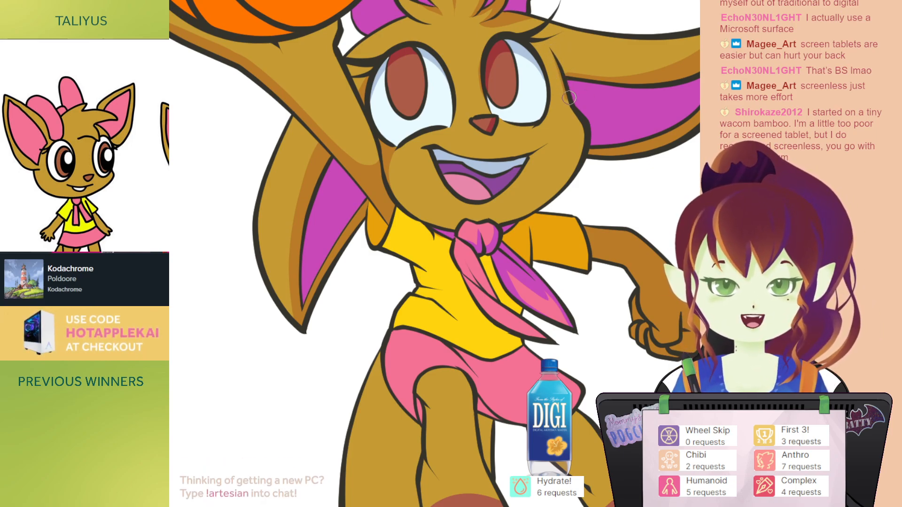
key("h")
left_click_drag(442, 67, 489, 91)
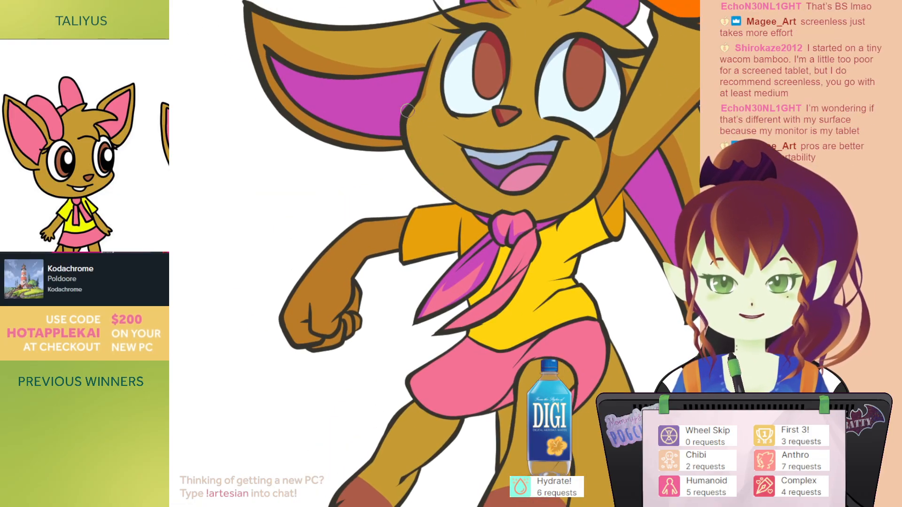
mouse_move(505, 160)
left_mouse_down()
mouse_move(496, 172)
mouse_move(489, 140)
left_mouse_up()
key("h")
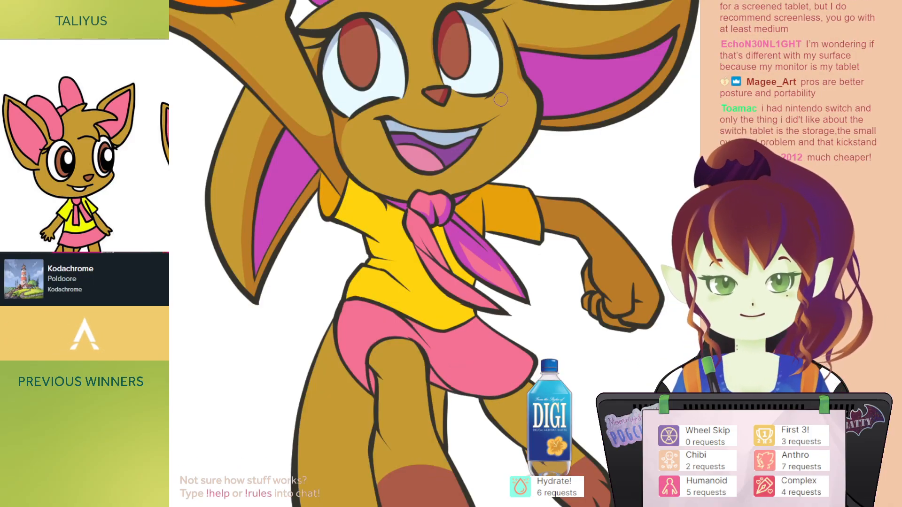
left_click_drag(498, 178, 525, 166)
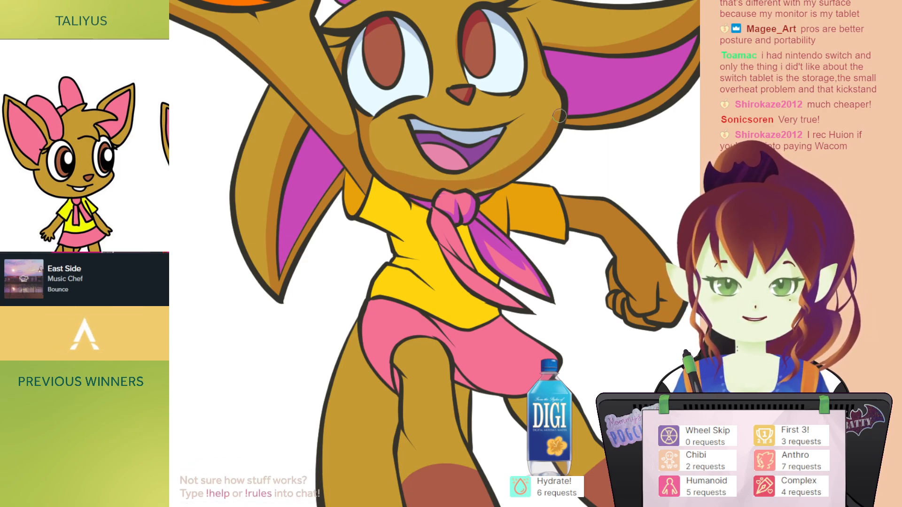
Step: Refine the brown shadow on the face around the cheek and beside the eyes, checking it in a mirrored view
key("h")
left_click_drag(451, 170, 504, 172)
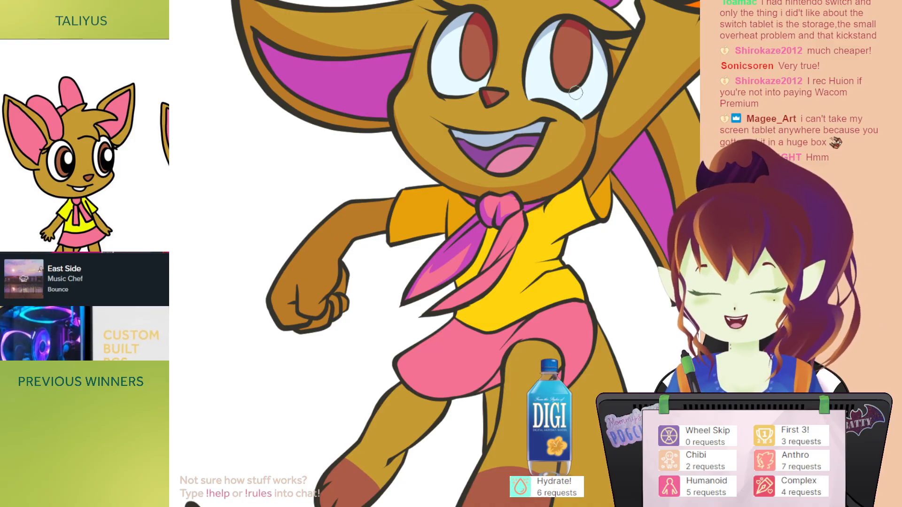
key("h")
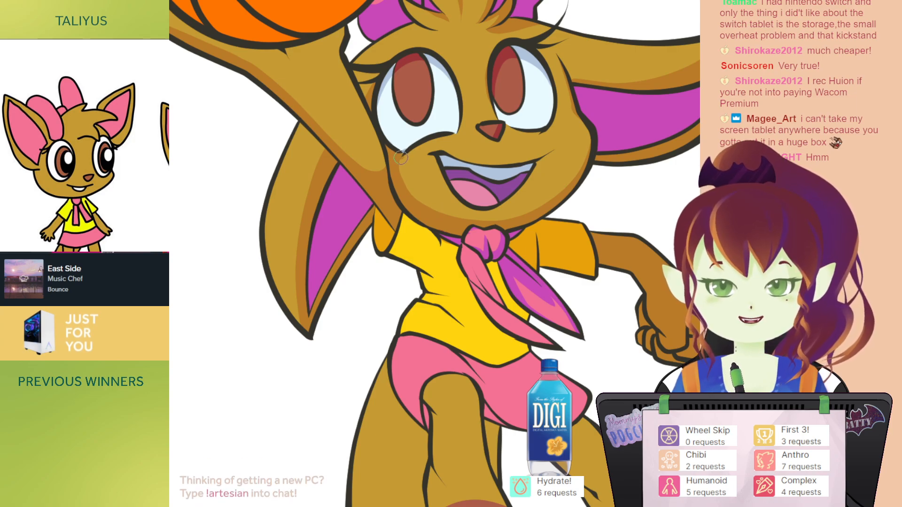
left_click_drag(428, 136, 447, 177)
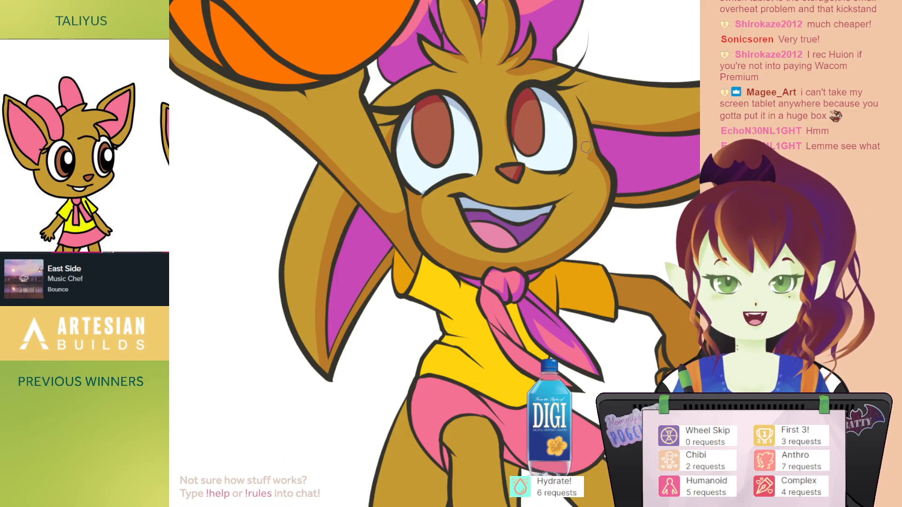
left_click_drag(573, 193, 598, 202)
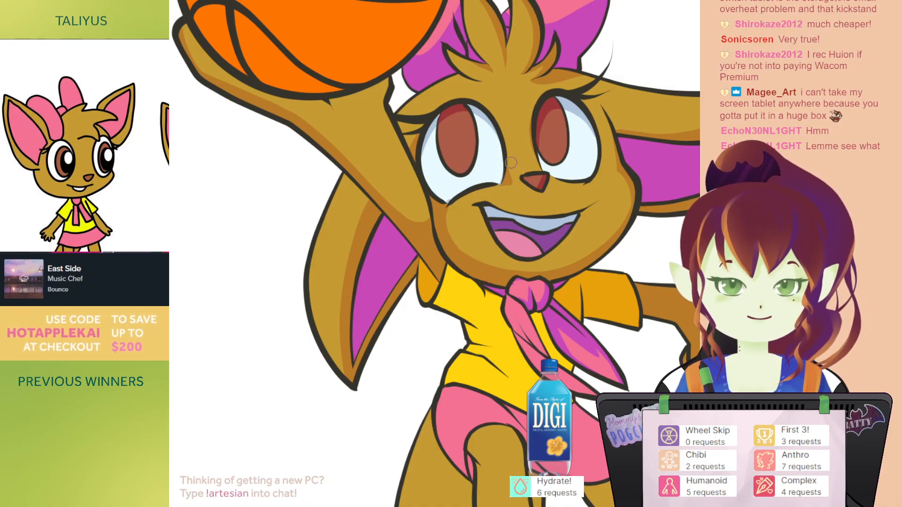
Step: Add magenta shadows to the hanging tails of the pink neckerchief
mouse_move(615, 253)
left_mouse_down()
mouse_move(608, 110)
mouse_move(585, 49)
left_mouse_up()
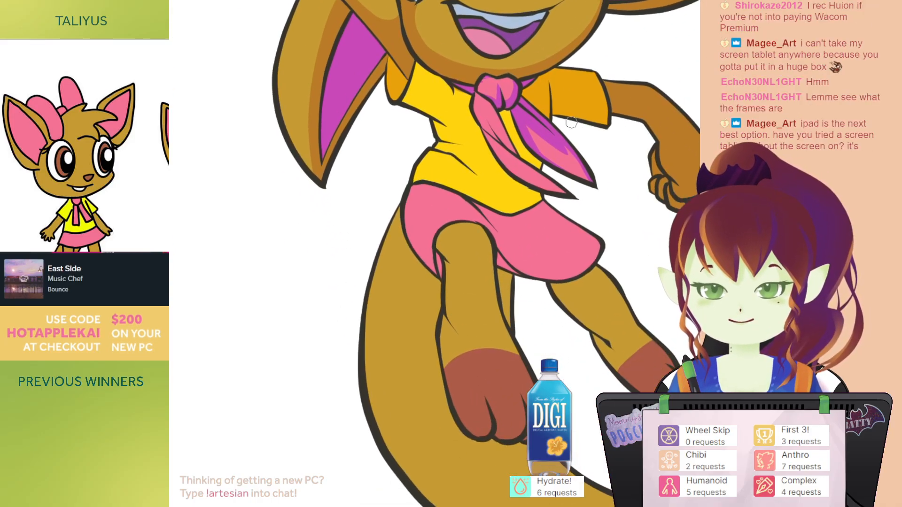
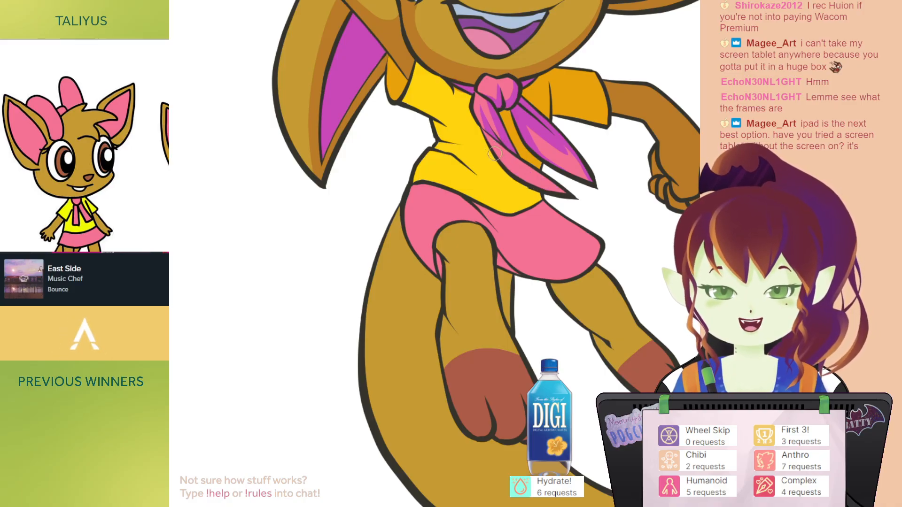
mouse_move(570, 179)
left_mouse_down()
mouse_move(539, 216)
mouse_move(533, 147)
mouse_move(509, 181)
left_mouse_up()
key("h")
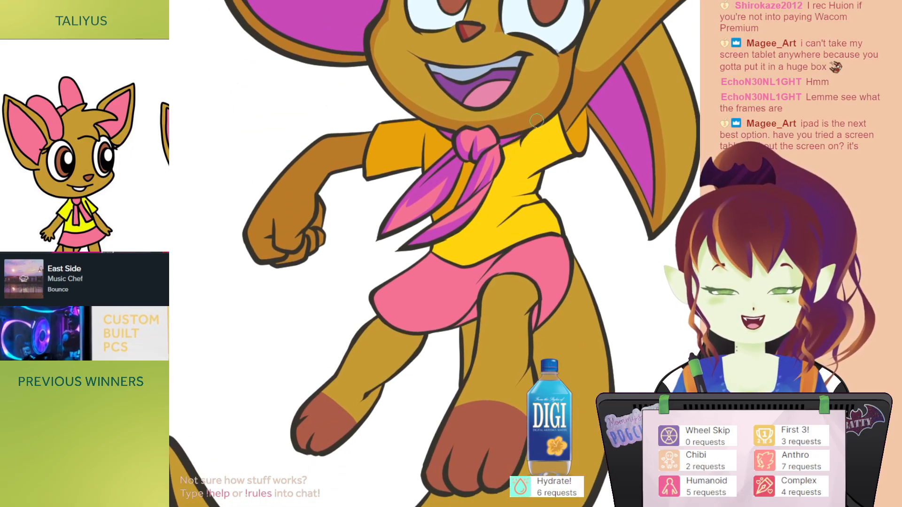
left_click_drag(548, 139, 523, 142)
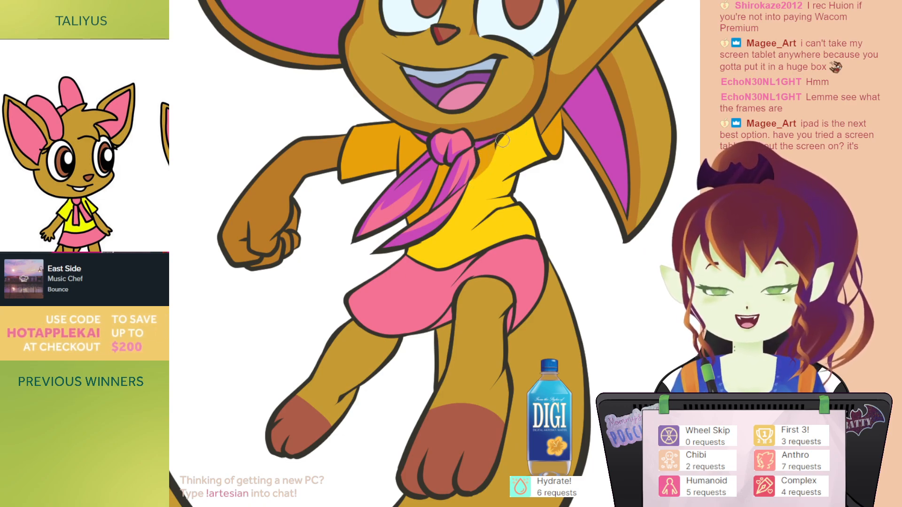
Step: Paint the orange shadows on the yellow shirt beneath the neckerchief, along the folds and at the hem
key("h")
mouse_move(441, 136)
left_mouse_down()
mouse_move(456, 169)
mouse_move(459, 160)
mouse_move(448, 154)
left_mouse_up()
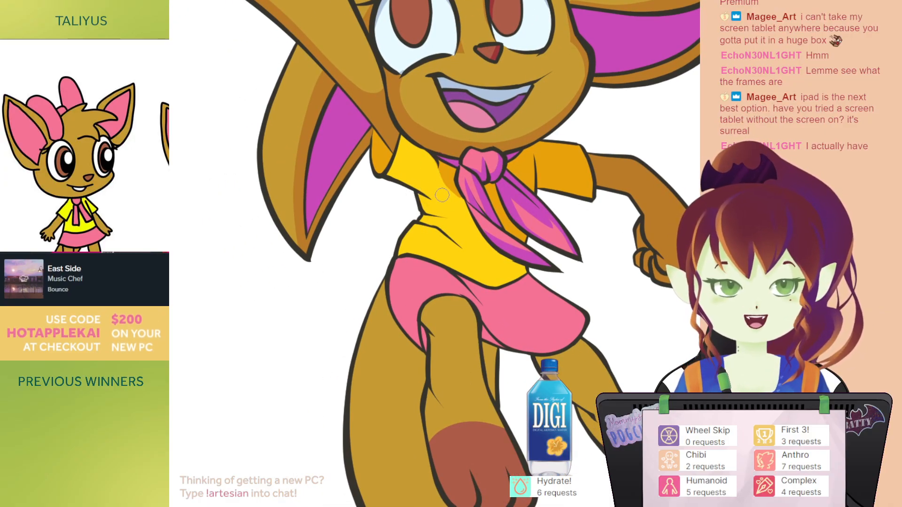
left_click_drag(437, 179, 445, 164)
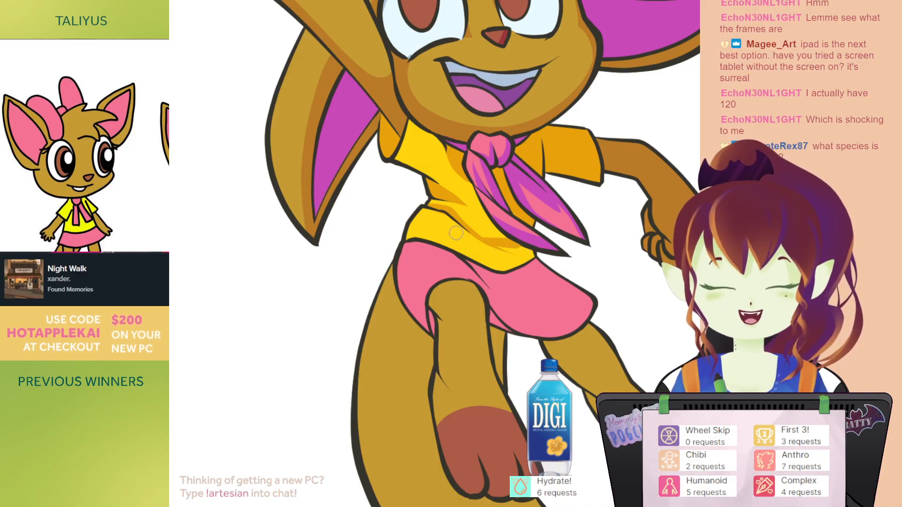
mouse_move(503, 251)
left_mouse_down()
mouse_move(473, 265)
mouse_move(461, 132)
left_mouse_up()
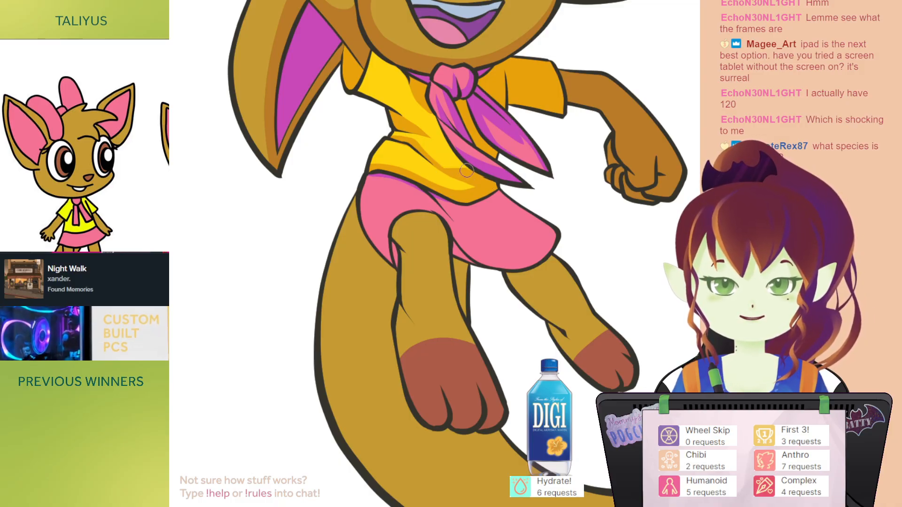
Step: Outline and fill the magenta shadow covering the side of the skirt over the far leg
left_click_drag(457, 124, 458, 308)
mouse_move(501, 427)
left_mouse_down()
mouse_move(541, 203)
mouse_move(488, 192)
mouse_move(483, 211)
left_mouse_up()
mouse_move(414, 157)
left_mouse_down()
mouse_move(439, 185)
mouse_move(521, 232)
left_mouse_up()
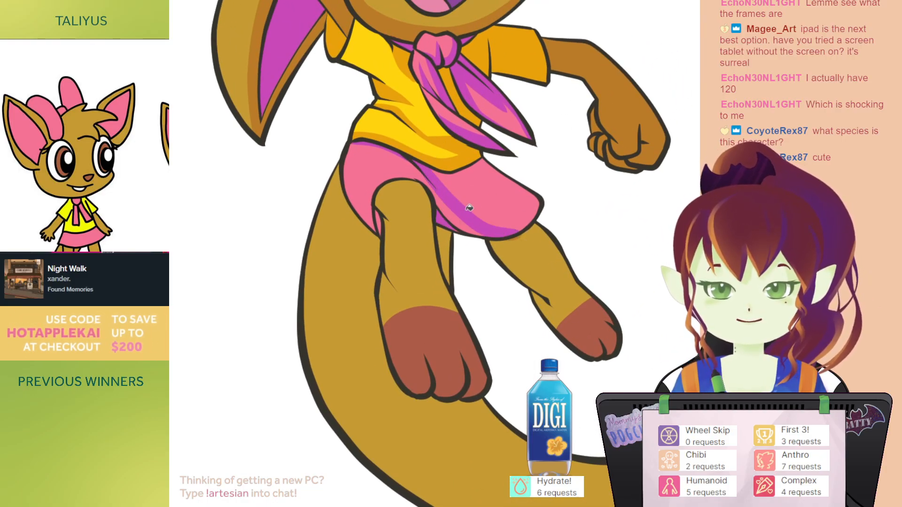
key("g")
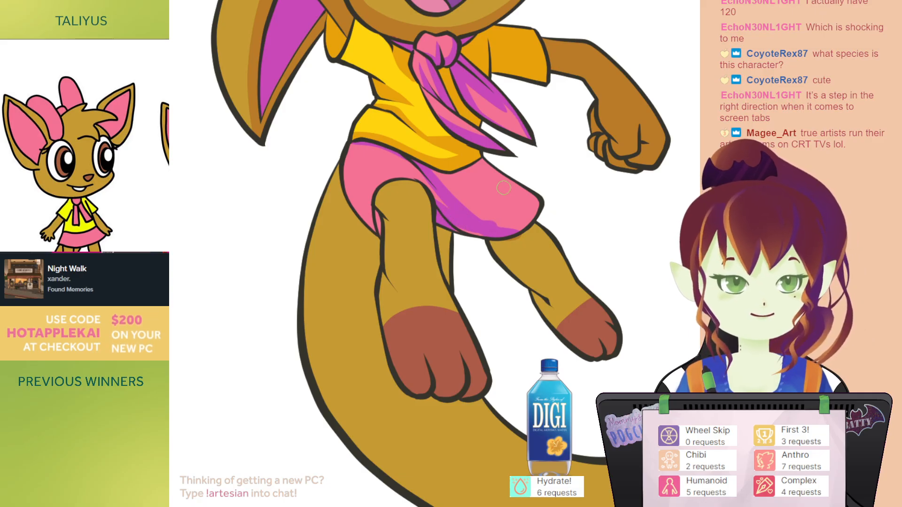
left_click(517, 196)
left_click_drag(511, 154, 487, 193)
Step: Paint the magenta shadow on the skirt around the near knee, leaving the hip area pink
key("h")
left_click_drag(458, 84, 454, 199)
left_click_drag(442, 329, 480, 202)
left_click_drag(493, 237, 475, 209)
left_click_drag(511, 180, 498, 185)
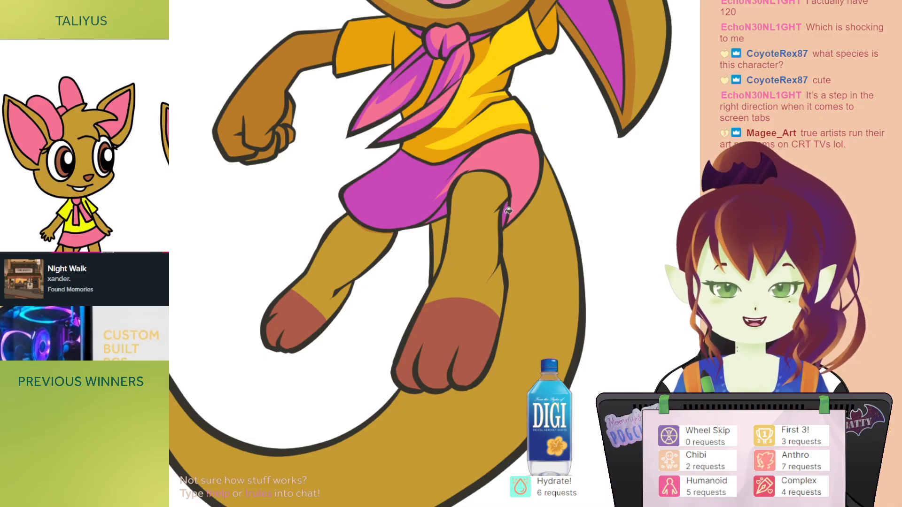
left_click_drag(518, 197, 515, 207)
mouse_move(456, 186)
left_mouse_down()
mouse_move(501, 184)
mouse_move(511, 205)
mouse_move(507, 230)
left_mouse_up()
key("ctrl+z")
left_click_drag(515, 156, 504, 148)
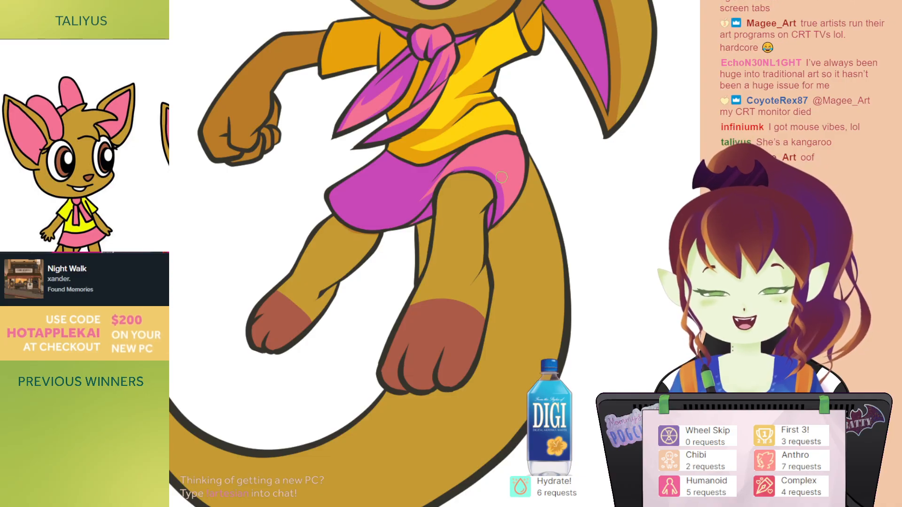
Step: Shade the far leg with brown beneath the skirt and along its rear edge, and the edge of its foot with dark red
mouse_move(446, 242)
left_mouse_down()
mouse_move(466, 198)
mouse_move(517, 179)
mouse_move(531, 187)
mouse_move(454, 217)
mouse_move(411, 203)
left_mouse_up()
left_click(460, 188)
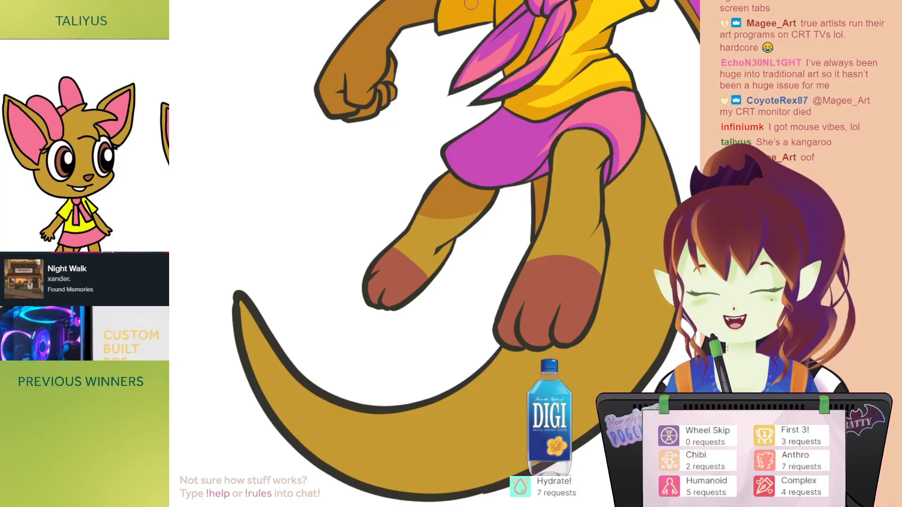
left_click_drag(472, 126, 486, 99)
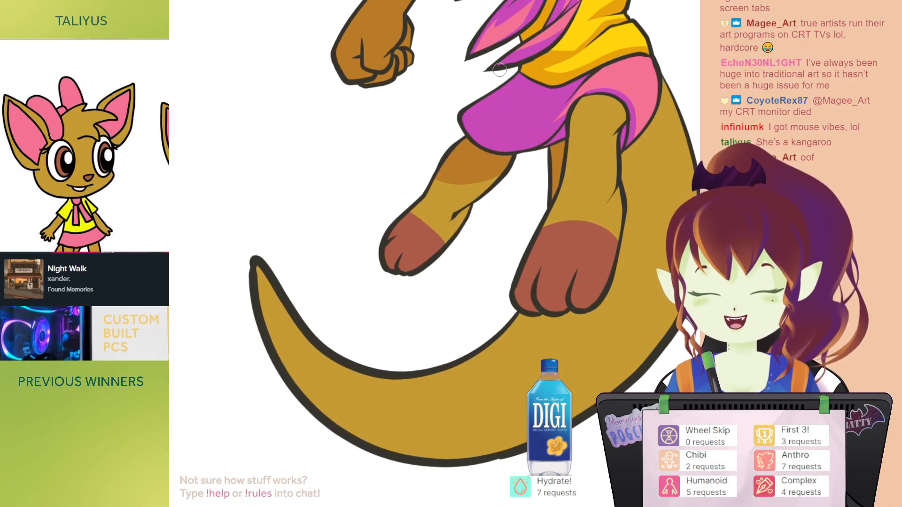
mouse_move(485, 136)
left_mouse_down()
mouse_move(454, 165)
mouse_move(466, 133)
left_mouse_up()
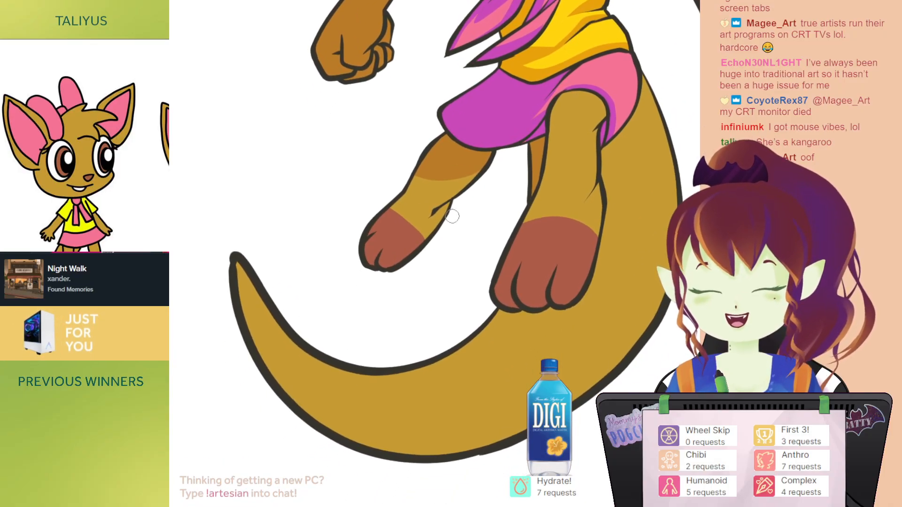
left_click_drag(435, 216, 383, 273)
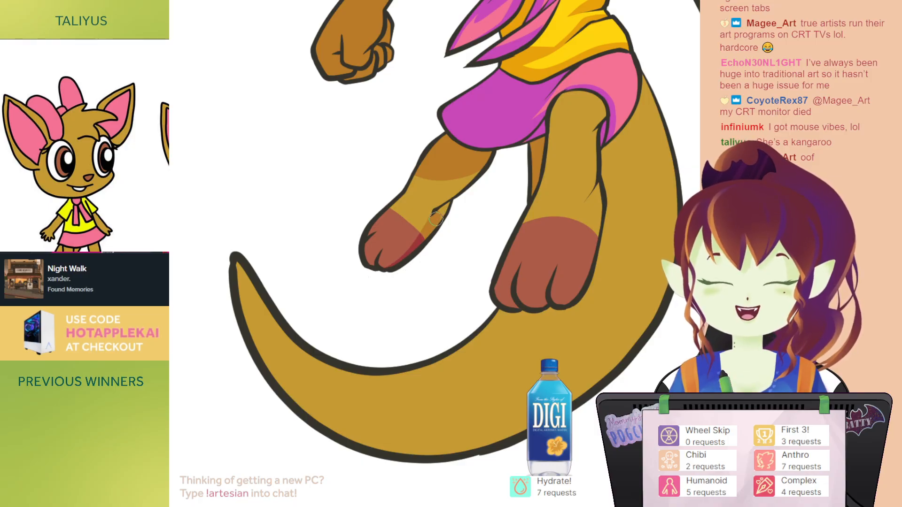
left_click_drag(490, 143, 462, 178)
Step: Paint the brown shadow down the outer side of the near leg from knee to ankle, checking it in a mirrored view
key("h")
left_click_drag(474, 113, 466, 143)
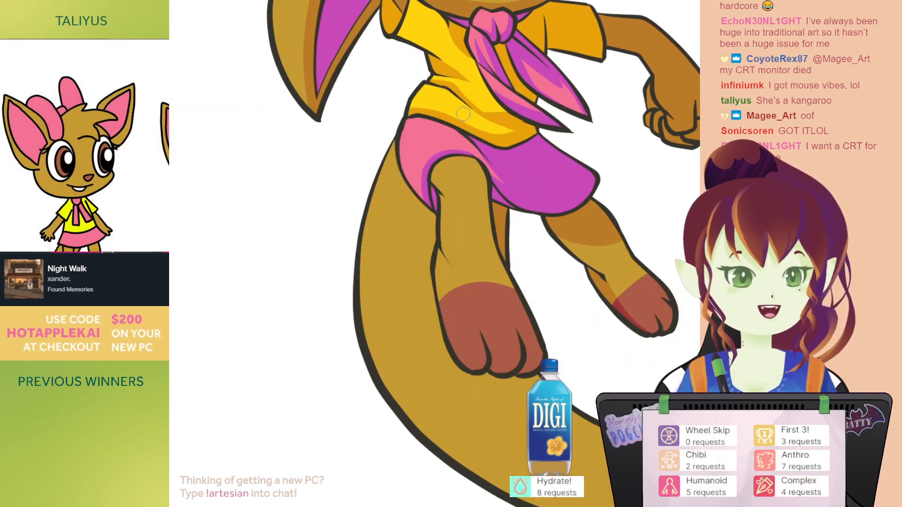
mouse_move(454, 174)
left_mouse_down()
mouse_move(459, 151)
mouse_move(454, 165)
left_mouse_up()
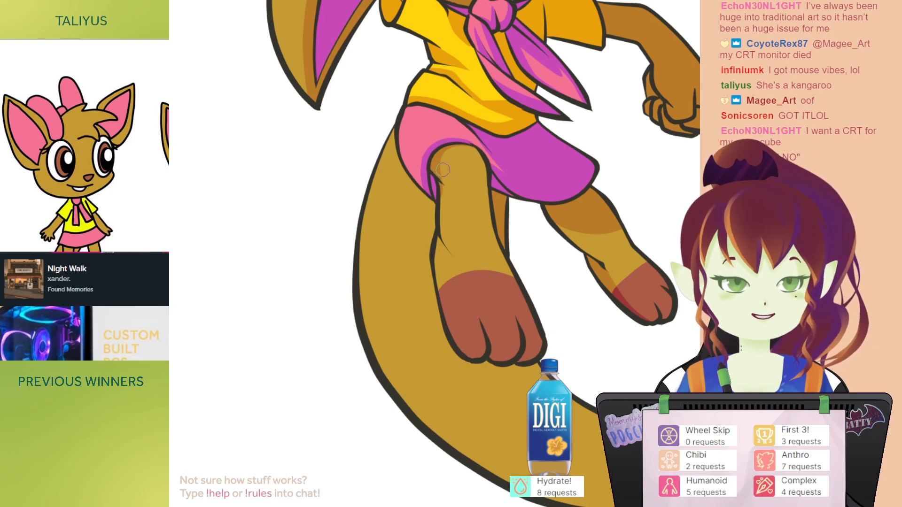
mouse_move(436, 170)
left_mouse_down()
mouse_move(449, 224)
mouse_move(535, 147)
left_mouse_up()
key("h")
left_click_drag(544, 229, 513, 122)
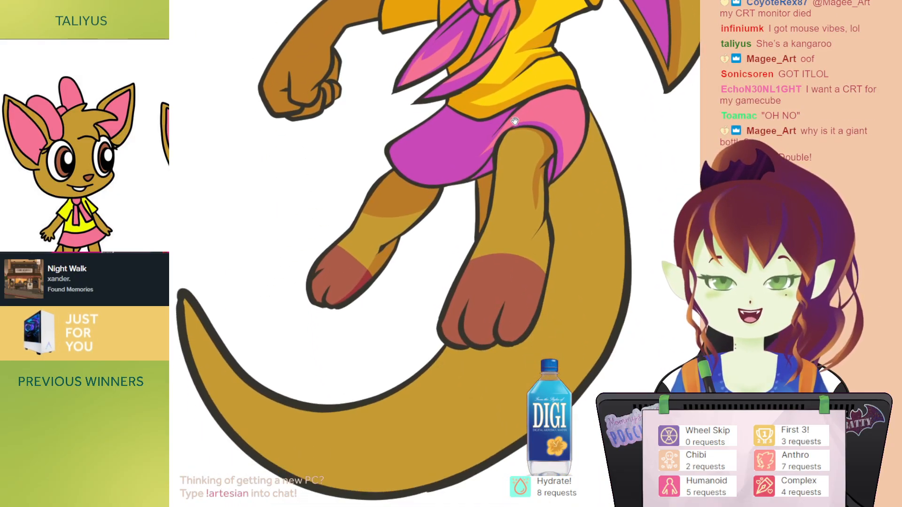
key("h")
key("h")
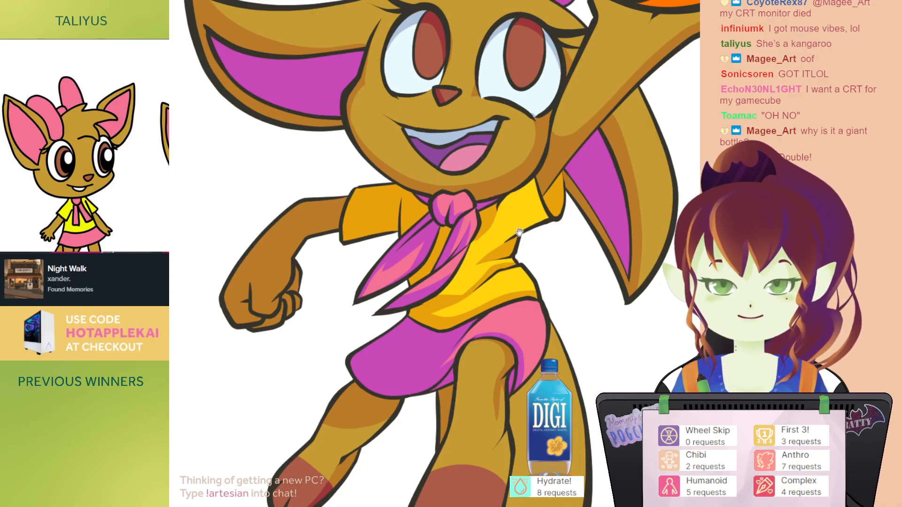
left_click_drag(511, 338, 507, 119)
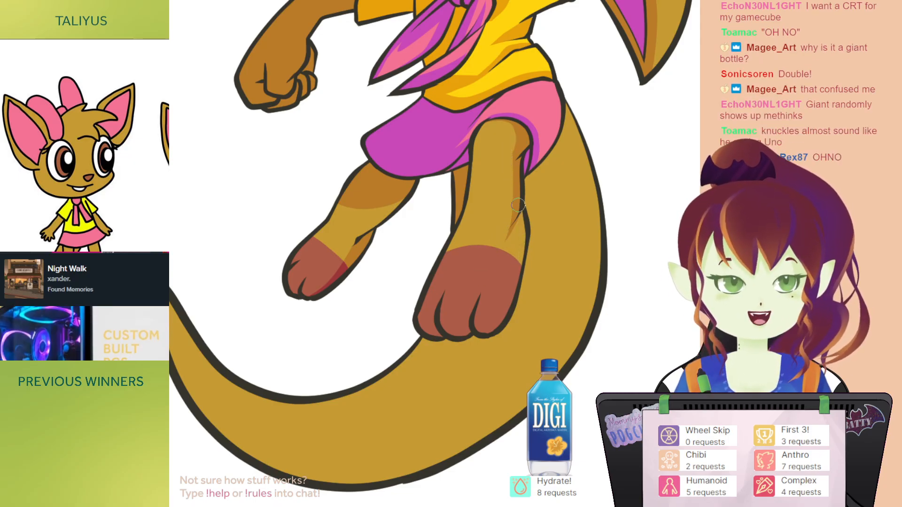
key("h")
mouse_move(435, 88)
left_mouse_down()
mouse_move(458, 264)
mouse_move(497, 193)
mouse_move(492, 141)
left_mouse_up()
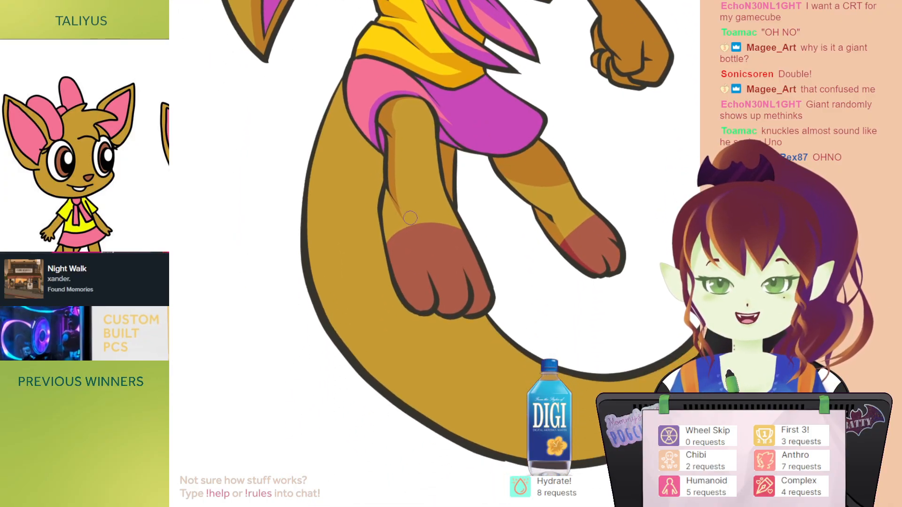
Step: Shade the outer side and toes of the near foot in dark red
left_click_drag(394, 203, 402, 276)
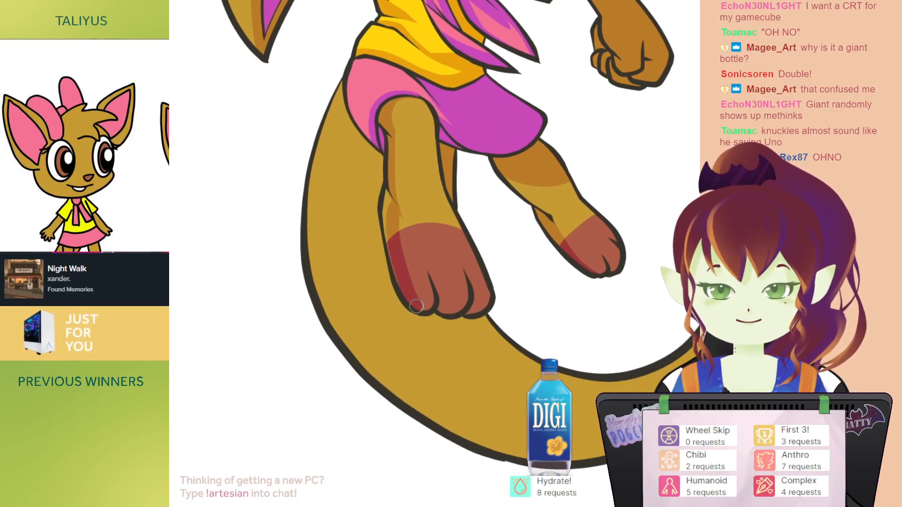
mouse_move(386, 189)
left_mouse_down()
mouse_move(401, 285)
mouse_move(428, 311)
mouse_move(445, 310)
left_mouse_up()
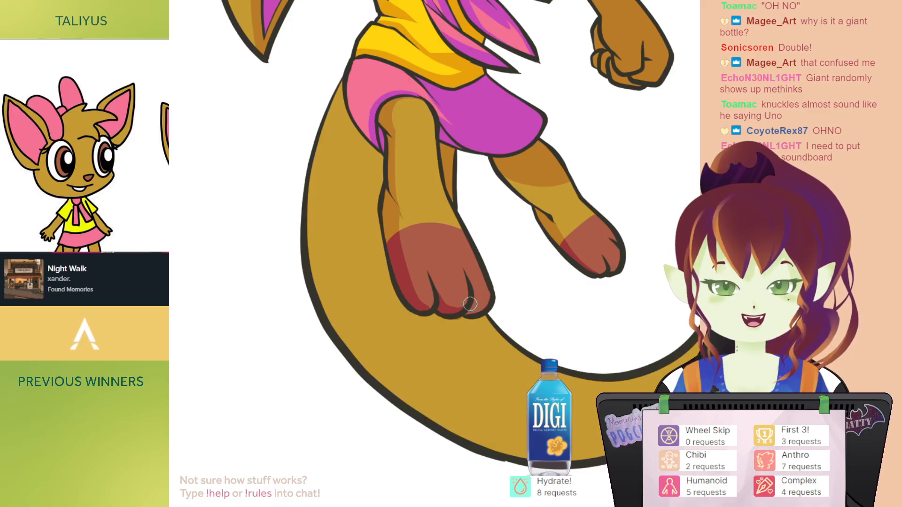
left_click_drag(511, 237, 496, 251)
Step: Fill the whole tail with the darker shadow brown
key("h")
mouse_move(500, 213)
left_mouse_down()
mouse_move(497, 414)
mouse_move(537, 231)
mouse_move(535, 189)
mouse_move(621, 181)
mouse_move(624, 193)
left_mouse_up()
left_click(605, 152)
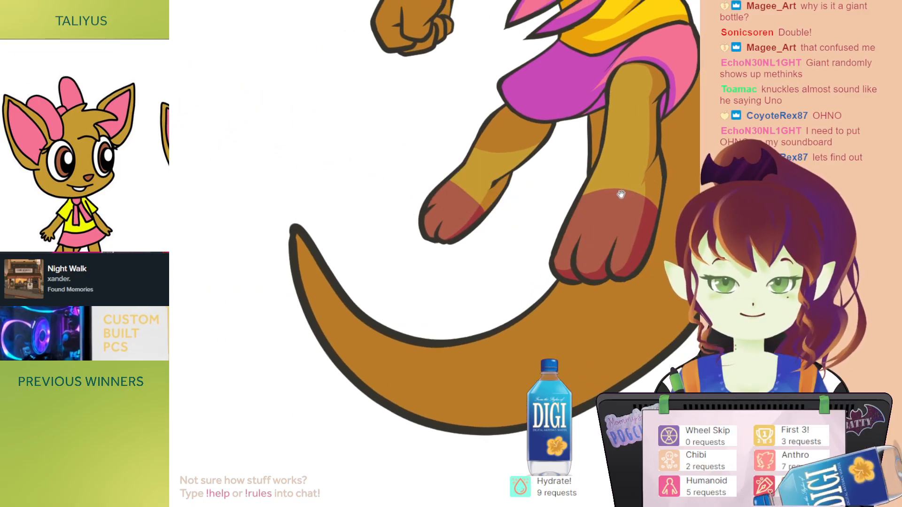
left_click_drag(693, 165, 662, 184)
left_click_drag(593, 324, 619, 192)
Step: Sample the lighter brown and paint a lit area on the tail's curve toward the tip
left_click(565, 223, "alt")
mouse_move(570, 213)
left_mouse_down()
mouse_move(525, 296)
mouse_move(508, 294)
left_mouse_up()
left_click_drag(469, 232, 456, 236)
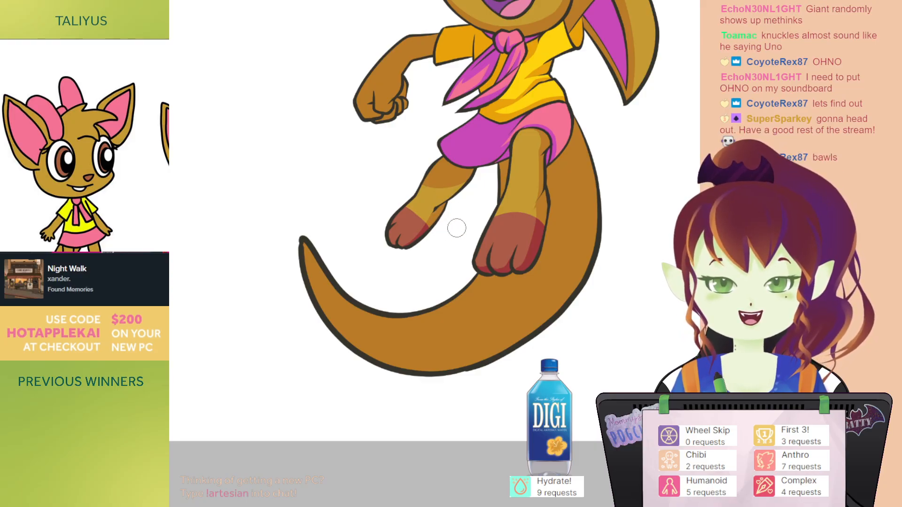
mouse_move(434, 214)
left_mouse_down()
mouse_move(408, 399)
mouse_move(387, 178)
left_mouse_up()
mouse_move(254, 199)
left_mouse_down()
mouse_move(262, 225)
mouse_move(310, 284)
mouse_move(354, 298)
mouse_move(413, 297)
left_mouse_up()
left_click_drag(407, 197, 399, 358)
left_click_drag(463, 150, 440, 299)
Step: Examine the shading of the whole character and the basketball in normal and mirrored views
scroll(503, 214, "down", 1)
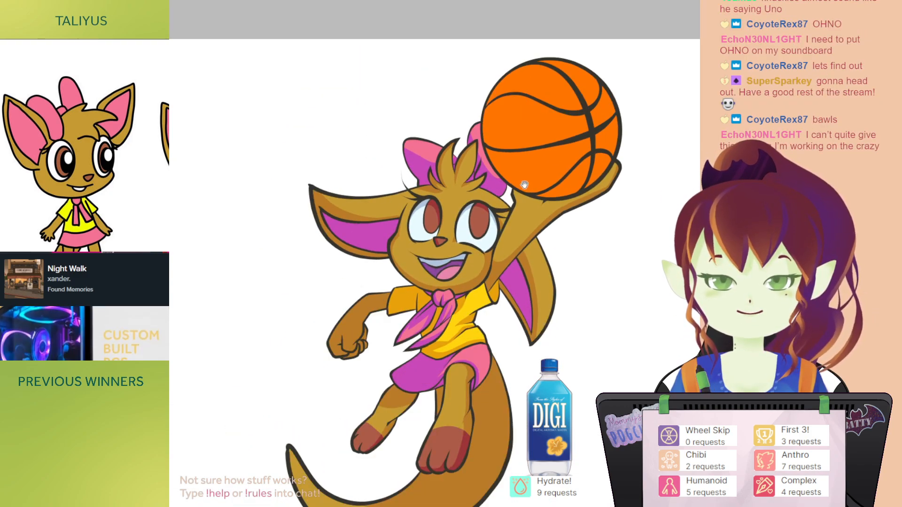
left_click_drag(521, 185, 468, 262)
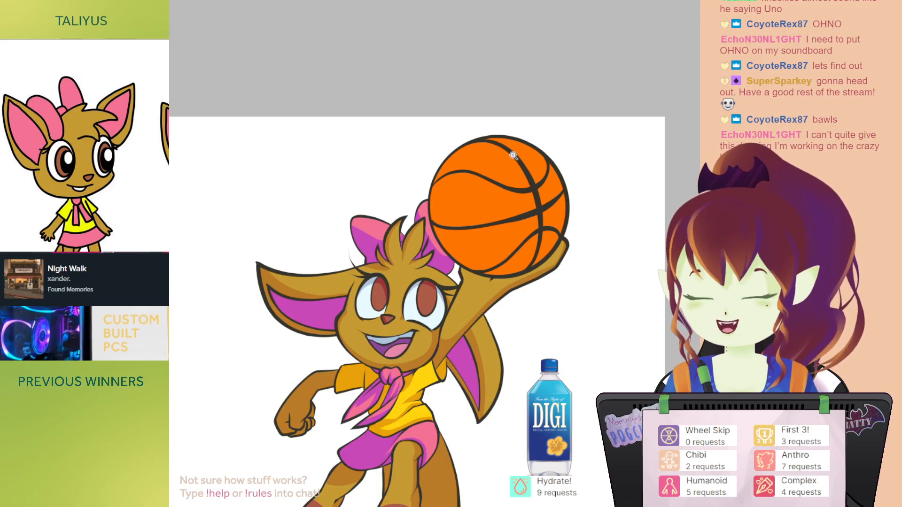
key("h")
left_click_drag(477, 172, 505, 171)
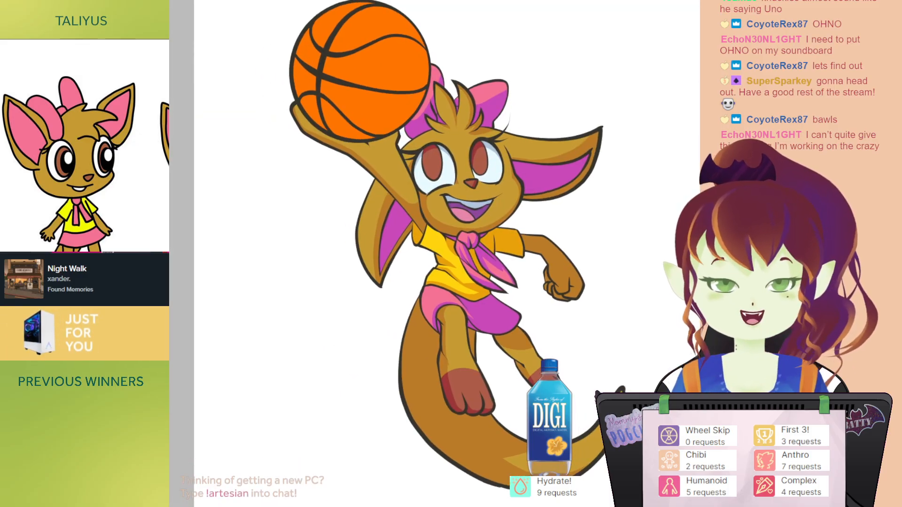
left_click_drag(604, 208, 594, 208)
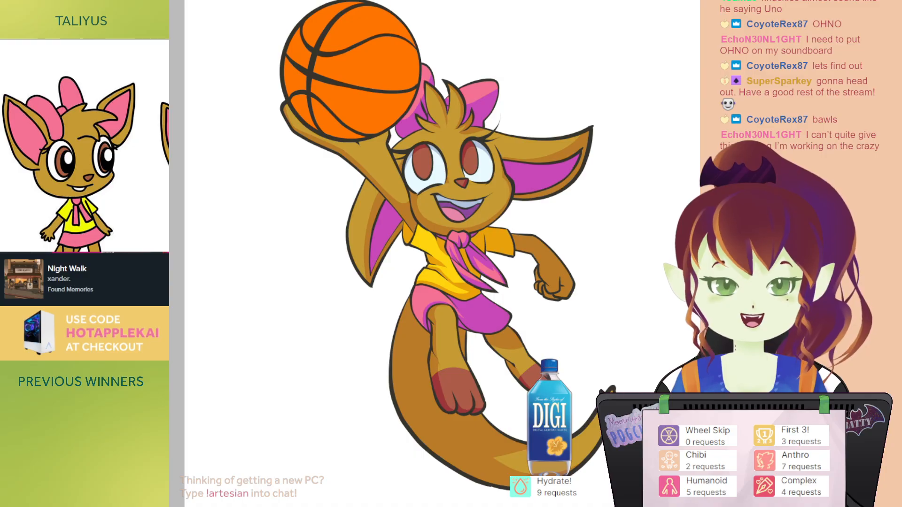
left_click_drag(507, 121, 495, 181)
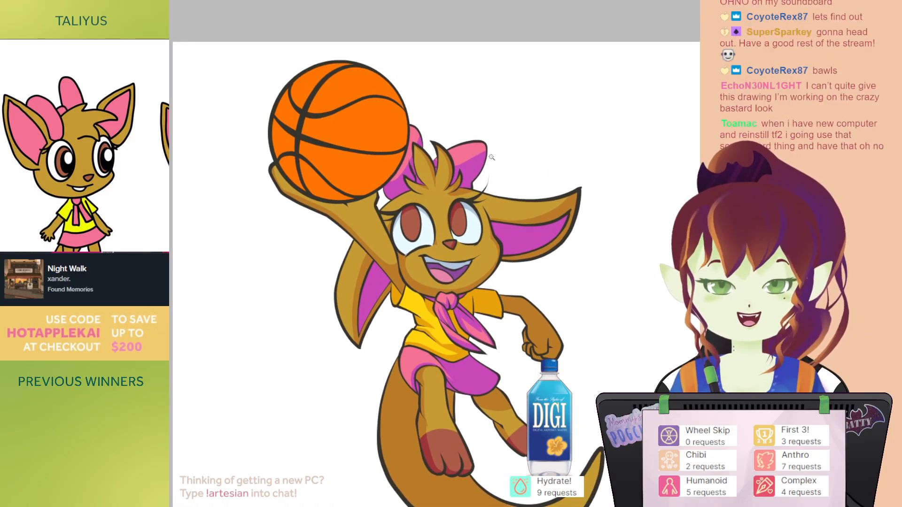
left_click_drag(457, 123, 473, 80)
left_click(483, 125, "ctrl")
left_click_drag(483, 125, 508, 135)
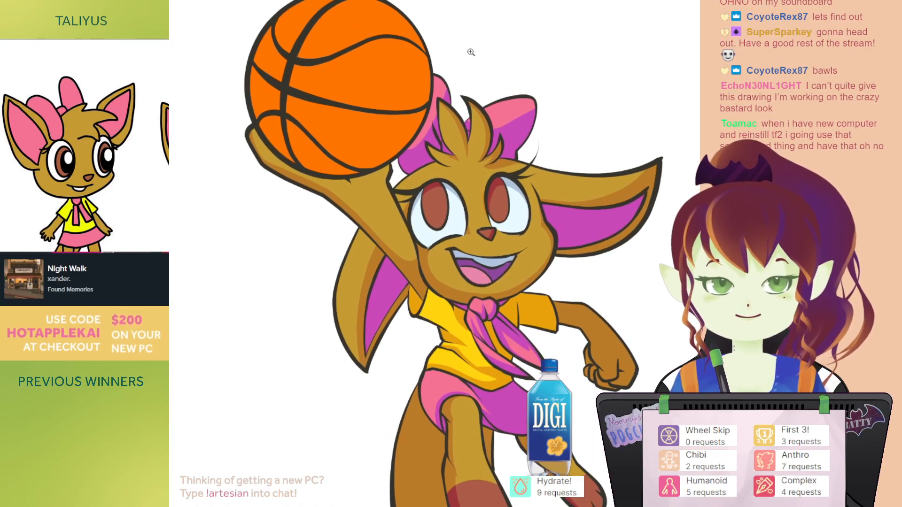
Step: Select the purple shadow areas on both loops of the hair bow and blend soft pink into them
left_click(459, 109)
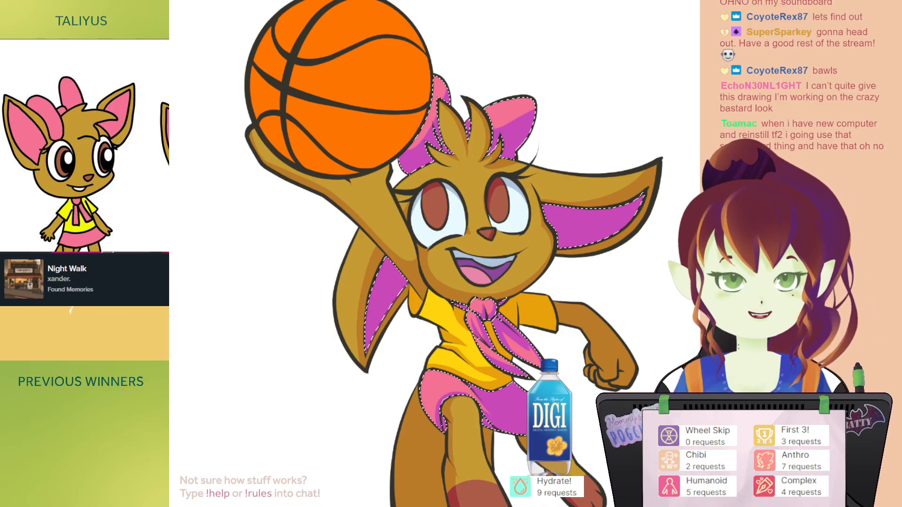
left_click_drag(468, 168, 455, 170)
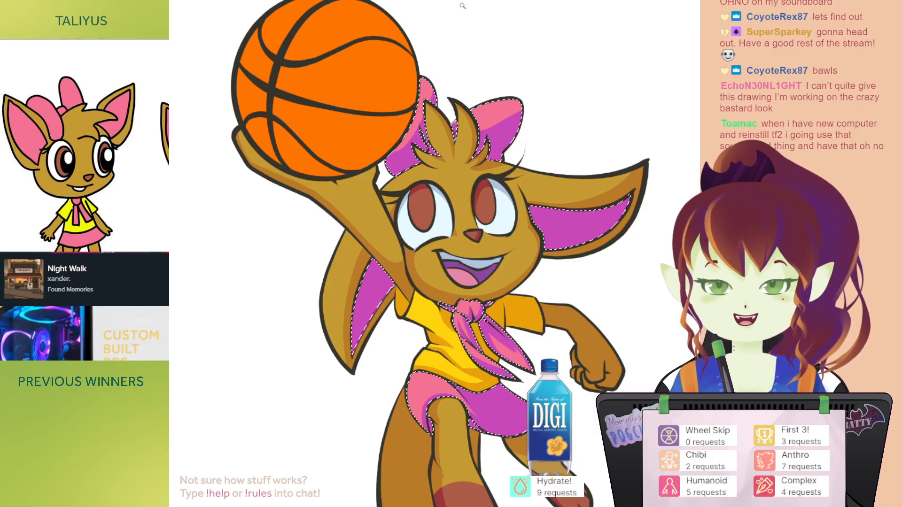
key("ctrl+d")
left_click(416, 130)
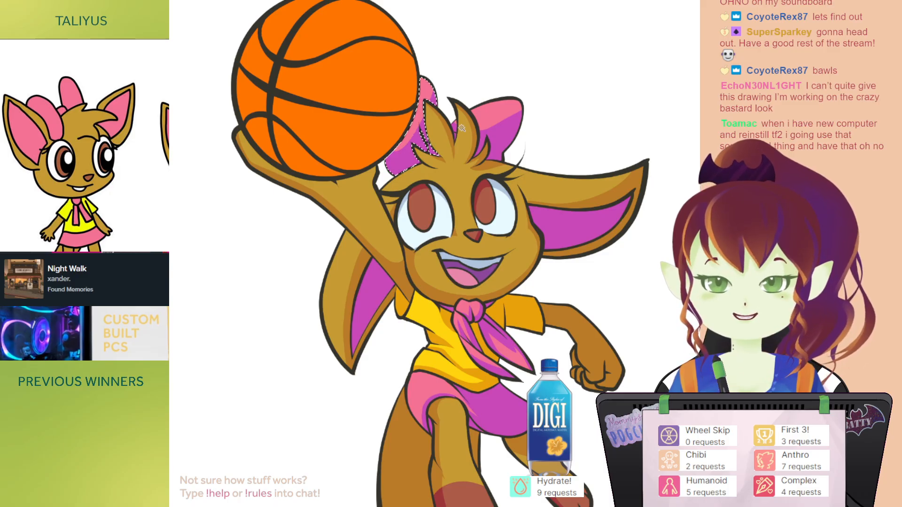
left_click(517, 106, "shift")
key("ctrl+d")
key("b")
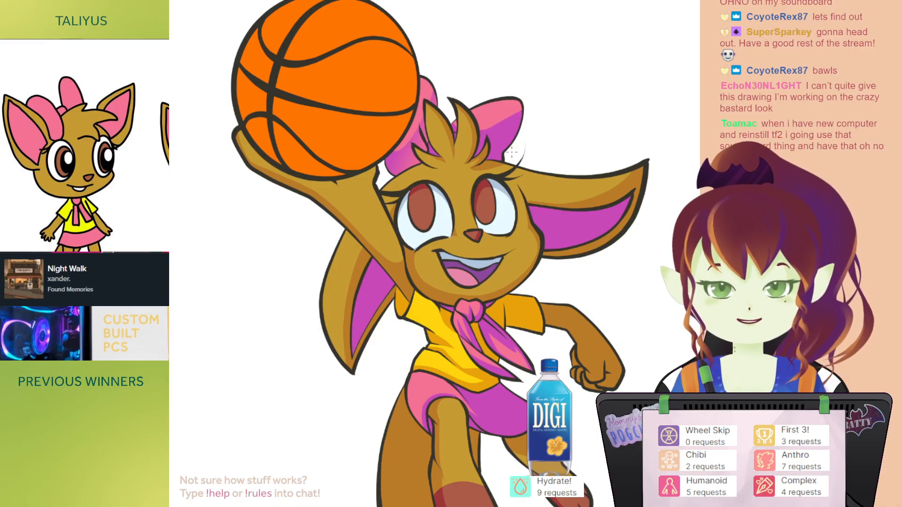
mouse_move(523, 145)
left_mouse_down()
mouse_move(570, 121)
mouse_move(559, 144)
left_mouse_up()
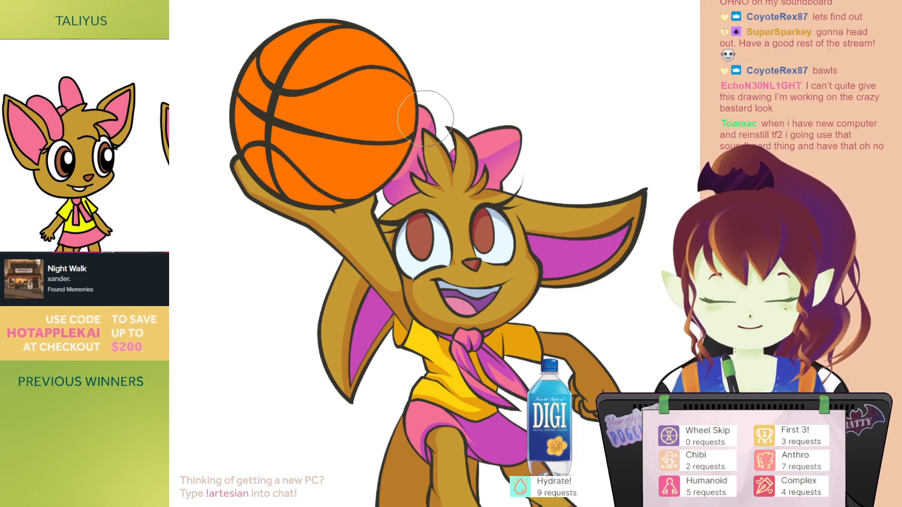
Step: Select the purple shadows inside both ears and blend soft pink into them
mouse_move(479, 154)
left_mouse_down()
mouse_move(469, 149)
mouse_move(491, 149)
left_mouse_up()
left_click_drag(492, 80, 487, 39)
left_click_drag(554, 170, 577, 80)
left_click(585, 97)
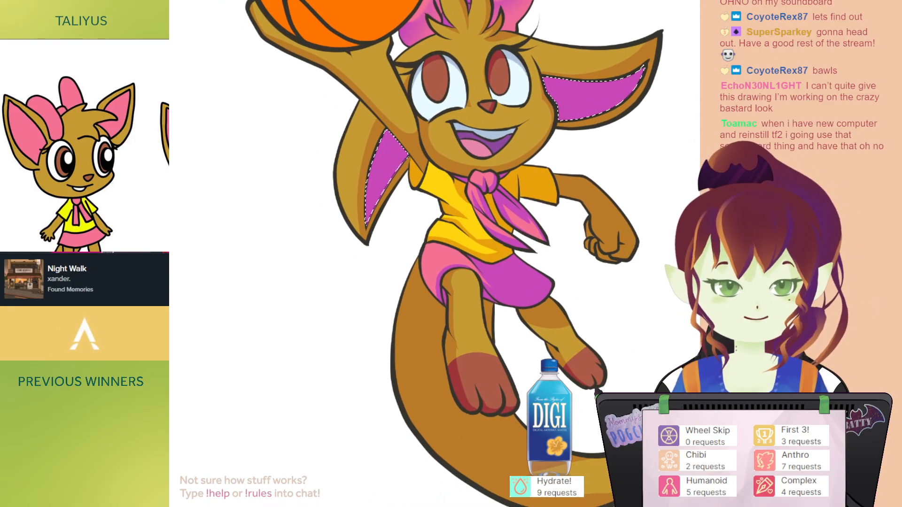
key("ctrl+d")
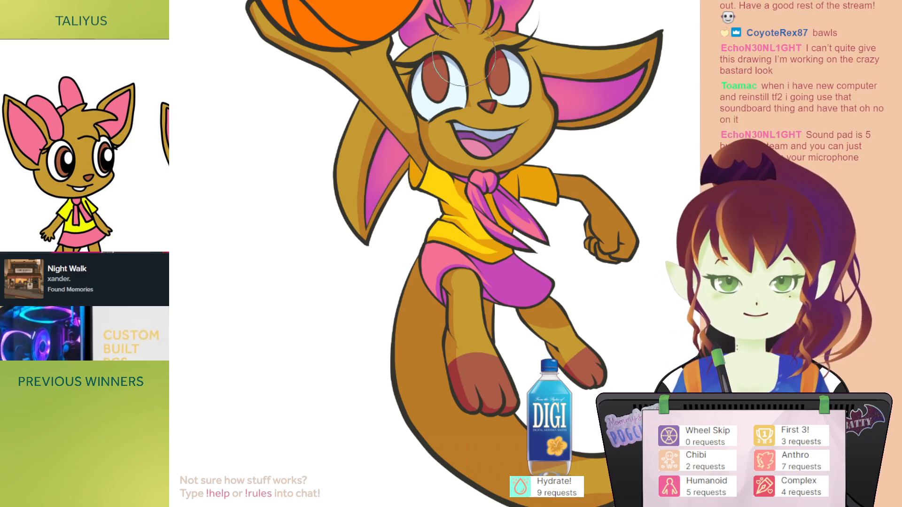
mouse_move(553, 145)
left_mouse_down()
mouse_move(525, 173)
mouse_move(507, 170)
mouse_move(497, 182)
left_mouse_up()
left_click_drag(494, 122, 495, 130)
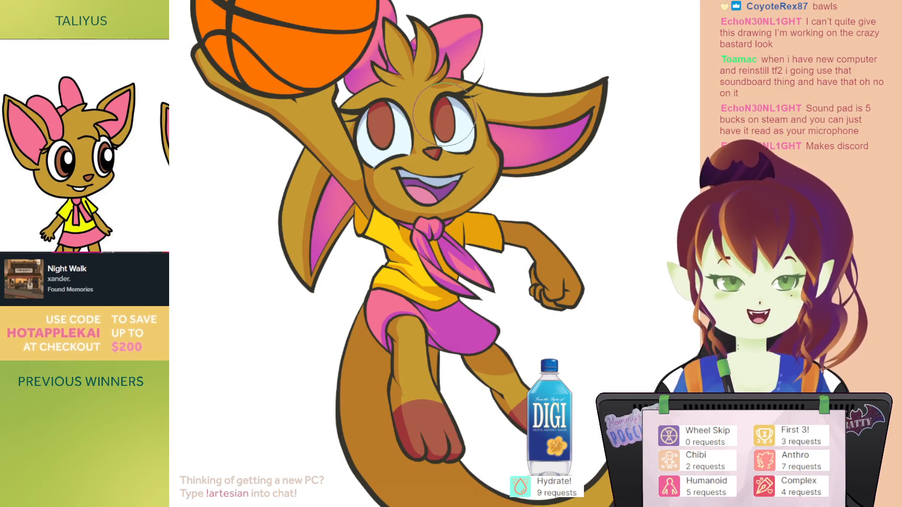
Step: Select the purple shadow on the skirt and blend a soft pink gradient across it
left_click_drag(447, 134, 472, 156)
left_click(584, 133)
left_click_drag(550, 145, 567, 80)
left_click_drag(561, 121, 532, 103)
left_click(467, 262)
key("ctrl+d")
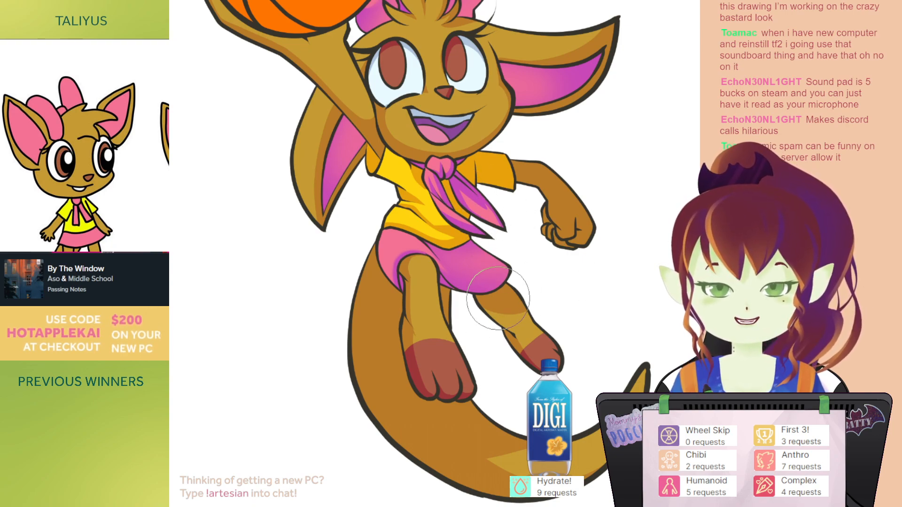
left_click_drag(520, 190, 506, 207)
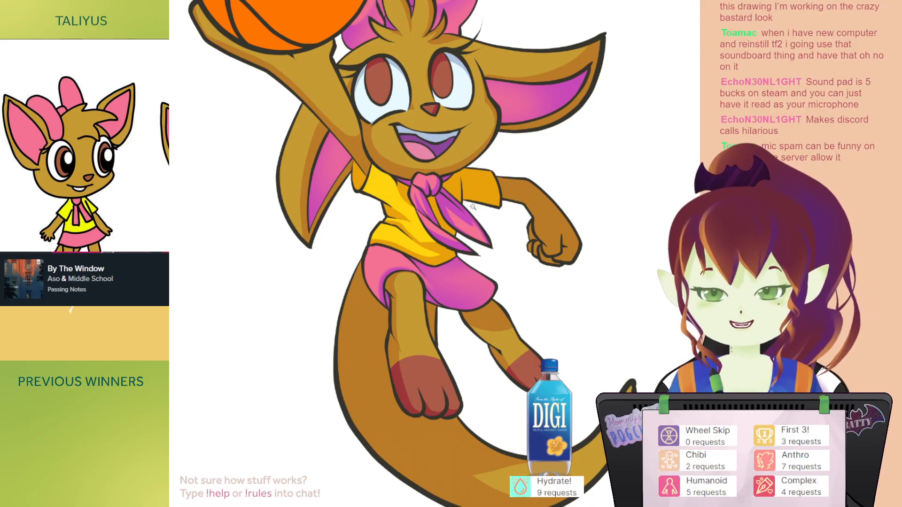
left_click_drag(489, 203, 485, 217)
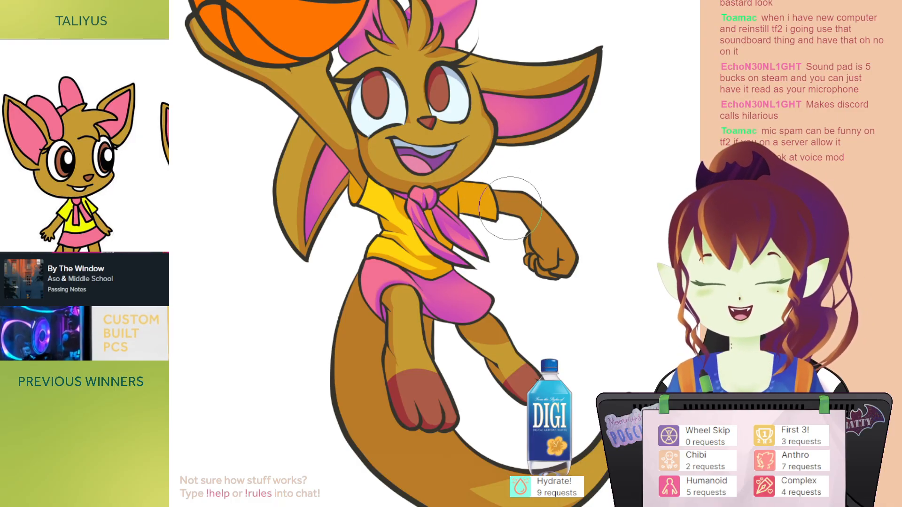
left_click_drag(468, 137, 479, 165)
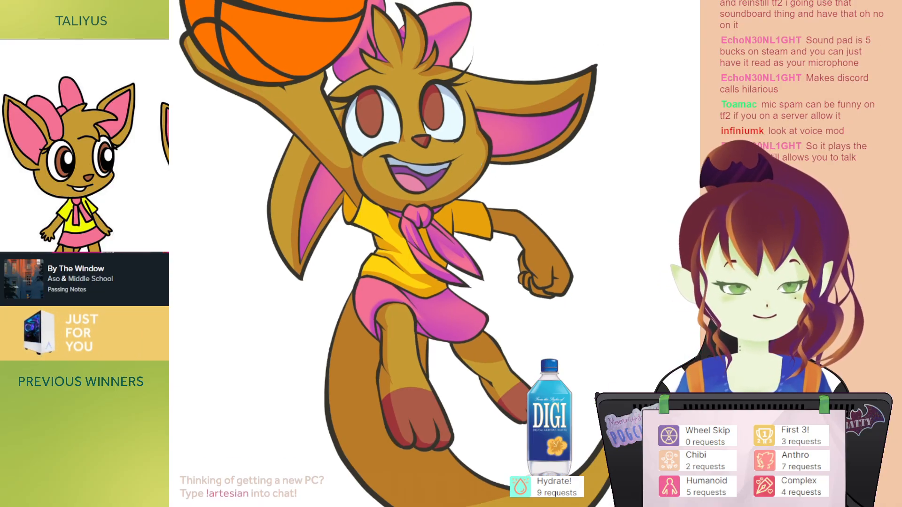
Step: Select the purple shadows on the neck scarf and blend soft pink into the knot and tails
left_click(418, 214)
key("ctrl+d")
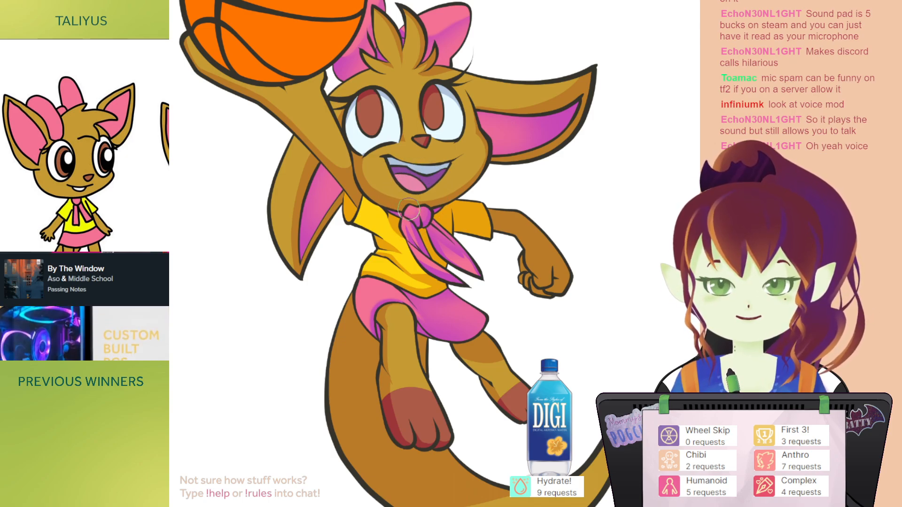
left_click_drag(454, 183, 457, 165)
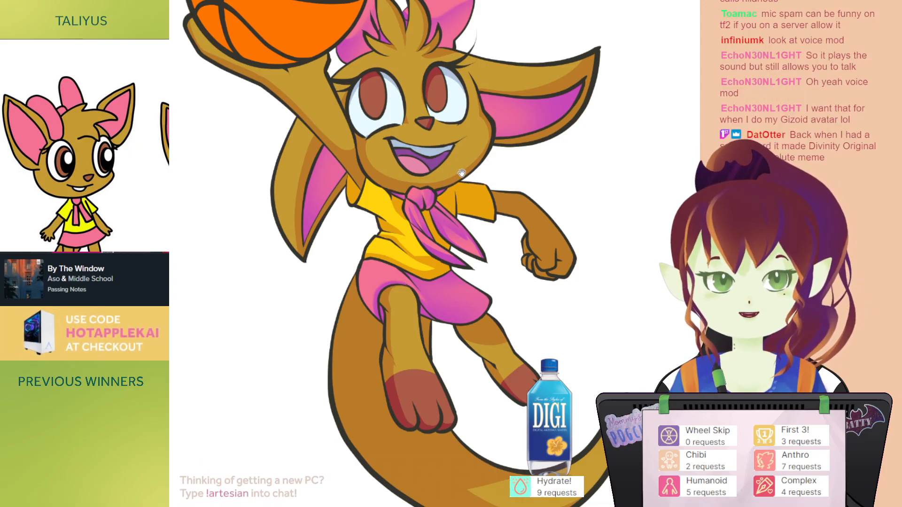
left_click_drag(460, 175, 451, 164)
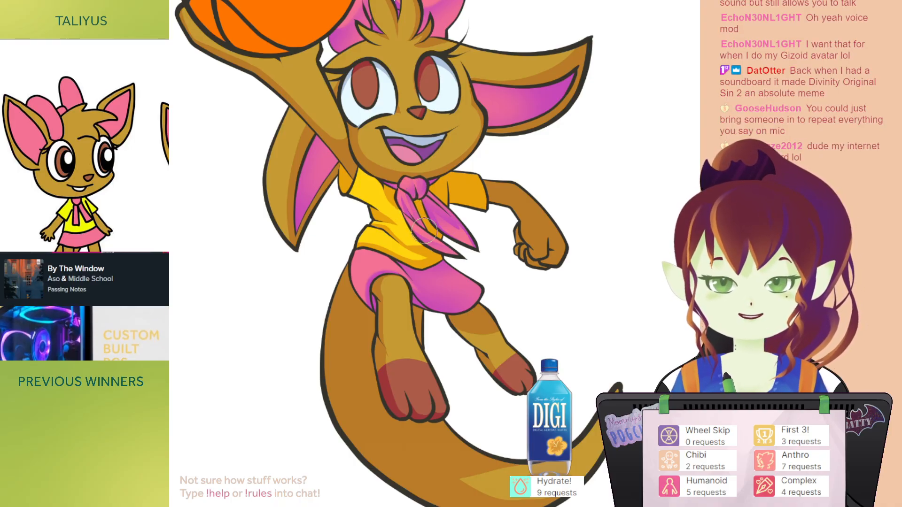
left_click_drag(441, 159, 437, 186)
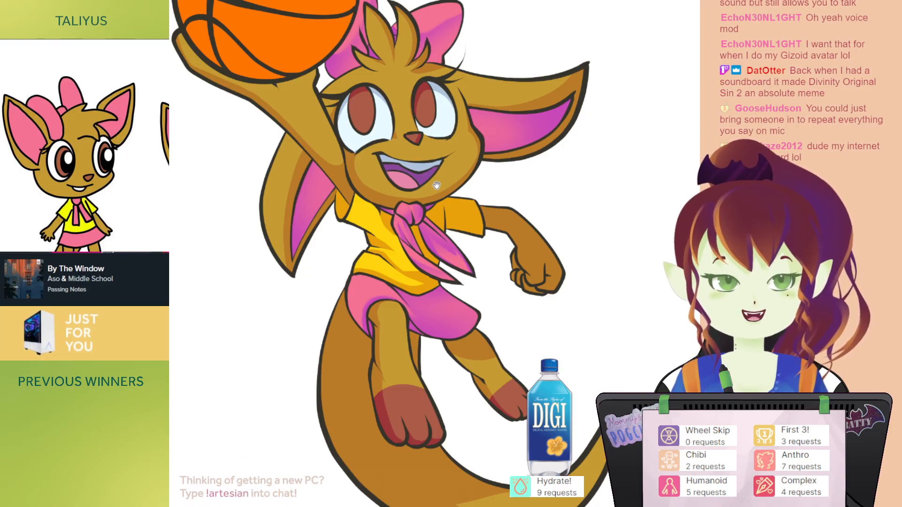
left_click_drag(437, 185, 397, 189)
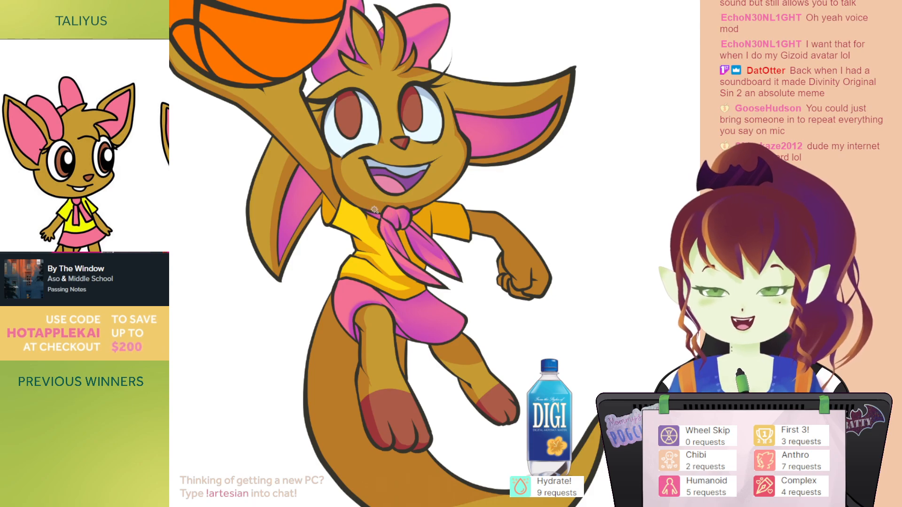
key("b")
key("ctrl+d")
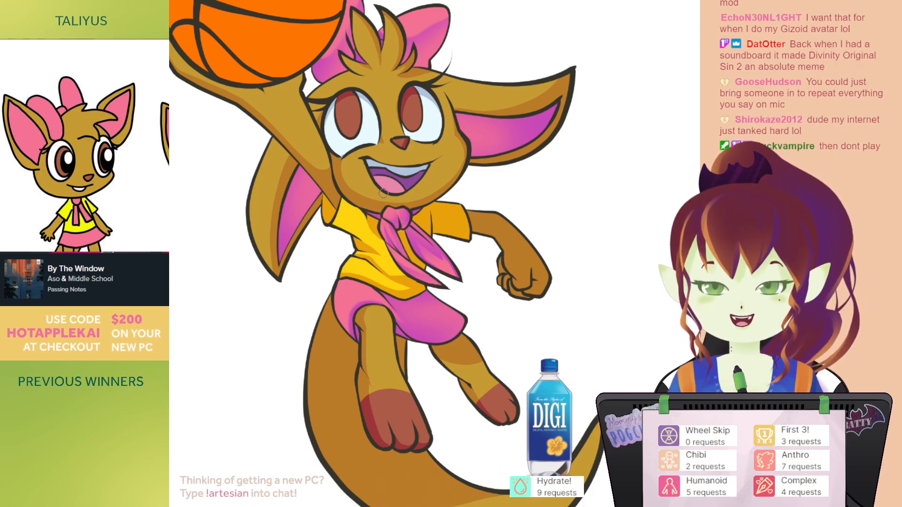
Step: Select the whites of both eyes and add soft pale-blue shading around their edges
left_click_drag(395, 178, 418, 183)
left_click_drag(518, 159, 516, 191)
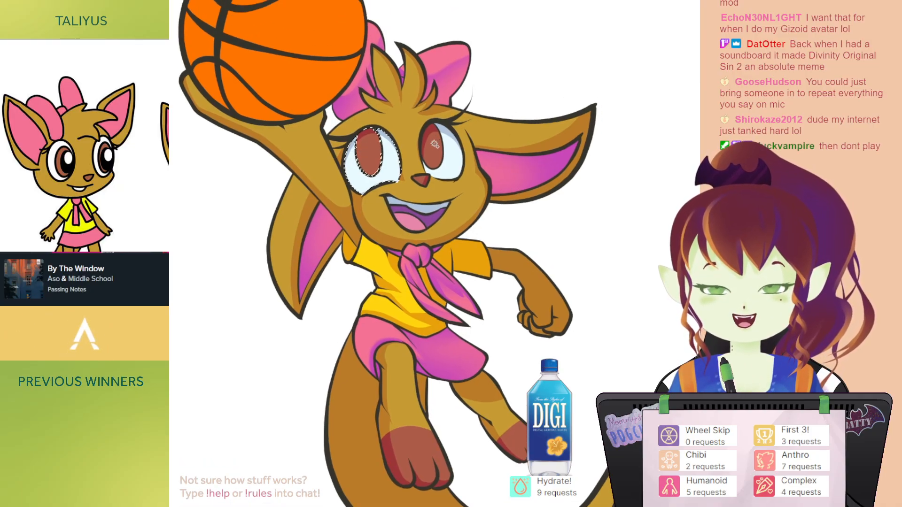
key("ctrl+d")
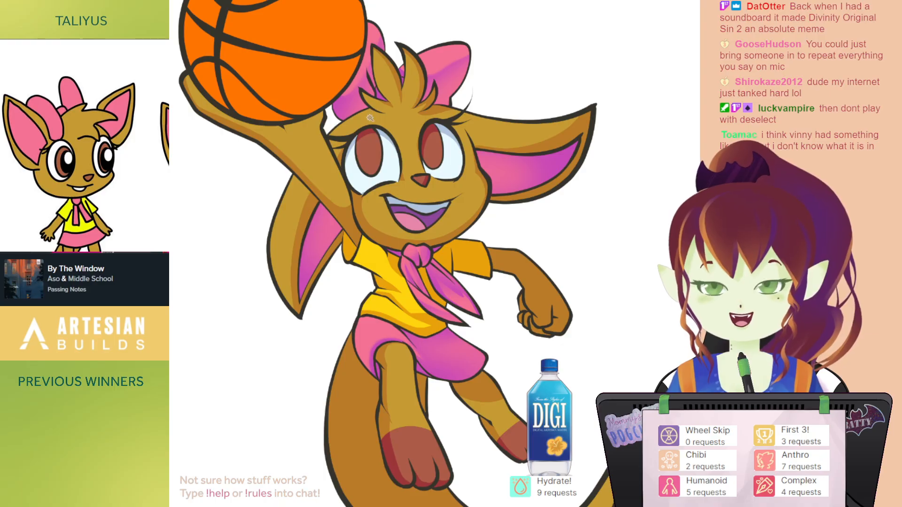
key("b")
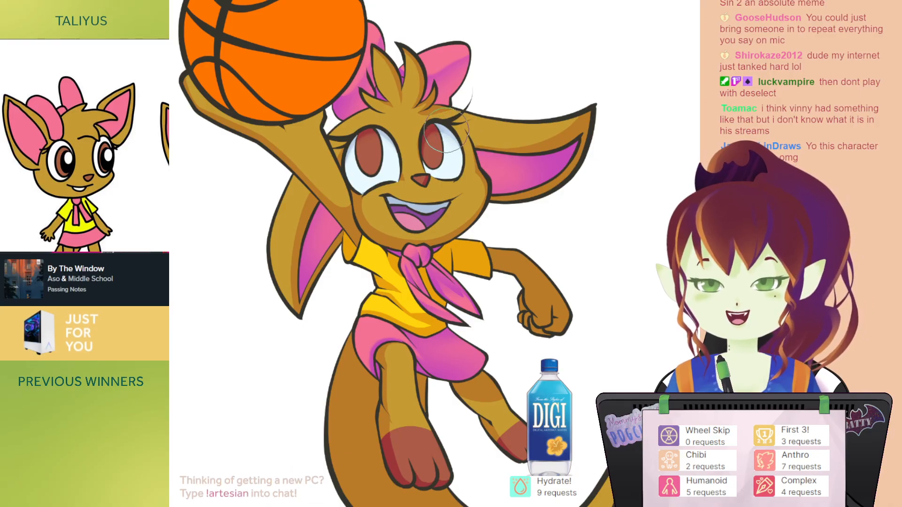
left_click_drag(446, 133, 458, 112)
left_click_drag(422, 135, 431, 145)
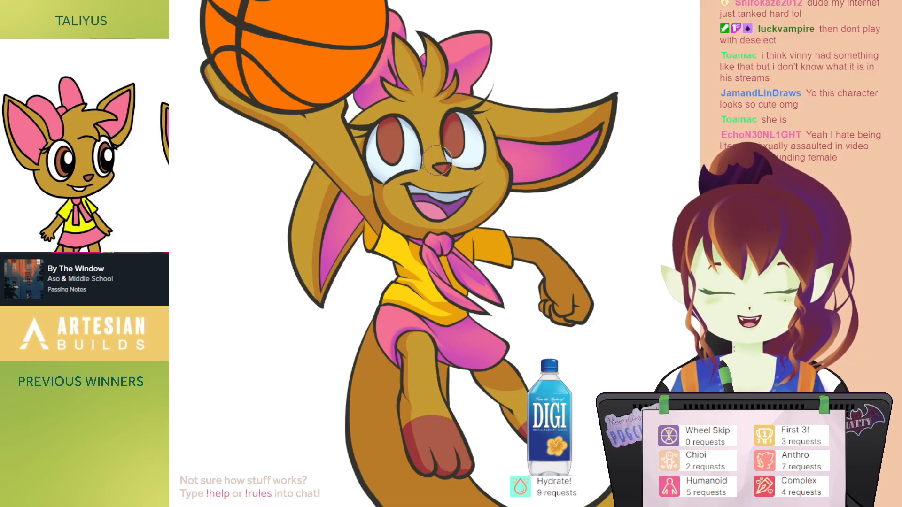
left_click_drag(442, 127, 450, 155)
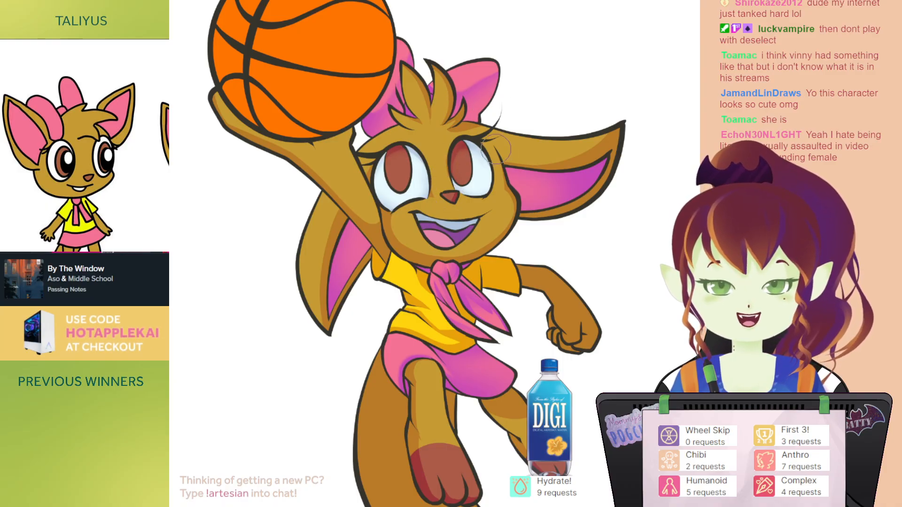
left_click_drag(491, 151, 521, 100)
Step: Mirror the canvas view horizontally and check the blended shading across the character
key("h")
left_click_drag(449, 119, 488, 120)
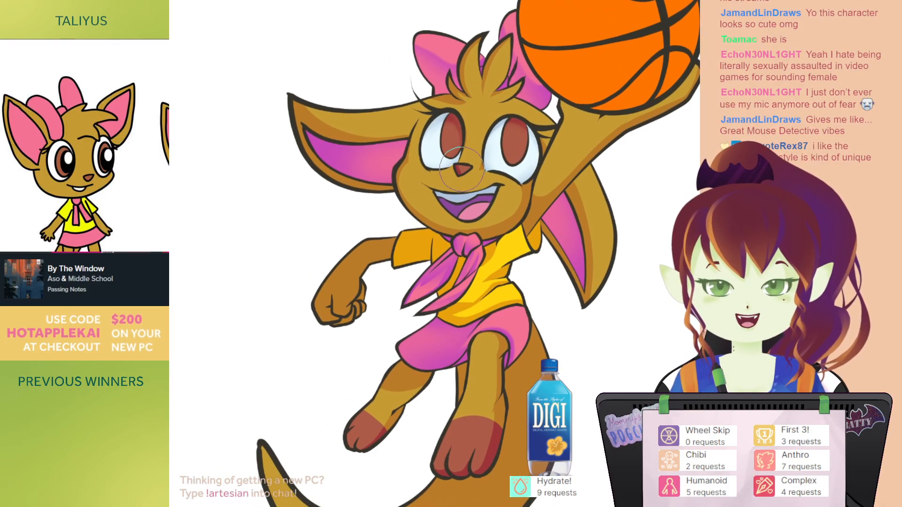
key("[")
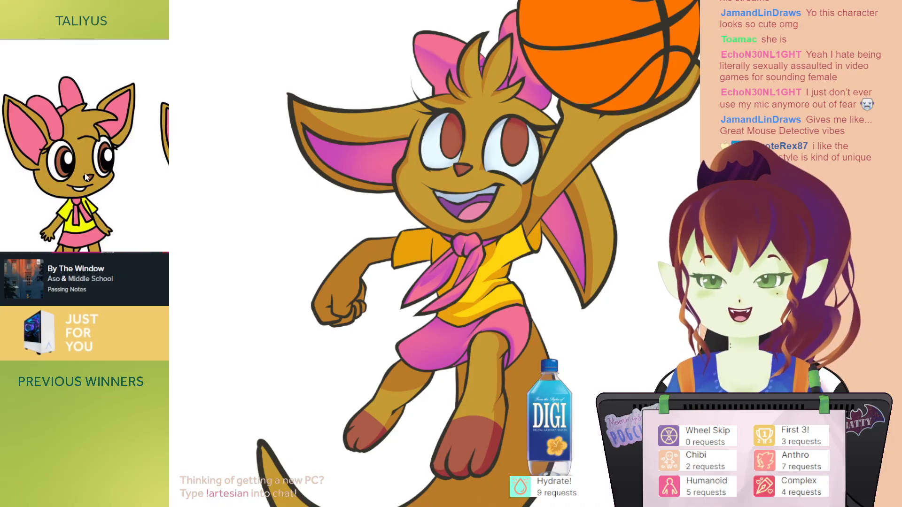
left_click_drag(569, 136, 543, 150)
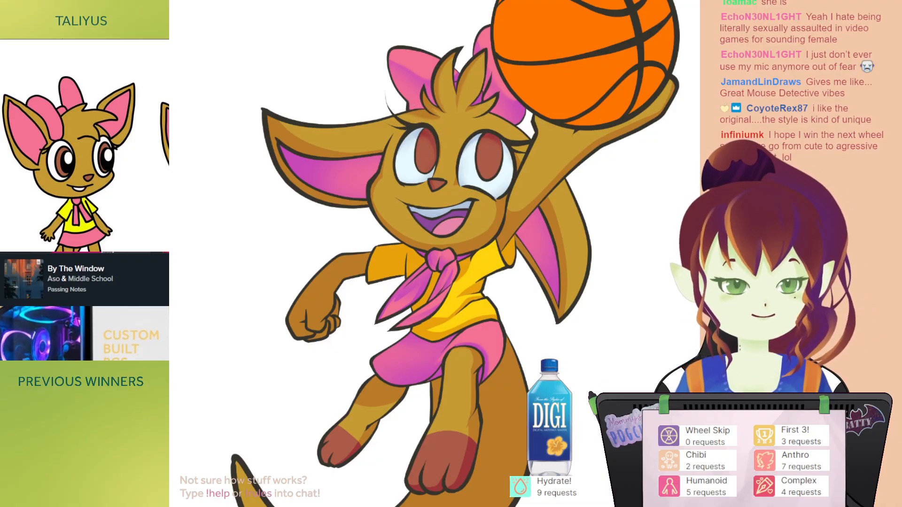
left_click_drag(577, 192, 574, 173)
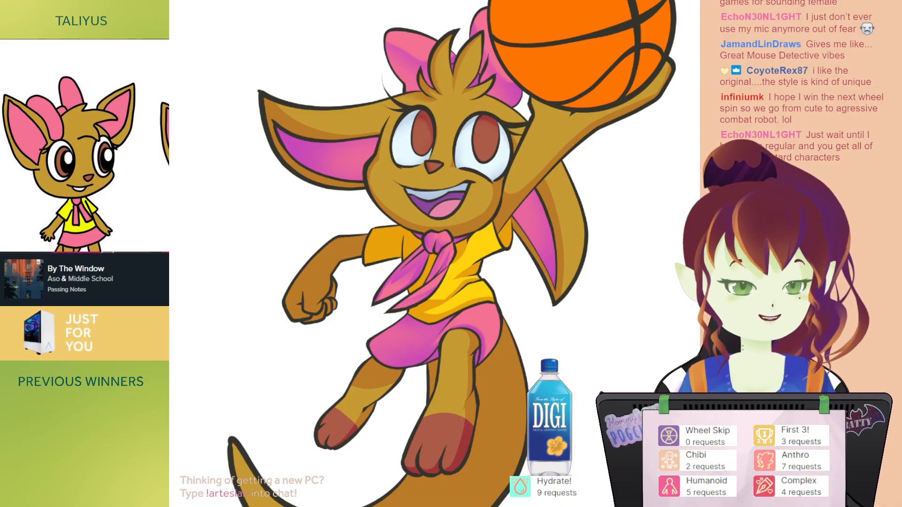
Step: Select the brown fur shading and softly blend the shadows on the ears, adjusting the brush size for each area
left_click(444, 177)
key("ctrl+d")
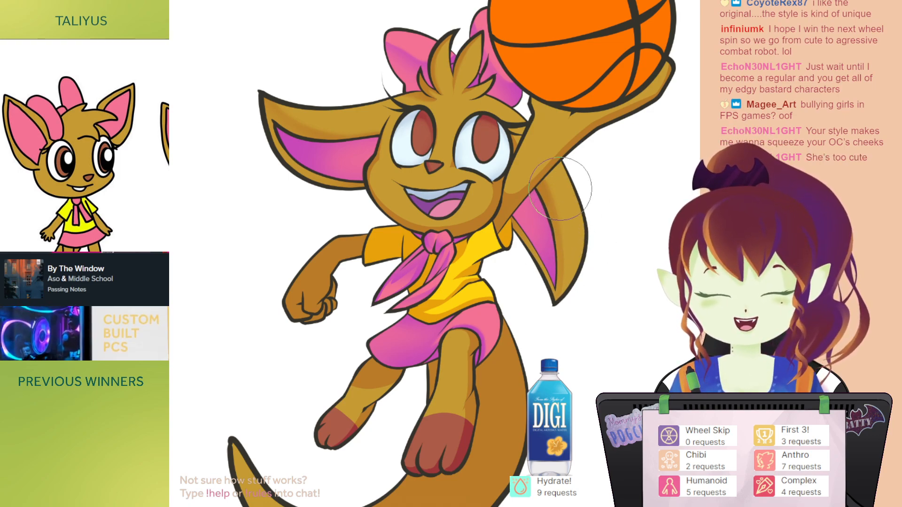
left_click_drag(560, 188, 550, 205)
key("[")
key("[")
key("[")
key("[")
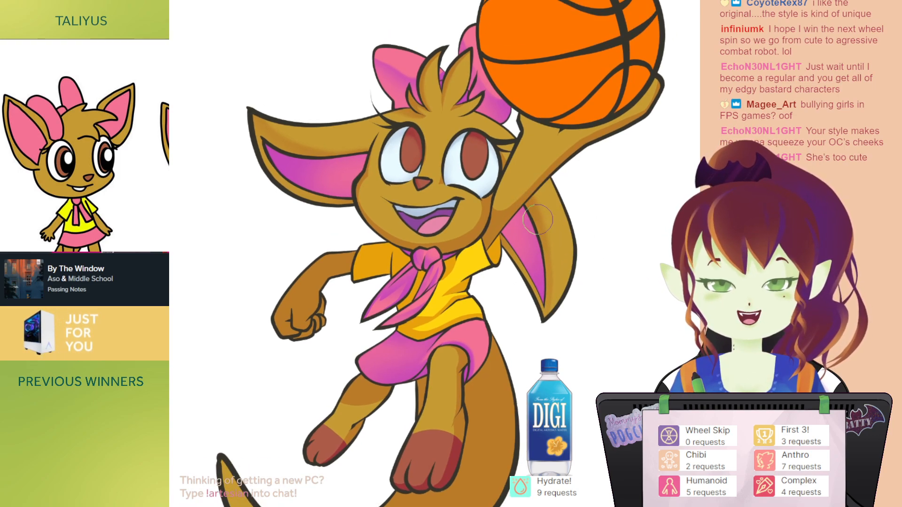
left_click_drag(552, 202, 563, 216)
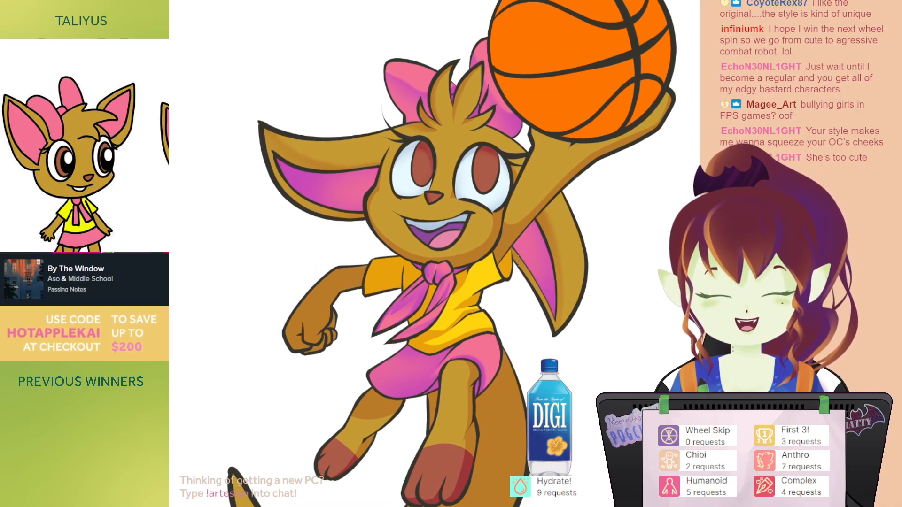
key("]")
key("]")
key("]")
key("]")
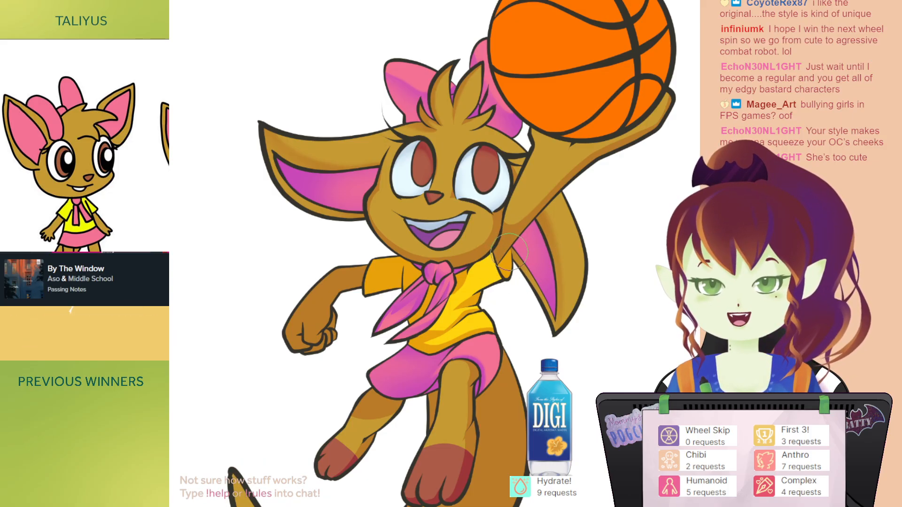
mouse_move(487, 282)
left_mouse_down()
mouse_move(504, 310)
mouse_move(484, 230)
left_mouse_up()
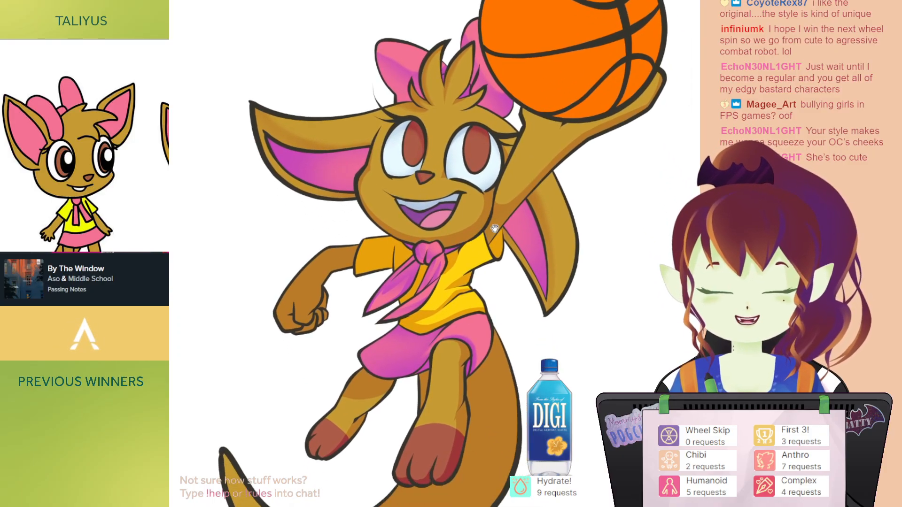
Step: Select the raised arm's fur and blend soft shading over it with an enlarged brush, redoing the first stroke
key("w")
left_click(545, 136)
key("ctrl+d")
left_click(549, 147)
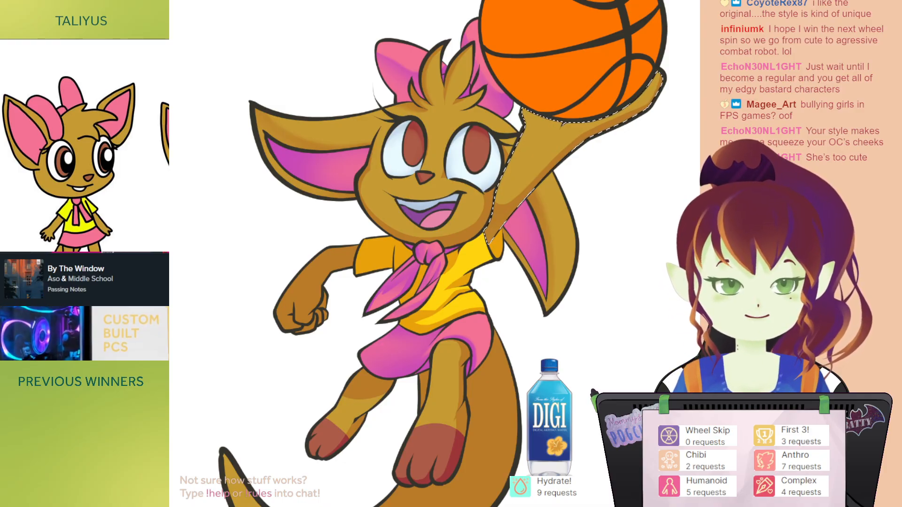
key("ctrl+d")
key("b")
key("]")
key("]")
key("]")
key("]")
left_click_drag(490, 242, 501, 226)
key("ctrl+z")
key("]")
key("]")
key("]")
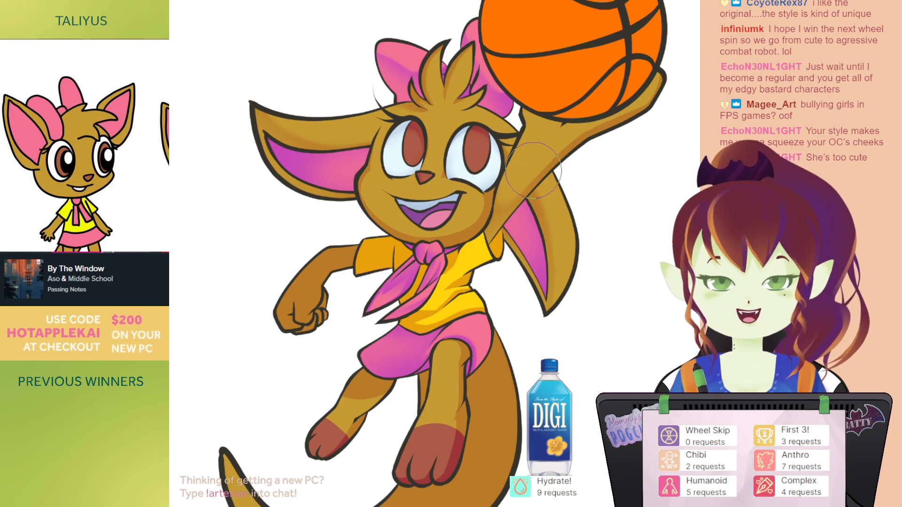
left_click_drag(578, 110, 539, 114)
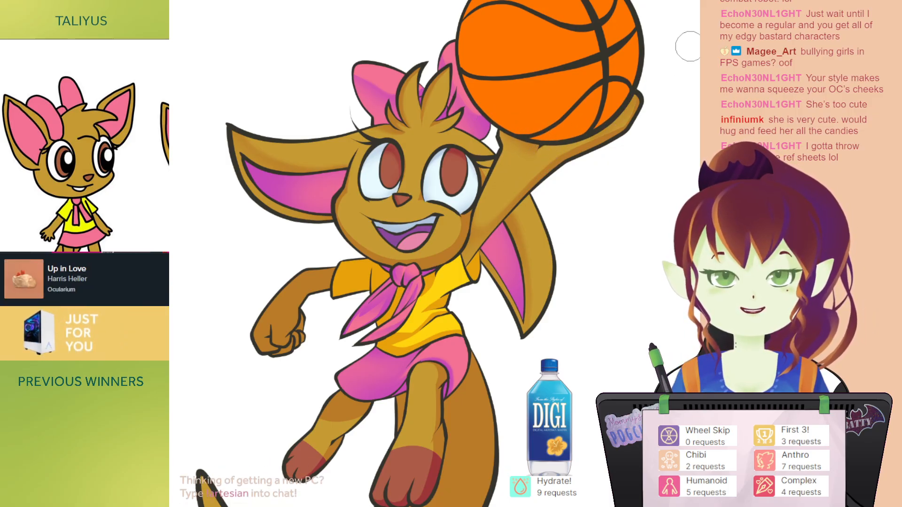
left_click_drag(616, 123, 602, 109)
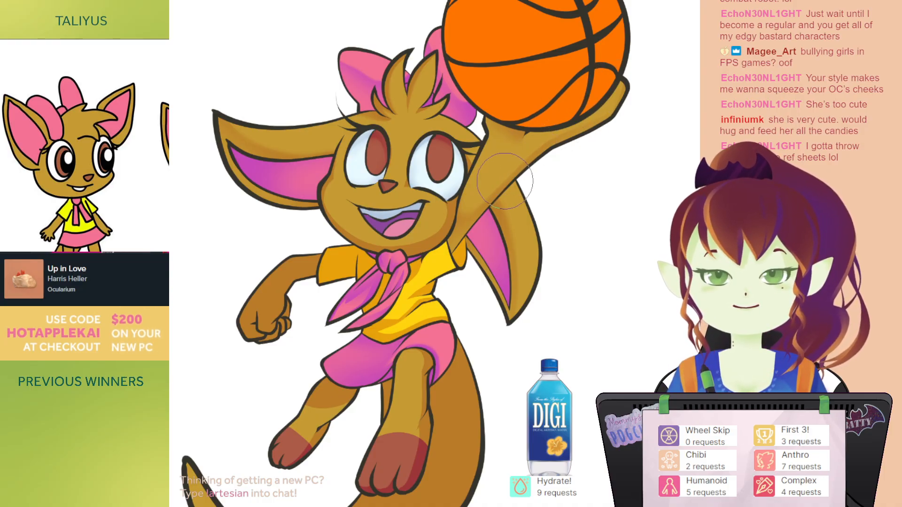
left_click_drag(625, 114, 661, 131)
left_click_drag(605, 164, 594, 164)
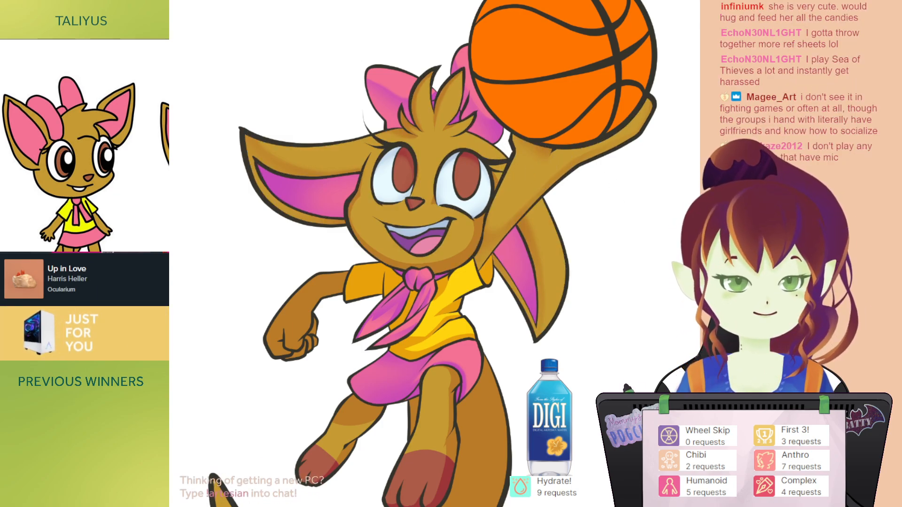
left_click(514, 170)
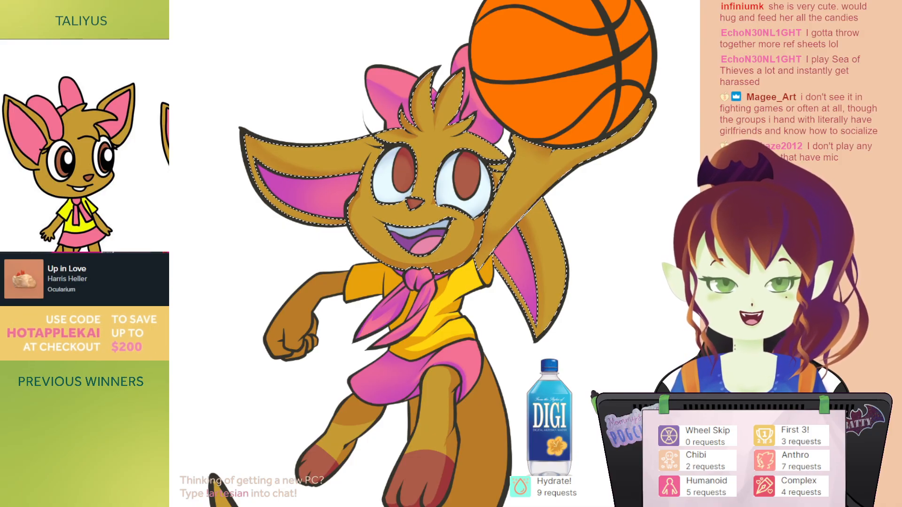
key("ctrl+d")
mouse_move(390, 163)
left_mouse_down()
mouse_move(403, 216)
mouse_move(414, 148)
mouse_move(404, 207)
mouse_move(412, 197)
left_mouse_up()
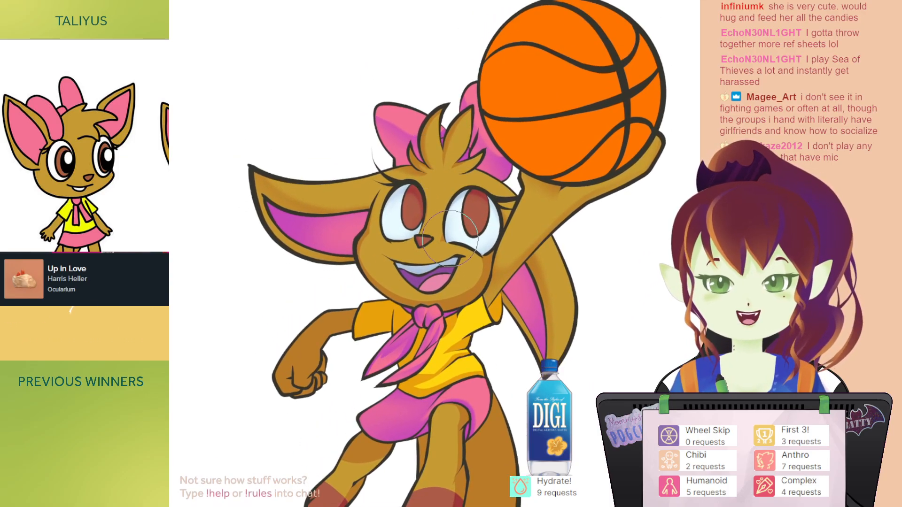
mouse_move(440, 190)
left_mouse_down()
mouse_move(444, 183)
mouse_move(418, 171)
mouse_move(425, 152)
left_mouse_up()
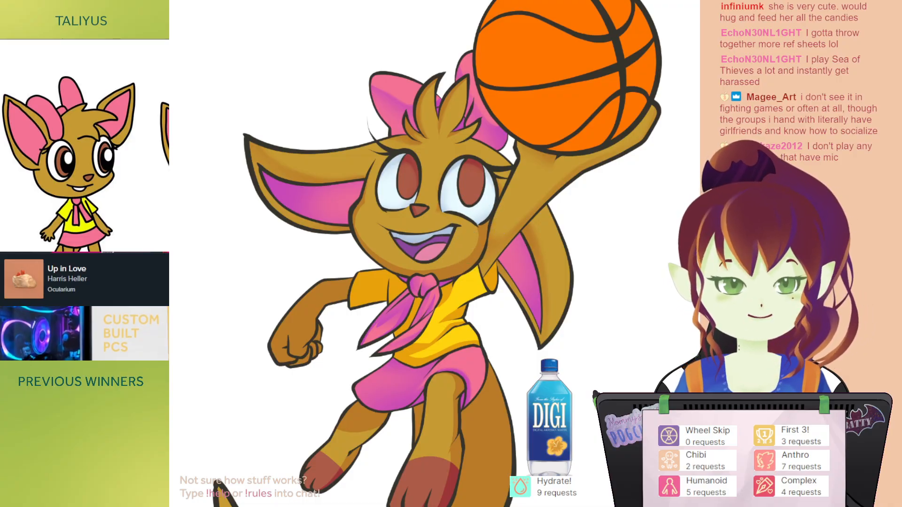
left_click_drag(364, 157, 368, 145)
left_click_drag(391, 92, 394, 92)
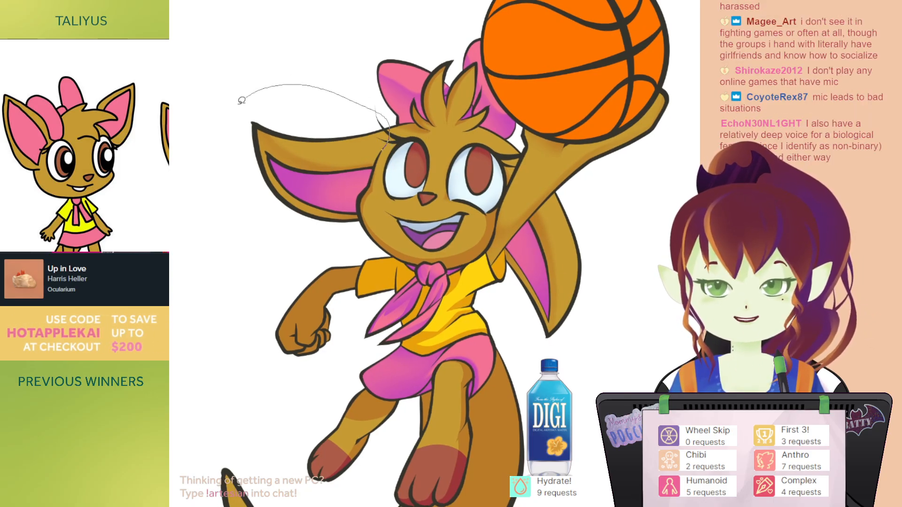
left_click_drag(365, 225, 384, 146)
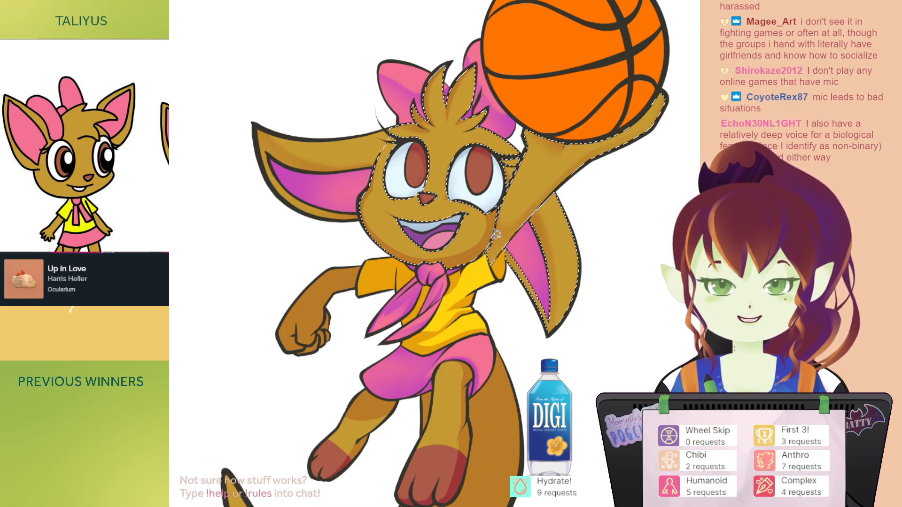
mouse_move(514, 176)
left_mouse_down()
mouse_move(523, 150)
mouse_move(514, 92)
mouse_move(789, 234)
mouse_move(536, 350)
mouse_move(497, 290)
mouse_move(497, 270)
mouse_move(541, 273)
left_mouse_up()
key("ctrl+d")
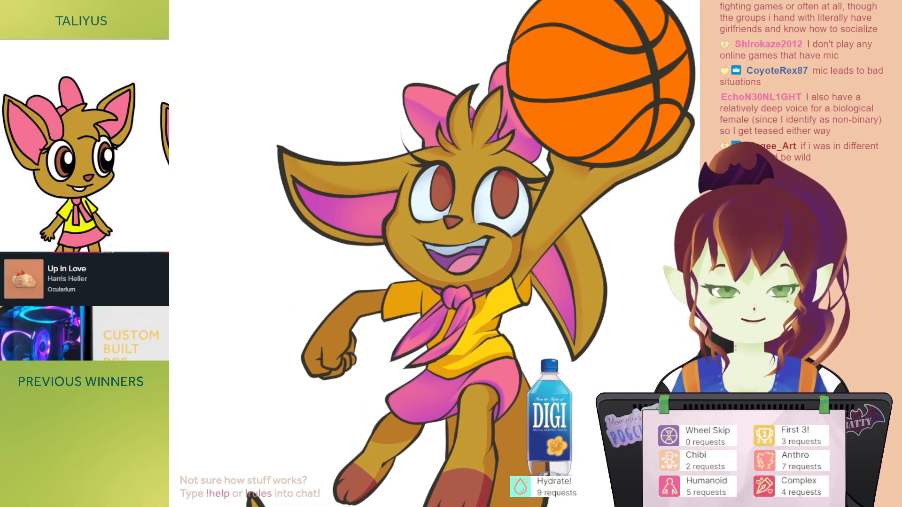
Step: Select the yellow shirt body and both sleeves and switch to the brush for blending
left_click_drag(445, 297, 397, 262)
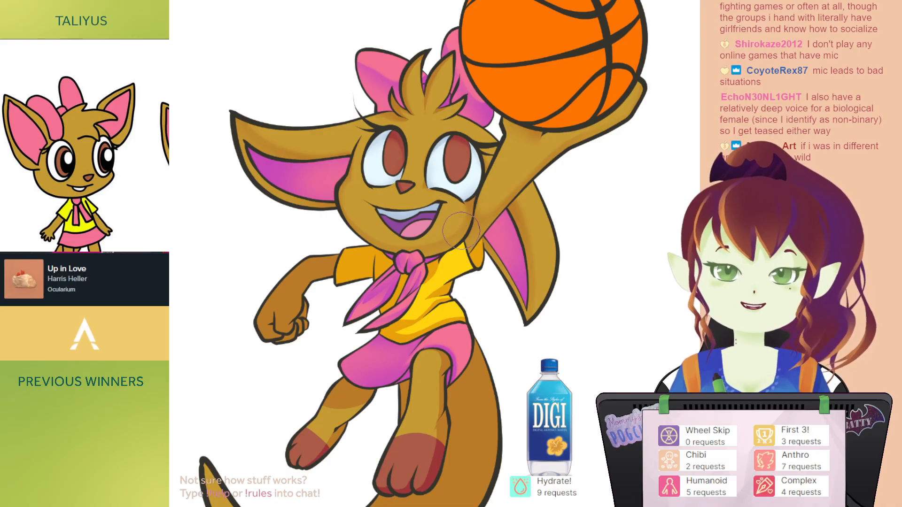
scroll(461, 218, "down", 2)
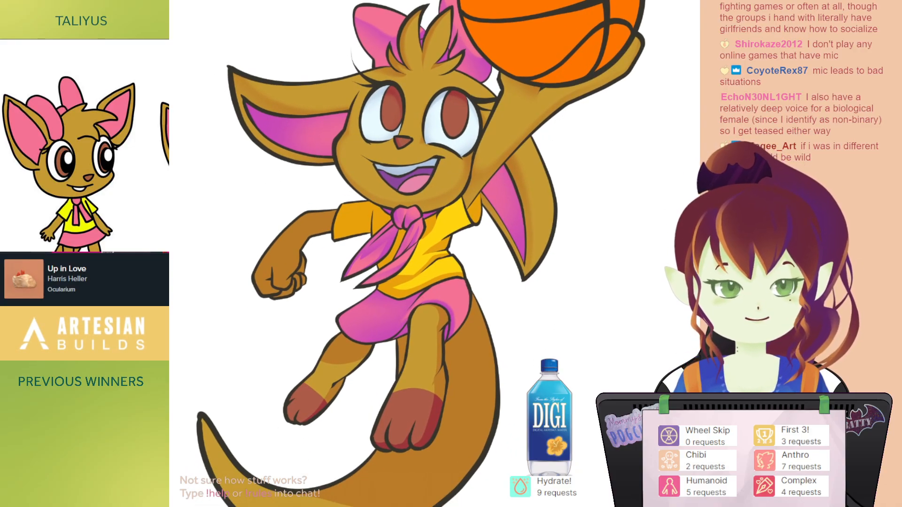
left_click_drag(510, 155, 526, 142)
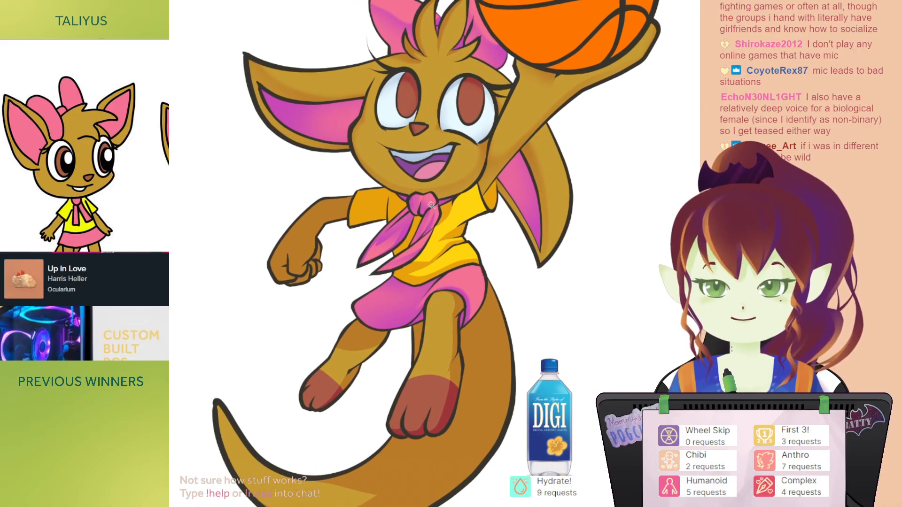
left_click(490, 207)
left_click_drag(490, 211, 507, 212)
left_click(433, 231)
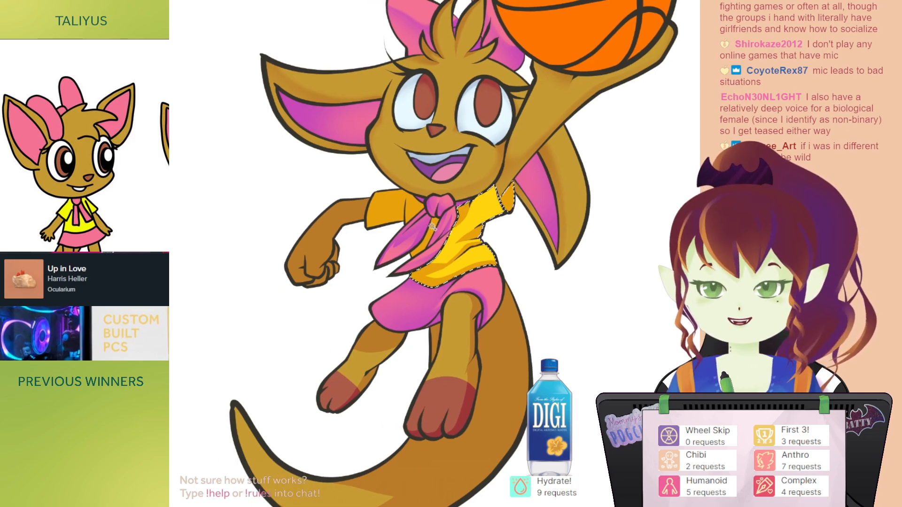
left_click(410, 213)
key("b")
Step: Try blending strokes on the lowered arm's yellow sleeve and undo them
mouse_move(368, 207)
left_mouse_down()
mouse_move(379, 192)
mouse_move(361, 207)
mouse_move(388, 226)
mouse_move(366, 214)
left_mouse_up()
key("ctrl+z")
key("ctrl+z")
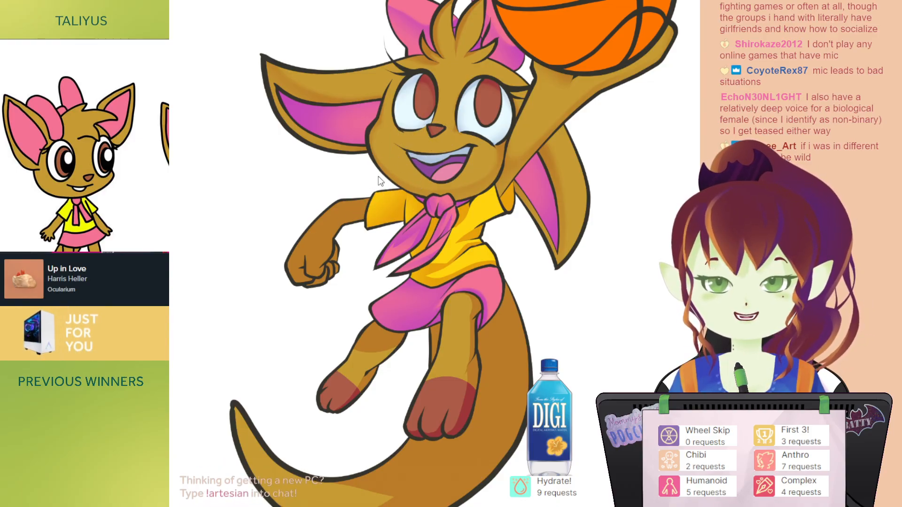
left_click_drag(377, 247, 381, 210)
key("ctrl+z")
key("ctrl+z")
key("ctrl+z")
key("ctrl+z")
key("ctrl+z")
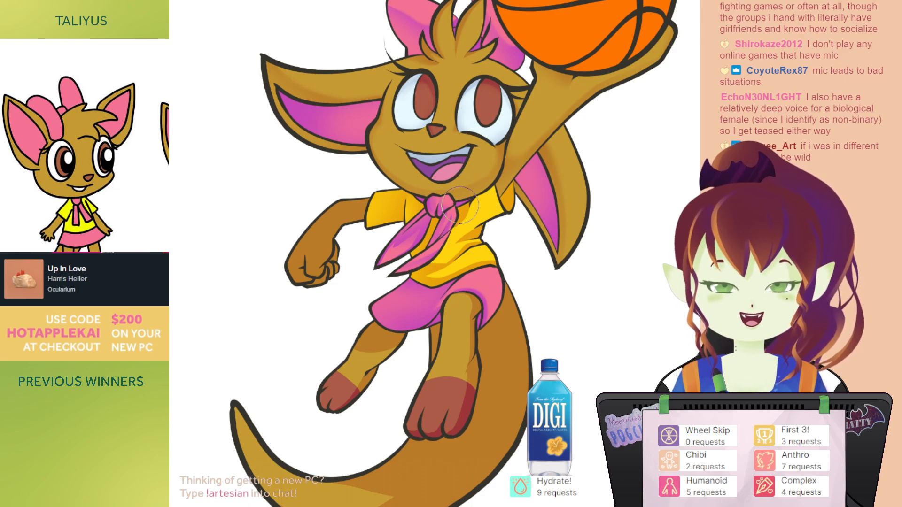
Step: Enlarge the brush and softly blend the orange shadows across the yellow shirt's folds
key("]")
key("]")
key("]")
key("]")
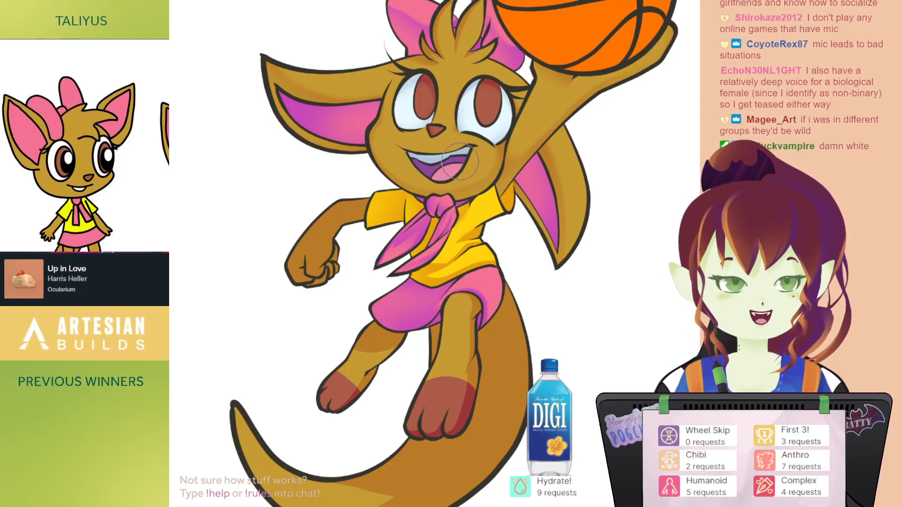
left_click_drag(455, 183, 458, 177)
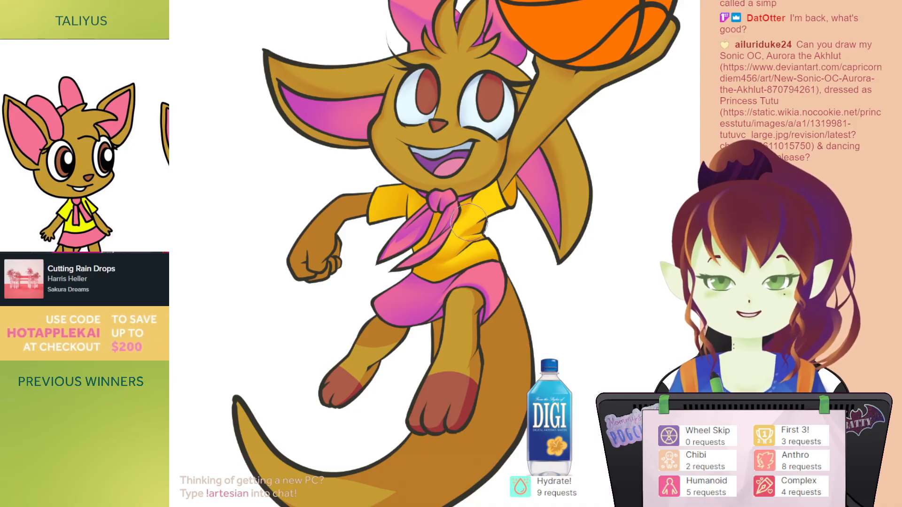
left_click_drag(436, 209, 425, 218)
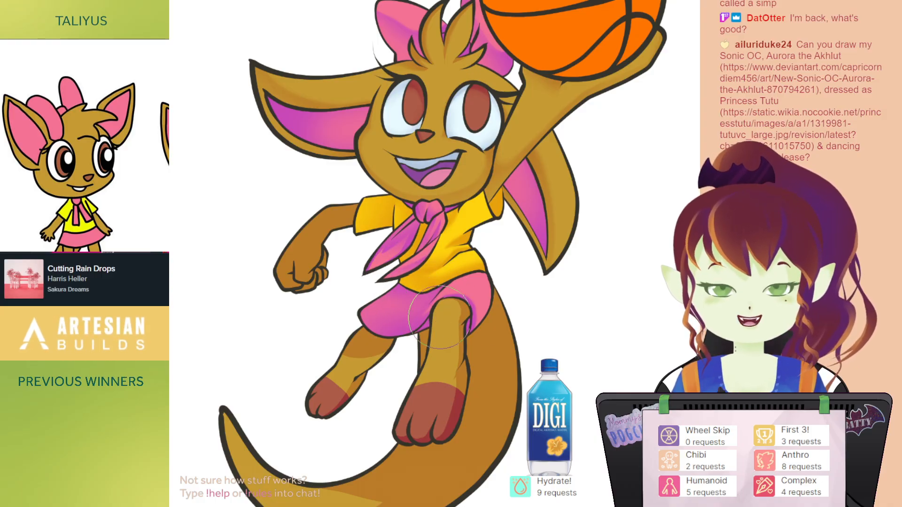
left_click_drag(476, 241, 456, 245)
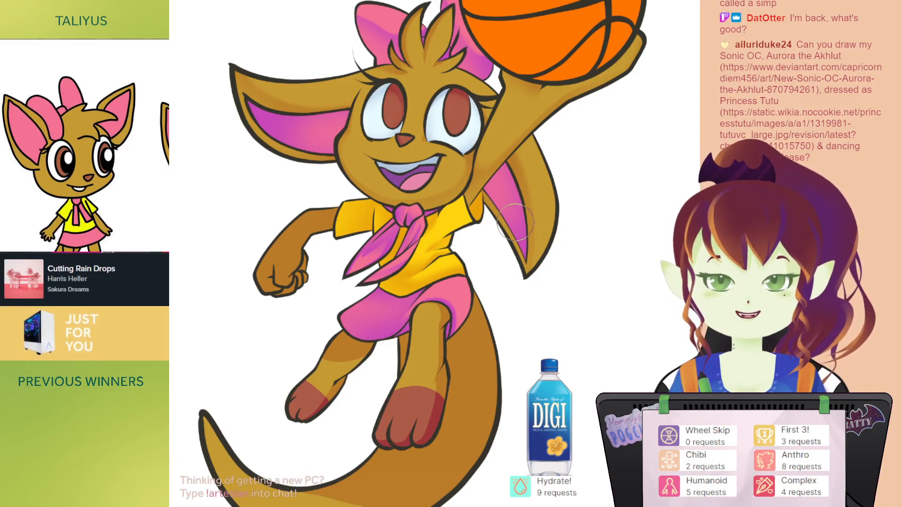
Step: Clear the old selection and select the fur and reddish paw of the smaller bent leg
mouse_move(482, 228)
left_mouse_down()
mouse_move(511, 217)
mouse_move(478, 227)
mouse_move(494, 189)
left_mouse_up()
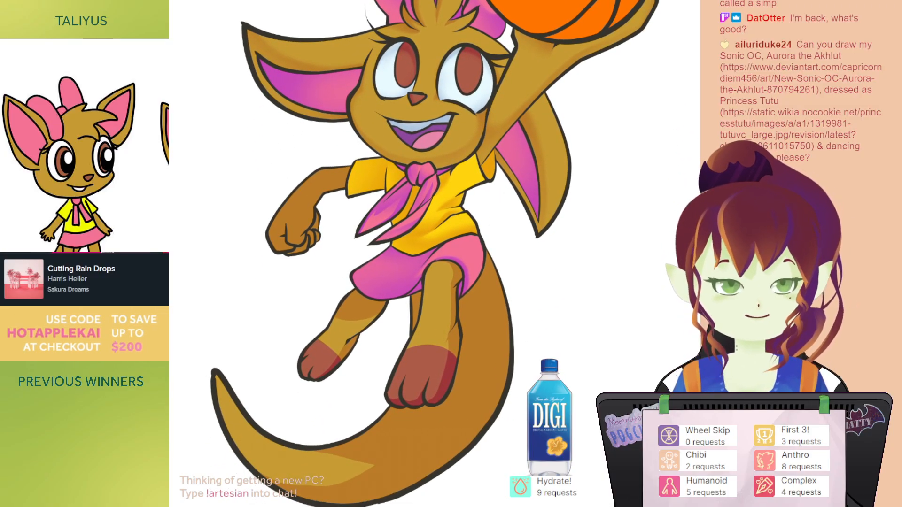
left_click(390, 273)
left_click_drag(393, 288, 428, 215)
key("ctrl+d")
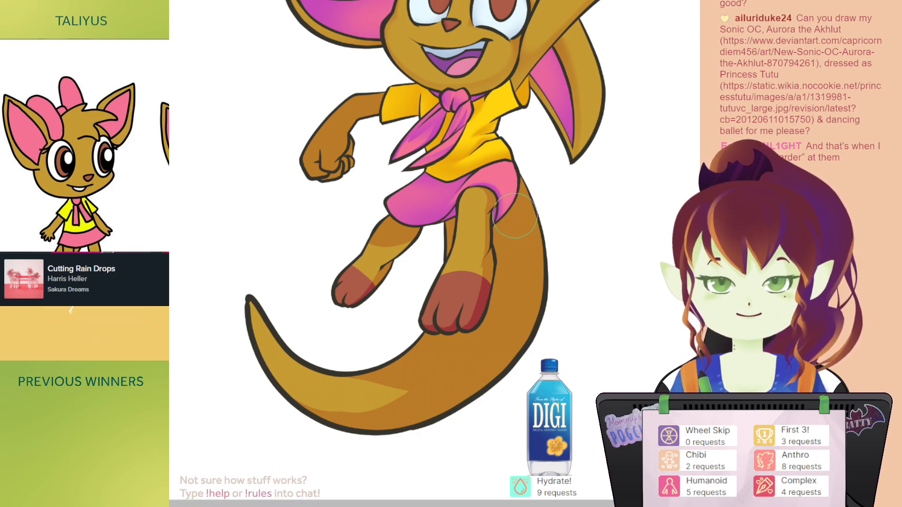
left_click_drag(528, 201, 525, 234)
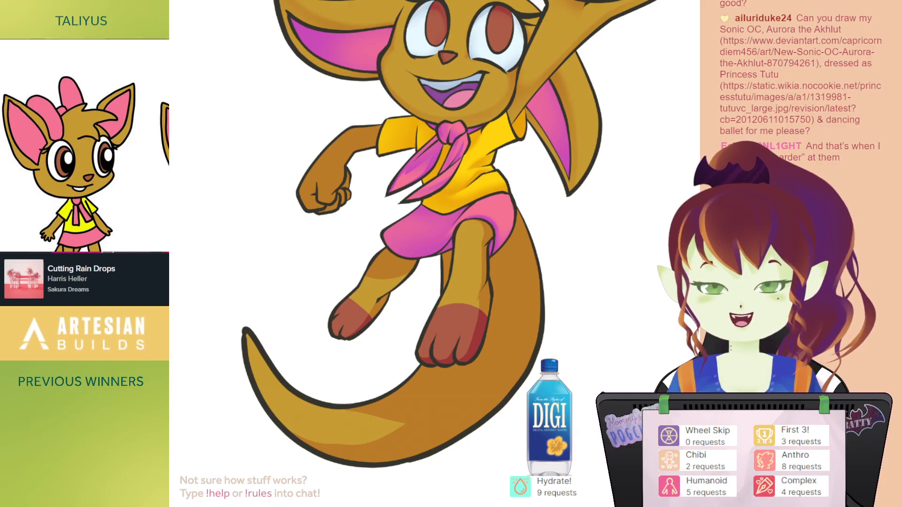
left_click(353, 314, "shift")
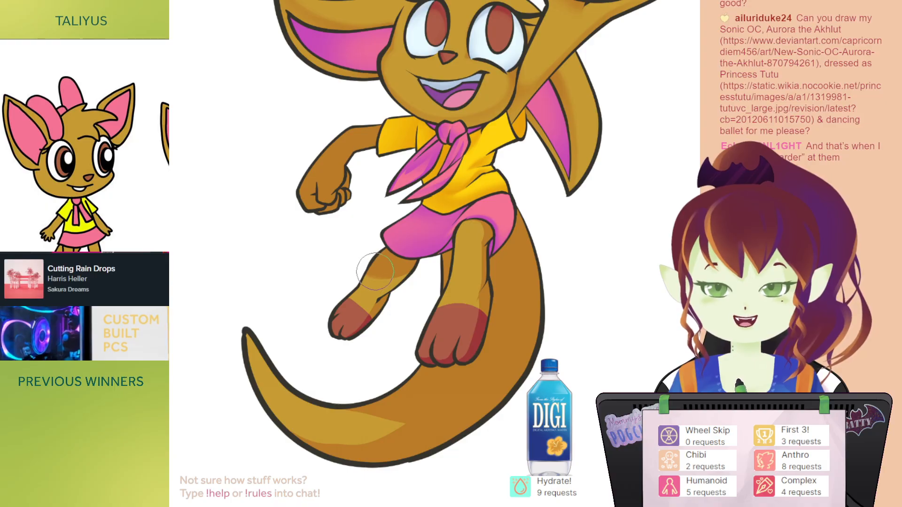
Step: Softly blend the shadow below the skirt on the smaller bent leg, adjusting the brush size
key("bracketright")
key("bracketright")
key("bracketright")
key("bracketright")
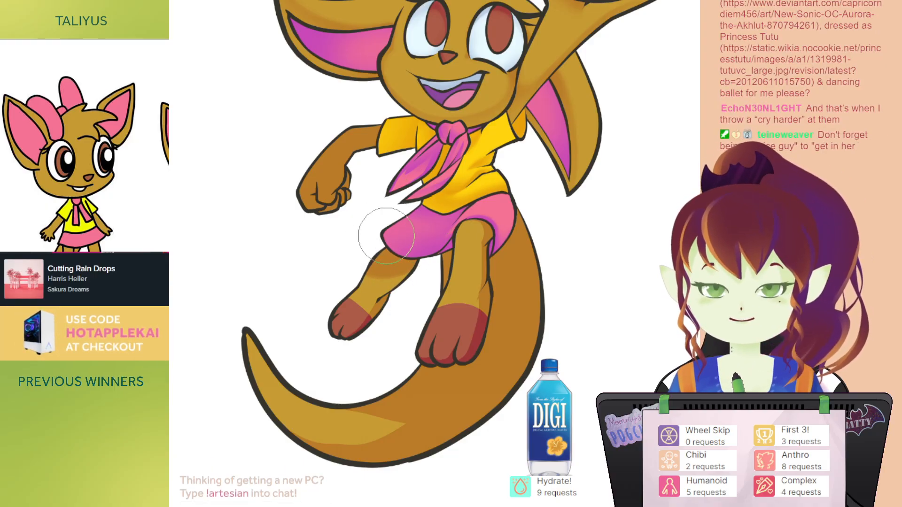
key("bracketleft")
key("bracketleft")
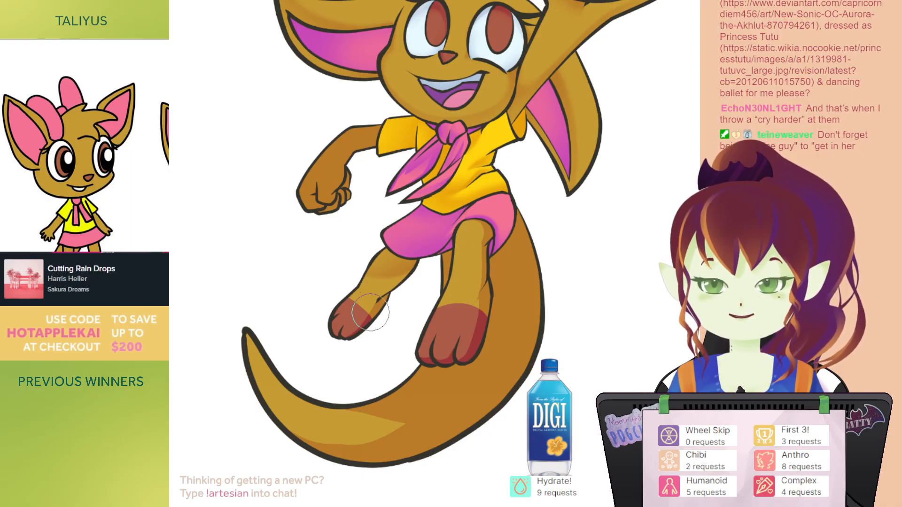
Step: Blend soft shading over the smaller leg's reddish paw and ankle, adjusting the brush size for the details
key("bracketright")
key("bracketright")
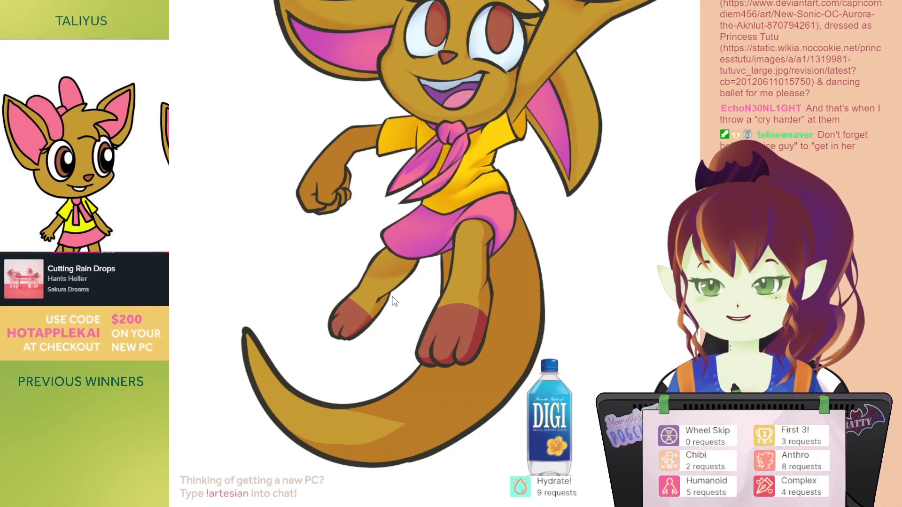
key("bracketright")
key("bracketright")
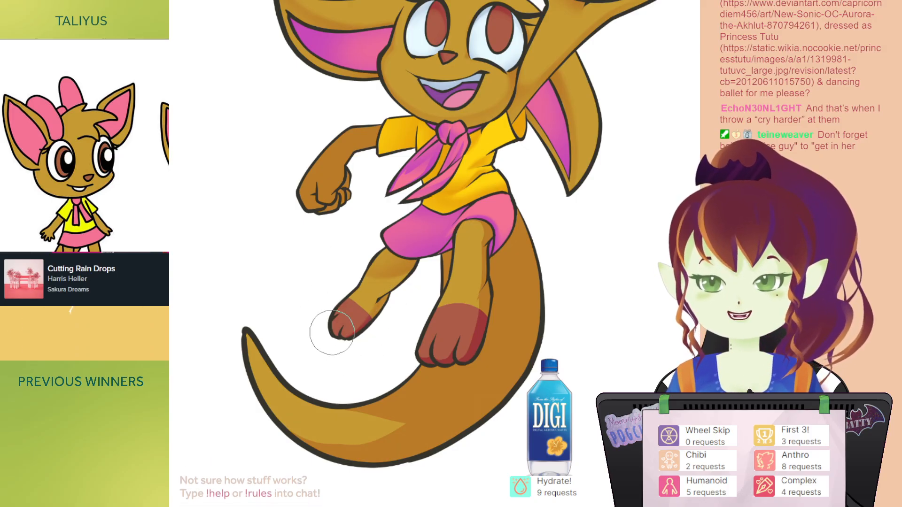
key("bracketleft")
key("bracketleft")
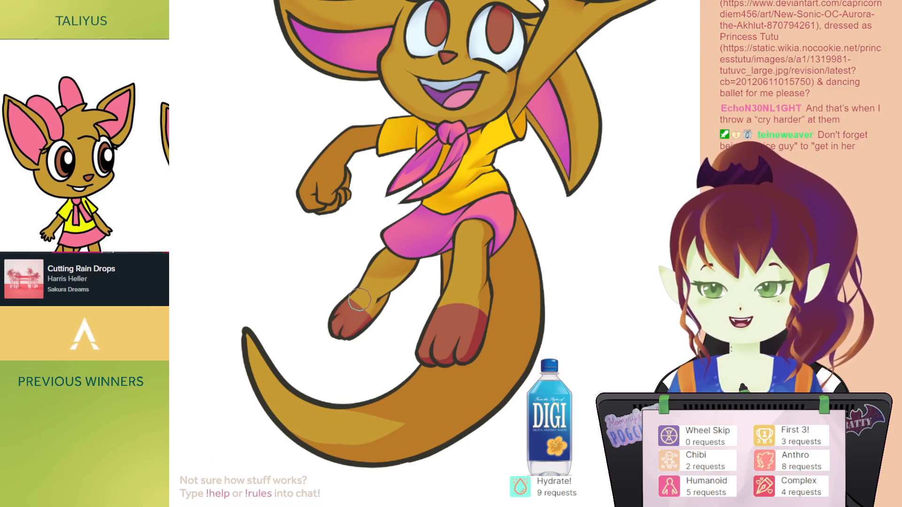
left_click_drag(333, 328, 364, 302)
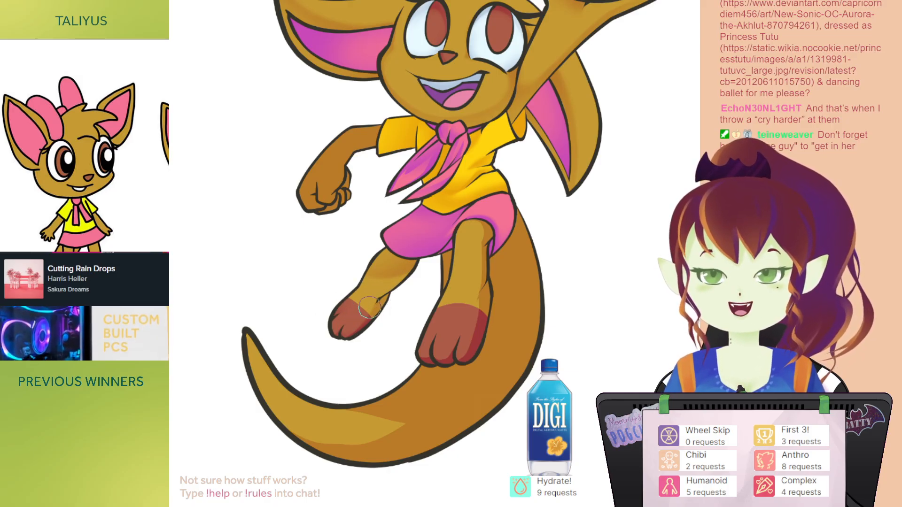
mouse_move(366, 286)
left_mouse_down()
mouse_move(356, 314)
mouse_move(357, 288)
left_mouse_up()
mouse_move(361, 320)
left_mouse_down()
mouse_move(364, 292)
mouse_move(350, 330)
left_mouse_up()
Step: Softly blend the shadows on the larger front leg and its reddish paw
left_click_drag(464, 238, 509, 232)
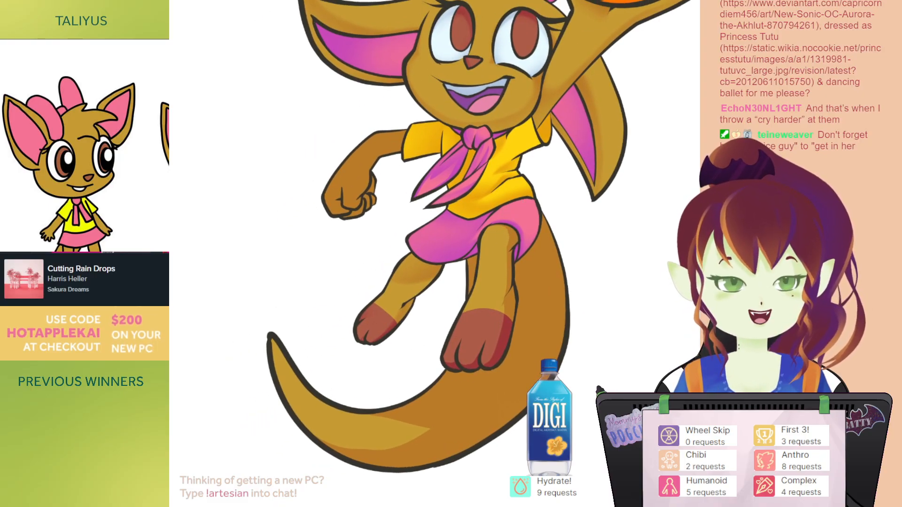
left_click_drag(513, 190, 502, 193)
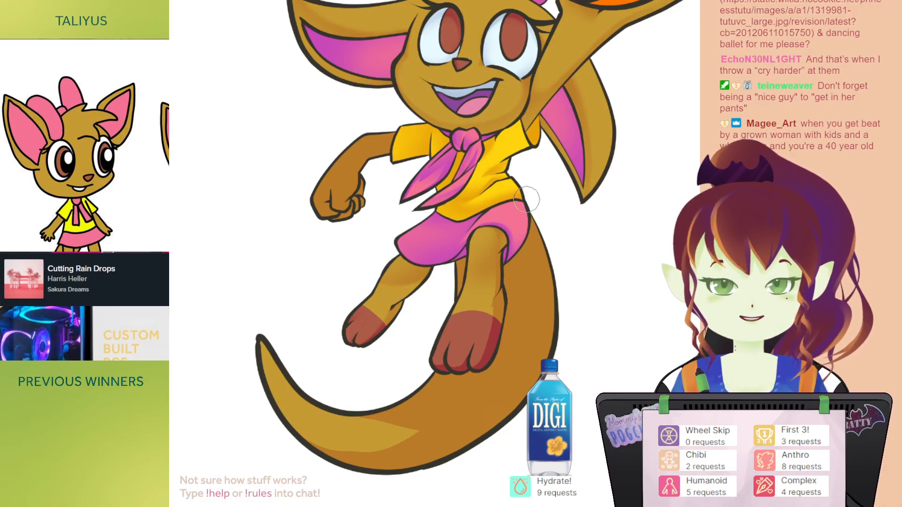
left_click_drag(518, 189, 495, 207)
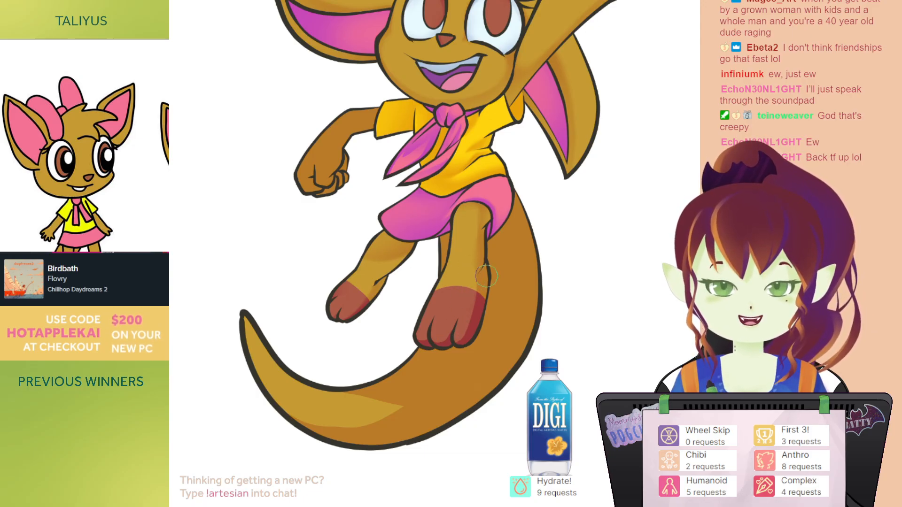
left_click_drag(530, 239, 522, 234)
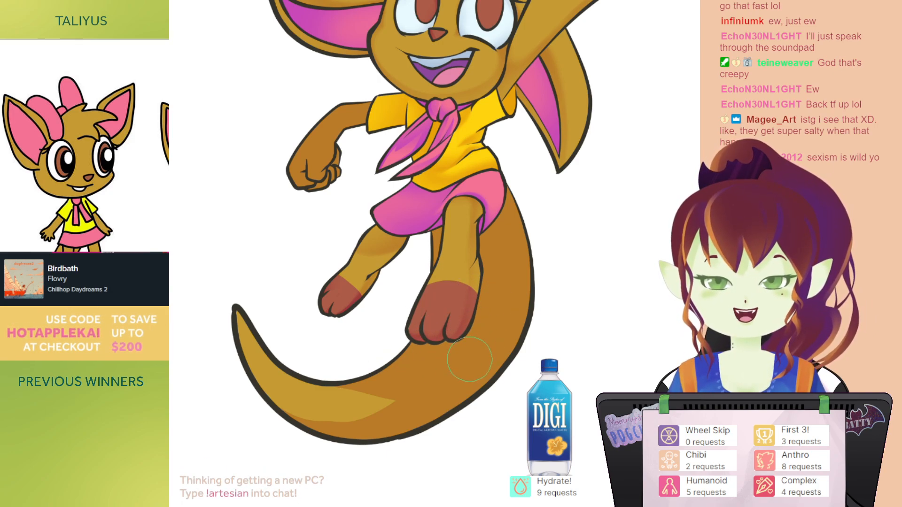
left_click_drag(431, 242, 452, 295)
left_click_drag(501, 240, 488, 274)
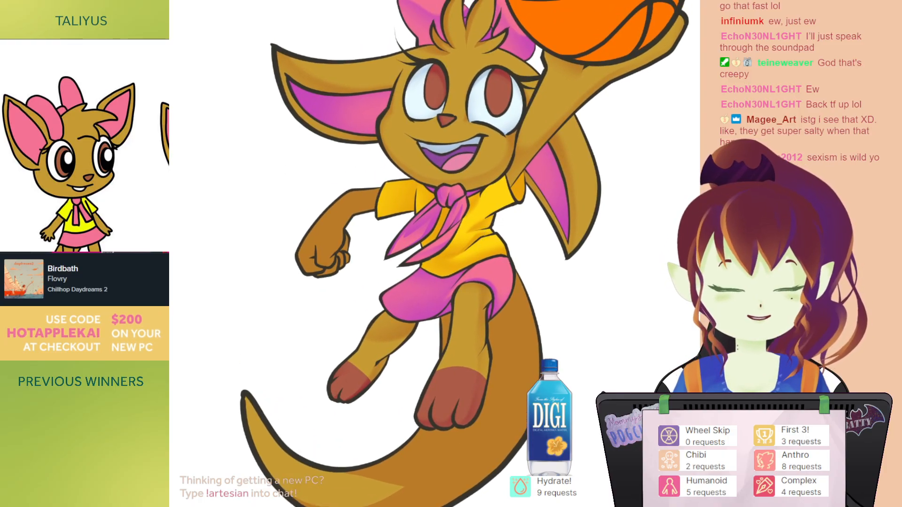
Step: Clear the selection that includes the front leg and select only the tail's fur
left_click_drag(566, 293, 609, 193)
left_click(580, 236)
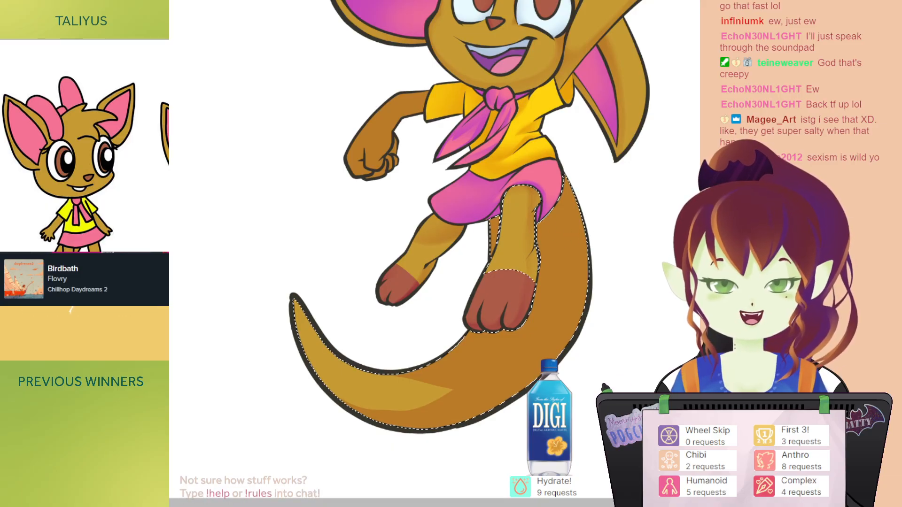
key("ctrl+d")
left_click(494, 228)
left_click(563, 241)
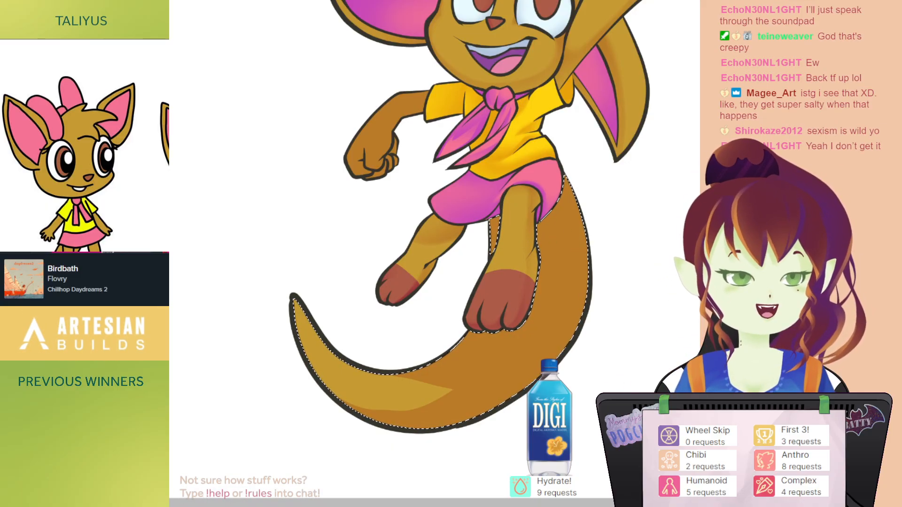
Step: Hide the selection outline and softly blend the shadow edge across the tail's lower curve, adjusting the brush size
key("ctrl+d")
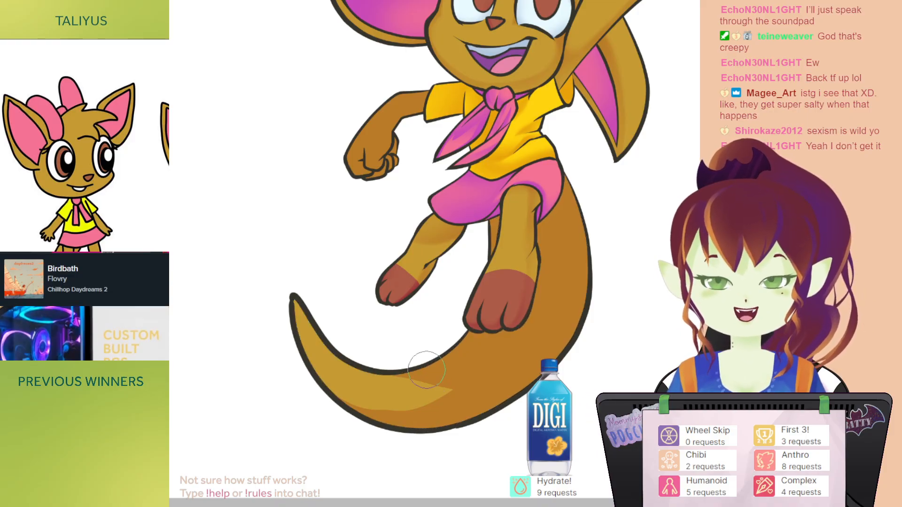
left_click_drag(446, 338, 442, 324)
key("bracketright")
key("bracketright")
mouse_move(417, 379)
left_mouse_down()
mouse_move(441, 356)
mouse_move(442, 367)
mouse_move(391, 387)
mouse_move(374, 379)
mouse_move(439, 386)
mouse_move(436, 377)
mouse_move(450, 409)
left_mouse_up()
key("bracketleft")
key("bracketleft")
key("bracketleft")
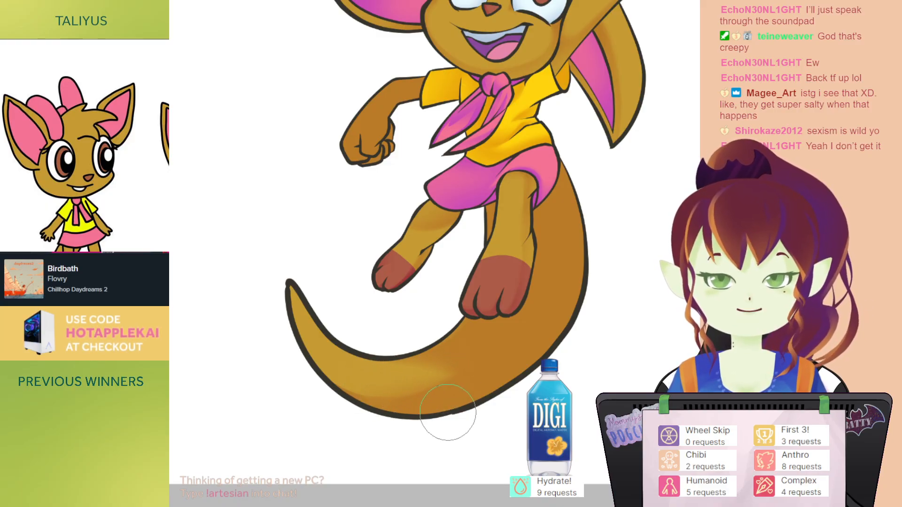
Step: Smooth the gradient along the rest of the tail up to its base, using a much larger soft brush
left_click_drag(445, 337, 437, 329)
mouse_move(447, 292)
left_mouse_down()
mouse_move(476, 275)
mouse_move(442, 248)
left_mouse_up()
key("bracketleft")
key("bracketright")
key("bracketright")
key("bracketright")
key("bracketright")
key("bracketright")
key("bracketright")
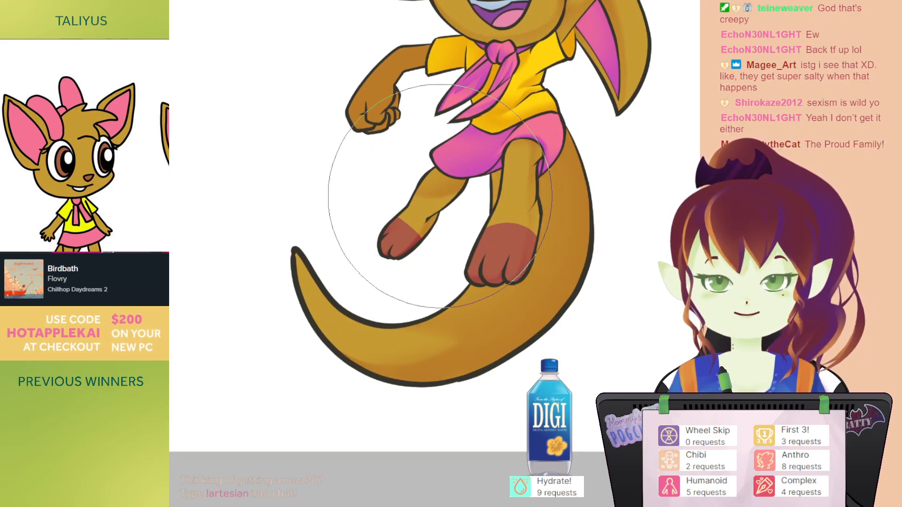
left_click_drag(464, 200, 465, 206)
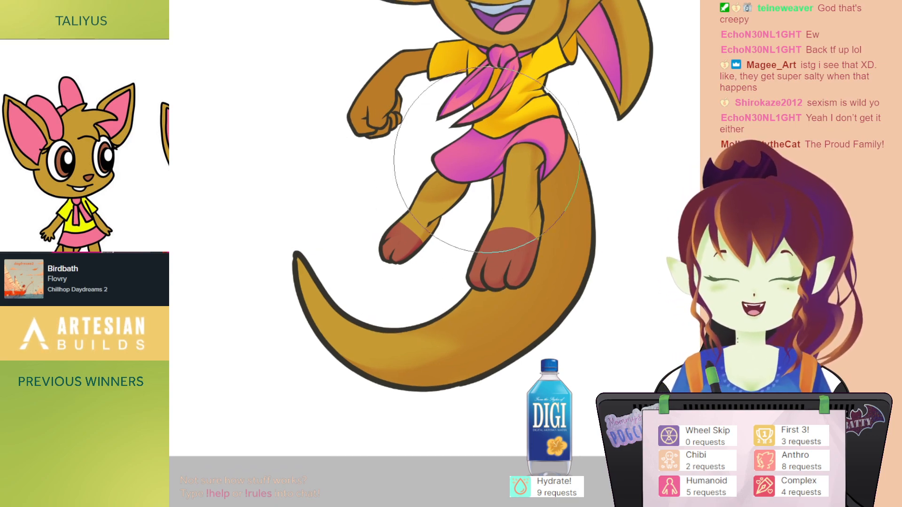
left_click_drag(477, 183, 452, 154)
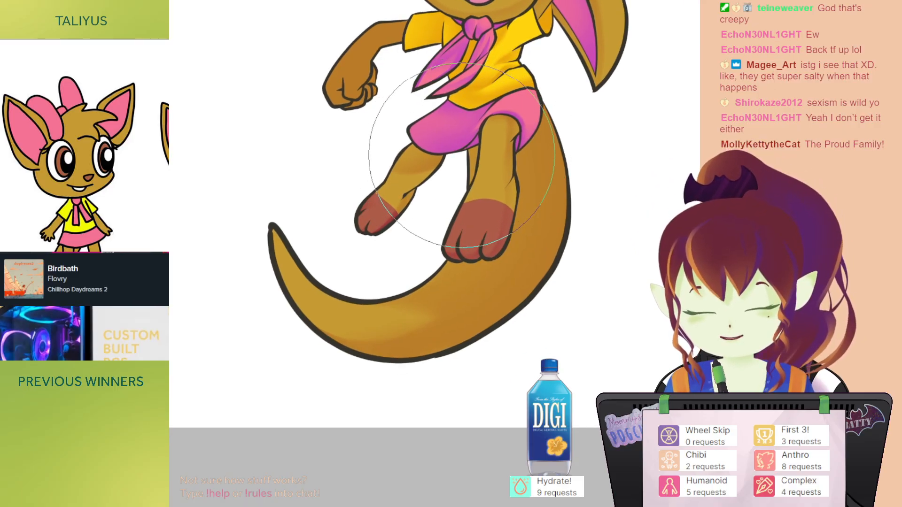
key("bracketleft")
key("bracketleft")
key("bracketleft")
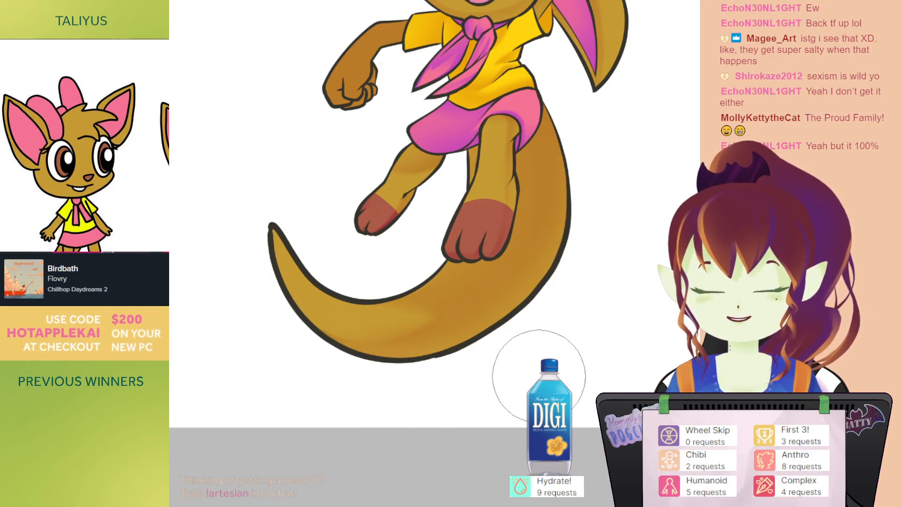
Step: Select the fur of the lowered arm and fist, hide the selection outline and switch back to the brush
left_click_drag(395, 237, 425, 296)
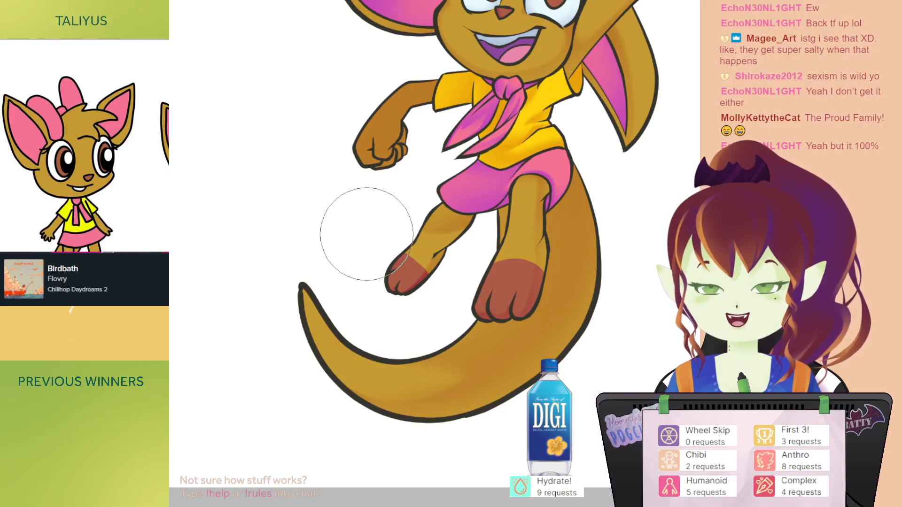
left_click_drag(469, 220, 450, 252)
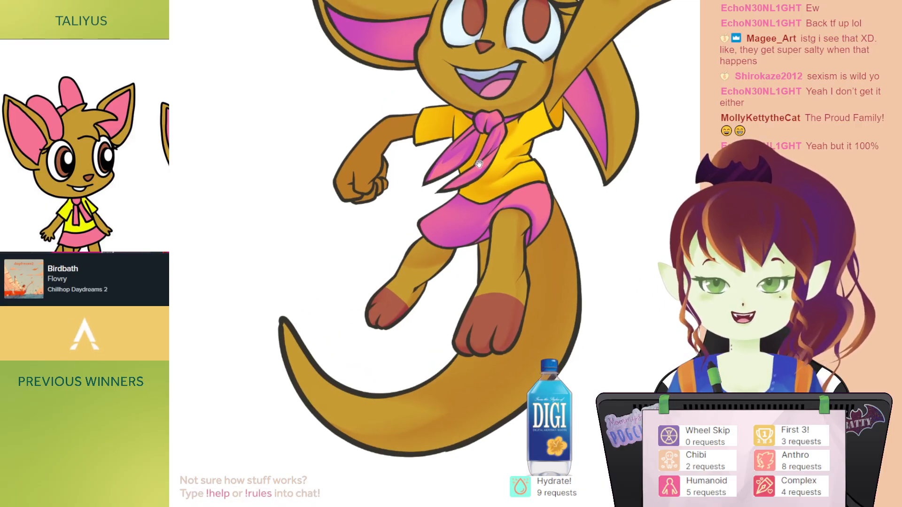
left_click_drag(481, 161, 488, 213)
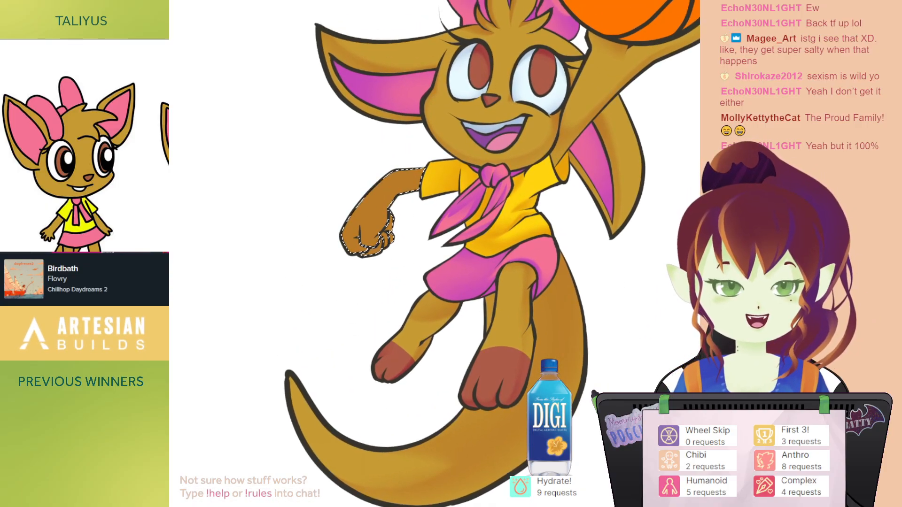
left_click_drag(419, 200, 419, 215)
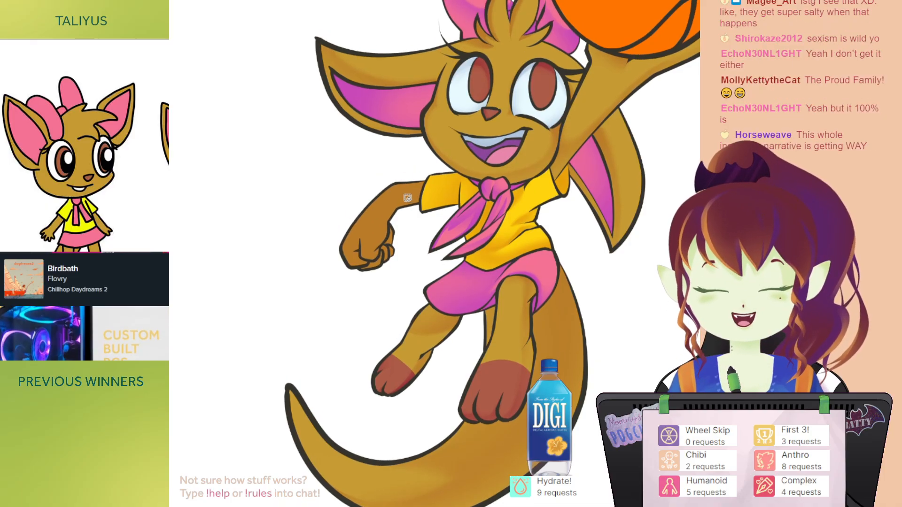
key("b")
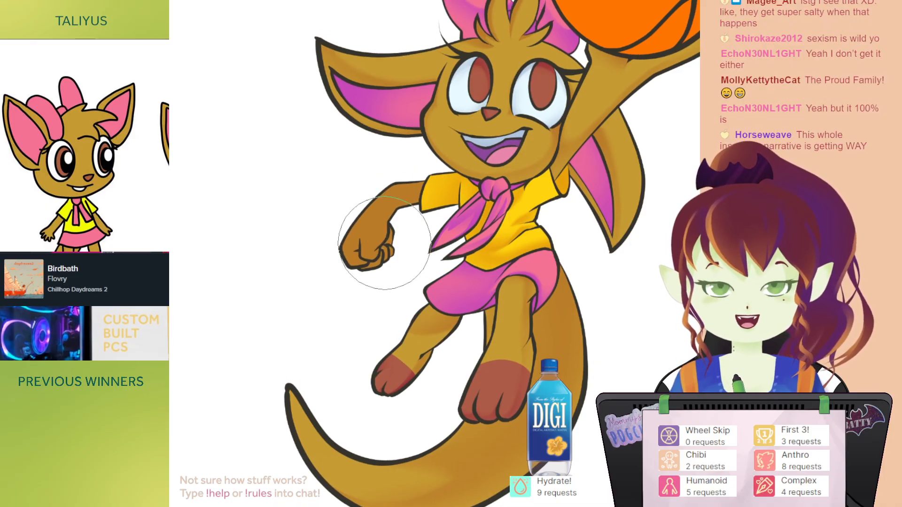
Step: Softly blend the shadows on the lowered arm and its fist, adjusting the brush size for the details
left_click_drag(376, 193, 372, 206)
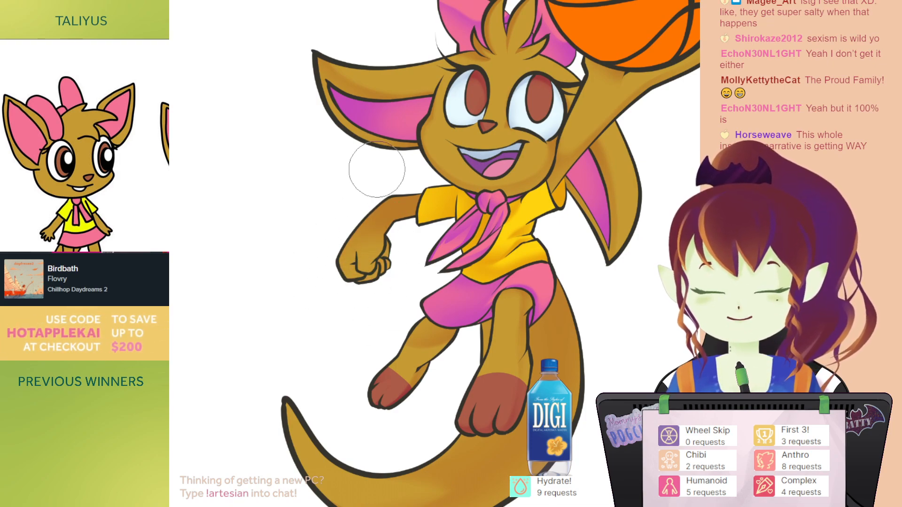
left_click_drag(382, 269, 375, 269)
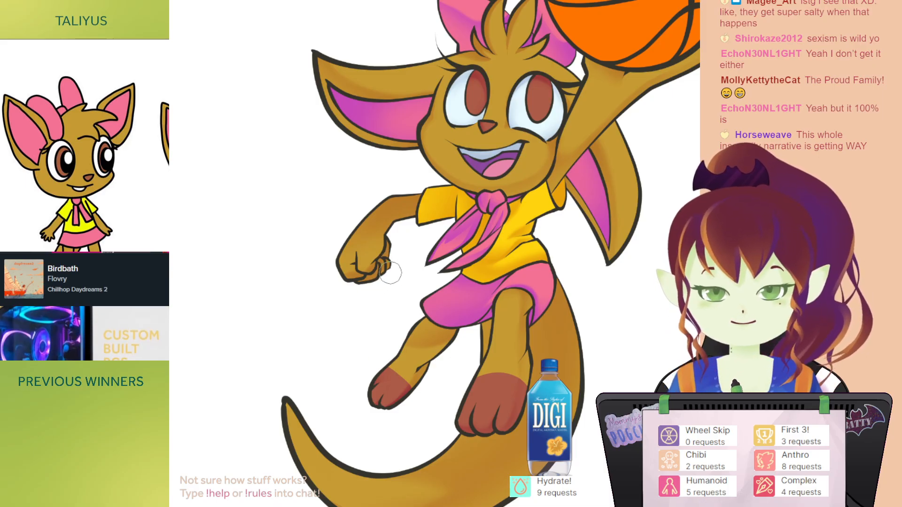
key("]")
key("]")
key("]")
left_click_drag(375, 223, 365, 216)
key("[")
key("[")
key("[")
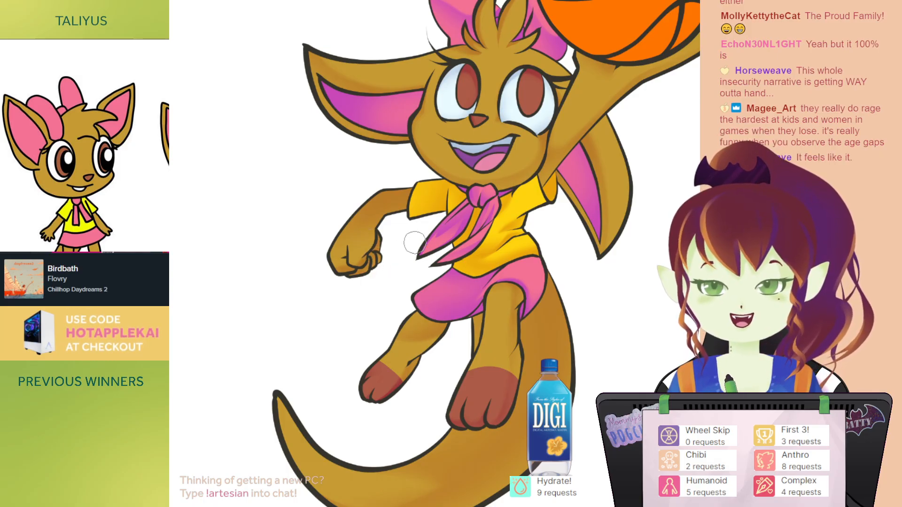
Step: Refine the soft shading around the lowered arm's elbow, wrist and knuckles
left_click_drag(388, 176, 363, 218)
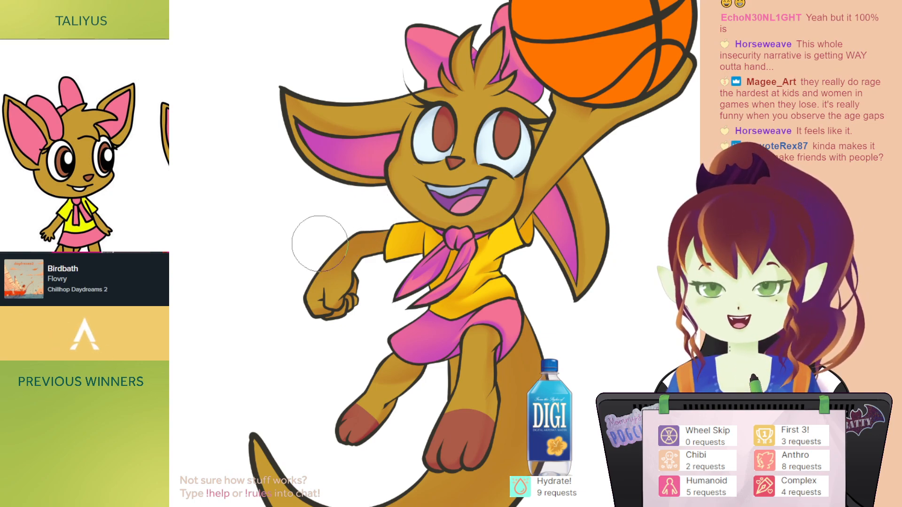
left_click_drag(331, 224, 408, 187)
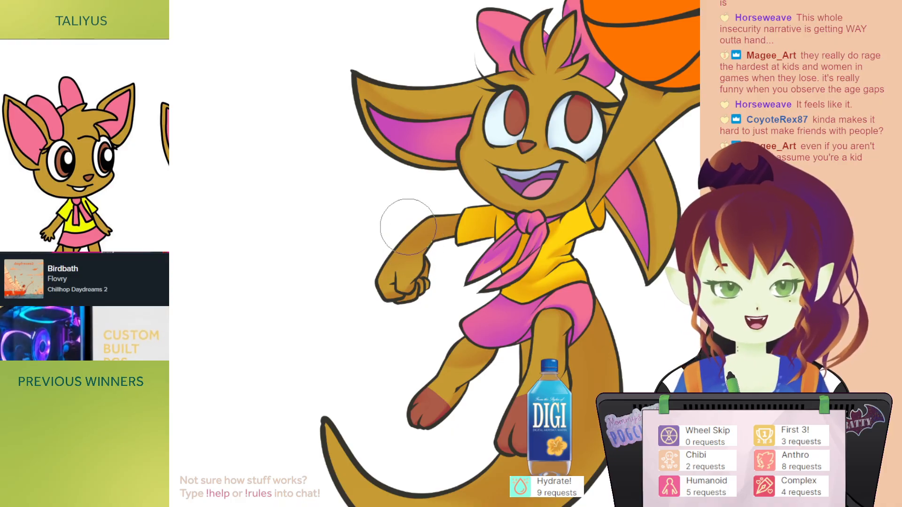
left_click_drag(429, 218, 410, 224)
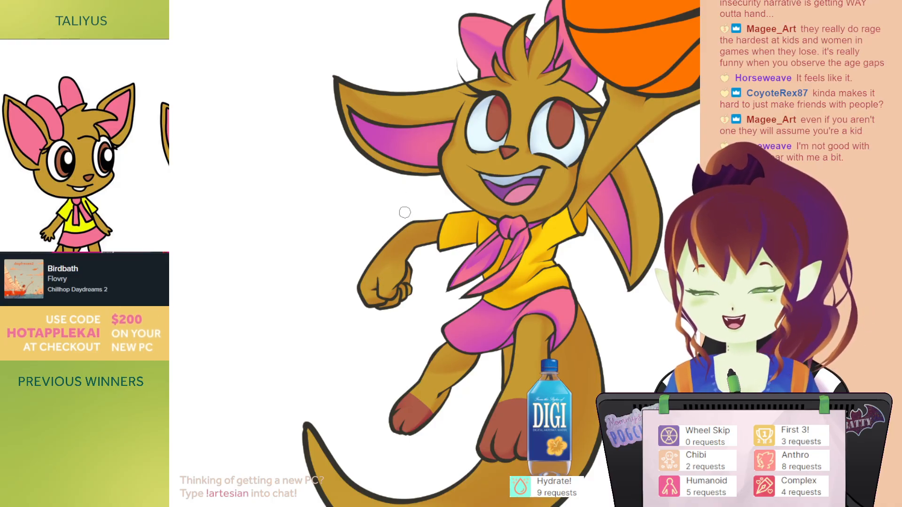
left_click_drag(409, 218, 400, 226)
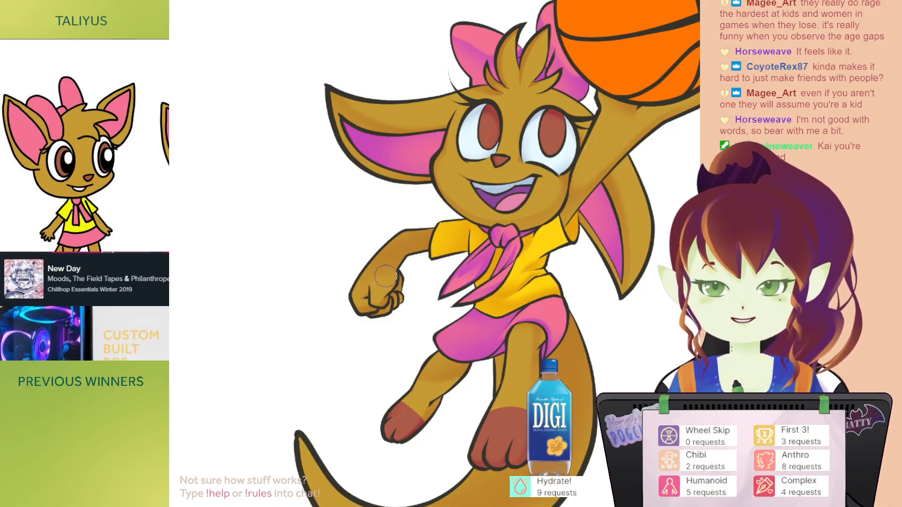
mouse_move(417, 257)
left_mouse_down()
mouse_move(405, 267)
mouse_move(425, 234)
mouse_move(423, 264)
mouse_move(430, 260)
left_mouse_up()
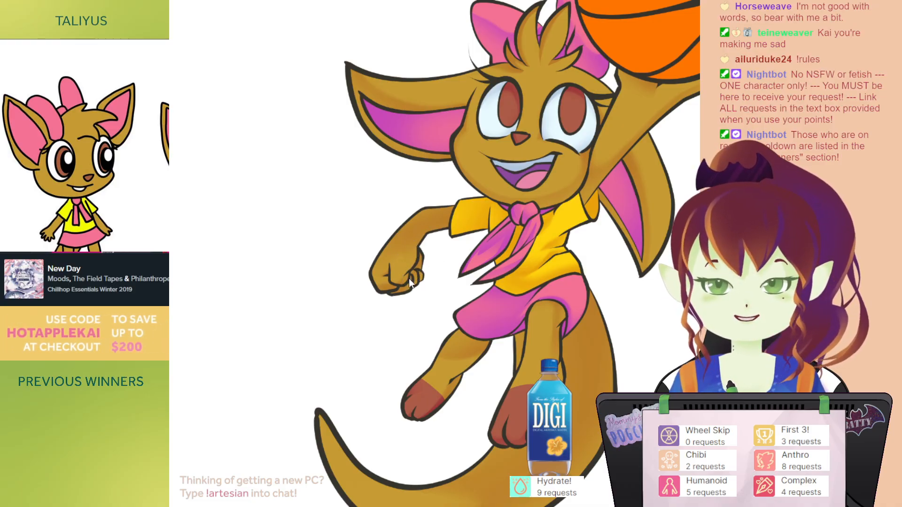
Step: Select the basketball's orange panels and hide the selection outline
left_click_drag(475, 228, 407, 299)
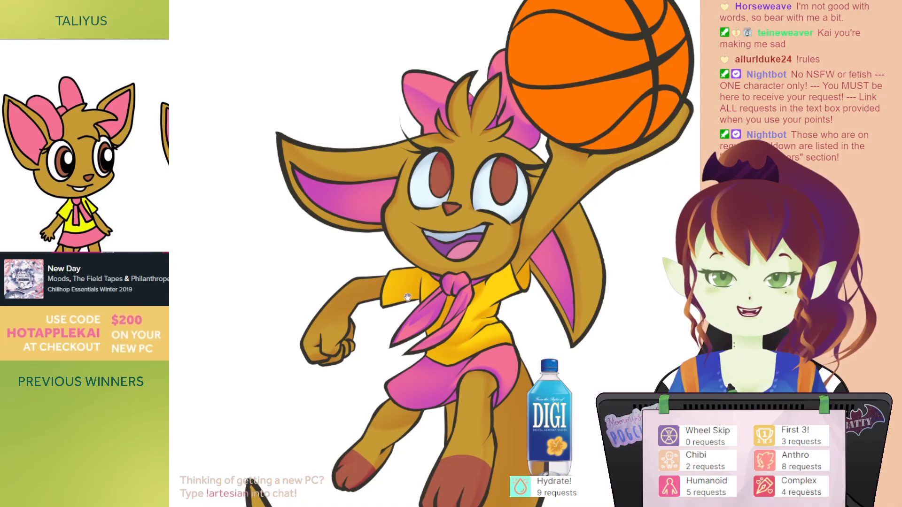
left_click_drag(381, 255, 388, 245)
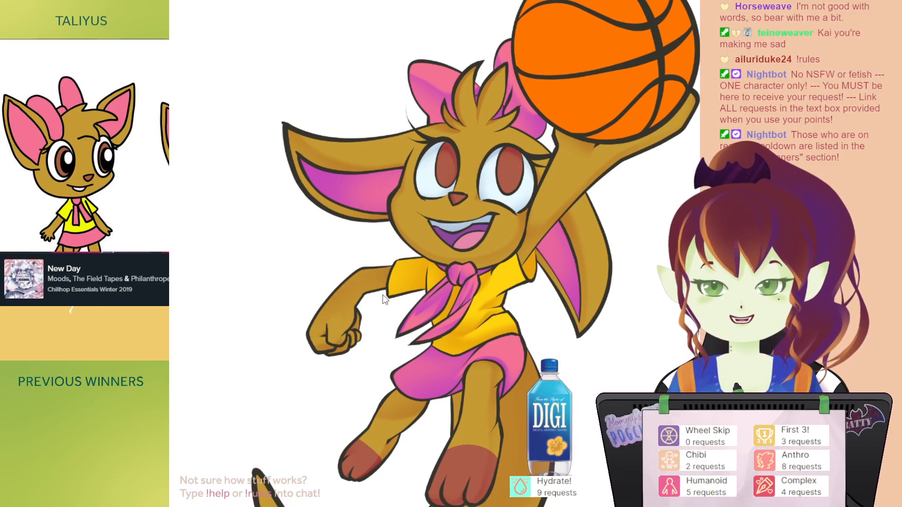
key("[")
key("[")
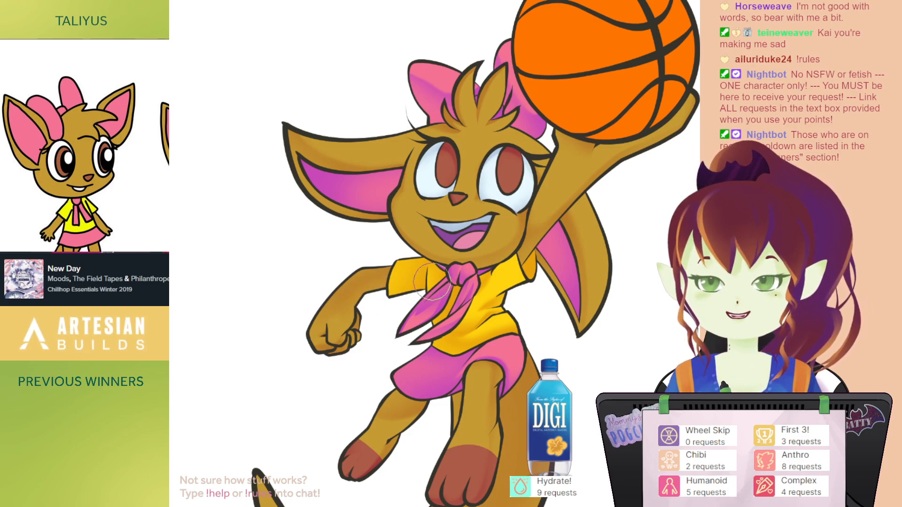
left_click_drag(403, 266, 373, 217)
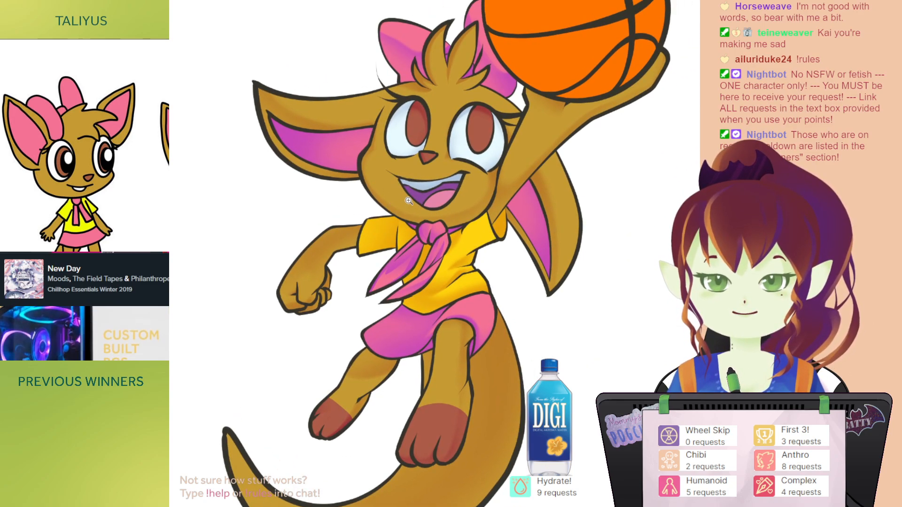
key("ctrl+minus")
left_click_drag(433, 141, 404, 212)
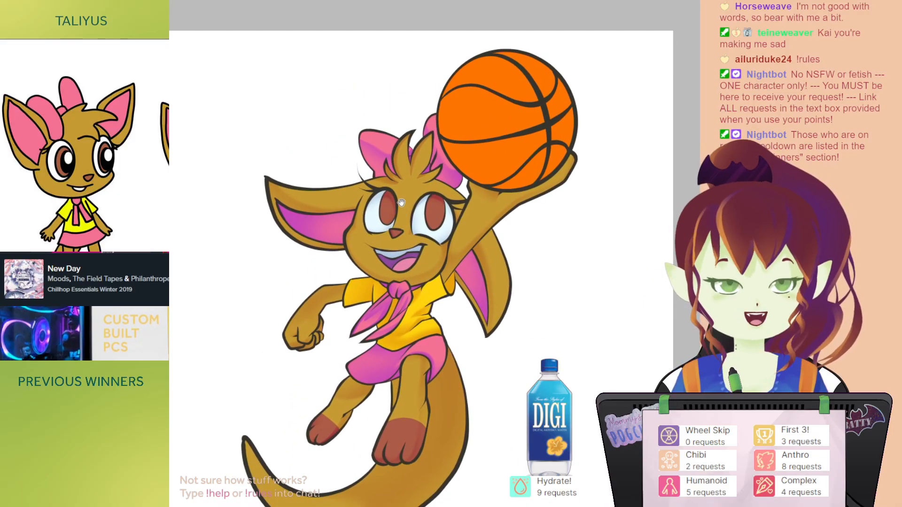
left_click(492, 108)
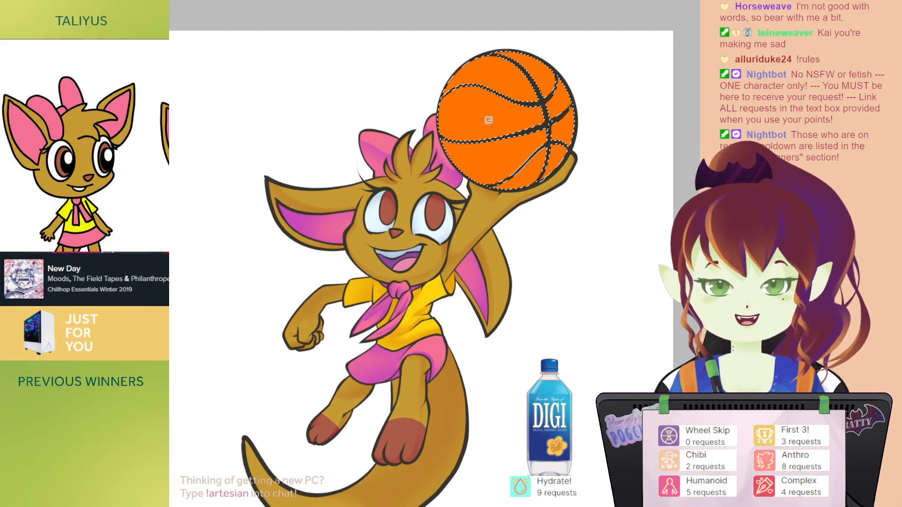
key("ctrl+d")
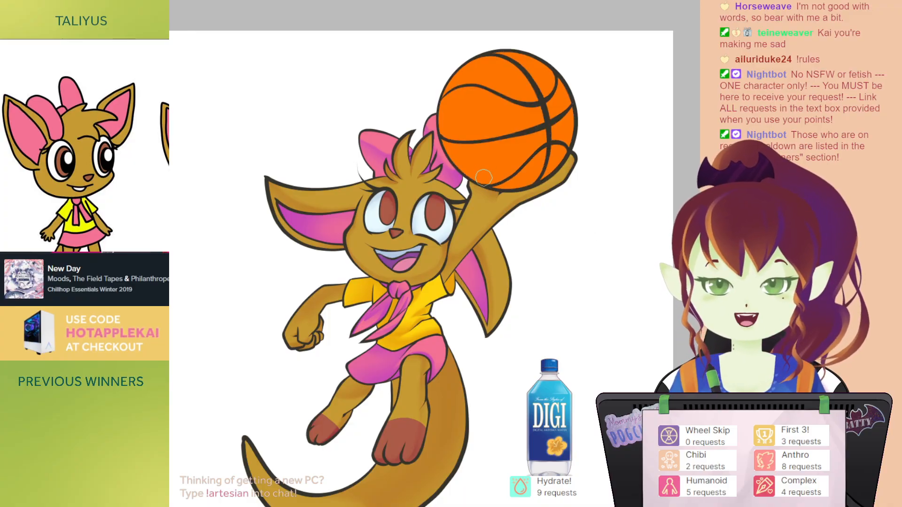
Step: Cover the basketball's panels with a darker red-orange shadow color, using an enlarged brush
key("bracketright")
key("bracketright")
key("bracketright")
key("bracketright")
key("bracketright")
key("bracketright")
key("bracketright")
key("bracketright")
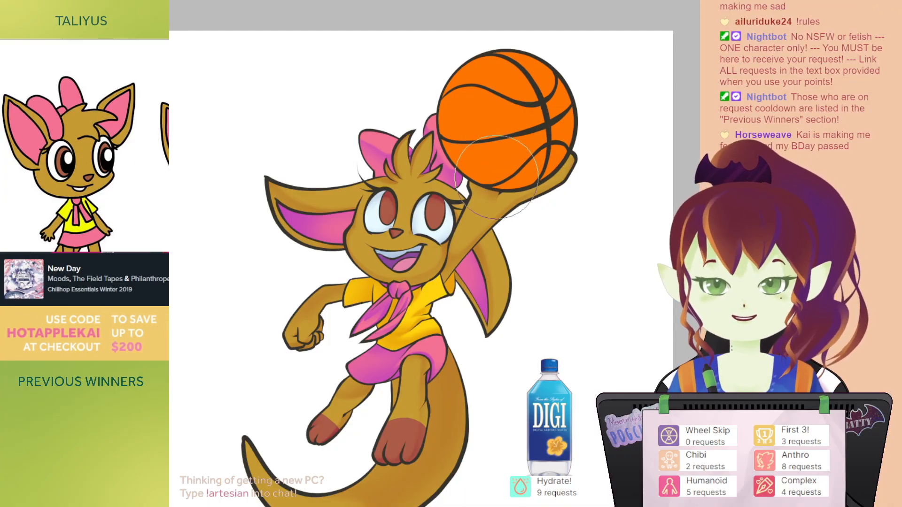
mouse_move(507, 143)
left_mouse_down()
mouse_move(463, 170)
mouse_move(496, 151)
left_mouse_up()
key("b")
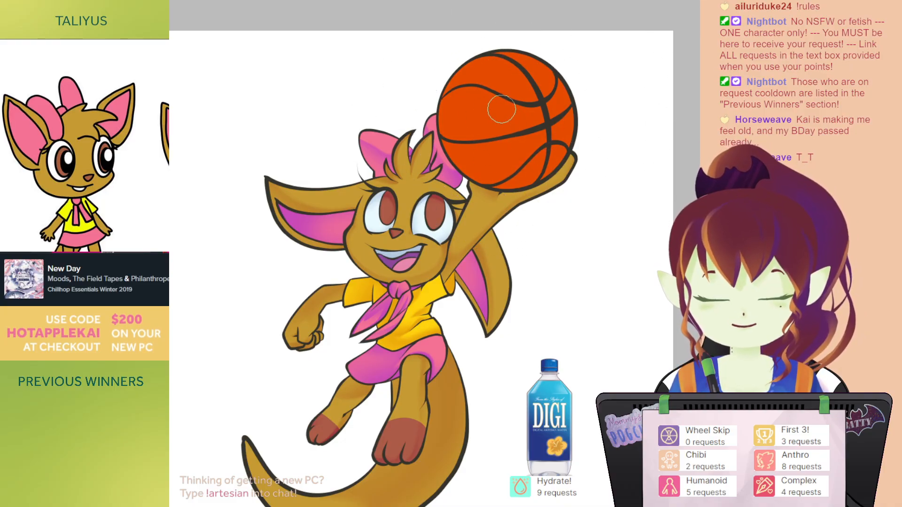
Step: Paint a soft, lighter orange glow over the basketball's center and upper area, leaving the edges darker and reducing the brush size
key("b")
key("bracketleft")
left_click_drag(508, 115, 493, 113)
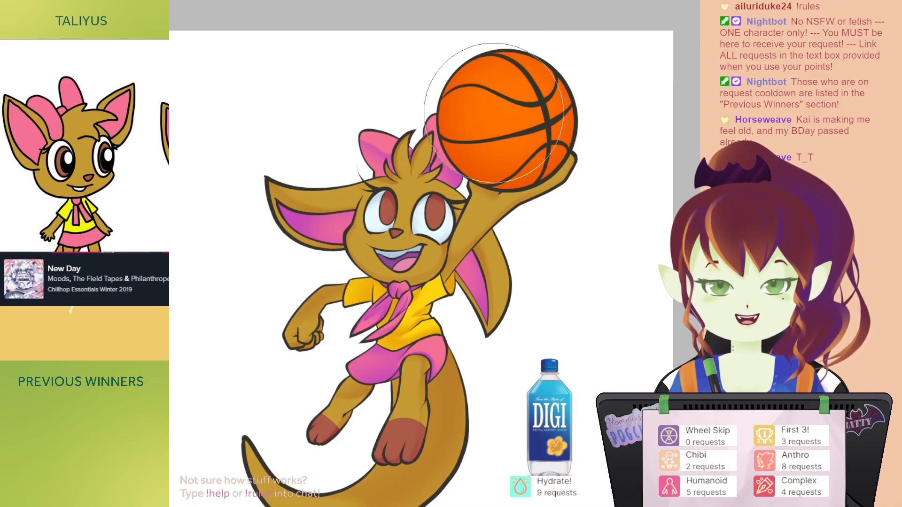
key("bracketleft")
key("bracketleft")
key("bracketleft")
key("bracketleft")
key("bracketleft")
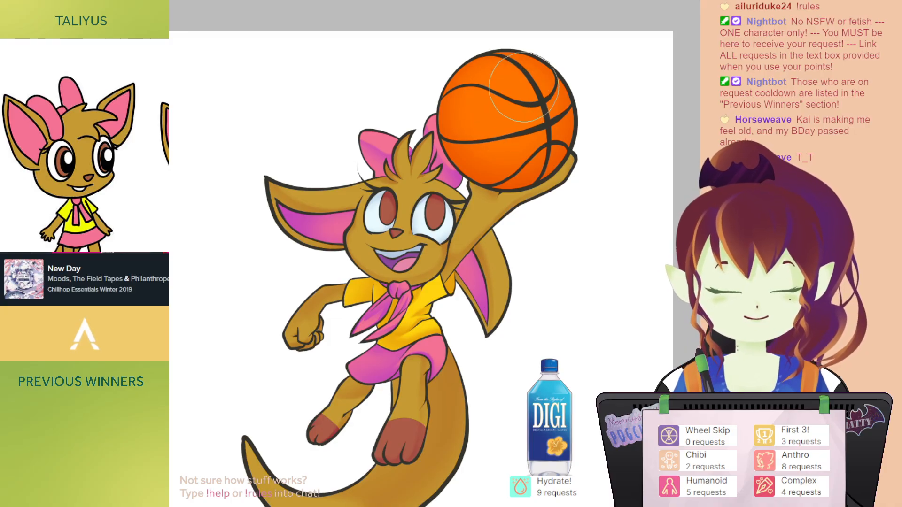
key("bracketleft")
key("bracketleft")
key("bracketleft")
key("bracketleft")
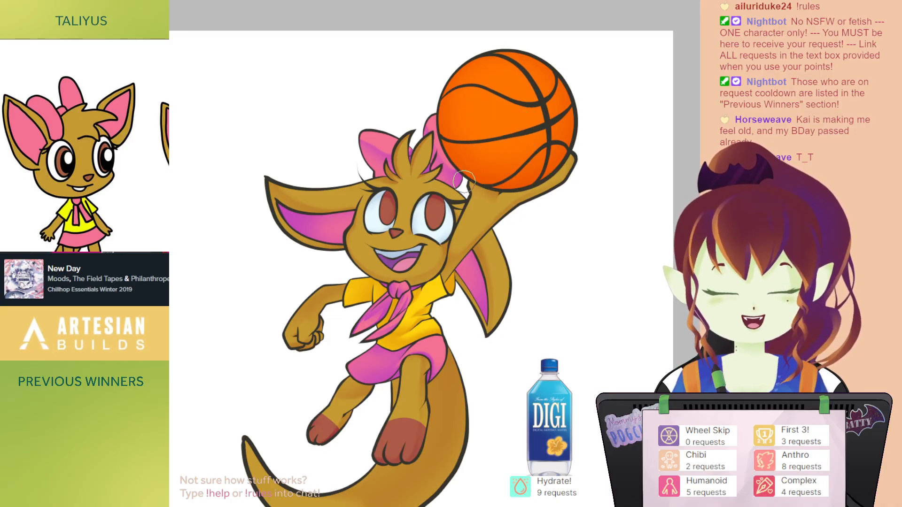
Step: Paint soft shading strokes along the basketball's lower edge and near its top
left_click_drag(460, 165, 564, 179)
left_click_drag(451, 162, 544, 189)
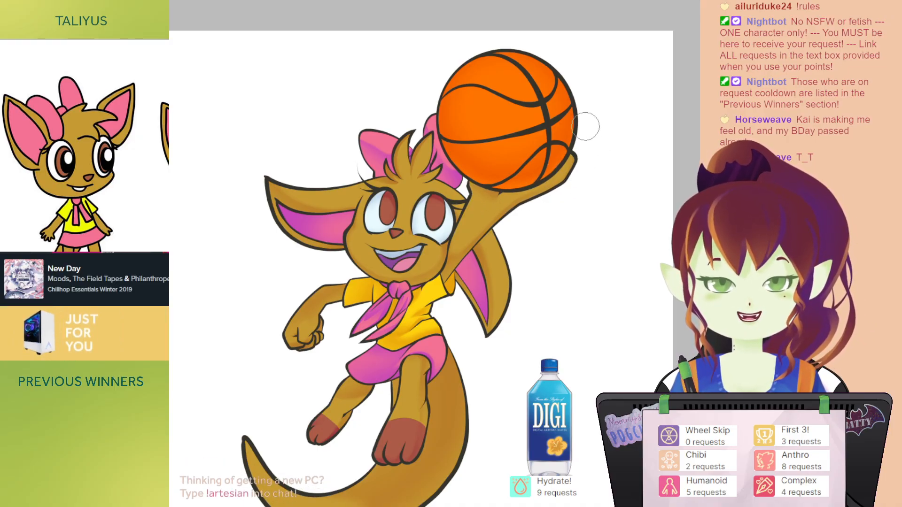
left_click_drag(517, 66, 508, 67)
Step: Blend the basketball's bright center into its darker edges with larger soft strokes, adjusting the brush size
key("bracketright")
key("bracketright")
key("bracketright")
key("bracketright")
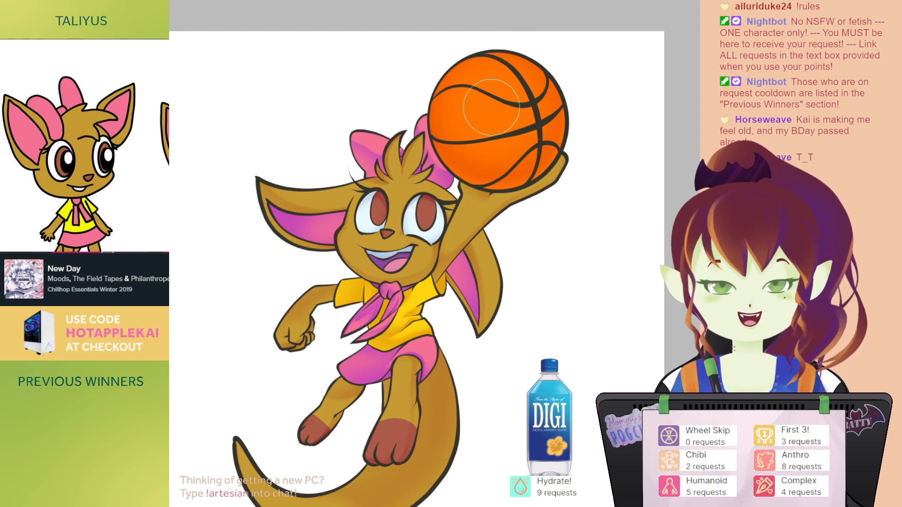
mouse_move(476, 107)
left_mouse_down()
mouse_move(466, 106)
mouse_move(476, 105)
left_mouse_up()
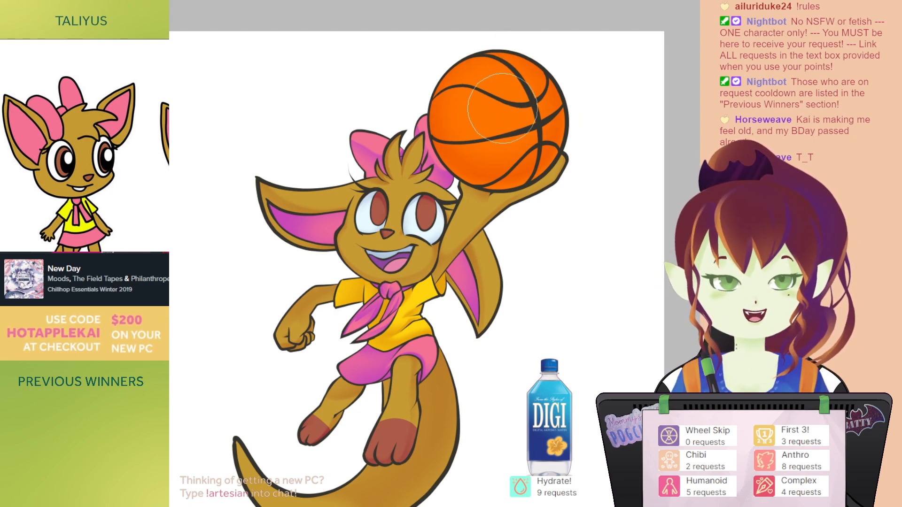
left_click_drag(531, 76, 510, 84)
key("bracketleft")
key("bracketleft")
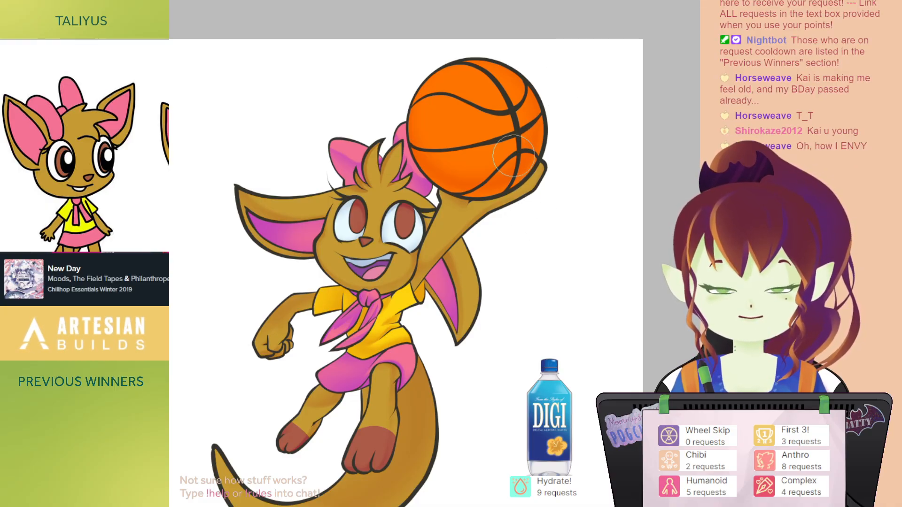
Step: Select the fur of the legs and tail, blend soft shading into it, and clear the selection
mouse_move(501, 168)
left_mouse_down()
mouse_move(513, 141)
mouse_move(542, 134)
mouse_move(520, 135)
mouse_move(530, 150)
left_mouse_up()
mouse_move(499, 114)
left_mouse_down()
mouse_move(487, 151)
mouse_move(491, 124)
left_mouse_up()
left_click(496, 160, "alt")
left_click(475, 167, "ctrl")
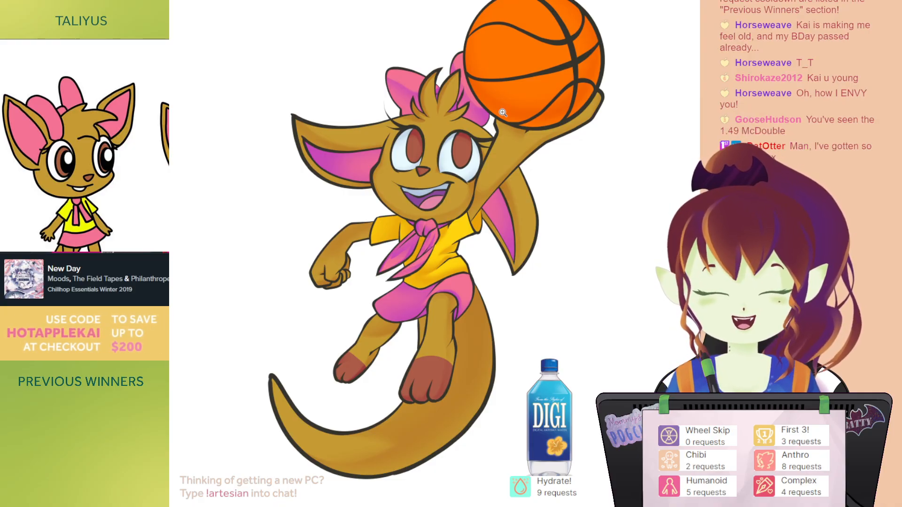
mouse_move(498, 187)
left_mouse_down()
mouse_move(507, 183)
mouse_move(531, 211)
mouse_move(527, 153)
mouse_move(543, 102)
left_mouse_up()
left_click(518, 191)
left_click(504, 276)
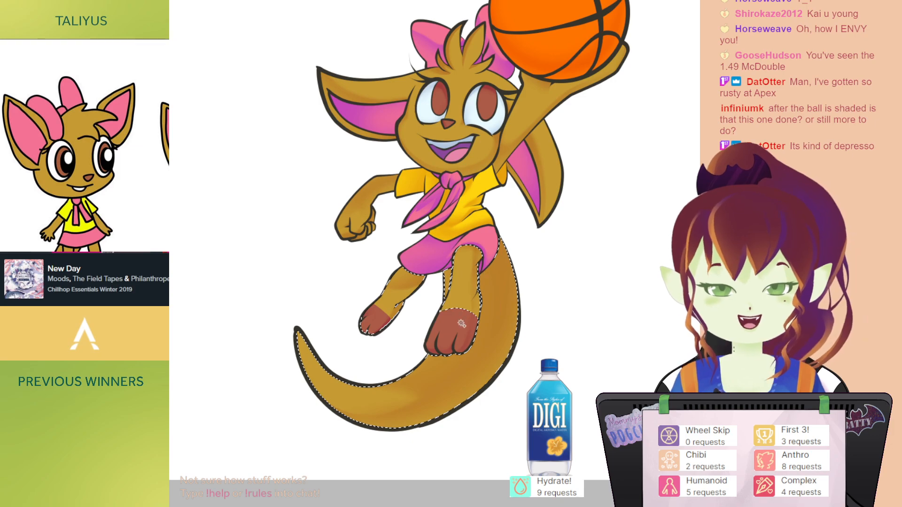
key("ctrl+d")
key("b")
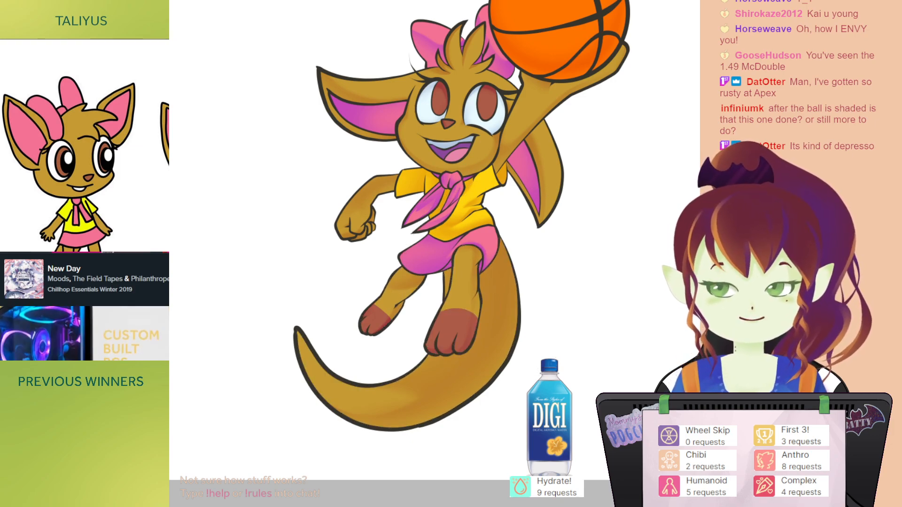
Step: Select only the tail fur, deepen its soft orange-brown shading with a large brush, and clear the selection
left_click_drag(547, 184, 536, 172)
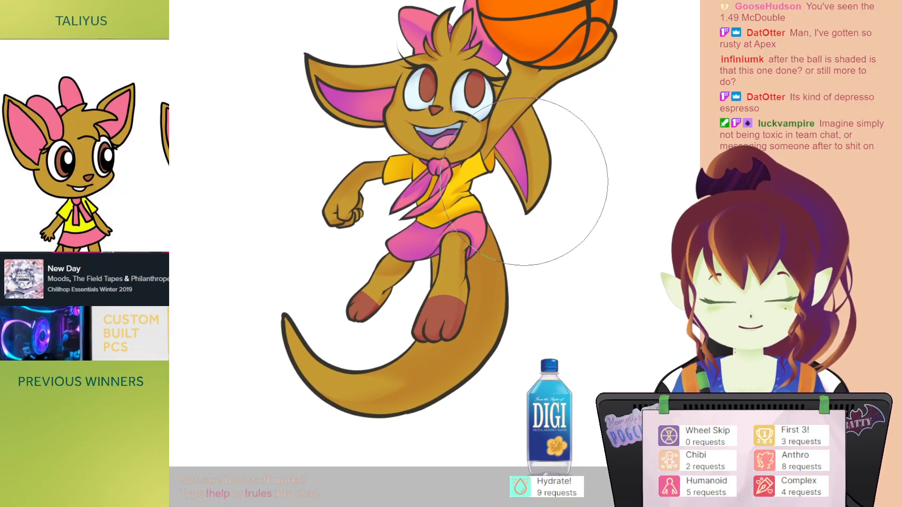
left_click_drag(475, 242, 493, 155)
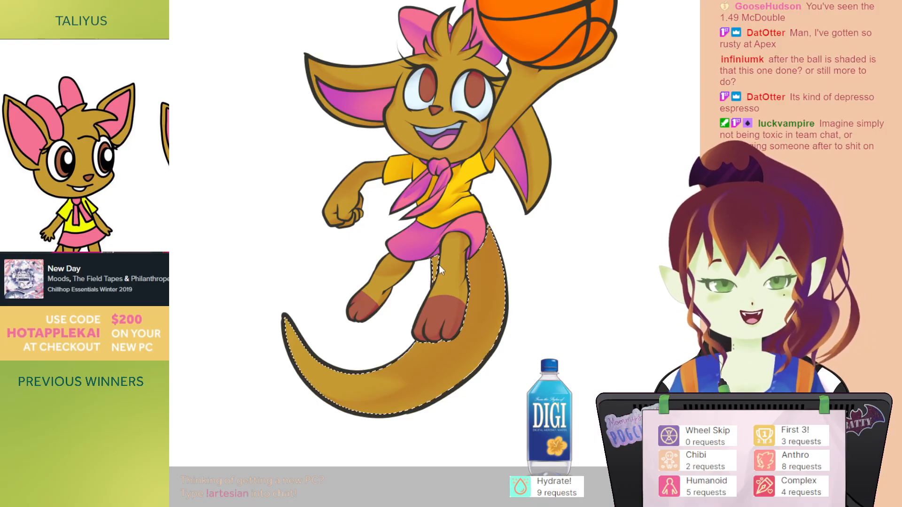
key("ctrl+d")
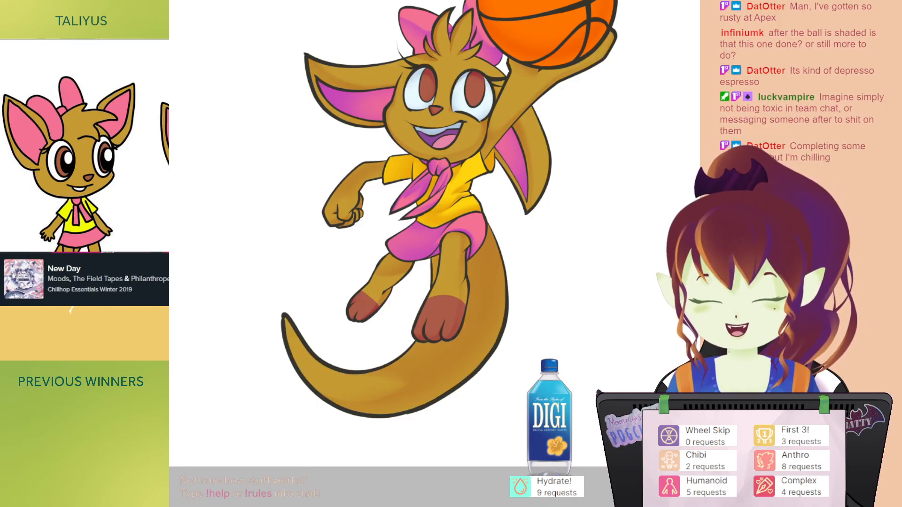
left_click_drag(482, 260, 465, 257)
left_click_drag(472, 216, 447, 247)
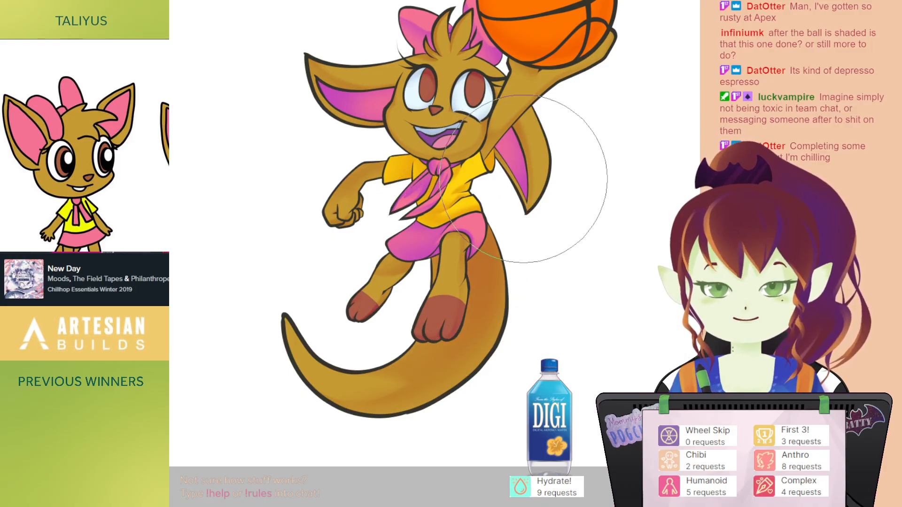
left_click_drag(545, 194, 532, 208)
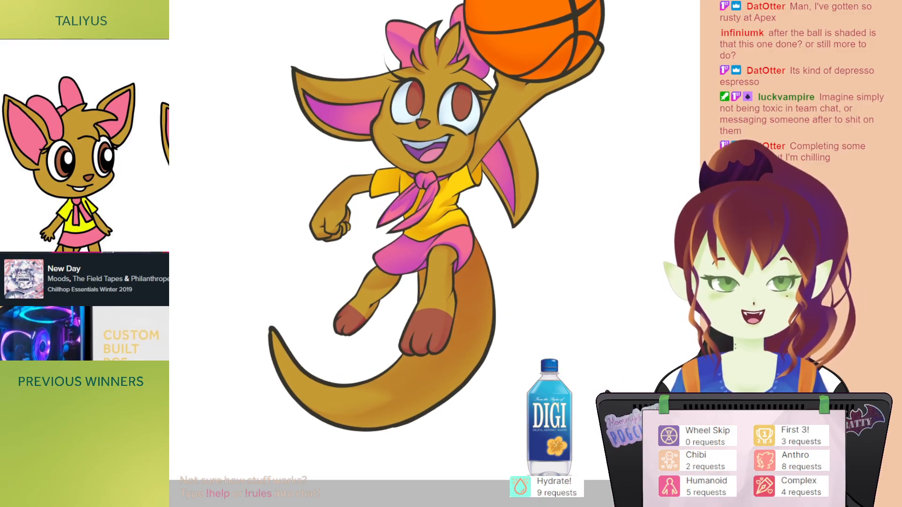
Step: Select the fur of the head and ears, apply soft shading, and clear the selection
key("w")
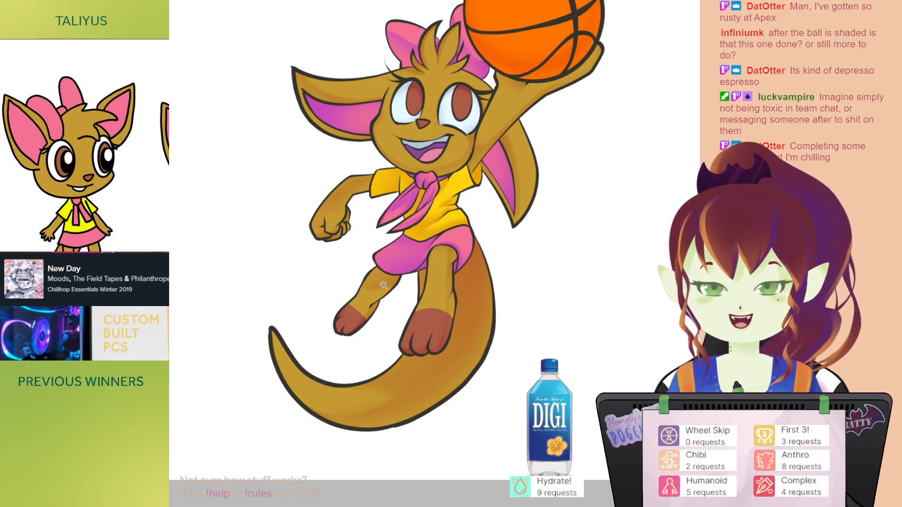
left_click(383, 283)
left_click(514, 157)
left_click_drag(515, 155, 504, 205)
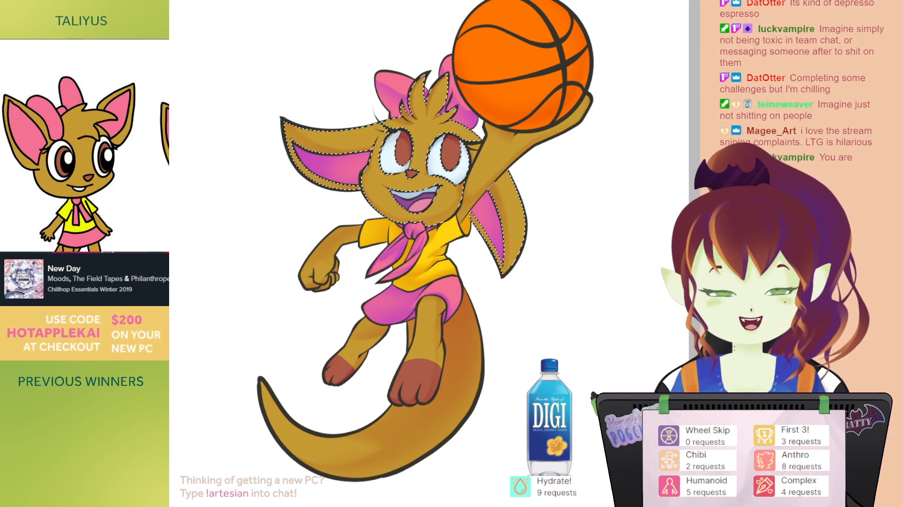
key("ctrl+d")
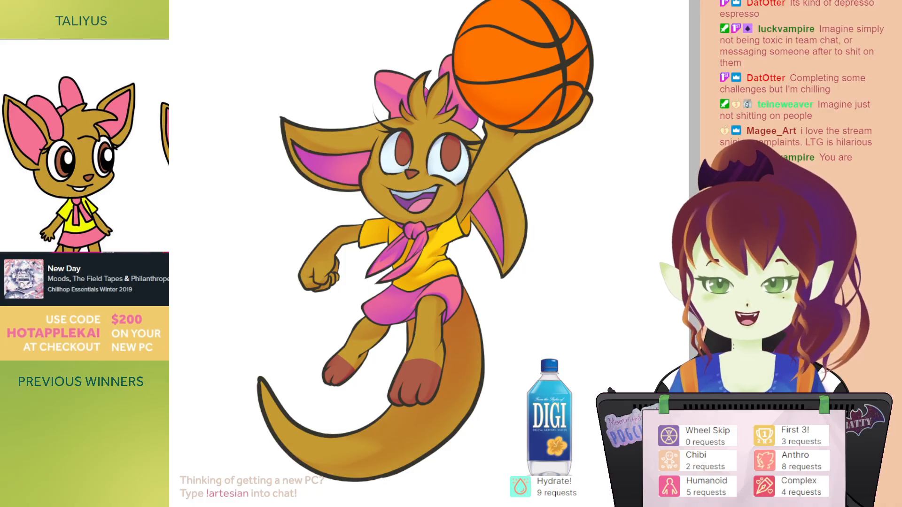
Step: Return to the brush and reduce its size for finer shading
key("b")
key("[")
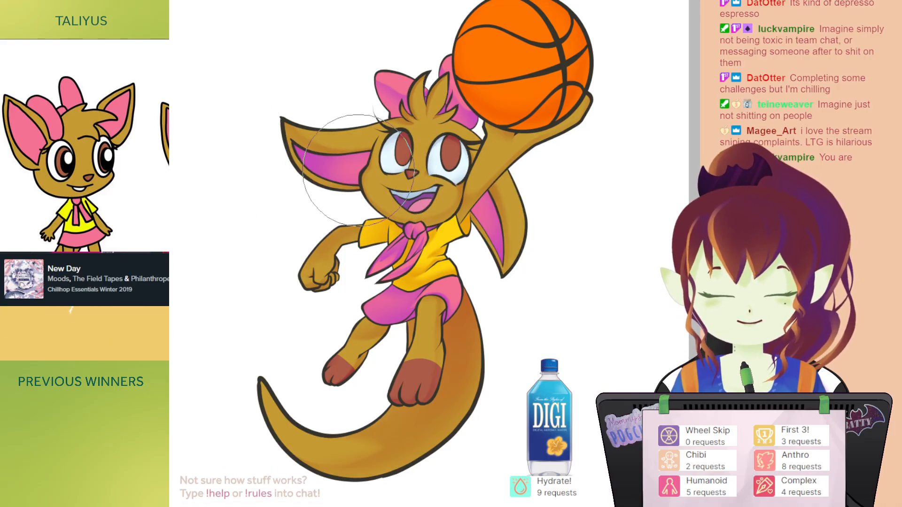
key("[")
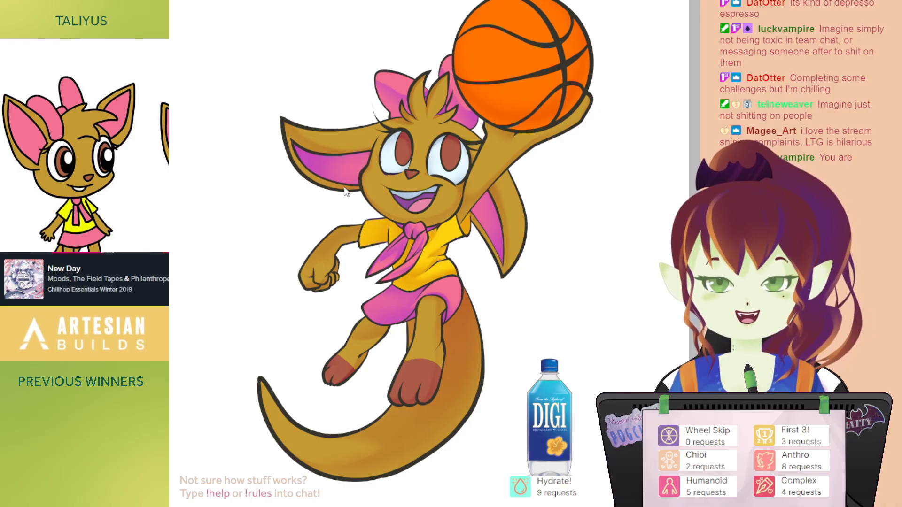
left_click_drag(452, 162, 436, 170)
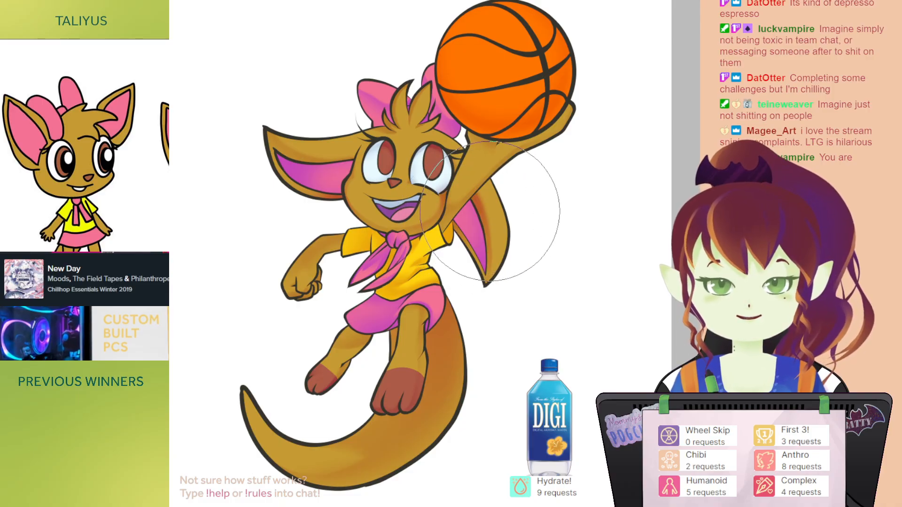
key("[")
left_click_drag(471, 218, 479, 217)
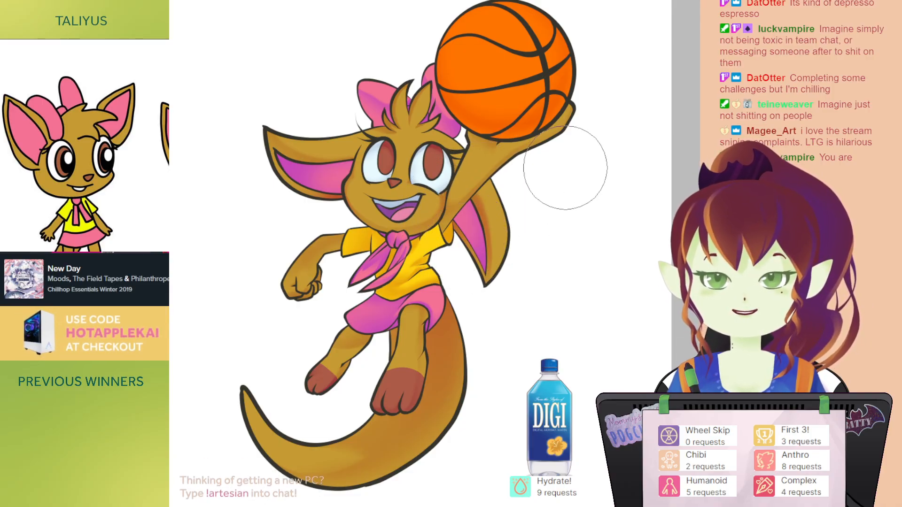
left_click_drag(563, 177, 562, 184)
left_click_drag(394, 253, 436, 258)
left_click_drag(582, 105, 564, 115)
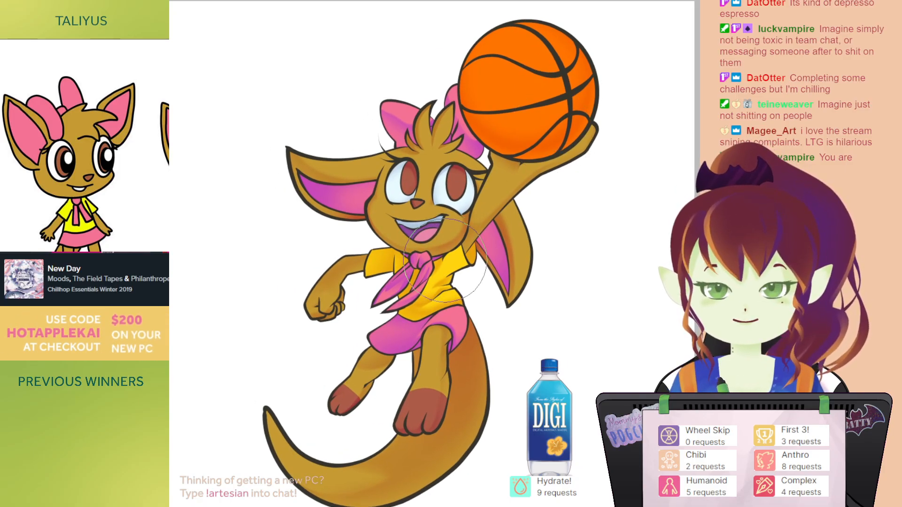
left_click_drag(474, 209, 500, 165)
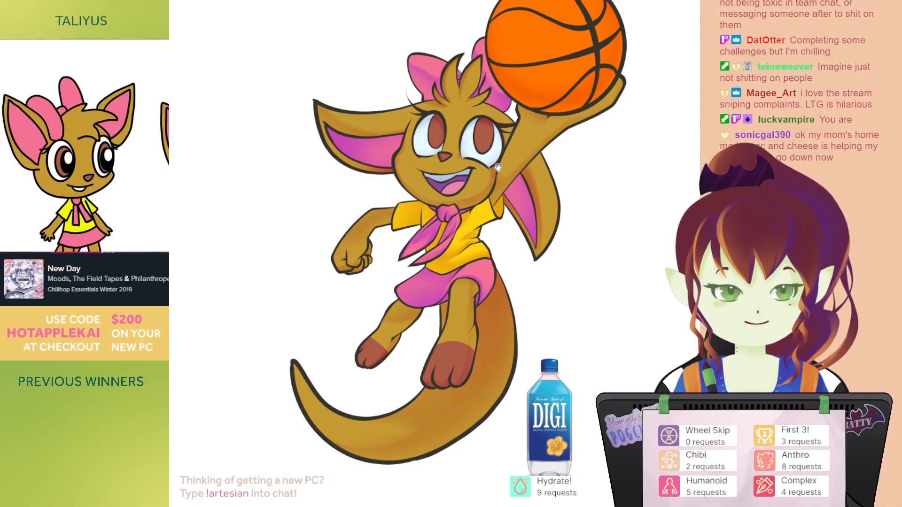
left_click_drag(479, 208, 465, 227)
mouse_move(469, 184)
left_mouse_down()
mouse_move(465, 205)
mouse_move(463, 170)
left_mouse_up()
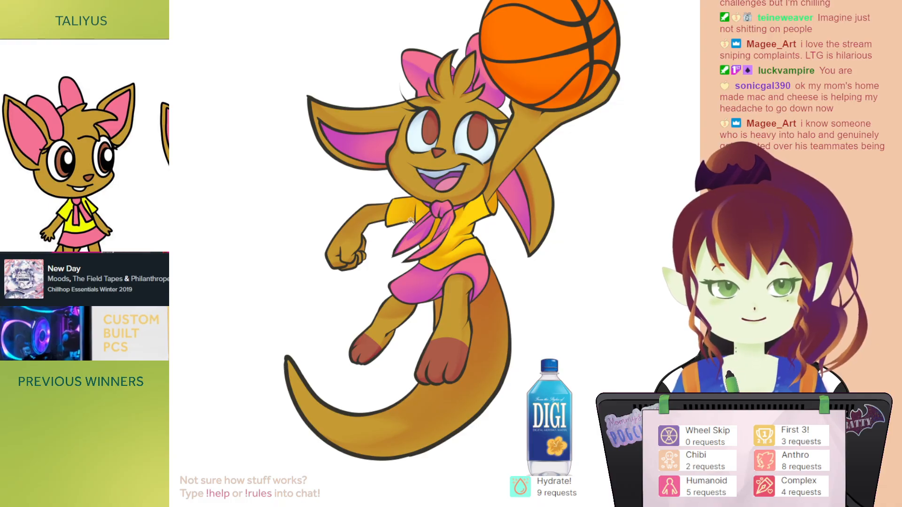
Step: Select the lowered arm, add soft orange-brown shading toward its fist, and clear the selection
left_click(358, 225)
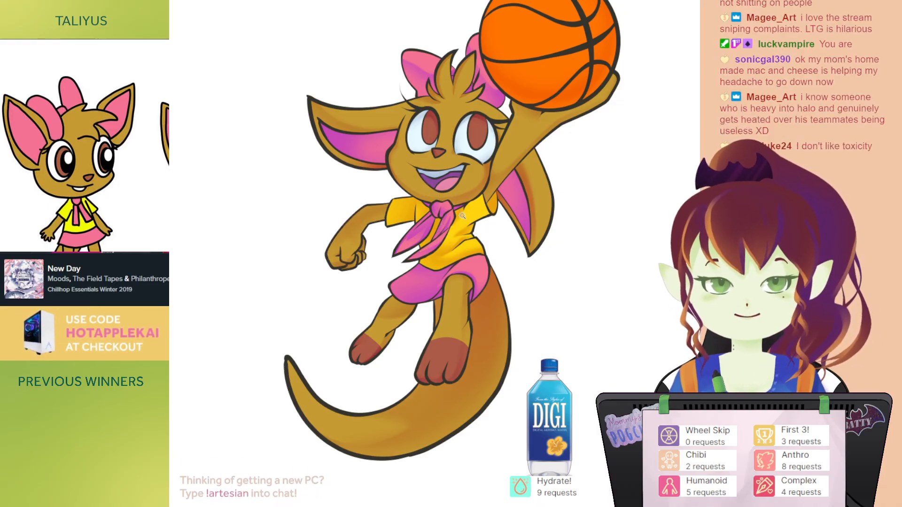
key("ctrl+d")
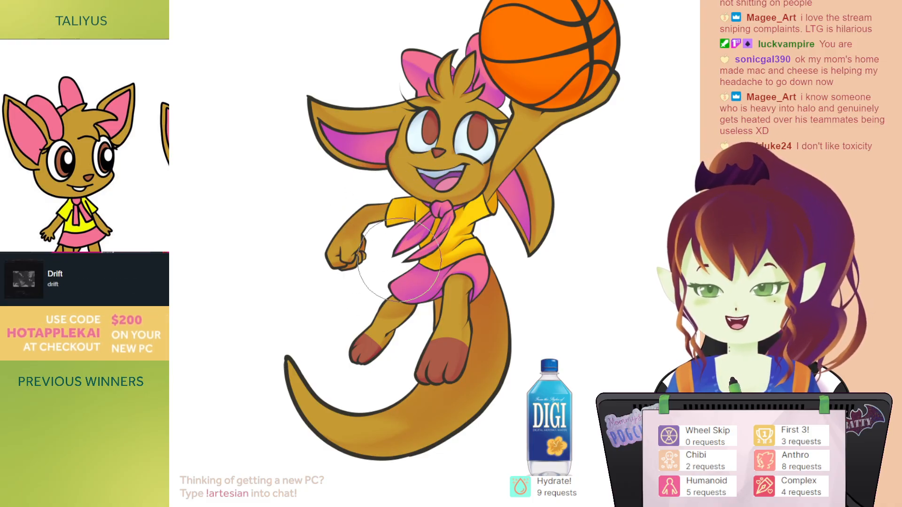
mouse_move(455, 213)
left_mouse_down()
mouse_move(447, 246)
mouse_move(443, 206)
left_mouse_up()
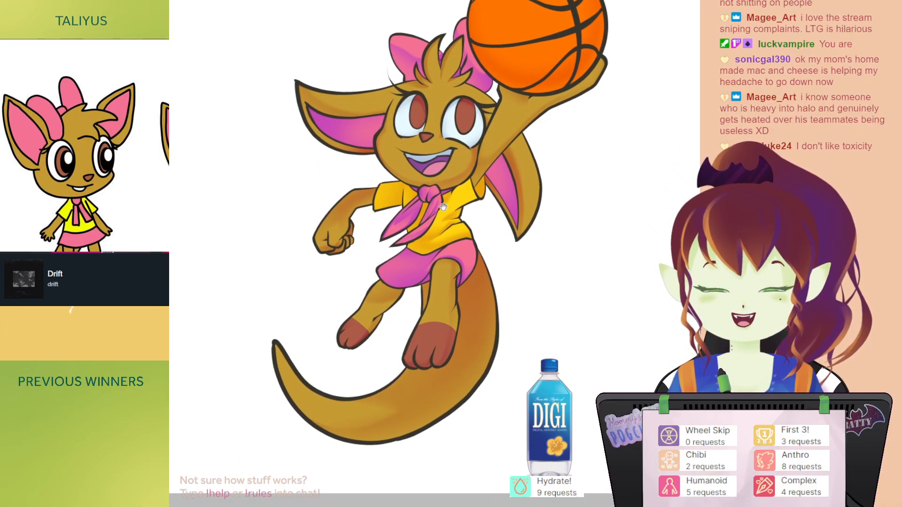
Step: Select the raised arm beneath the basketball, blend soft shading into its fur, and clear the selection
mouse_move(552, 204)
left_mouse_down()
mouse_move(544, 268)
mouse_move(548, 249)
left_mouse_up()
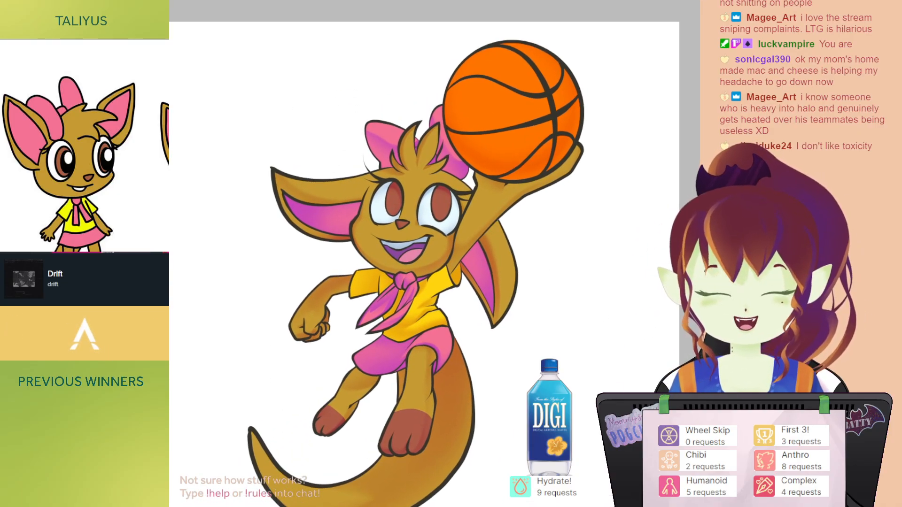
left_click_drag(544, 290, 559, 308)
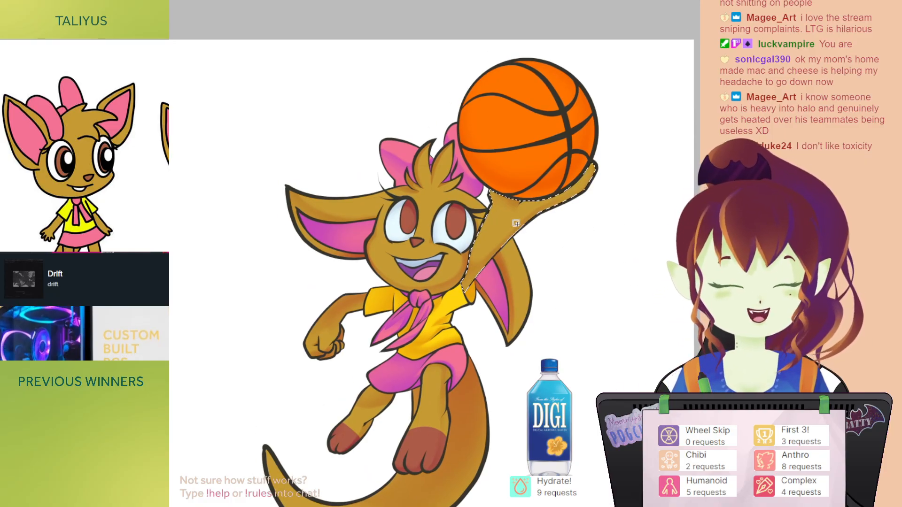
key("ctrl+d")
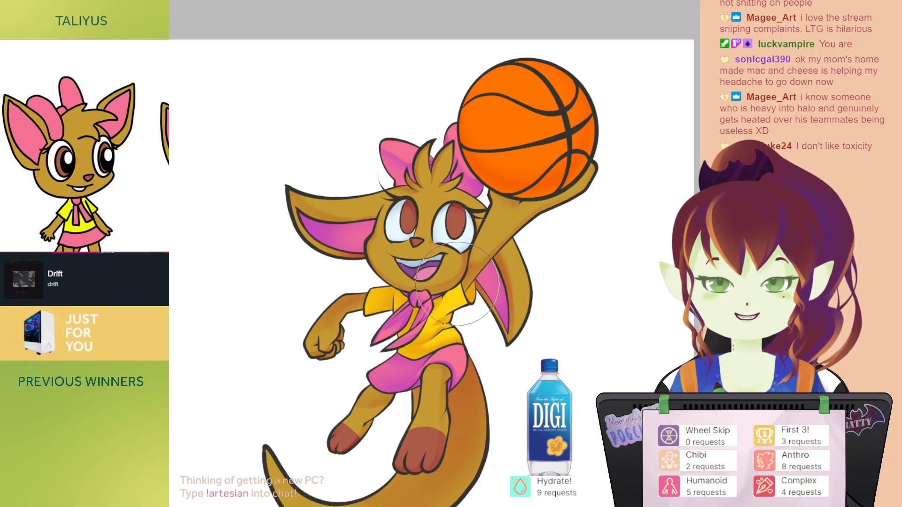
left_click_drag(464, 317, 478, 250)
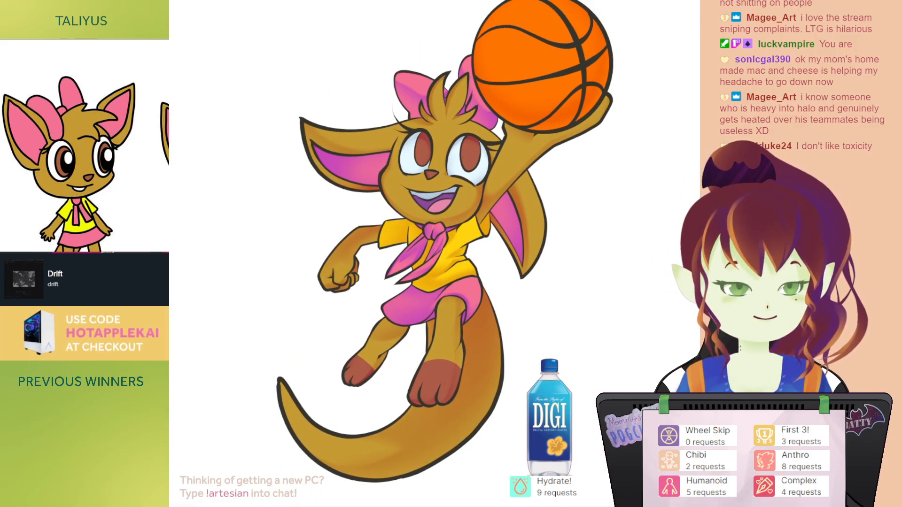
Step: Select the basketball's panels, soften the shading near the lower edge, and clear the selection
mouse_move(527, 272)
left_mouse_down()
mouse_move(536, 235)
mouse_move(534, 305)
mouse_move(517, 309)
mouse_move(515, 299)
left_mouse_up()
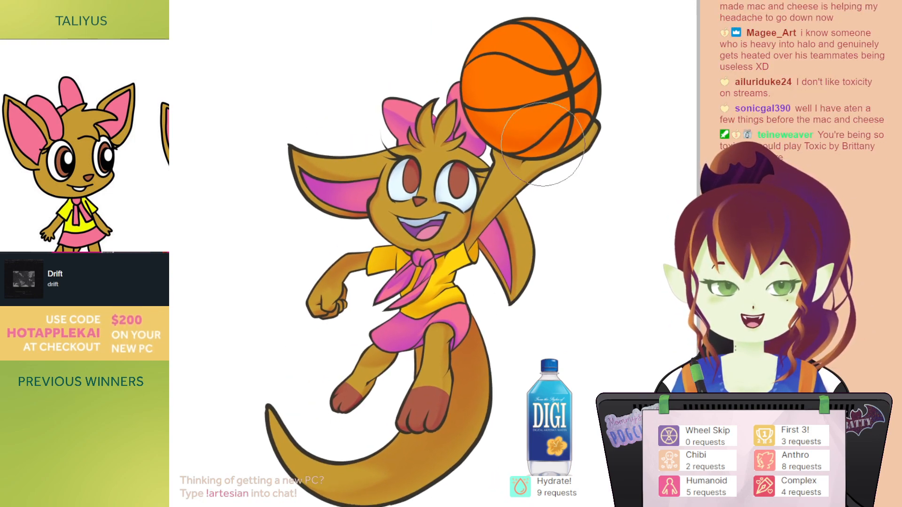
left_click(532, 113)
key("ctrl+d")
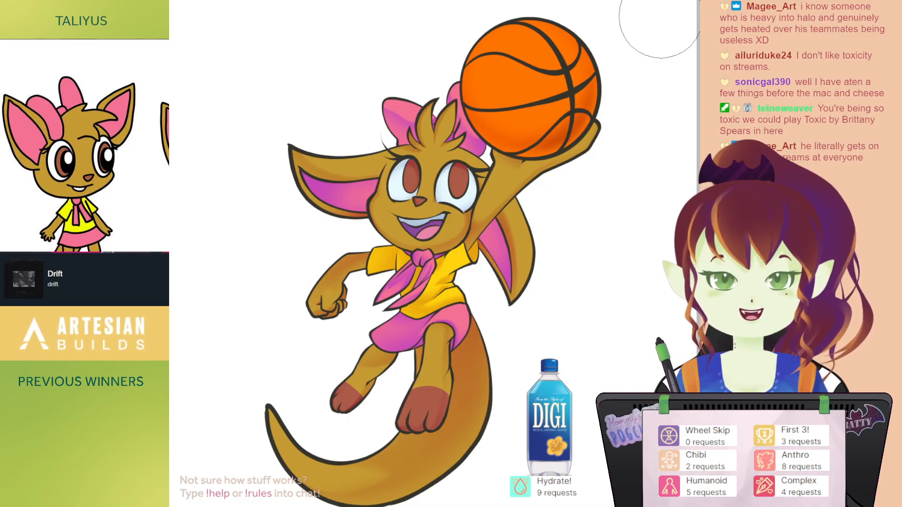
left_click_drag(620, 104, 610, 102)
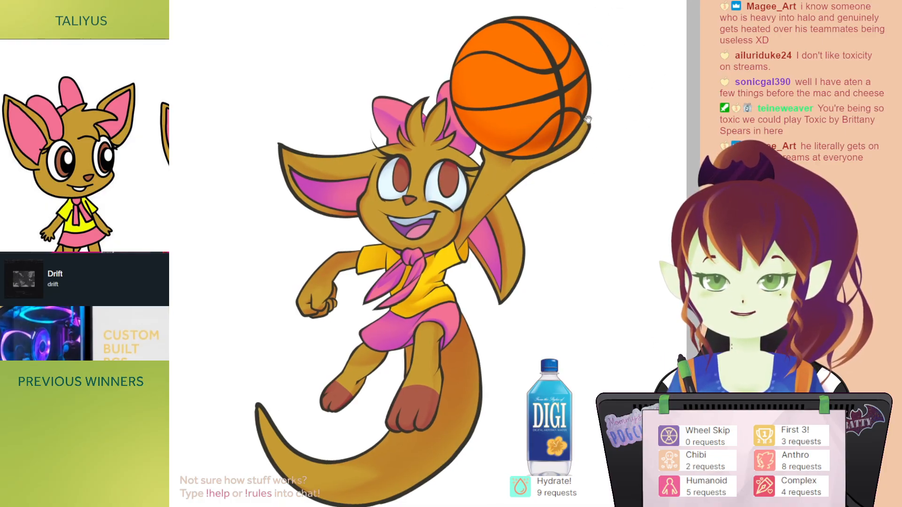
left_click_drag(565, 162, 573, 153)
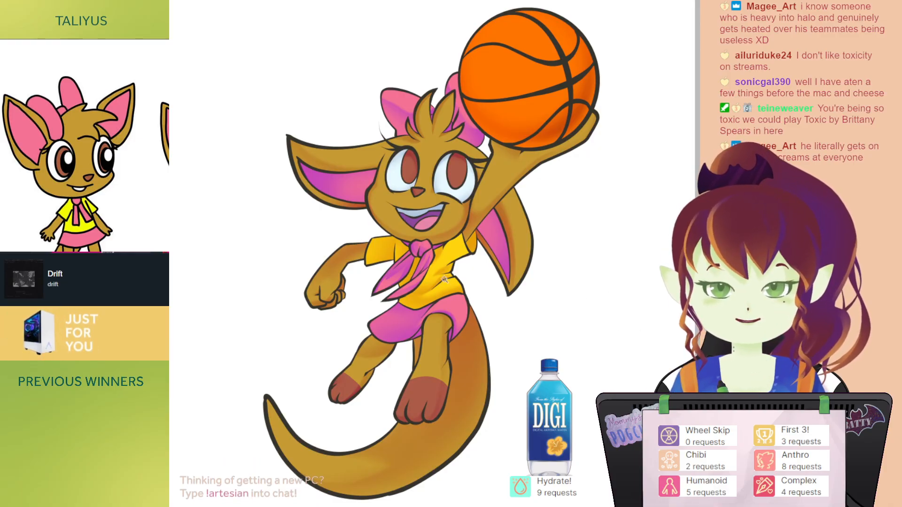
Step: Select the yellow shirt's body and sleeve areas for brushing and hide the selection outline
left_click(443, 277)
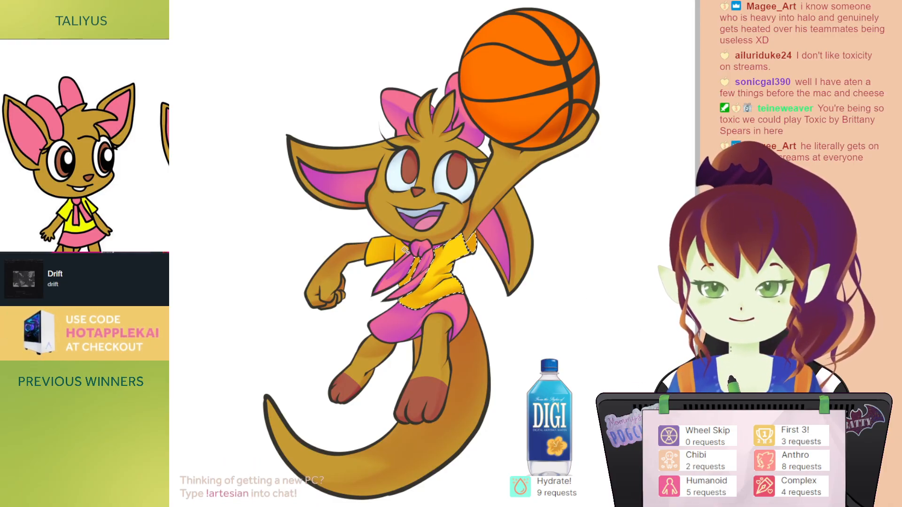
left_click(405, 251, "shift")
key("b")
key("ctrl+h")
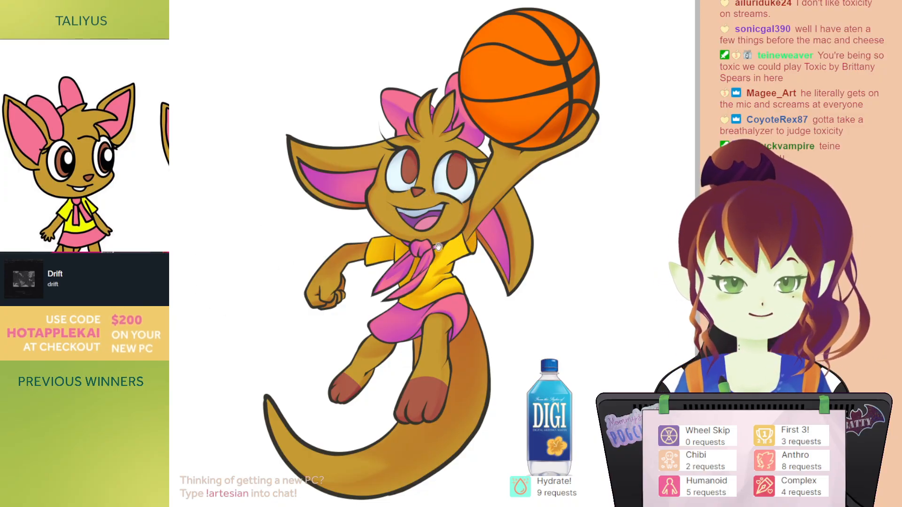
Step: Reduce the brush size and touch up the shading on the shirt sleeve beneath the raised arm
scroll(439, 209, "down", 1)
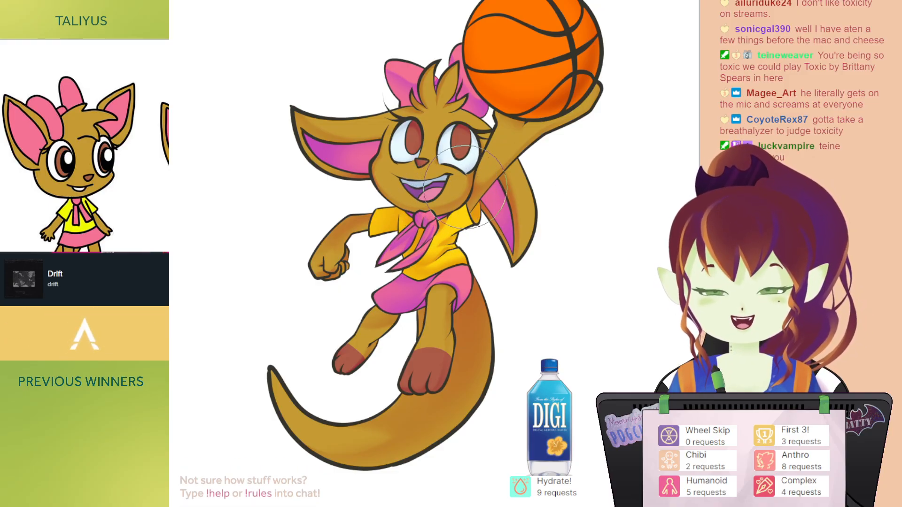
key("bracketleft")
key("bracketleft")
key("bracketleft")
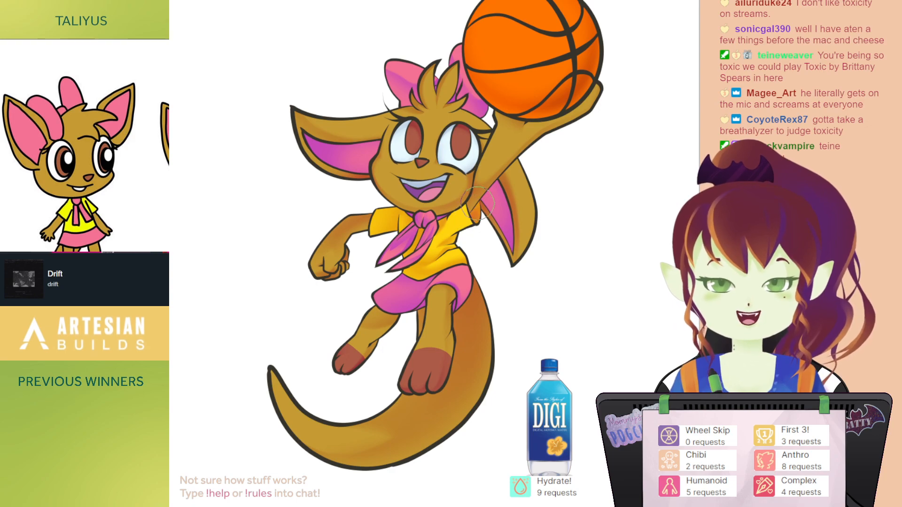
left_click_drag(519, 183, 521, 191)
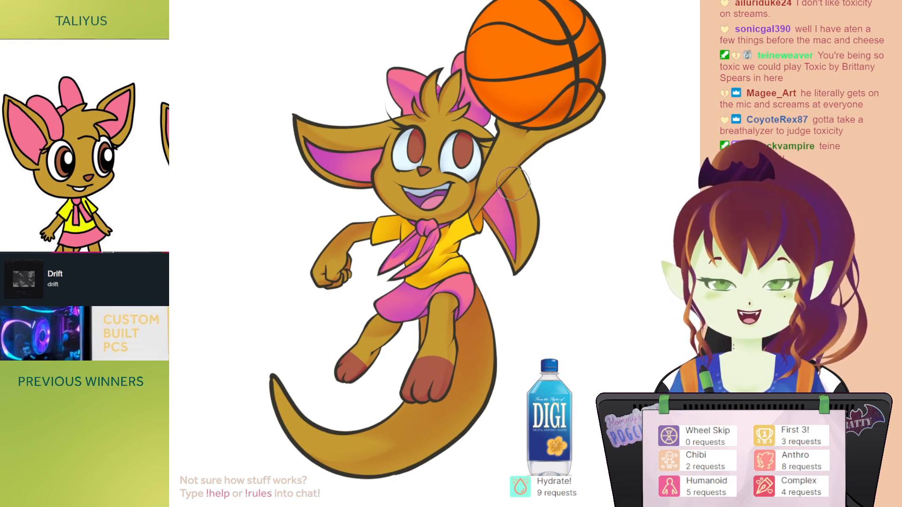
left_click_drag(534, 189, 541, 201)
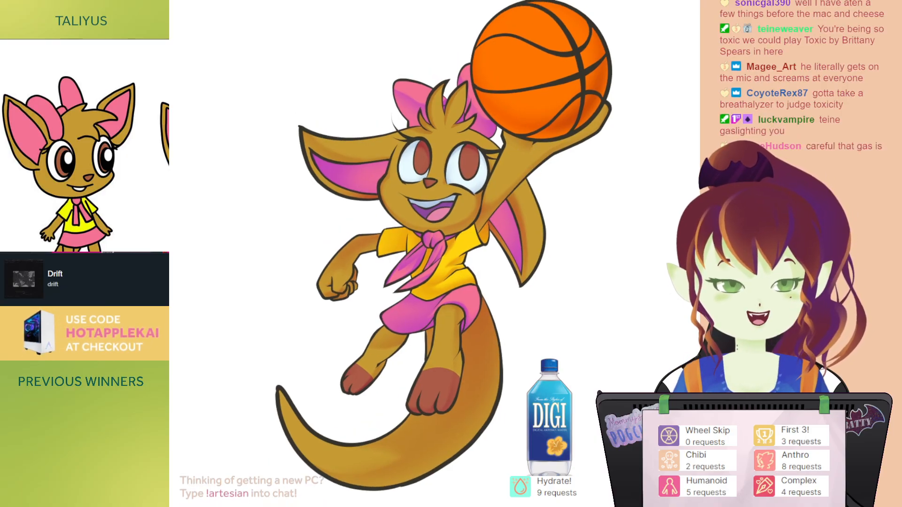
Step: Brush a soft, lighter orange highlight across the basketball's upper part
left_click_drag(451, 201, 419, 243)
left_click_drag(422, 195, 454, 148)
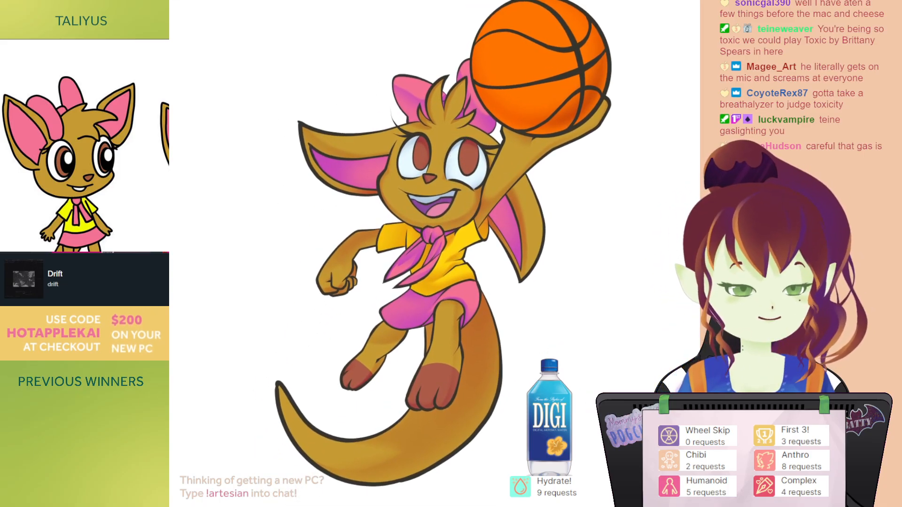
key("ctrl+z")
key("ctrl+y")
mouse_move(467, 203)
left_mouse_down()
mouse_move(477, 199)
mouse_move(466, 182)
mouse_move(451, 188)
left_mouse_up()
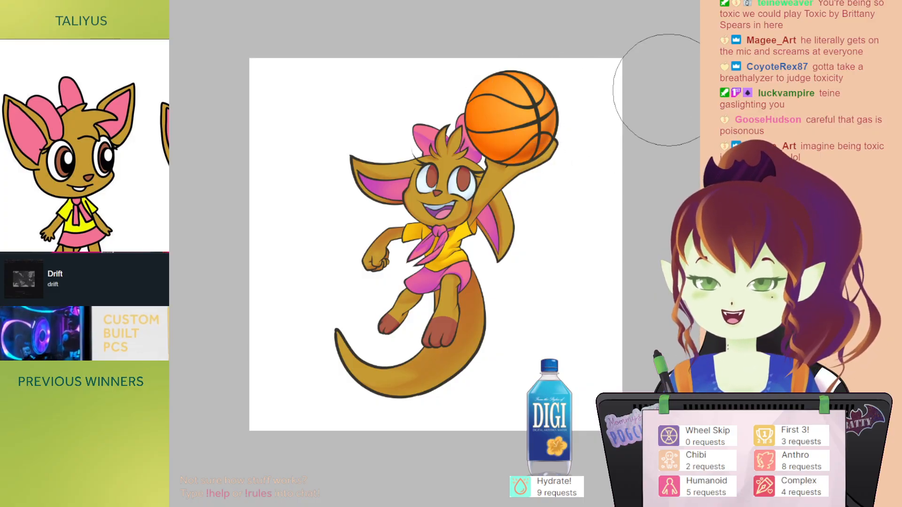
left_click_drag(669, 155, 656, 162)
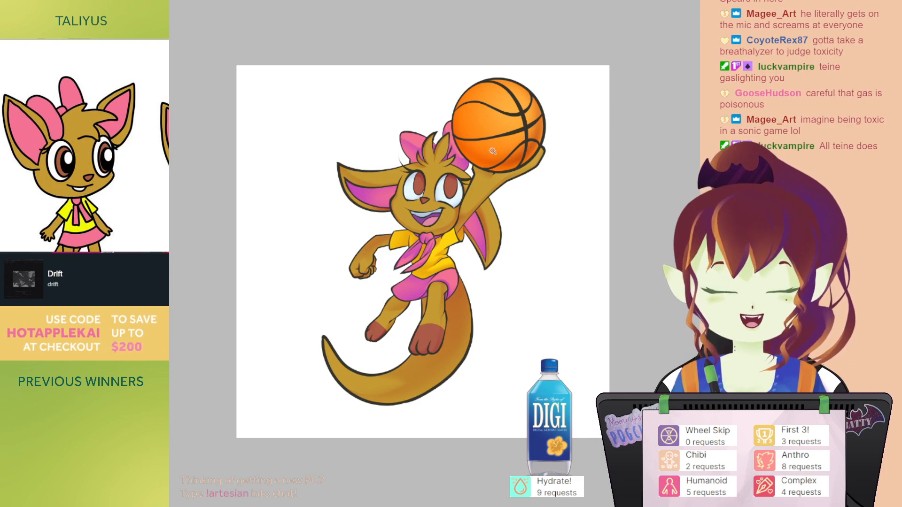
Step: Select the pink areas and blend soft warm highlights into the inner ears and hair bow with a smaller brush
left_click(461, 163)
key("ctrl+d")
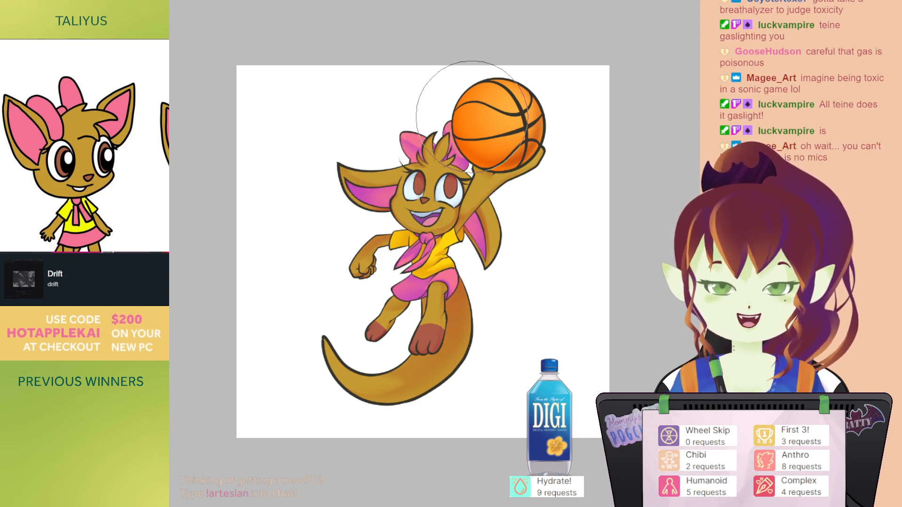
key("bracketleft")
key("bracketleft")
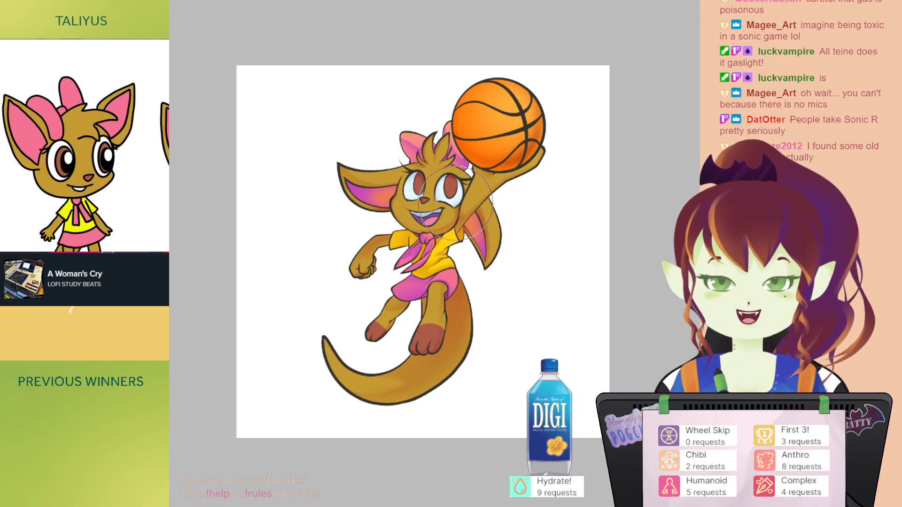
left_click_drag(444, 195, 431, 212)
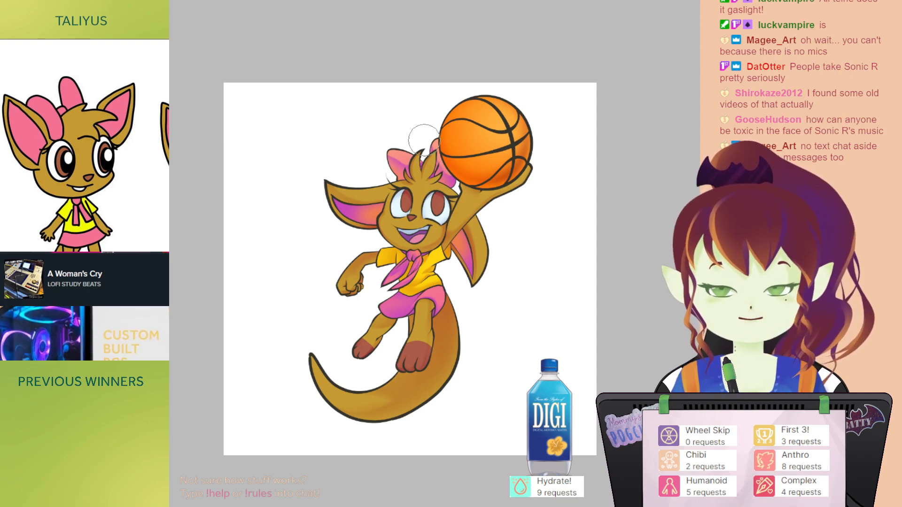
left_click_drag(424, 123, 421, 130)
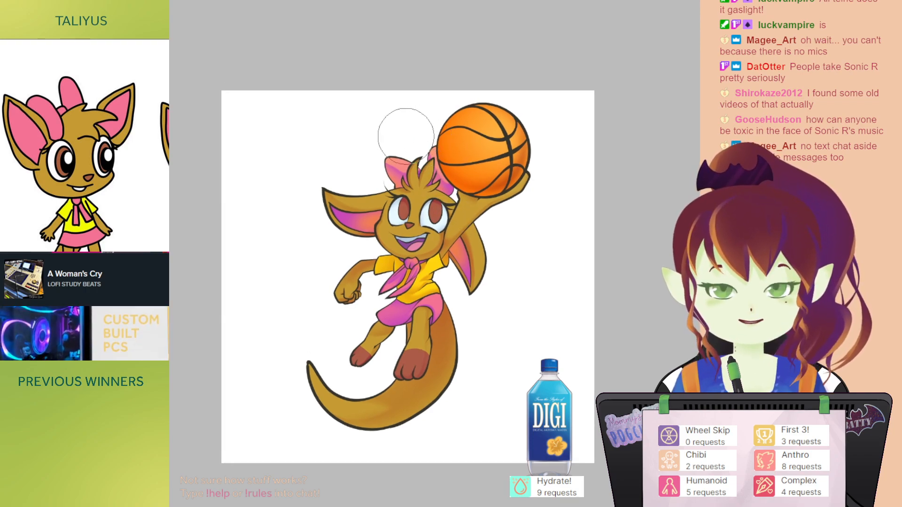
left_click_drag(520, 169, 512, 162)
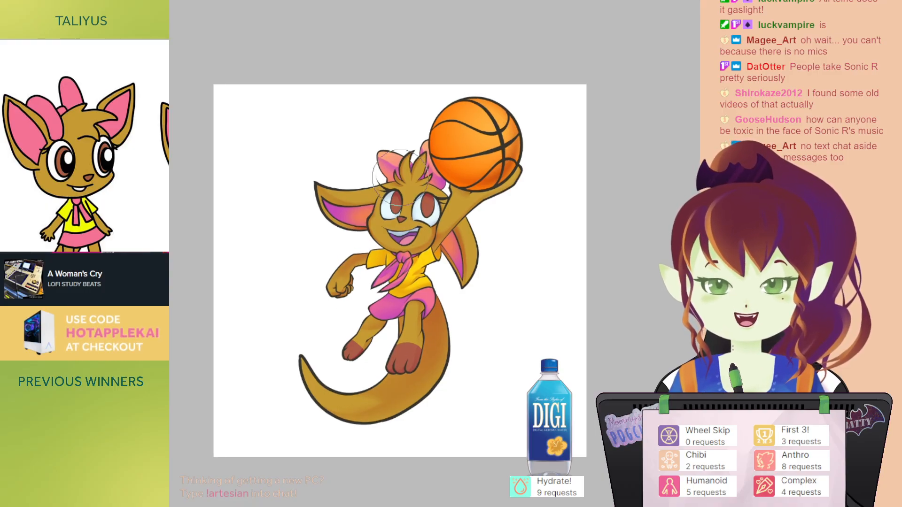
Step: Adjust the brush size and brush a soft golden glow over the brown fur of the ears and tail
key("ctrl+shift+d")
key("ctrl+d")
key("bracketright")
key("bracketright")
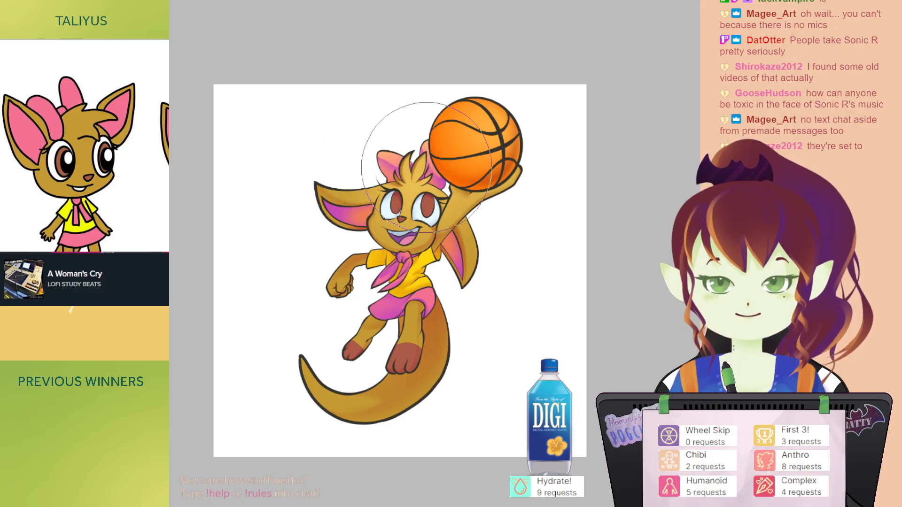
key("bracketleft")
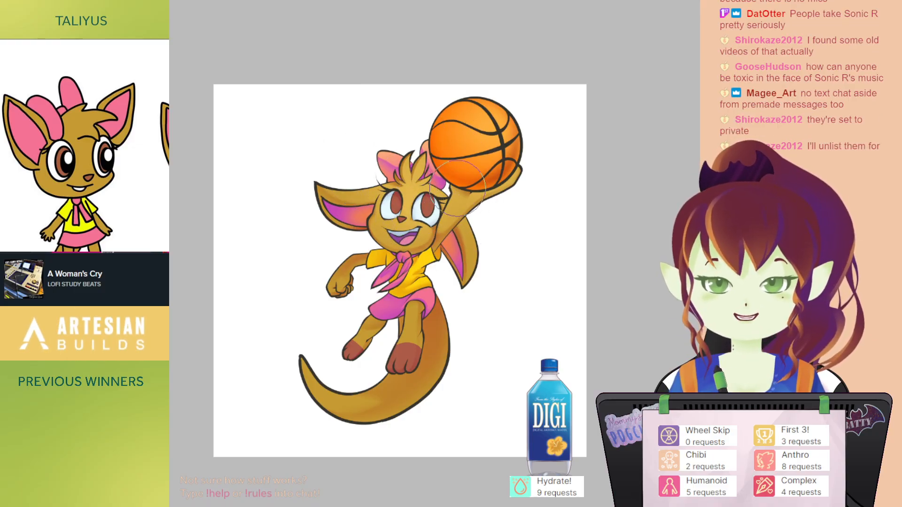
left_click_drag(498, 207, 497, 169)
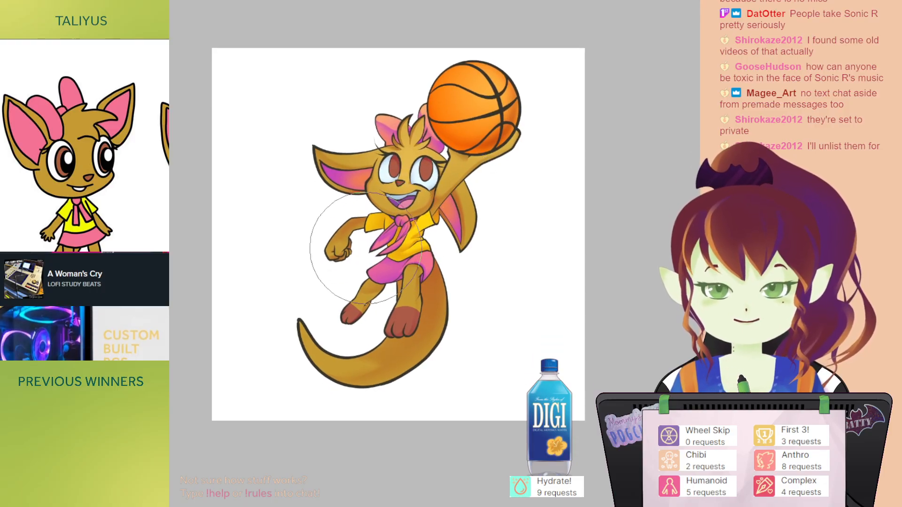
key("bracketleft")
key("bracketleft")
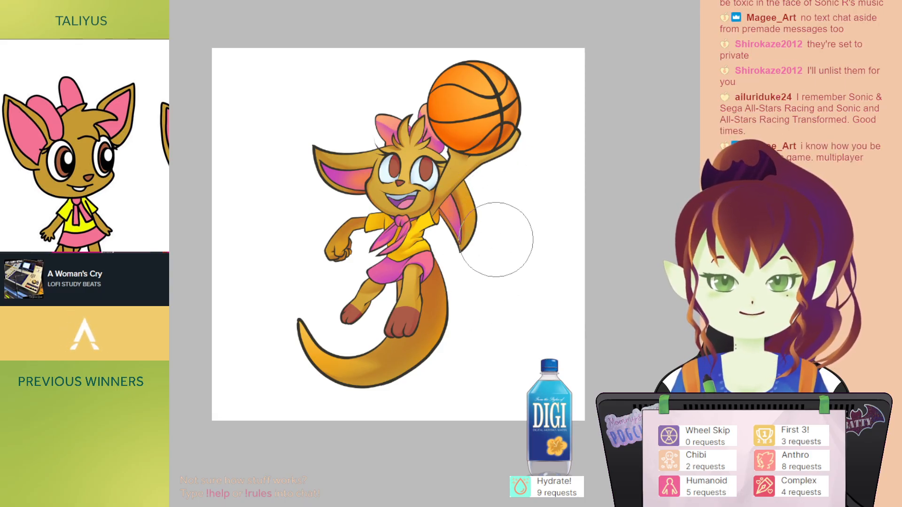
left_click_drag(570, 199, 573, 230)
left_click_drag(564, 187, 565, 189)
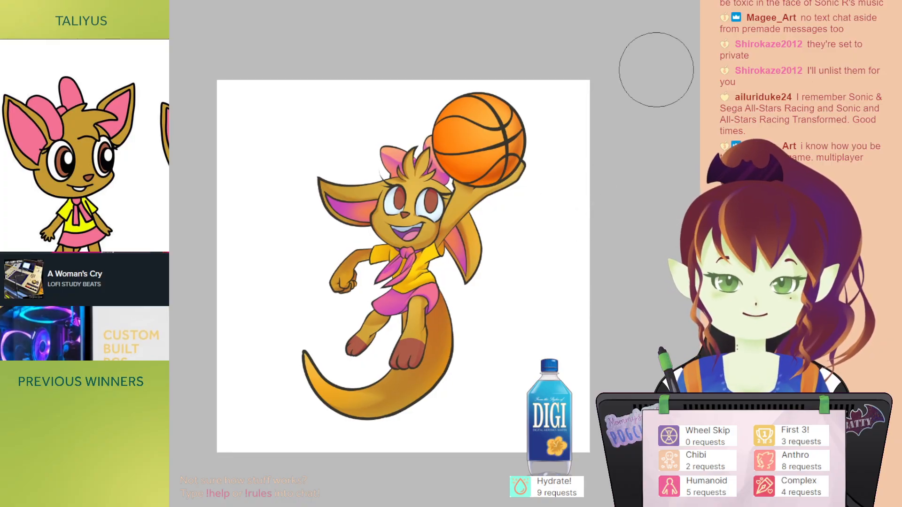
Step: Select the reddish-brown irises, nose and feet, hide the selection outline, and blend a soft orange glow into them
left_click_drag(559, 222, 538, 212)
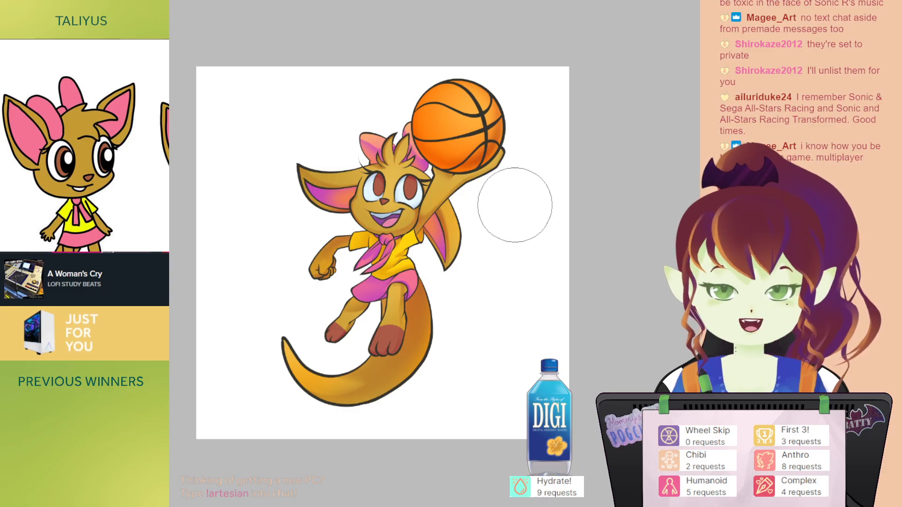
key("w")
left_click(381, 186)
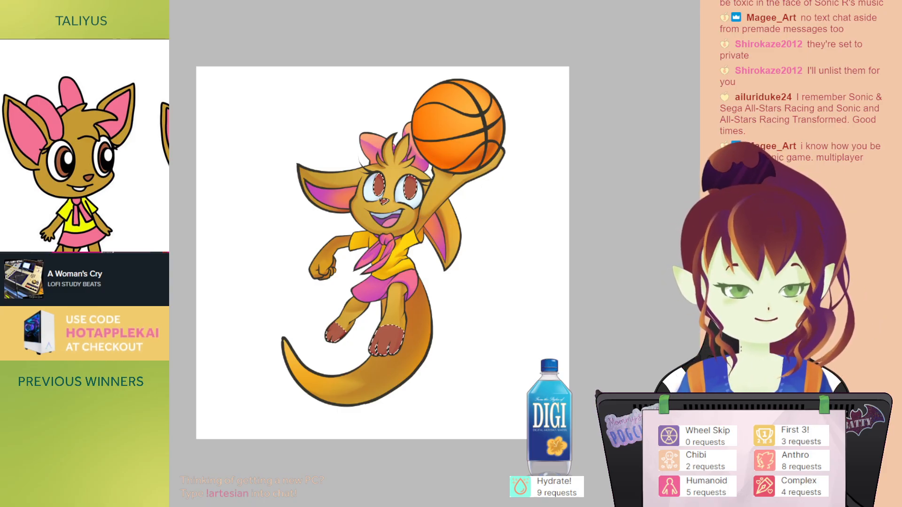
key("ctrl+d")
key("b")
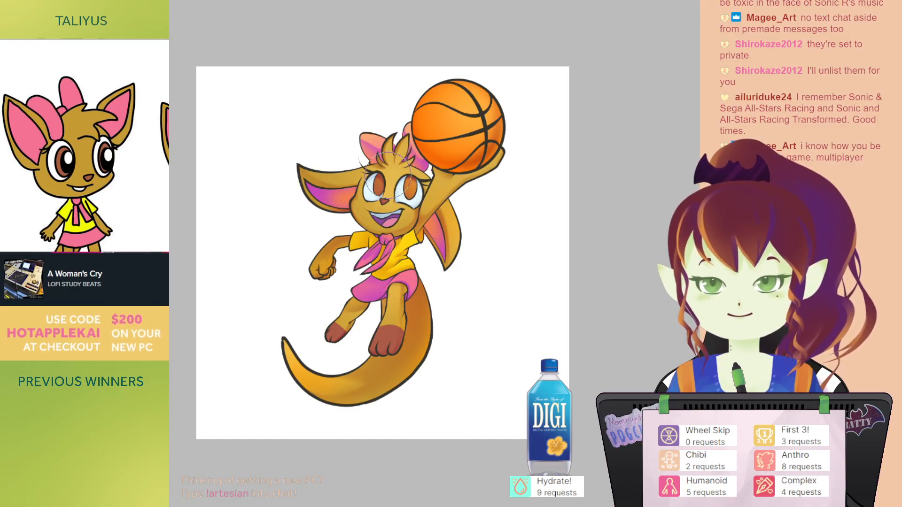
left_click_drag(533, 161, 541, 138)
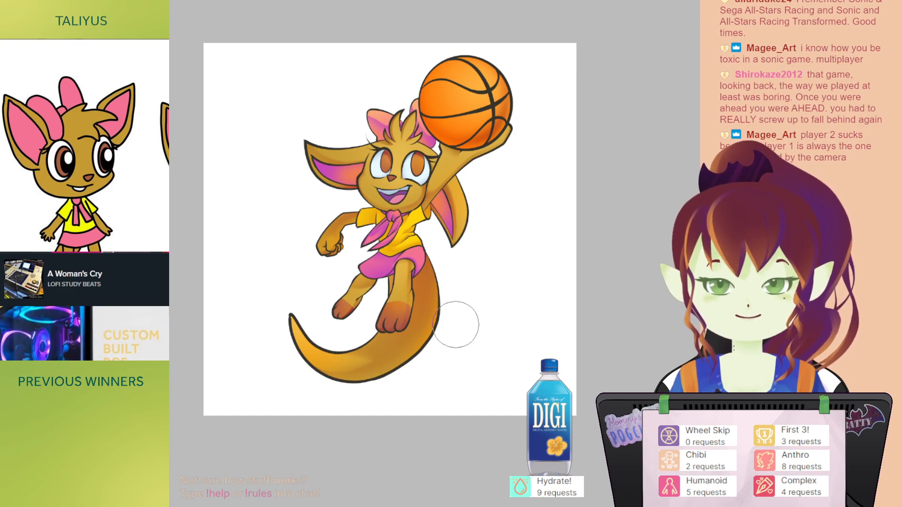
left_click_drag(569, 222, 559, 185)
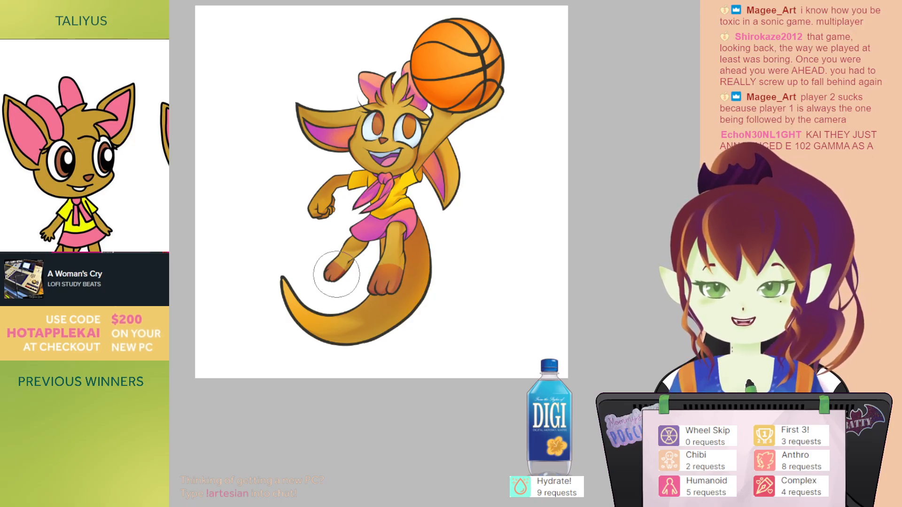
Step: Blend a soft orange-pink gradient into the shorts and the neck scarf
left_click_drag(387, 267, 389, 297)
key("w")
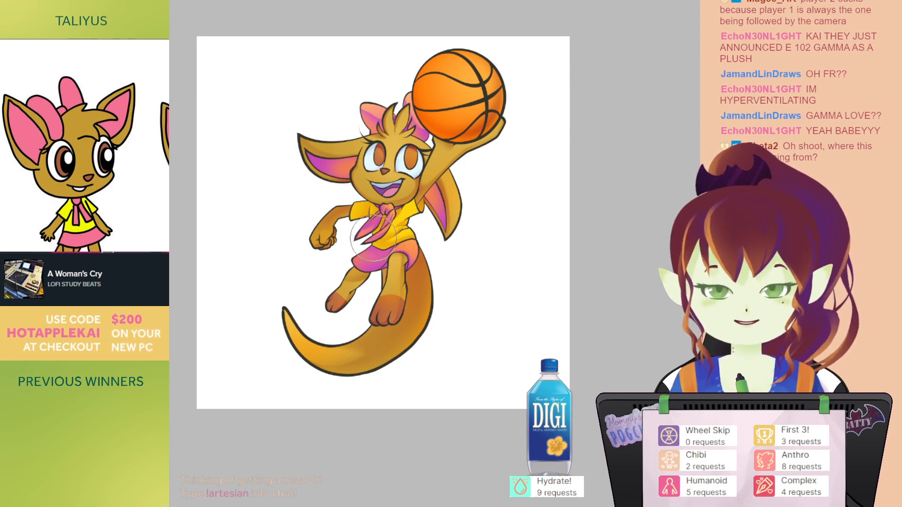
scroll(375, 239, "up", 2)
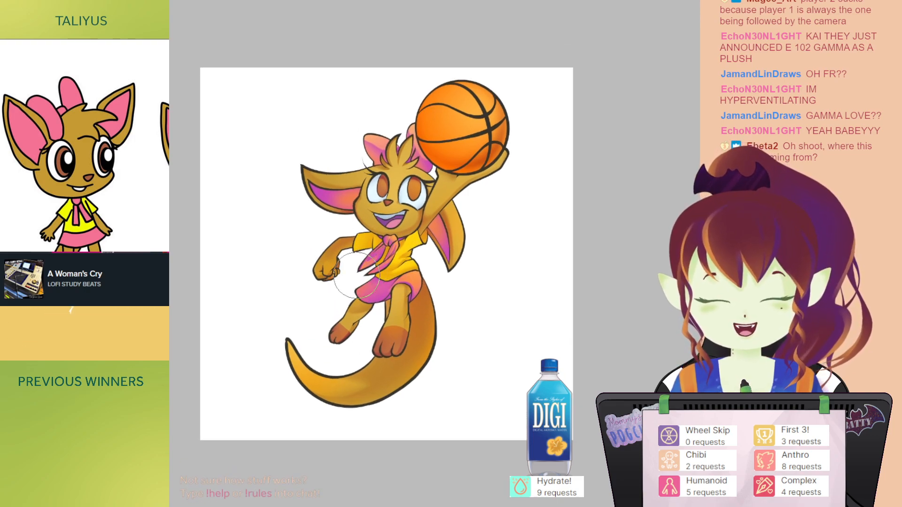
left_click_drag(398, 256, 423, 255)
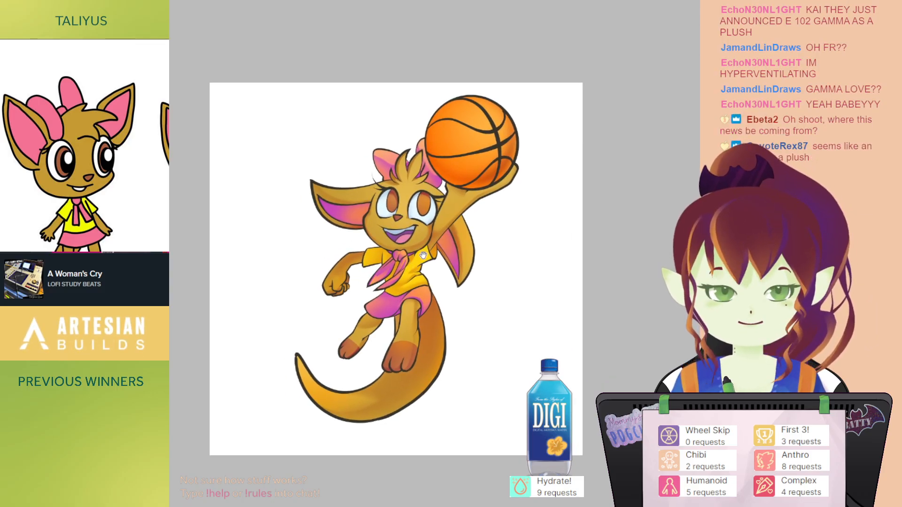
Step: Select the yellow shirt and sleeves, hide the selection outline, brush soft highlights over them, and undo an unwanted stroke
left_click_drag(418, 169, 419, 182)
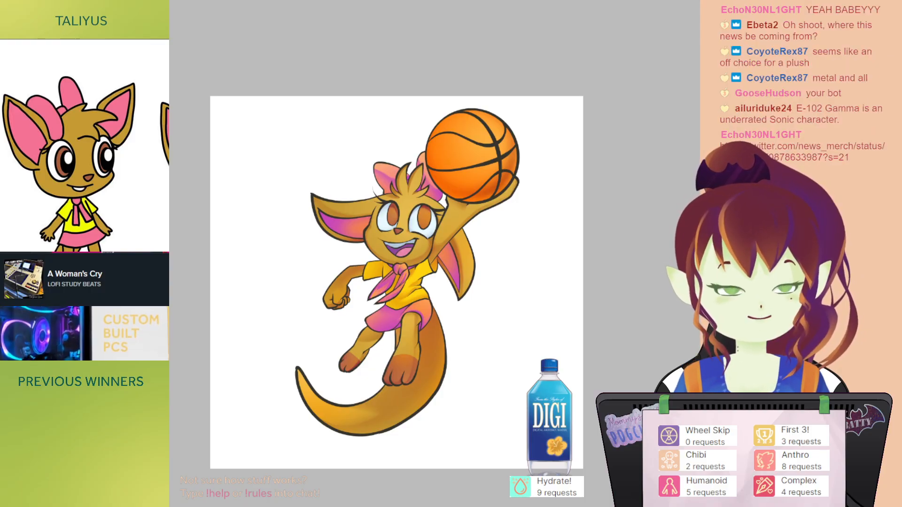
left_click(428, 270)
key("ctrl+d")
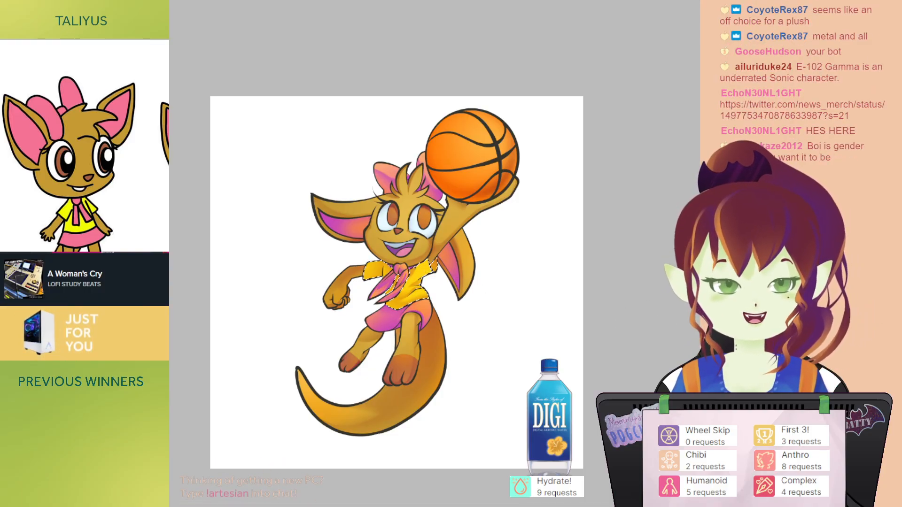
left_click_drag(410, 249, 404, 228)
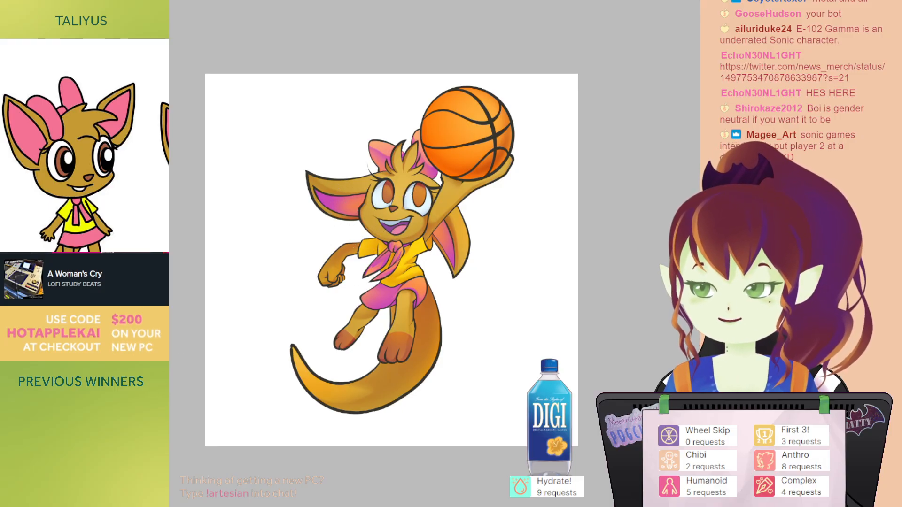
left_click_drag(357, 244, 410, 287)
key("ctrl+z")
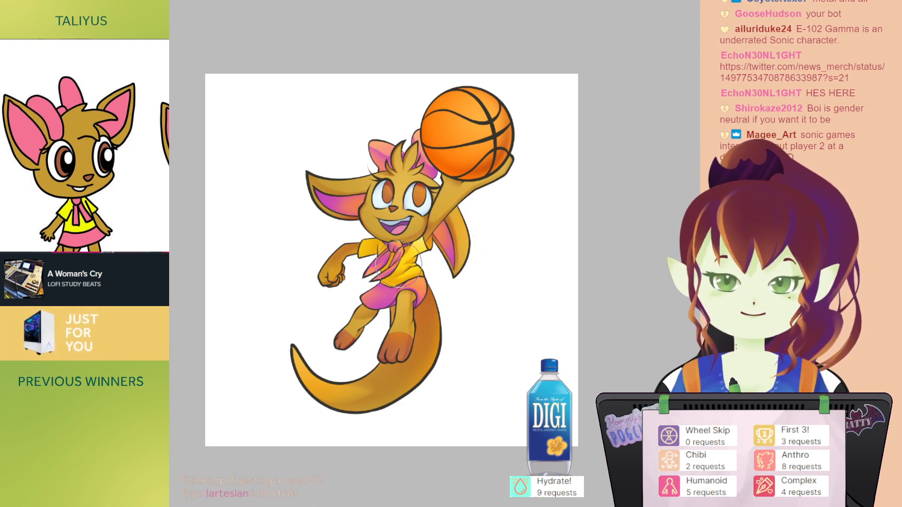
left_click_drag(543, 174, 548, 165)
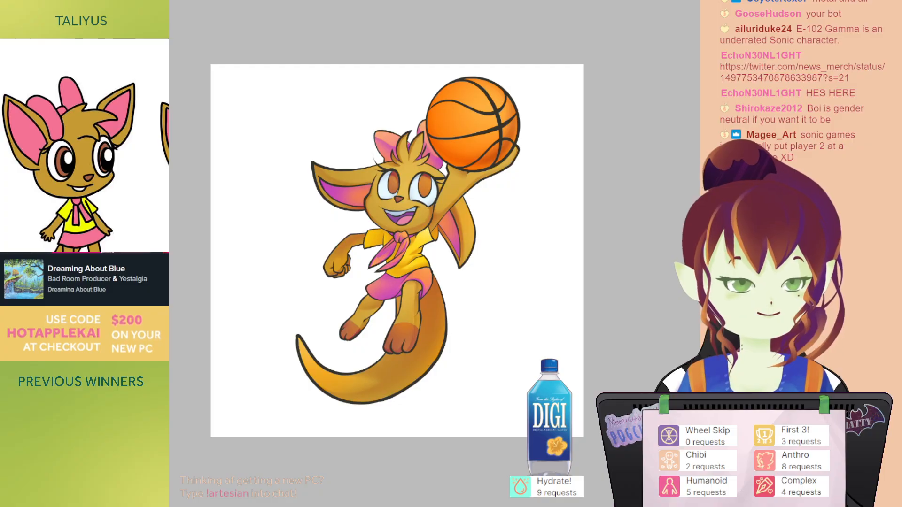
Step: Select only the teeth, hide the selection outline, and touch up their shading with a much smaller brush
left_click(449, 284)
left_click_drag(440, 264, 478, 262)
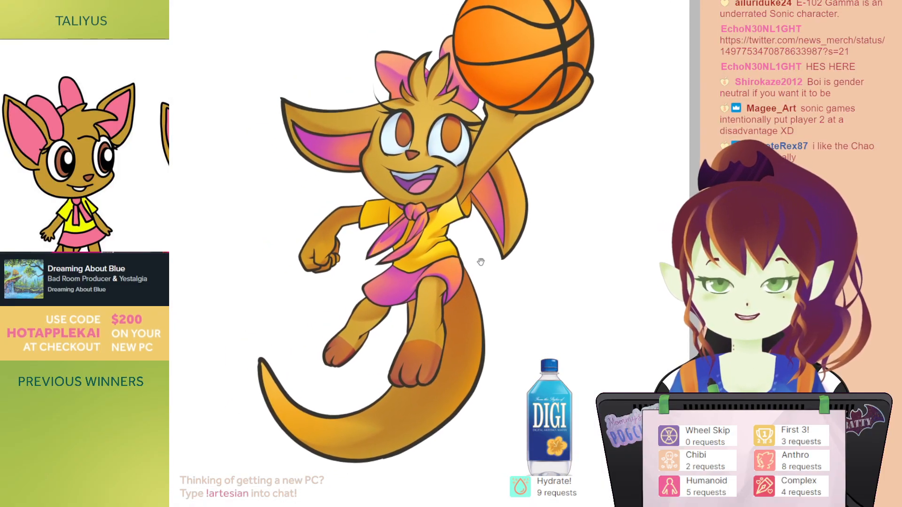
left_click(416, 180)
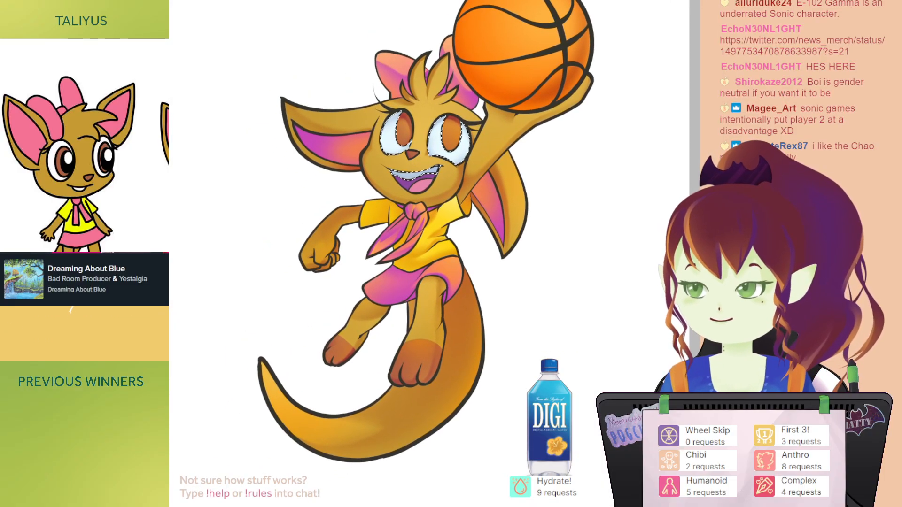
key("ctrl+d")
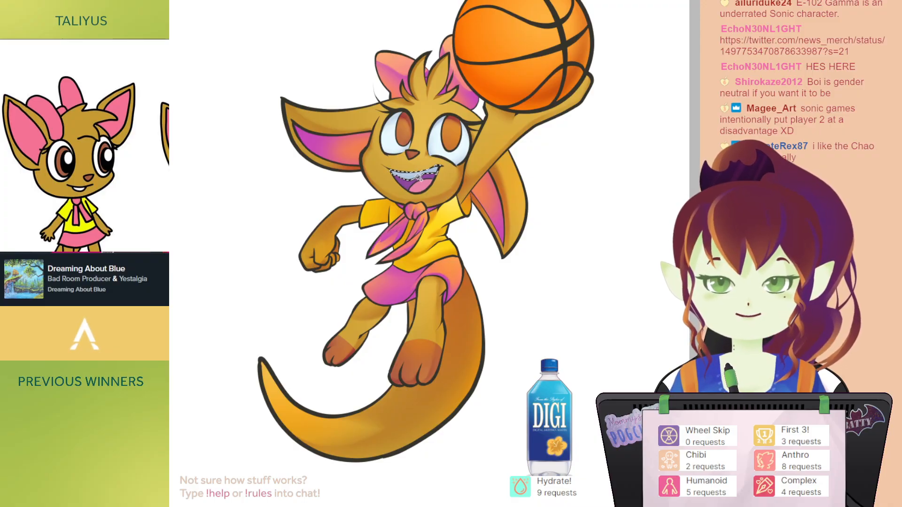
left_click(420, 179, "shift")
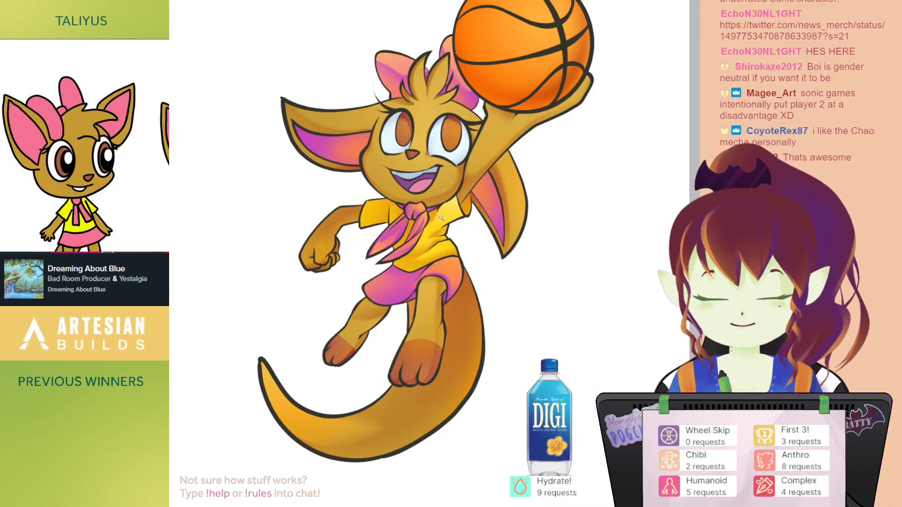
key("bracketleft")
key("bracketleft")
key("bracketleft")
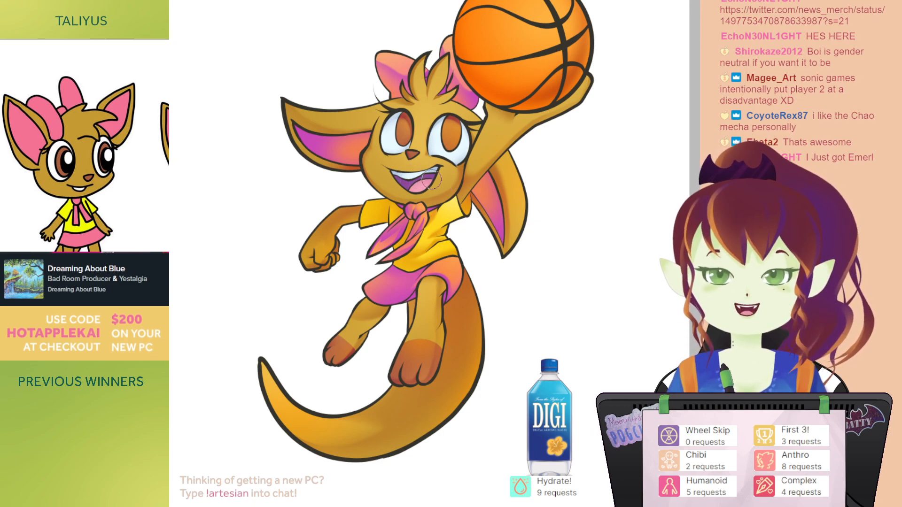
mouse_move(612, 150)
left_mouse_down()
mouse_move(618, 157)
mouse_move(604, 197)
mouse_move(552, 213)
mouse_move(524, 201)
left_mouse_up()
left_click(454, 252)
left_click_drag(469, 249, 485, 233)
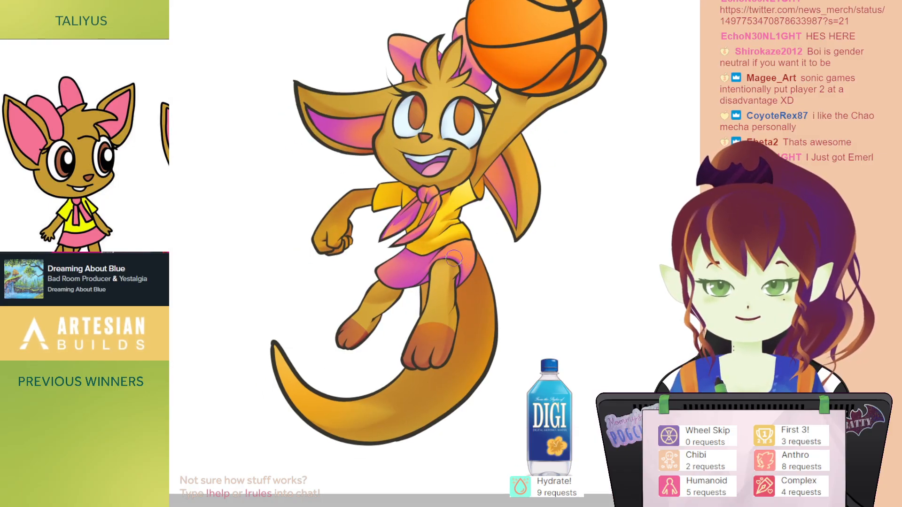
left_click_drag(457, 259, 432, 273)
left_click_drag(448, 237, 454, 283)
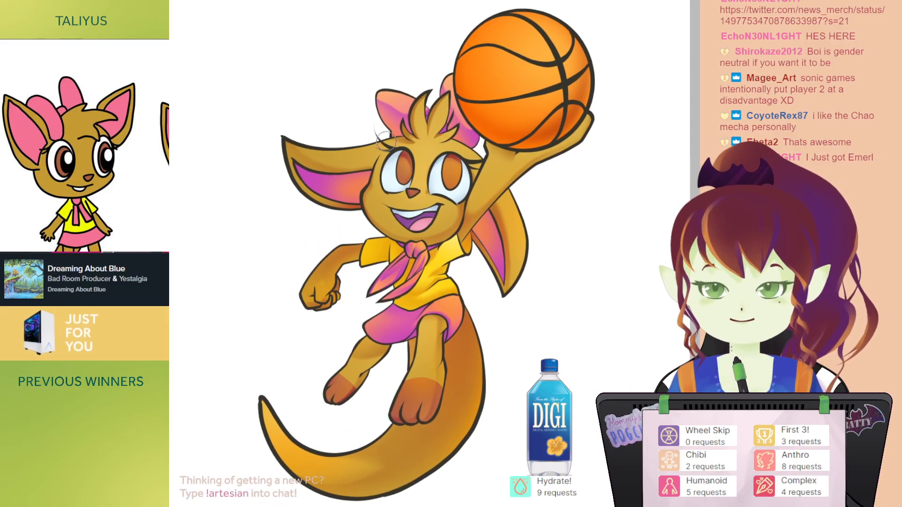
key("e")
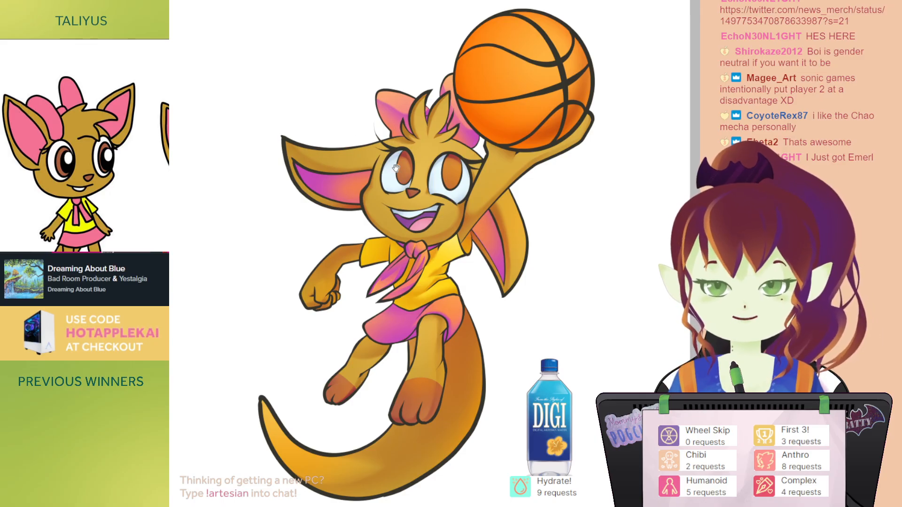
left_click_drag(397, 142, 401, 157)
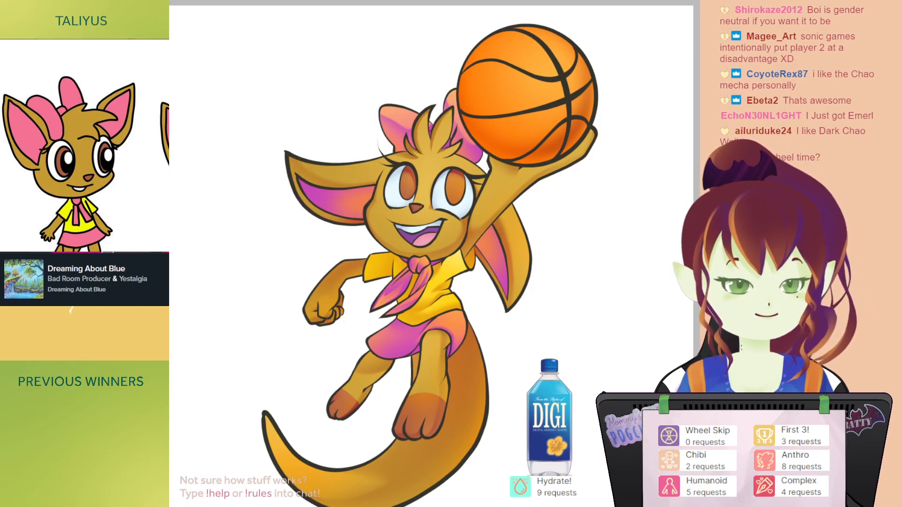
Step: Try selecting the brown fur areas, redo the selection so it covers all the fur, and clear it
left_click(465, 160)
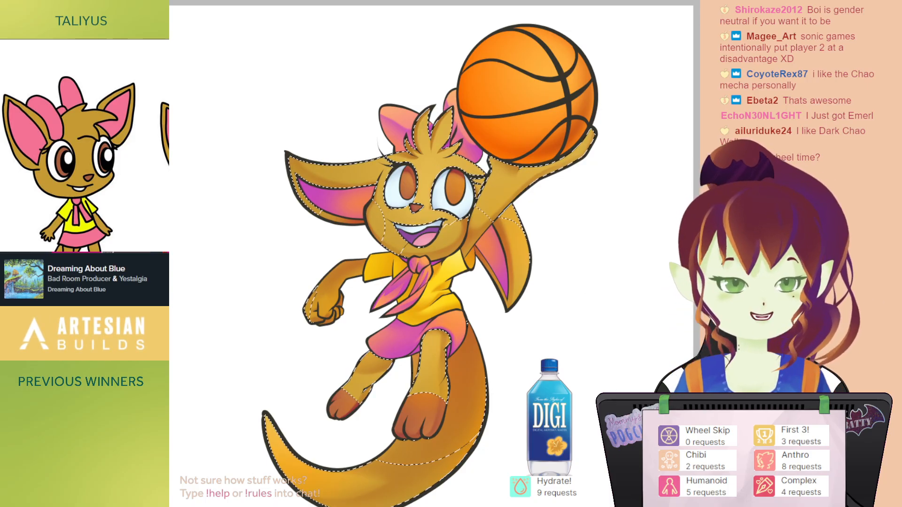
key("ctrl+d")
left_click(462, 162)
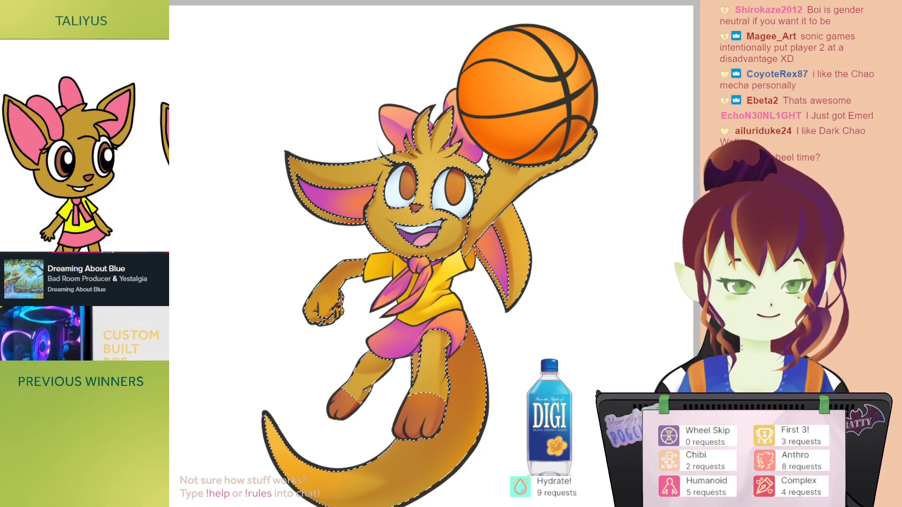
key("ctrl+d")
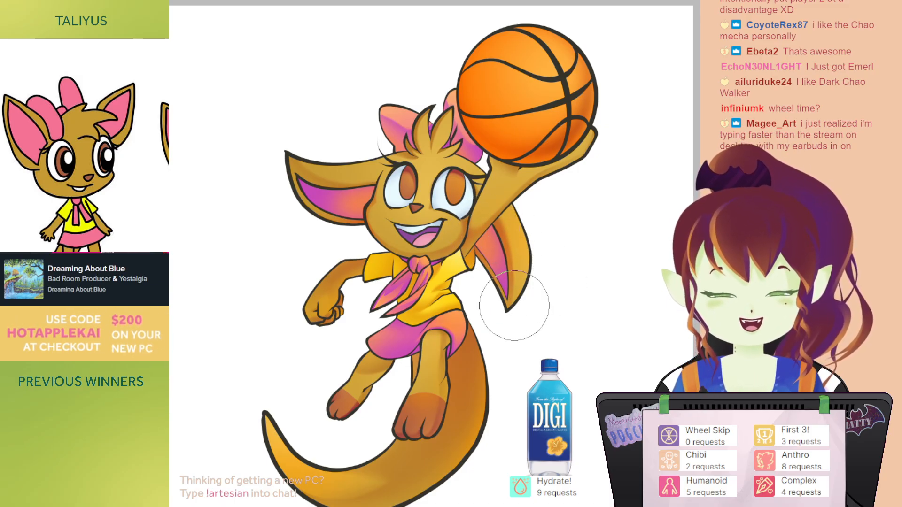
left_click_drag(469, 372, 442, 345)
key("]")
key("]")
key("]")
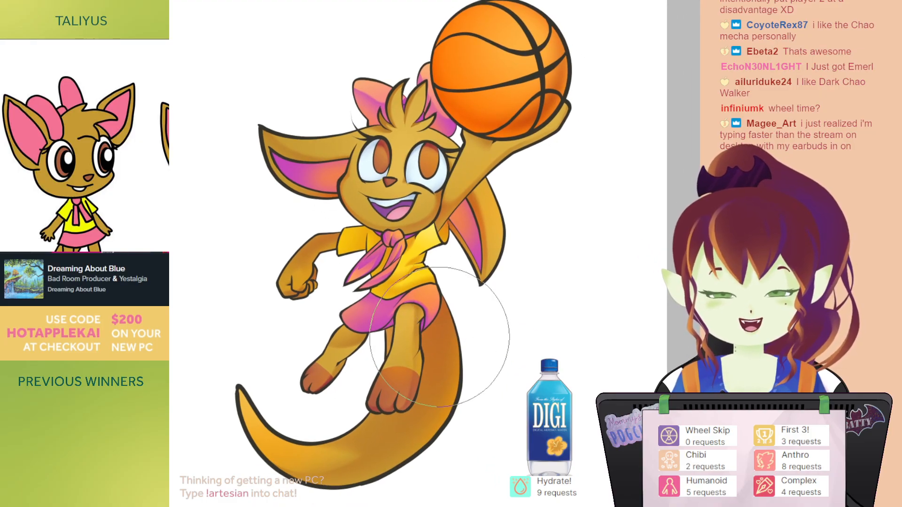
key("[")
key("[")
key("[")
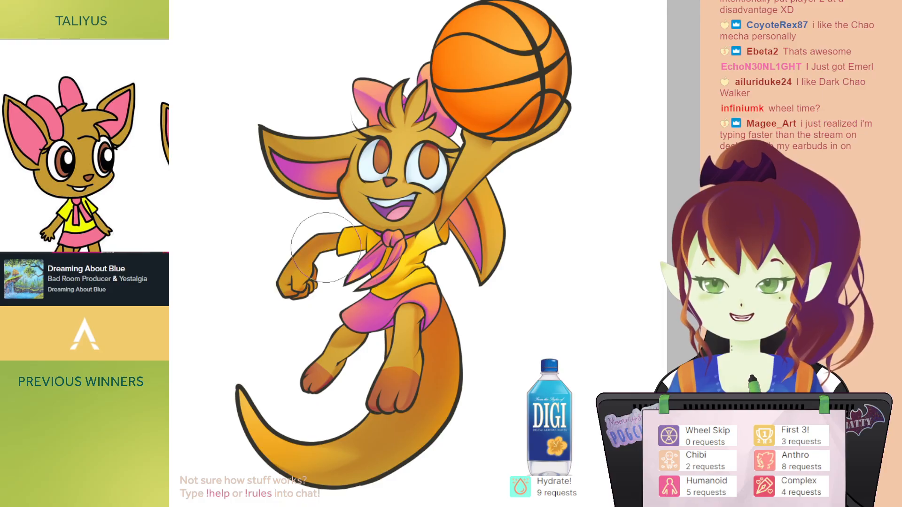
left_click_drag(451, 218, 460, 270)
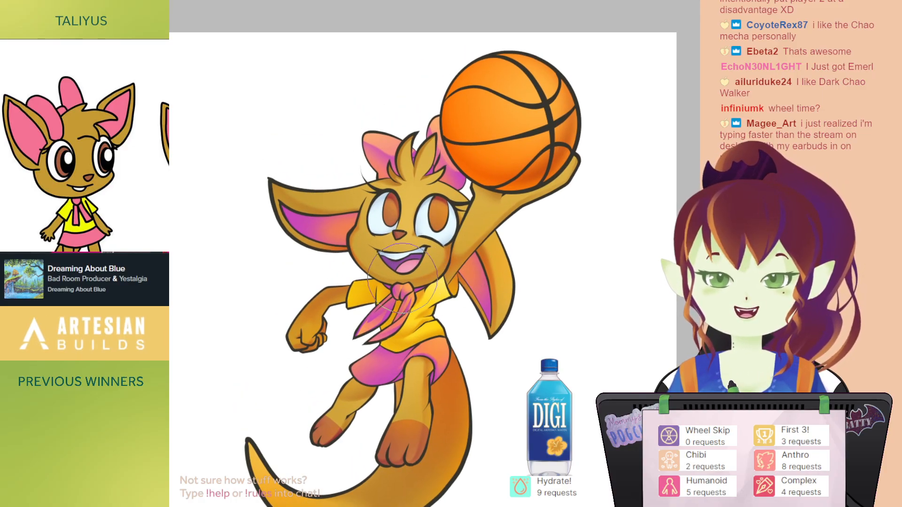
left_click_drag(402, 278, 386, 313)
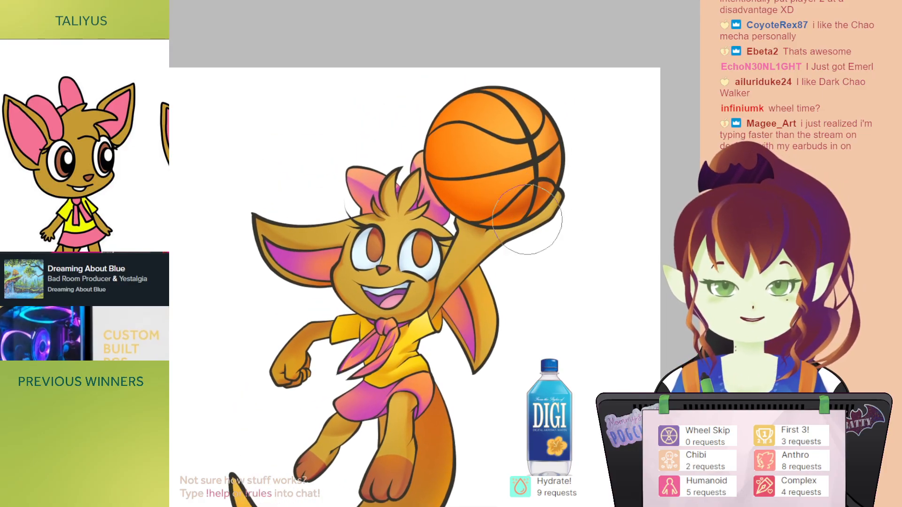
left_click_drag(580, 180, 569, 119)
left_click_drag(541, 179, 563, 196)
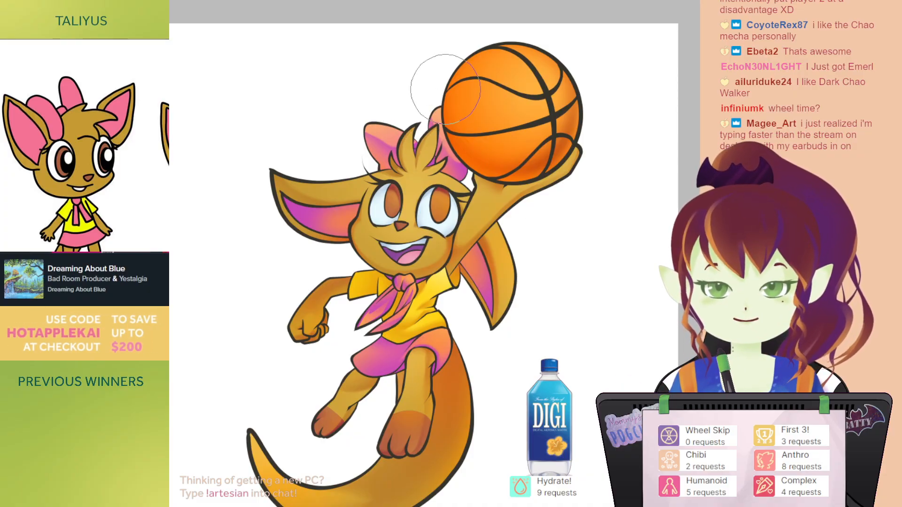
left_click_drag(679, 176, 682, 199)
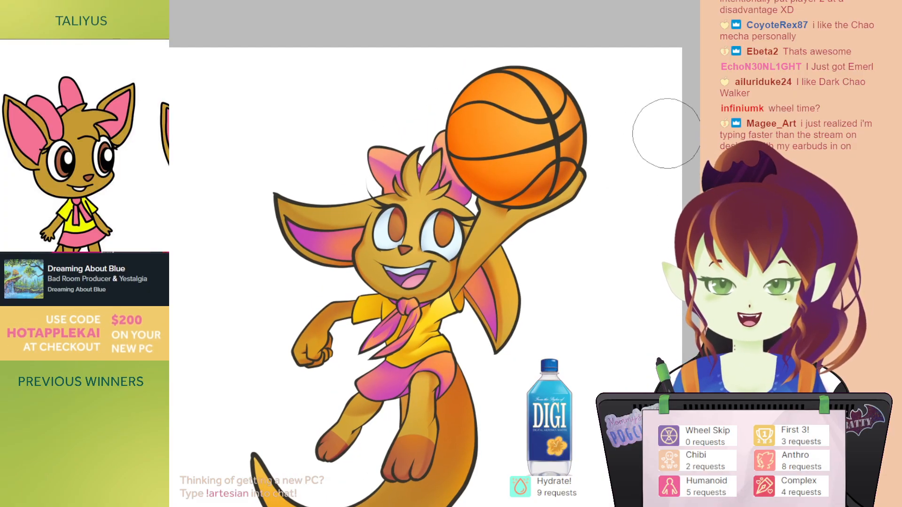
left_click_drag(645, 163, 660, 121)
left_click_drag(654, 196, 645, 155)
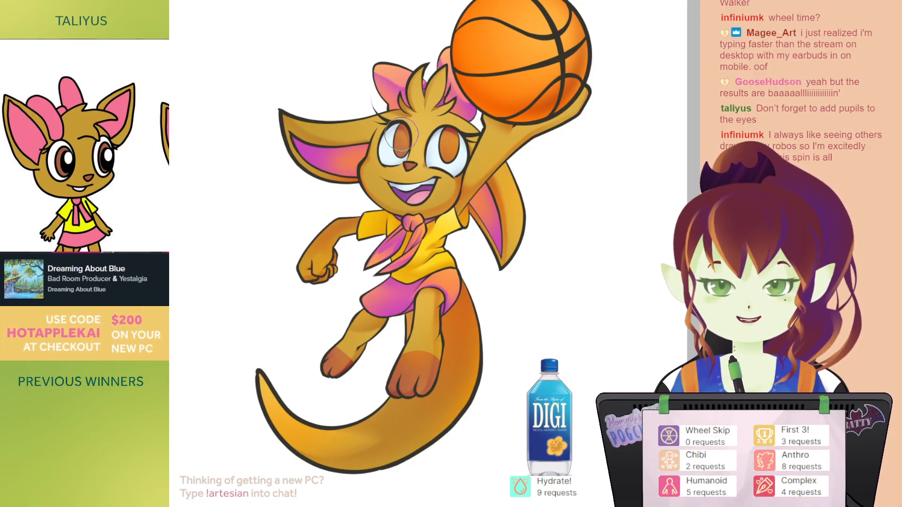
left_click_drag(521, 123, 517, 135)
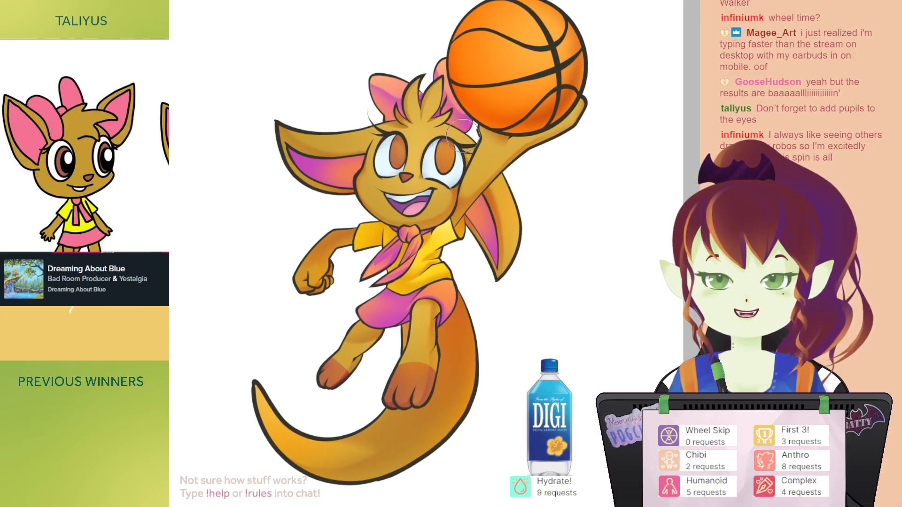
Step: Paint a darker reddish-brown oval pupil inside each iris with a smaller brush, undoing the unwanted trial strokes
left_click_drag(463, 134, 457, 159)
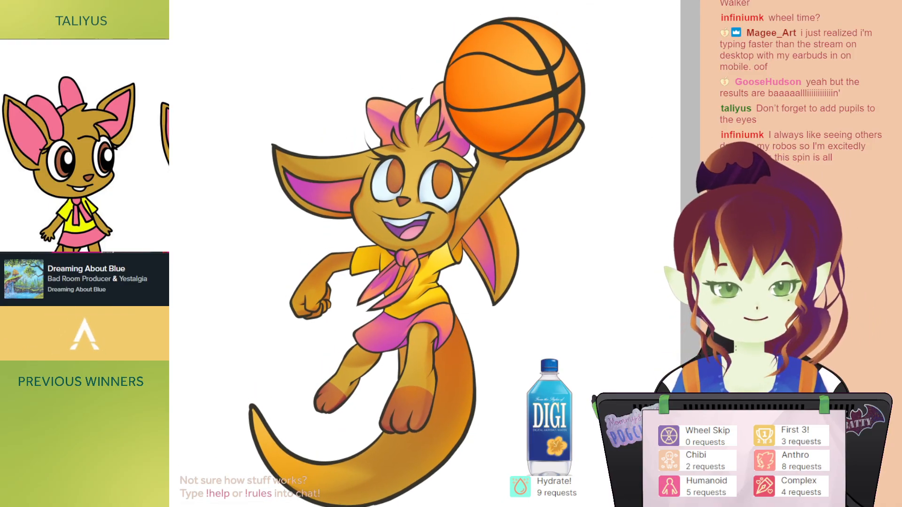
scroll(526, 160, "up", 5)
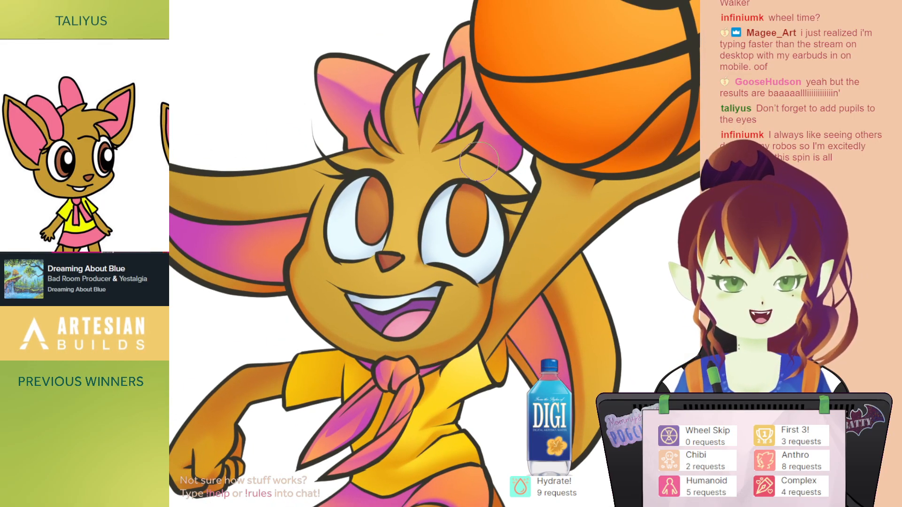
left_click_drag(491, 205, 493, 194)
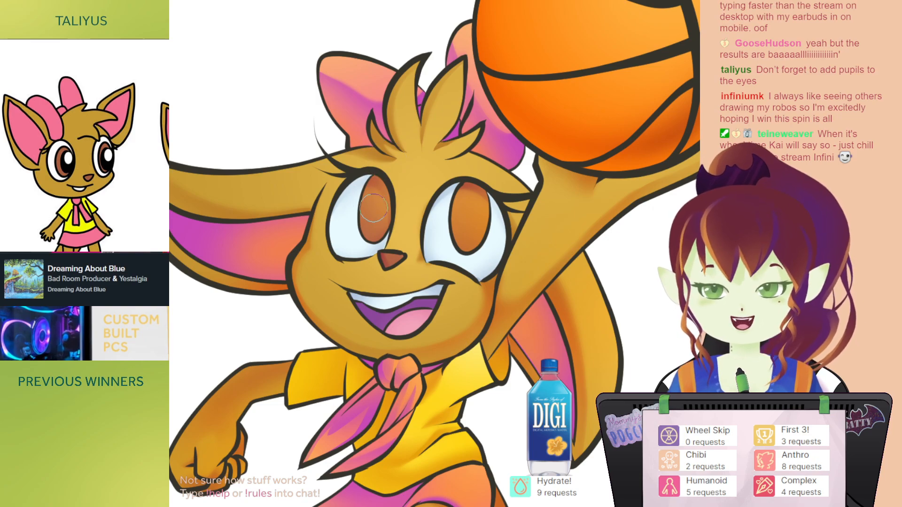
key("[")
key("ctrl+z")
mouse_move(474, 203)
left_mouse_down()
mouse_move(470, 232)
mouse_move(471, 194)
mouse_move(475, 214)
left_mouse_up()
key("ctrl+z")
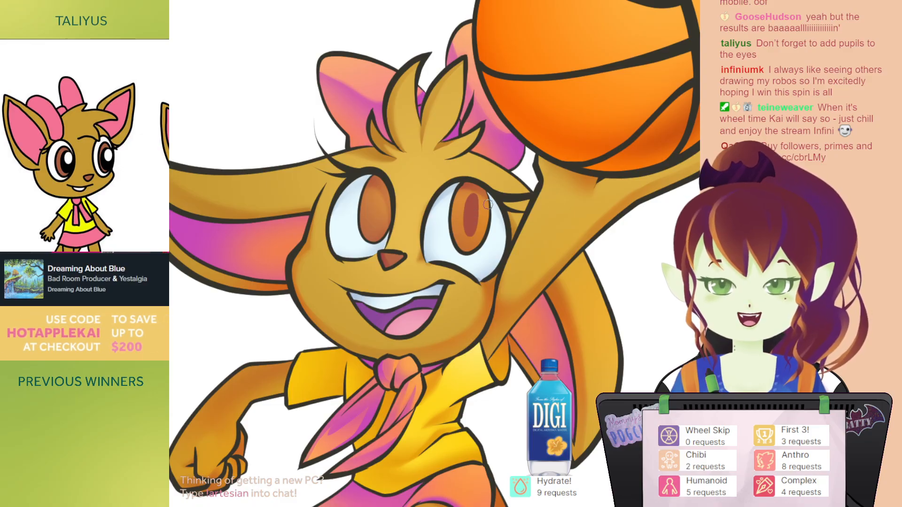
left_click_drag(380, 197, 372, 218)
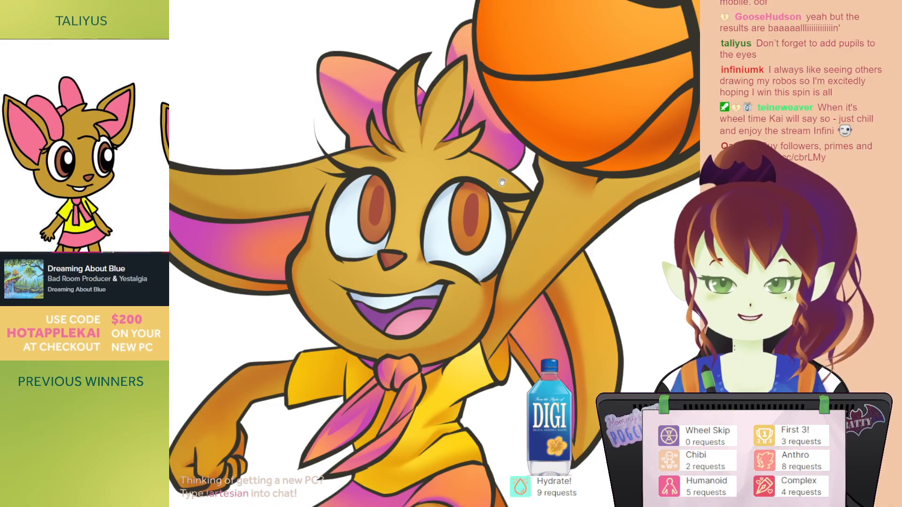
left_click_drag(521, 159, 552, 146)
left_click_drag(556, 215, 529, 238)
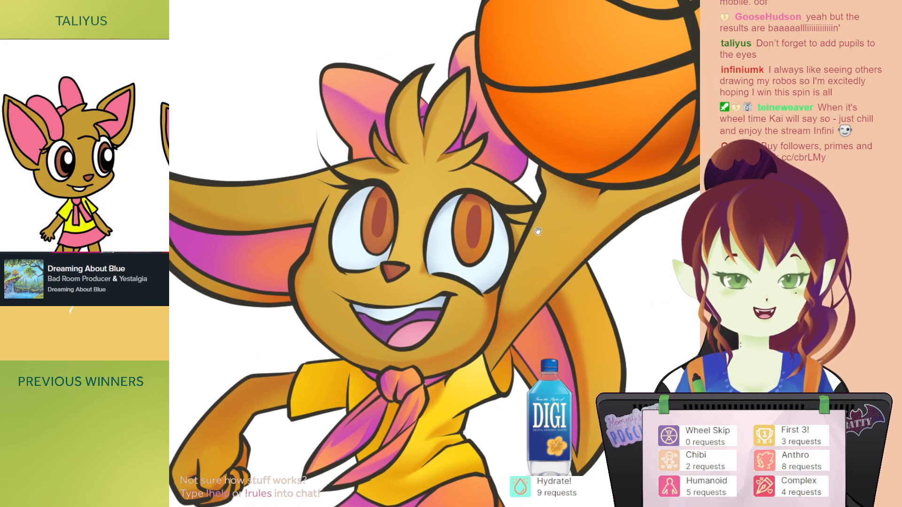
mouse_move(533, 206)
left_mouse_down()
mouse_move(535, 254)
mouse_move(537, 241)
mouse_move(542, 249)
left_mouse_up()
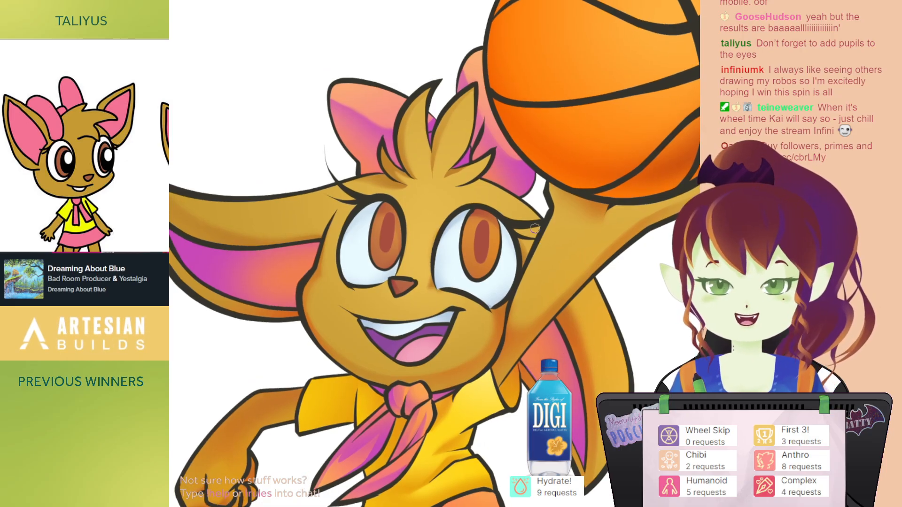
Step: Try retouching the pupil of the eye farther from the basketball, and undo the strokes
mouse_move(384, 239)
left_mouse_down()
mouse_move(389, 220)
mouse_move(386, 243)
left_mouse_up()
key("ctrl+z")
key("ctrl+z")
key("ctrl+z")
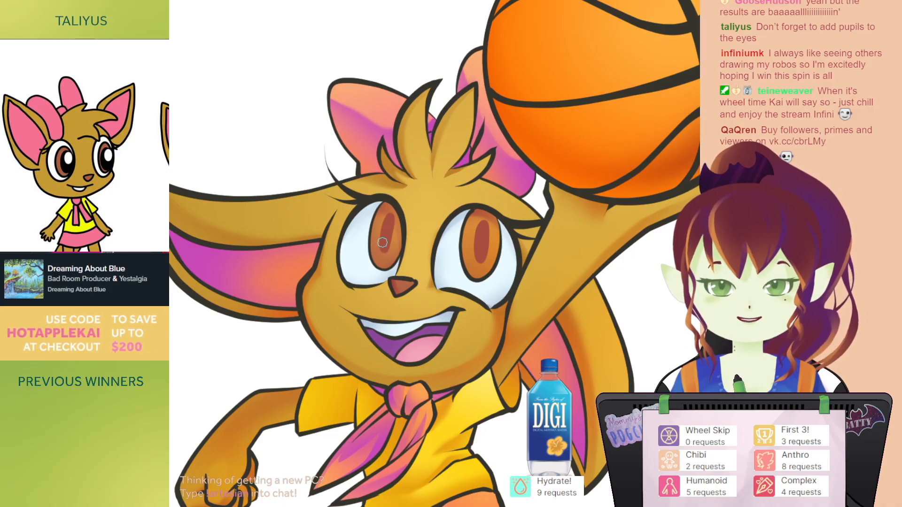
key("ctrl+z")
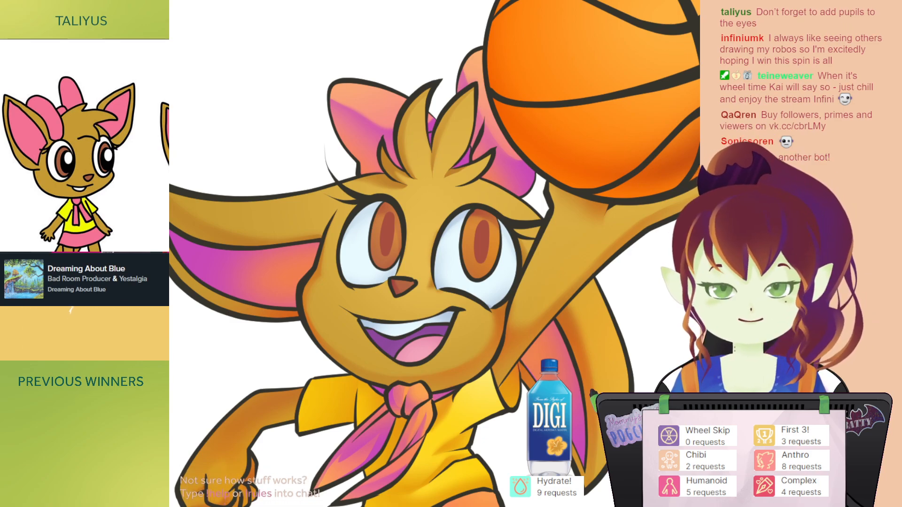
left_click_drag(498, 185, 493, 199)
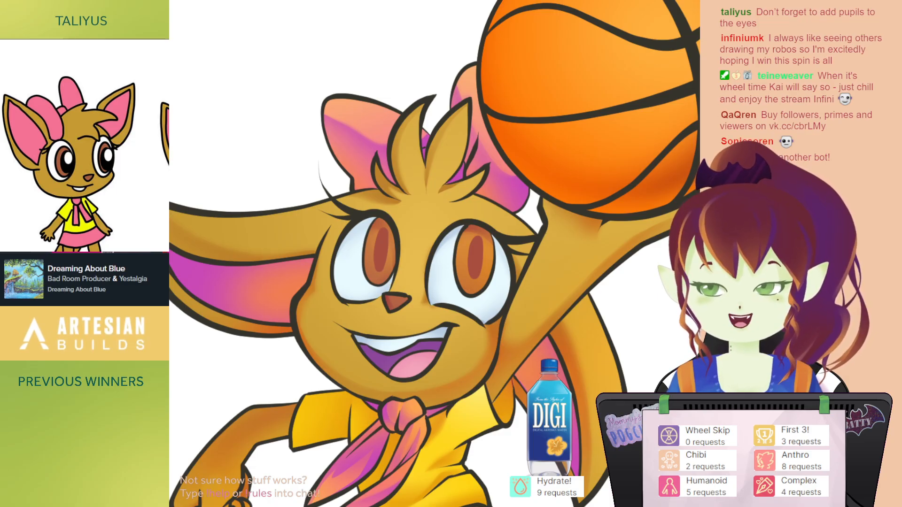
Step: Mirror the canvas view, paint one large and one small white highlight in each eye, and add a glint to the nose
key("h")
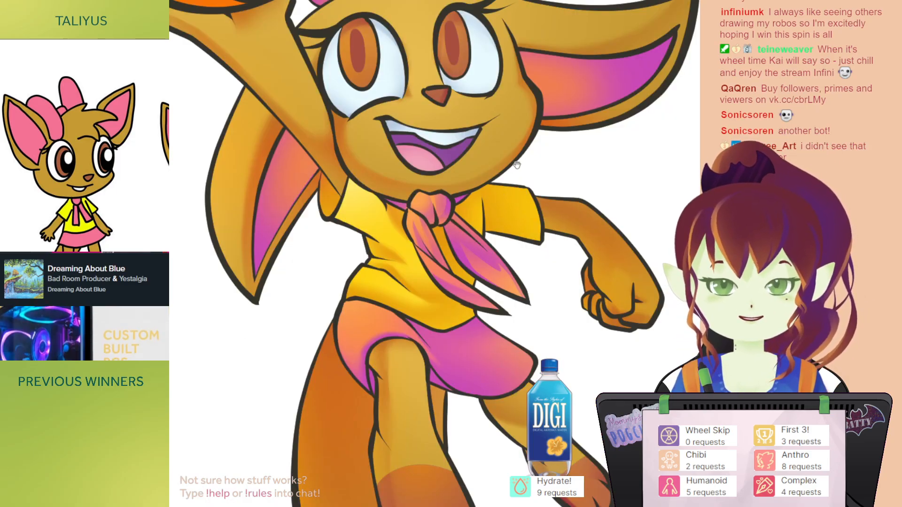
left_click_drag(513, 165, 520, 245)
mouse_move(367, 120)
left_mouse_down()
mouse_move(367, 110)
mouse_move(363, 128)
left_mouse_up()
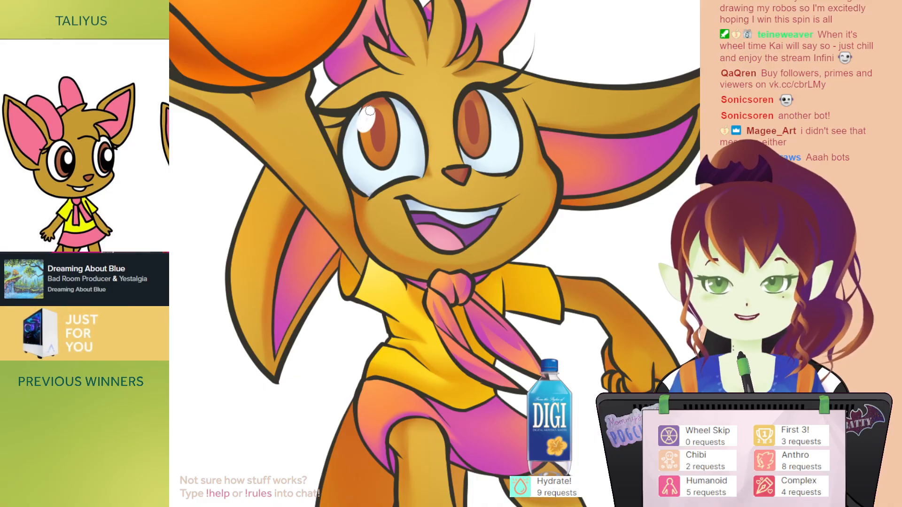
left_click(385, 144)
mouse_move(467, 105)
left_mouse_down()
mouse_move(462, 117)
mouse_move(459, 105)
mouse_move(461, 118)
left_mouse_up()
left_click(479, 134)
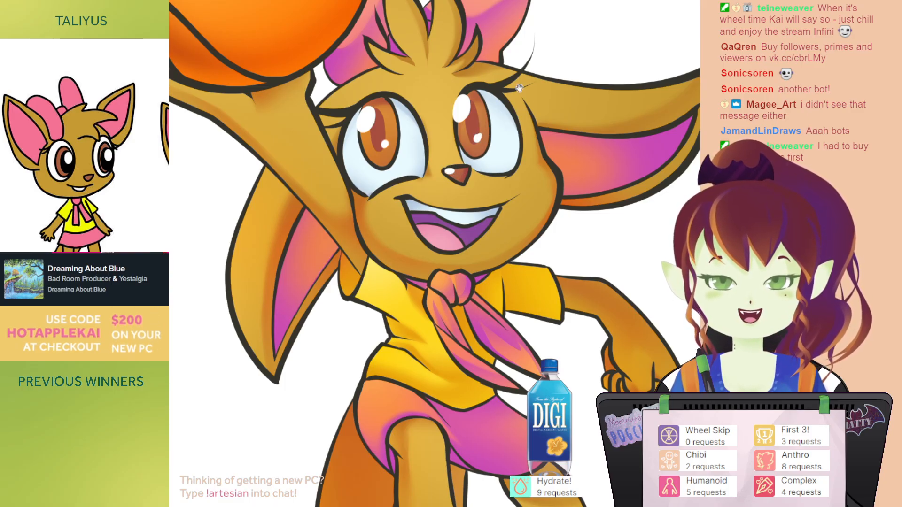
left_click_drag(504, 75, 510, 117)
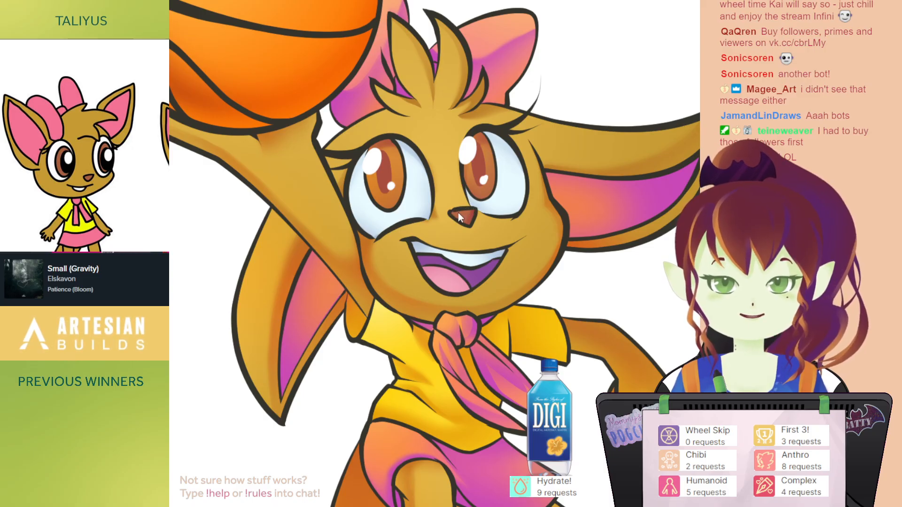
left_click_drag(621, 137, 614, 173)
left_click(436, 170)
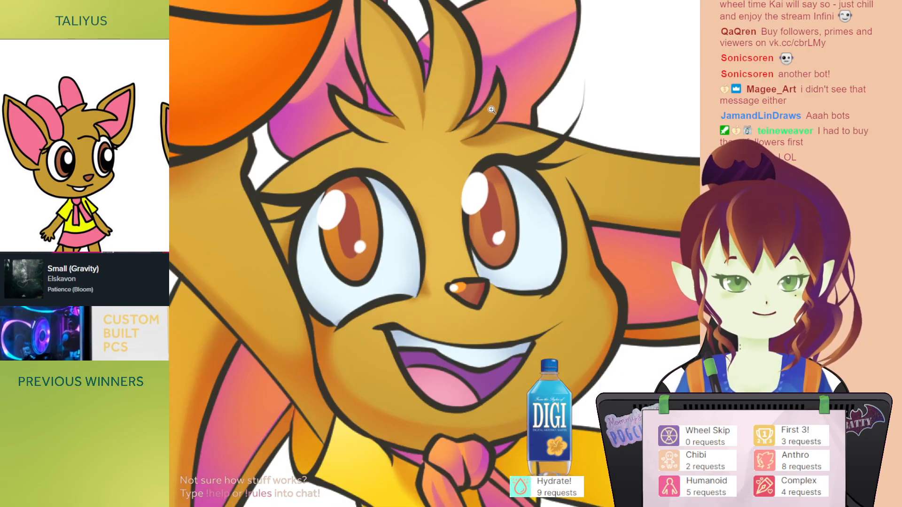
Step: Restore the unmirrored canvas view and bring the whole figure into sight to check the eye and nose highlights
key("b")
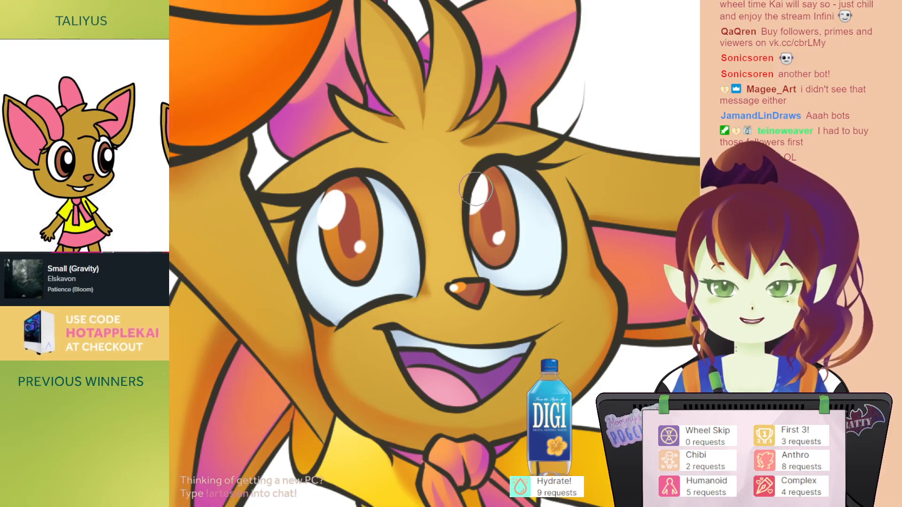
left_click_drag(545, 127, 536, 122)
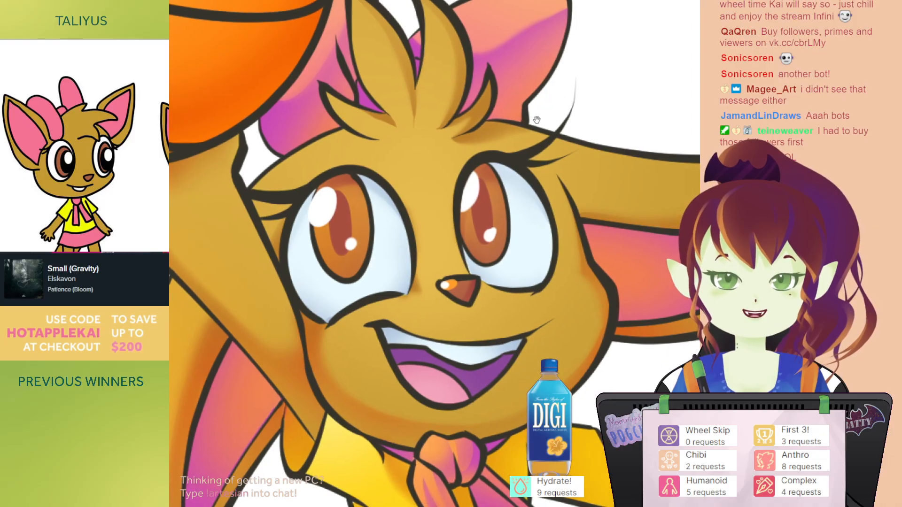
key("ctrl+minus")
key("ctrl+minus")
key("ctrl+minus")
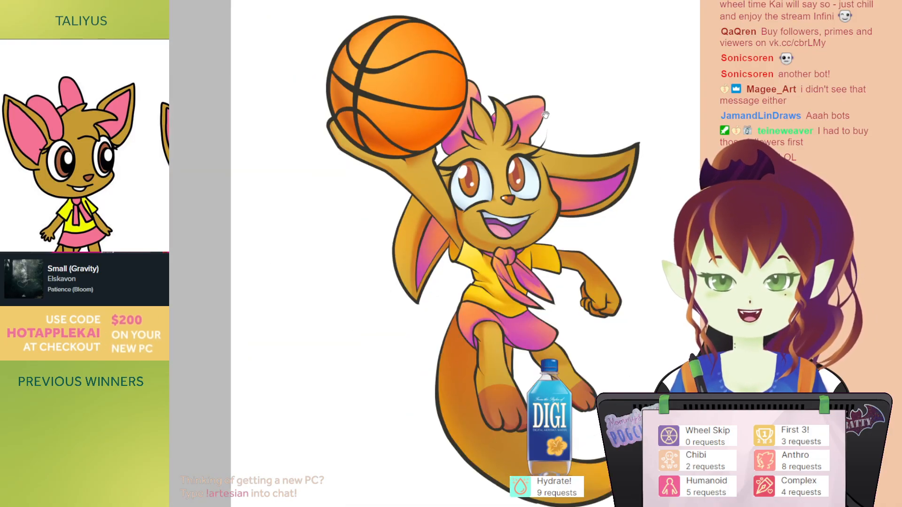
left_click_drag(547, 75, 519, 102)
key("h")
left_click_drag(493, 200, 484, 150)
left_click_drag(525, 89, 494, 134)
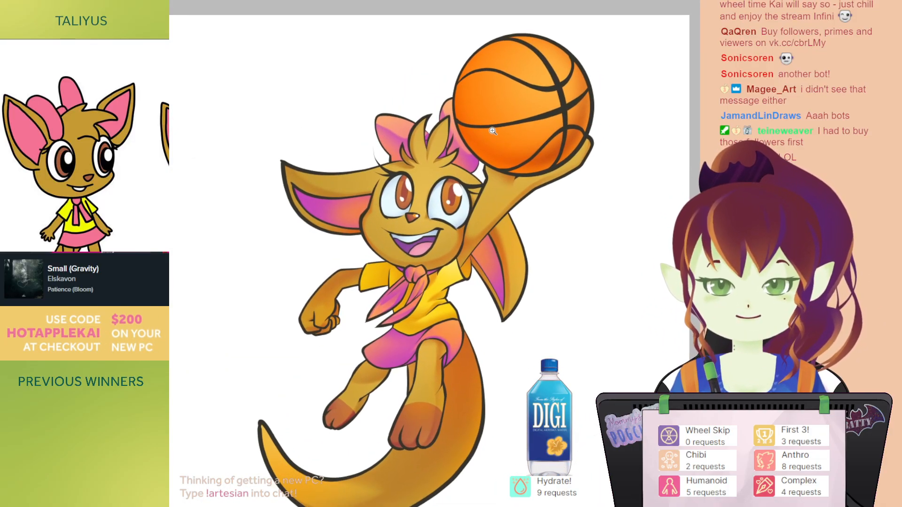
Step: Brush bright orange-red over the dark line art of the character and basketball with broad strokes, undoing the first stroke
mouse_move(545, 120)
left_mouse_down()
mouse_move(568, 71)
mouse_move(541, 143)
mouse_move(546, 88)
mouse_move(538, 95)
left_mouse_up()
mouse_move(401, 112)
left_mouse_down()
mouse_move(316, 136)
mouse_move(501, 150)
left_mouse_up()
key("ctrl+z")
mouse_move(305, 158)
left_mouse_down()
mouse_move(371, 121)
mouse_move(331, 225)
mouse_move(517, 28)
mouse_move(530, 190)
left_mouse_up()
left_click_drag(486, 226, 525, 122)
mouse_move(522, 146)
left_mouse_down()
mouse_move(560, 137)
mouse_move(608, 199)
mouse_move(470, 287)
mouse_move(502, 181)
mouse_move(330, 177)
left_mouse_up()
mouse_move(571, 107)
left_mouse_down()
mouse_move(537, 181)
mouse_move(542, 193)
left_mouse_up()
mouse_move(422, 204)
left_mouse_down()
mouse_move(479, 210)
mouse_move(385, 201)
mouse_move(379, 208)
mouse_move(468, 208)
mouse_move(449, 309)
mouse_move(529, 171)
mouse_move(498, 254)
mouse_move(390, 371)
mouse_move(357, 347)
mouse_move(504, 408)
left_mouse_up()
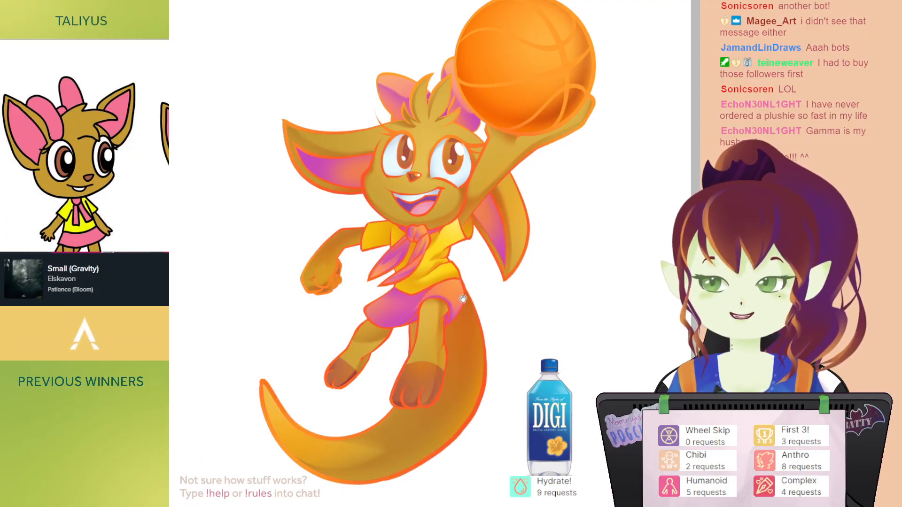
Step: Brush magenta-purple over the orange-red line art on the shaded edges of the clothes, limbs, feet and tail
left_click_drag(330, 287, 341, 235)
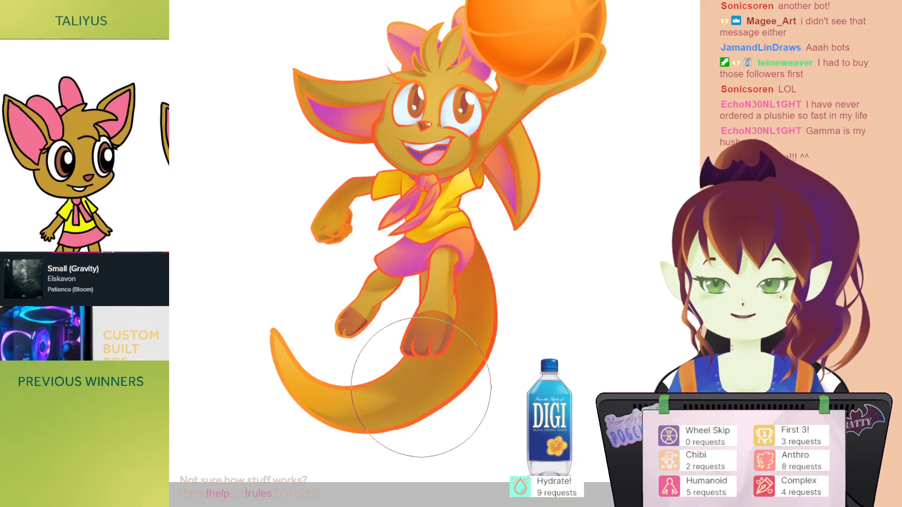
scroll(480, 274, "up", 3)
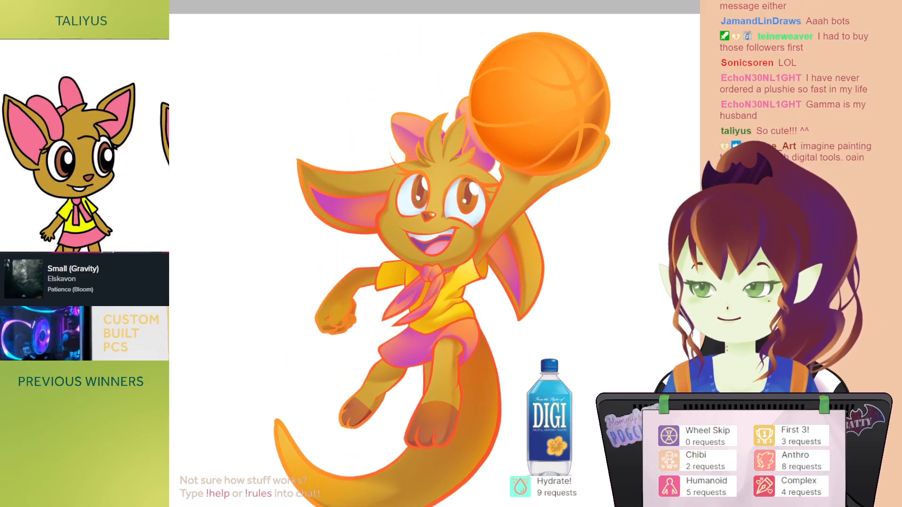
key("bracketleft")
key("bracketleft")
key("bracketleft")
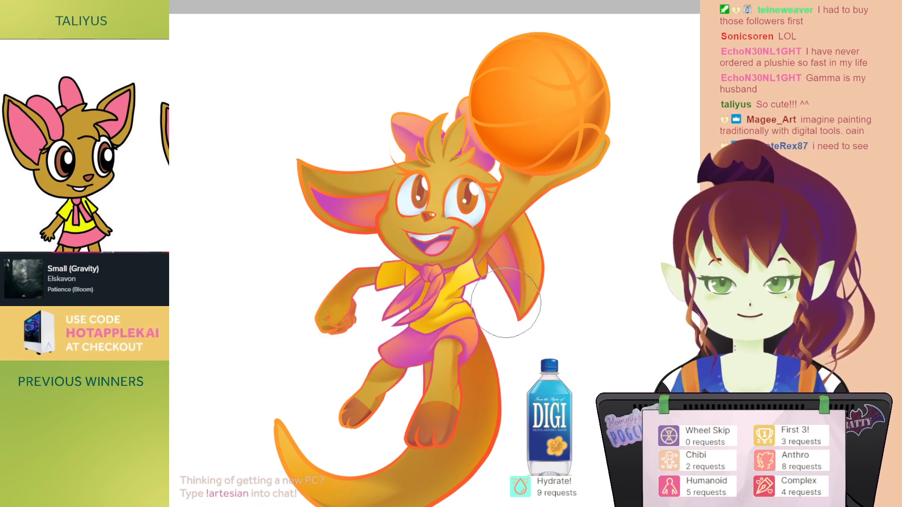
left_click_drag(508, 283, 516, 279)
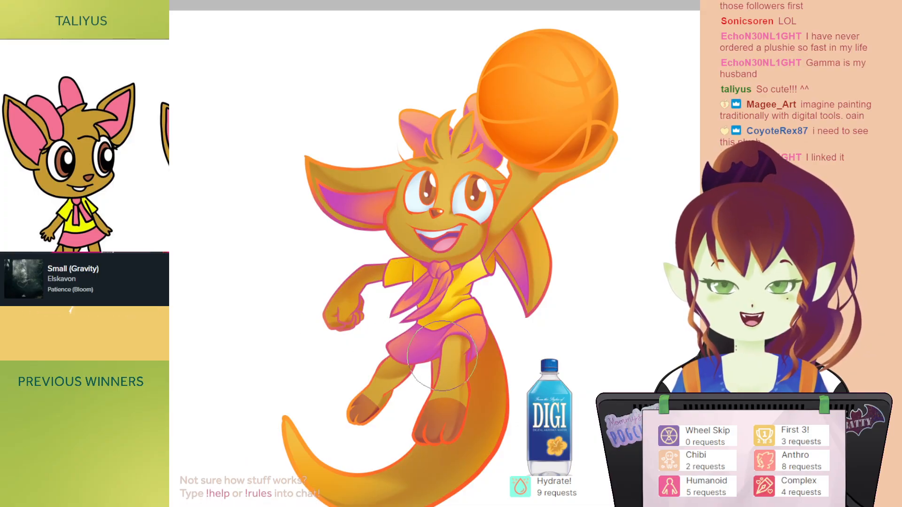
left_click_drag(451, 323, 423, 260)
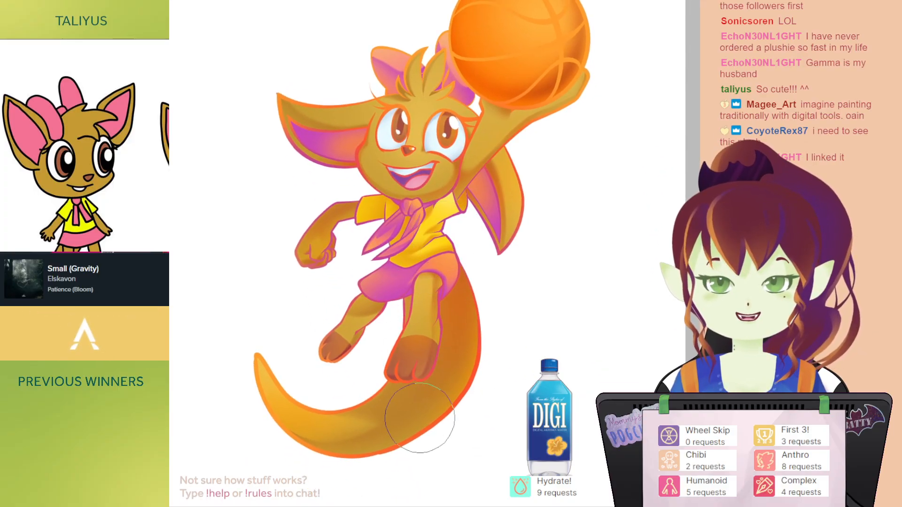
left_click_drag(470, 276, 455, 285)
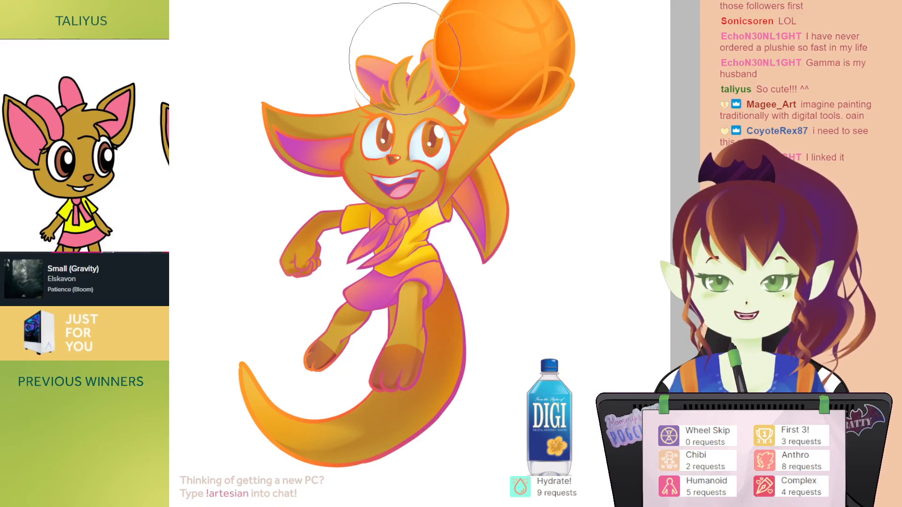
Step: Tint the line art of the raised arm, the hand and the basketball's lower shaded side magenta-purple, varying the brush size
left_click_drag(417, 277, 404, 322)
key("bracketleft")
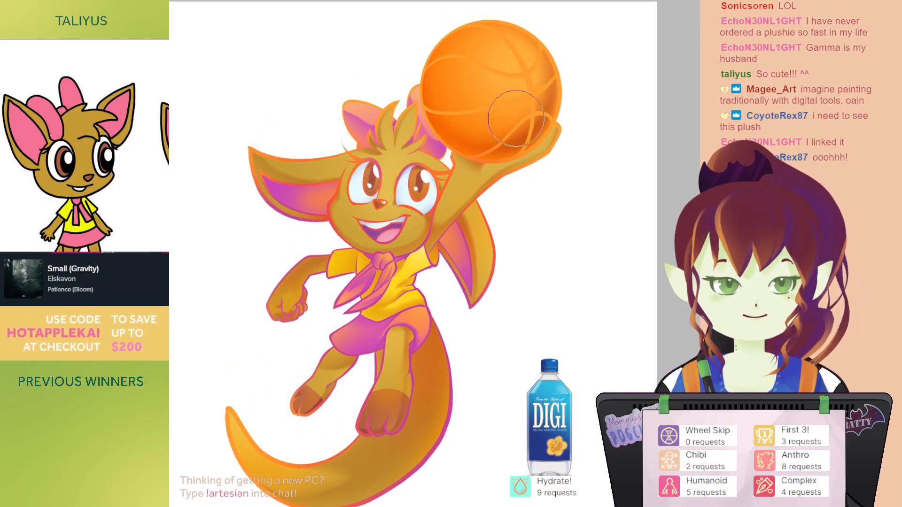
left_click_drag(515, 118, 509, 128)
key("bracketright")
key("bracketright")
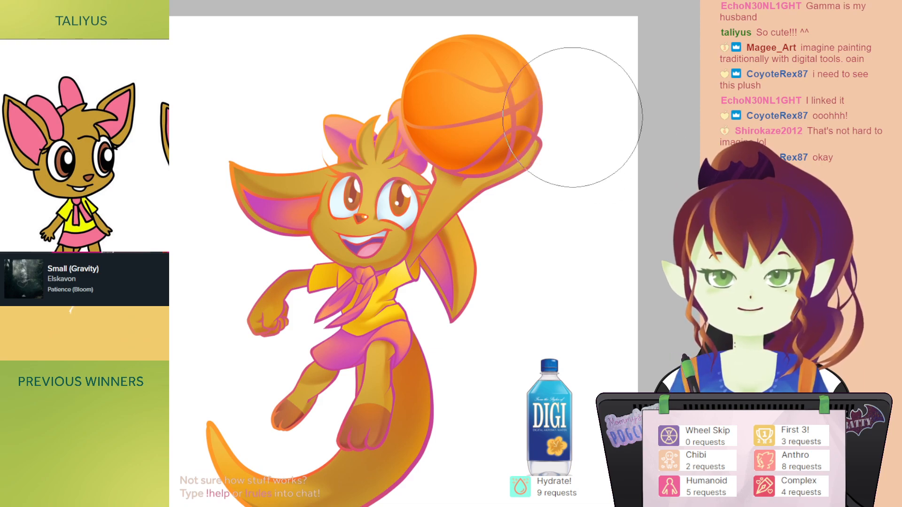
left_click_drag(583, 70, 593, 108)
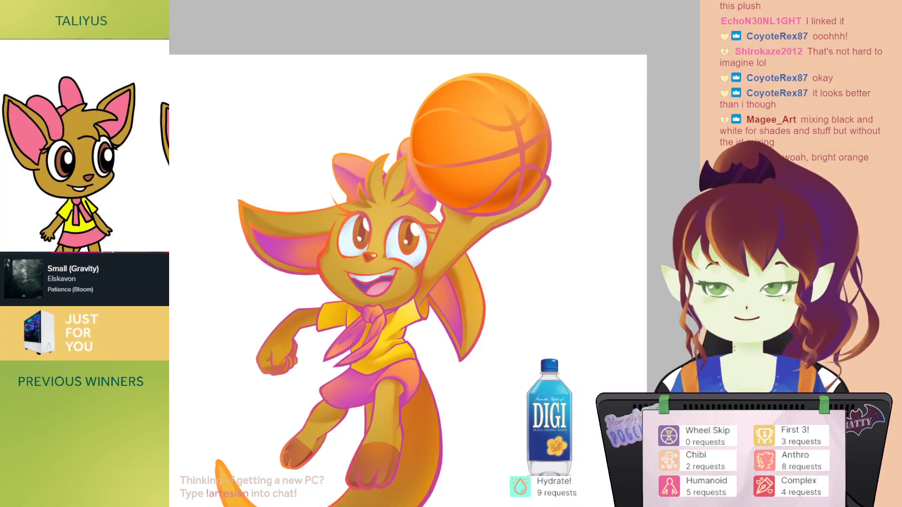
Step: Try recoloring the basketball's outline and seams with saturated magenta and light orange strokes, and undo the unwanted strokes
left_click_drag(509, 137, 573, 176)
key("ctrl+z")
left_click_drag(410, 107, 558, 129)
key("ctrl+z")
mouse_move(512, 76)
left_mouse_down()
mouse_move(526, 102)
mouse_move(503, 146)
mouse_move(543, 145)
left_mouse_up()
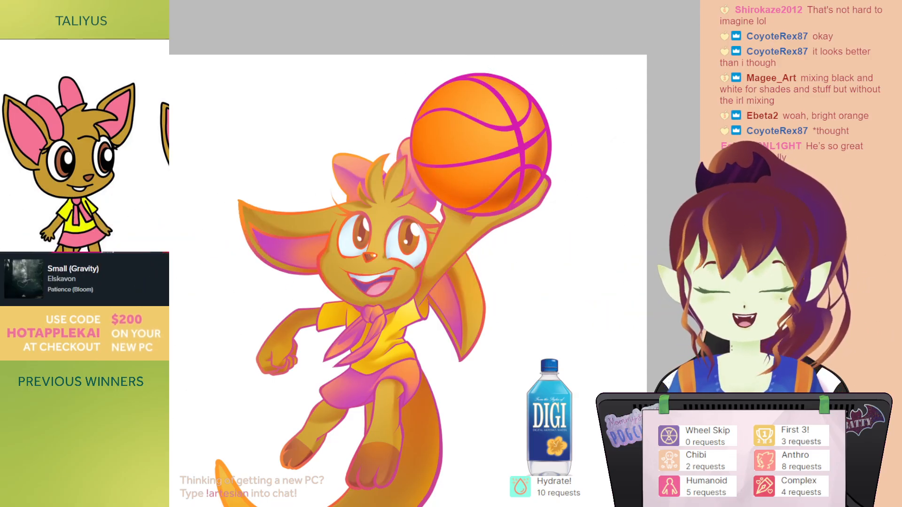
mouse_move(516, 94)
left_mouse_down()
mouse_move(458, 85)
mouse_move(523, 94)
left_mouse_up()
key("ctrl+z")
key("ctrl+z")
mouse_move(471, 131)
left_mouse_down()
mouse_move(459, 109)
mouse_move(463, 82)
mouse_move(487, 100)
mouse_move(509, 96)
left_mouse_up()
key("ctrl+z")
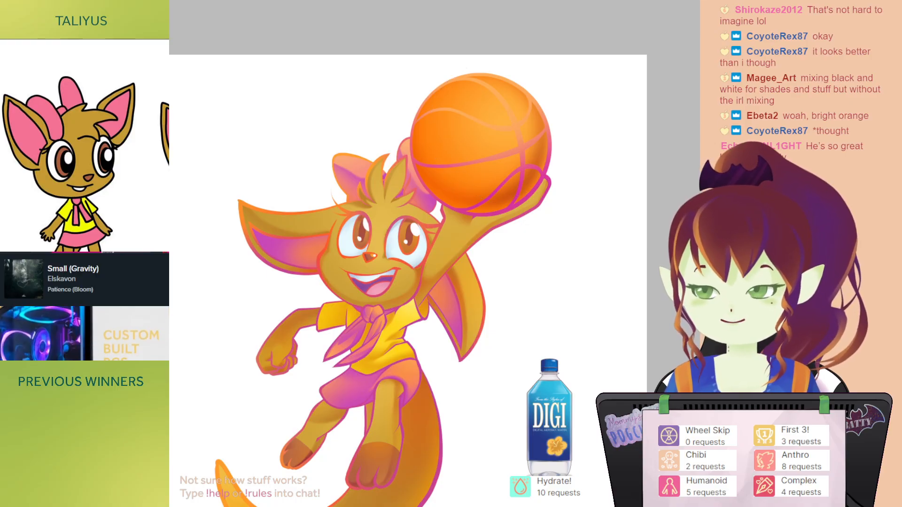
mouse_move(488, 101)
left_mouse_down()
mouse_move(551, 89)
mouse_move(539, 103)
mouse_move(507, 97)
mouse_move(519, 113)
left_mouse_up()
key("ctrl+z")
key("ctrl+z")
key("[")
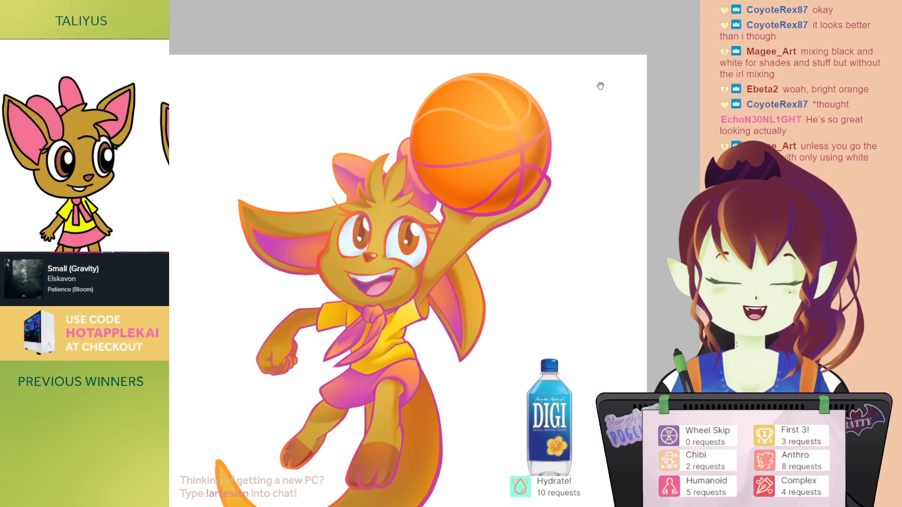
Step: Recolor the basketball's outline and seams dark brown, and brush dark red over the lines on its shaded side near the hand
left_click_drag(600, 82, 608, 42)
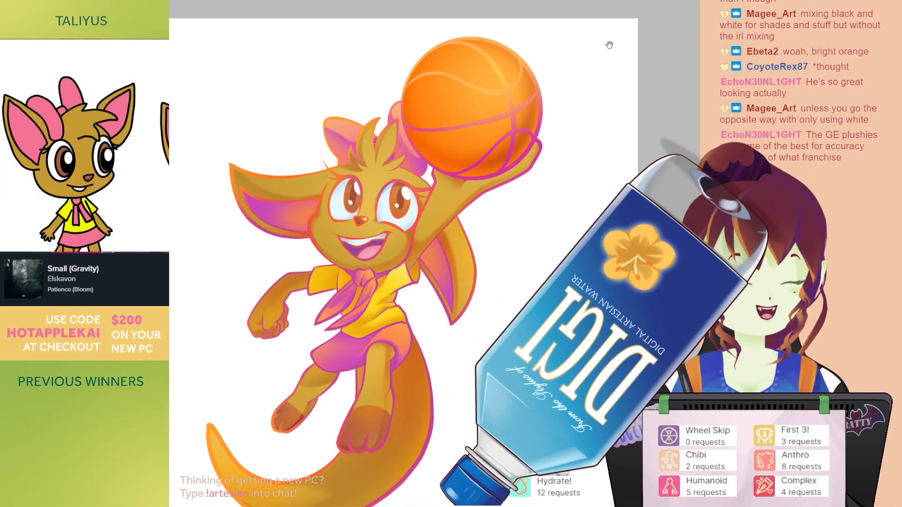
mouse_move(609, 45)
left_mouse_down()
mouse_move(543, 125)
mouse_move(544, 191)
mouse_move(555, 185)
left_mouse_up()
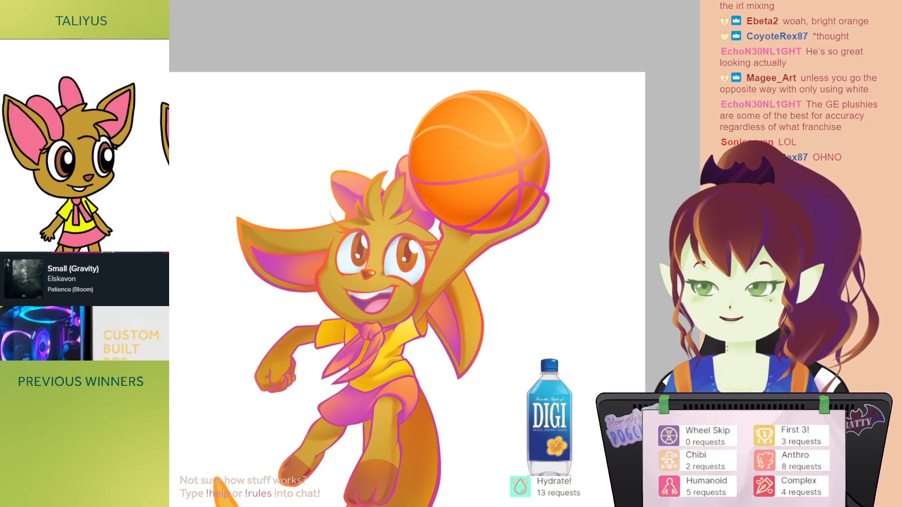
left_click_drag(561, 148, 546, 150)
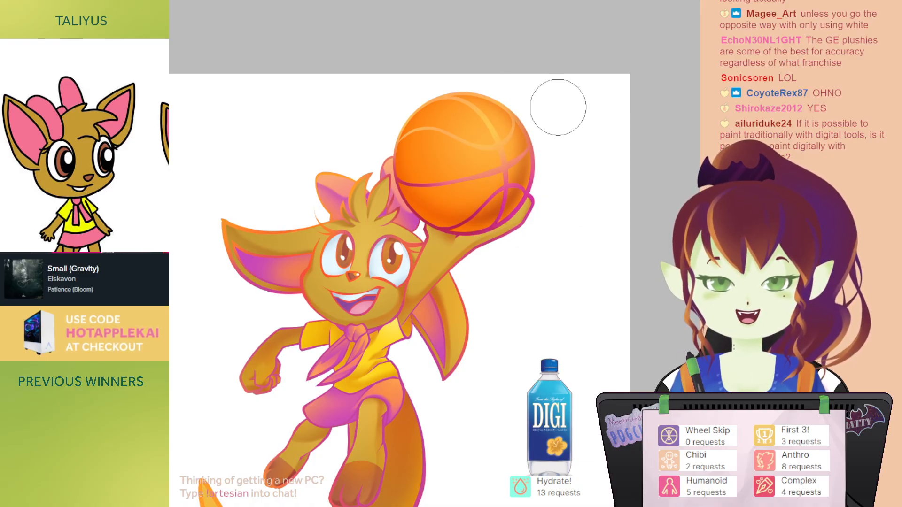
key("ctrl+z")
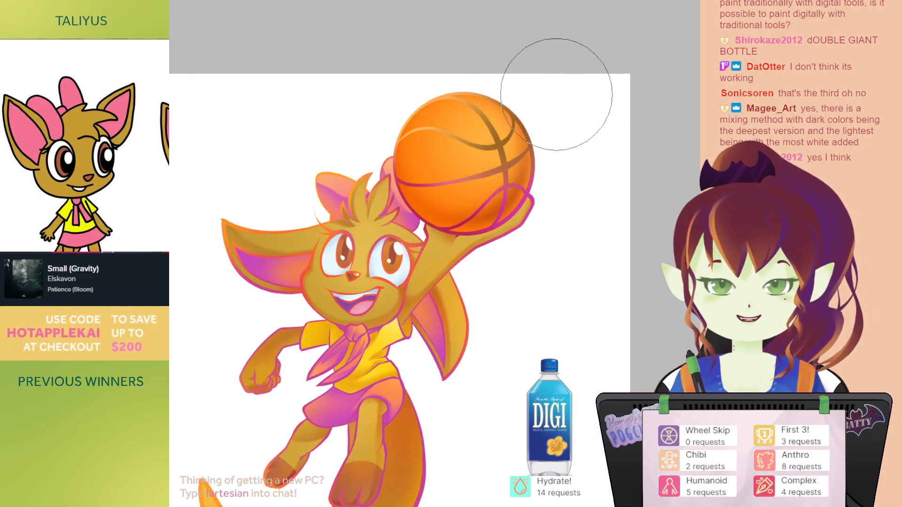
mouse_move(507, 165)
left_mouse_down()
mouse_move(519, 167)
mouse_move(473, 174)
left_mouse_up()
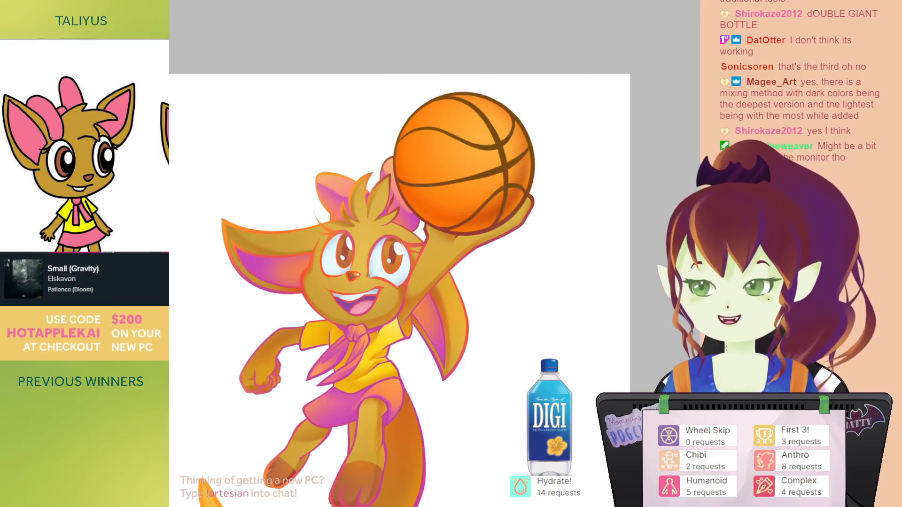
left_click_drag(485, 182, 549, 161)
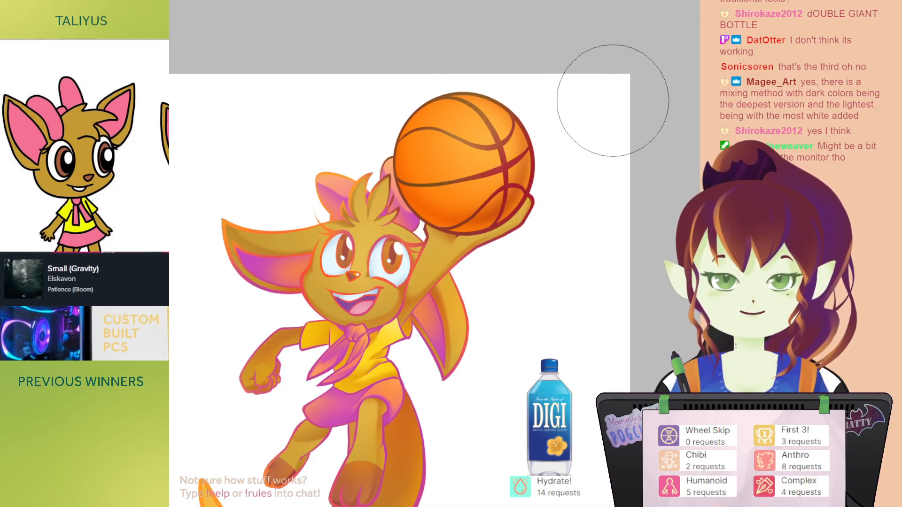
Step: Soften the basketball's dark outline and seams with orange-brown on the lit side, leaving deeper red lines around the raised hand
left_click_drag(637, 114, 641, 102)
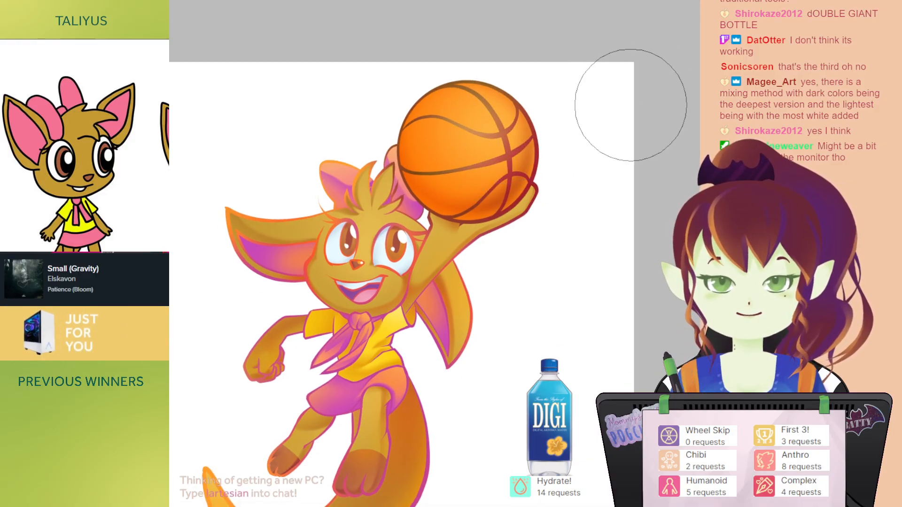
left_click_drag(535, 104, 541, 58)
left_click_drag(567, 105, 606, 74)
left_click_drag(537, 168, 504, 222)
key("[")
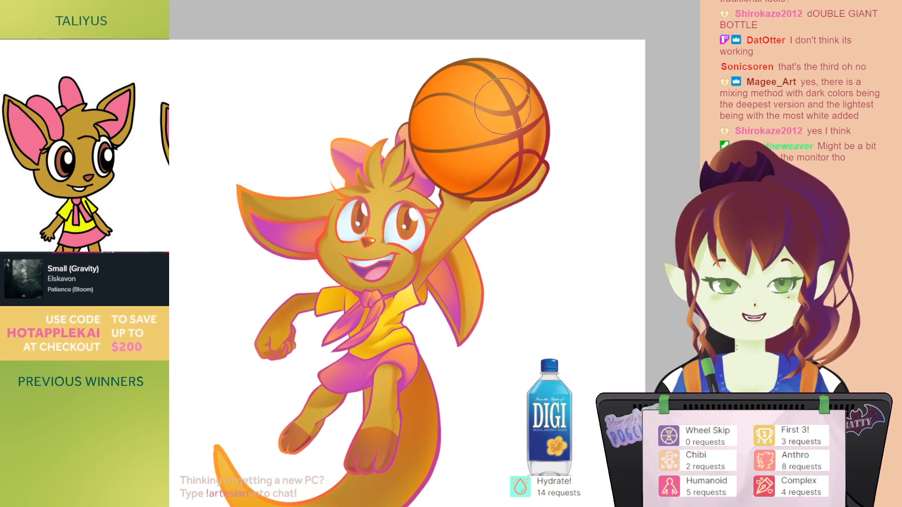
left_click_drag(483, 155, 488, 166)
left_click_drag(438, 191, 463, 147)
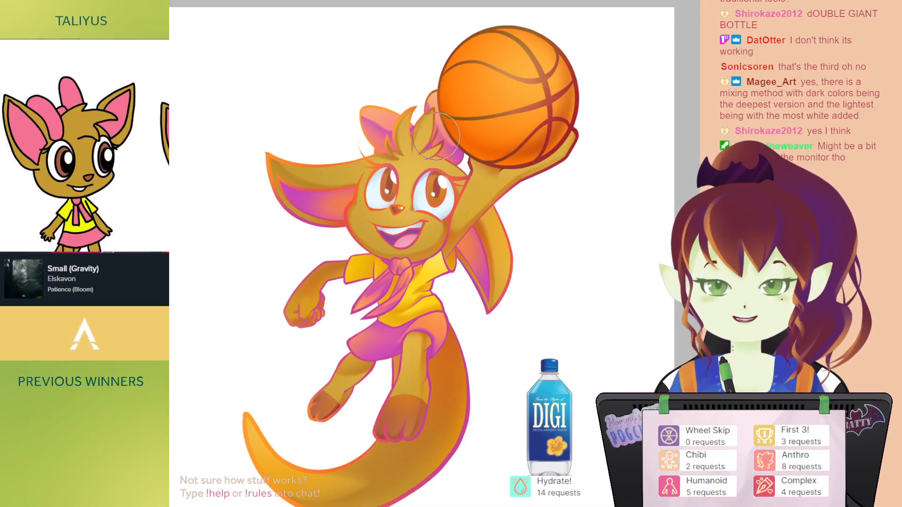
Step: Retouch the line art along the raised arm and yellow sleeve with a small brush
left_click_drag(420, 155, 433, 143)
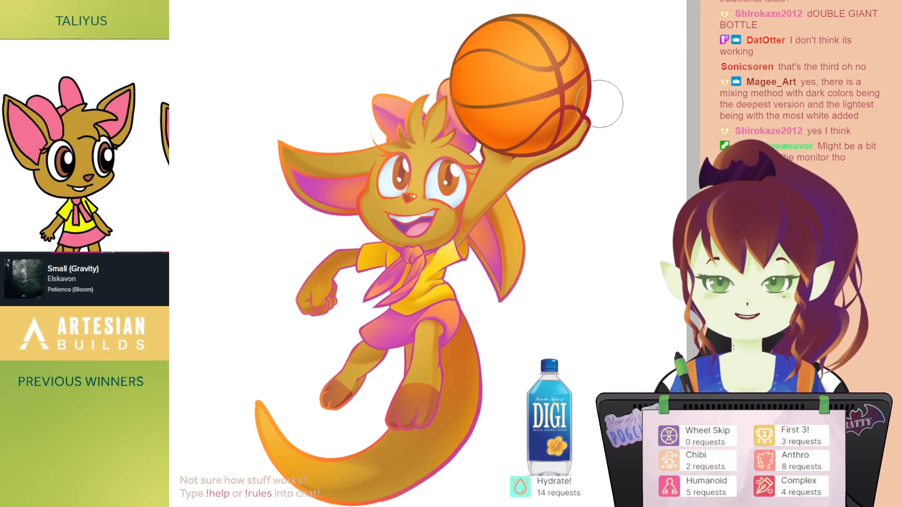
left_click_drag(373, 294, 397, 221)
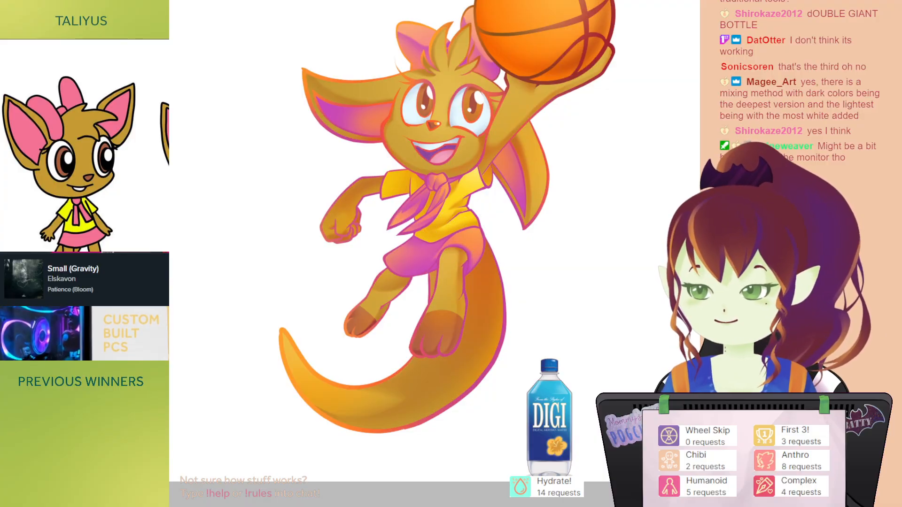
left_click_drag(487, 180, 456, 186)
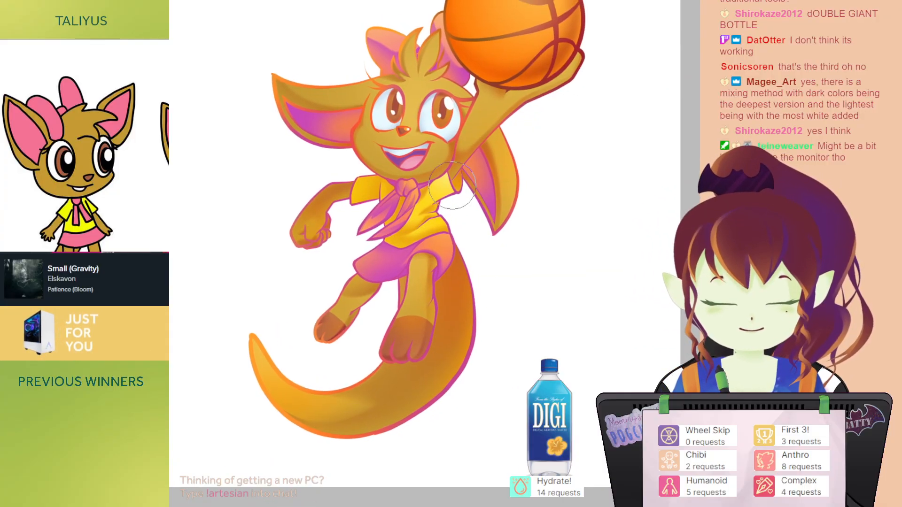
key("bracketleft")
key("bracketleft")
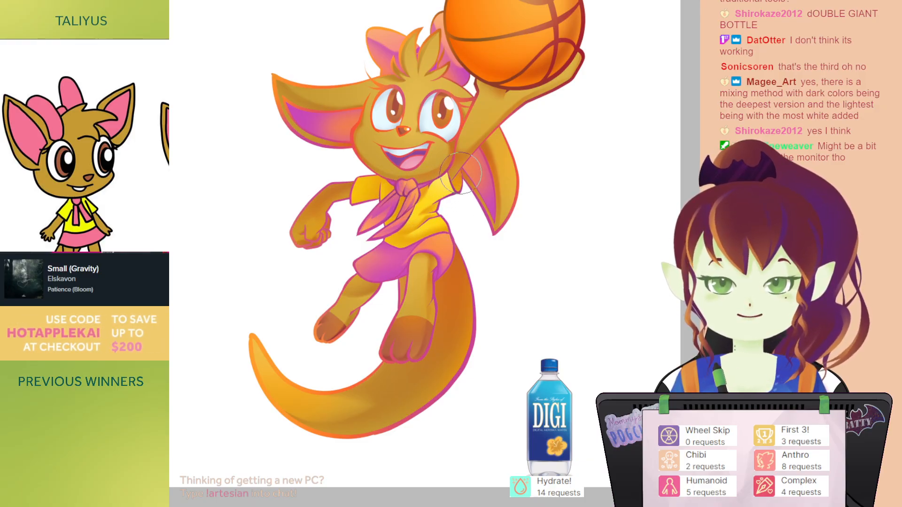
key("bracketright")
key("bracketright")
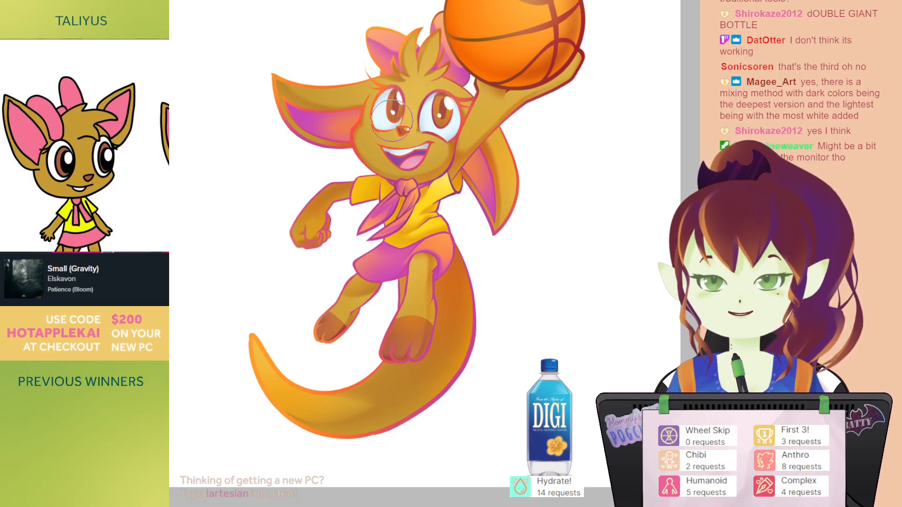
Step: Darken the line art of the face, lowered arm, fist and body with deep purple-brown strokes
scroll(399, 129, "up", 3)
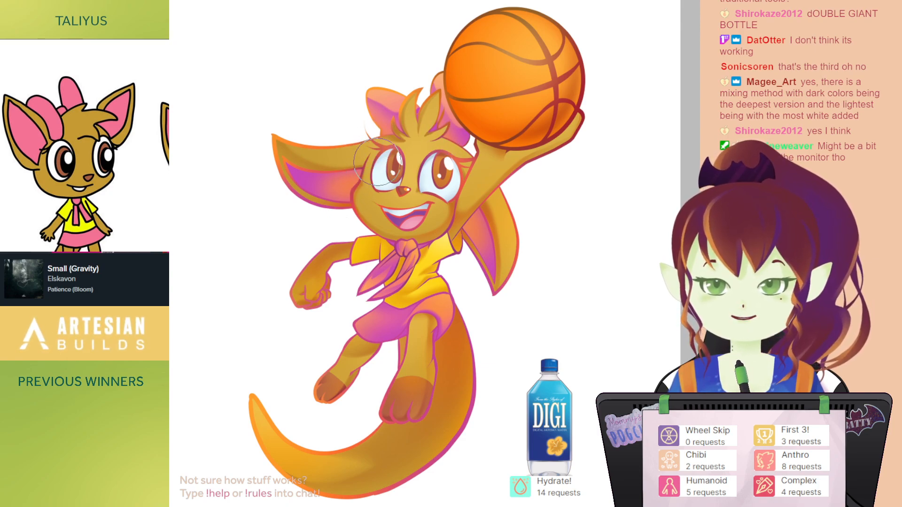
left_click_drag(333, 207, 343, 195)
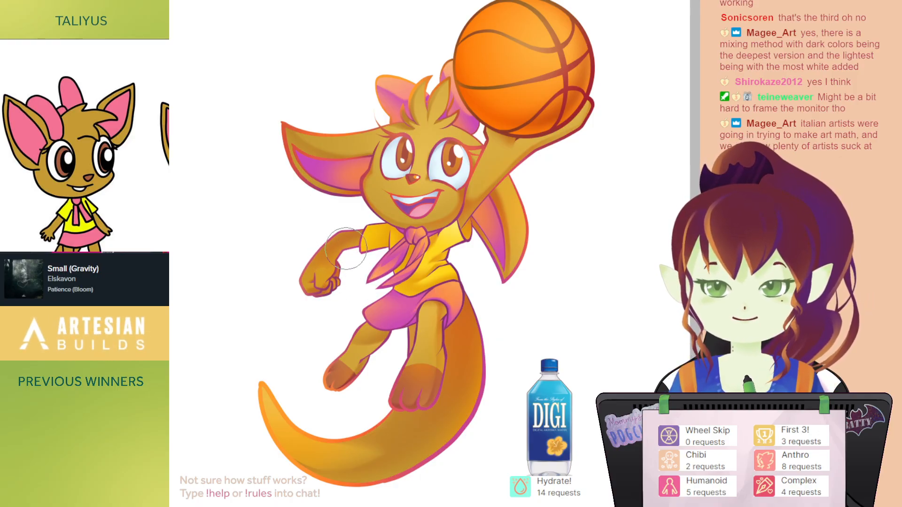
left_click_drag(362, 230, 342, 232)
mouse_move(321, 265)
left_mouse_down()
mouse_move(328, 244)
mouse_move(340, 275)
left_mouse_up()
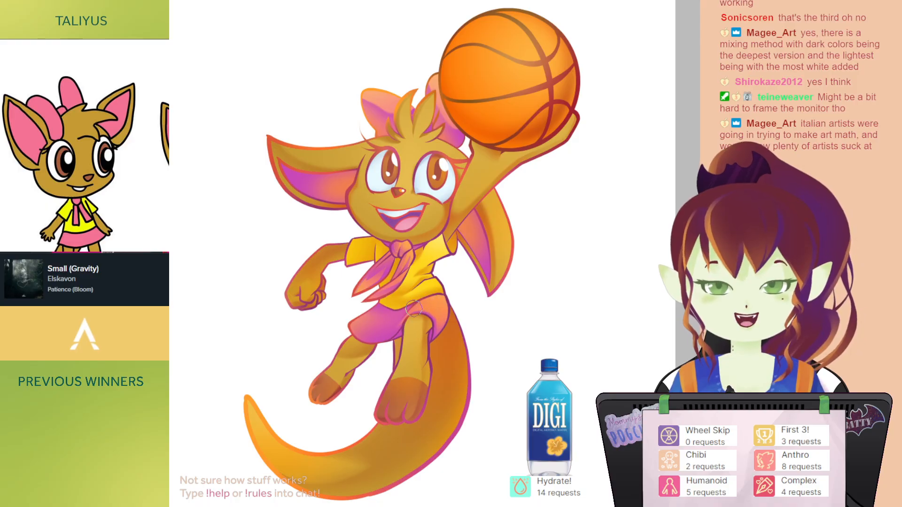
scroll(383, 280, "up", 3)
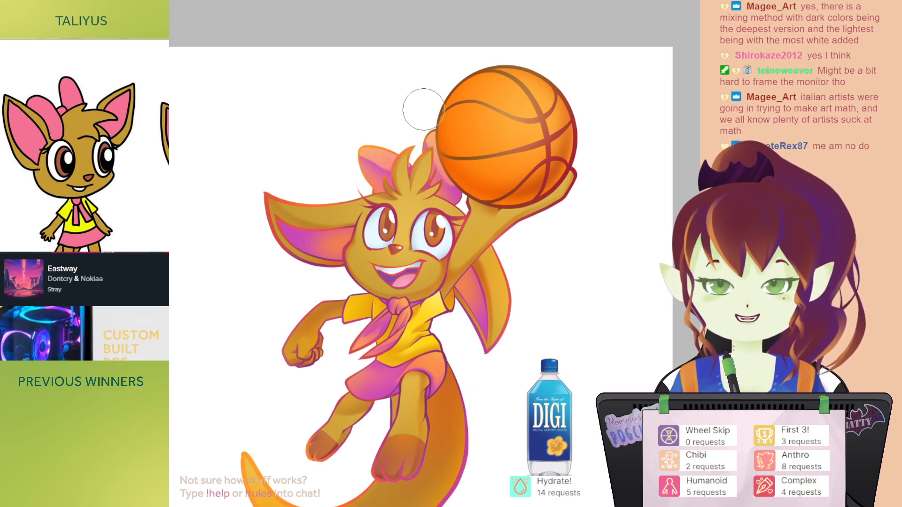
Step: Touch up the line art around the hair, bow and basketball, sampling the dark seam color from the ball
left_click_drag(417, 105, 393, 143)
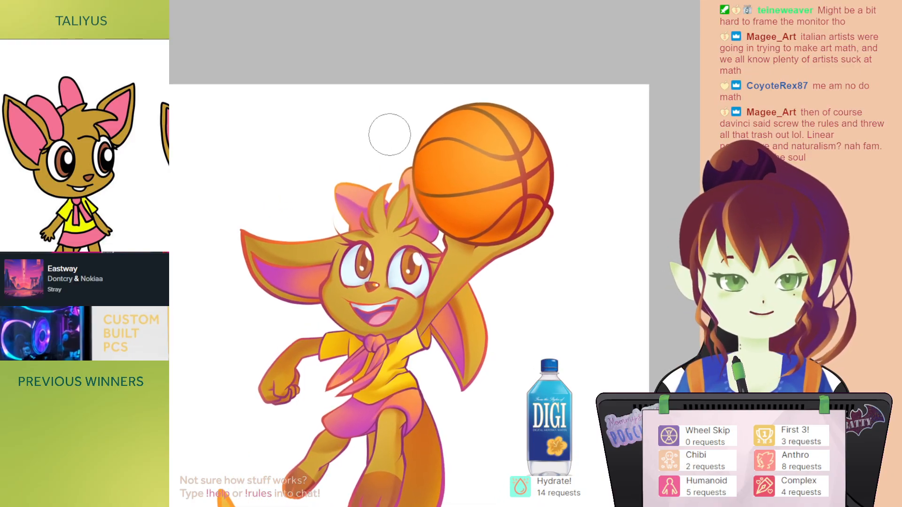
left_click_drag(415, 209, 457, 62)
left_click_drag(455, 126, 438, 148)
left_click(514, 183, "alt")
left_click_drag(513, 170, 491, 208)
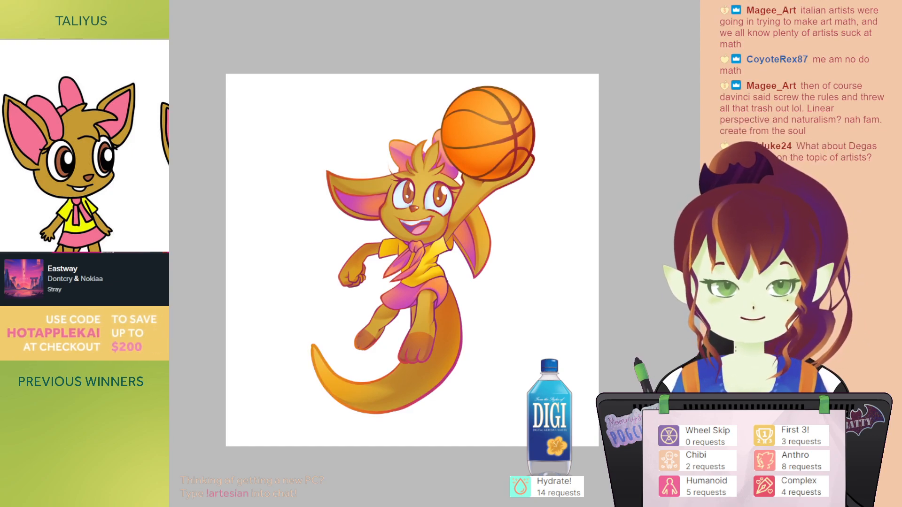
mouse_move(566, 231)
left_mouse_down()
mouse_move(544, 233)
mouse_move(548, 205)
left_mouse_up()
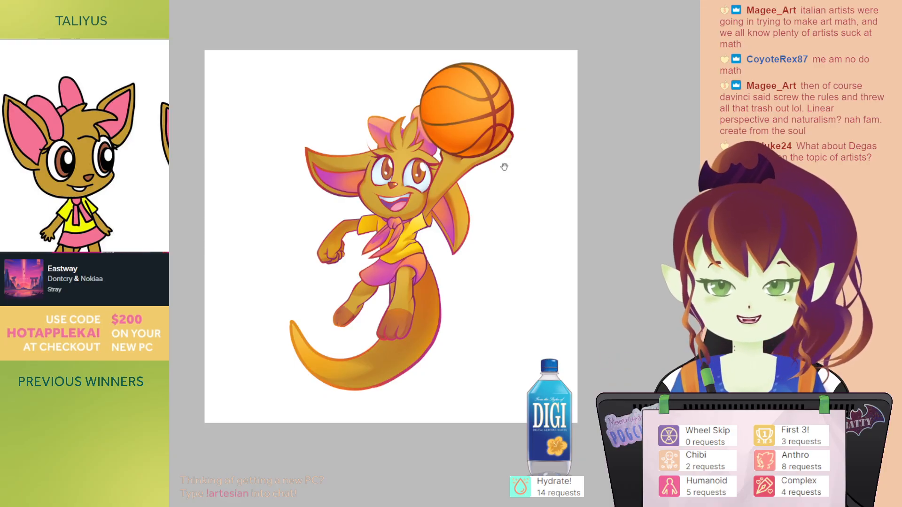
left_click_drag(550, 168, 555, 155)
left_click_drag(577, 227, 566, 249)
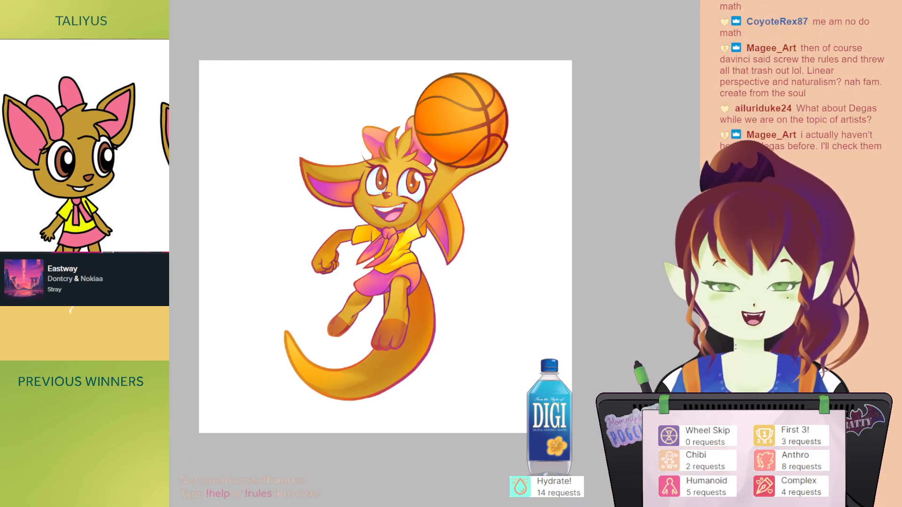
left_click_drag(515, 222, 518, 231)
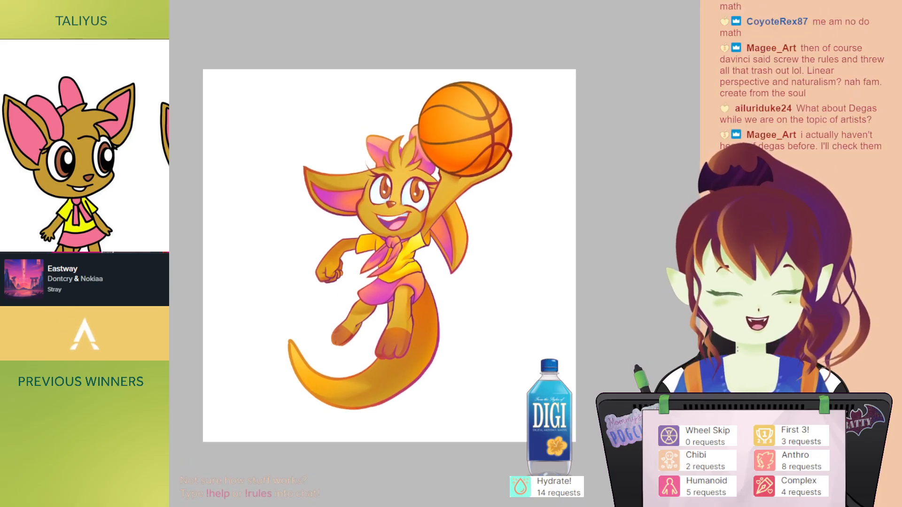
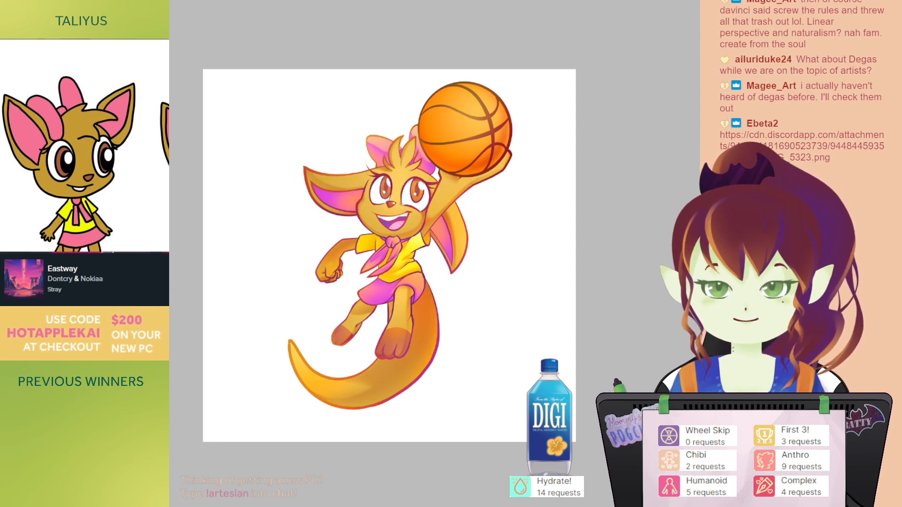
Step: Paint white highlights in both of the character's eyes and on the nose, undoing unsatisfactory strokes
left_click_drag(602, 217, 587, 225)
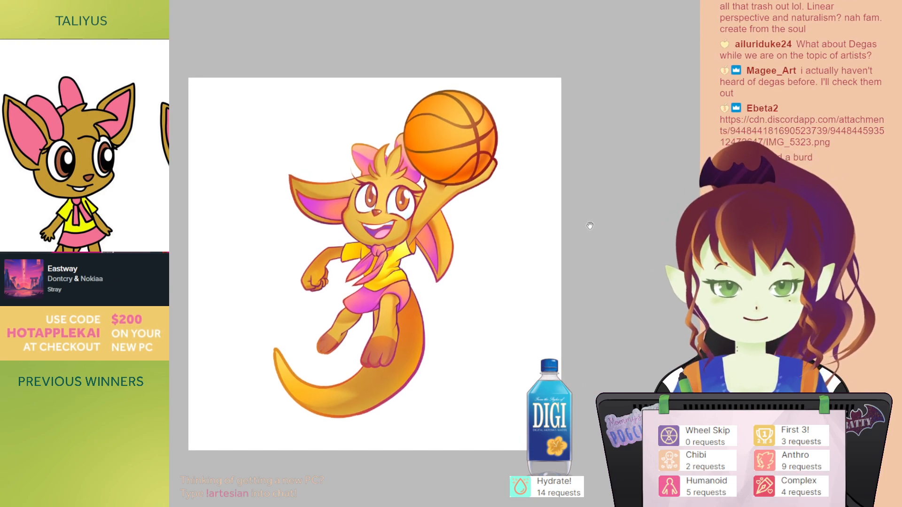
left_click_drag(628, 251, 632, 238)
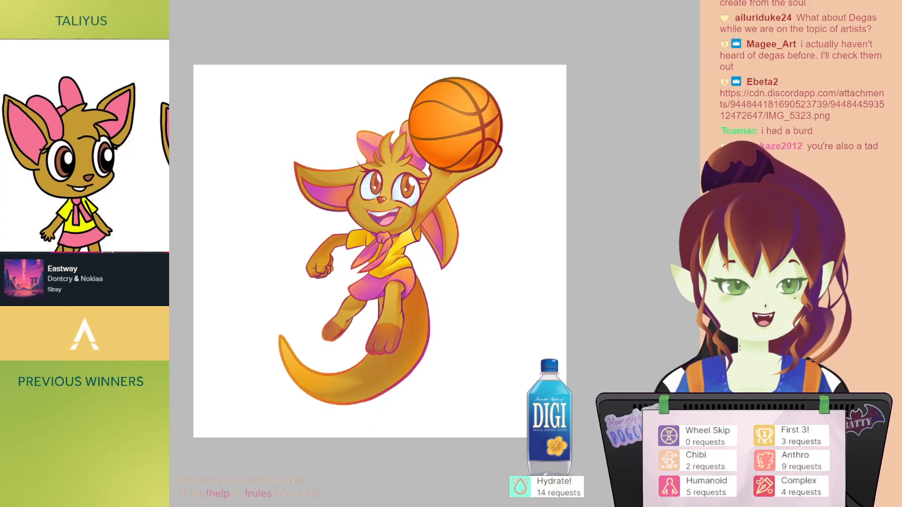
mouse_move(541, 168)
left_mouse_down()
mouse_move(550, 181)
mouse_move(549, 162)
left_mouse_up()
left_click(421, 235)
left_click_drag(404, 201, 418, 258)
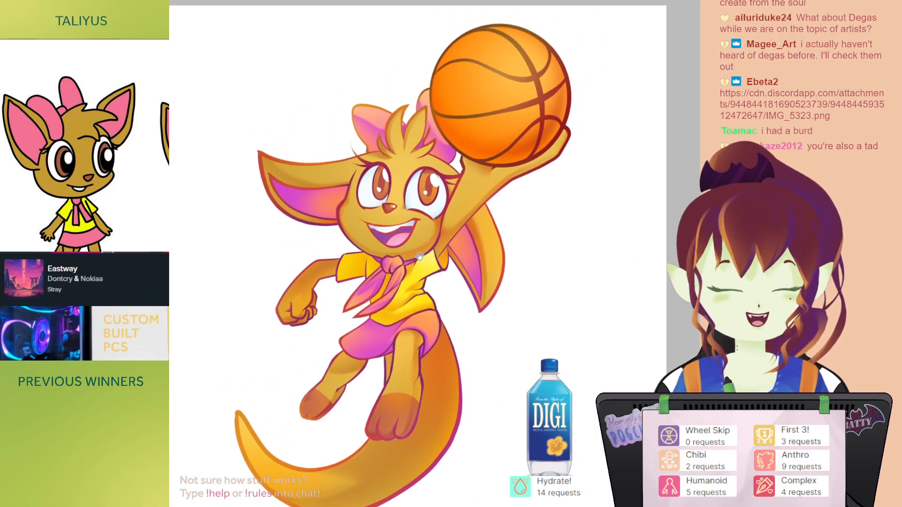
left_click(390, 176)
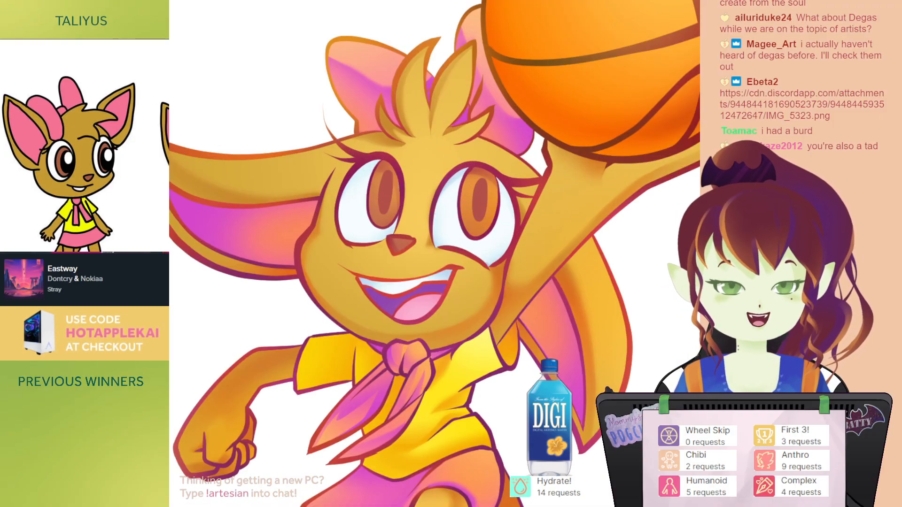
left_click(416, 150)
left_click_drag(385, 183, 384, 210)
key("ctrl+z")
key("ctrl+z")
key("ctrl+z")
key("ctrl+z")
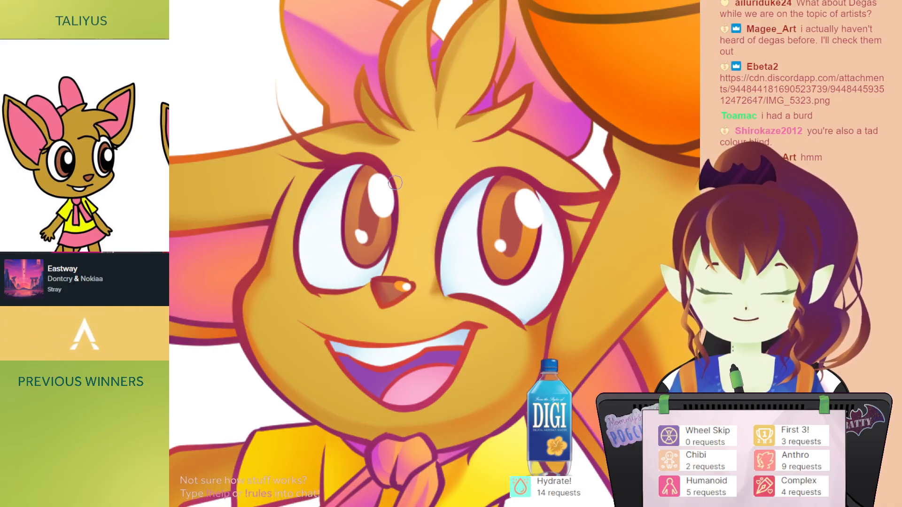
Step: Rework the large white highlight along the inner edge of the iris in the eye farther from the basketball
key("ctrl+z")
left_click_drag(374, 179, 384, 195)
key("ctrl+z")
key("ctrl+z")
key("ctrl+z")
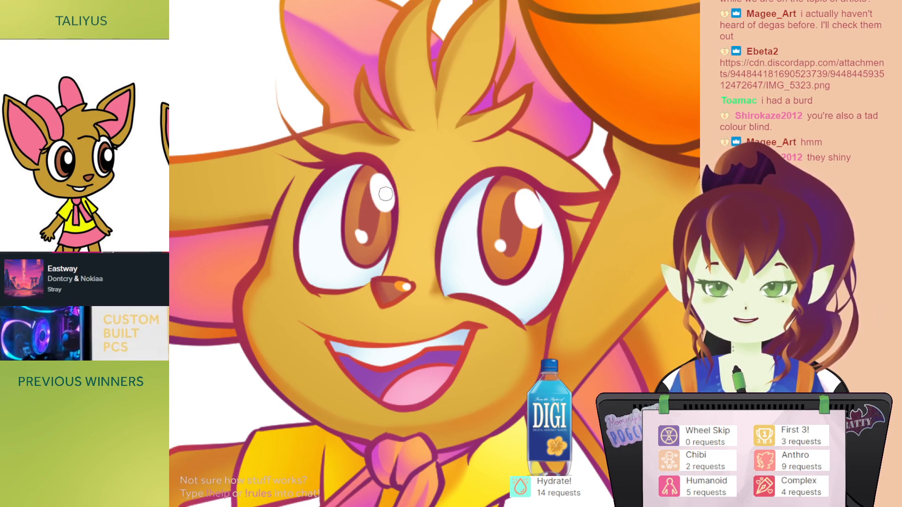
key("ctrl+z")
left_click_drag(374, 165, 396, 216)
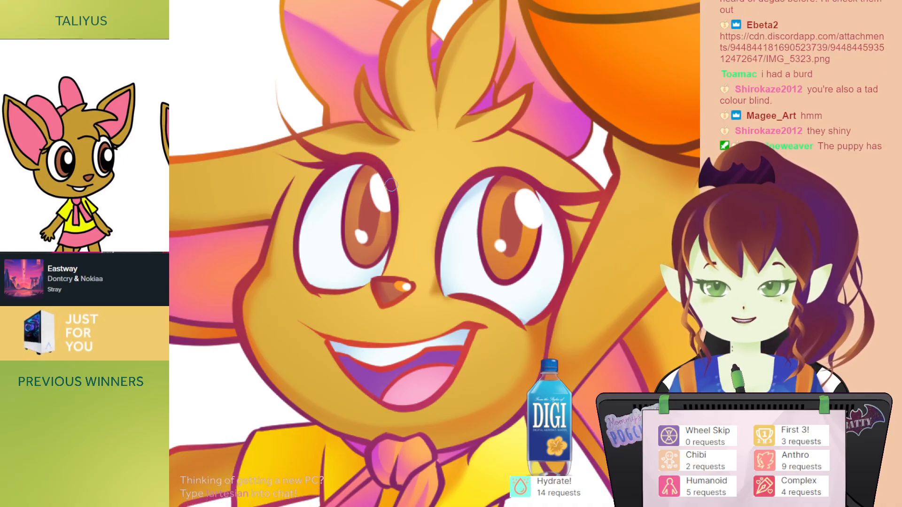
left_click_drag(386, 177, 398, 205)
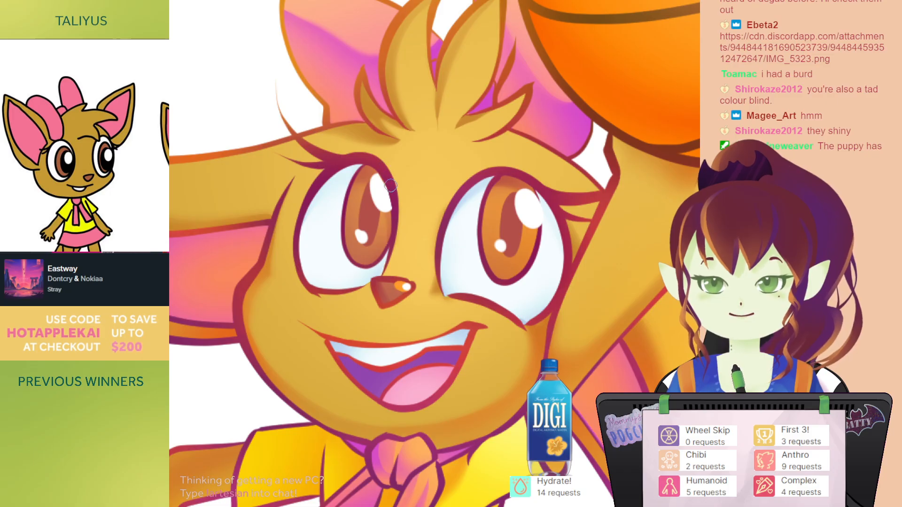
key("]")
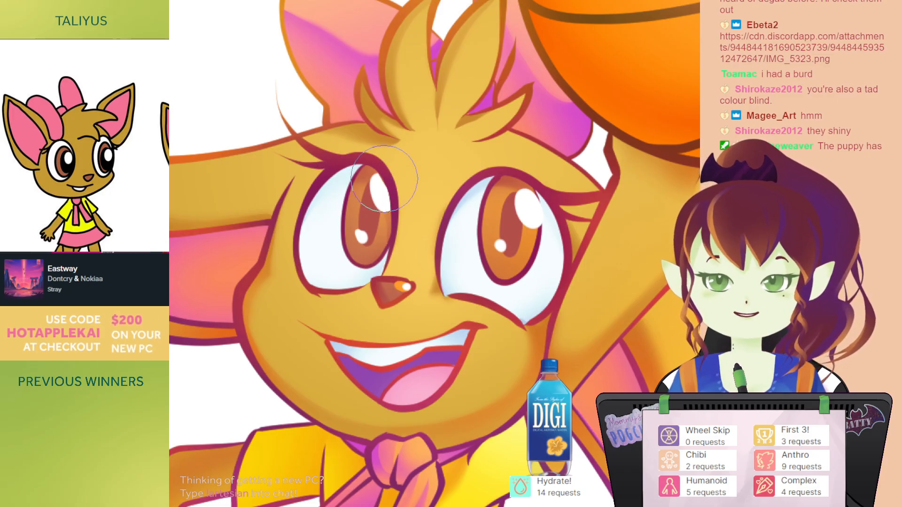
key("[")
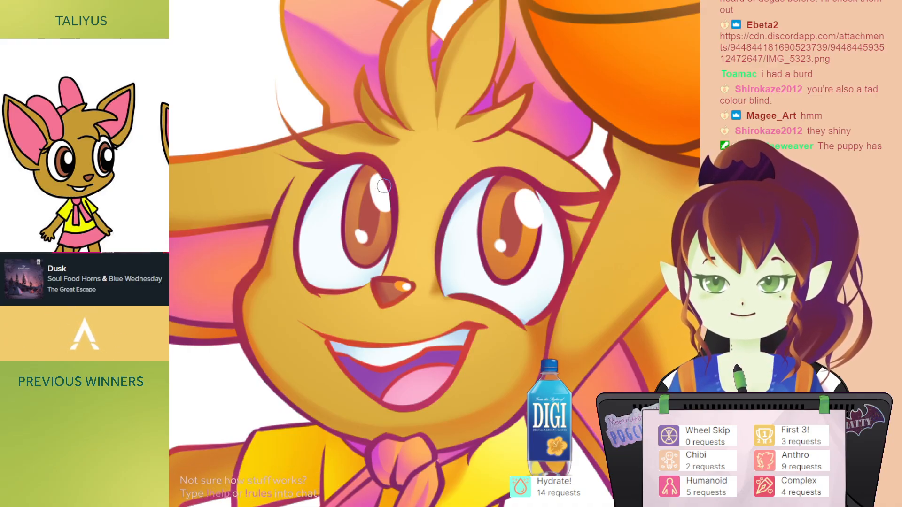
left_click_drag(556, 141, 516, 121)
scroll(542, 134, "down", 3)
scroll(501, 98, "down", 4)
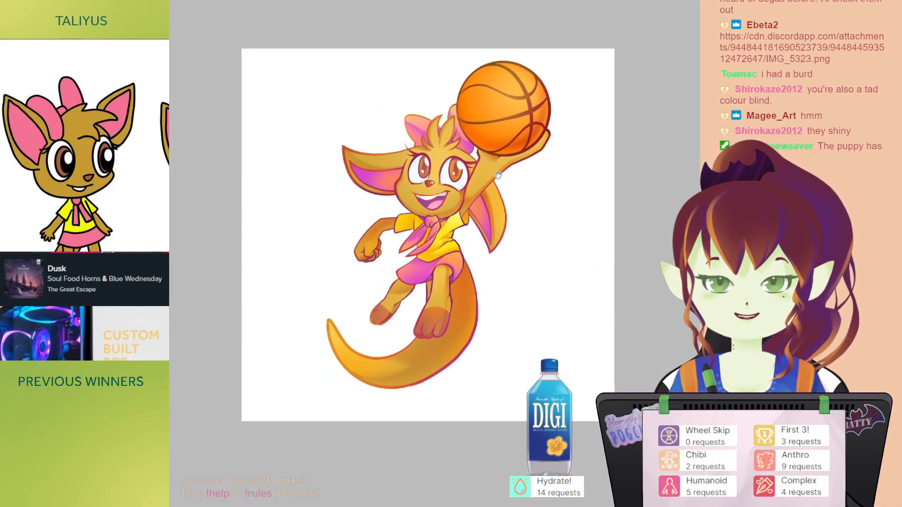
left_click_drag(509, 165, 494, 188)
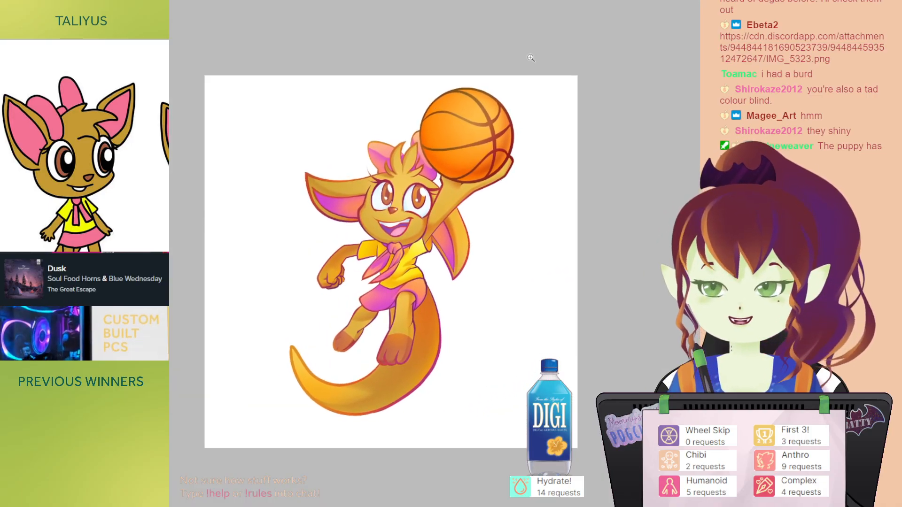
left_click_drag(520, 159, 513, 163)
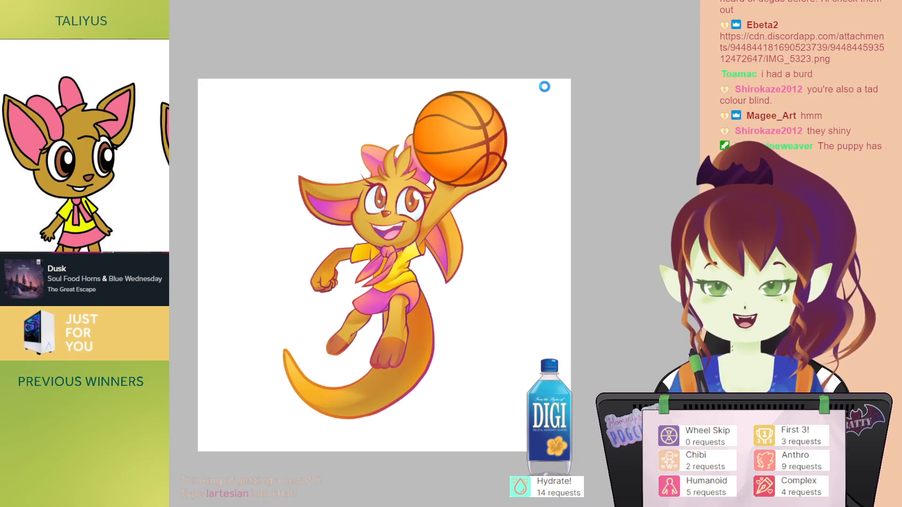